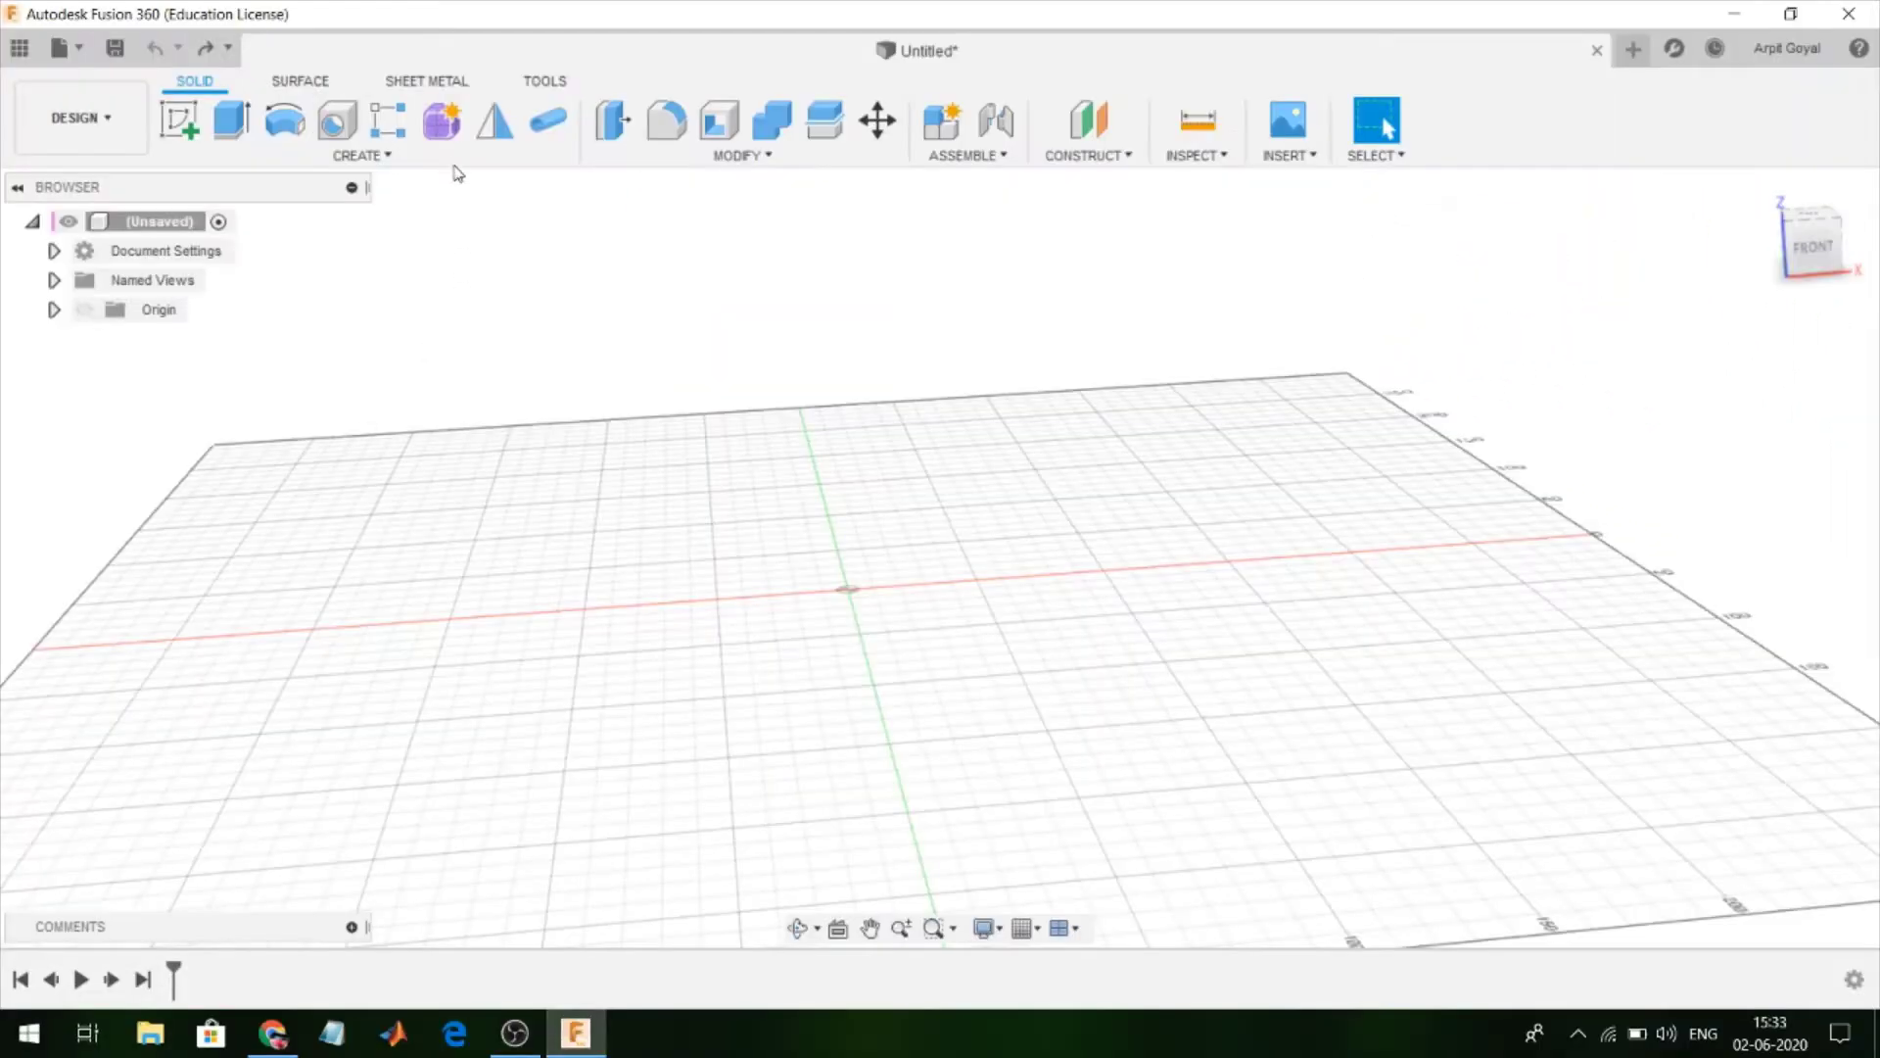
Start a freeform form and make a 50 × 60 mm T-spline box centred on the origin
click(441, 120)
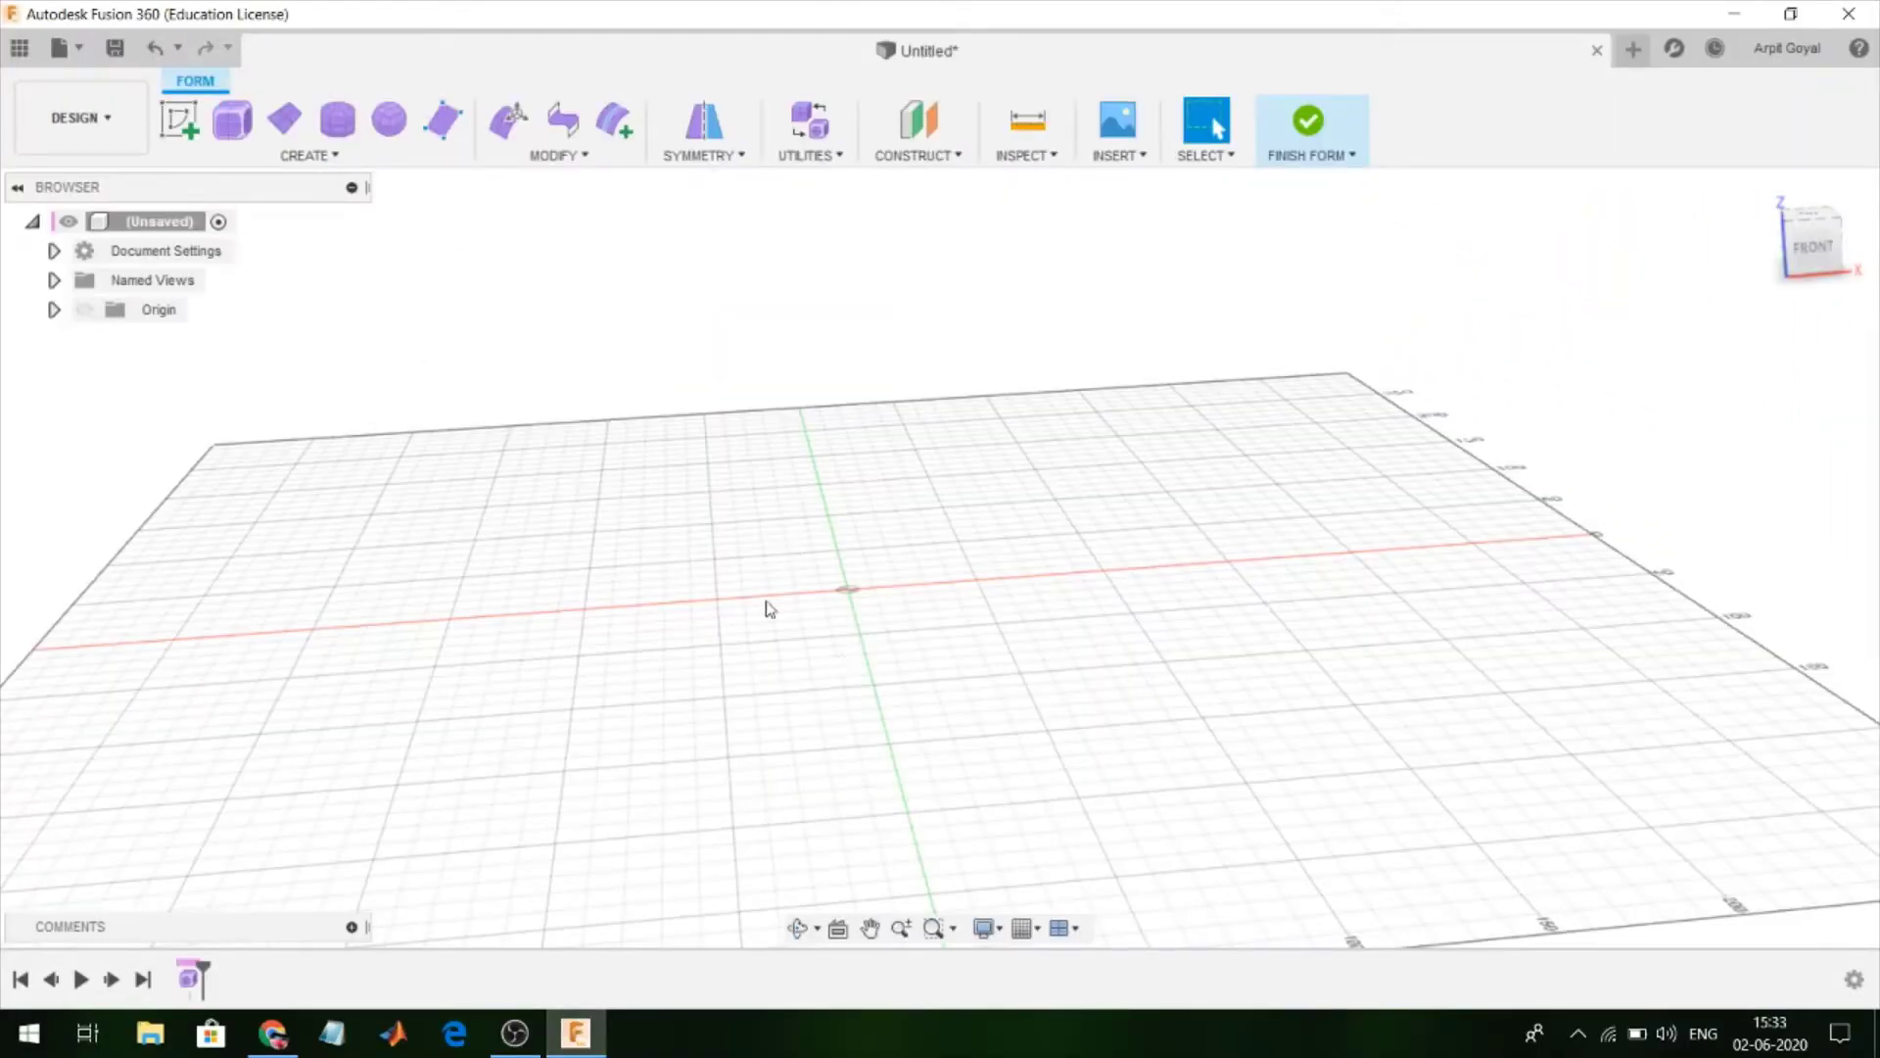
click(232, 119)
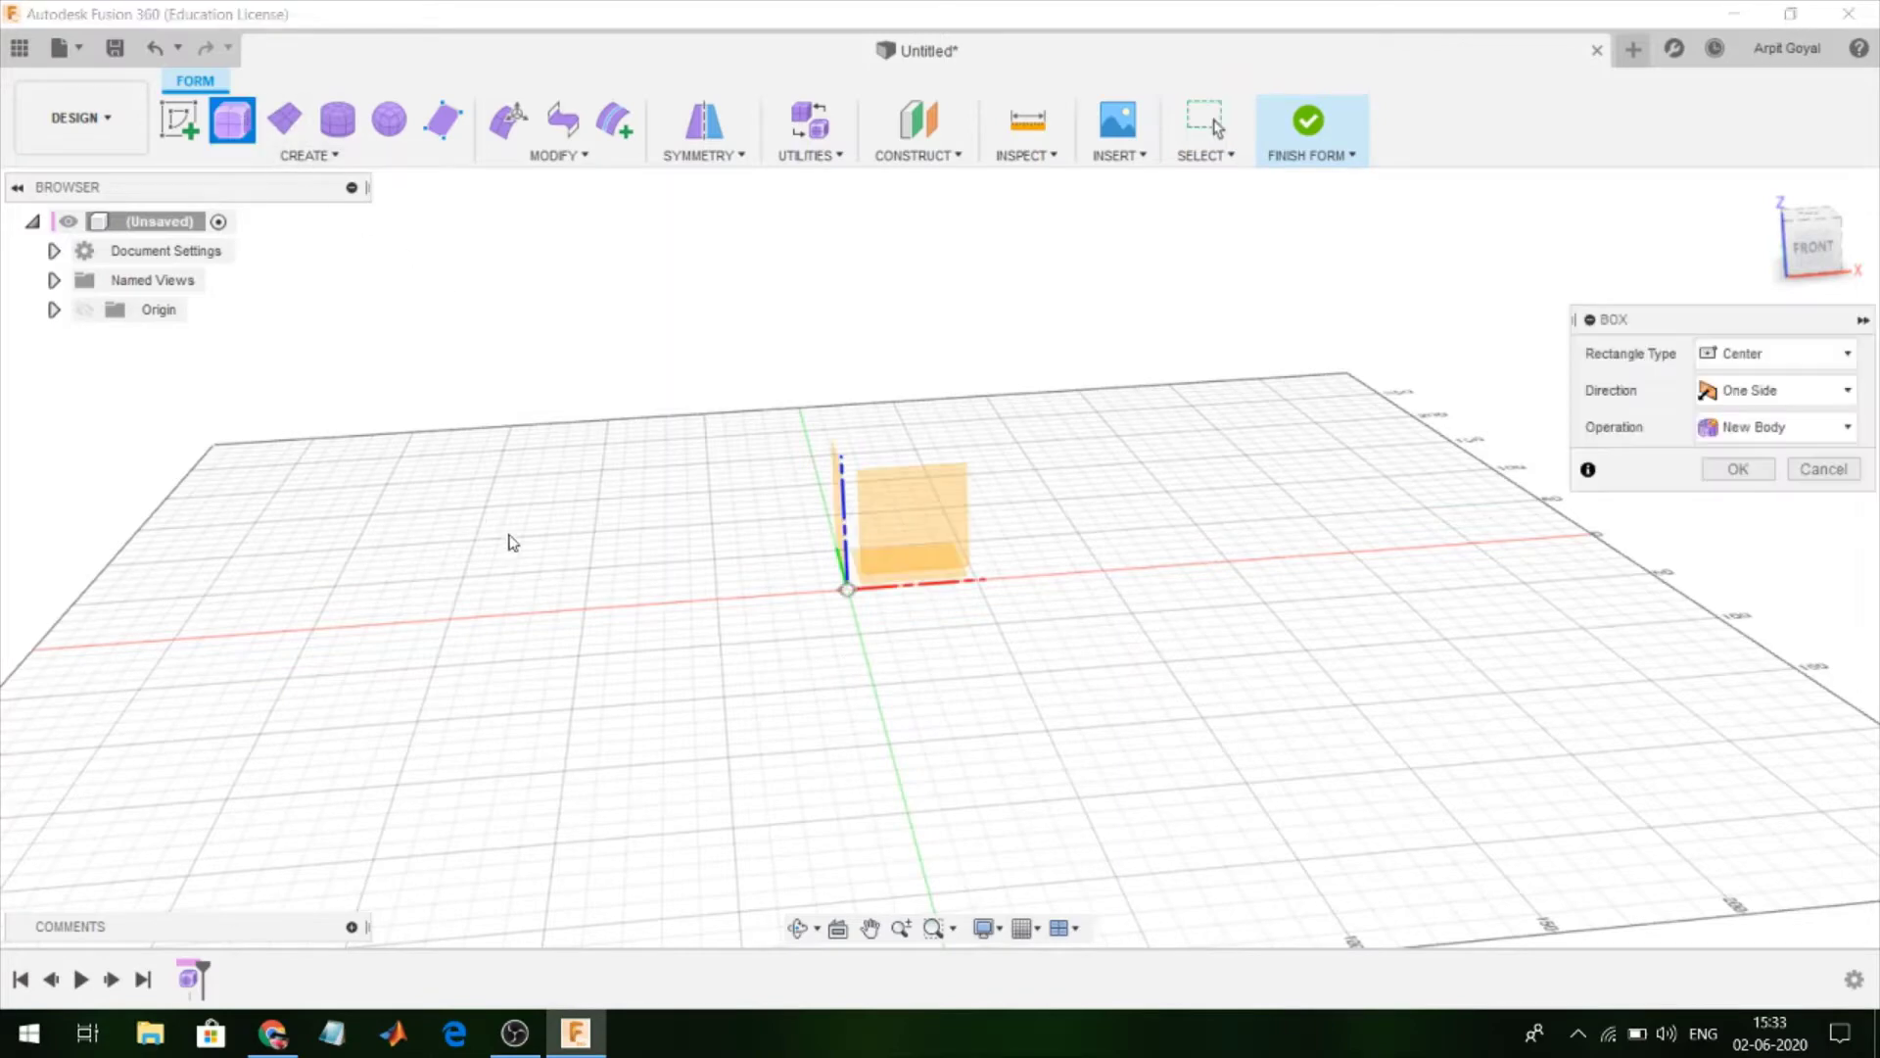
shift+middle_drag(1224, 636, 959, 584)
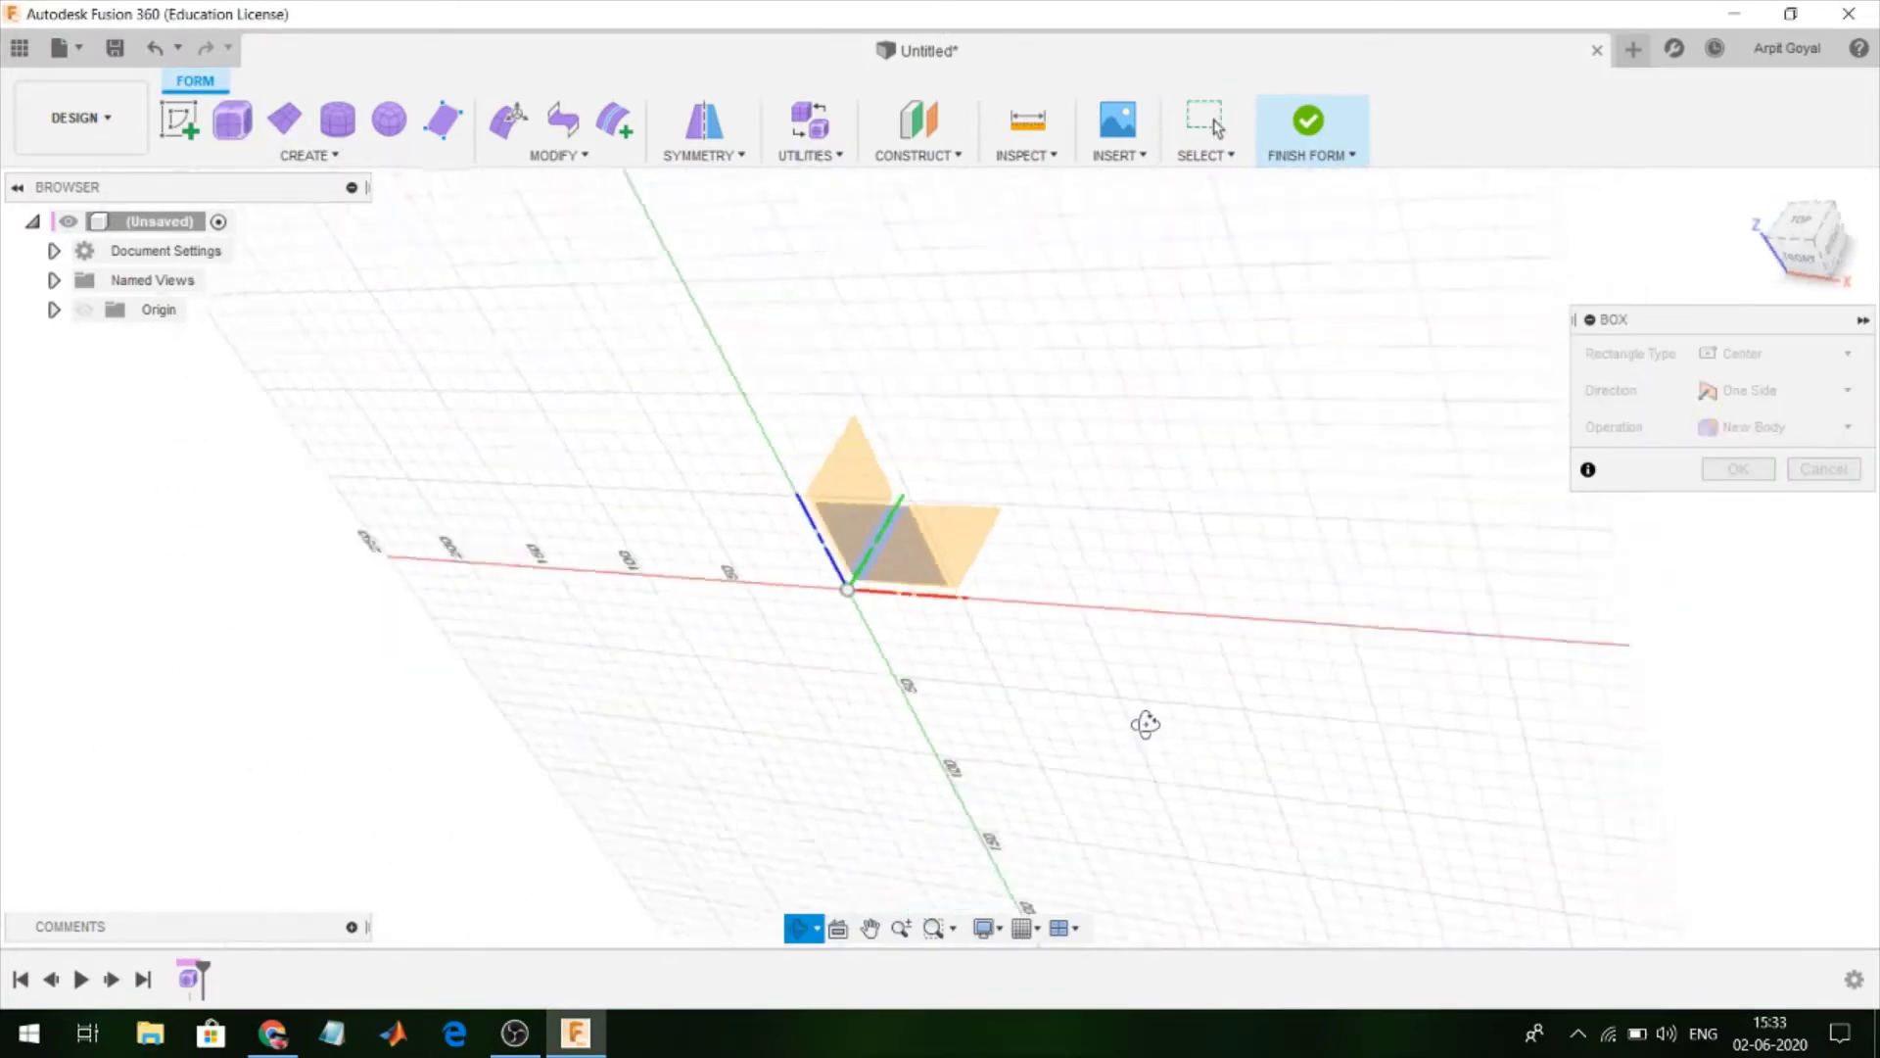
click(848, 589)
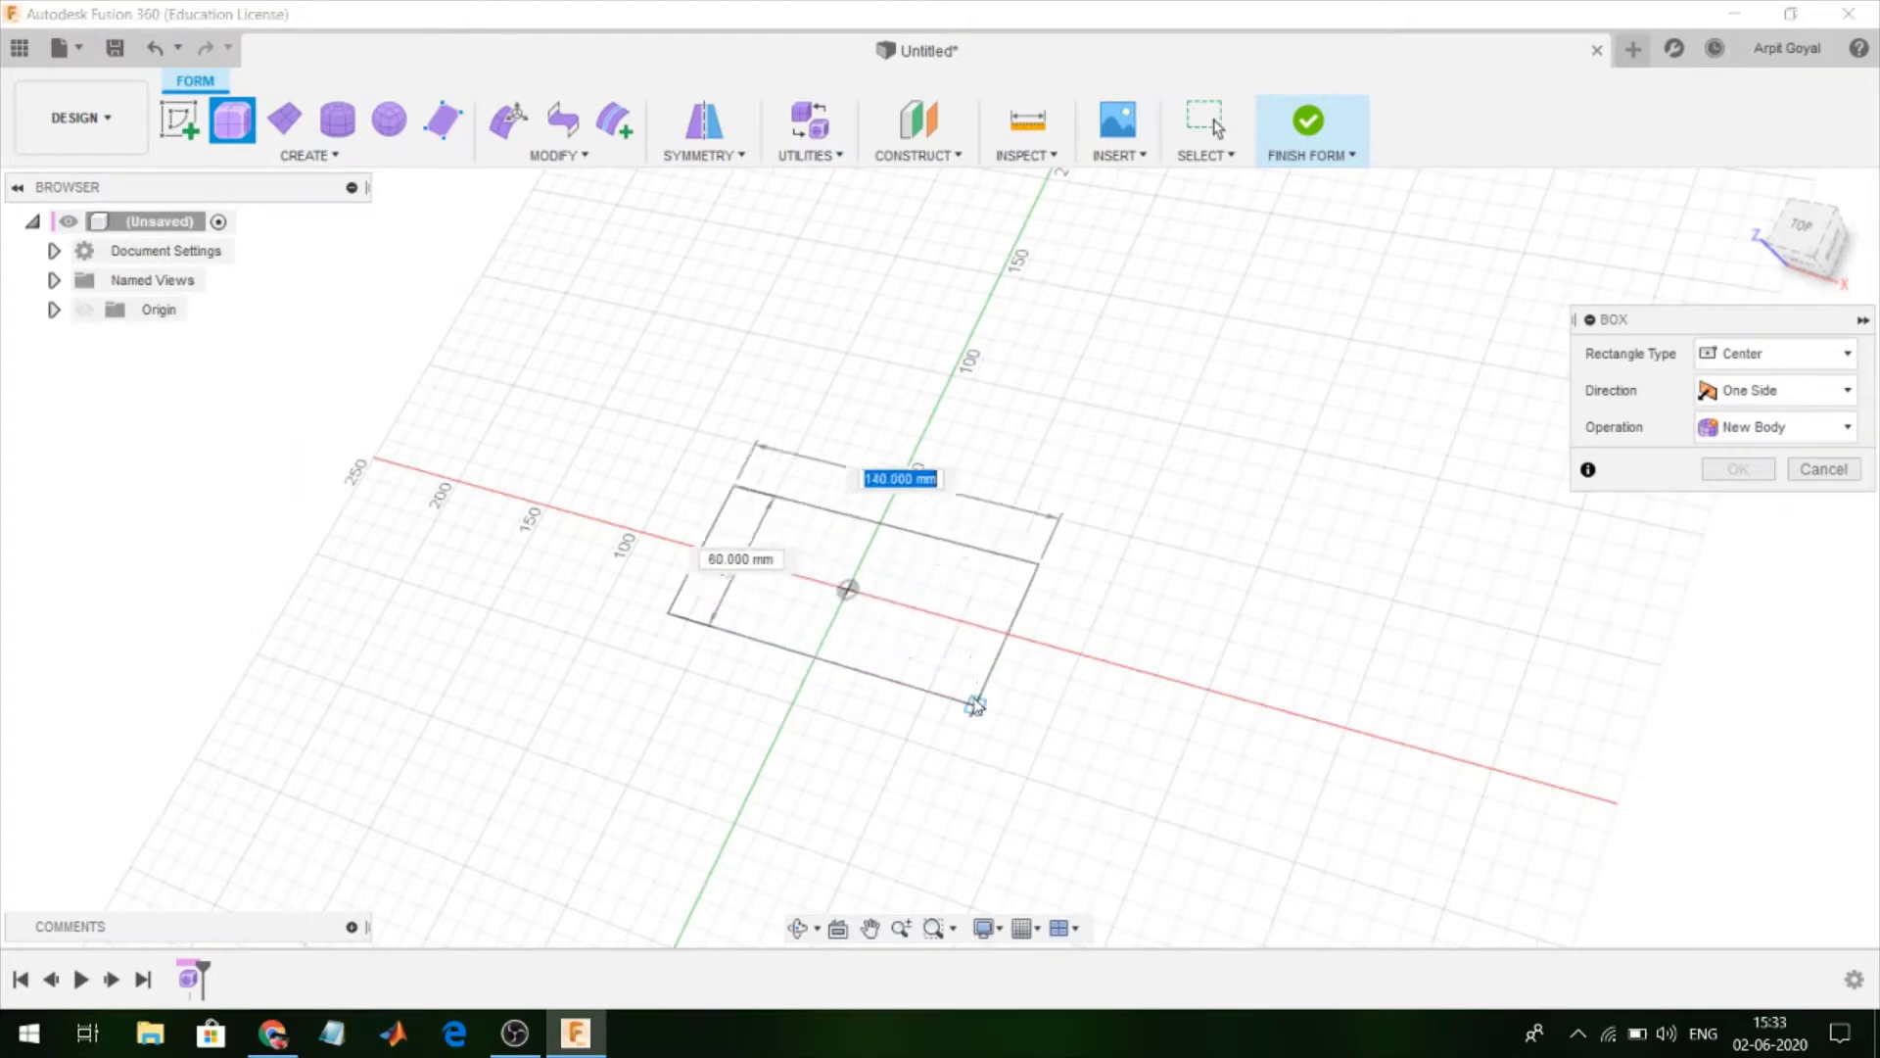
text(0)
key(Tab)
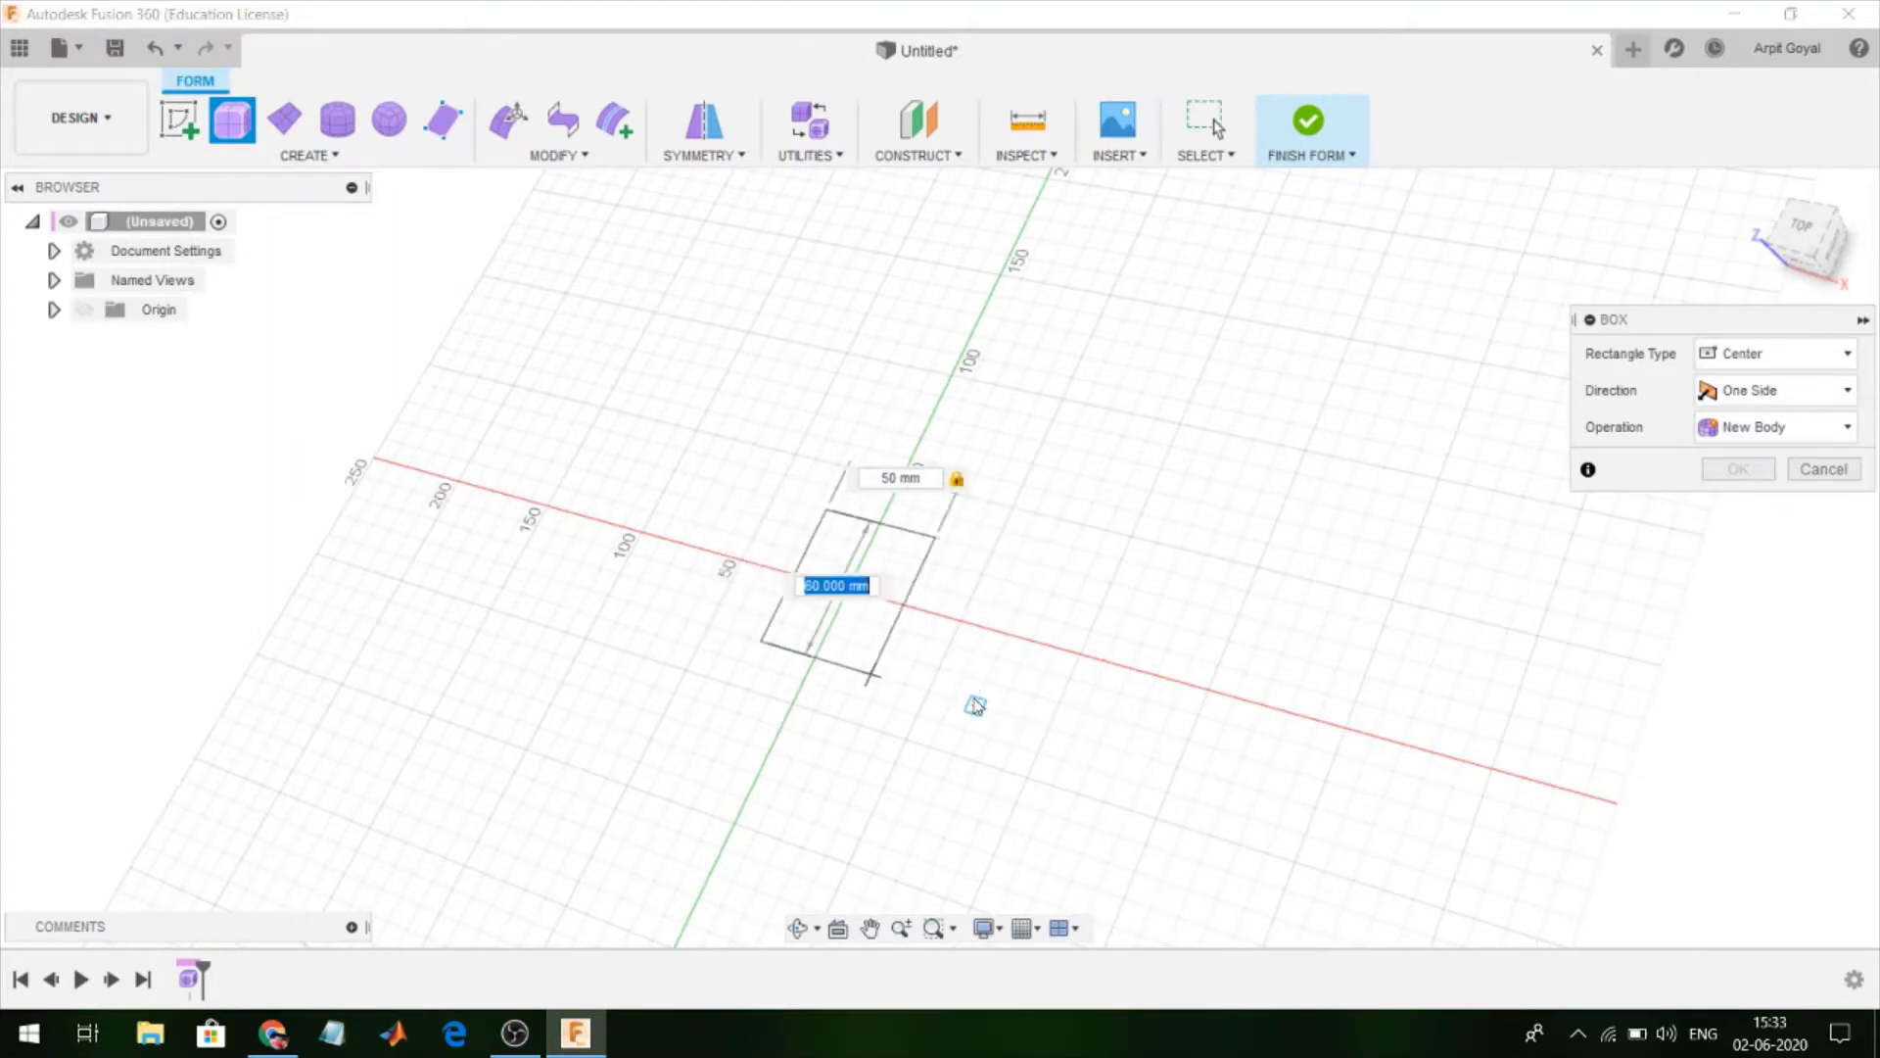
text(50)
key(Return)
key(Return)
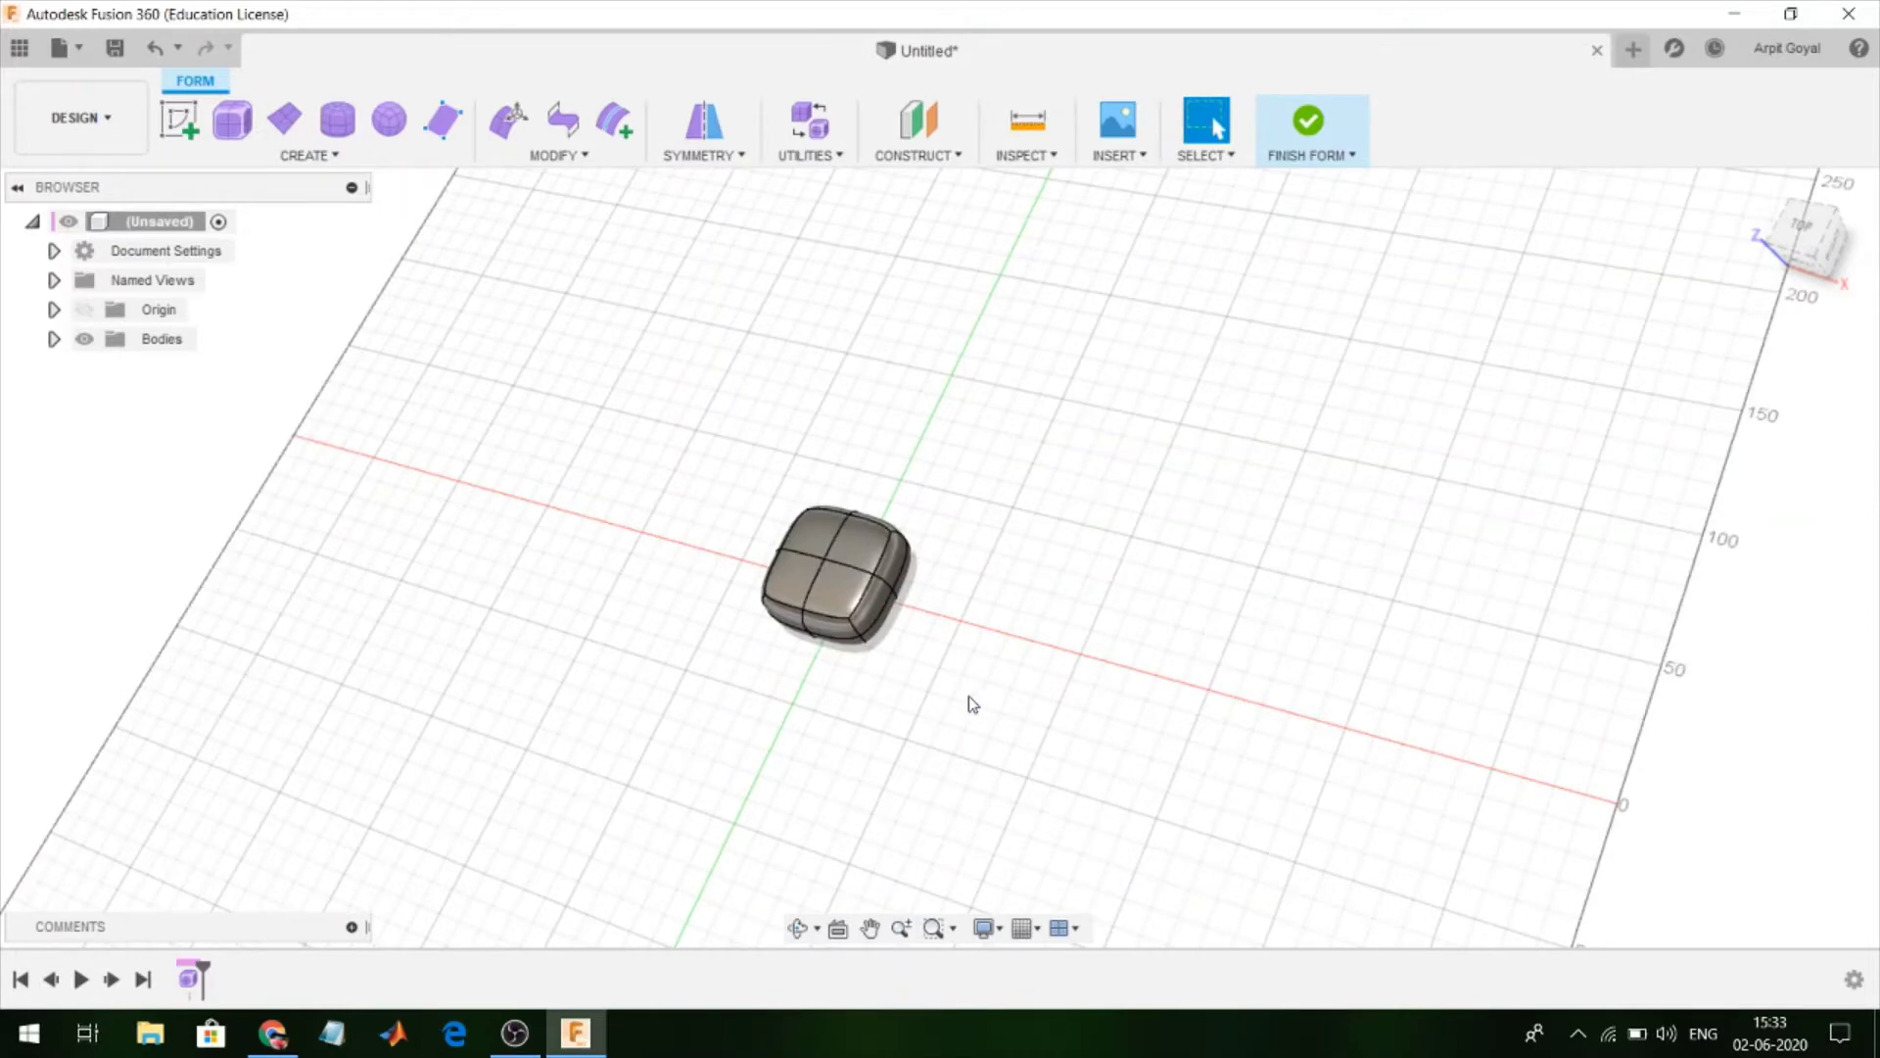
Apply Mirror - Internal symmetry to the box using two opposite faces
mouse_move(967, 701)
shift+middle_down()
mouse_move(978, 656)
mouse_move(879, 599)
shift+middle_up()
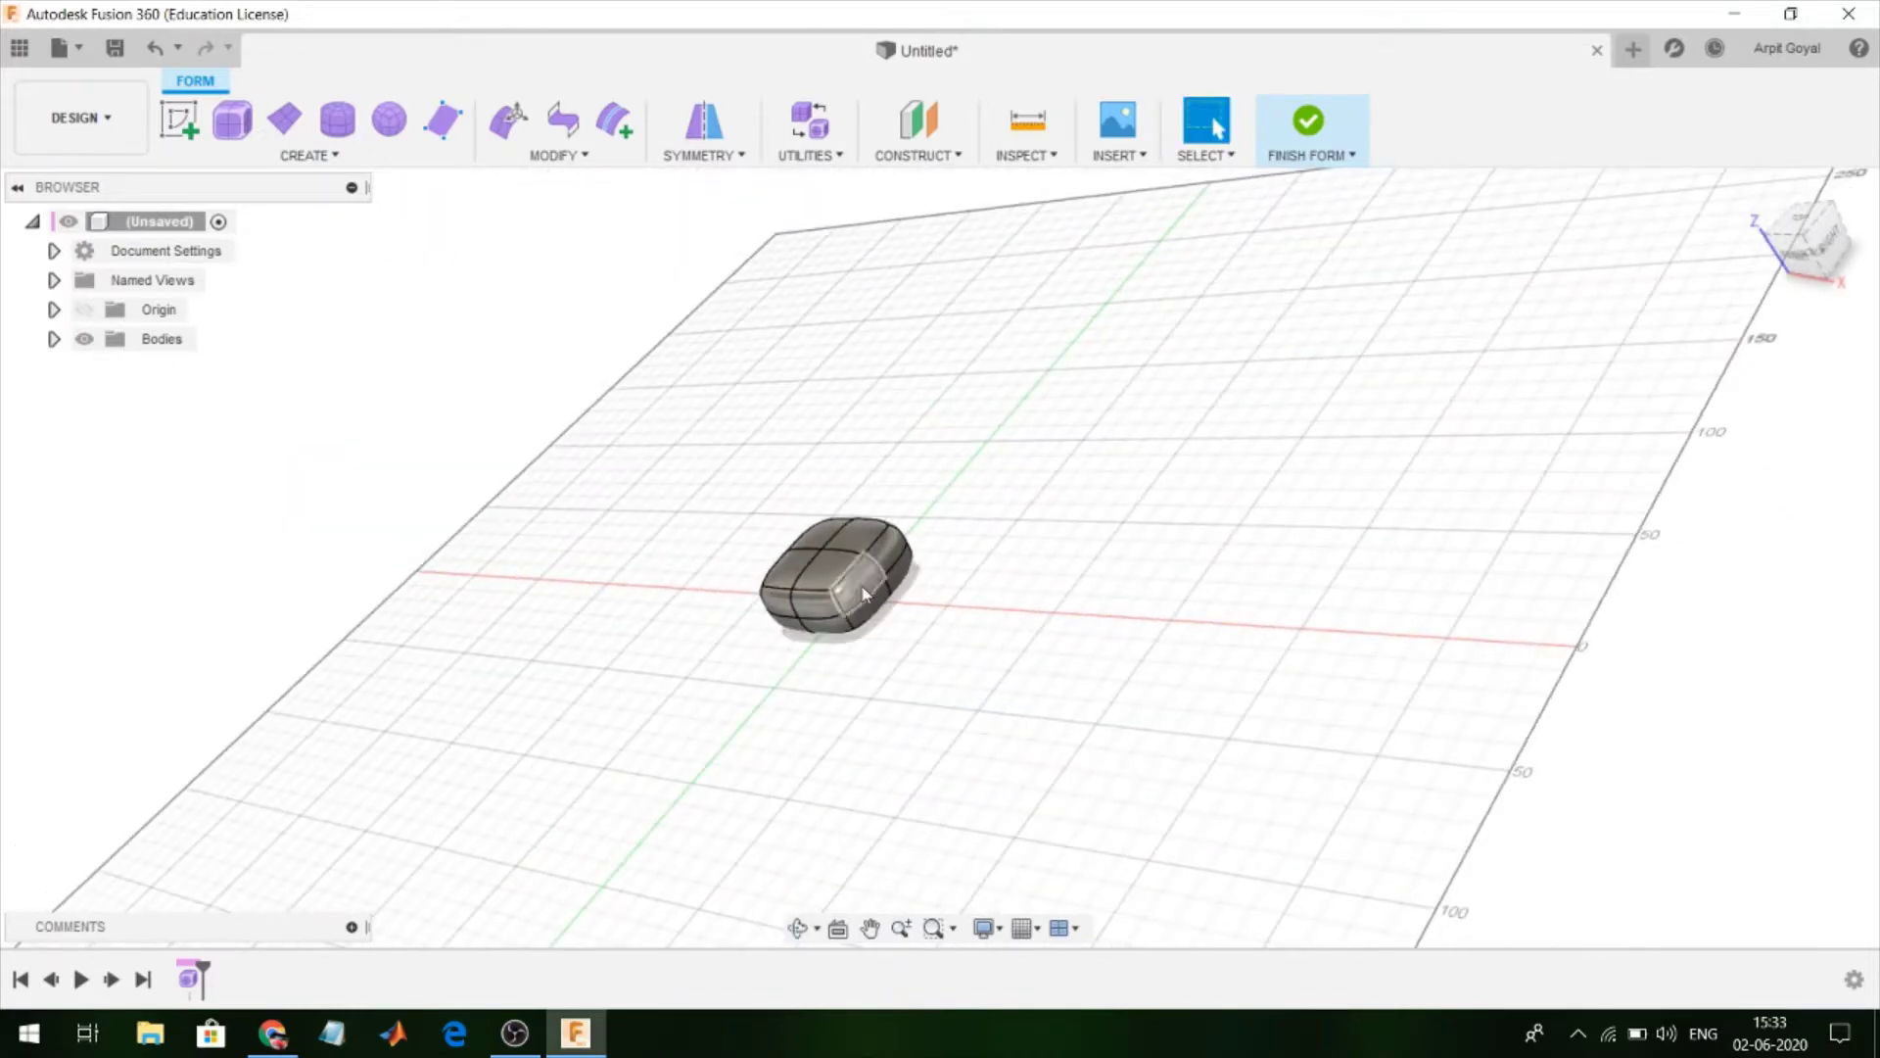
click(869, 607)
shift+click(874, 614)
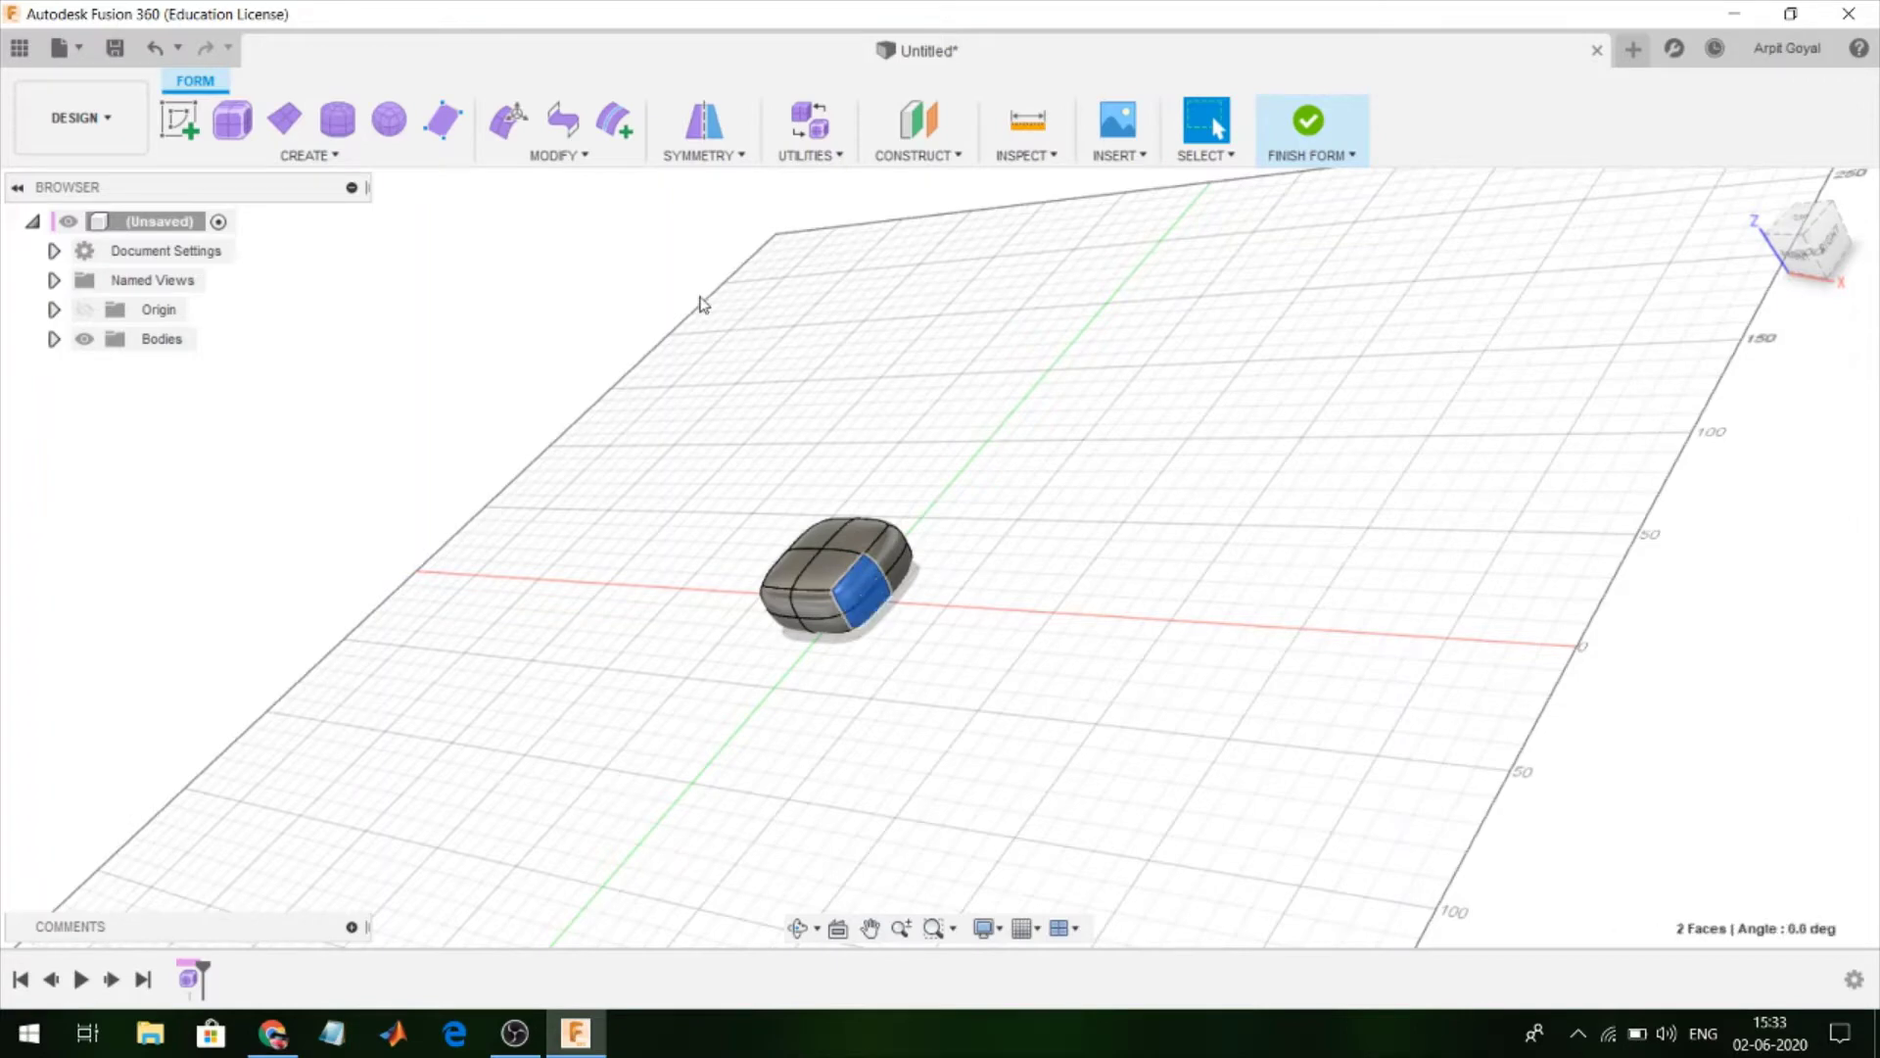
click(693, 140)
click(1822, 396)
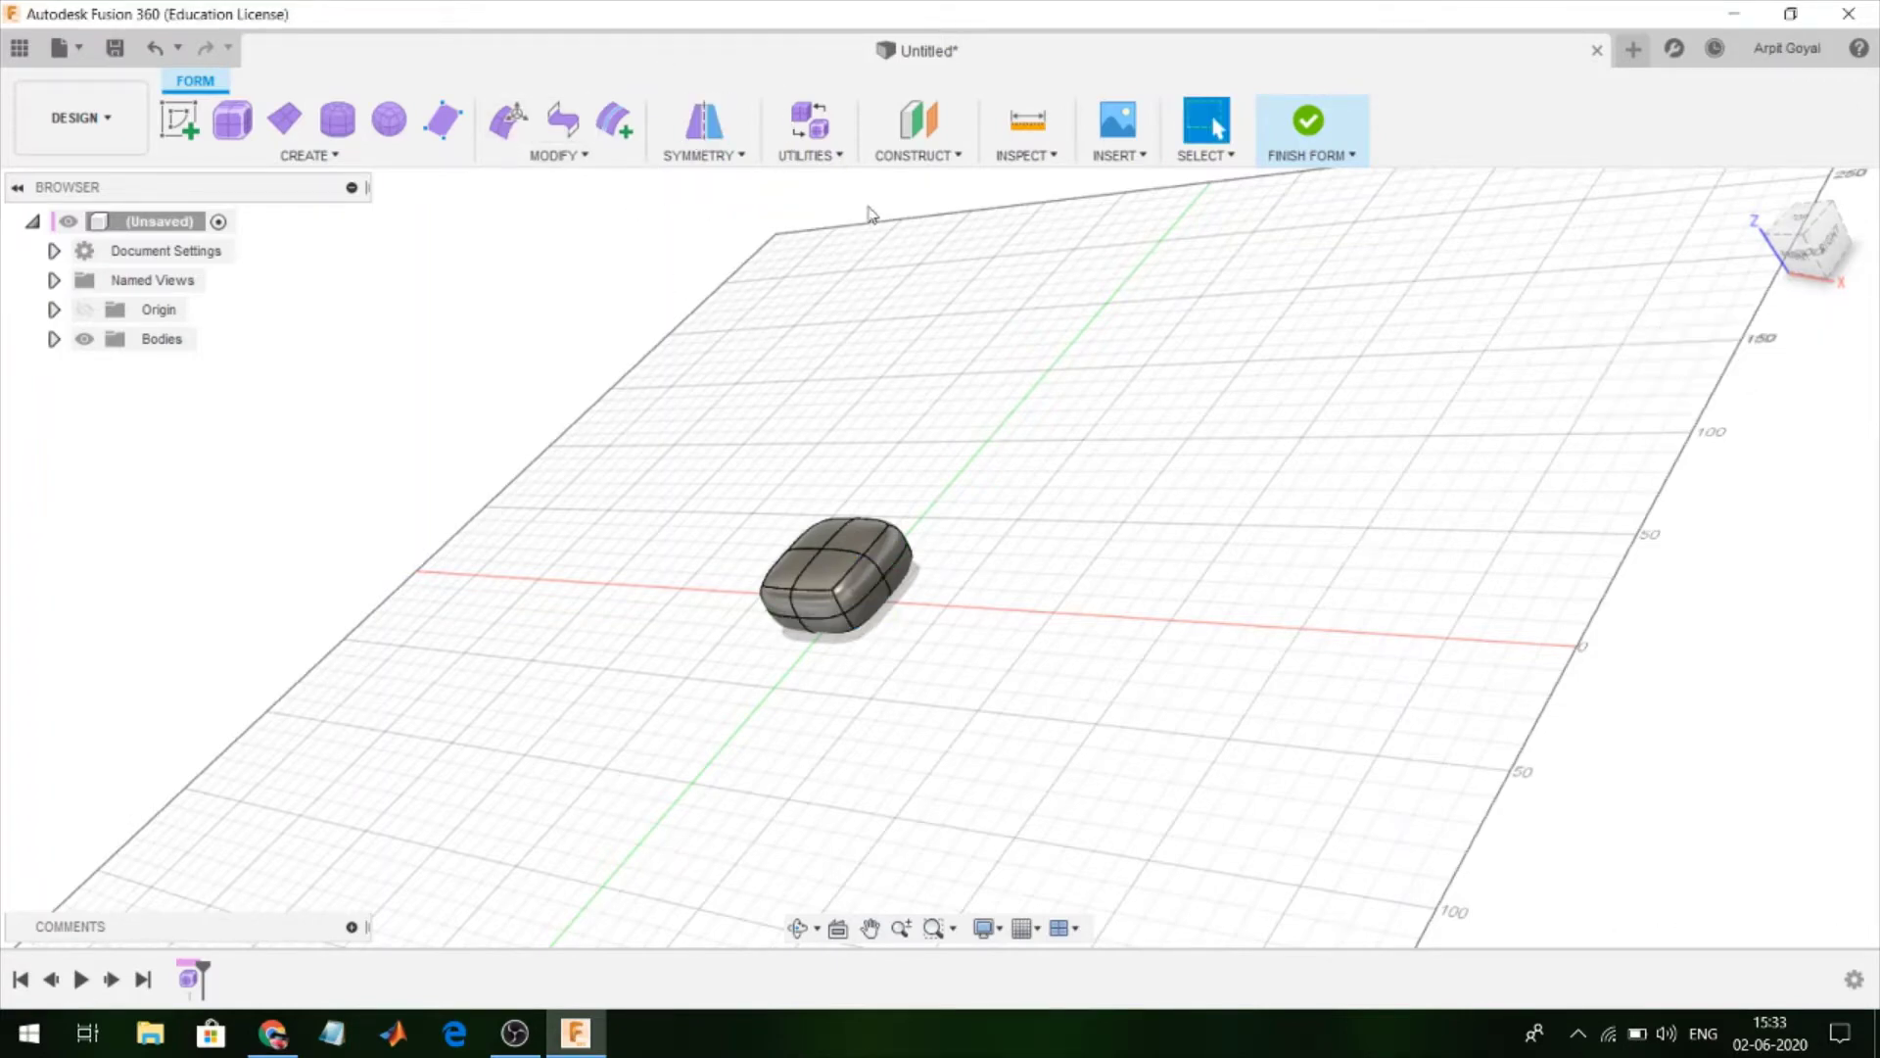
click(722, 128)
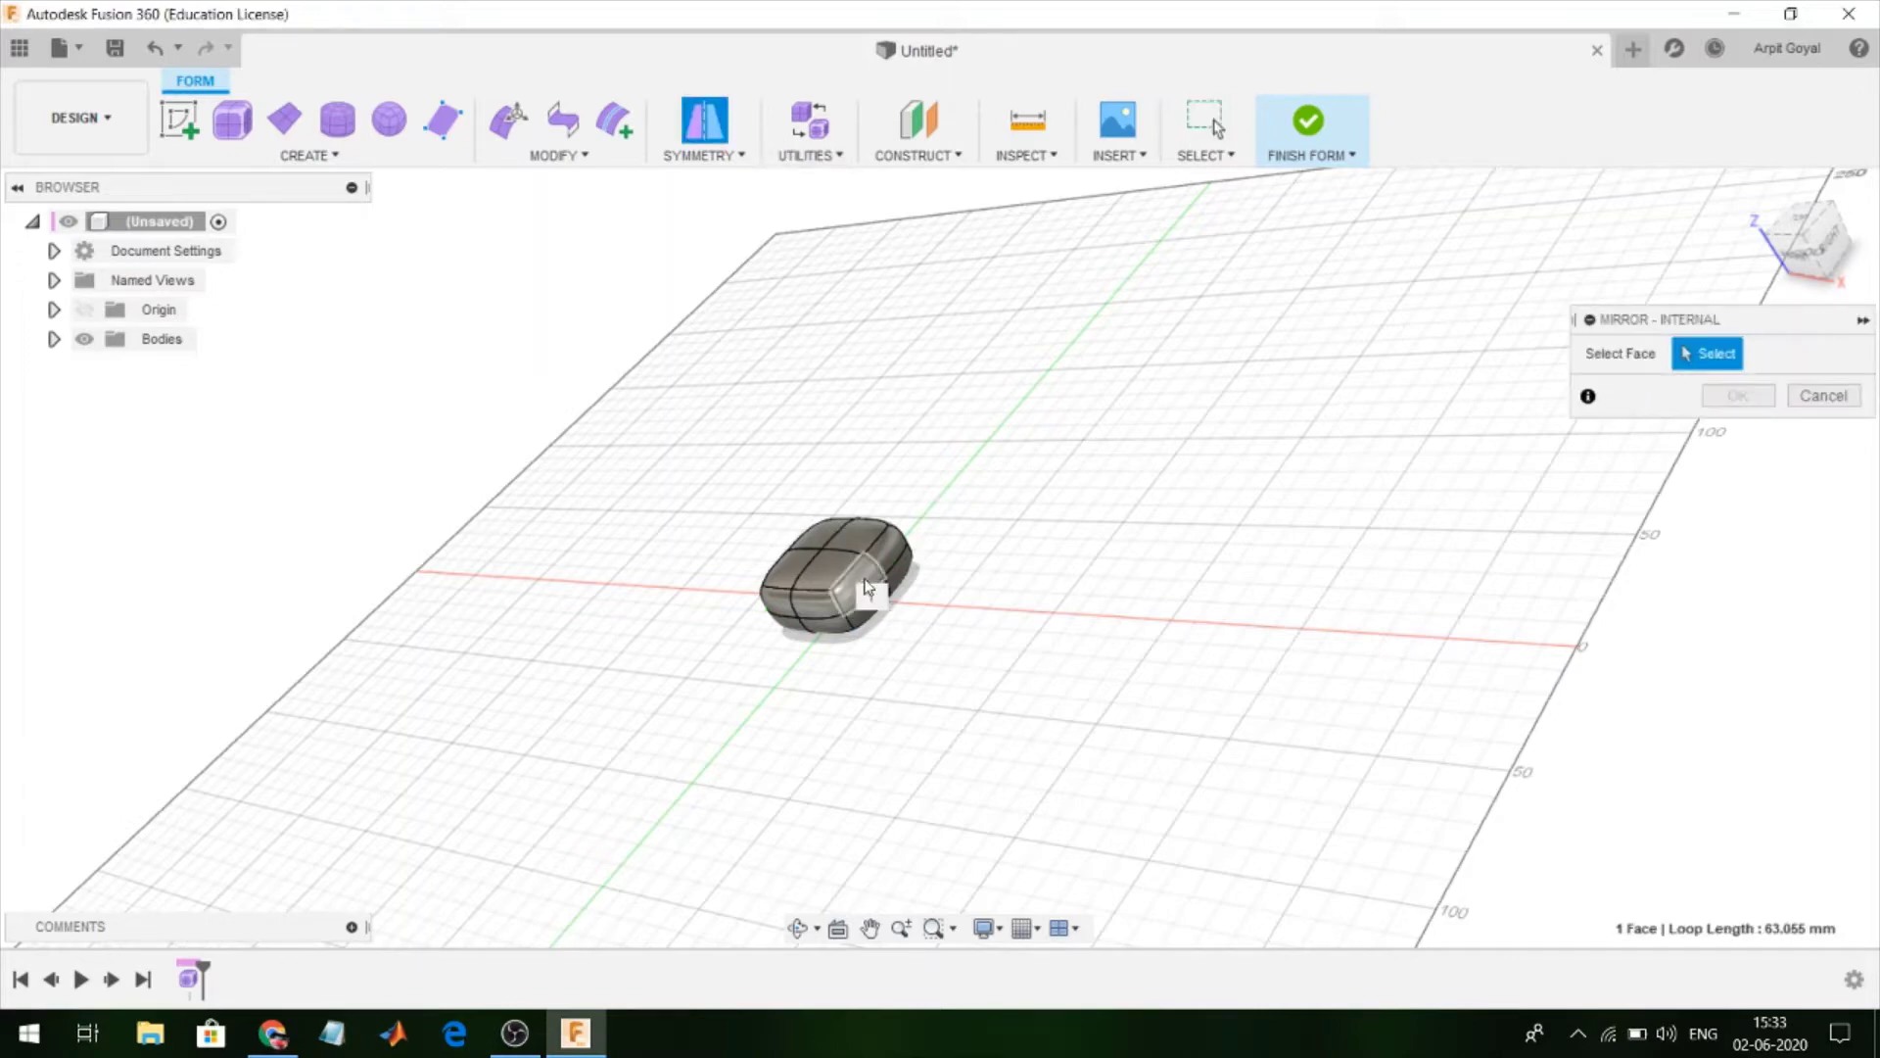
click(869, 593)
shift+click(893, 554)
click(1737, 396)
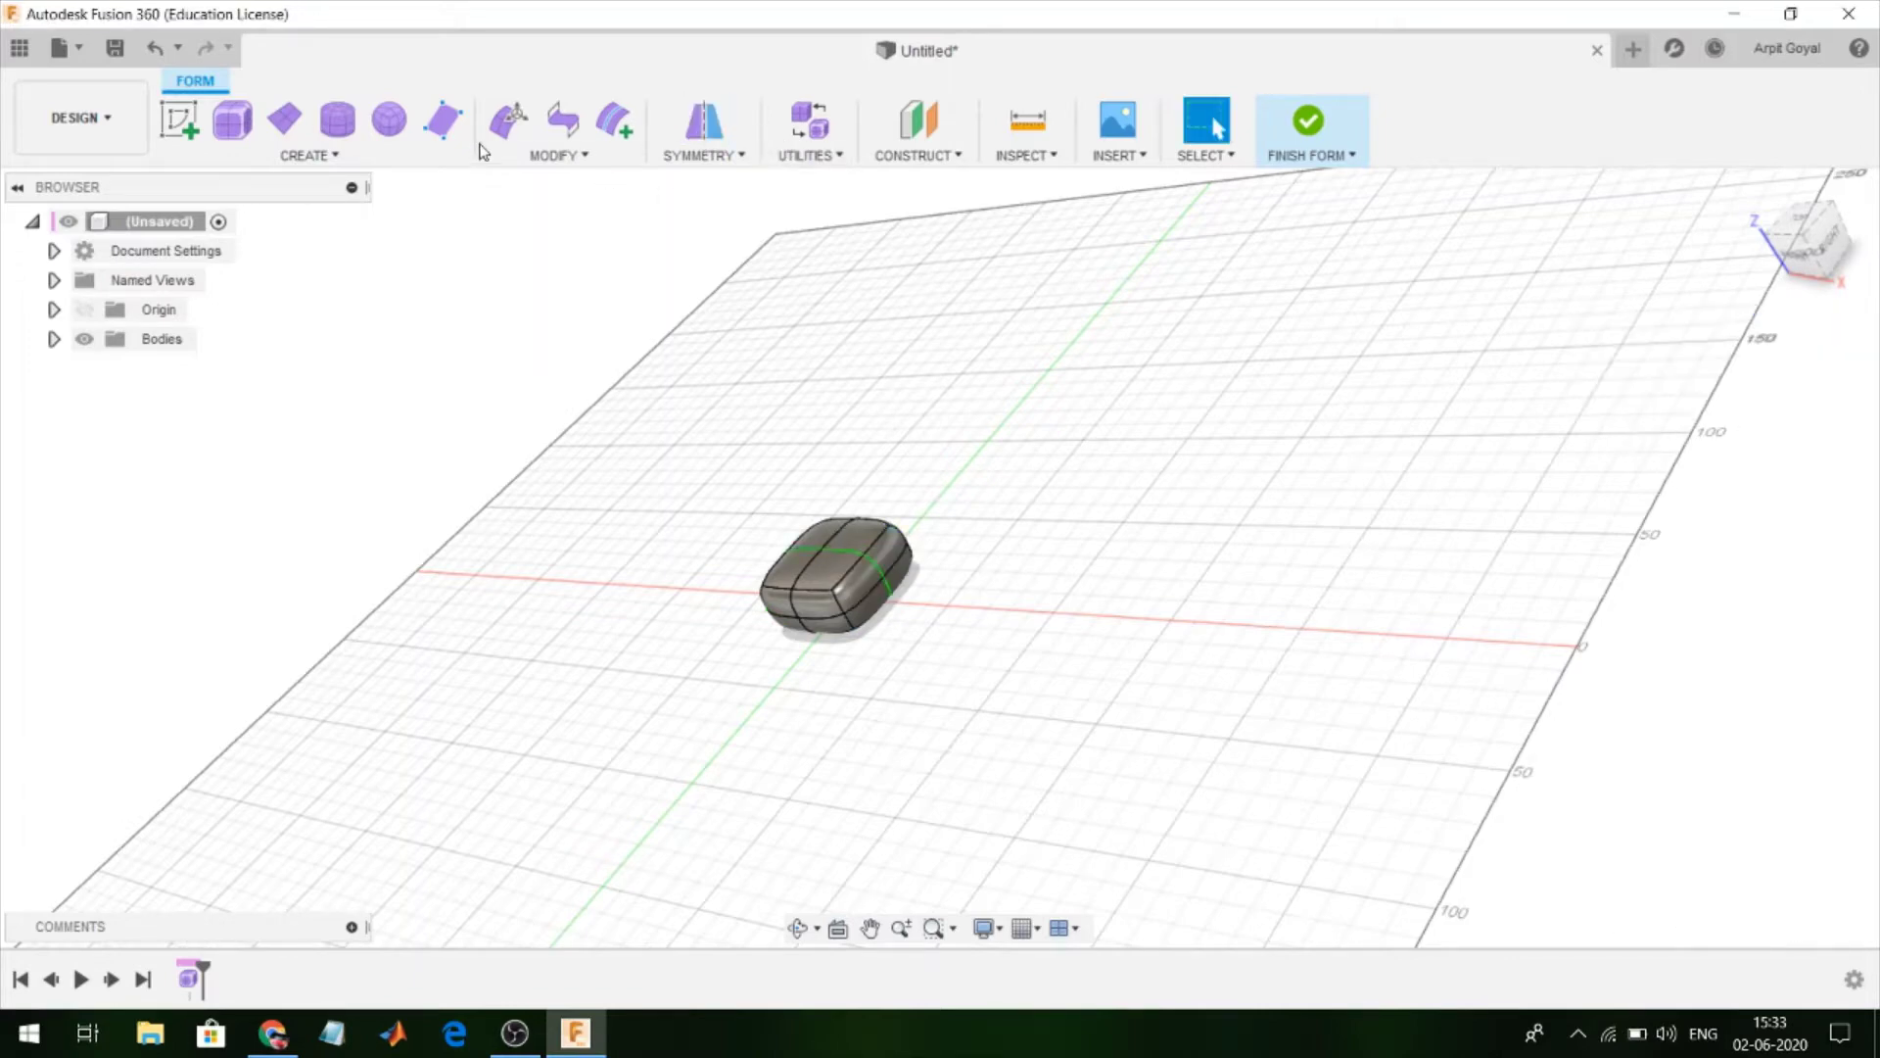
Extend the two lower front faces outward by 130 mm with Edit Form
key(e)
scroll(870, 609, up, 2)
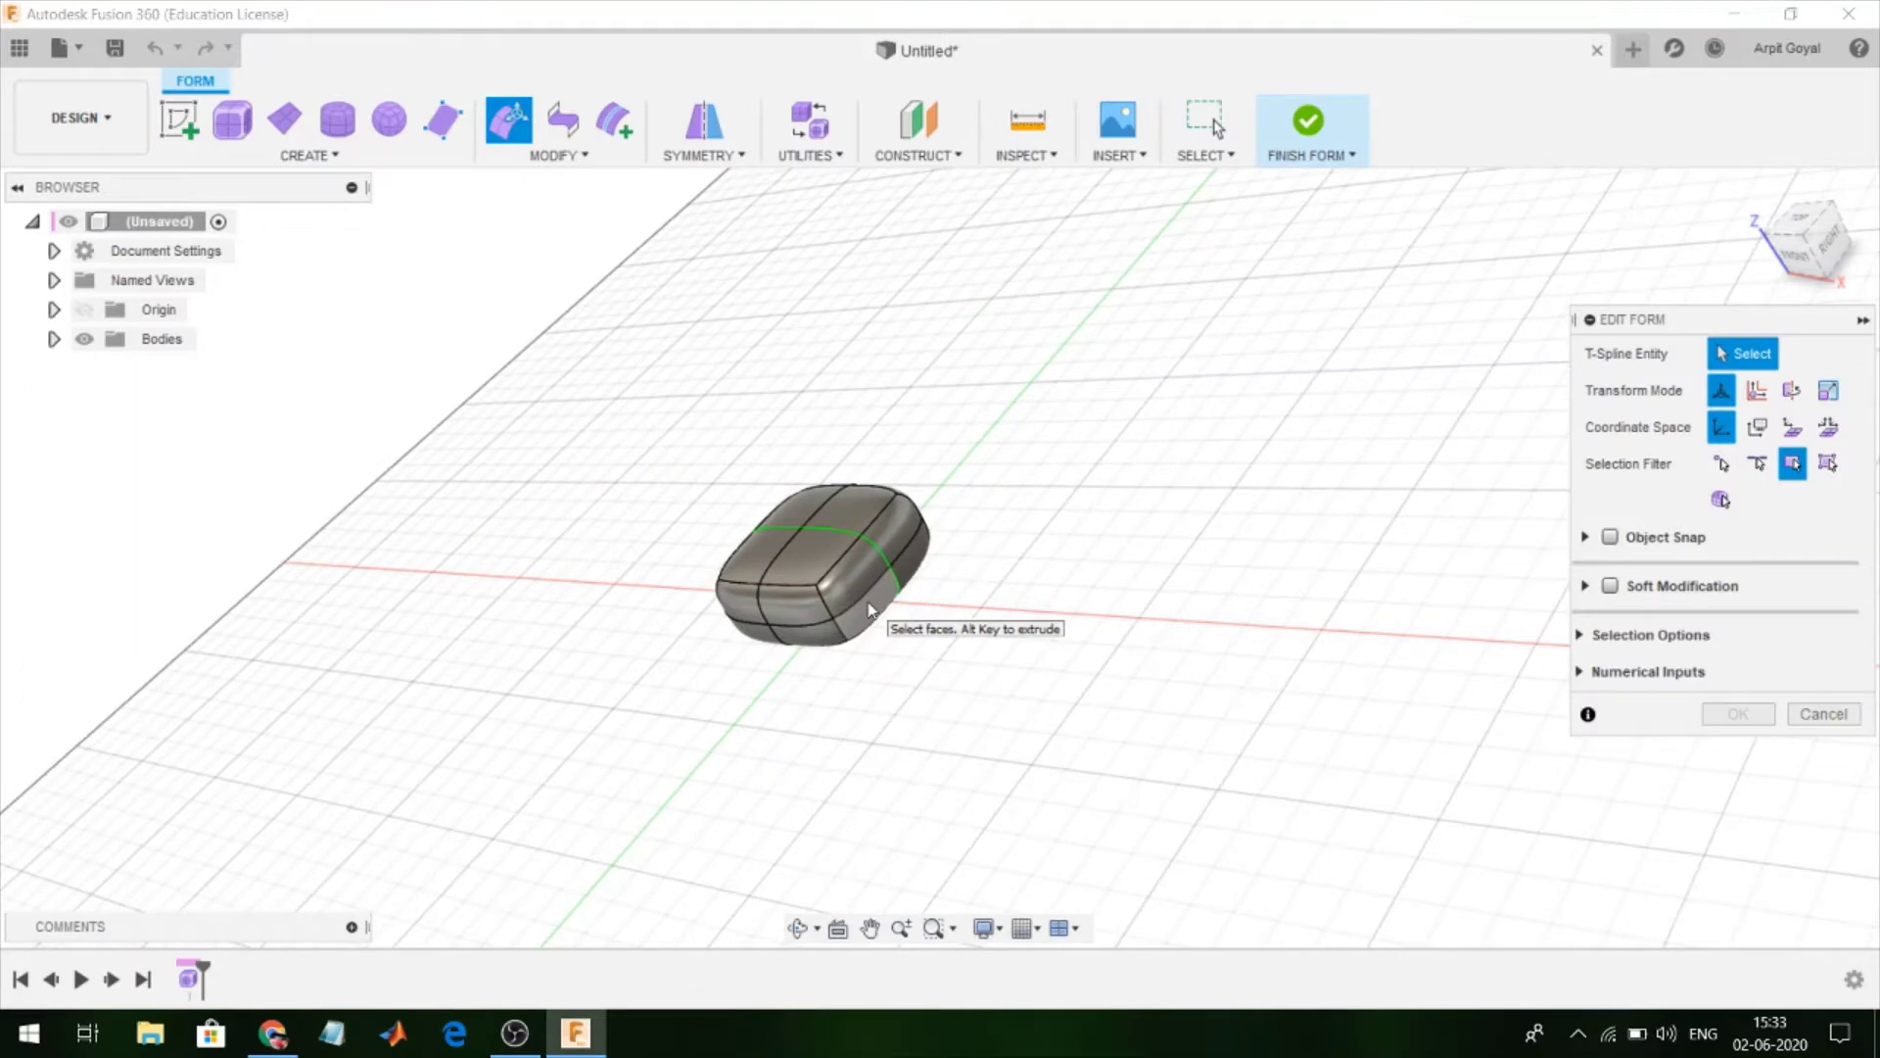
click(871, 601)
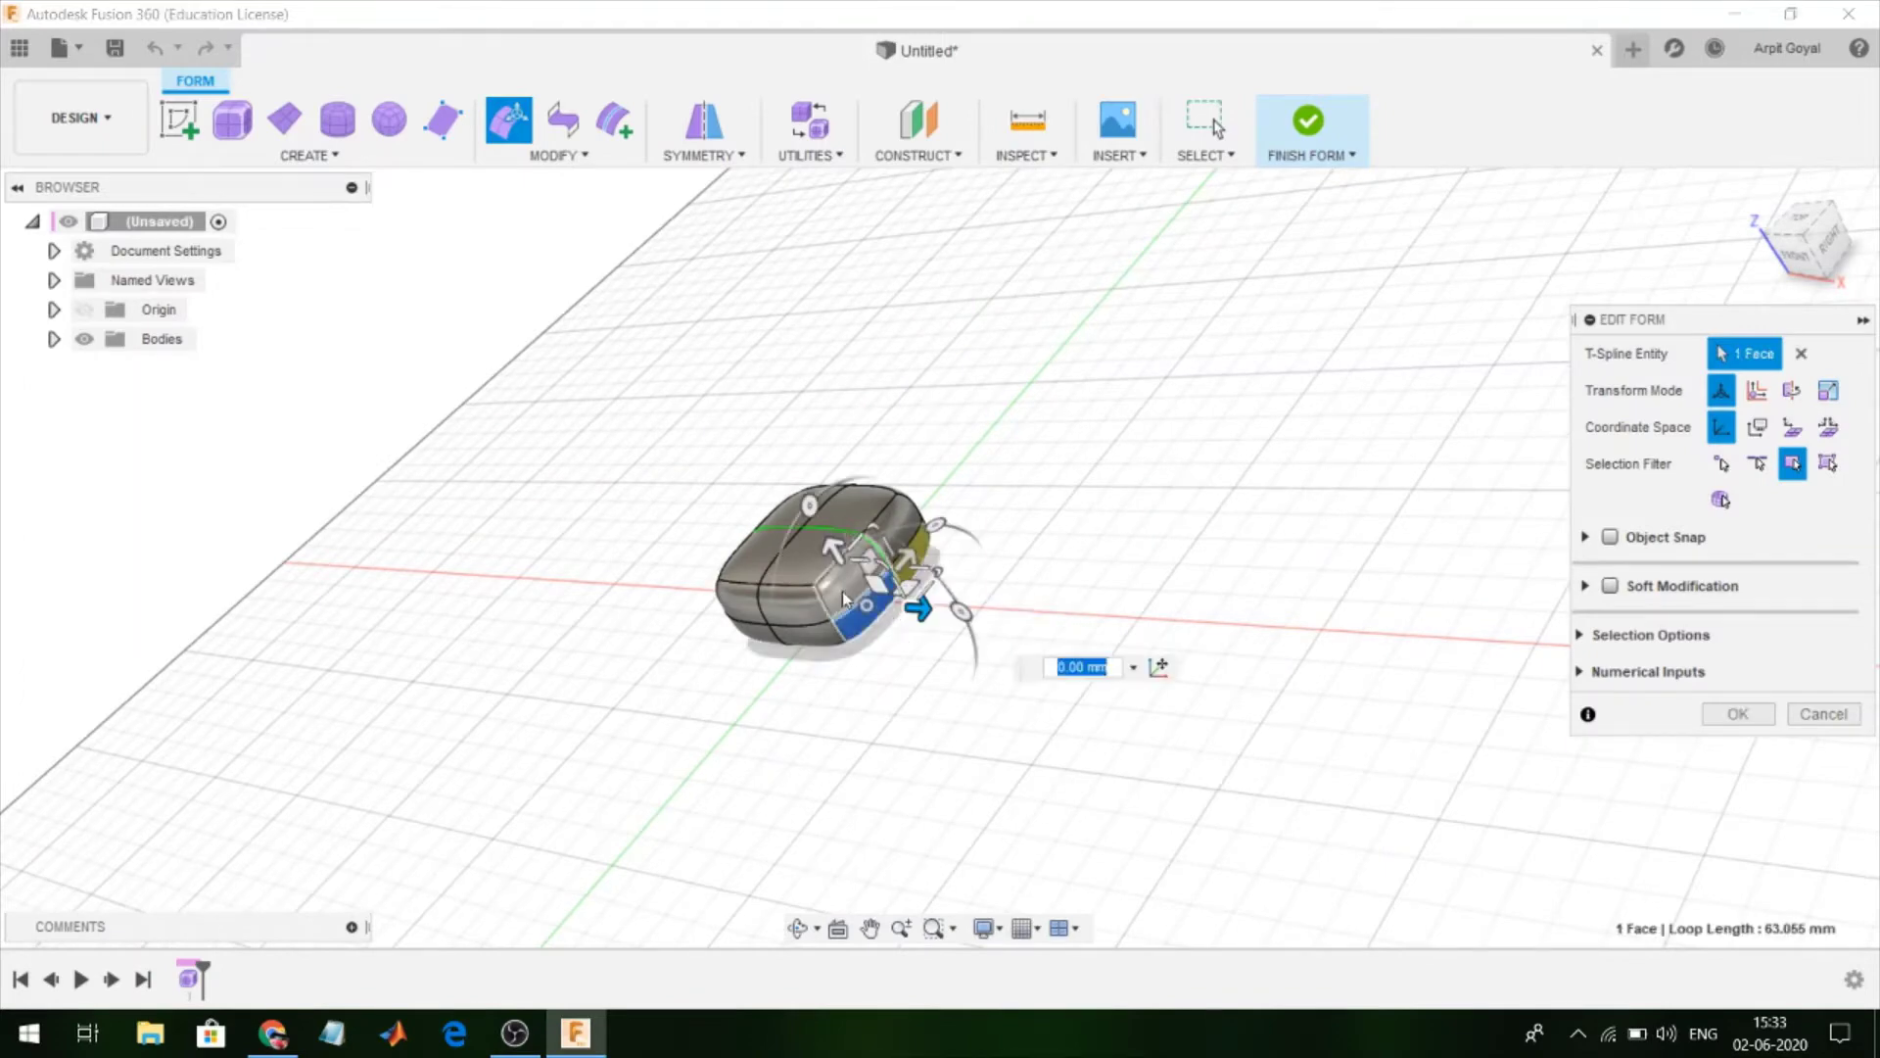
shift+click(838, 597)
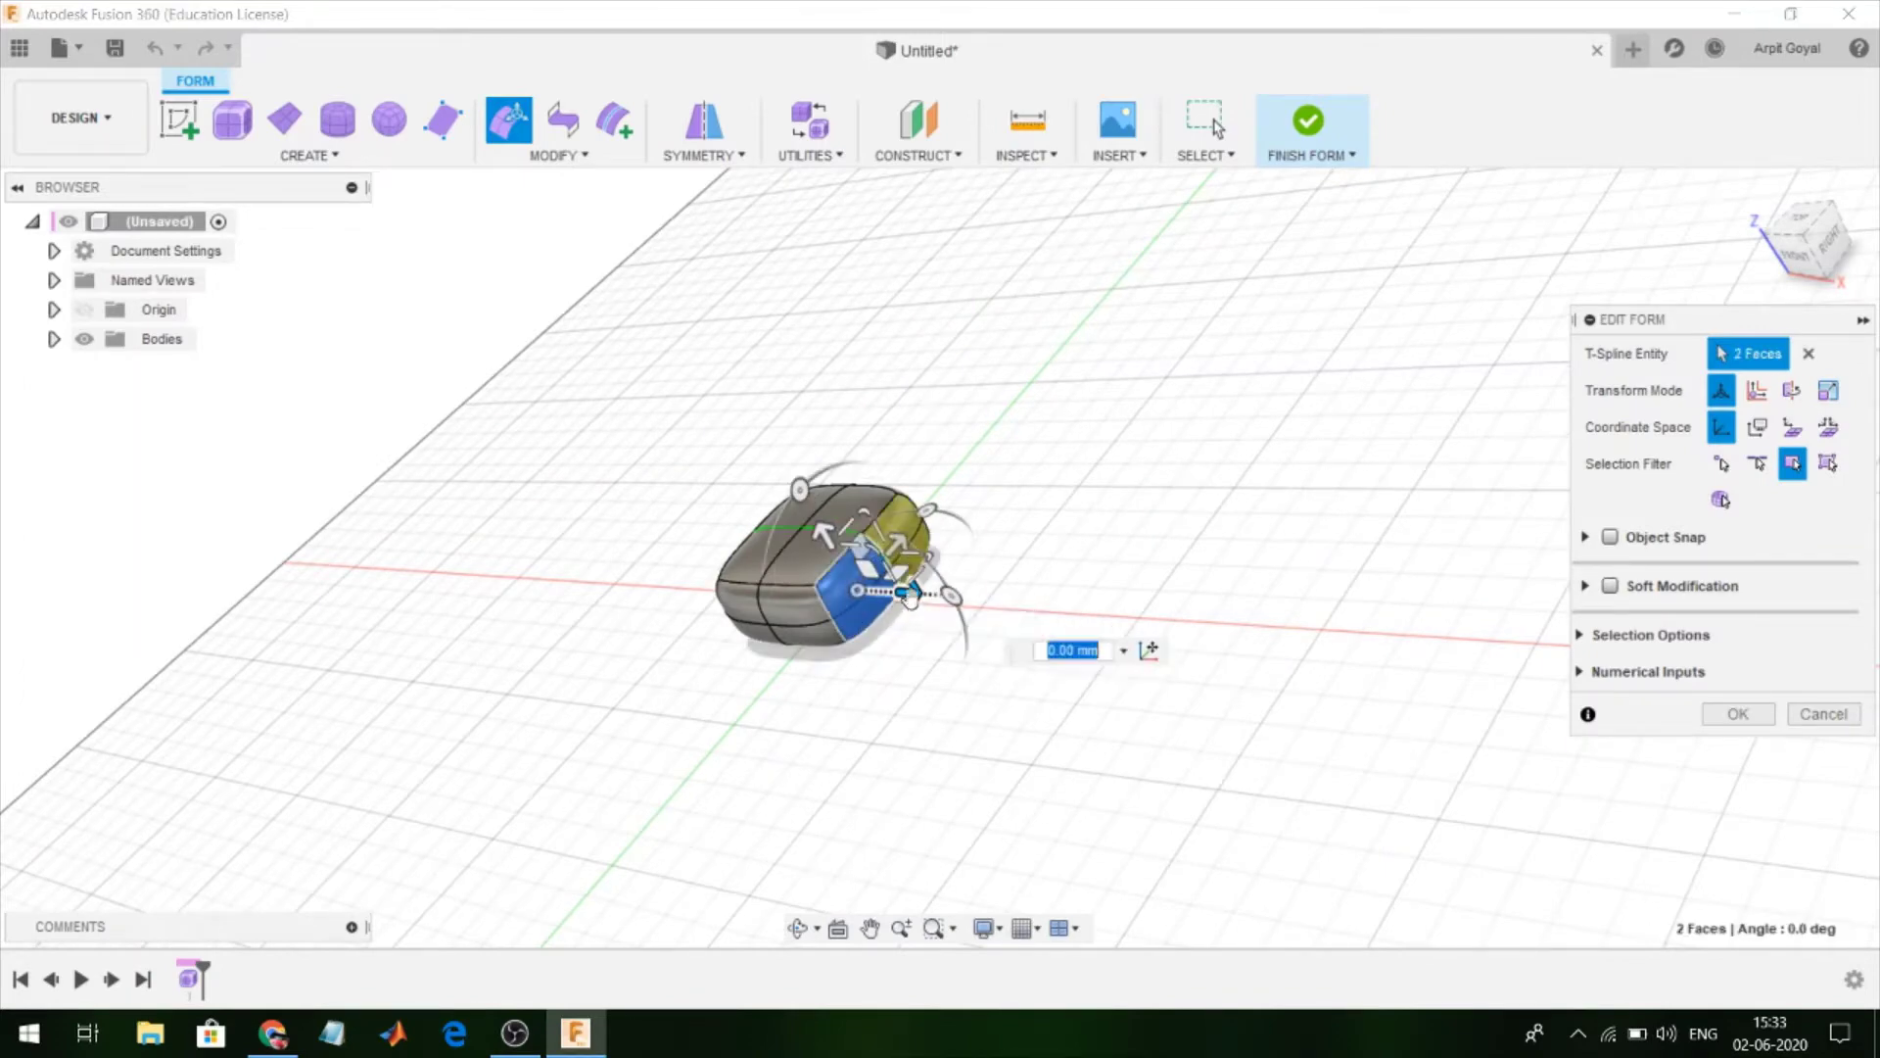
drag(910, 597, 995, 598)
text(130)
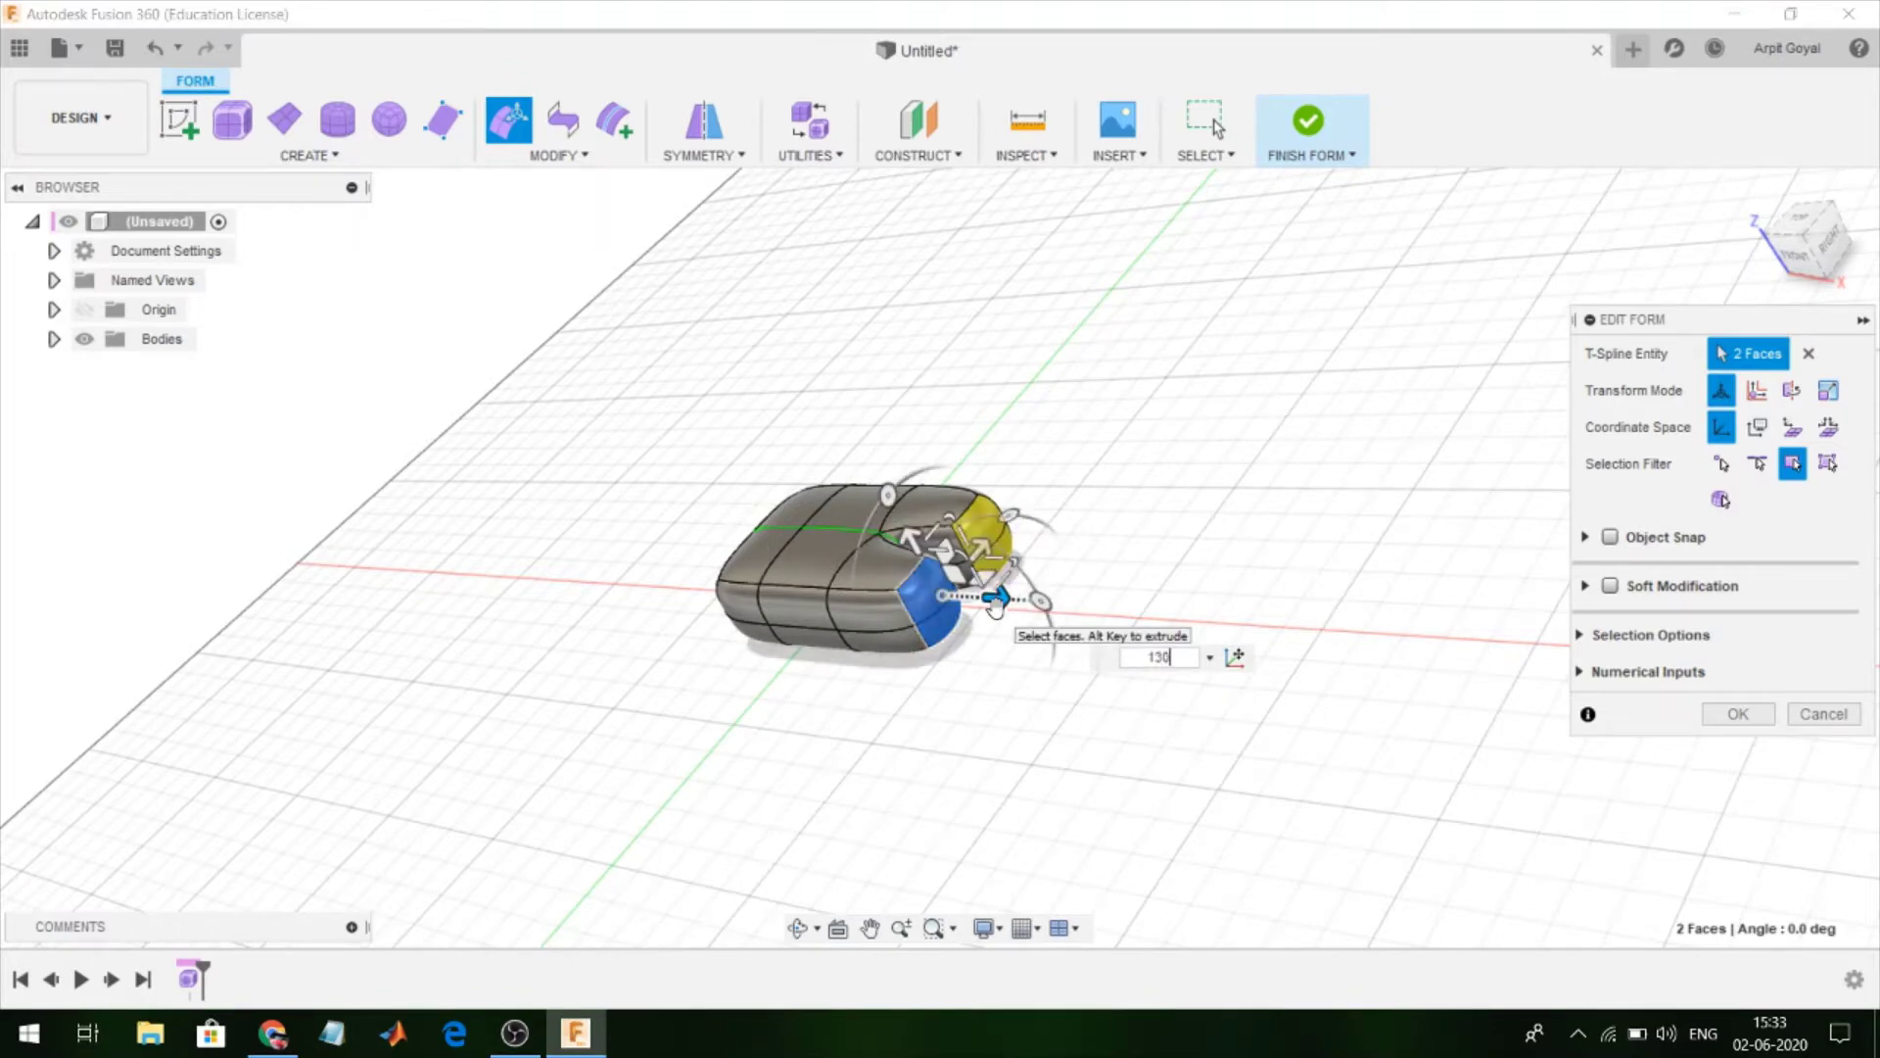
key(Return)
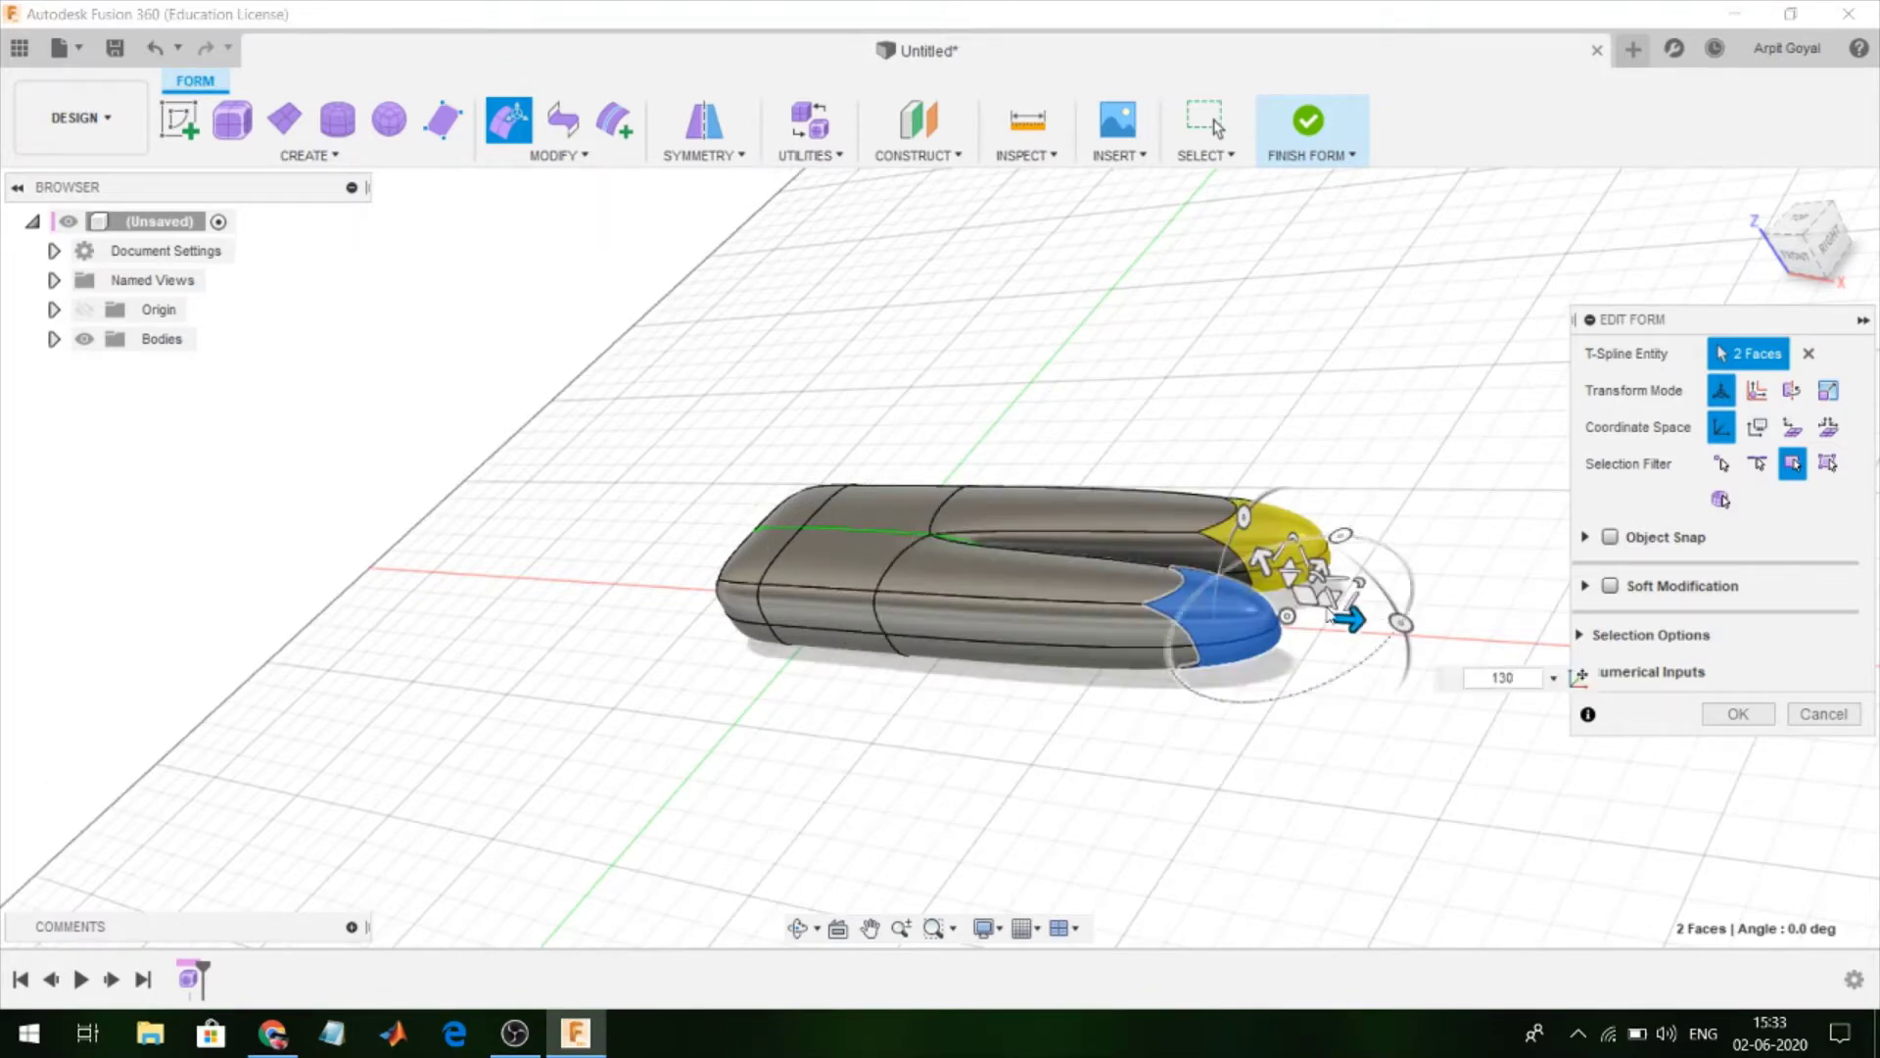
Move the end faces -60 mm to bend the body into a boomerang-shaped arm
drag(1334, 571, 1318, 584)
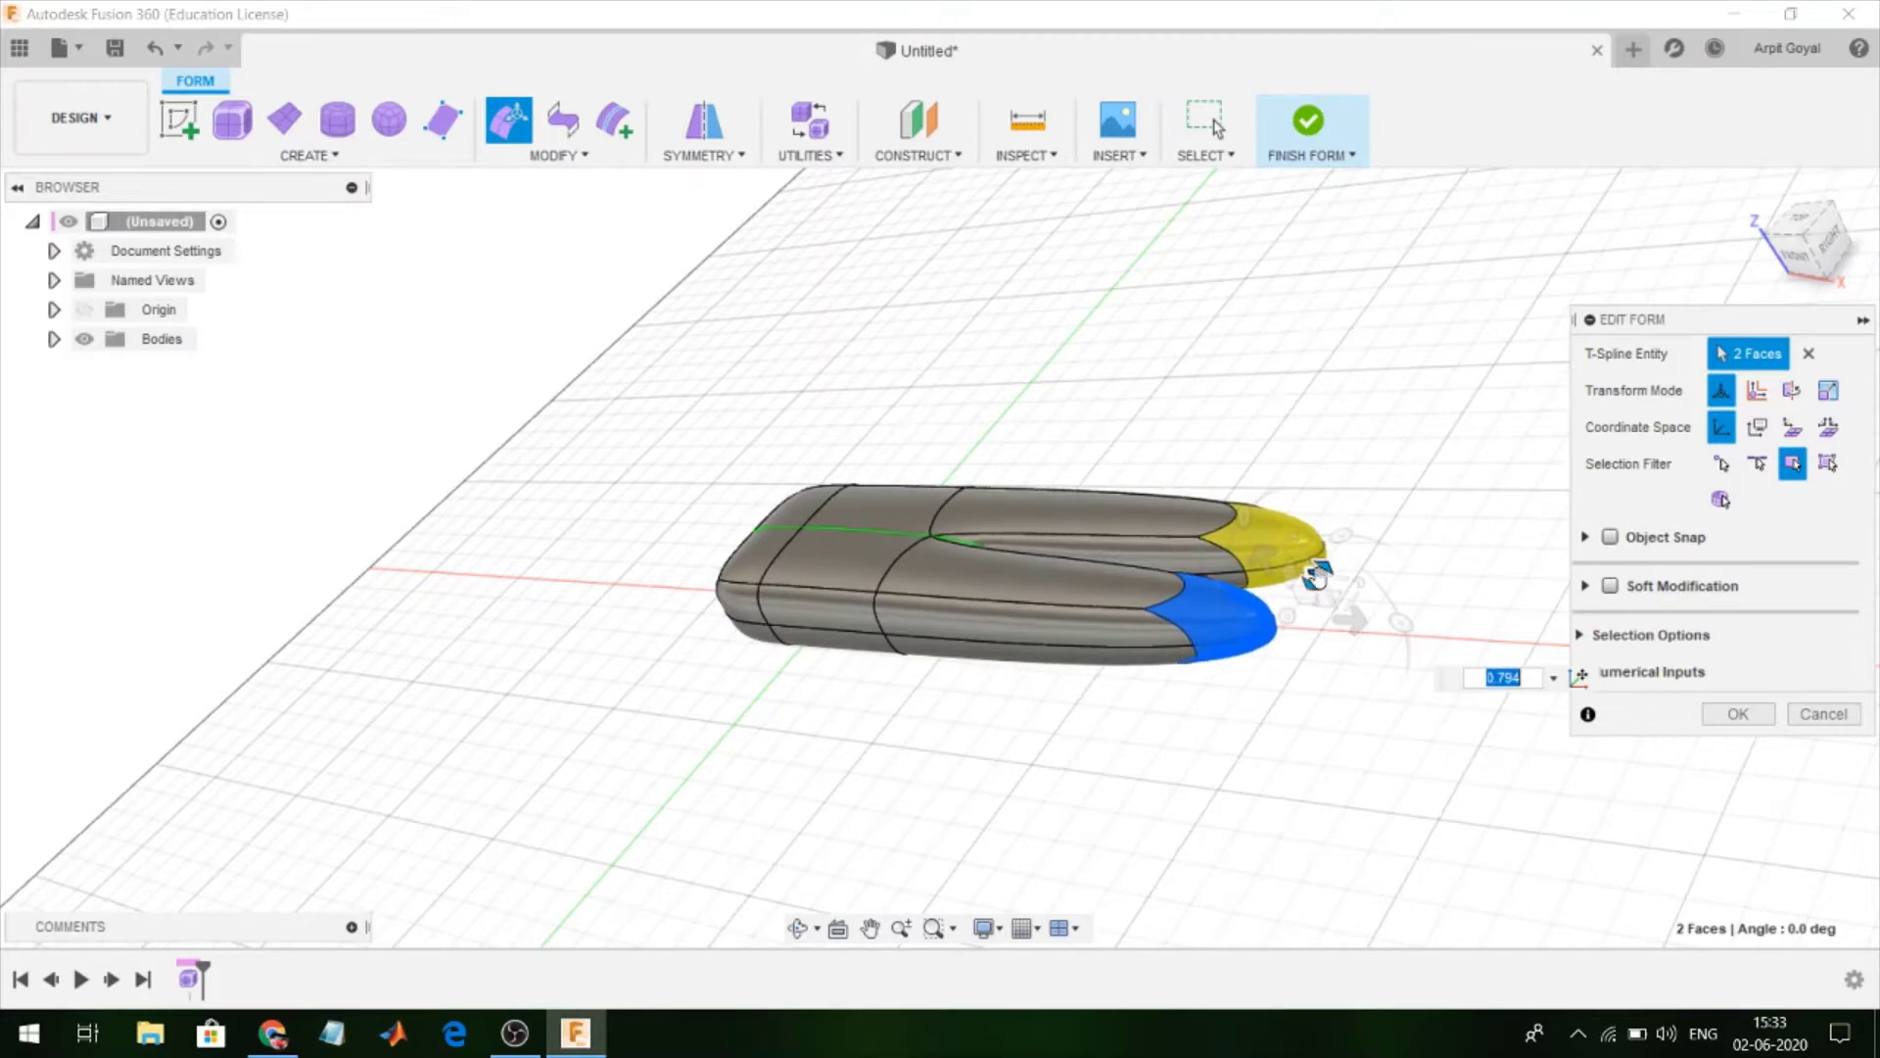
scroll(1318, 584, up, 2)
scroll(1314, 589, up, 2)
scroll(1310, 594, up, 3)
scroll(1310, 594, up, 2)
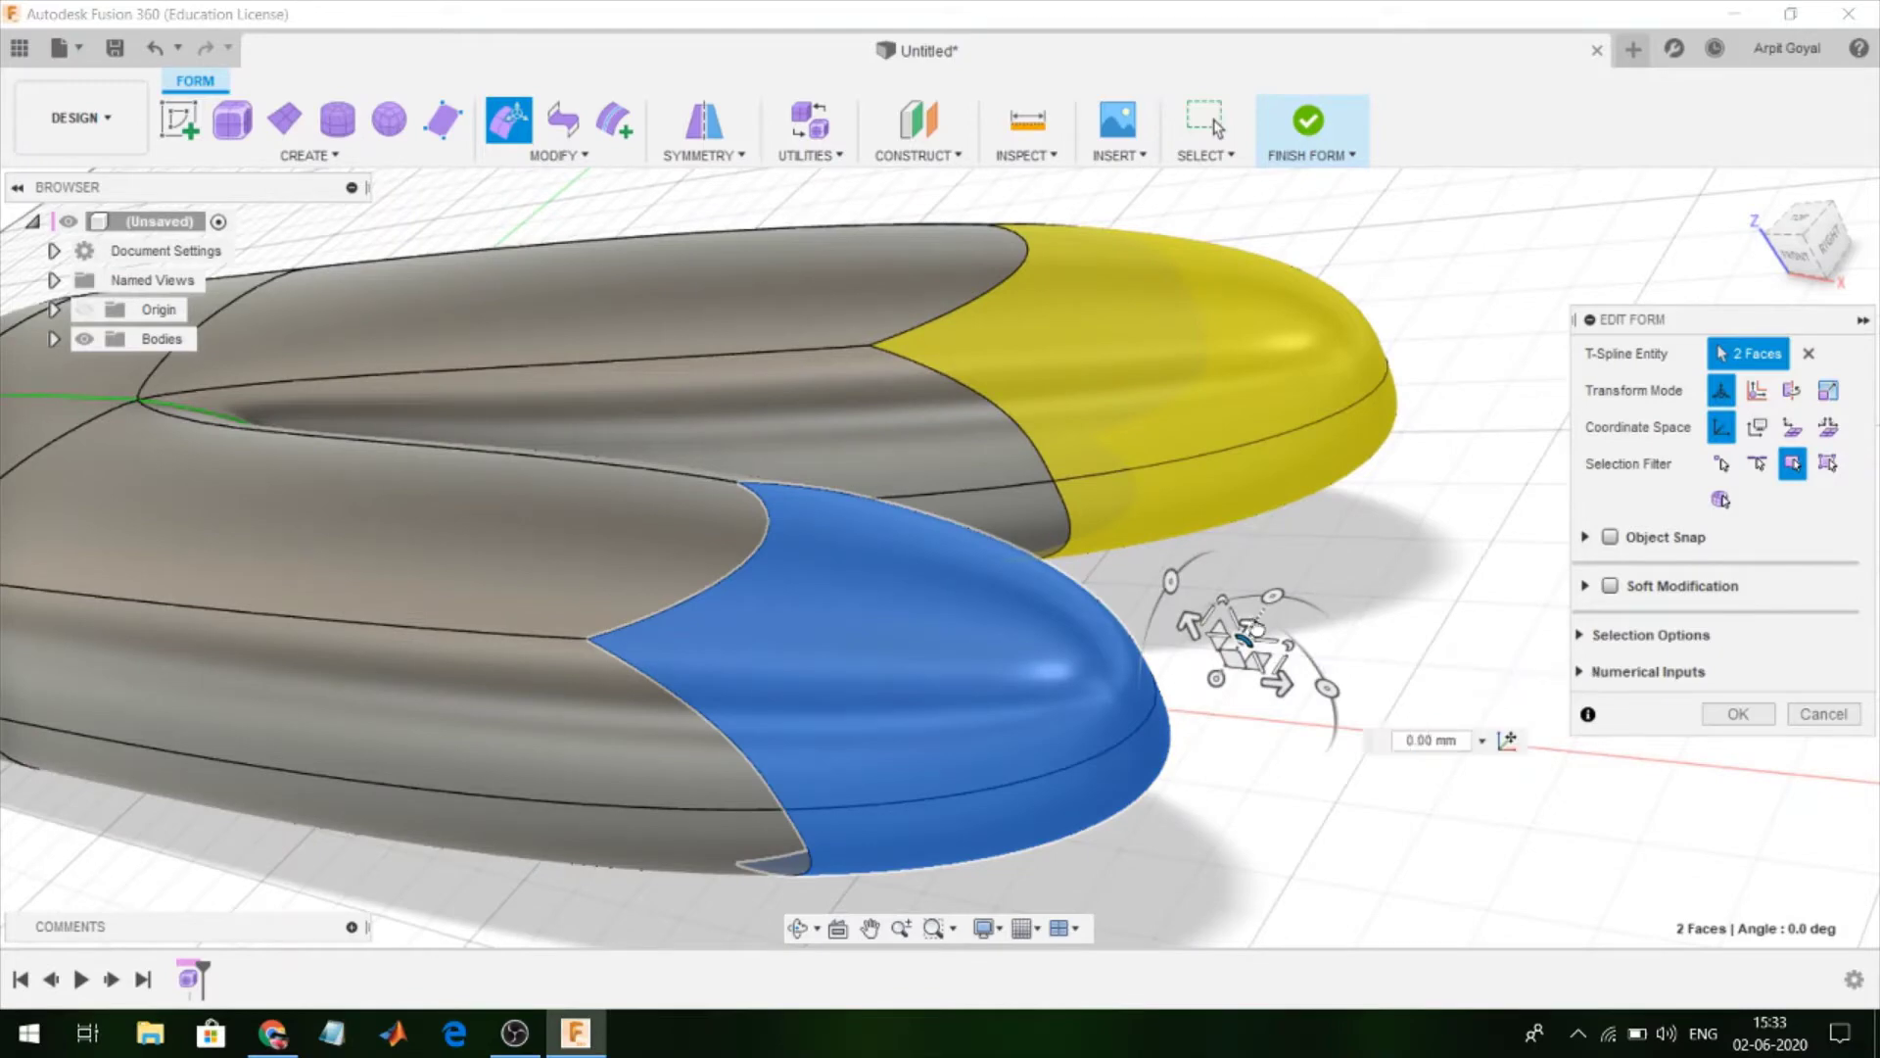
drag(1249, 663, 1184, 773)
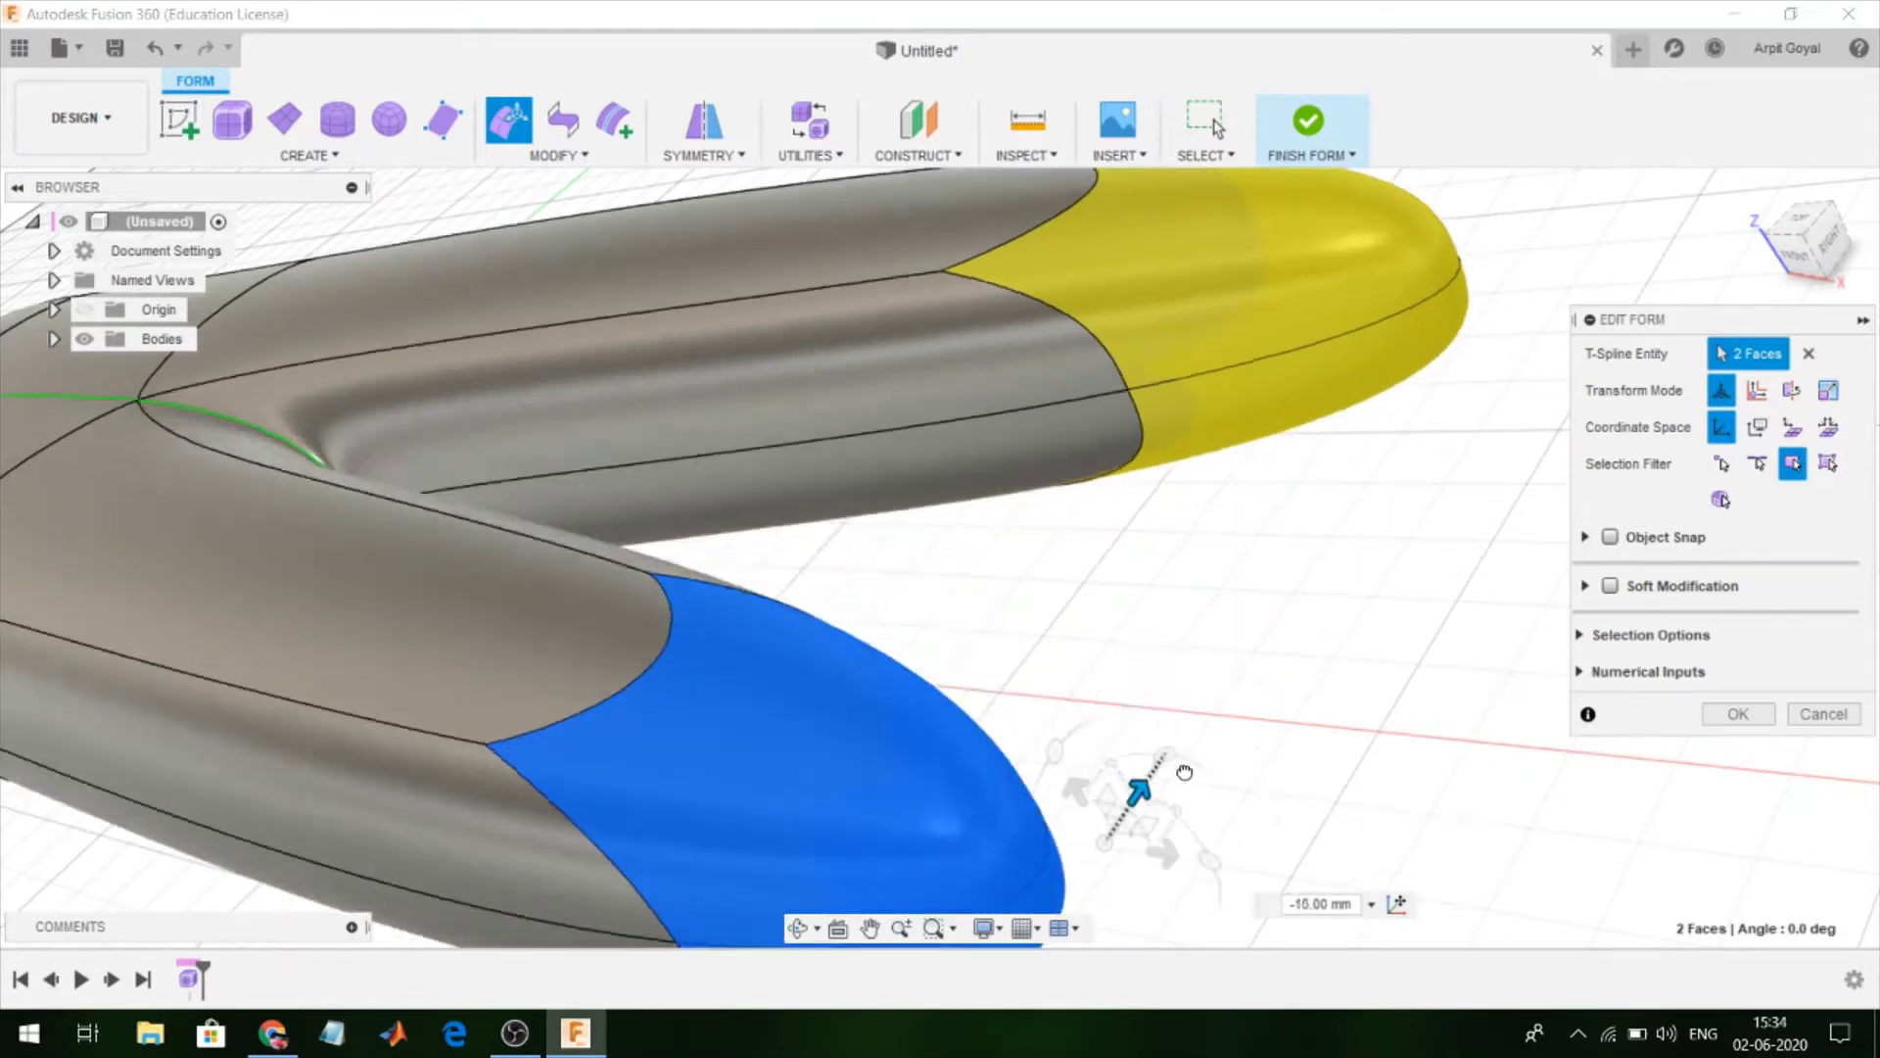
scroll(1144, 835, down, 5)
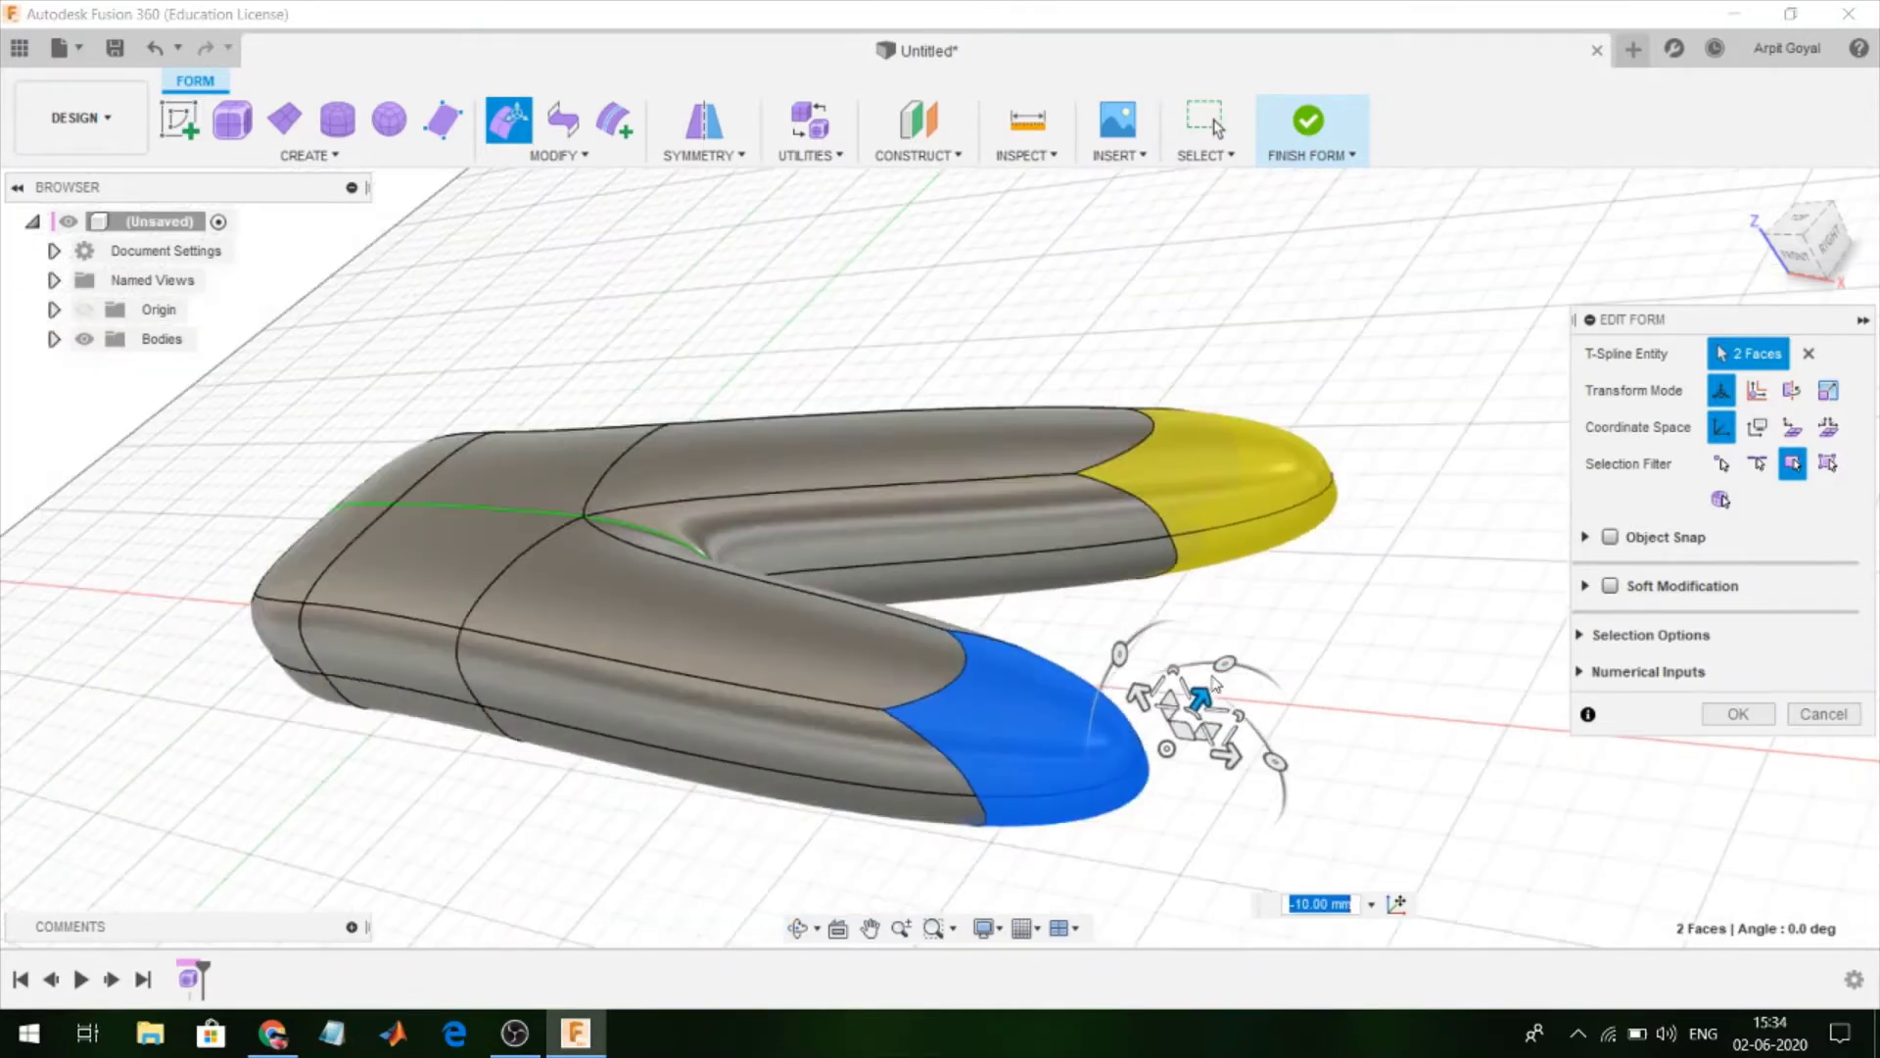
mouse_move(1215, 670)
mouse_down()
mouse_move(1117, 855)
mouse_move(1126, 876)
mouse_move(1082, 838)
mouse_move(1087, 863)
mouse_up()
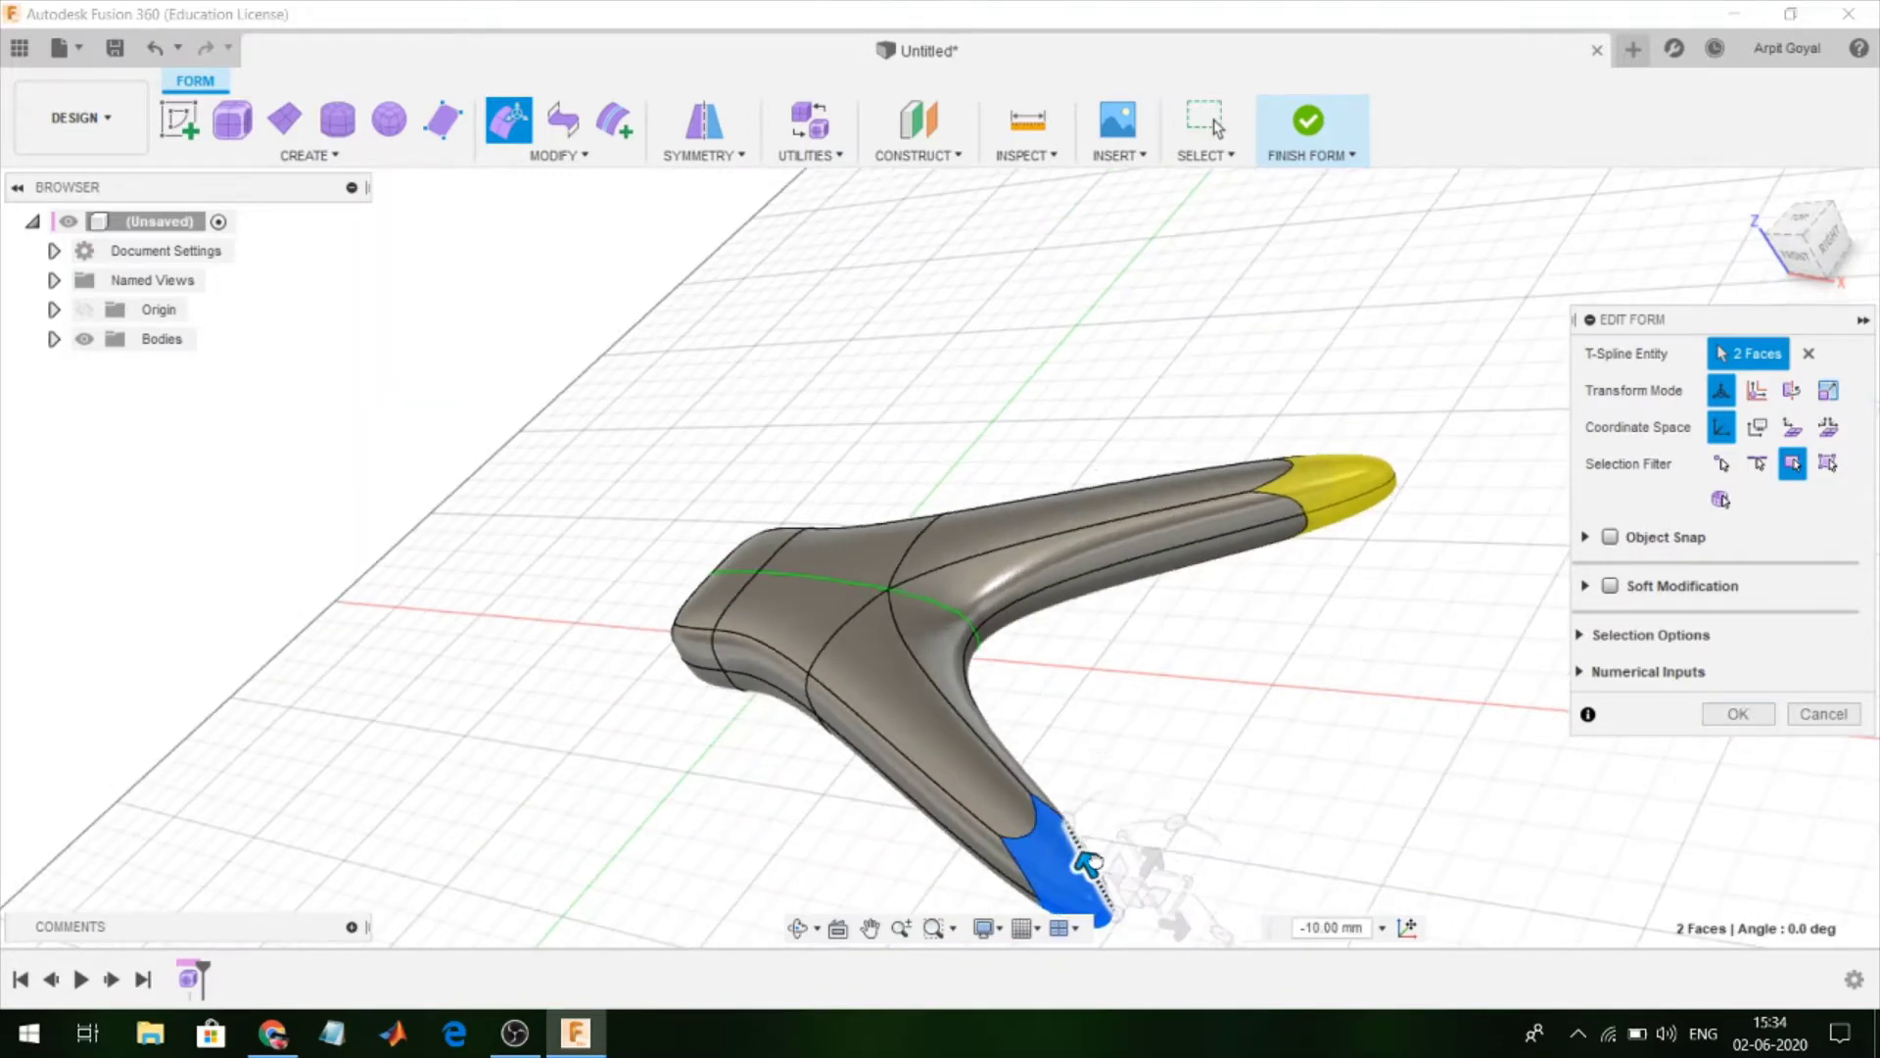
click(1312, 926)
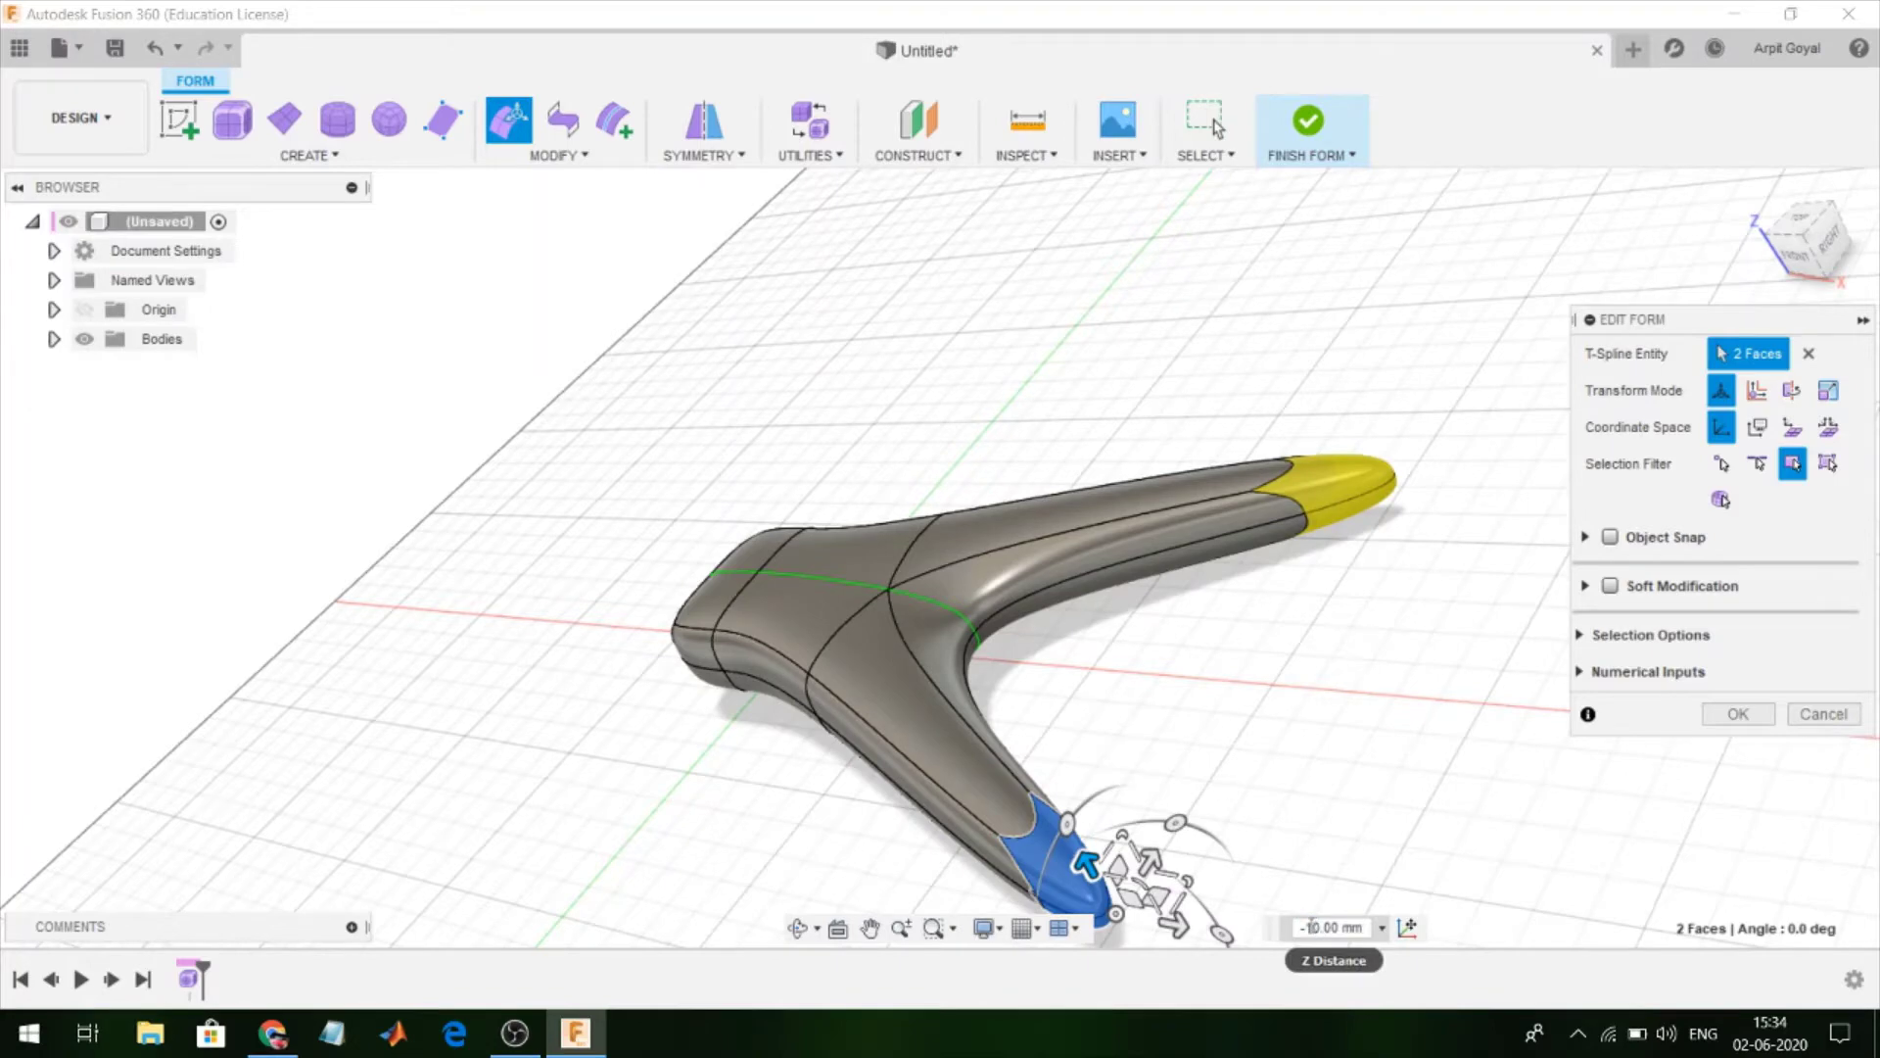
key(BackSpace)
text(6)
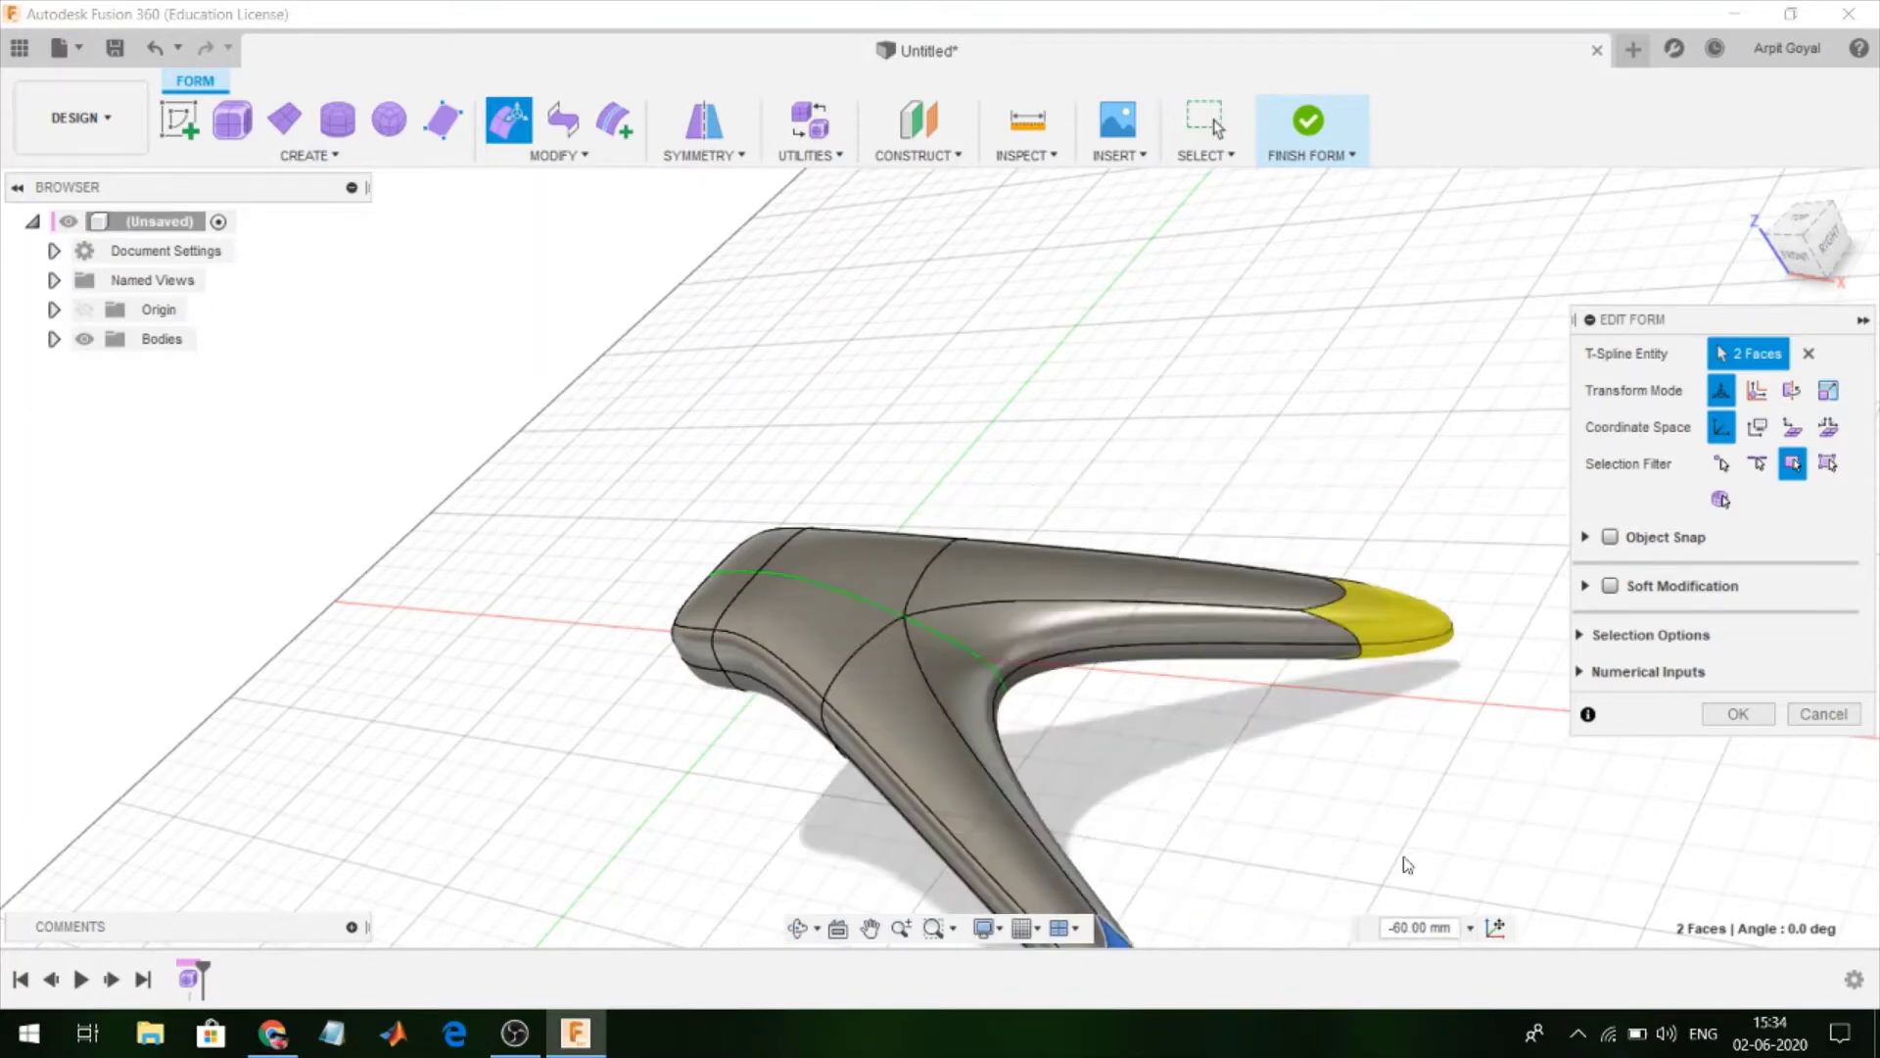
click(1739, 715)
mouse_move(1348, 742)
shift+middle_down()
mouse_move(1426, 655)
mouse_move(1544, 651)
mouse_move(1232, 654)
shift+middle_up()
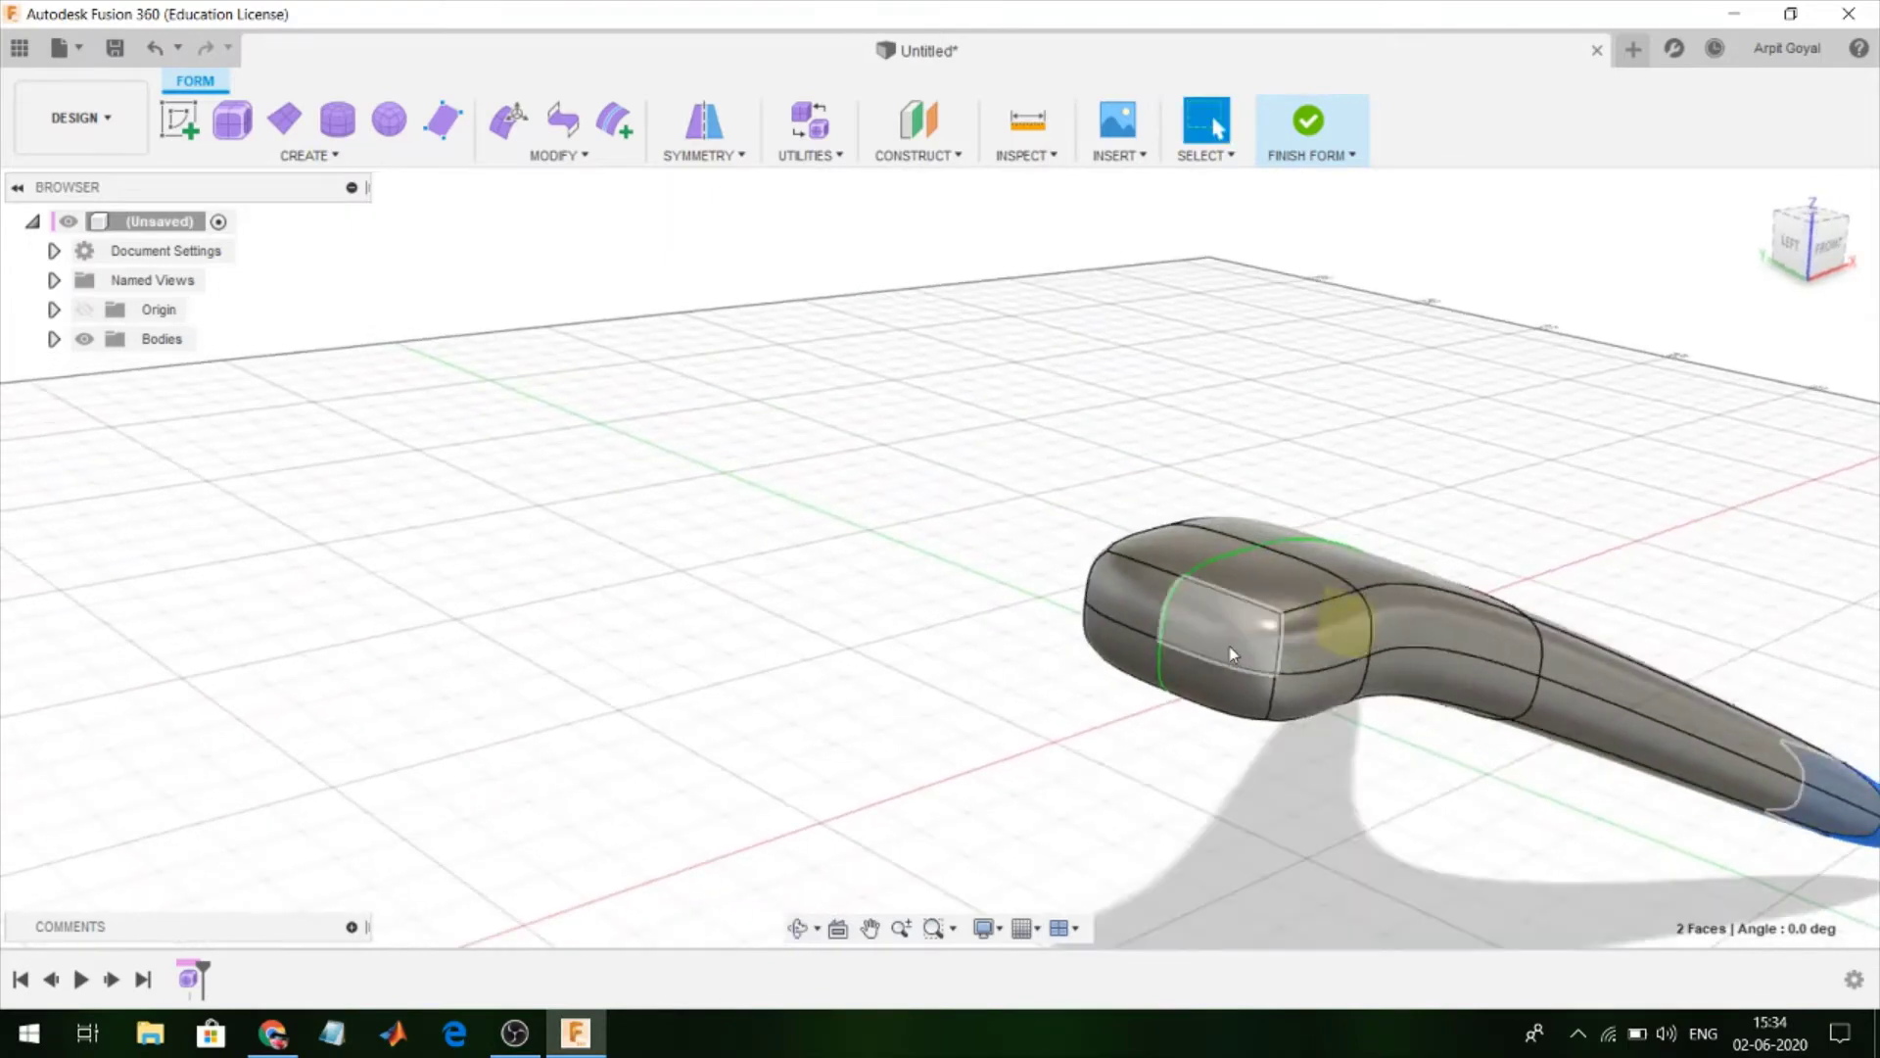
Pull out, lower and scale down the arm's front end faces into a slim tapered tip
click(1232, 651)
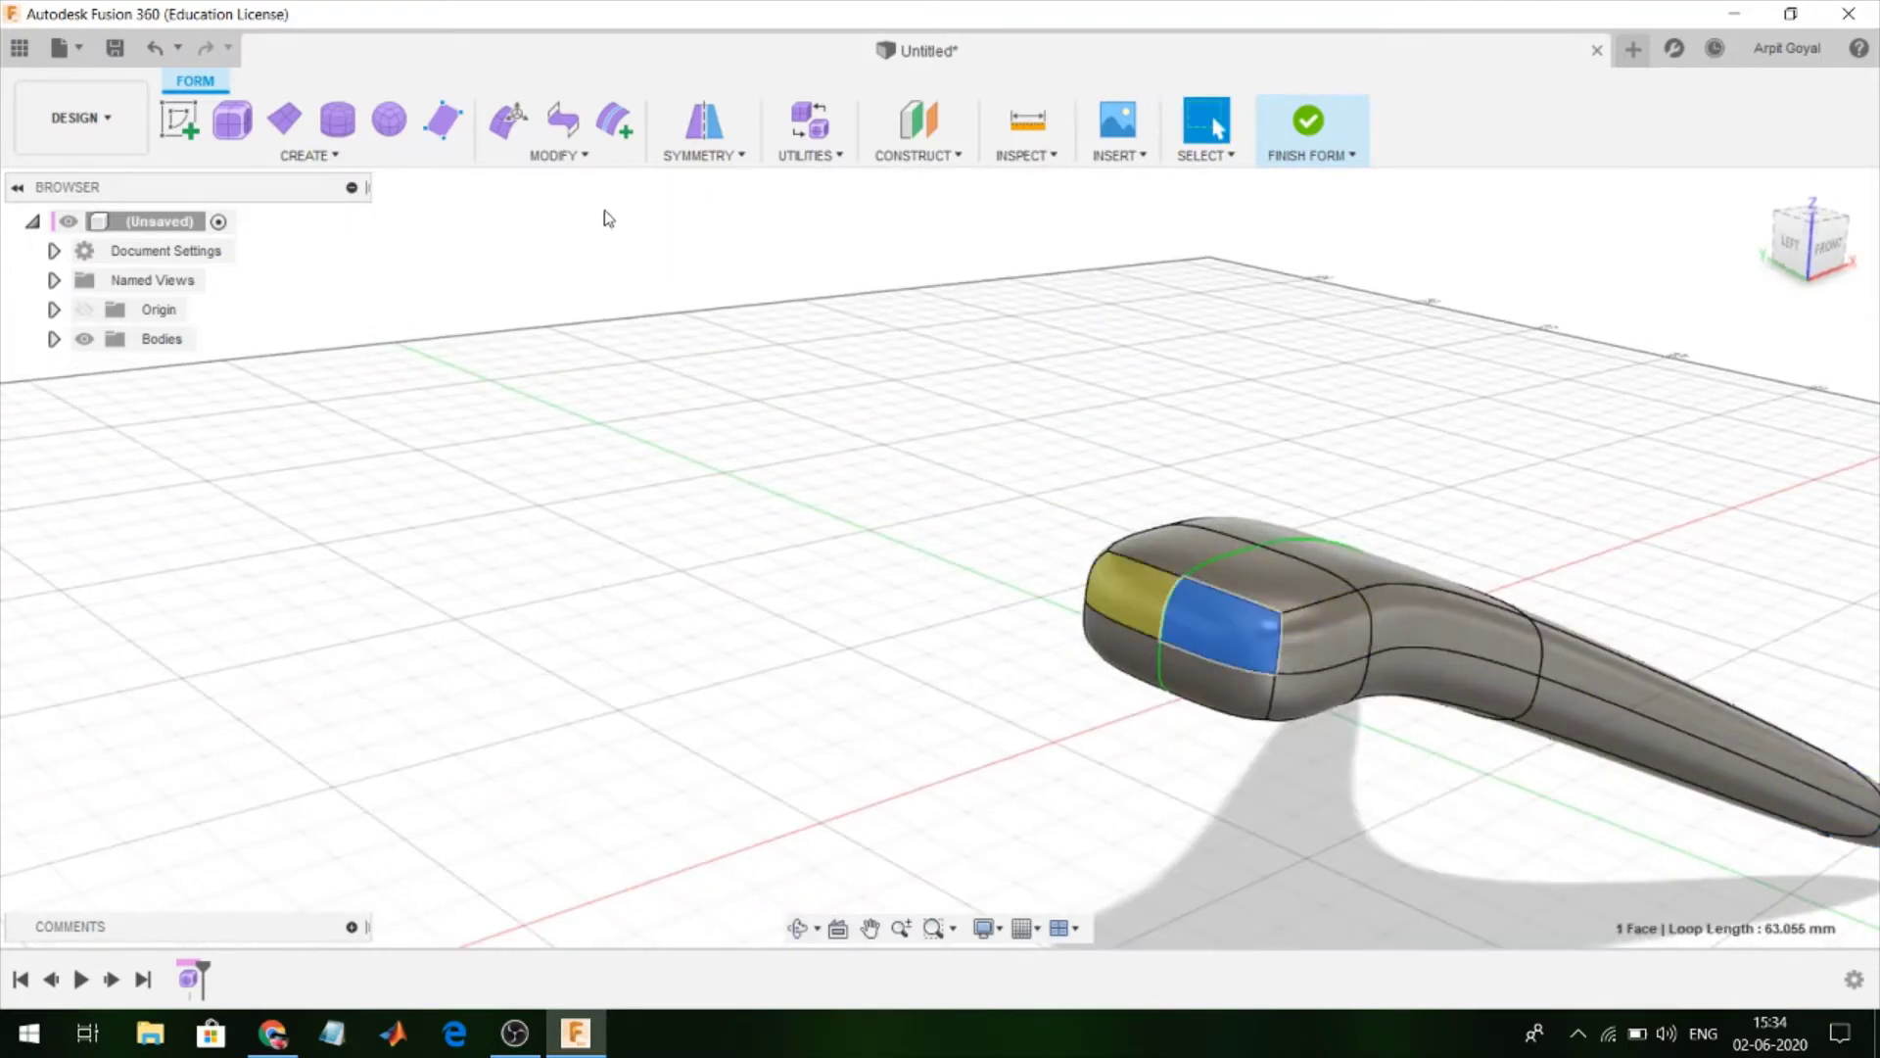
click(509, 120)
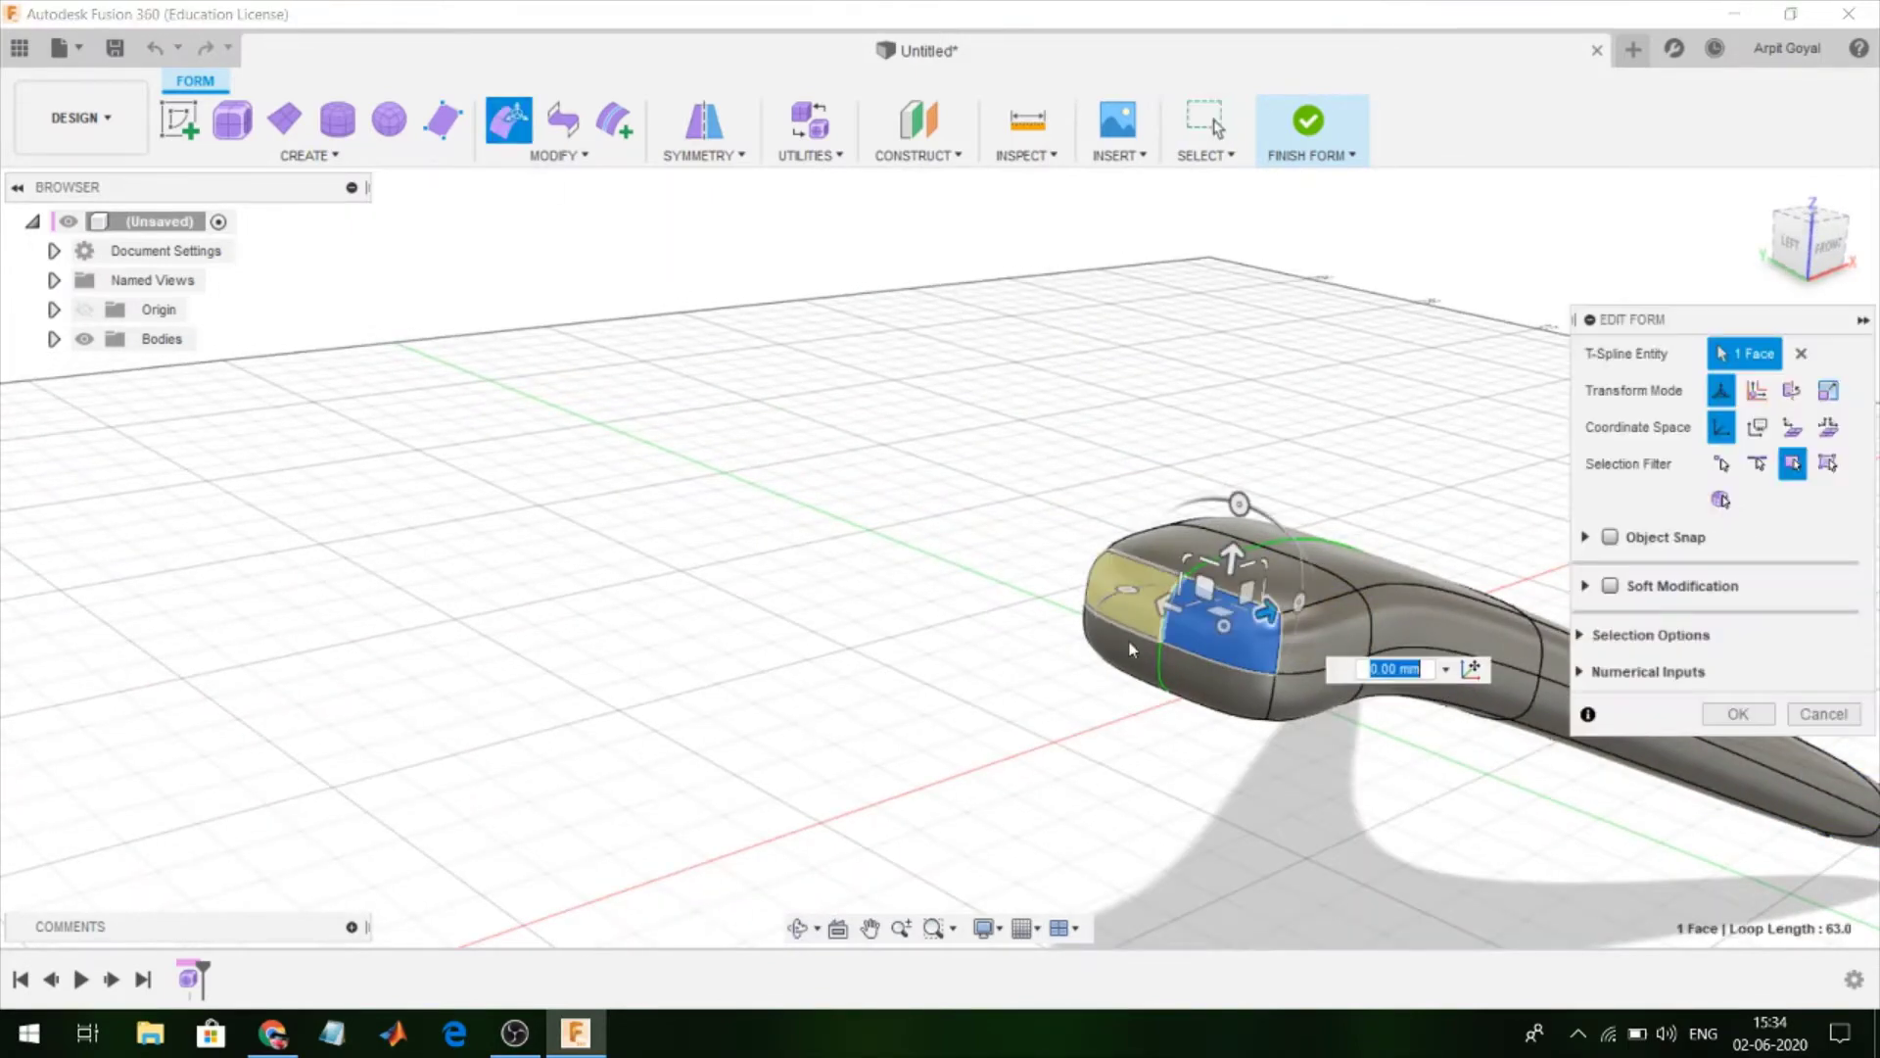
shift+click(1129, 612)
scroll(600, 538, down, 3)
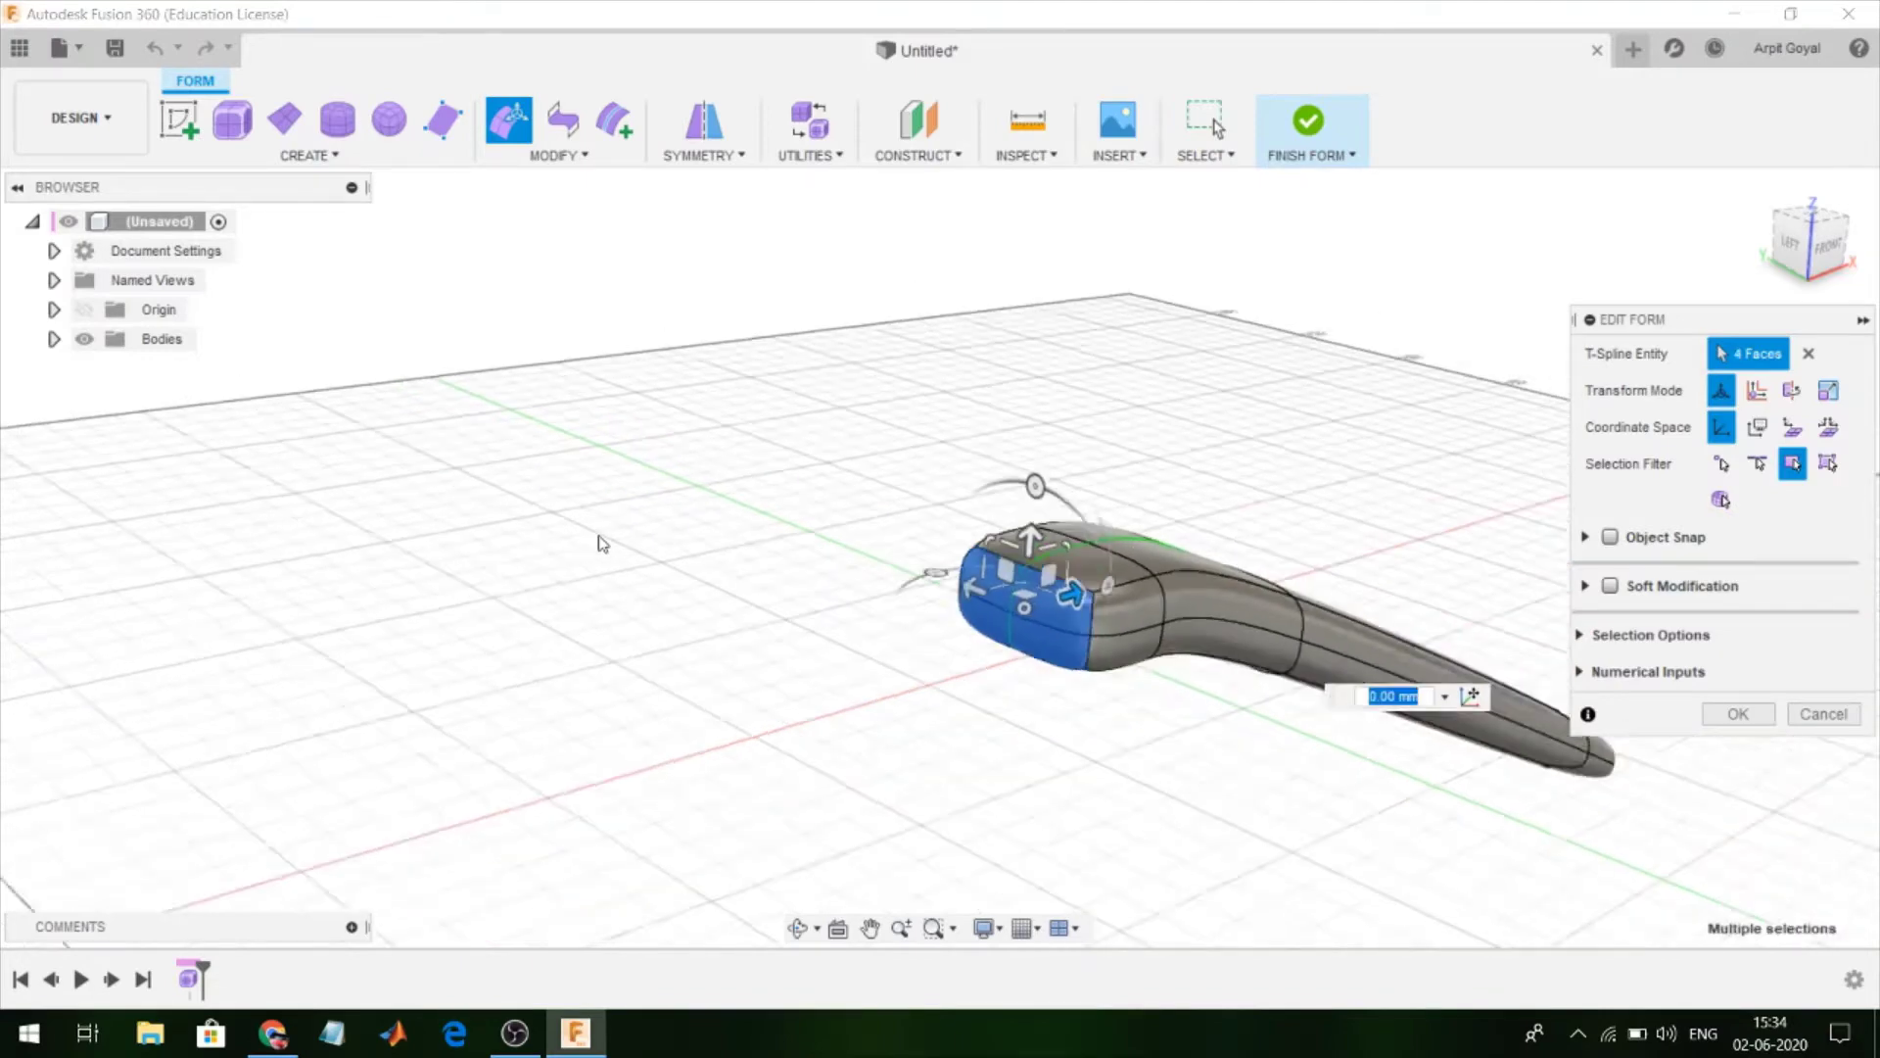
shift+middle_drag(600, 537, 584, 613)
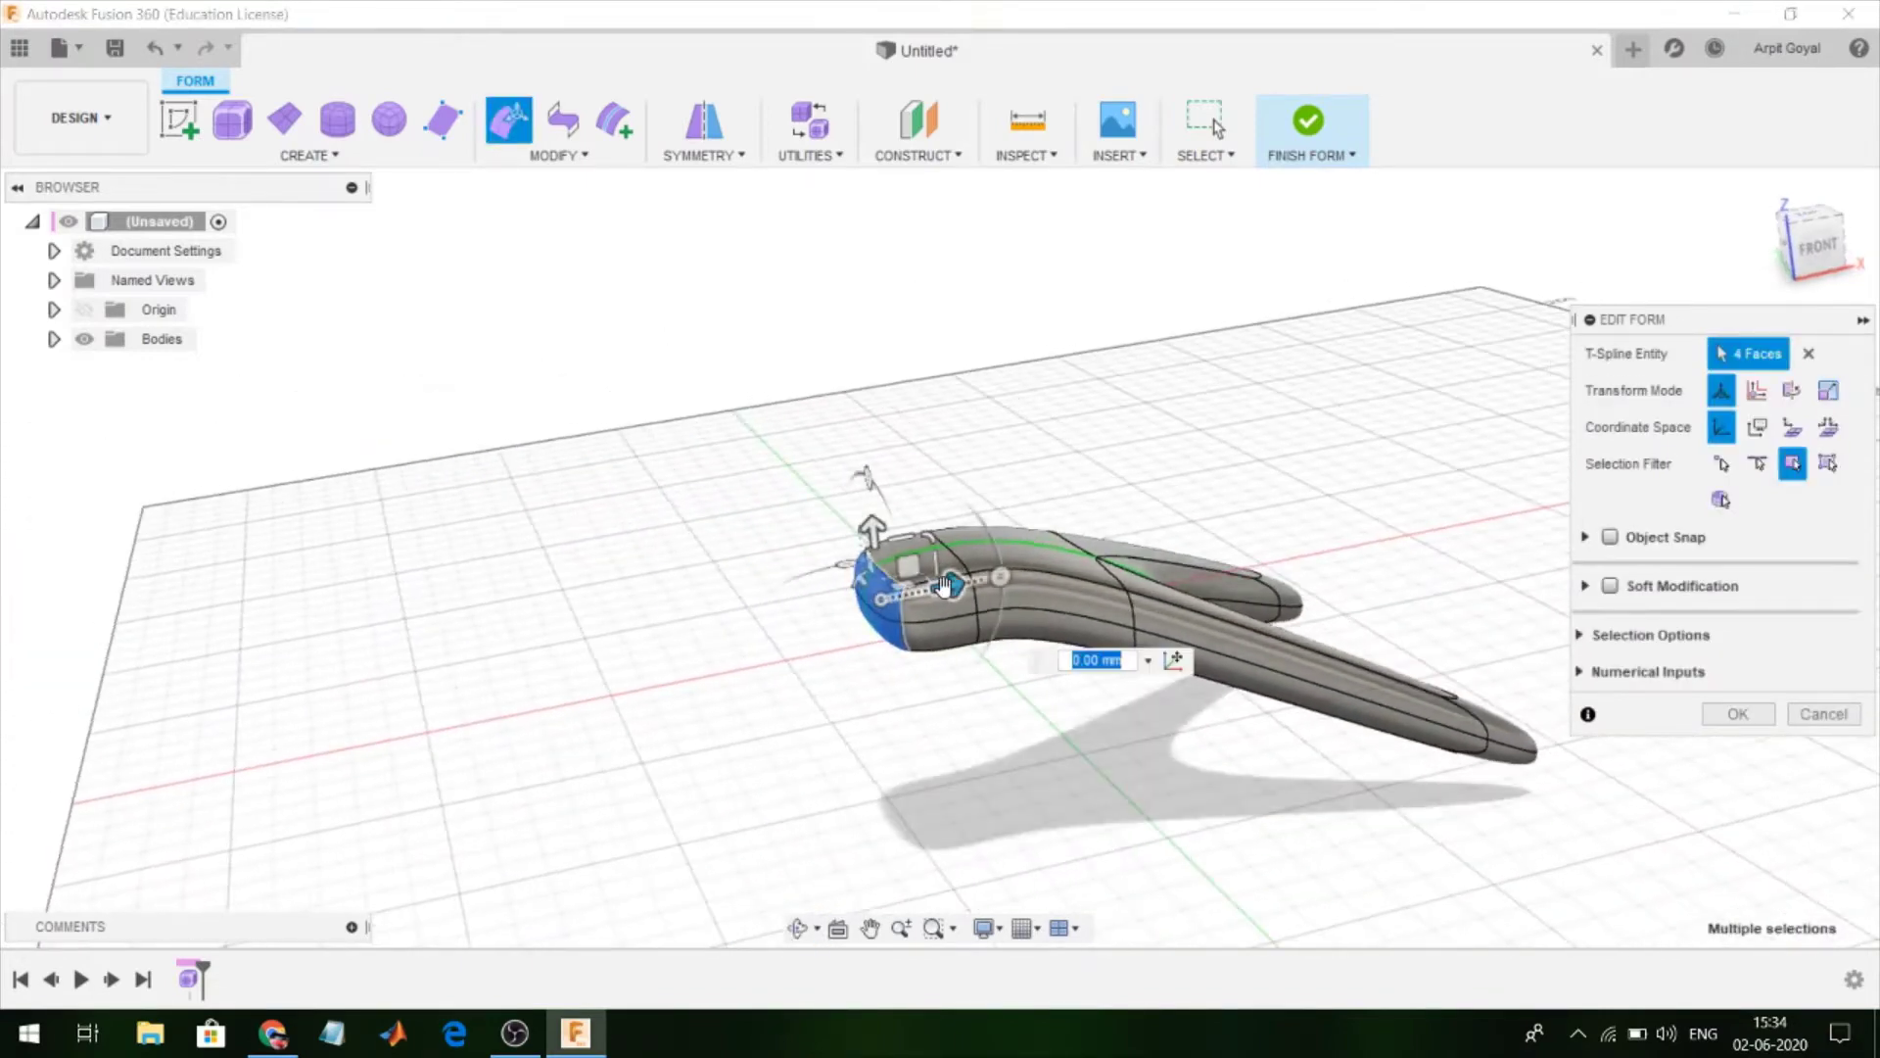
drag(827, 607, 489, 649)
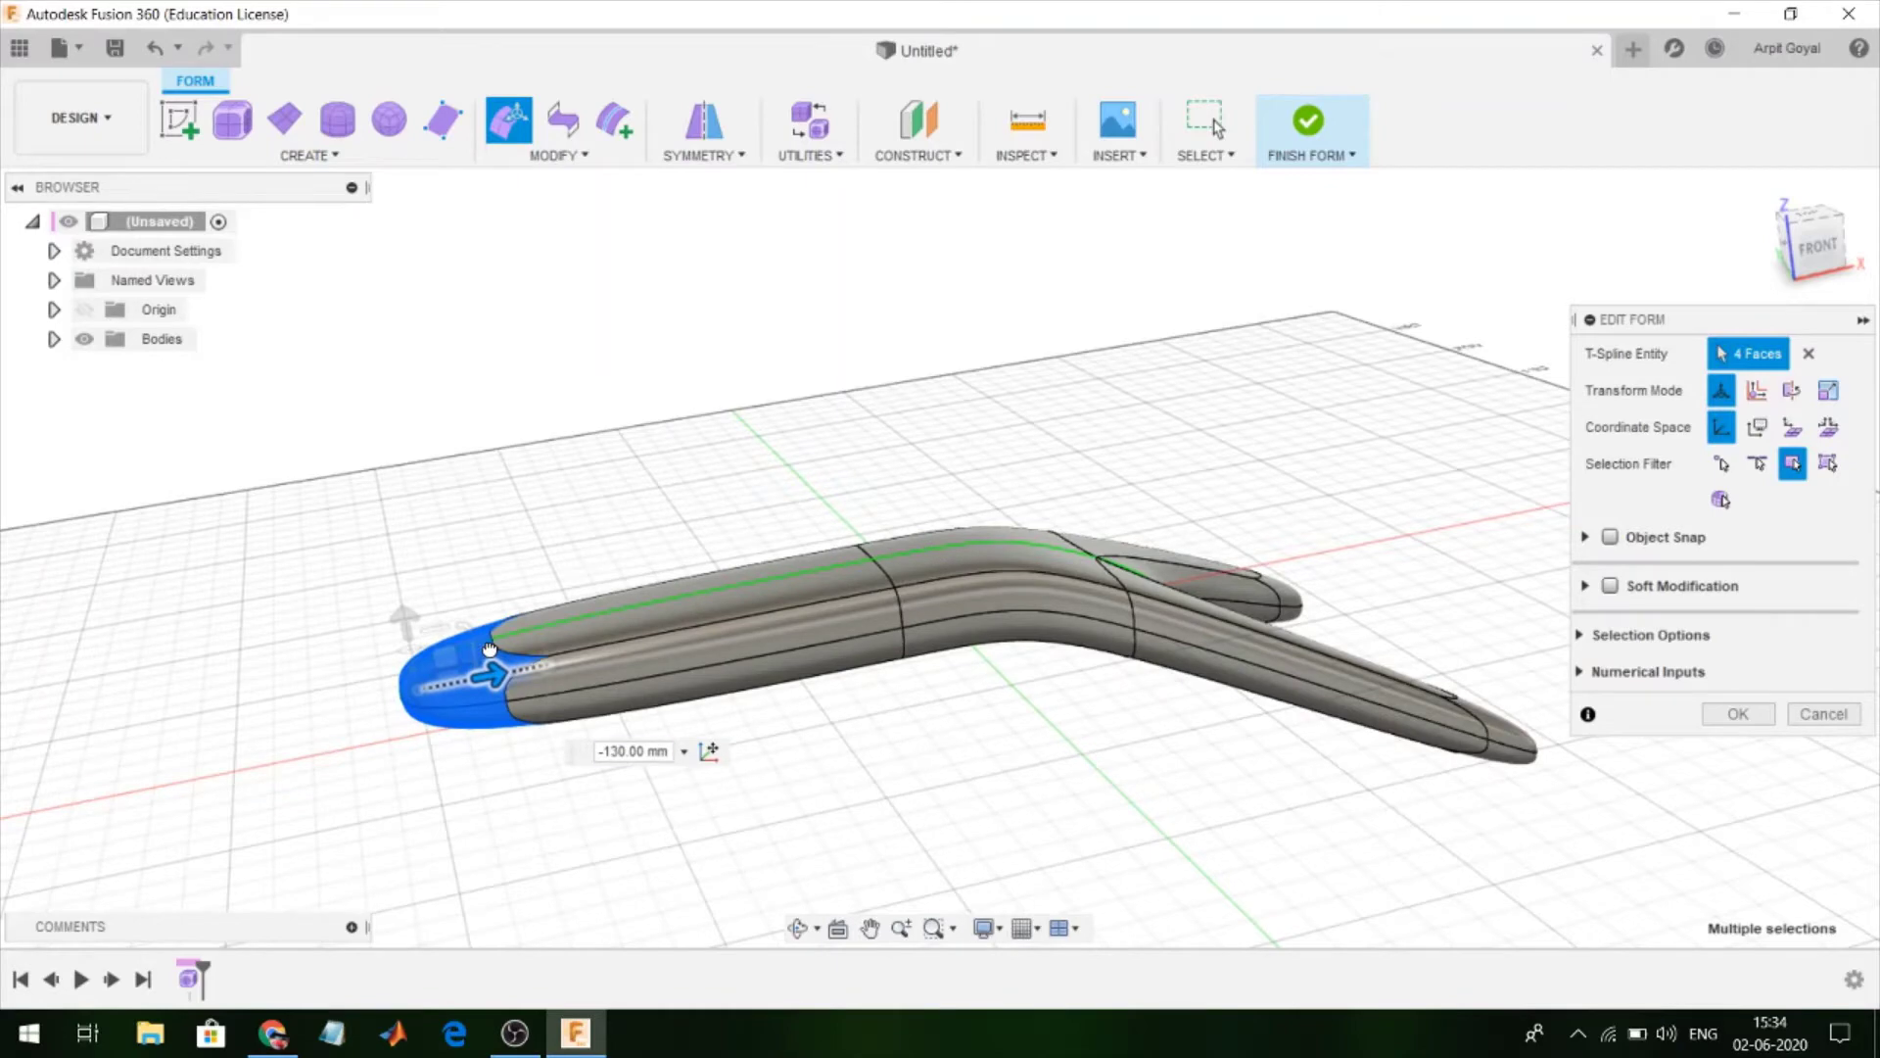
drag(403, 619, 456, 801)
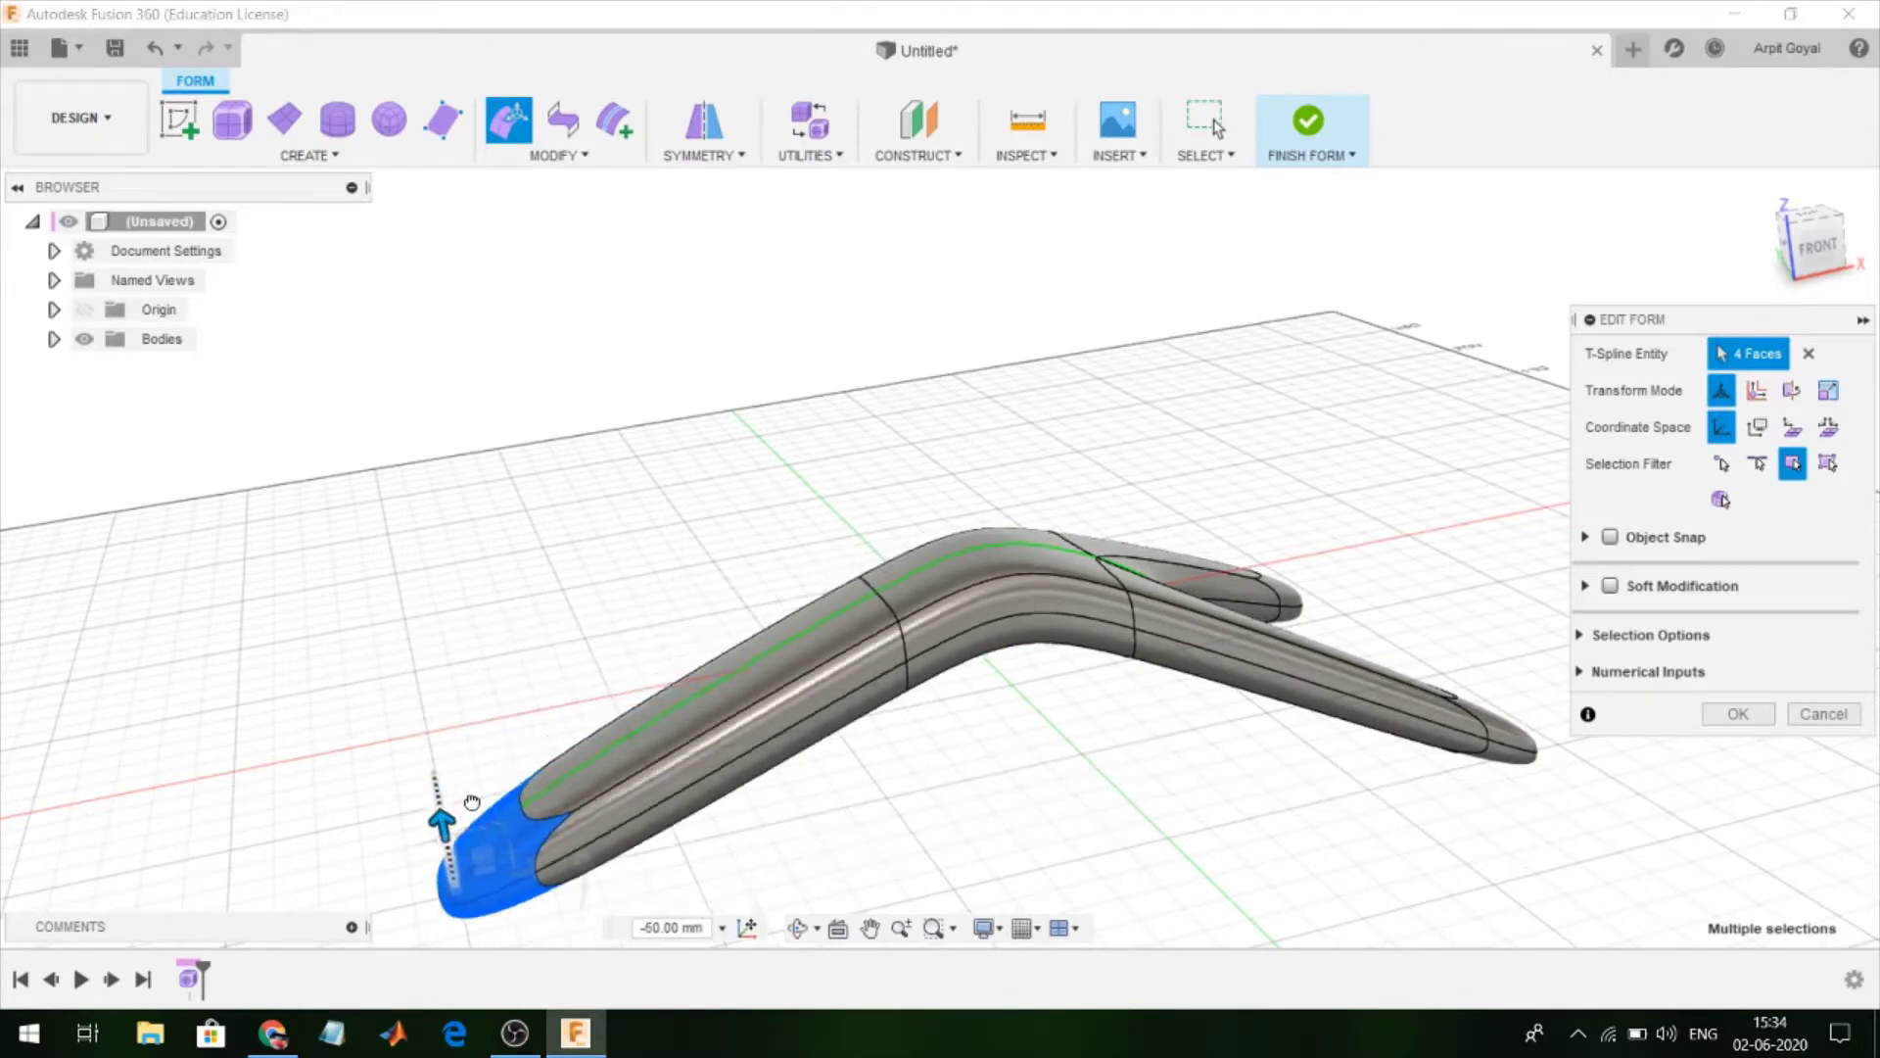
mouse_move(495, 638)
shift+middle_down()
mouse_move(537, 720)
mouse_move(499, 588)
shift+middle_up()
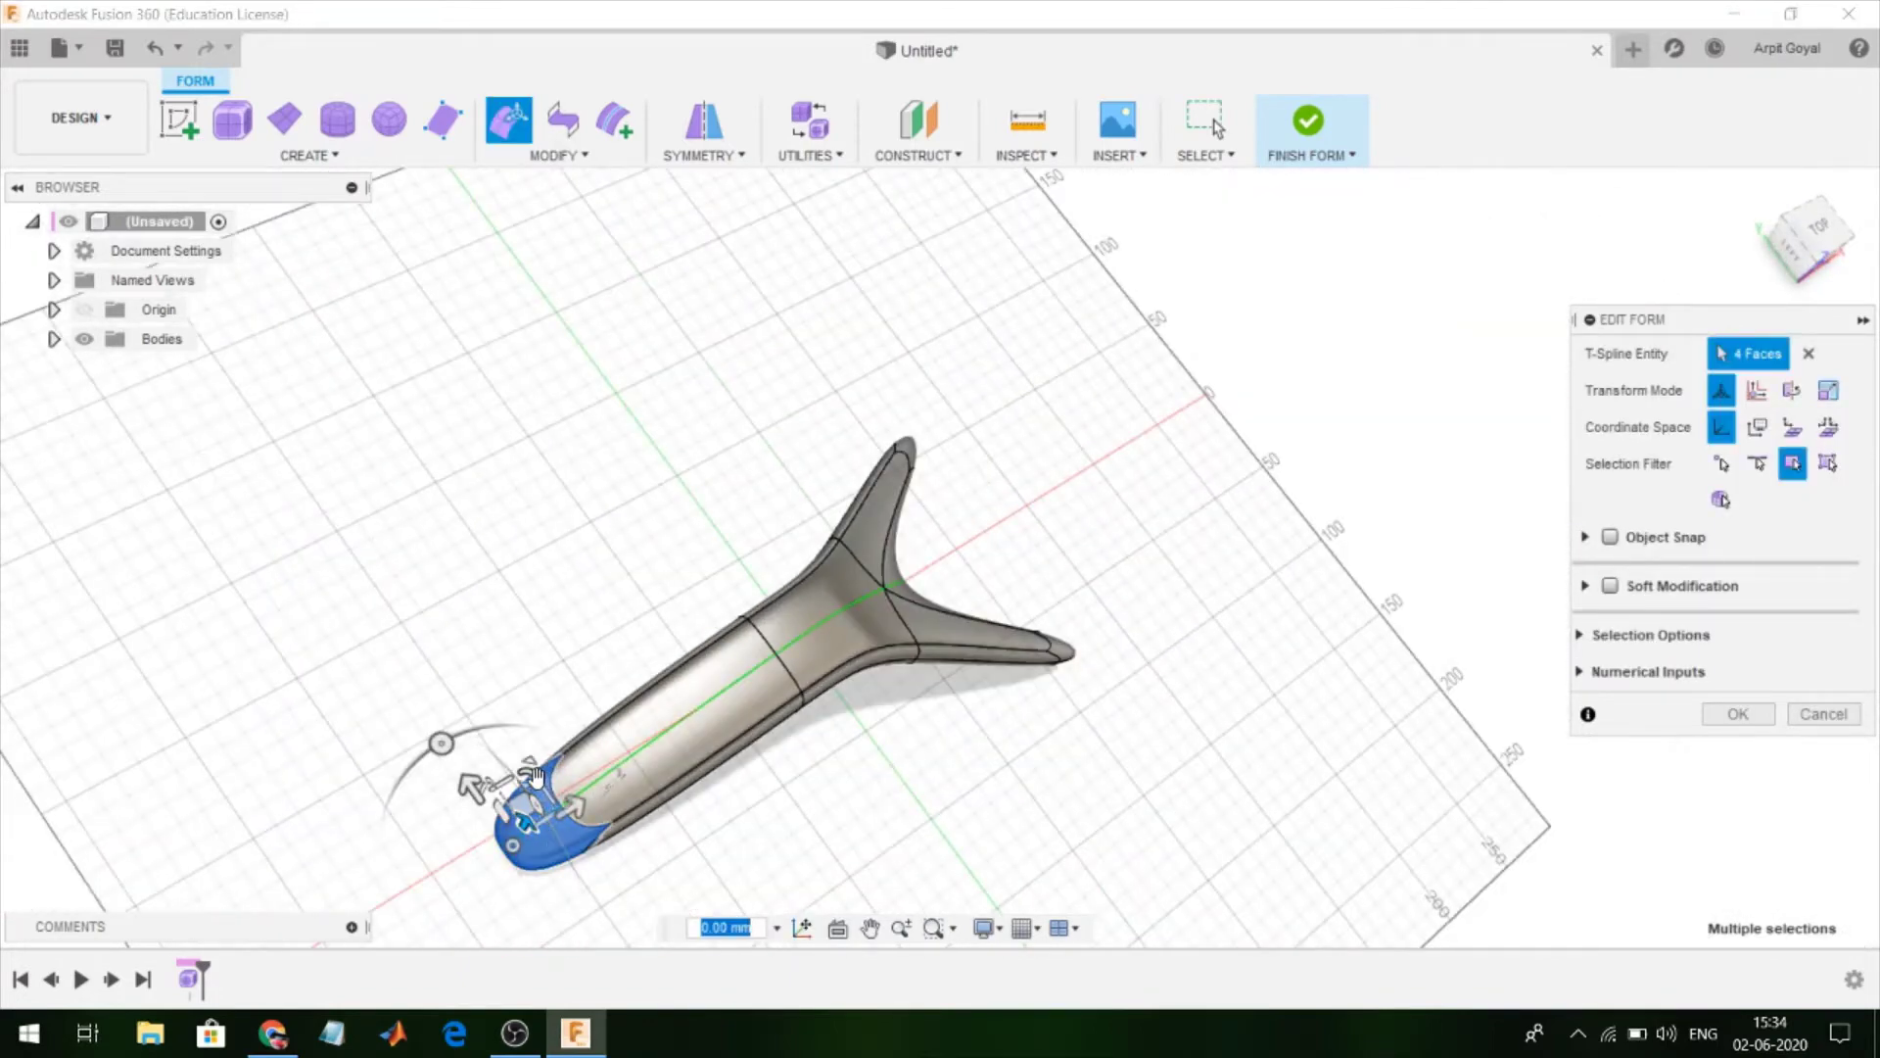
drag(535, 777, 543, 817)
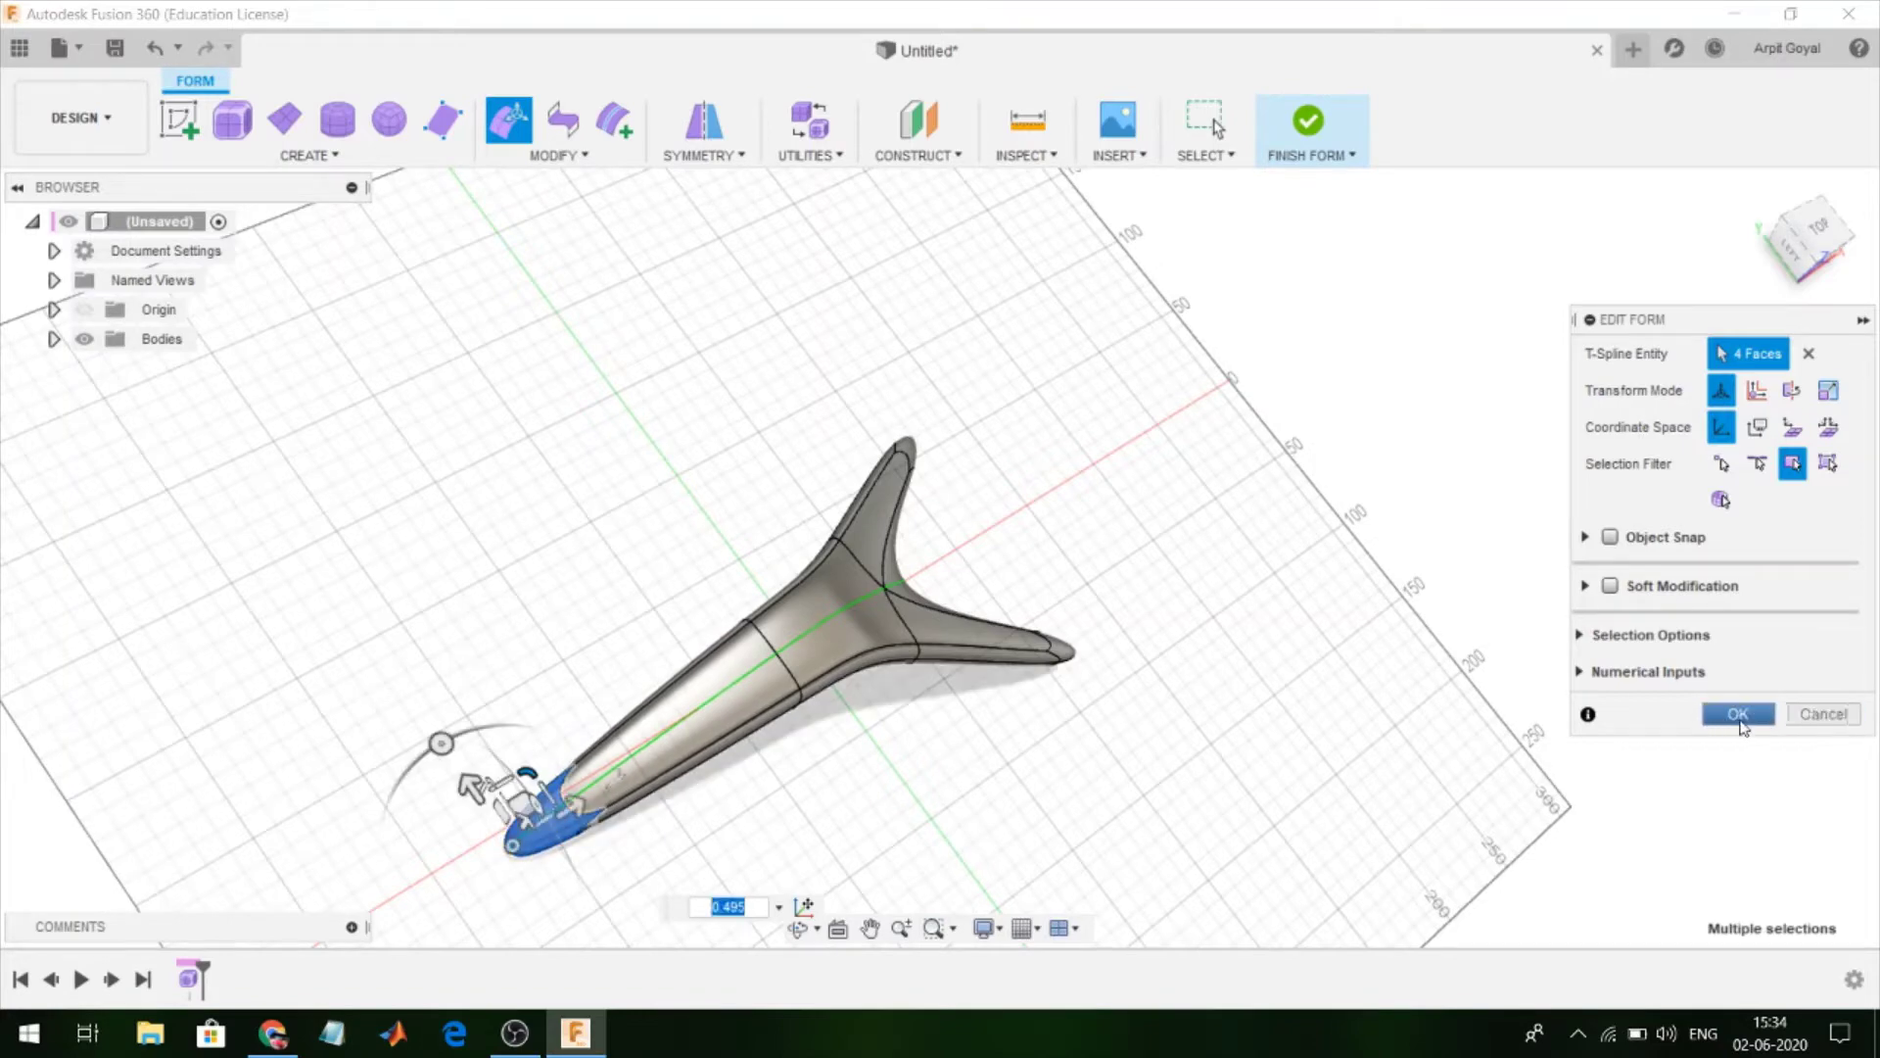
click(1738, 713)
mouse_move(1145, 798)
shift+middle_down()
mouse_move(994, 722)
mouse_move(1074, 688)
mouse_move(1032, 696)
shift+middle_up()
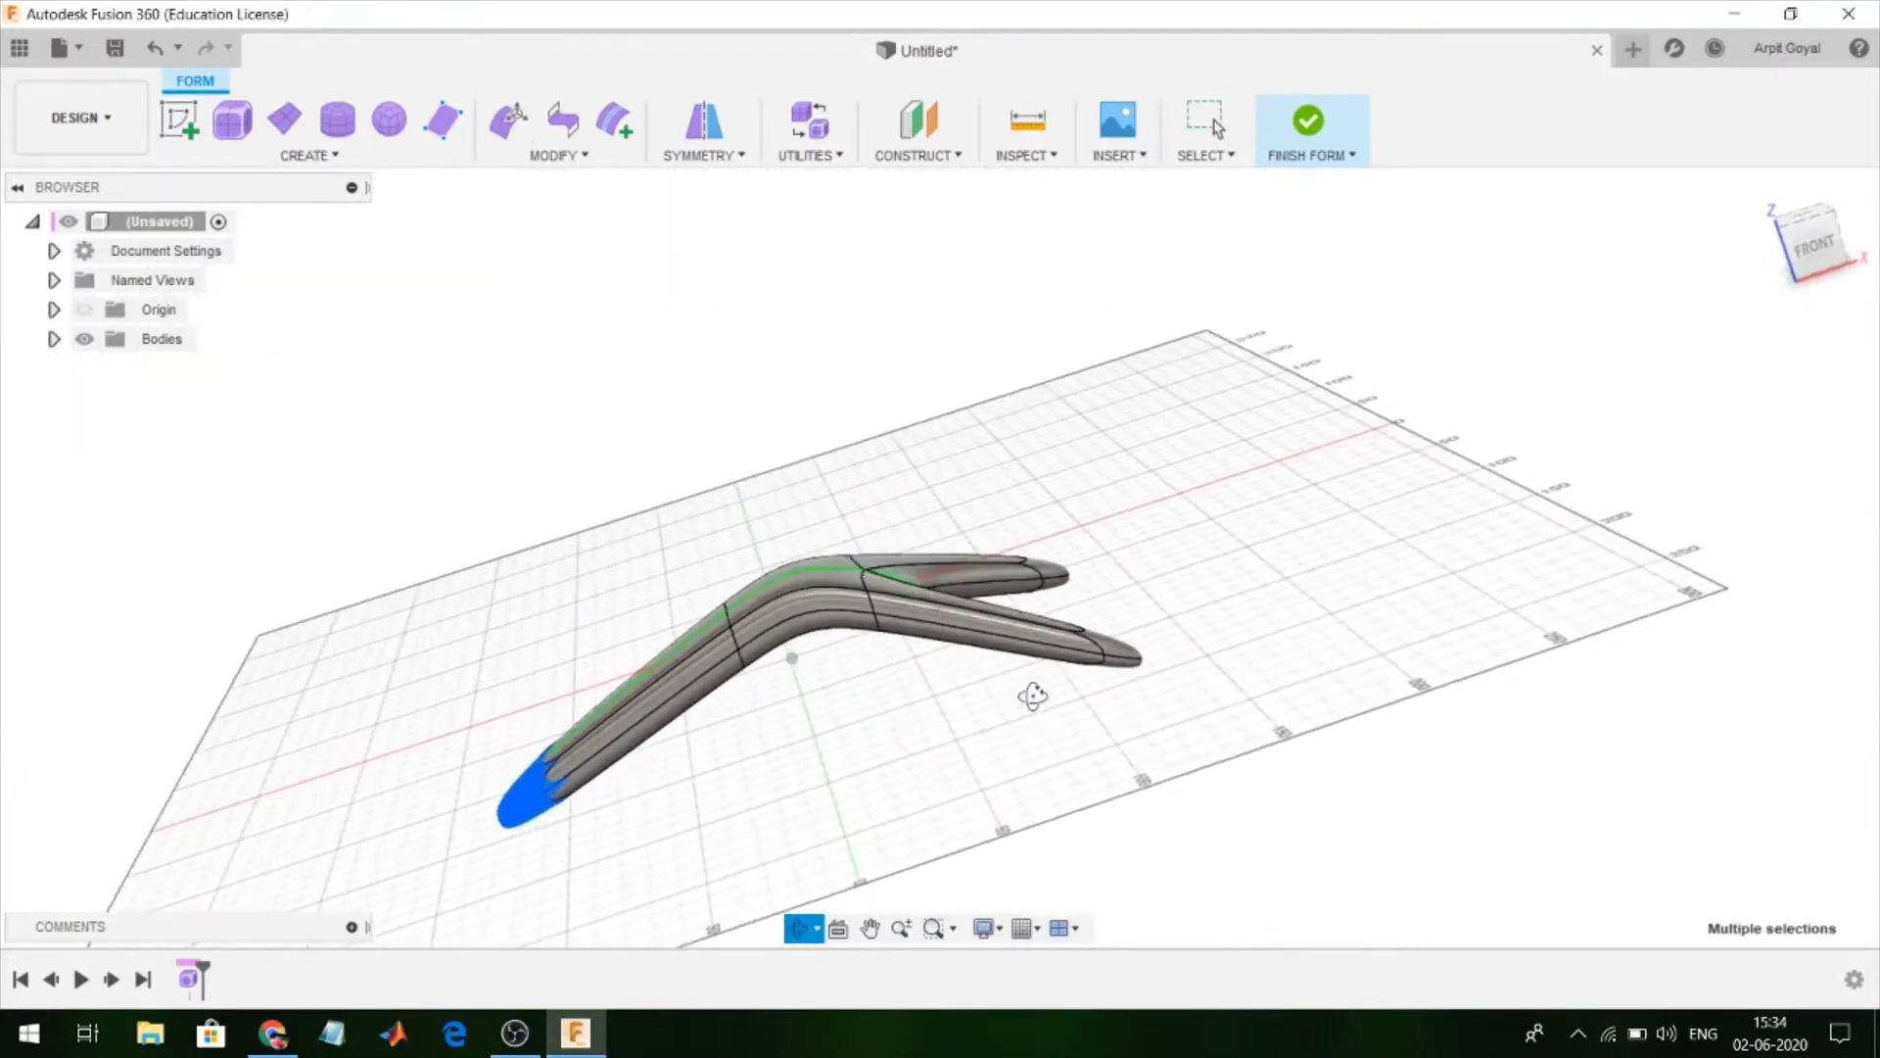
Finish the boomerang form, hide Body1, and return to the Home view
click(1312, 122)
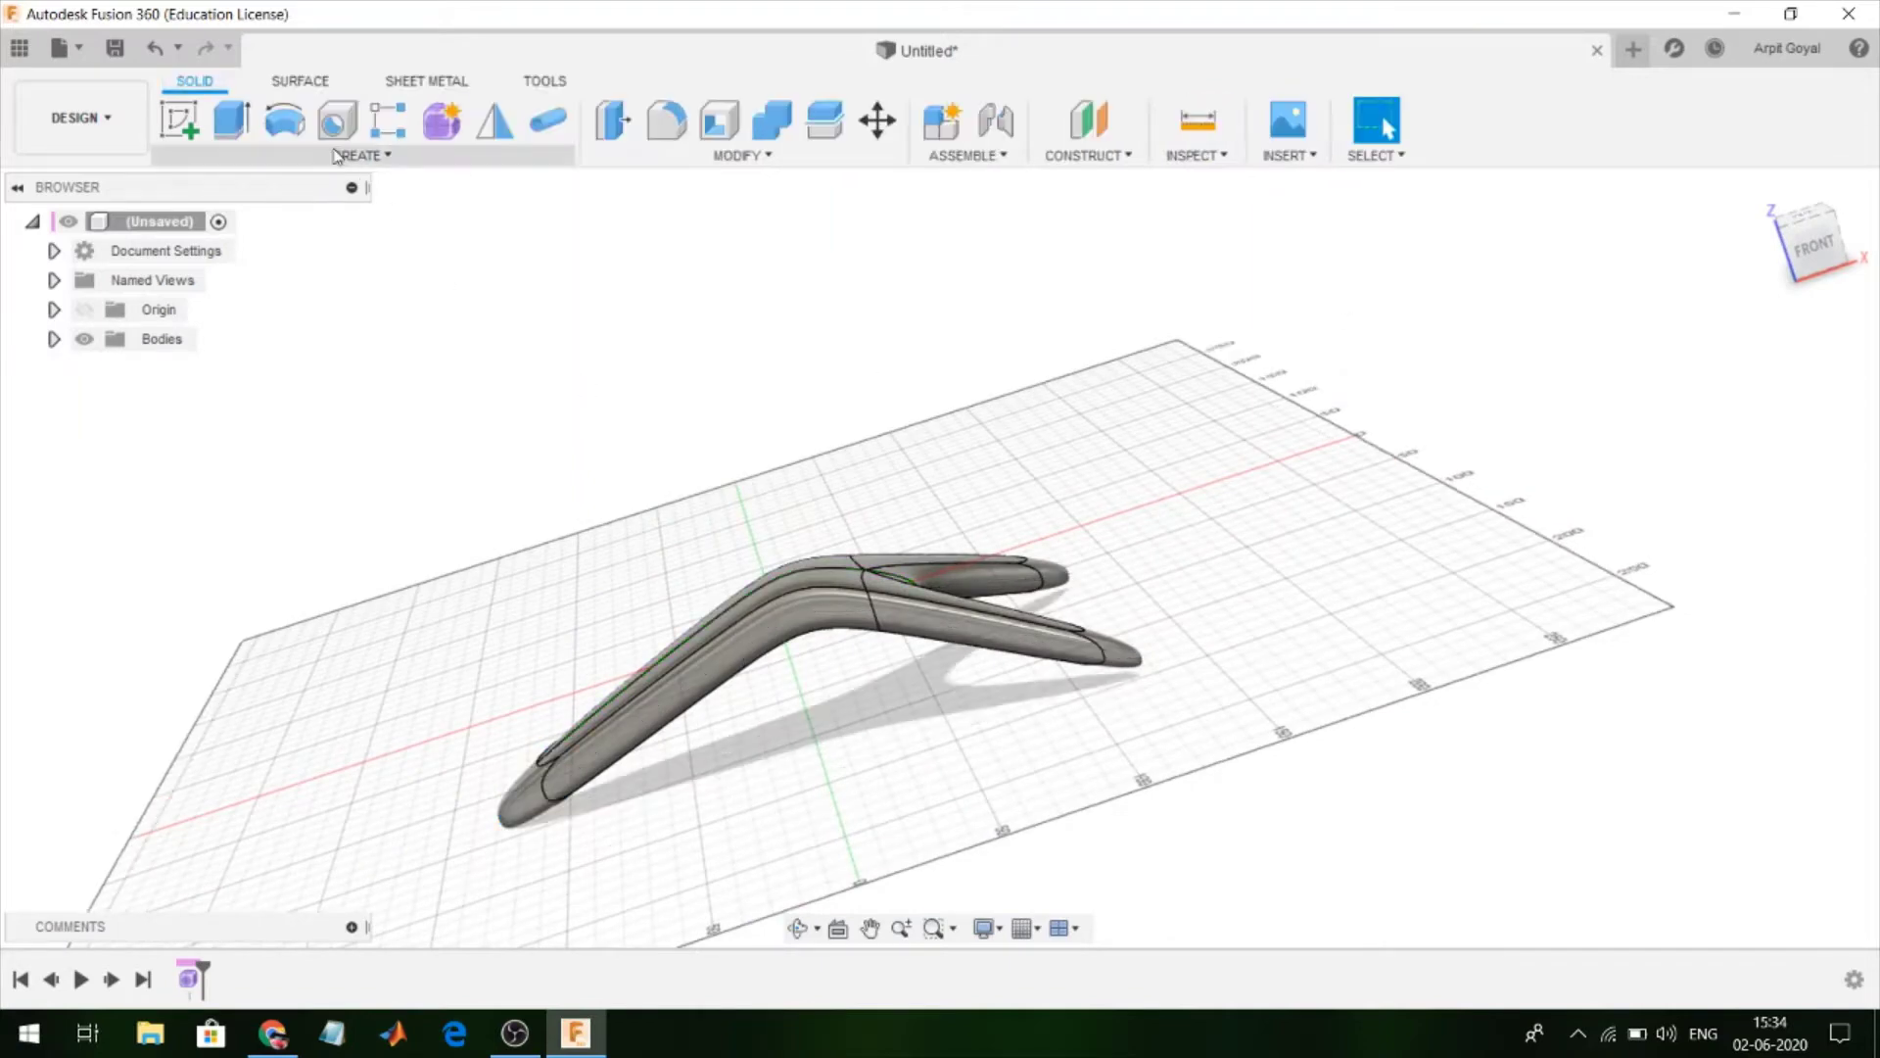
click(54, 339)
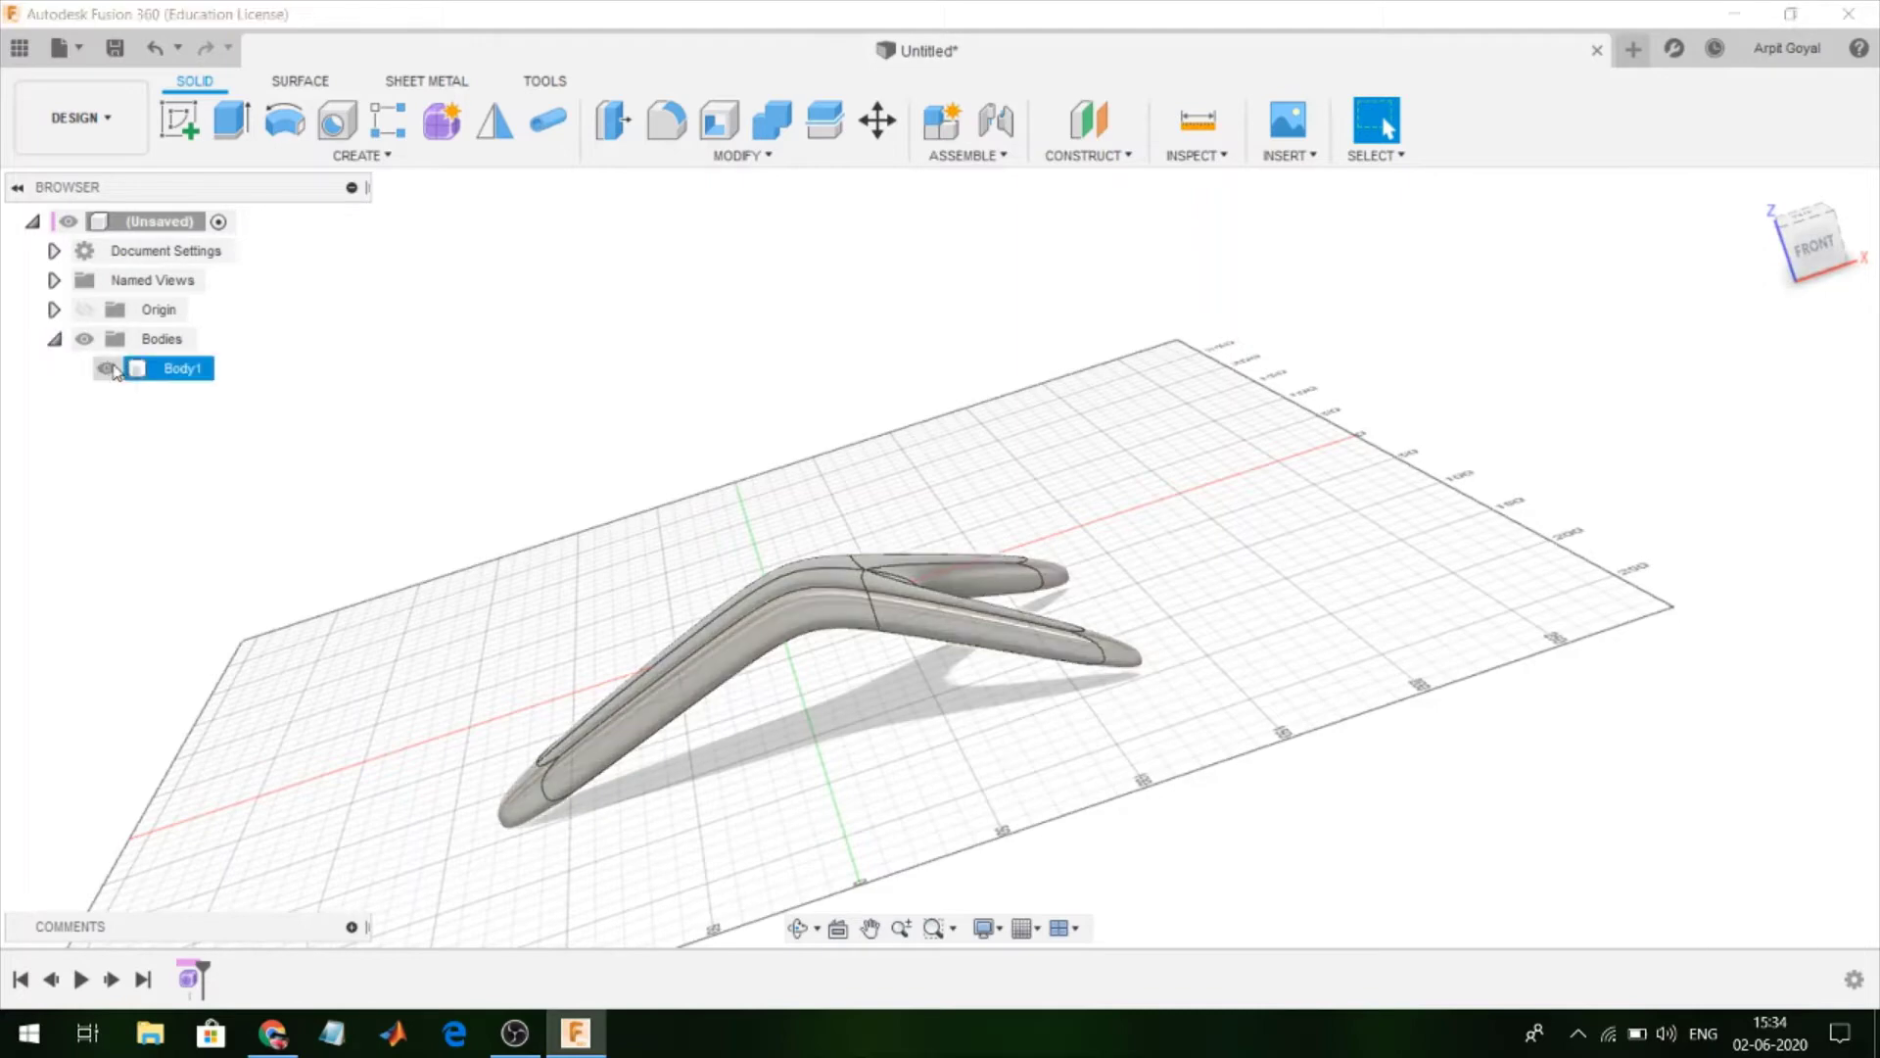
click(105, 368)
click(1808, 244)
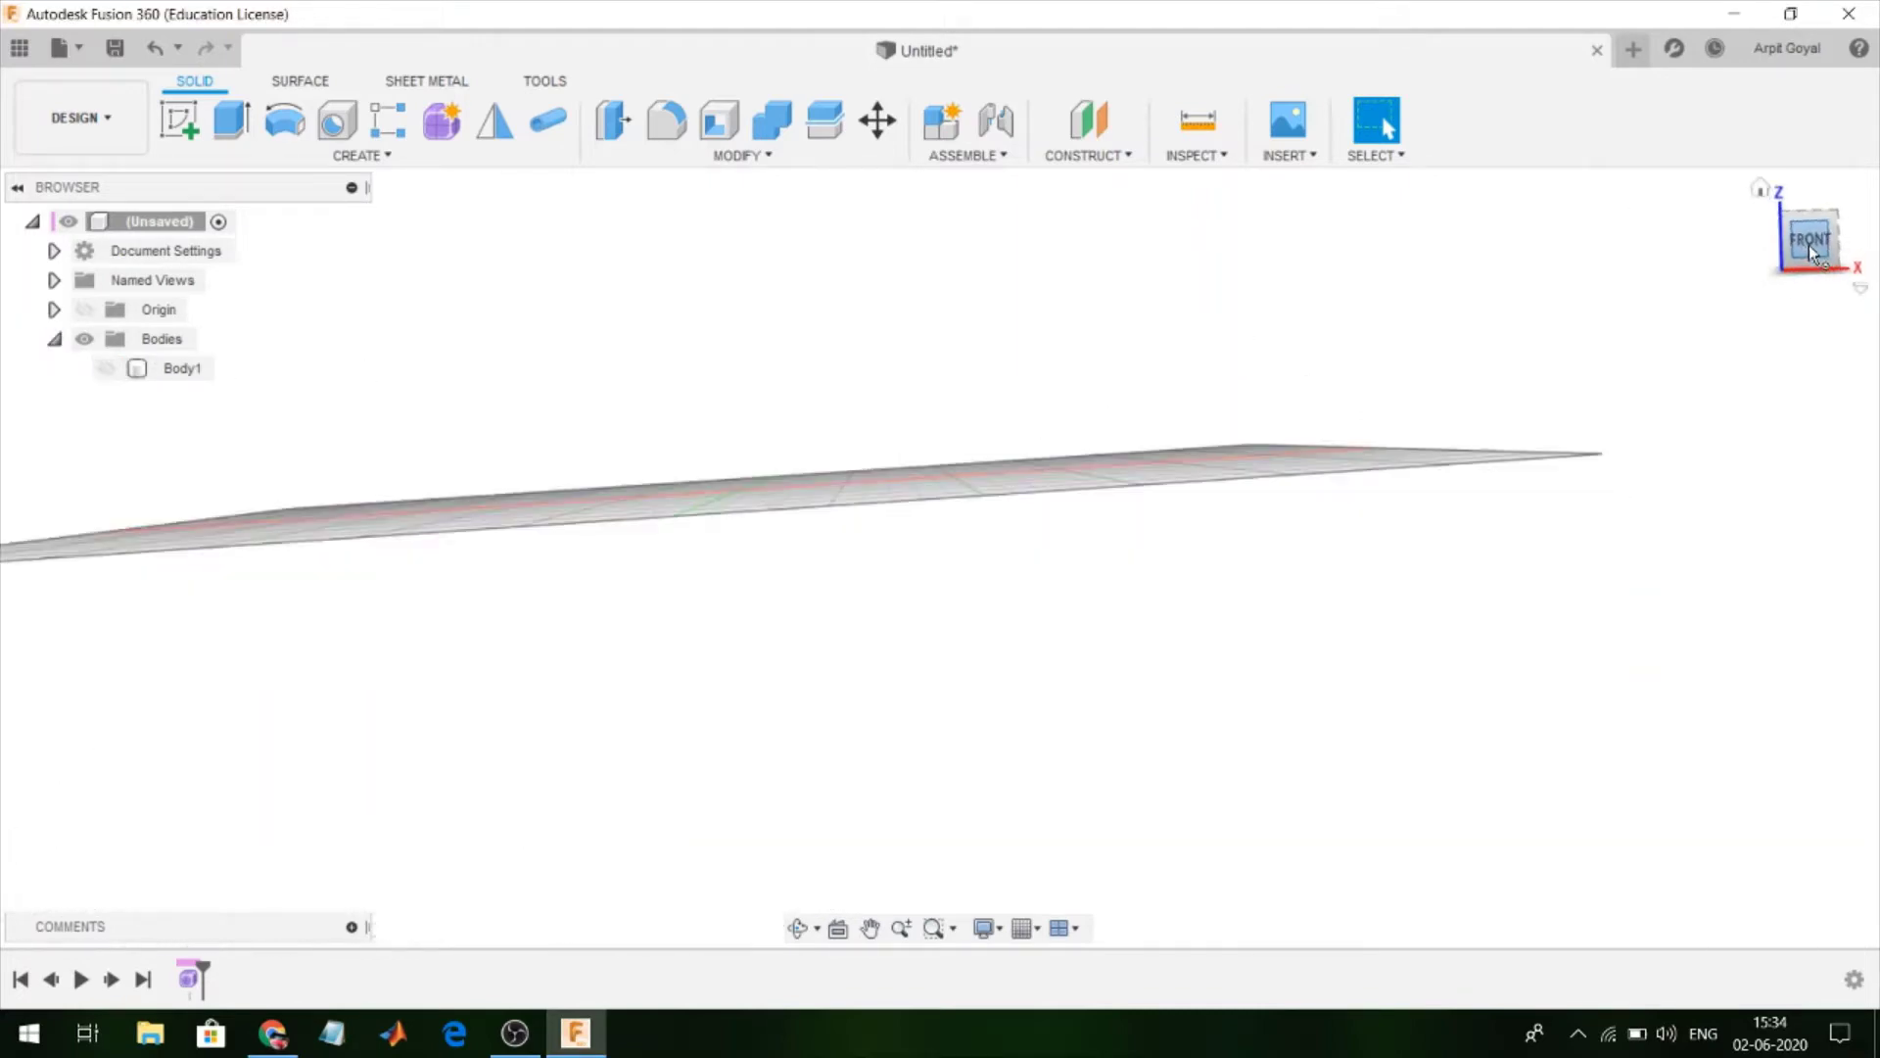
click(1759, 189)
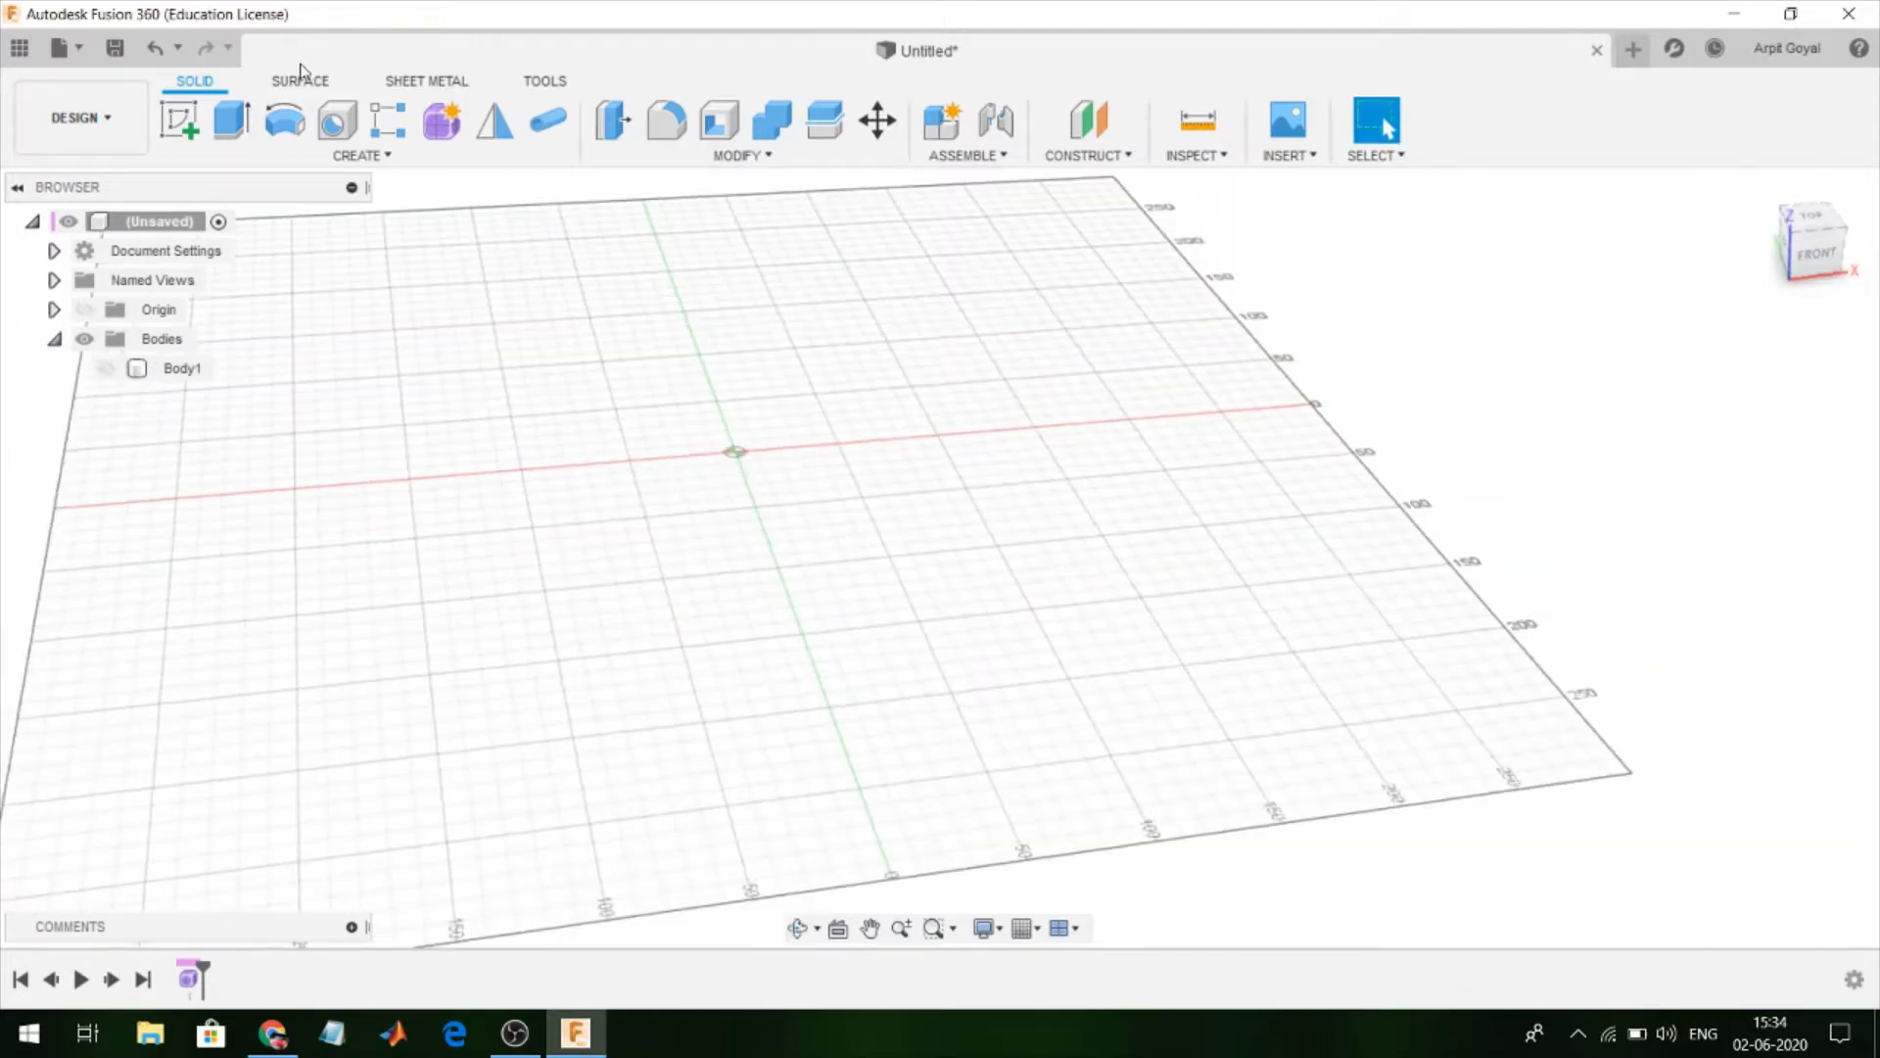
click(442, 122)
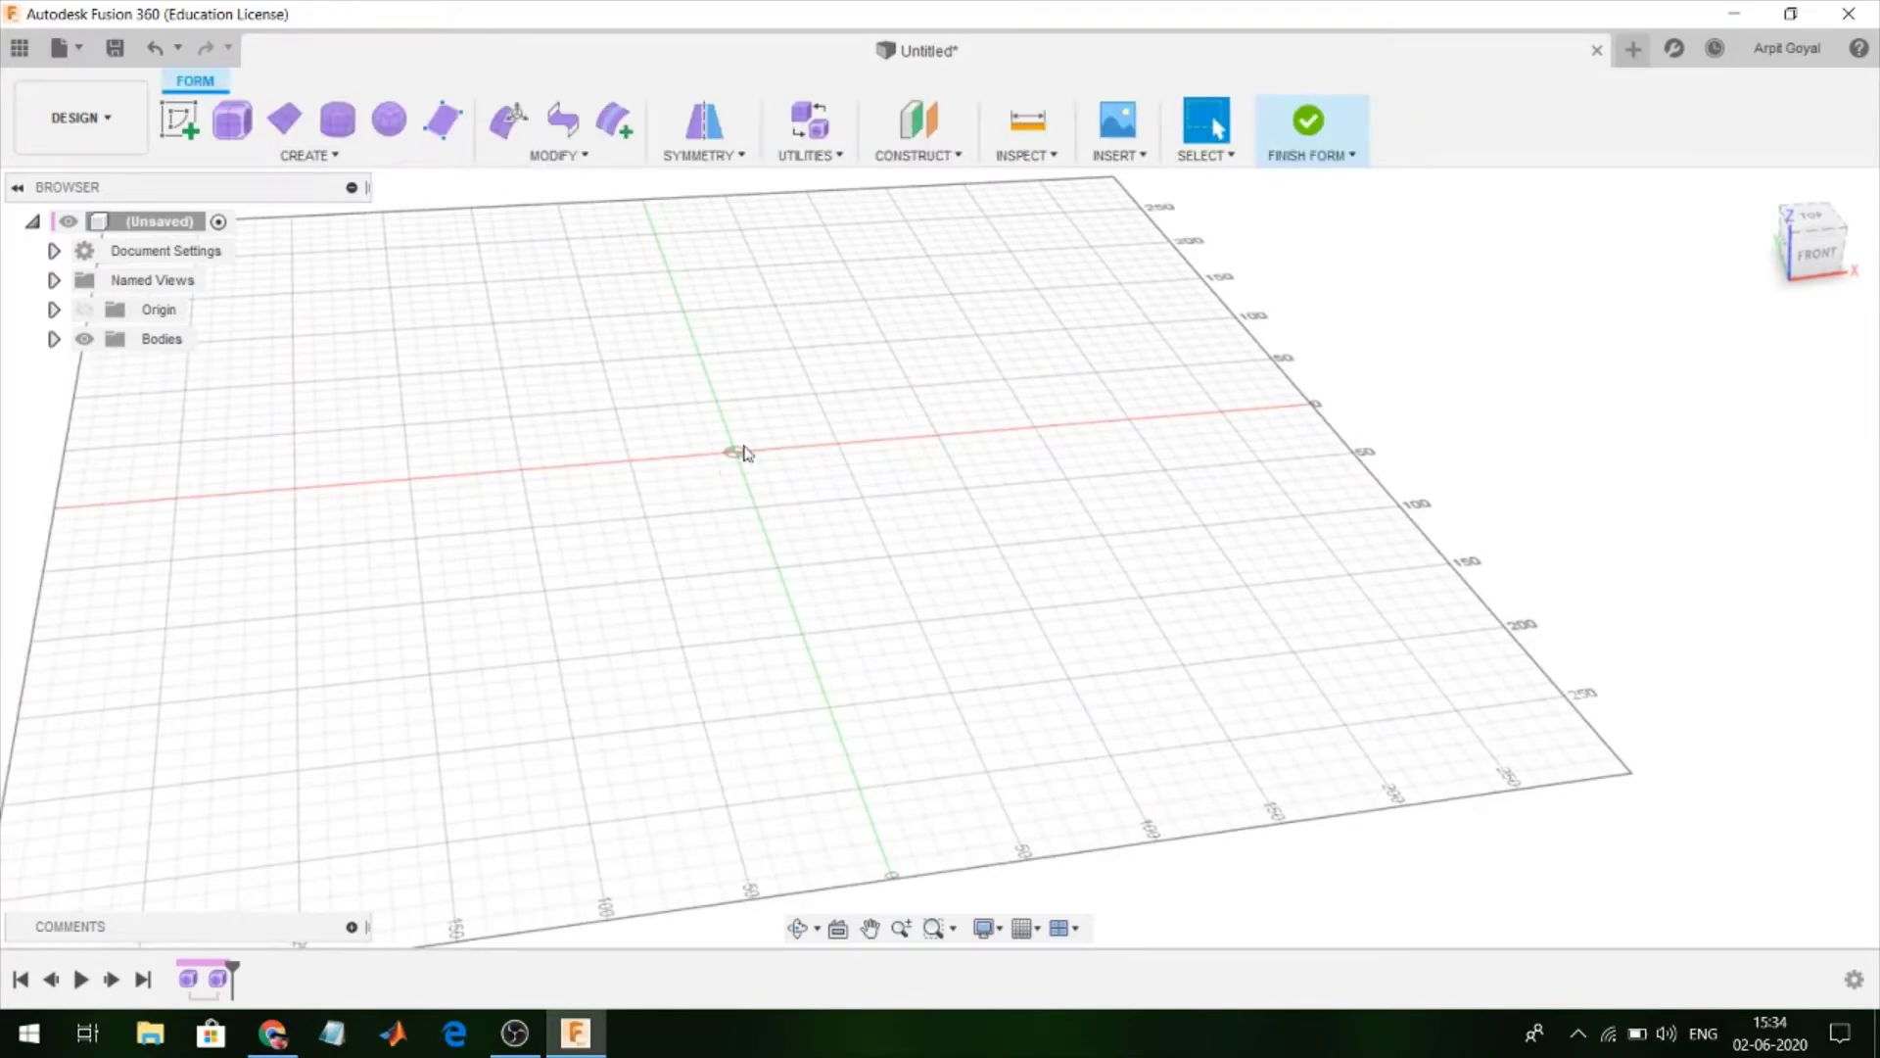
Create a 100 mm diameter T-spline sphere on the XY plane at the origin
click(345, 158)
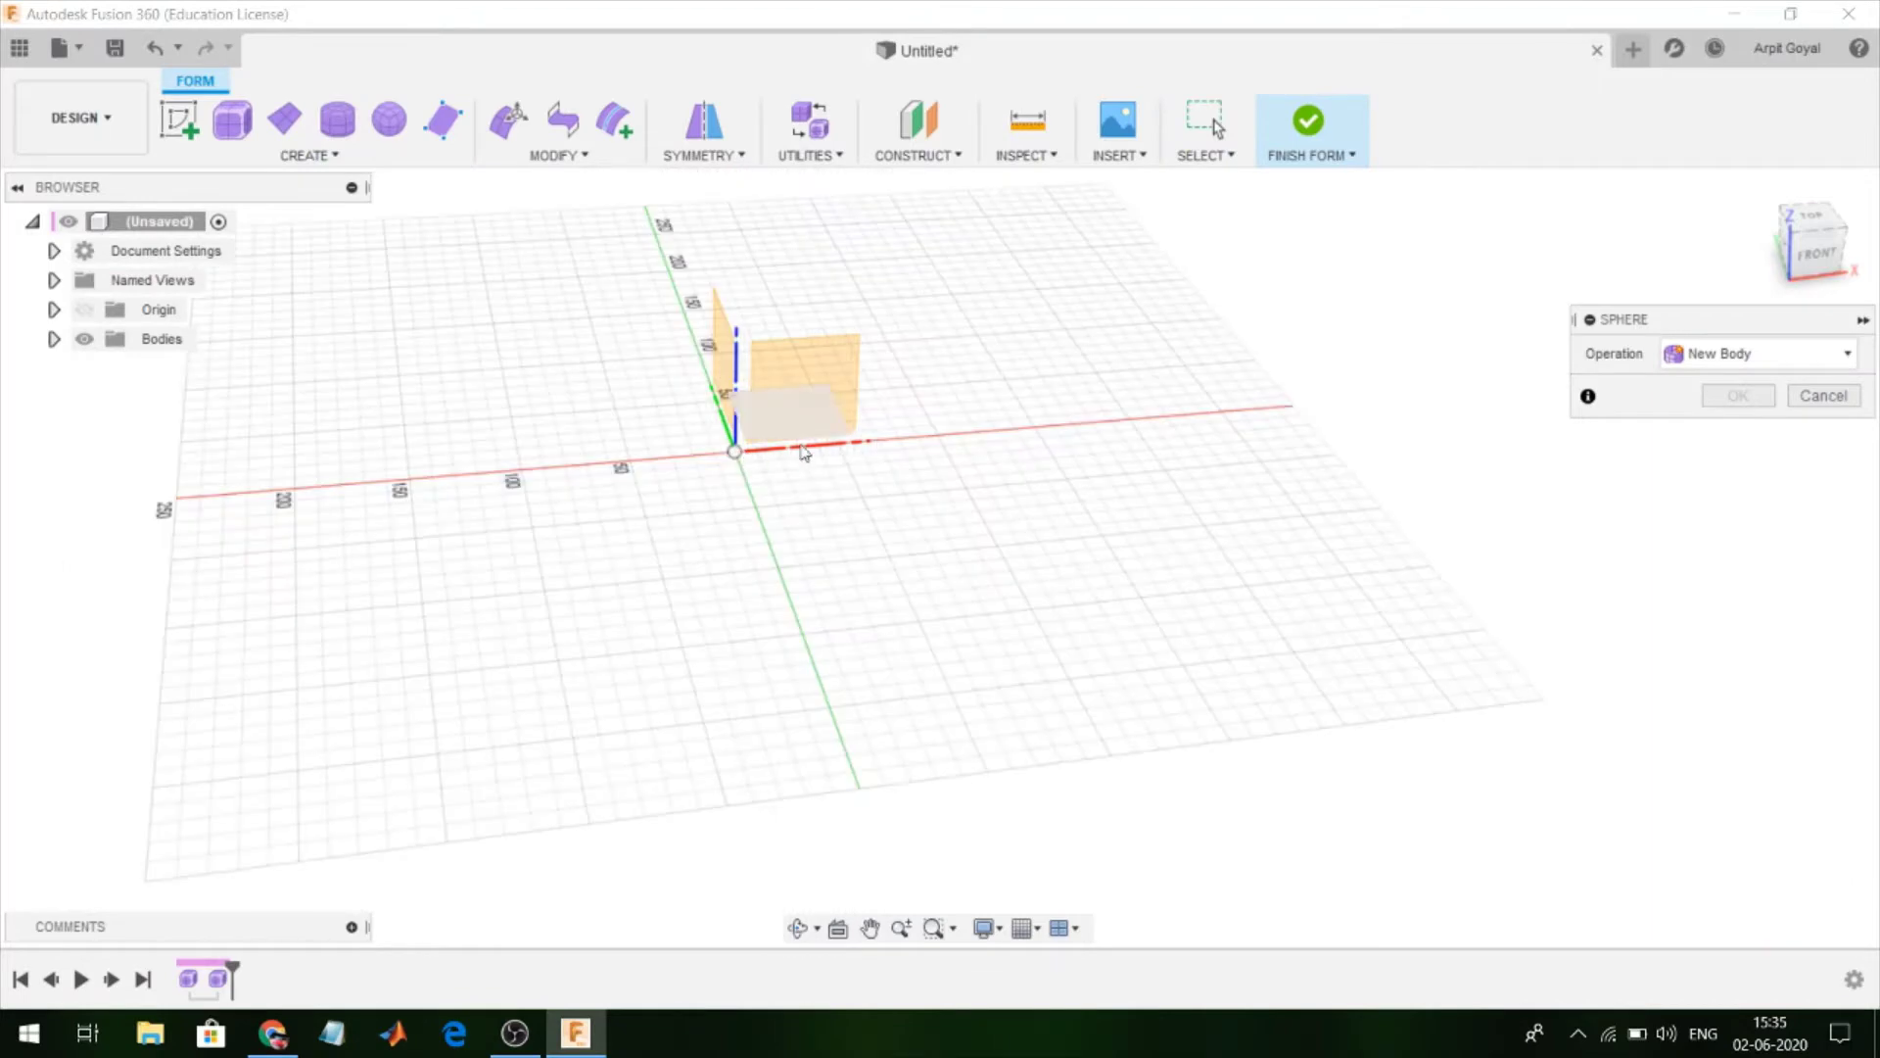
click(785, 411)
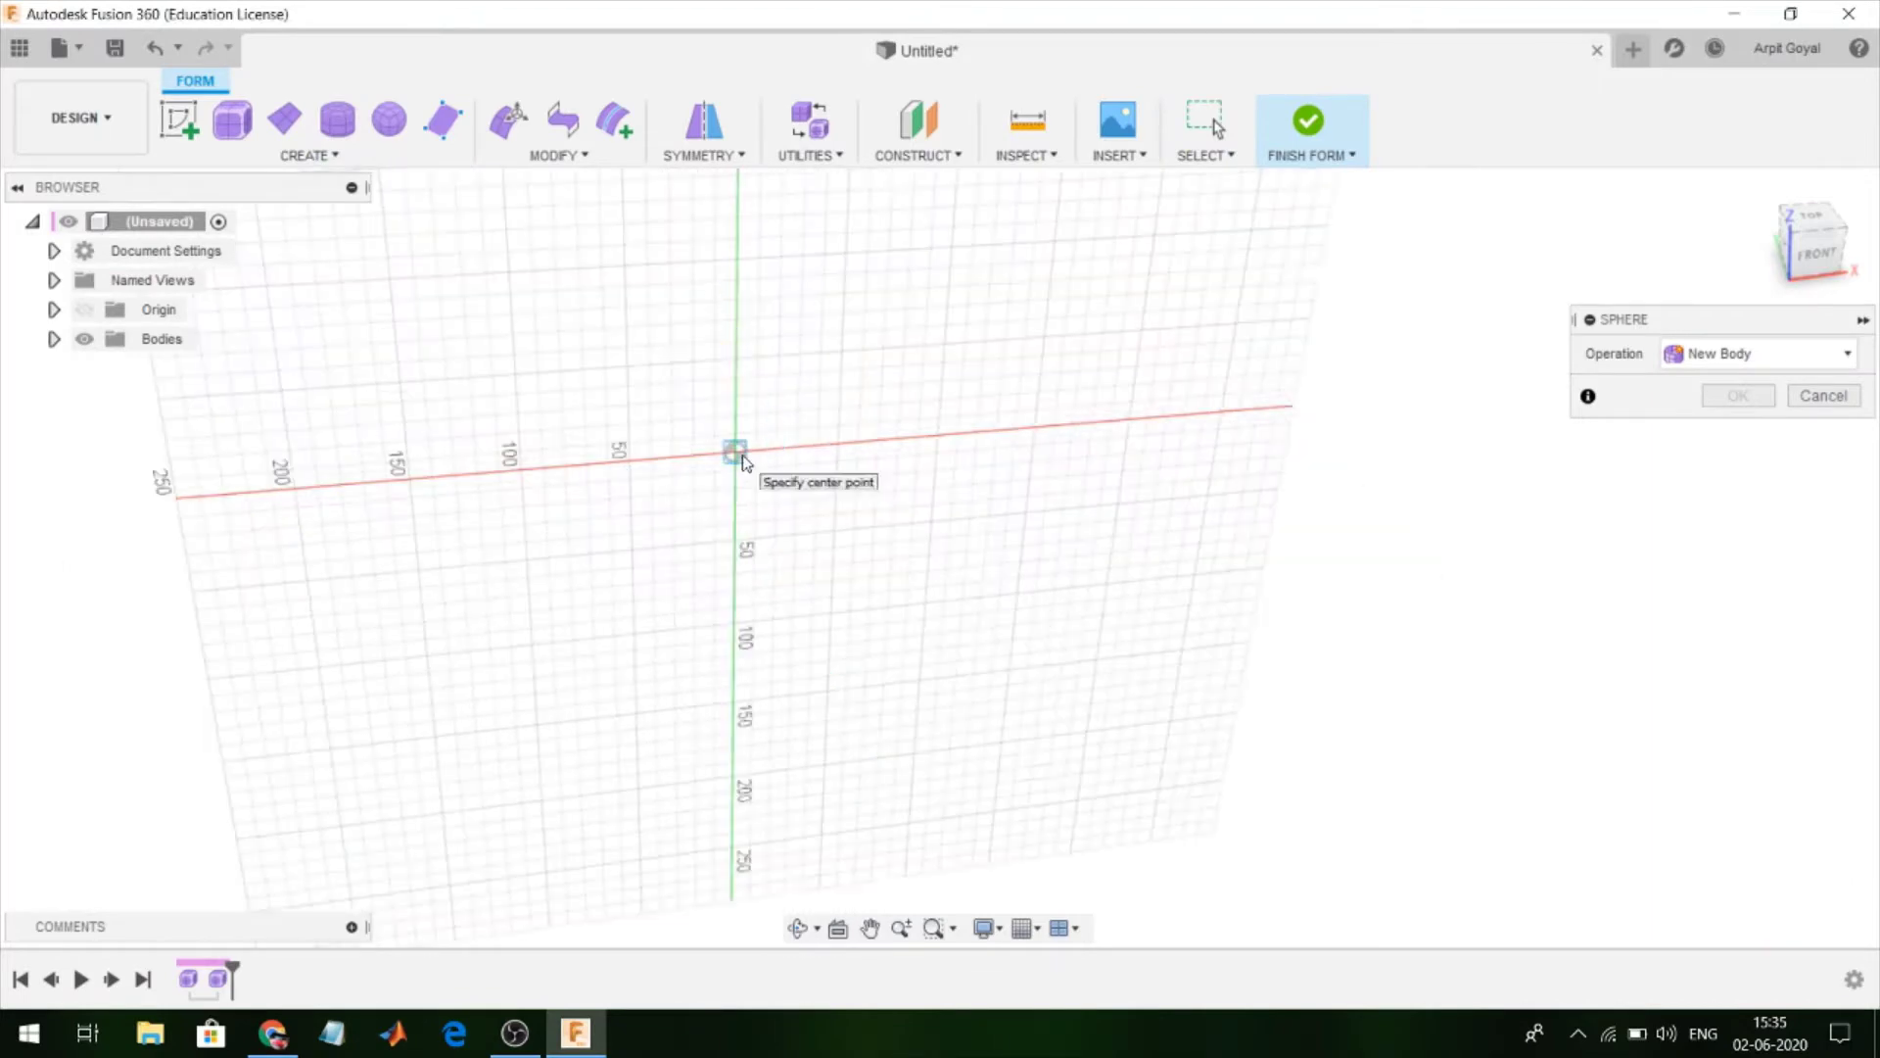
click(734, 449)
text(100)
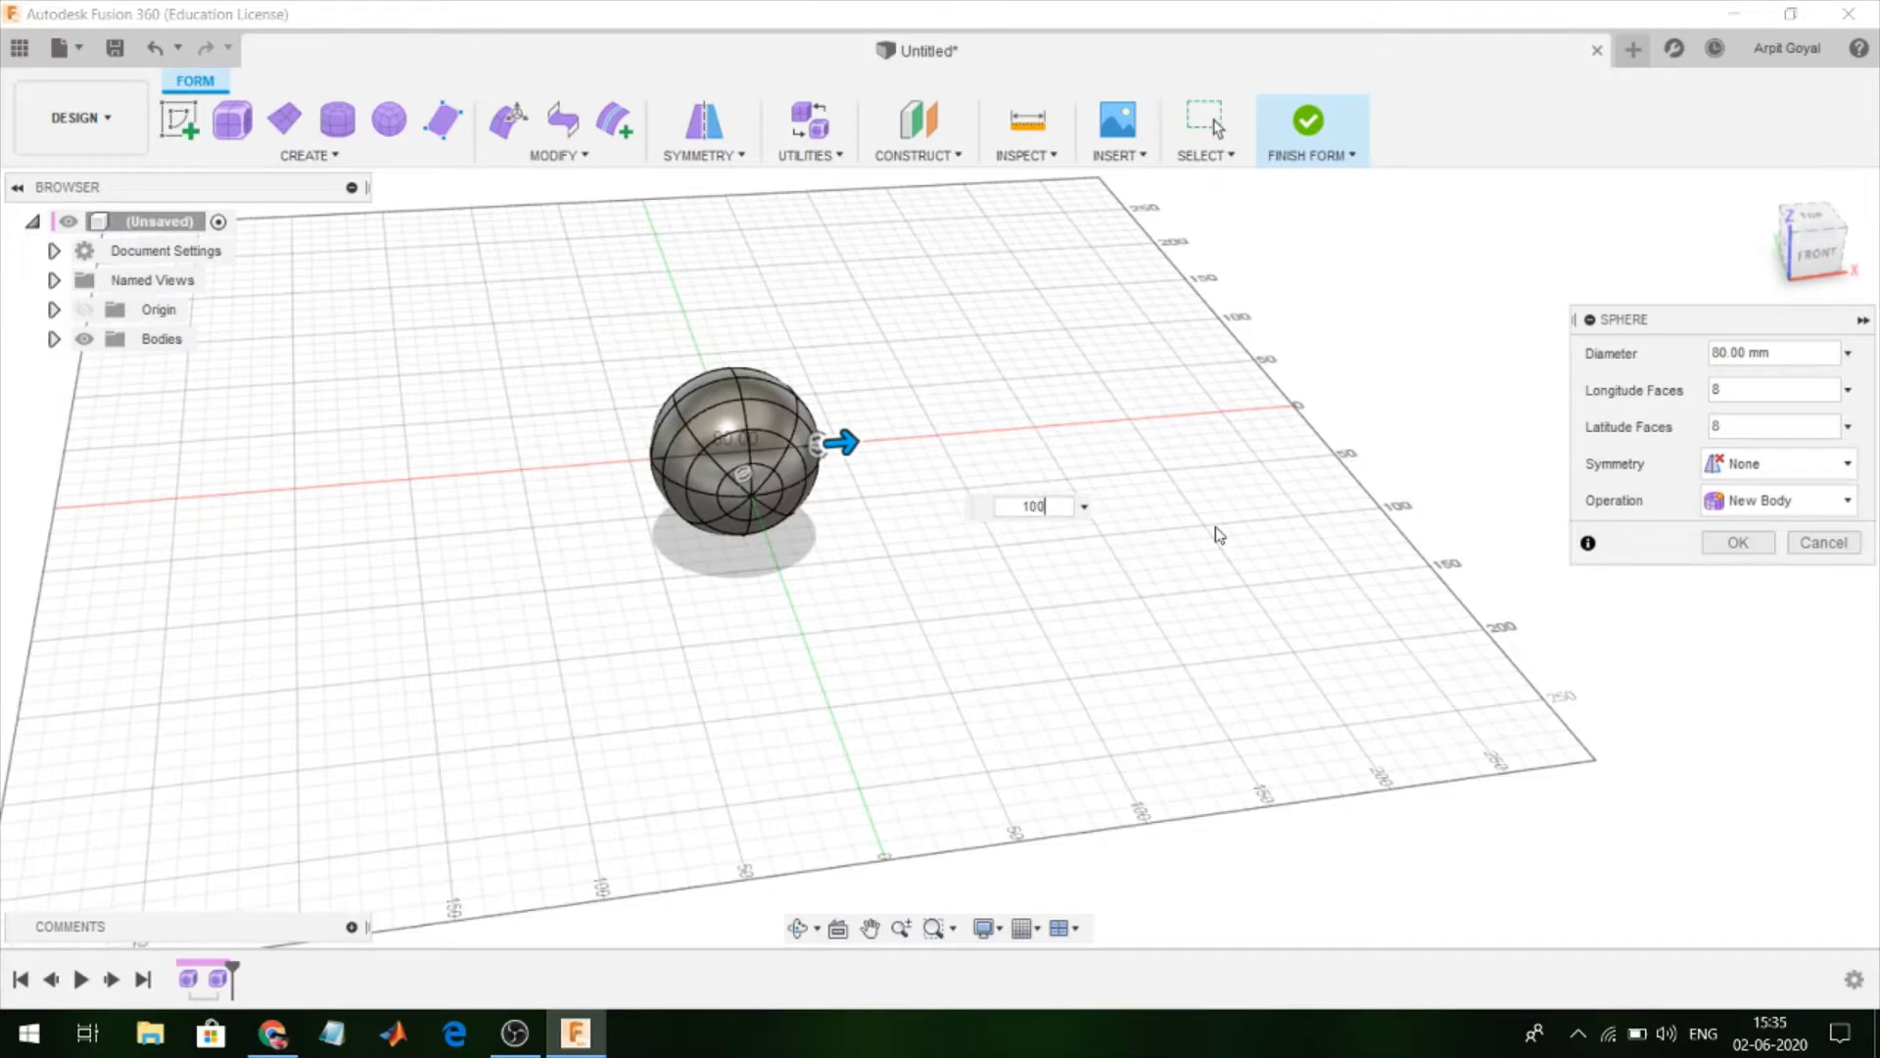
key(Return)
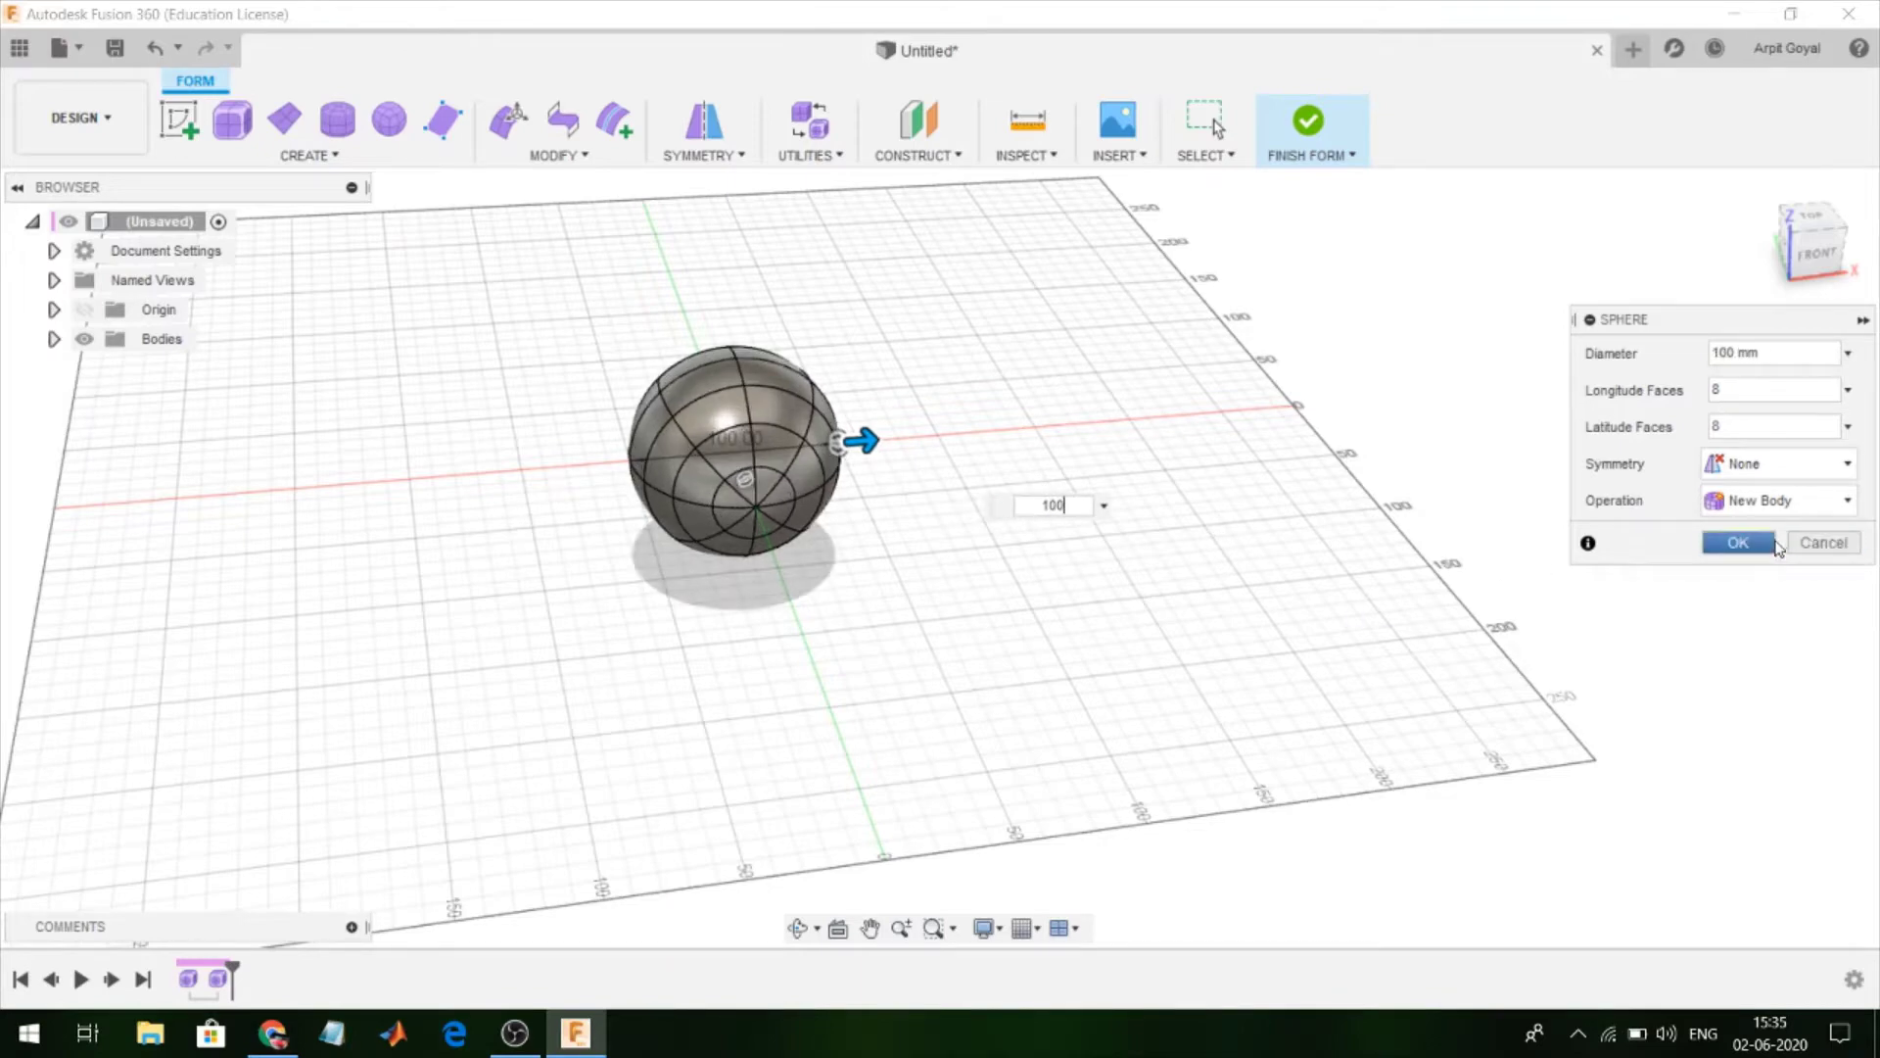
click(1738, 541)
Rotate the sphere body Body2 by 90 degrees about the X axis with Move/Copy
key(m)
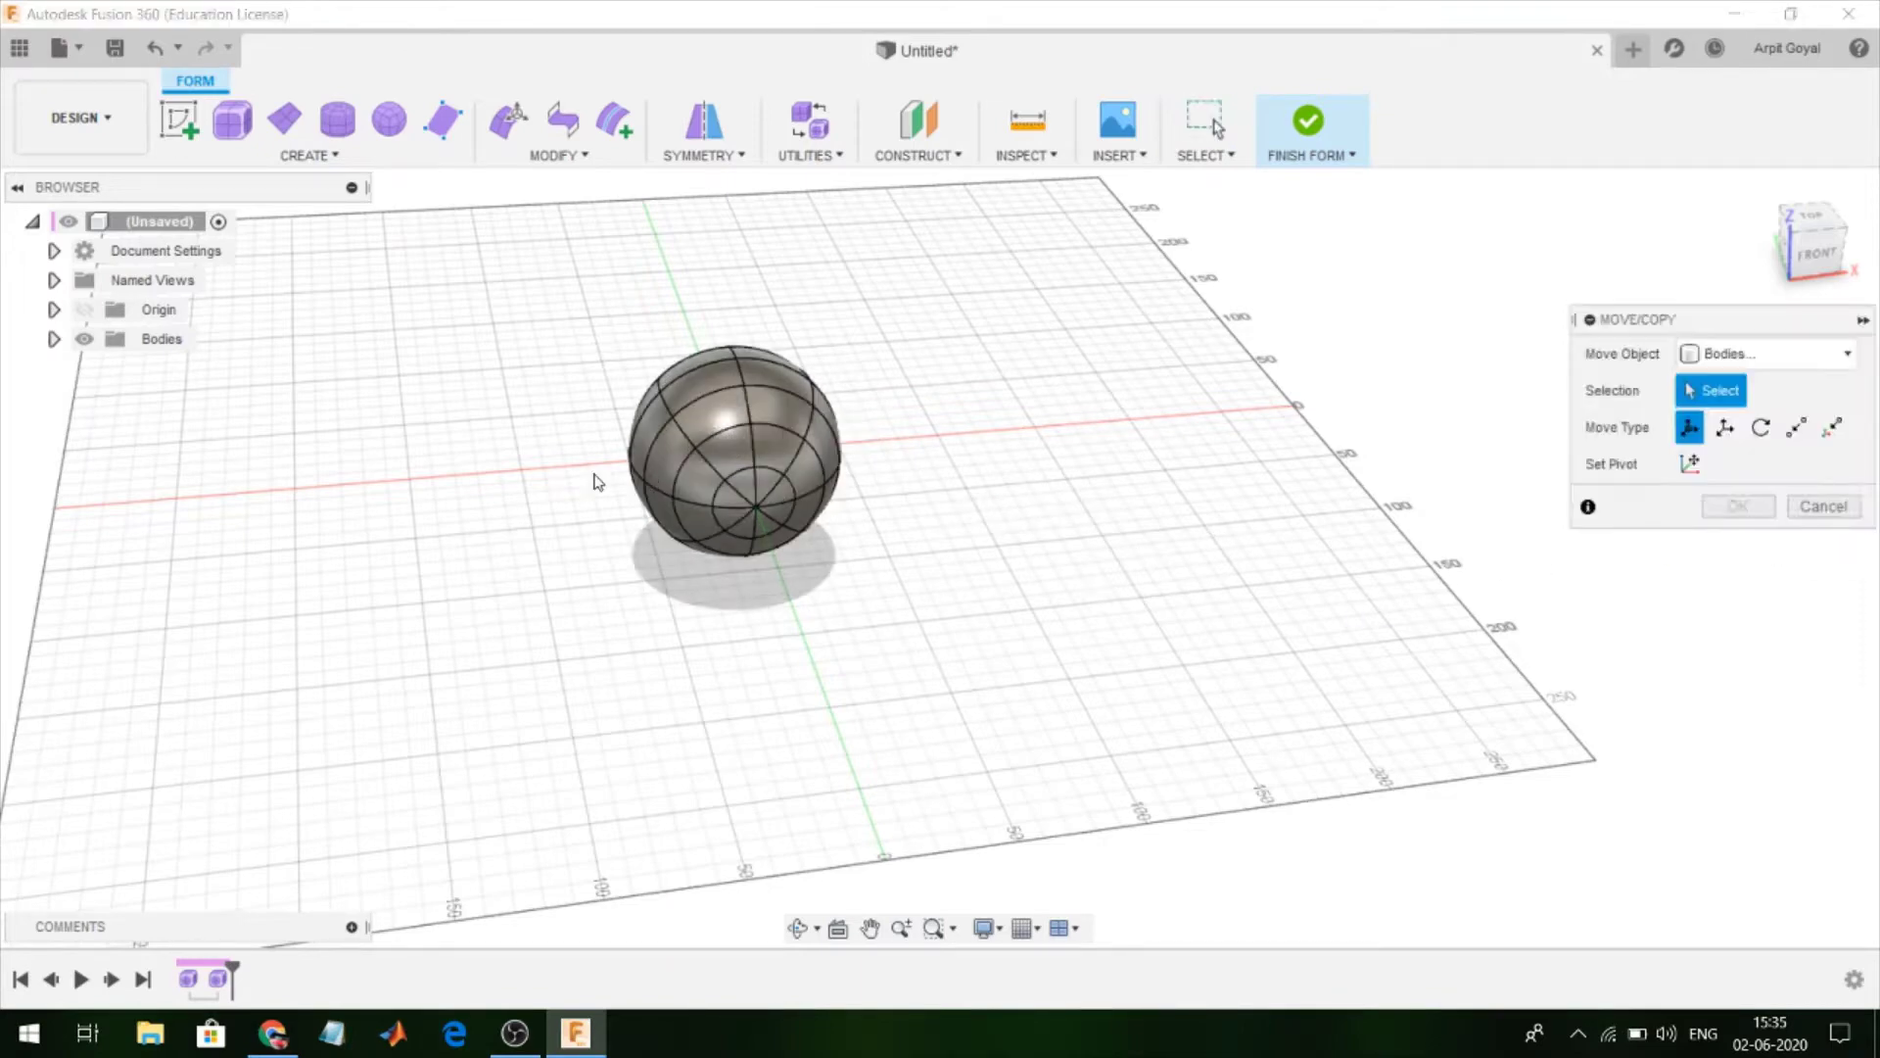
click(53, 340)
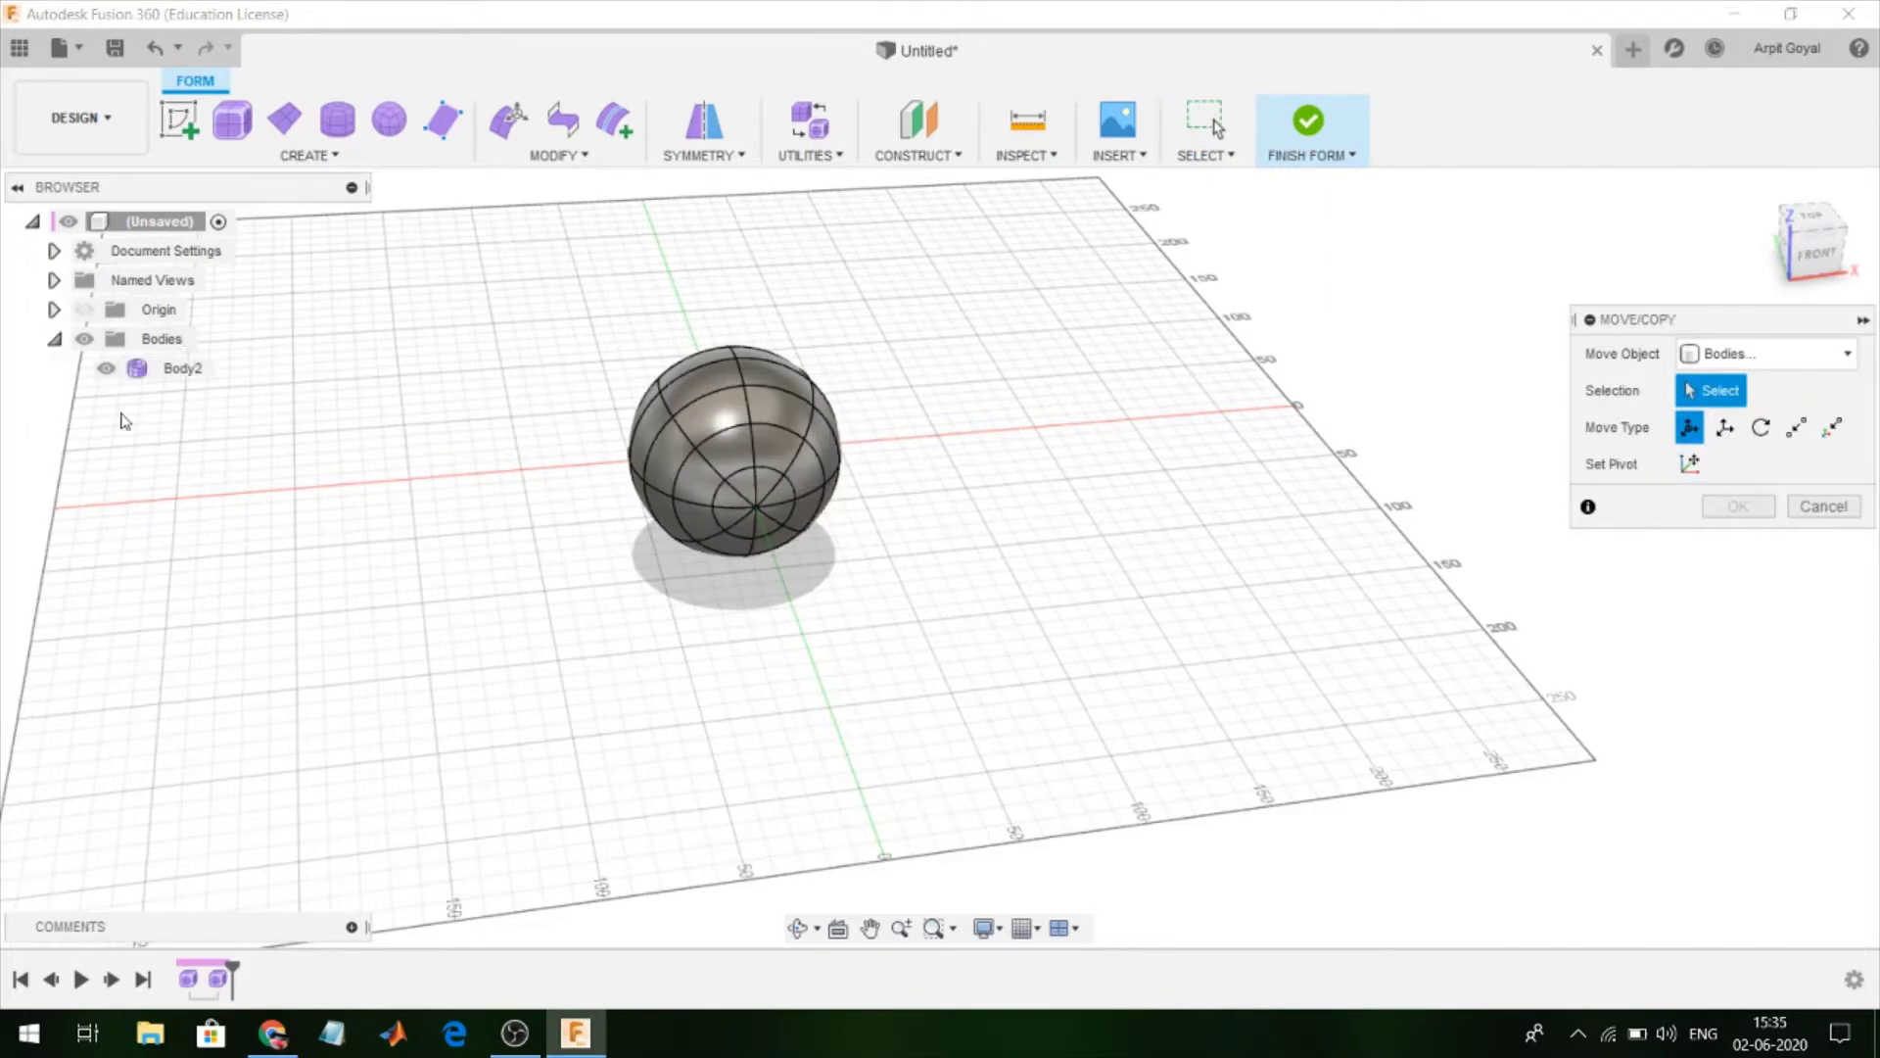
click(157, 368)
mouse_move(731, 333)
mouse_down()
mouse_move(769, 551)
mouse_move(869, 574)
mouse_up()
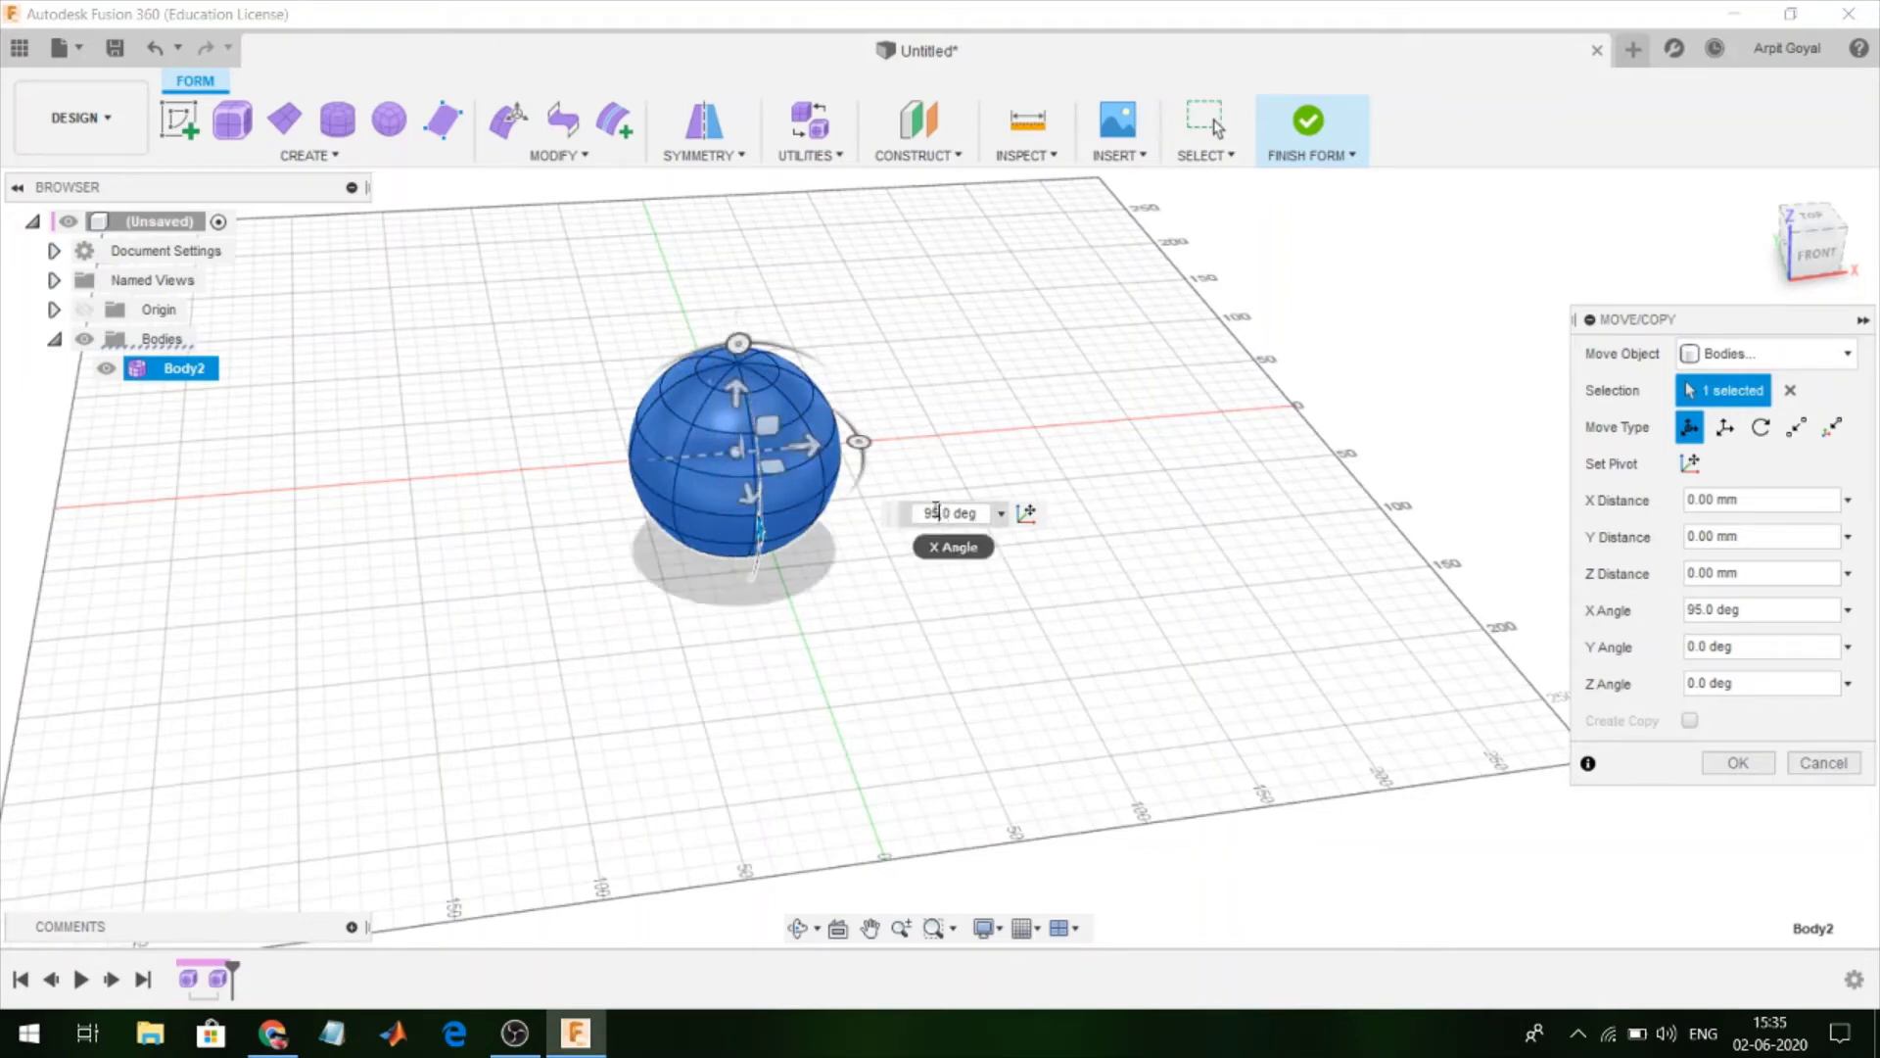
text(90)
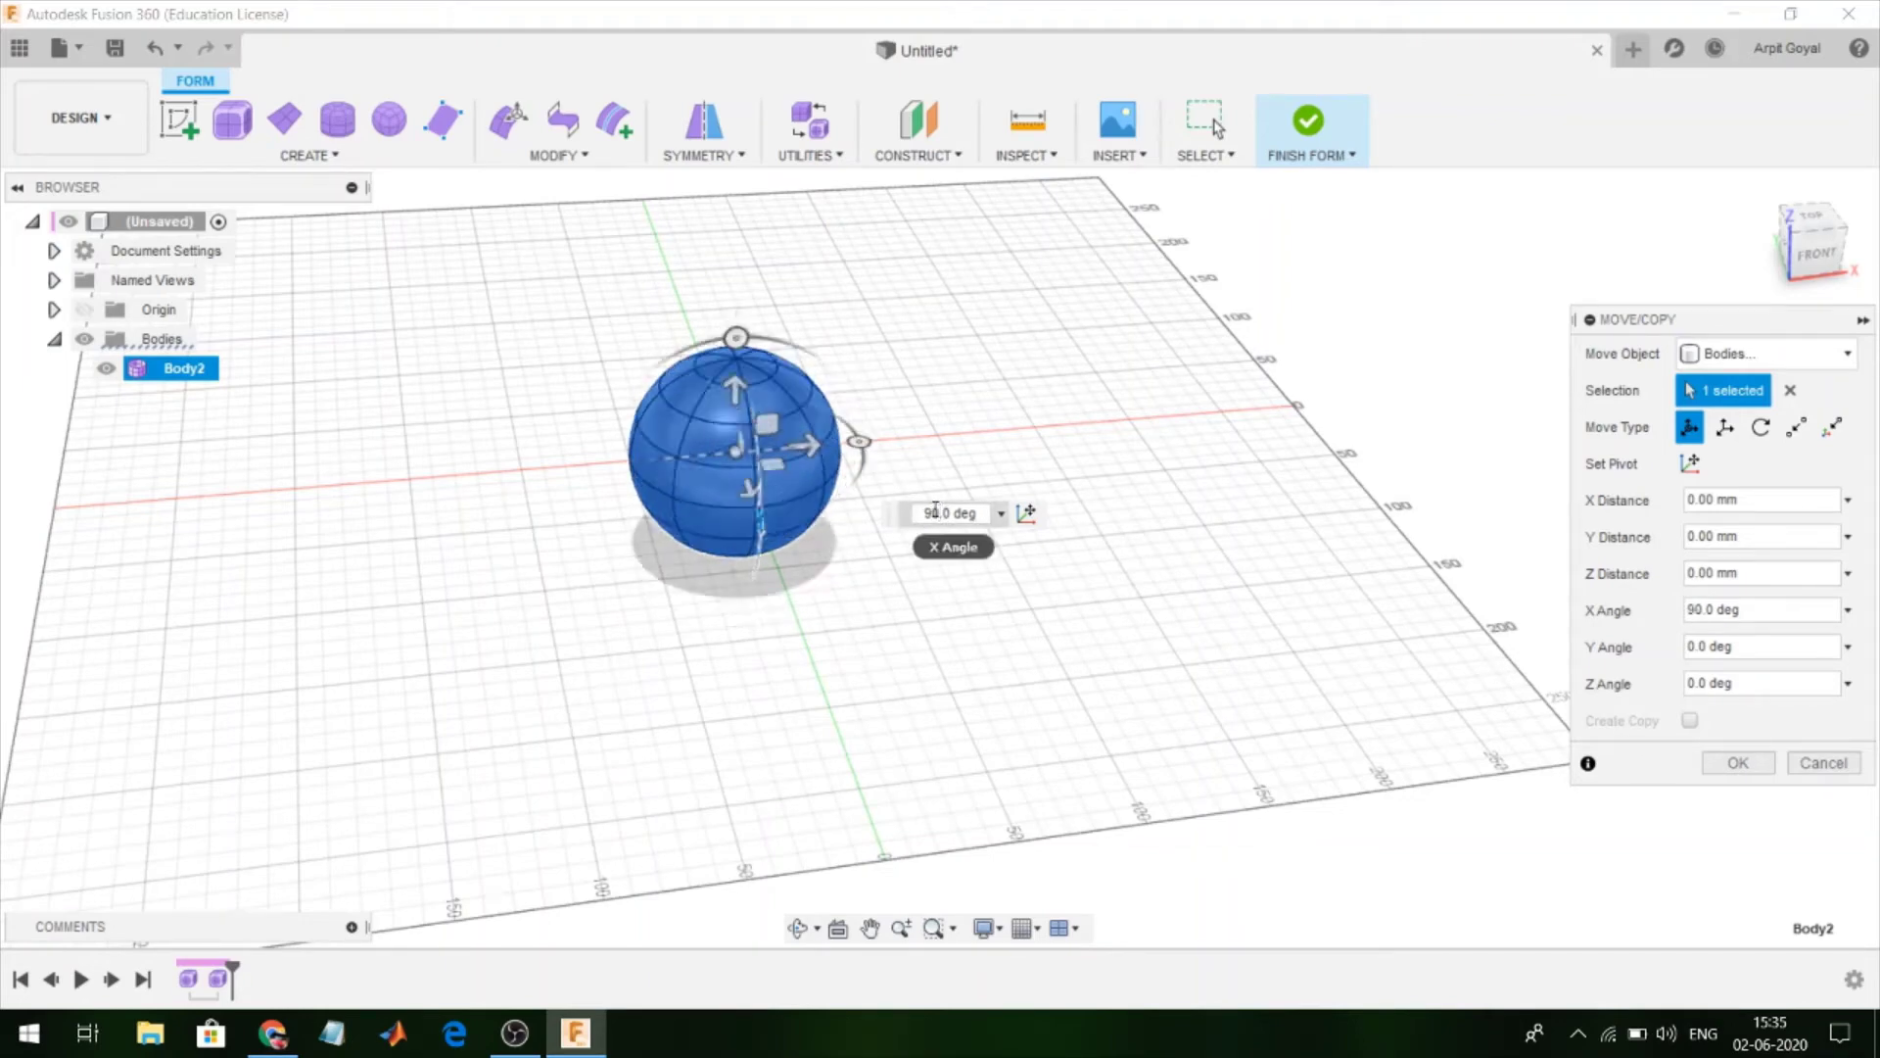
click(1737, 763)
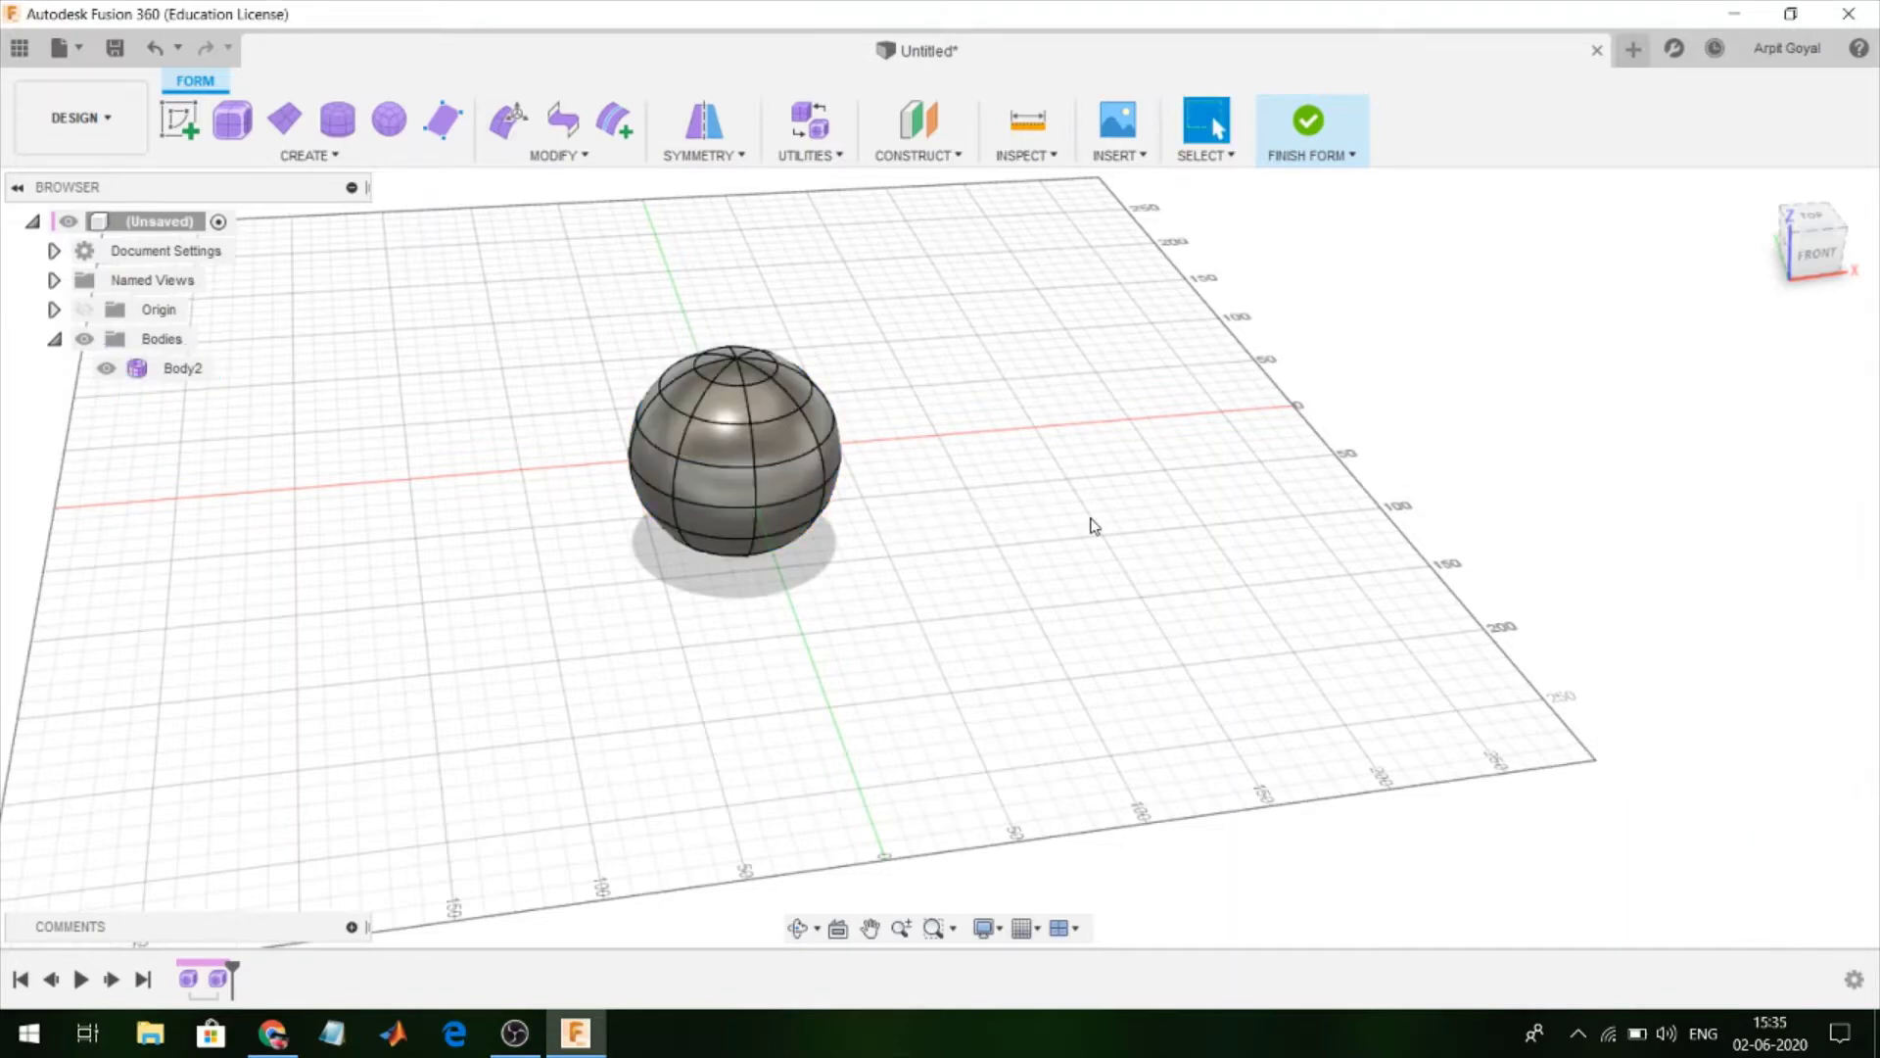
Delete the top pole cap and the ring of faces below it
shift+middle_drag(1093, 526, 948, 507)
scroll(714, 281, up, 3)
scroll(719, 391, up, 2)
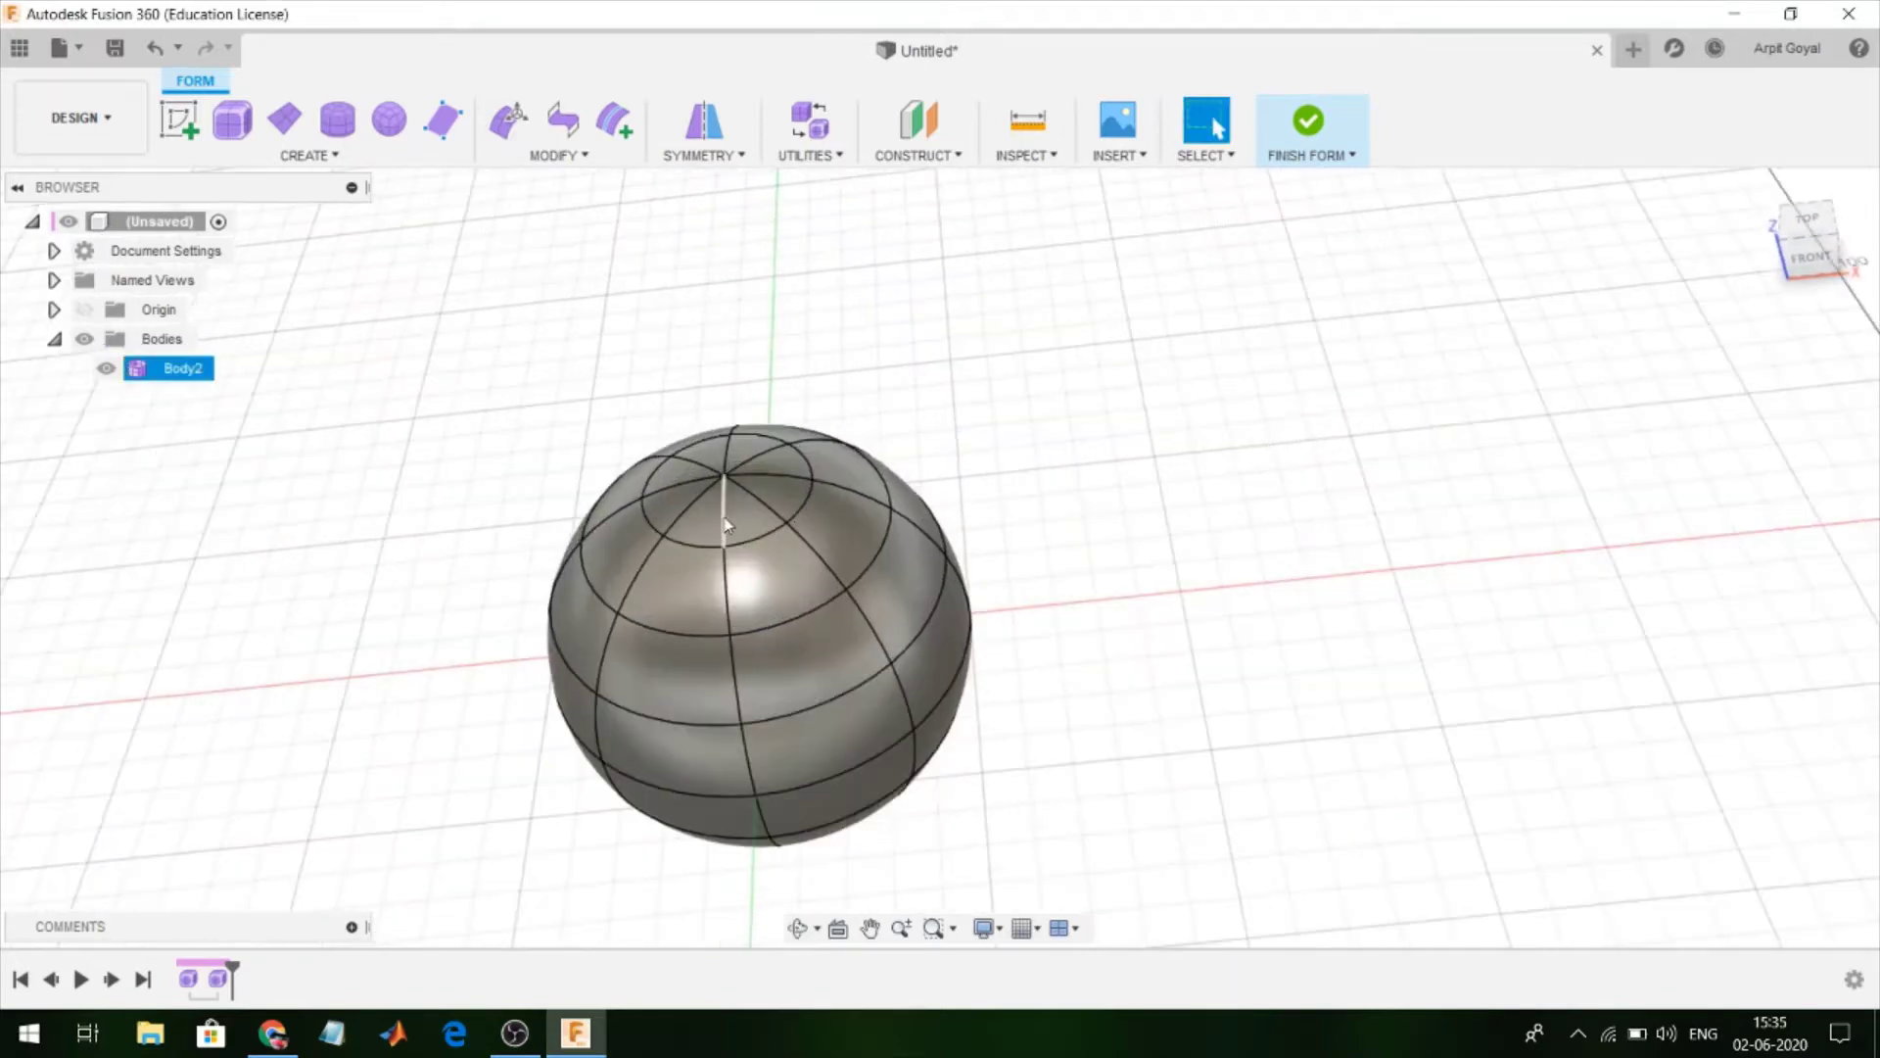
scroll(726, 524, up, 2)
click(709, 534)
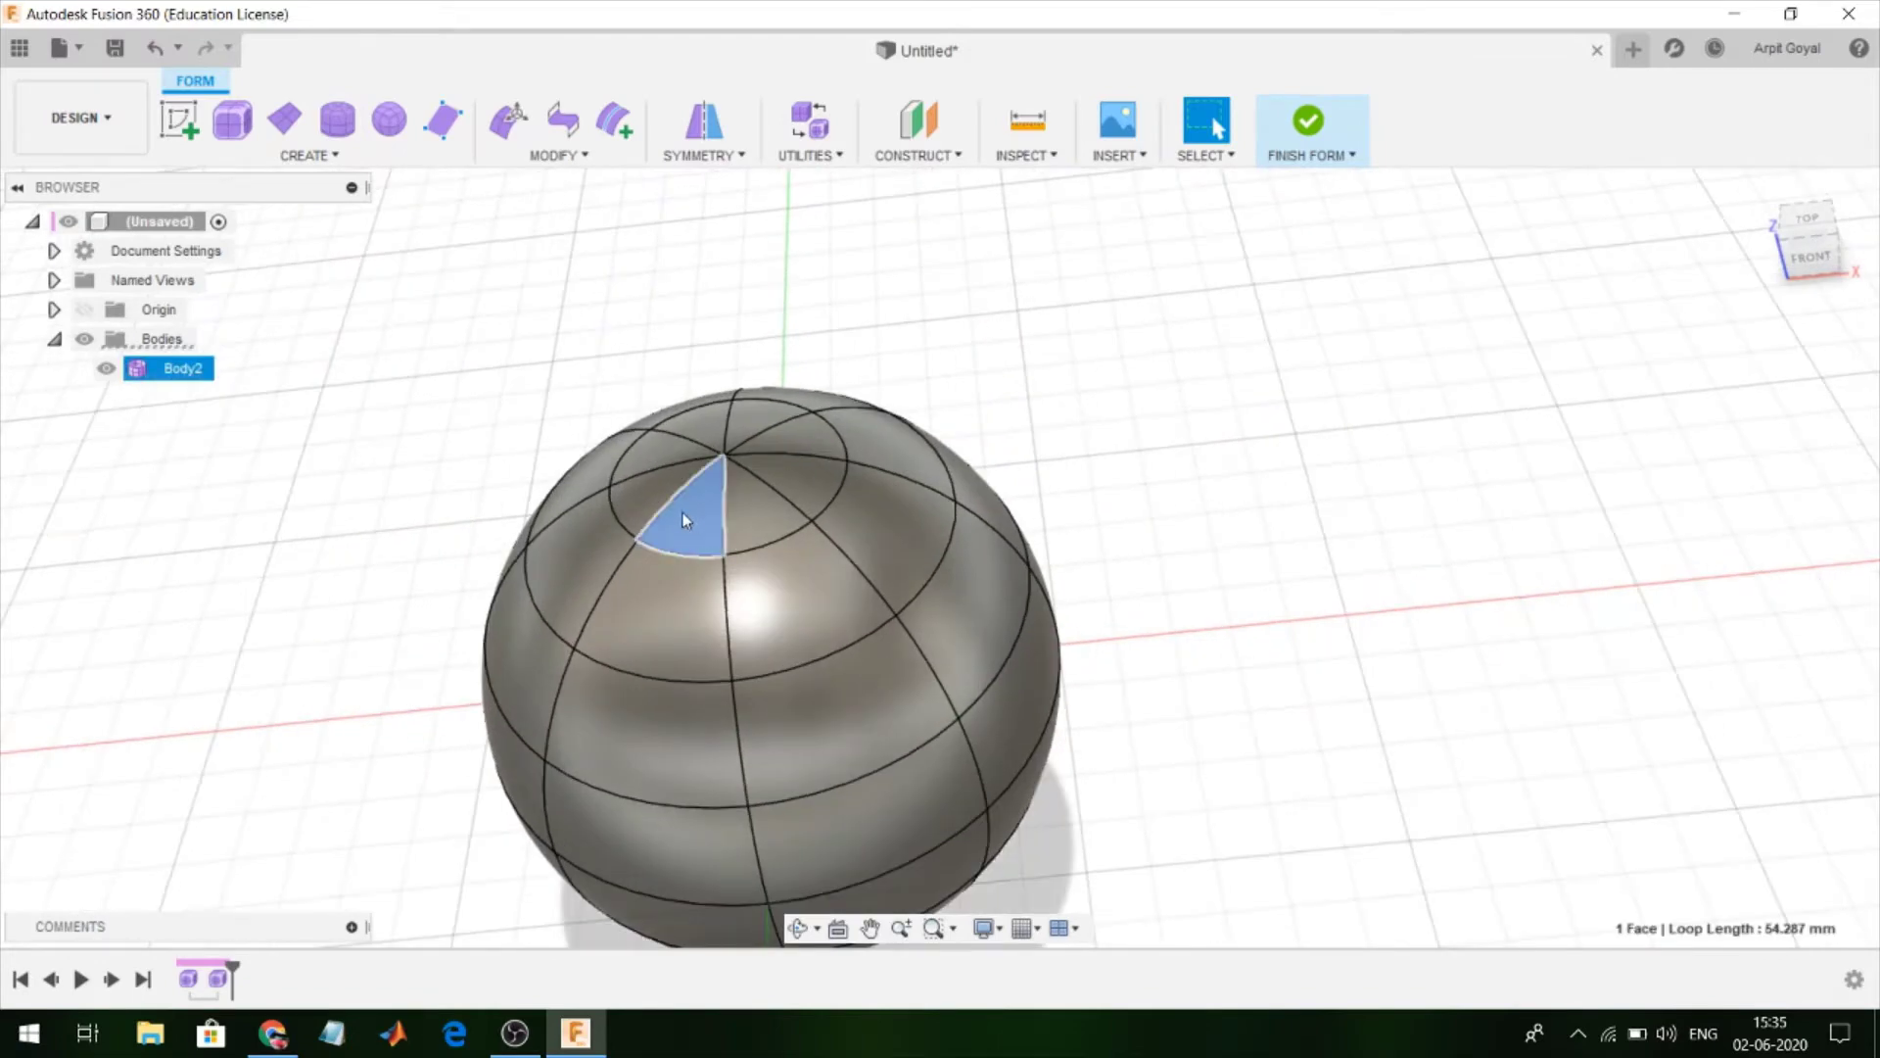
double_click(654, 505)
key(Delete)
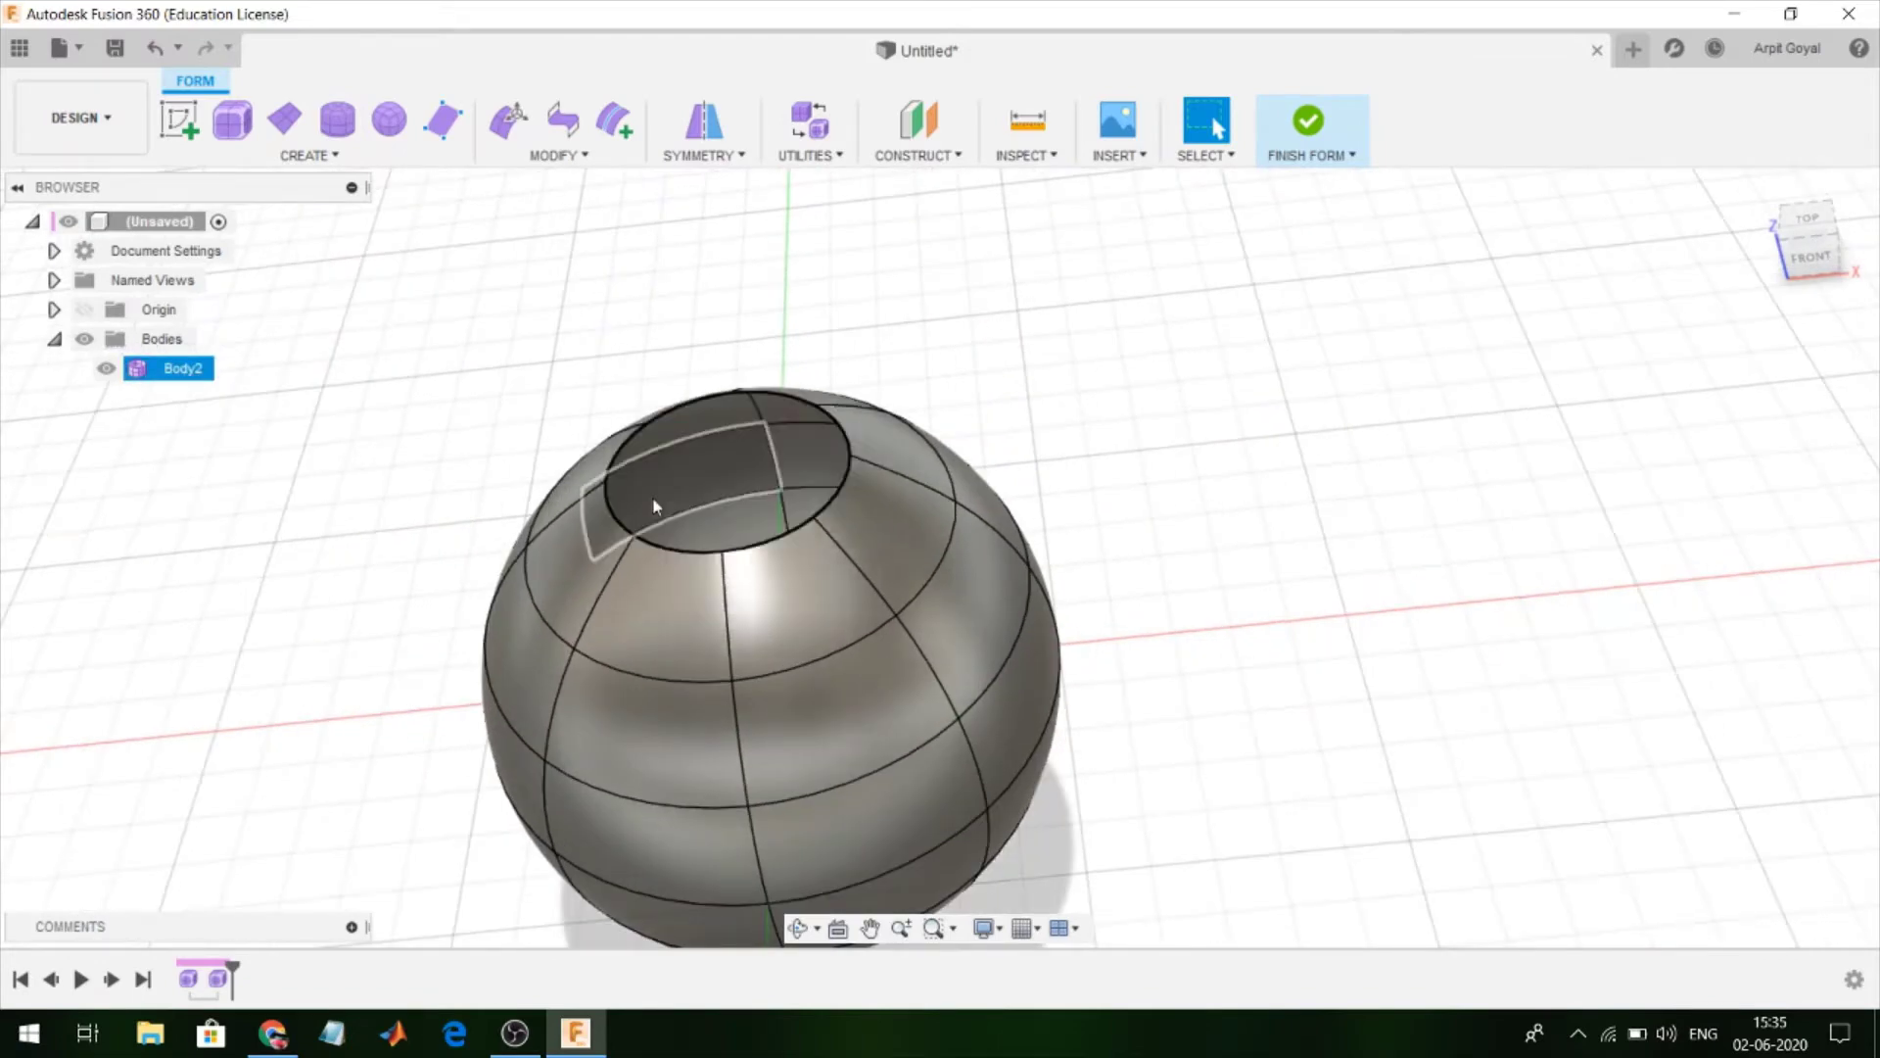
click(601, 573)
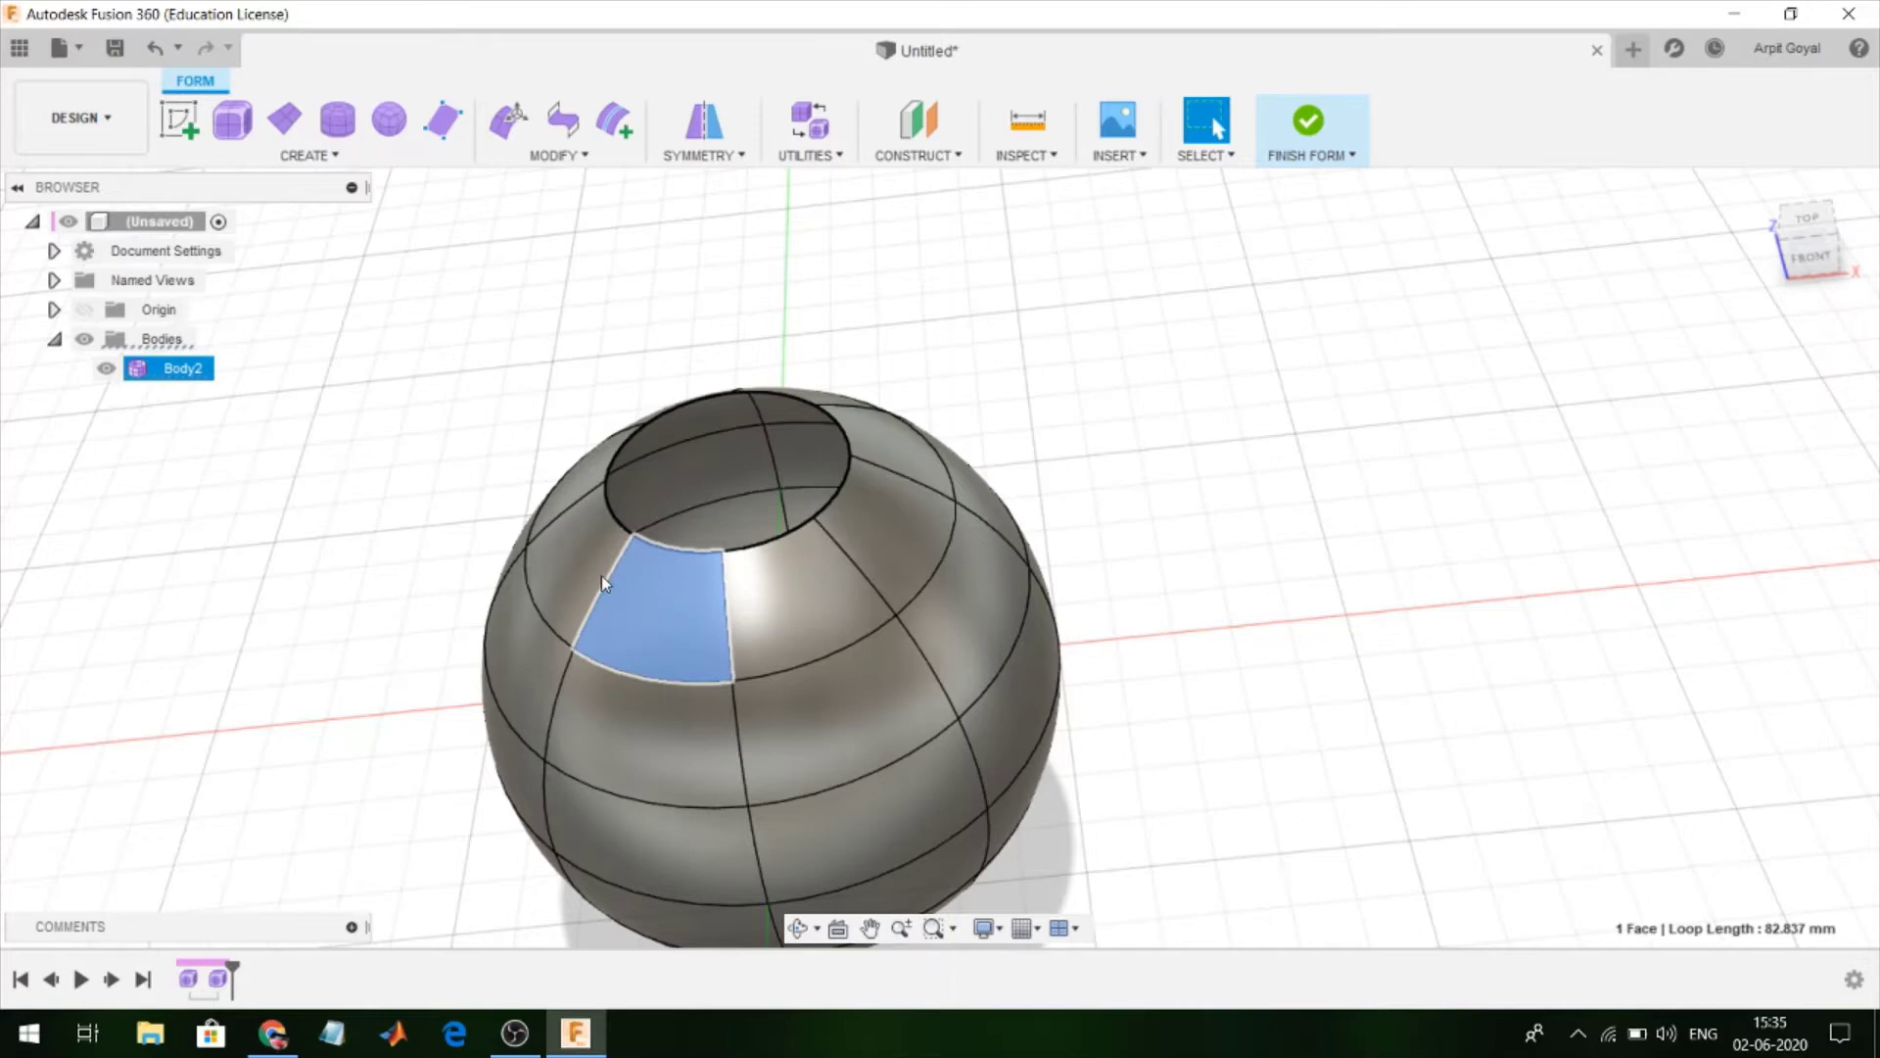
double_click(546, 546)
key(Delete)
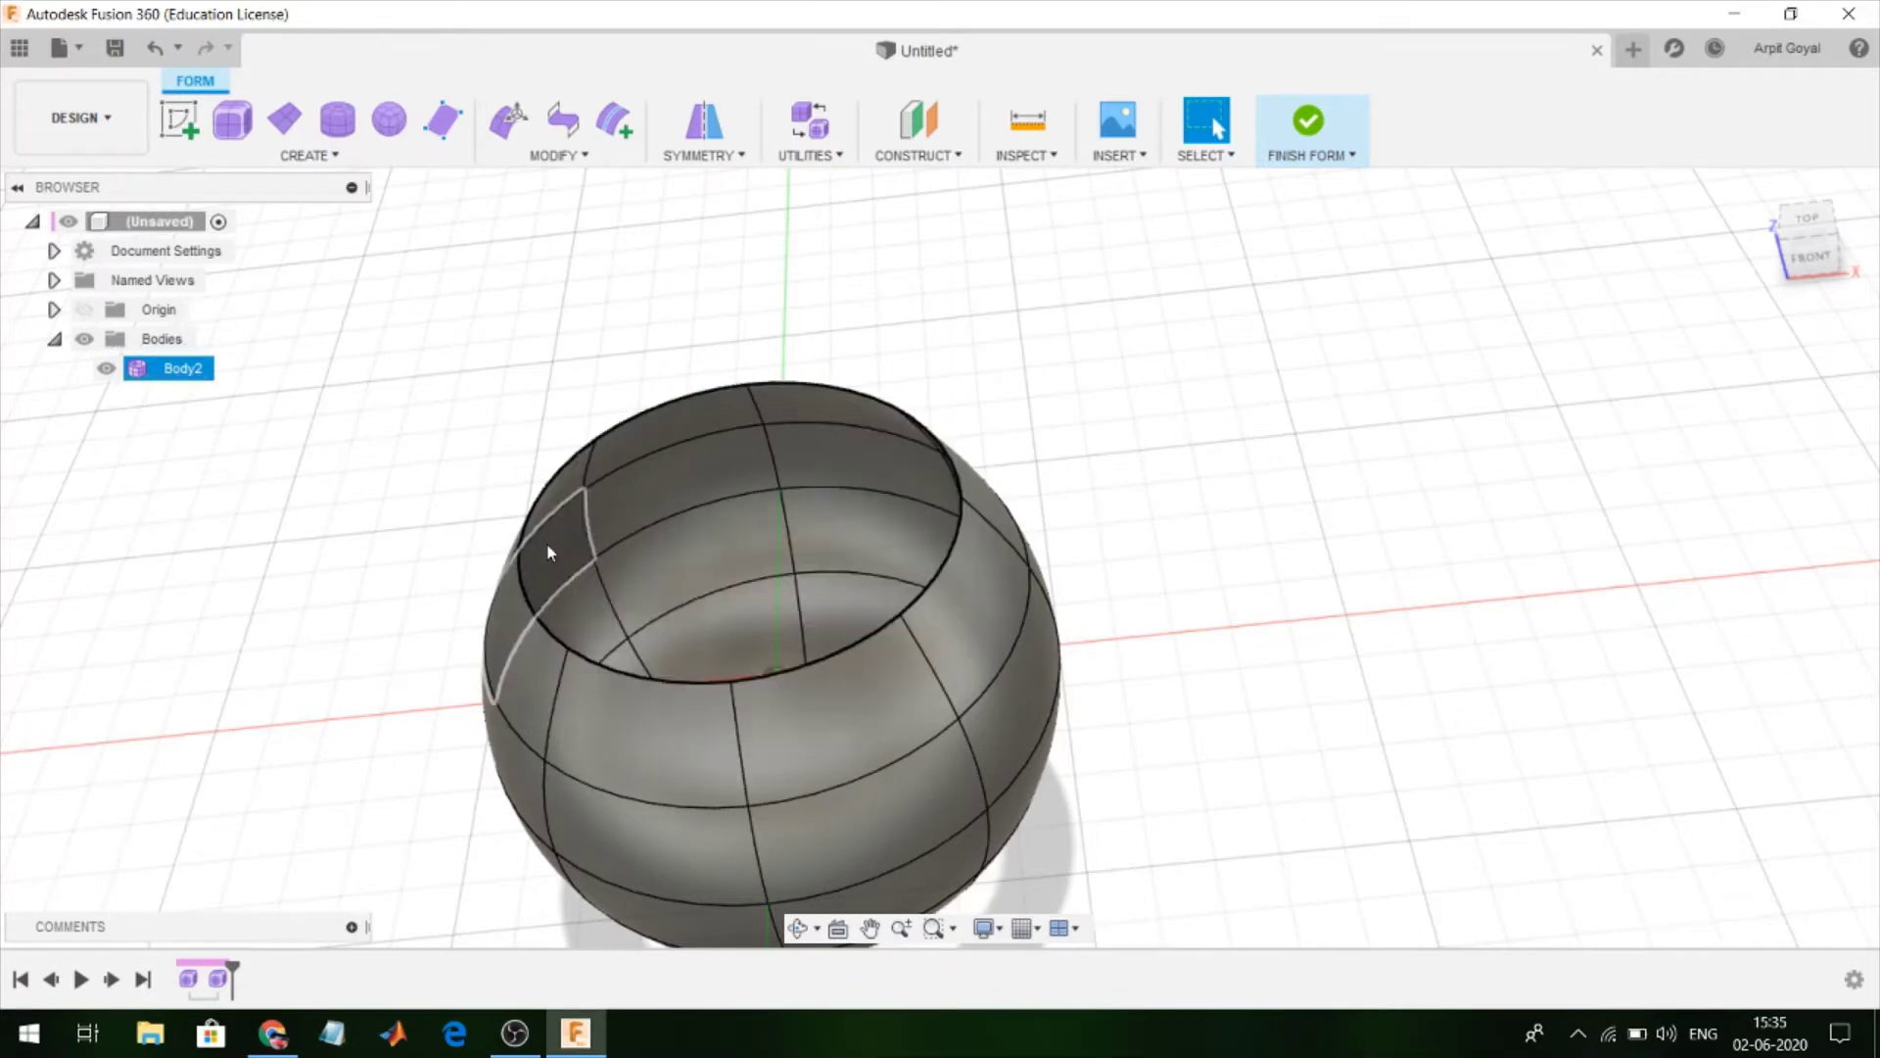
Delete the bottom pole cap and its surrounding ring to open the underside
shift+middle_drag(1197, 565, 1131, 242)
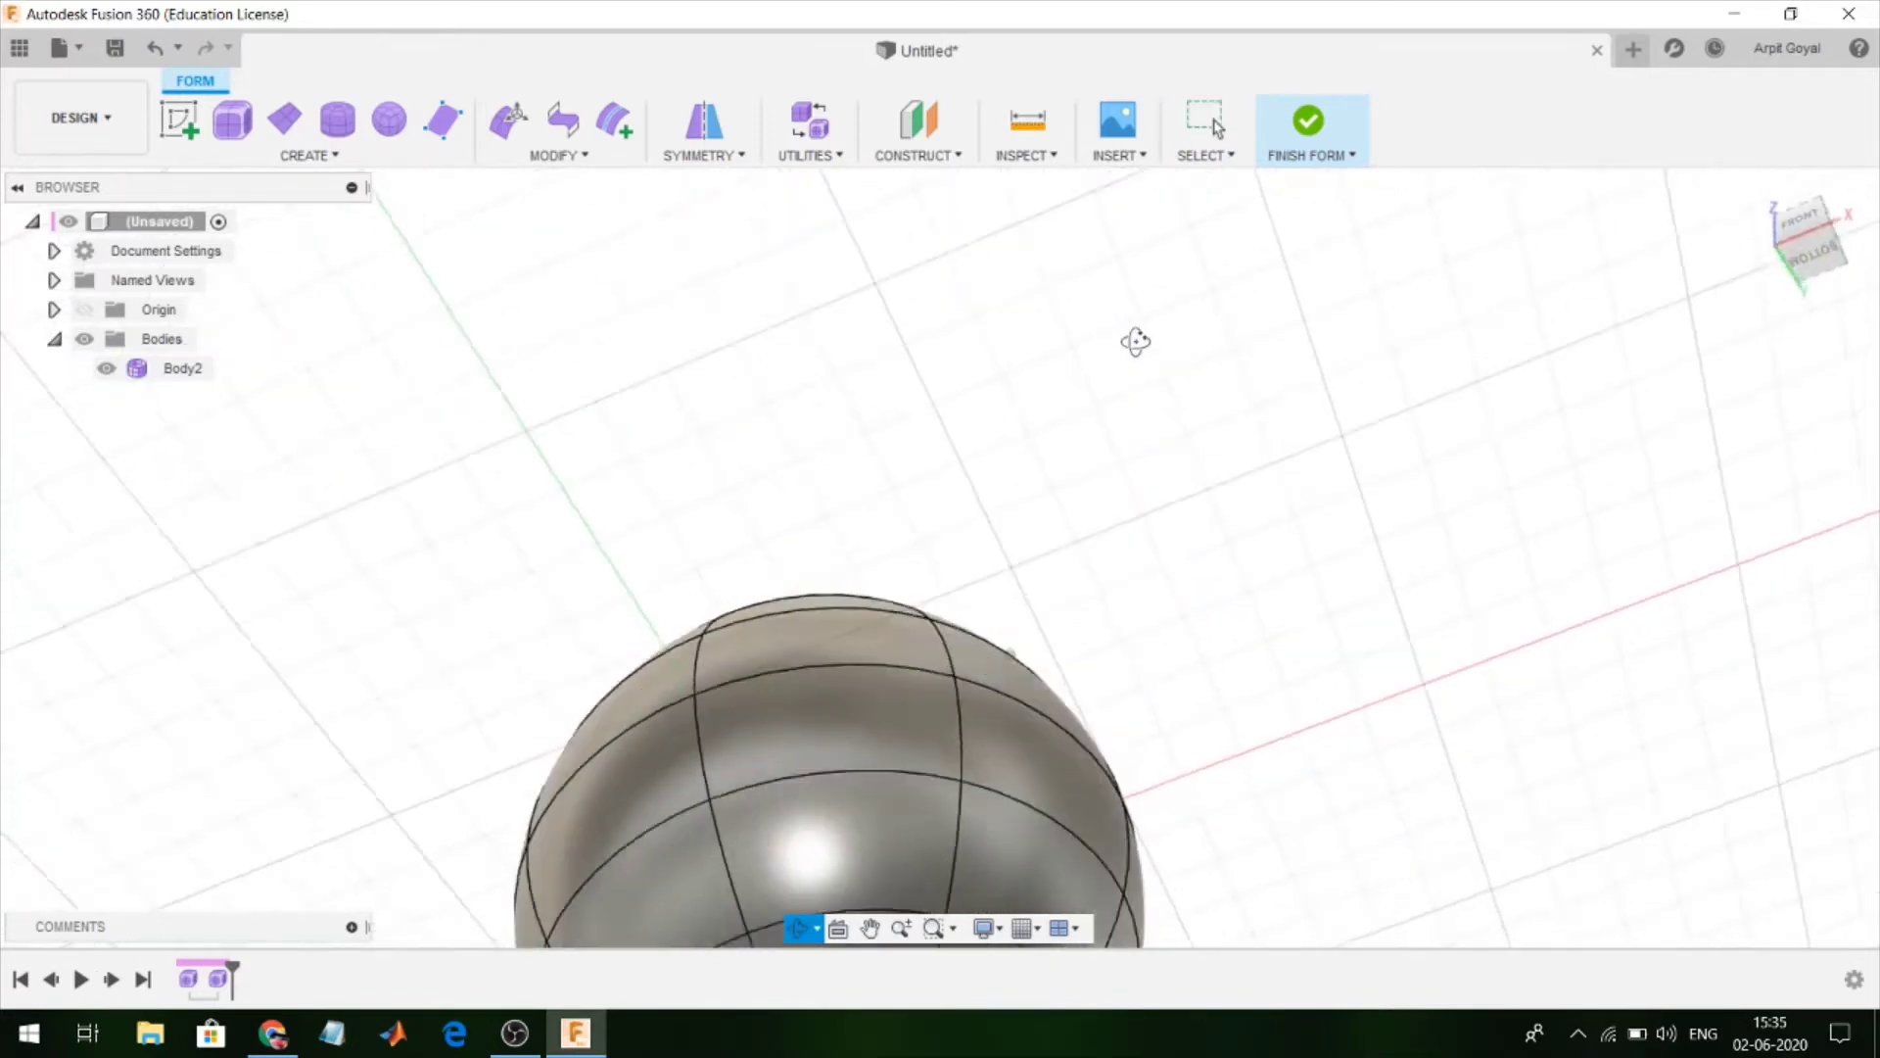
click(807, 650)
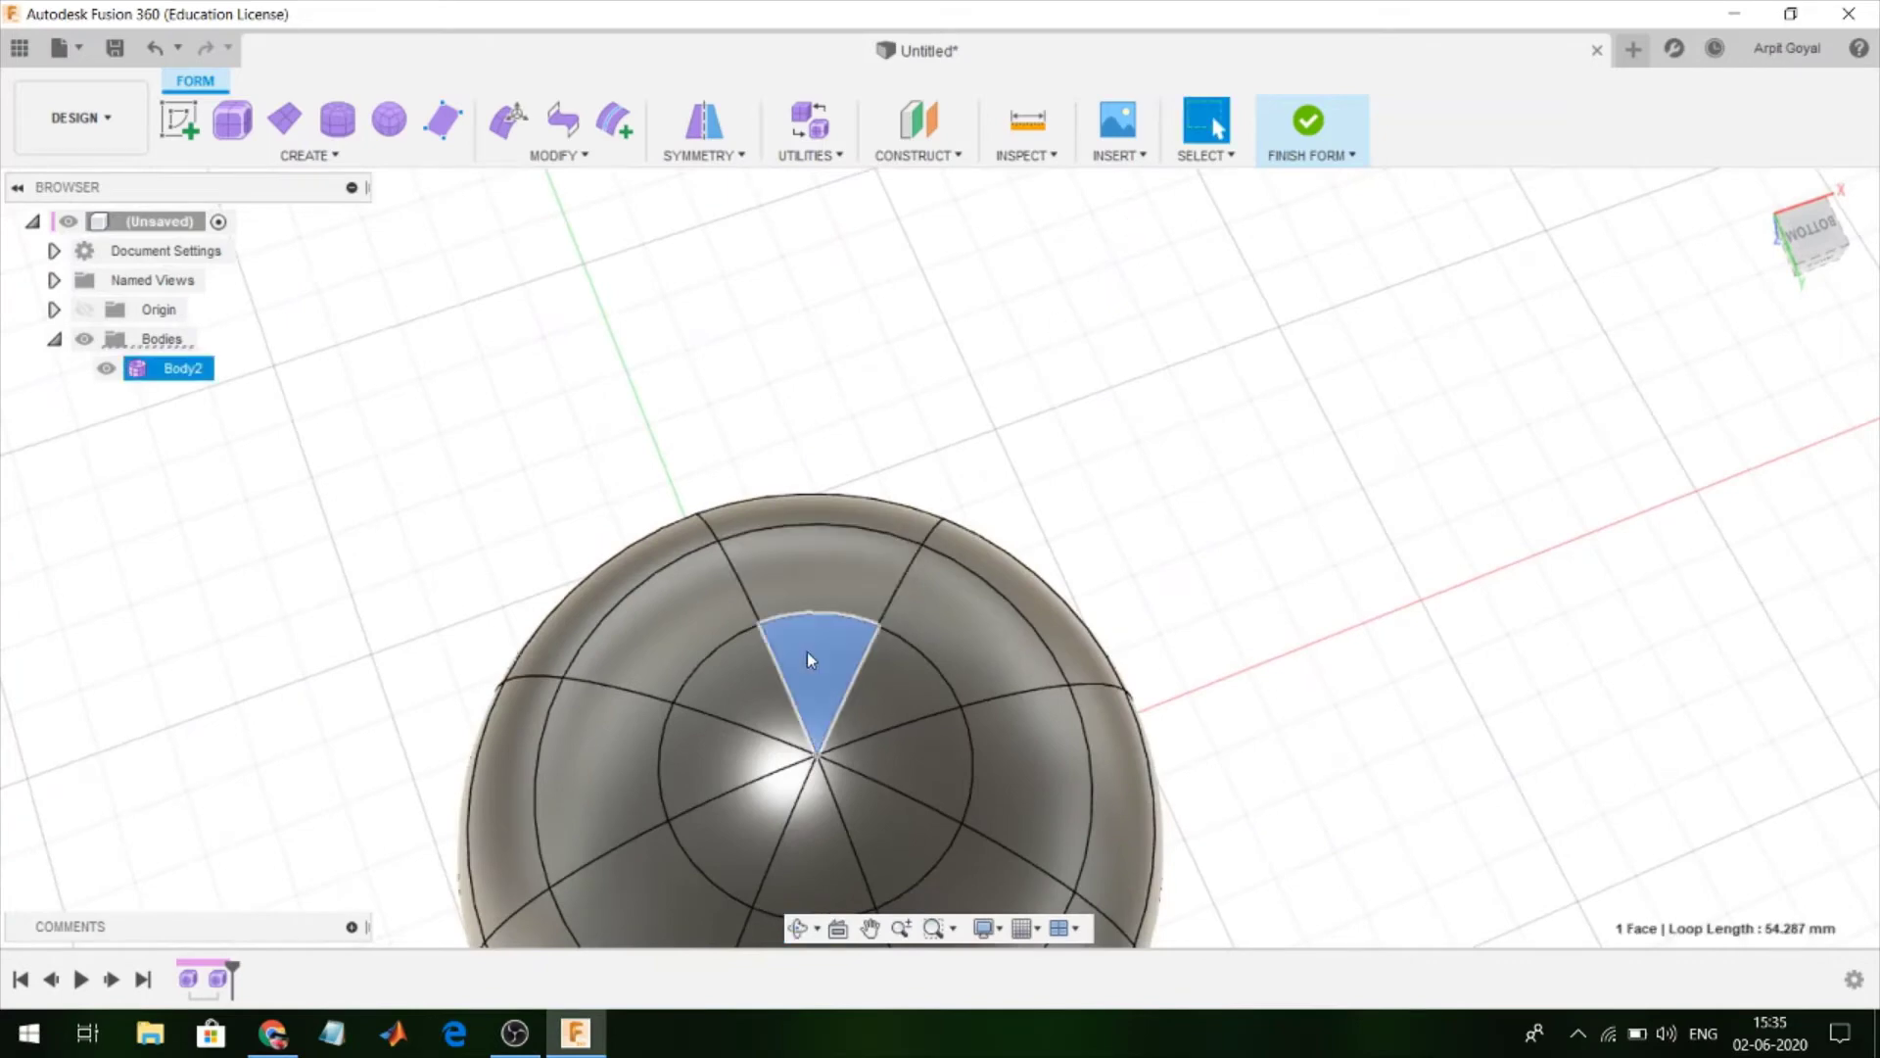
double_click(916, 686)
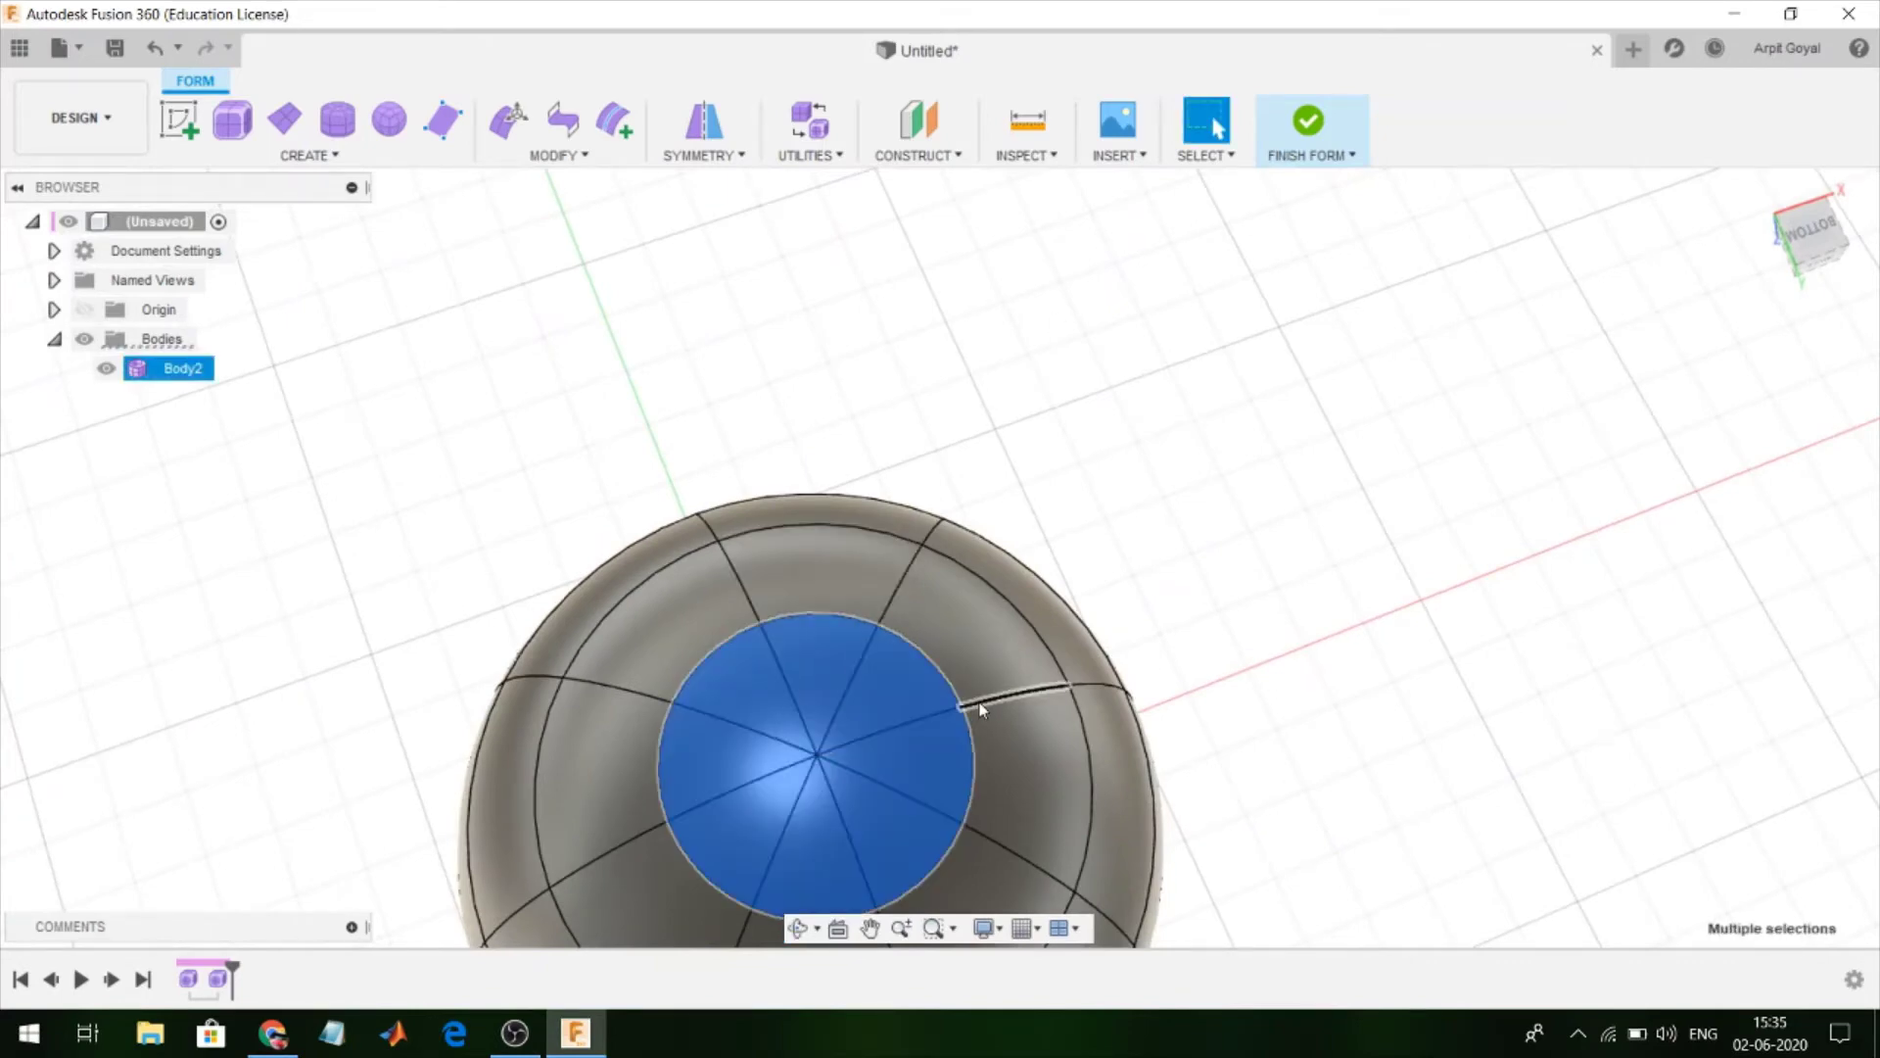
key(Delete)
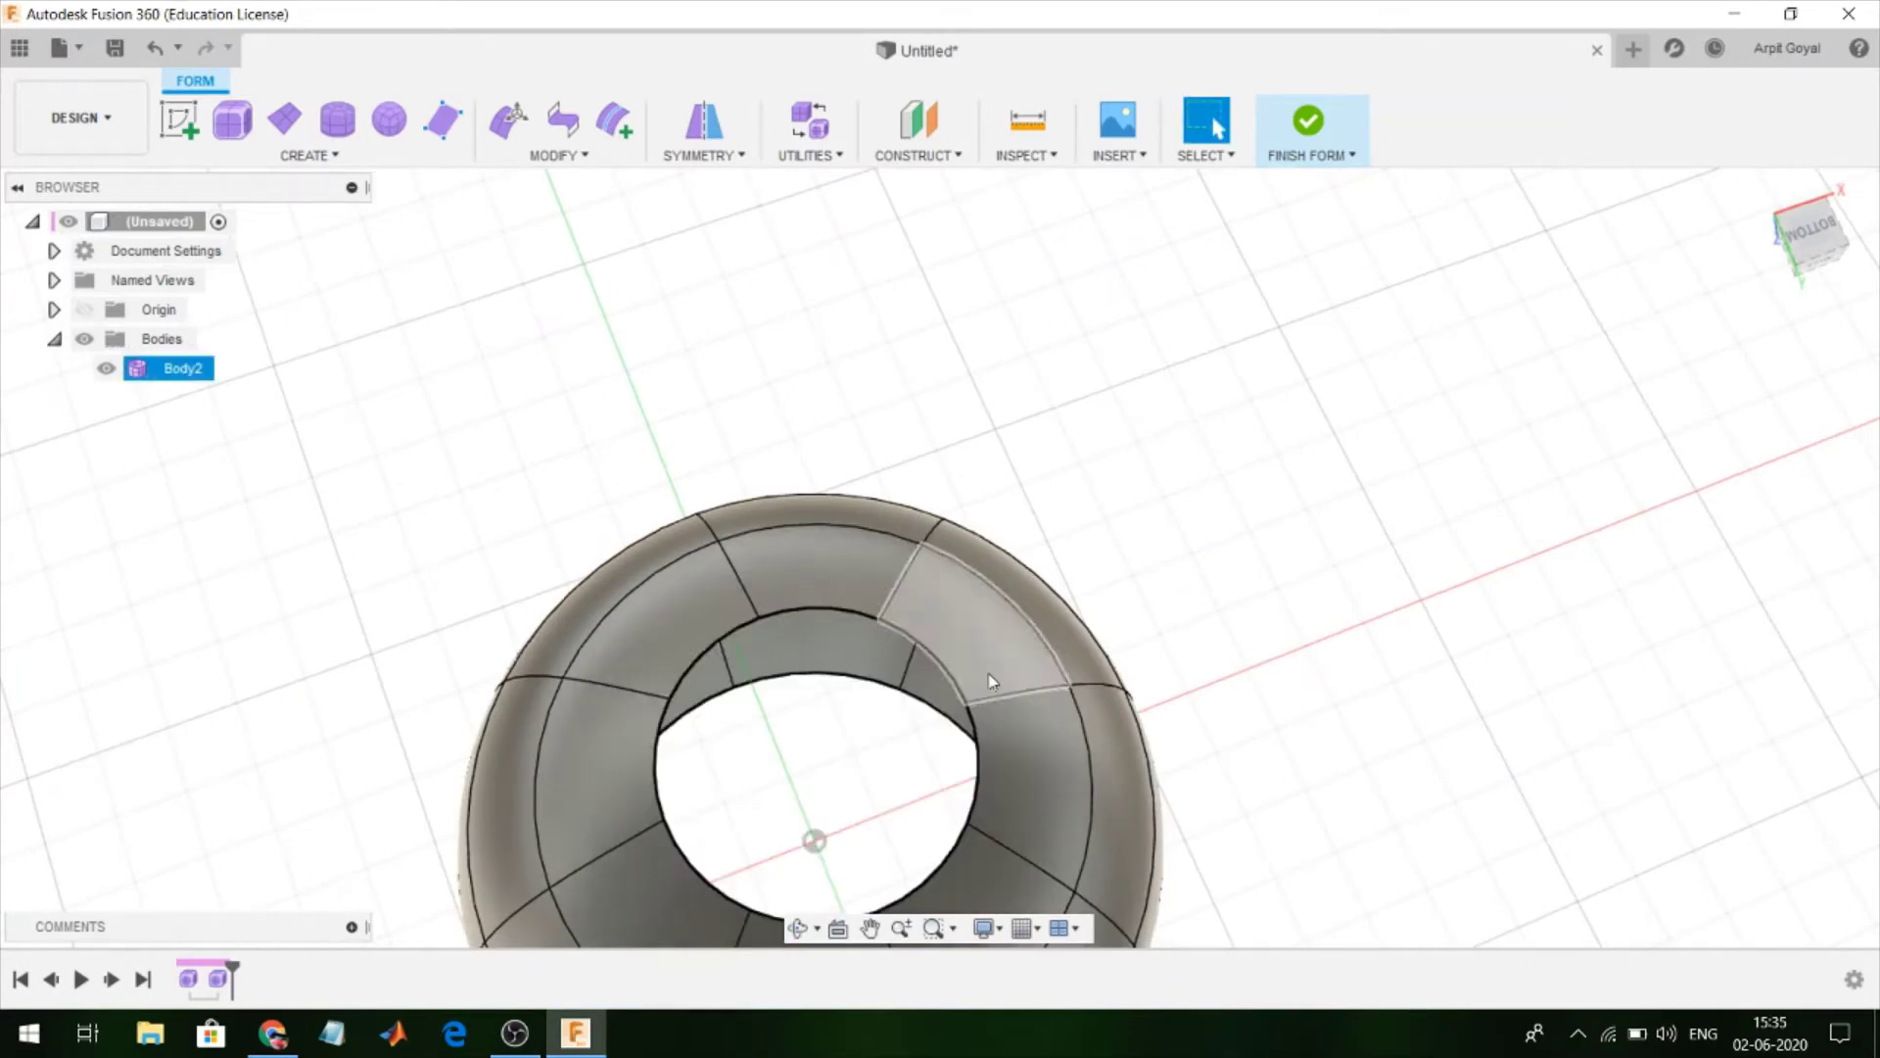
click(992, 680)
shift+double_click(1009, 754)
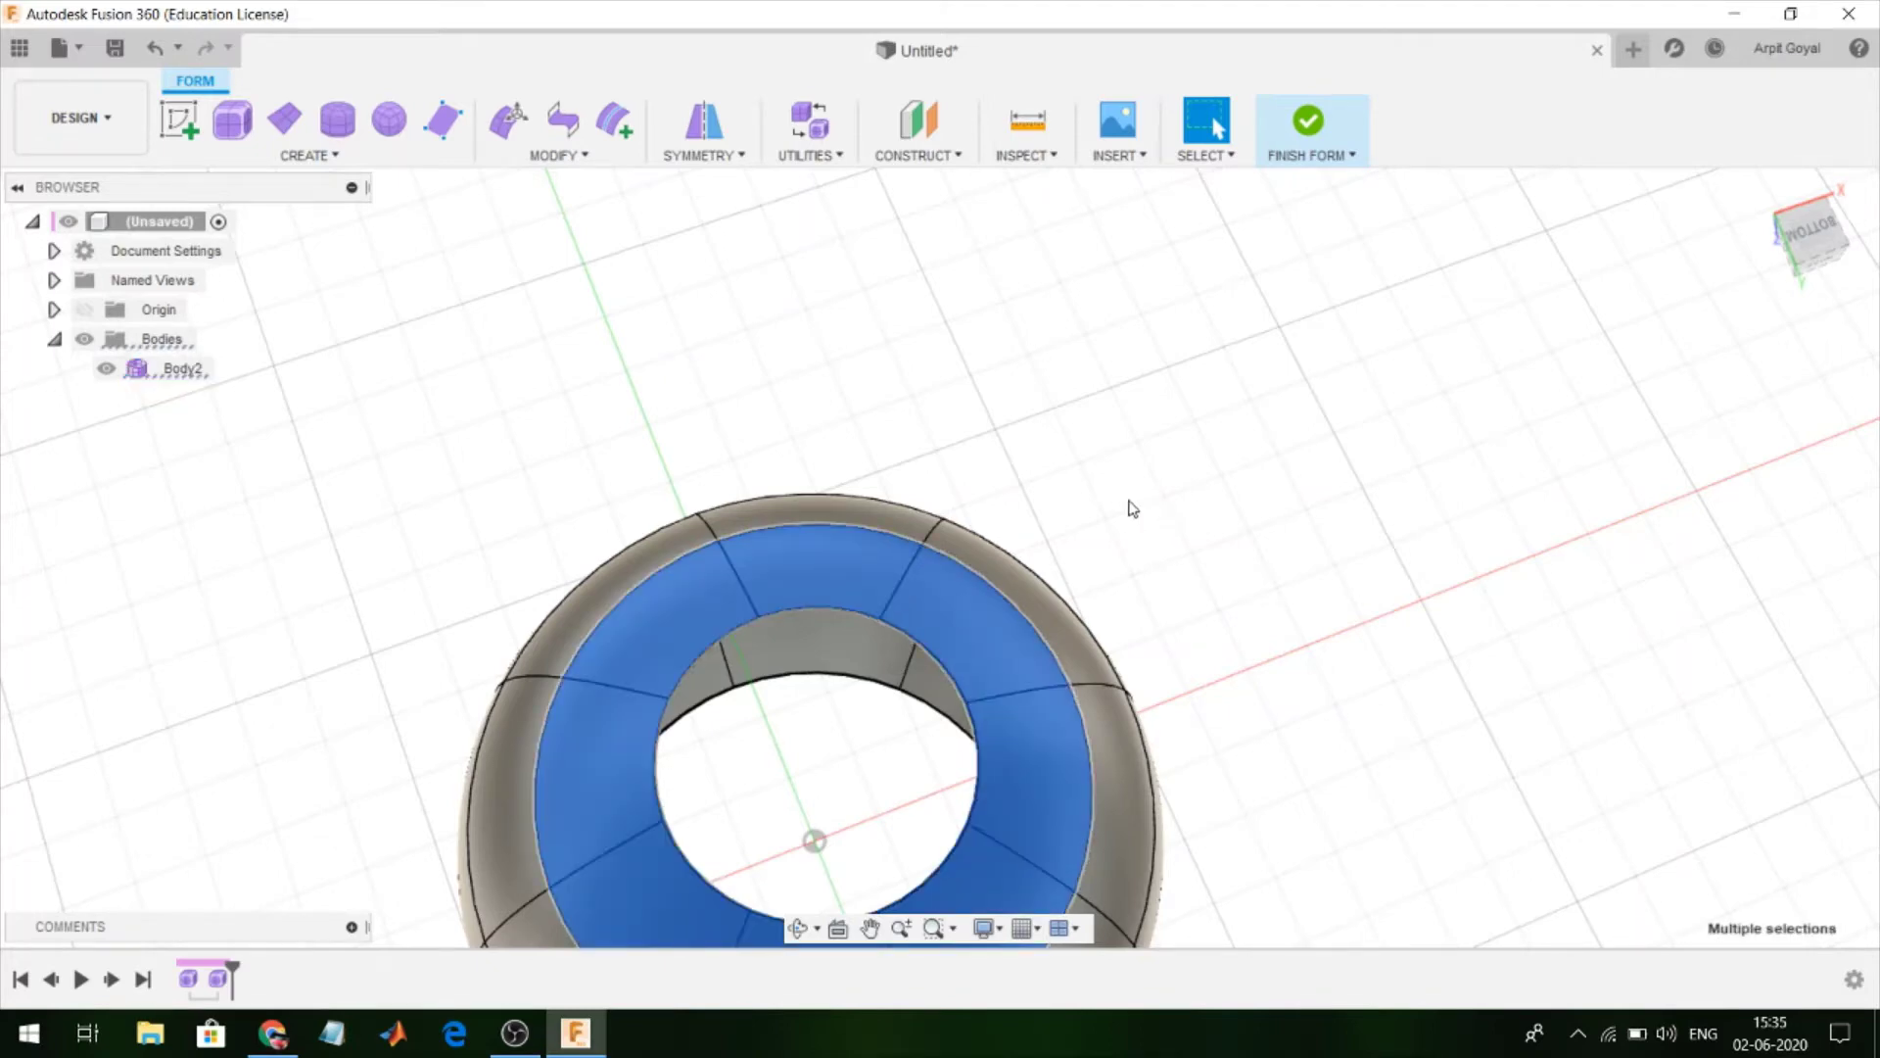
key(Delete)
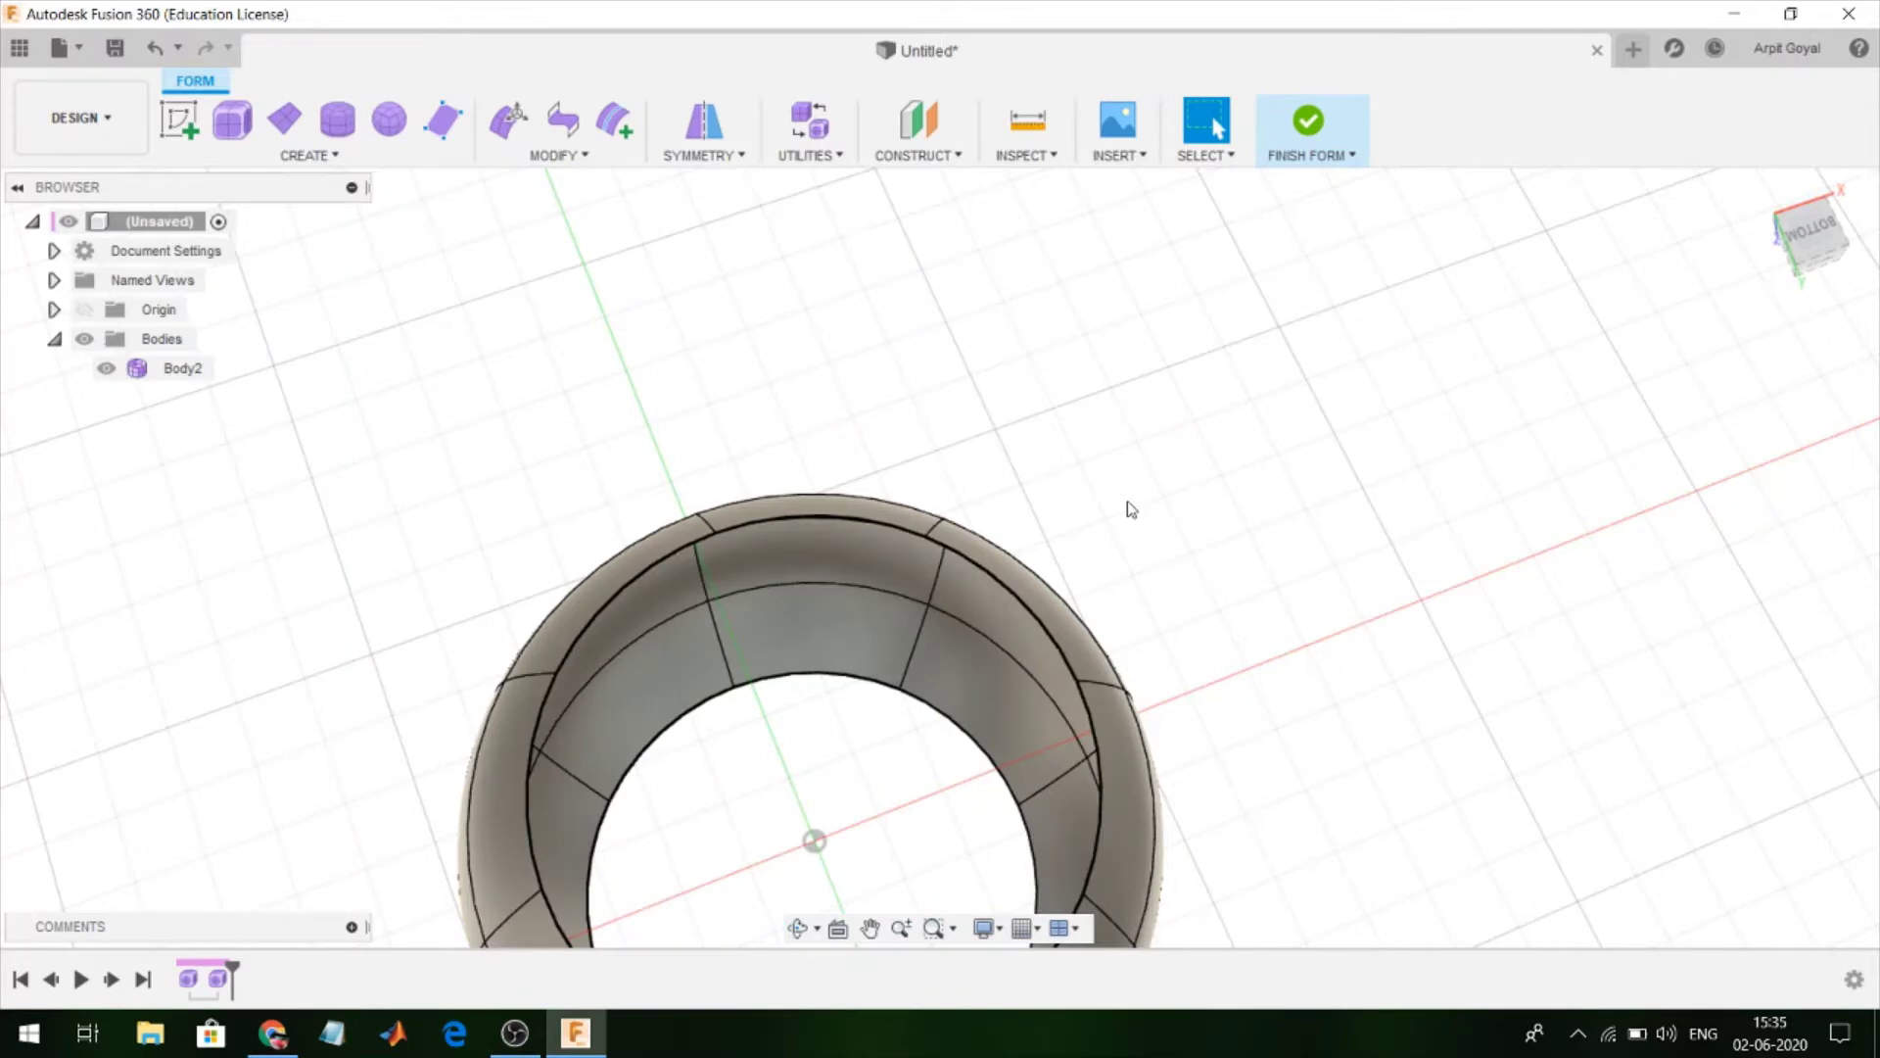
shift+middle_drag(1131, 509, 1553, 419)
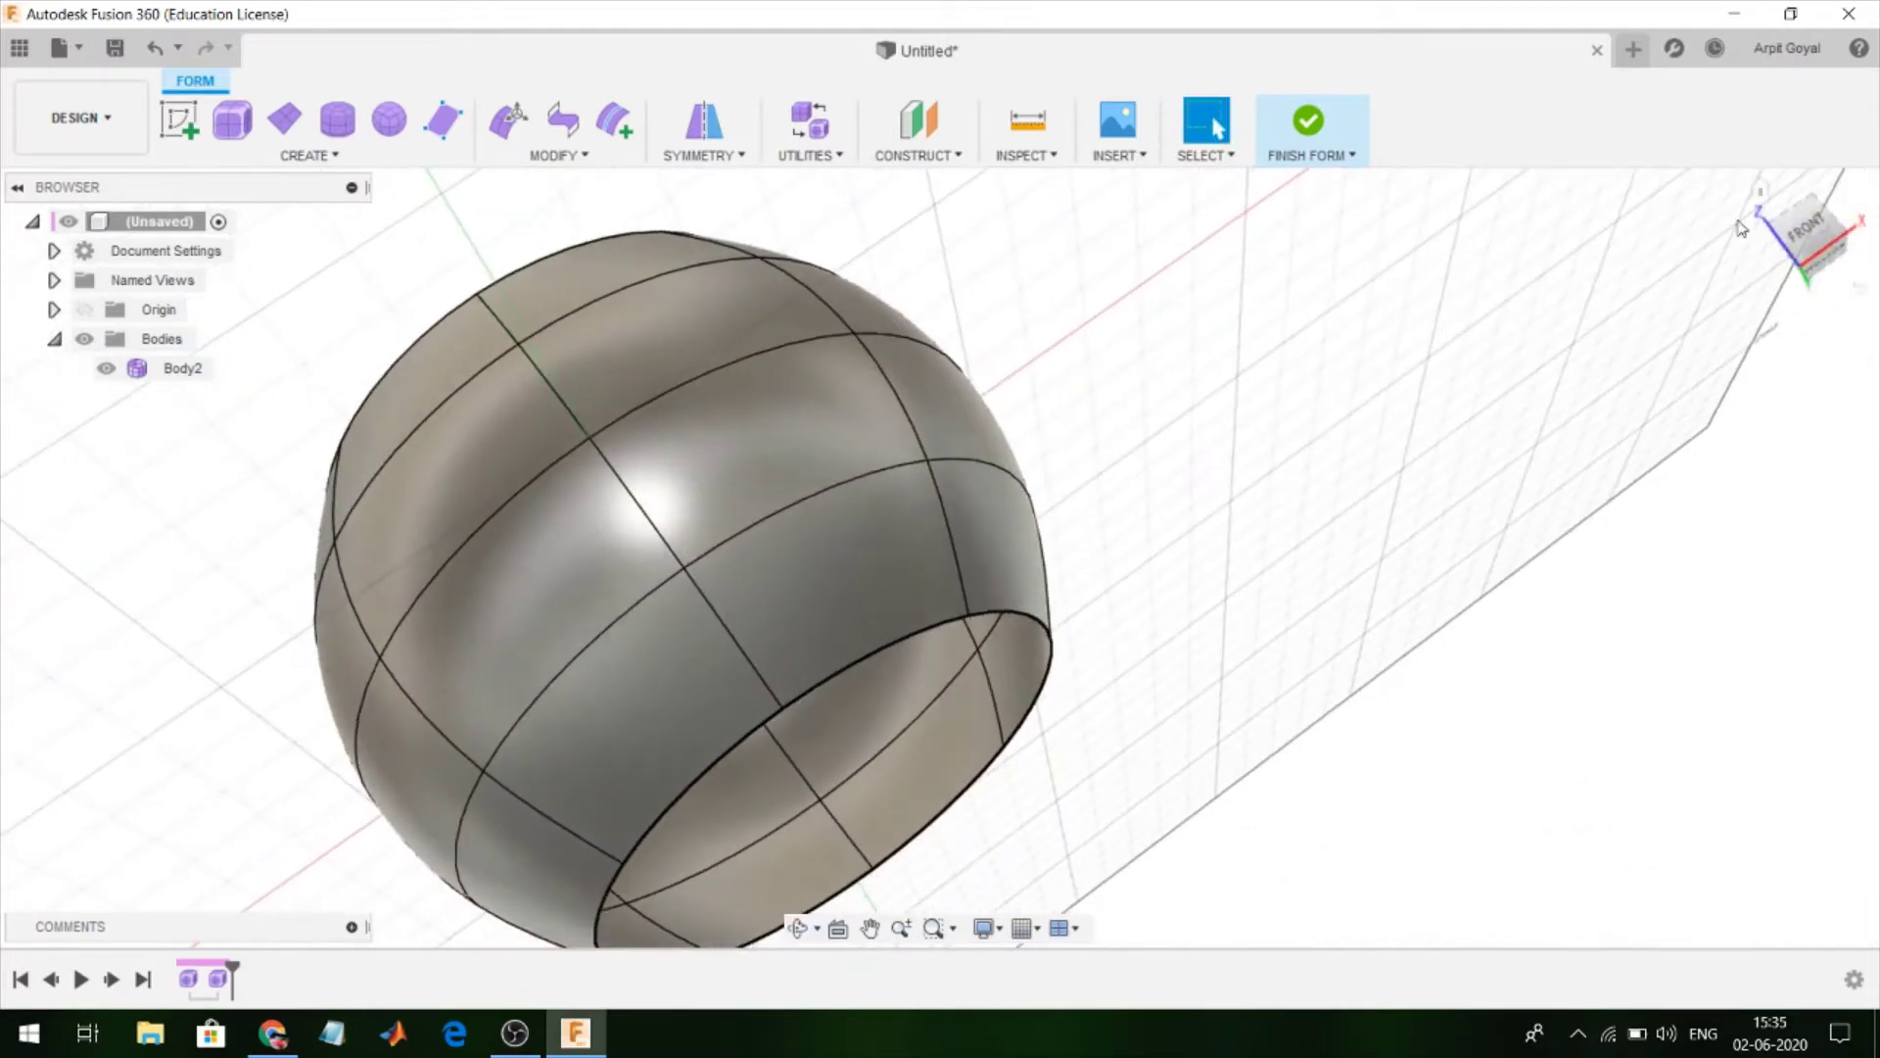
click(1760, 190)
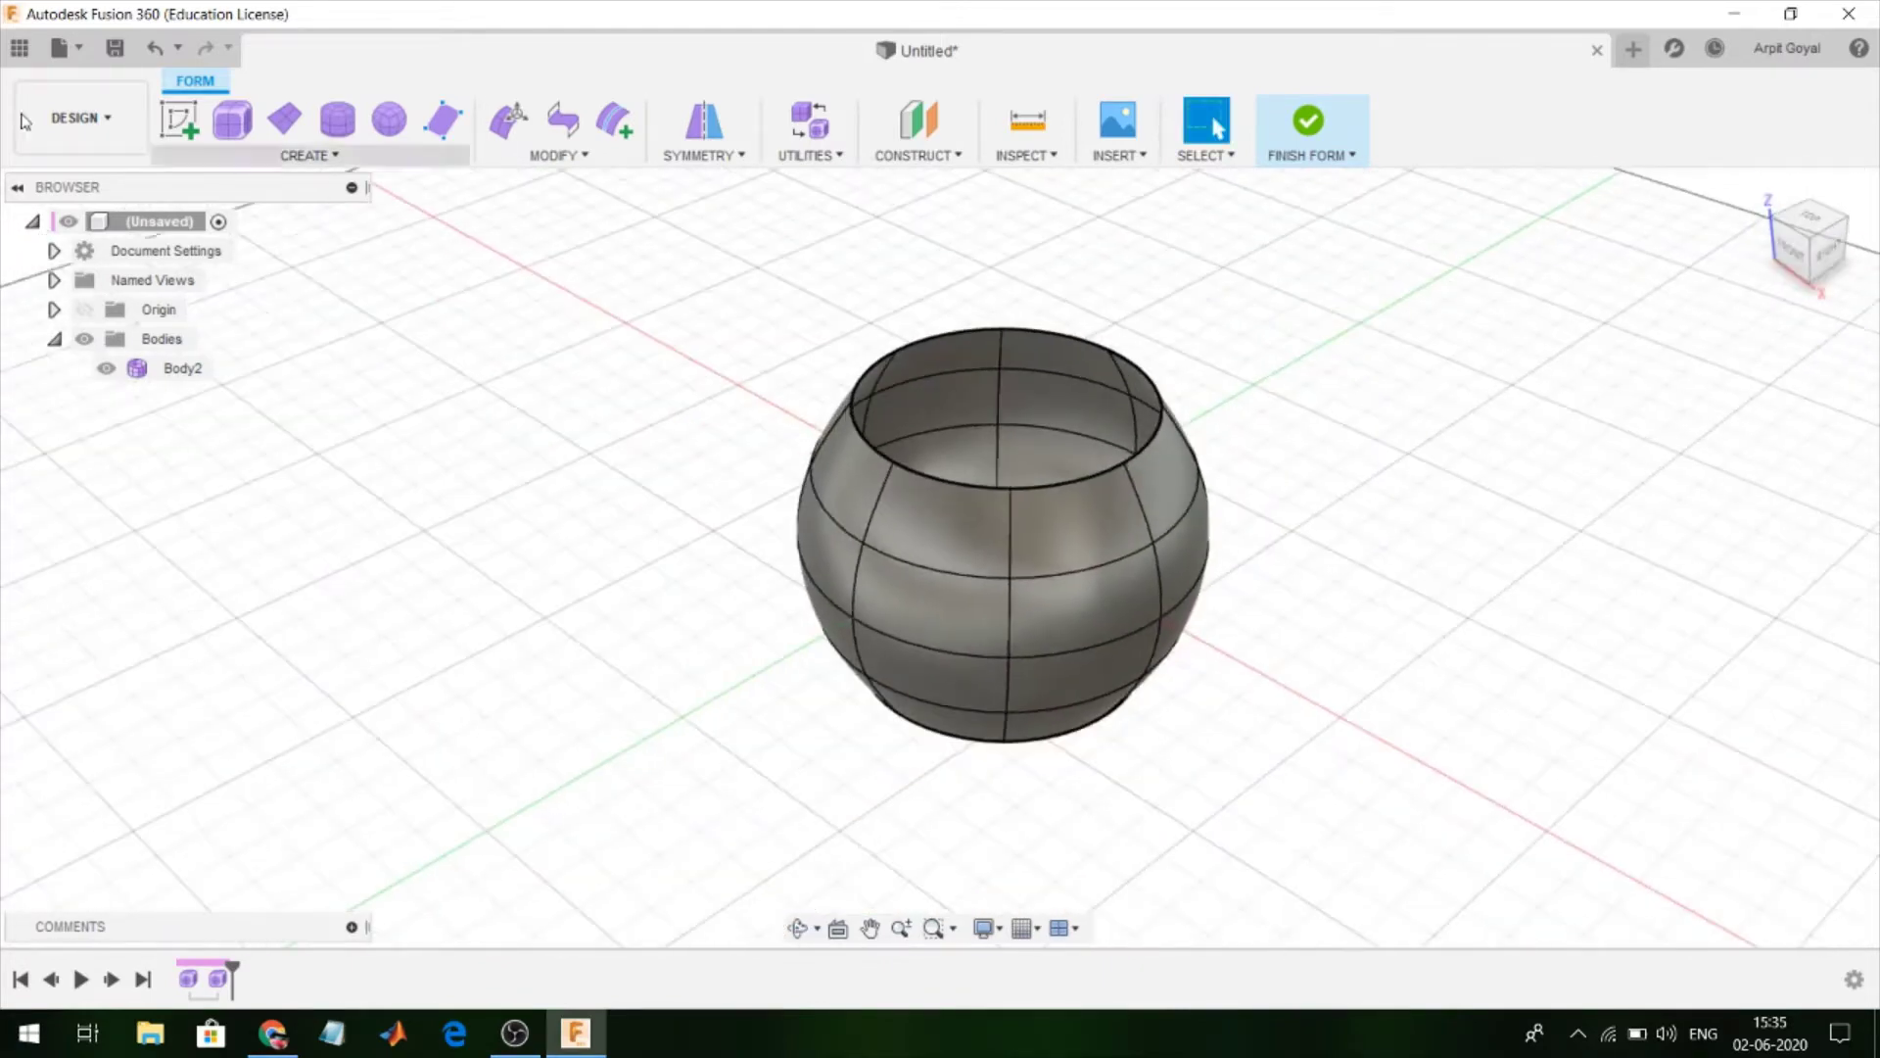
Run pipes along all the vessel's edges with adjusted display mode and diameter, then hide Body2
click(309, 154)
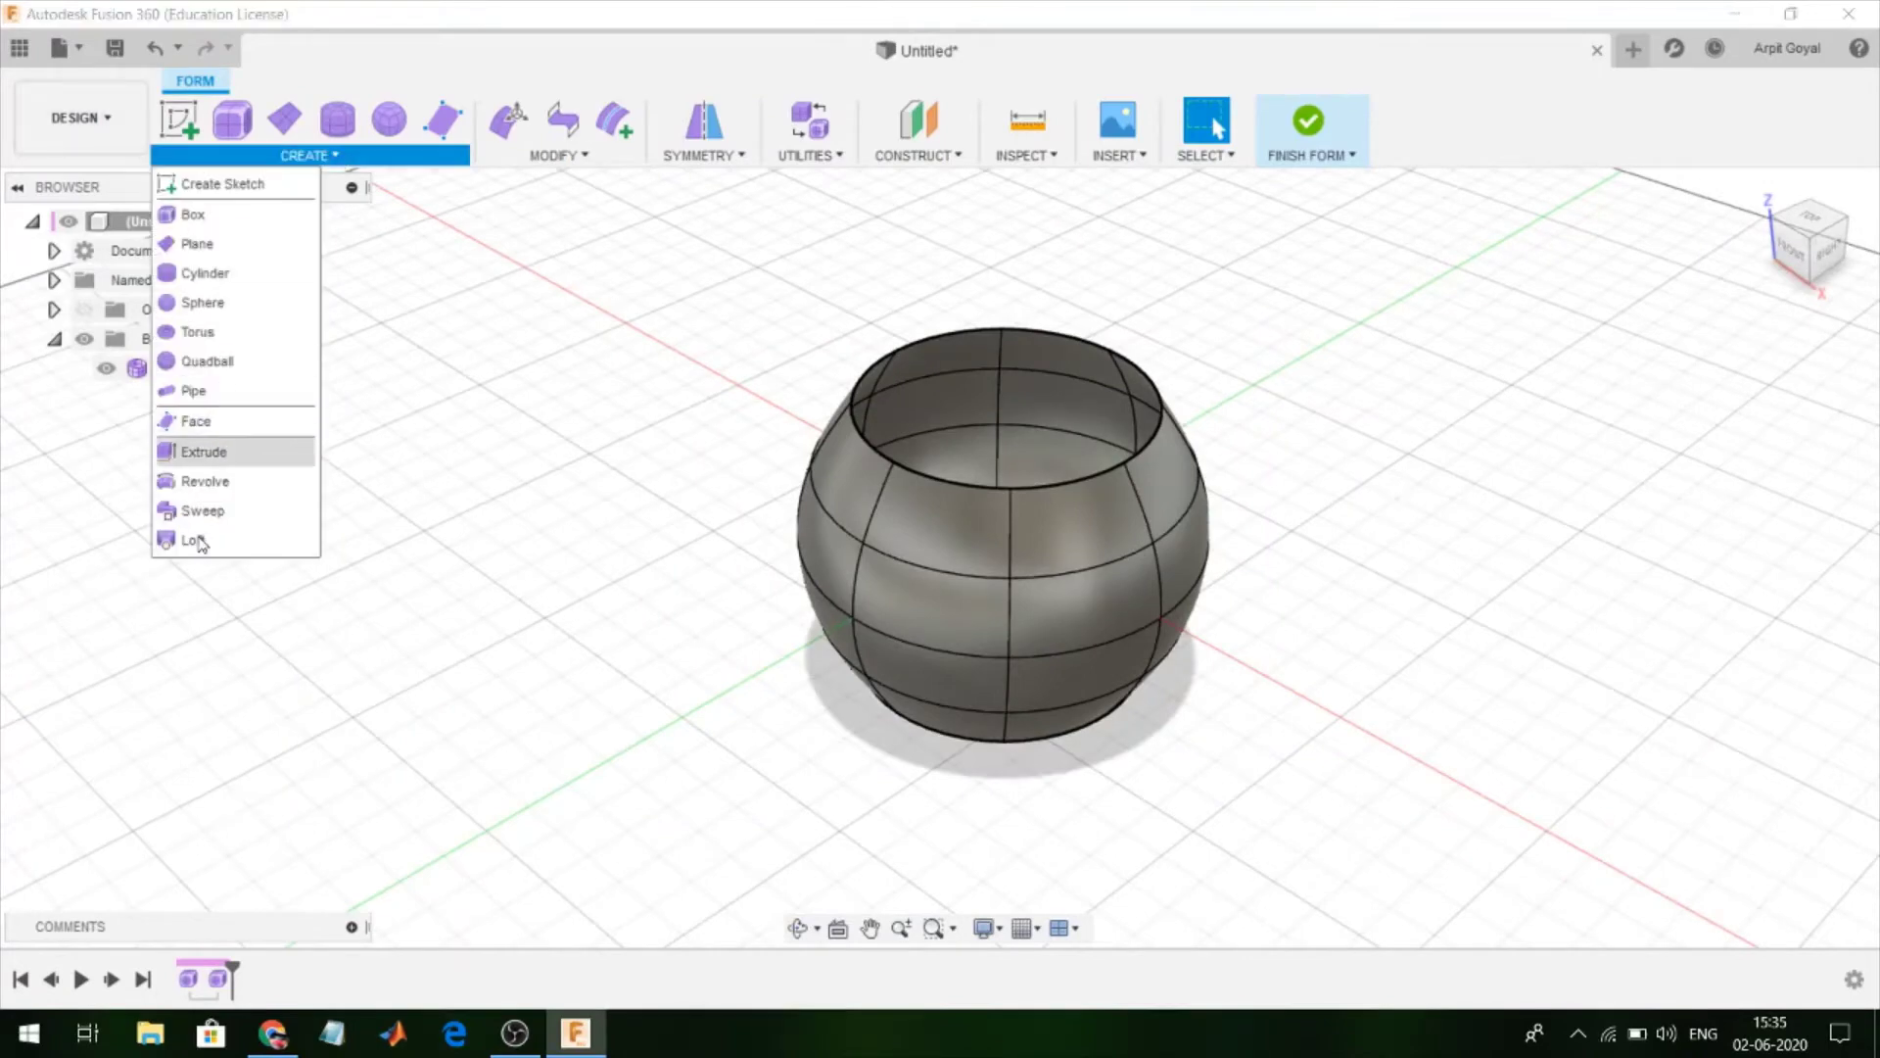
click(217, 391)
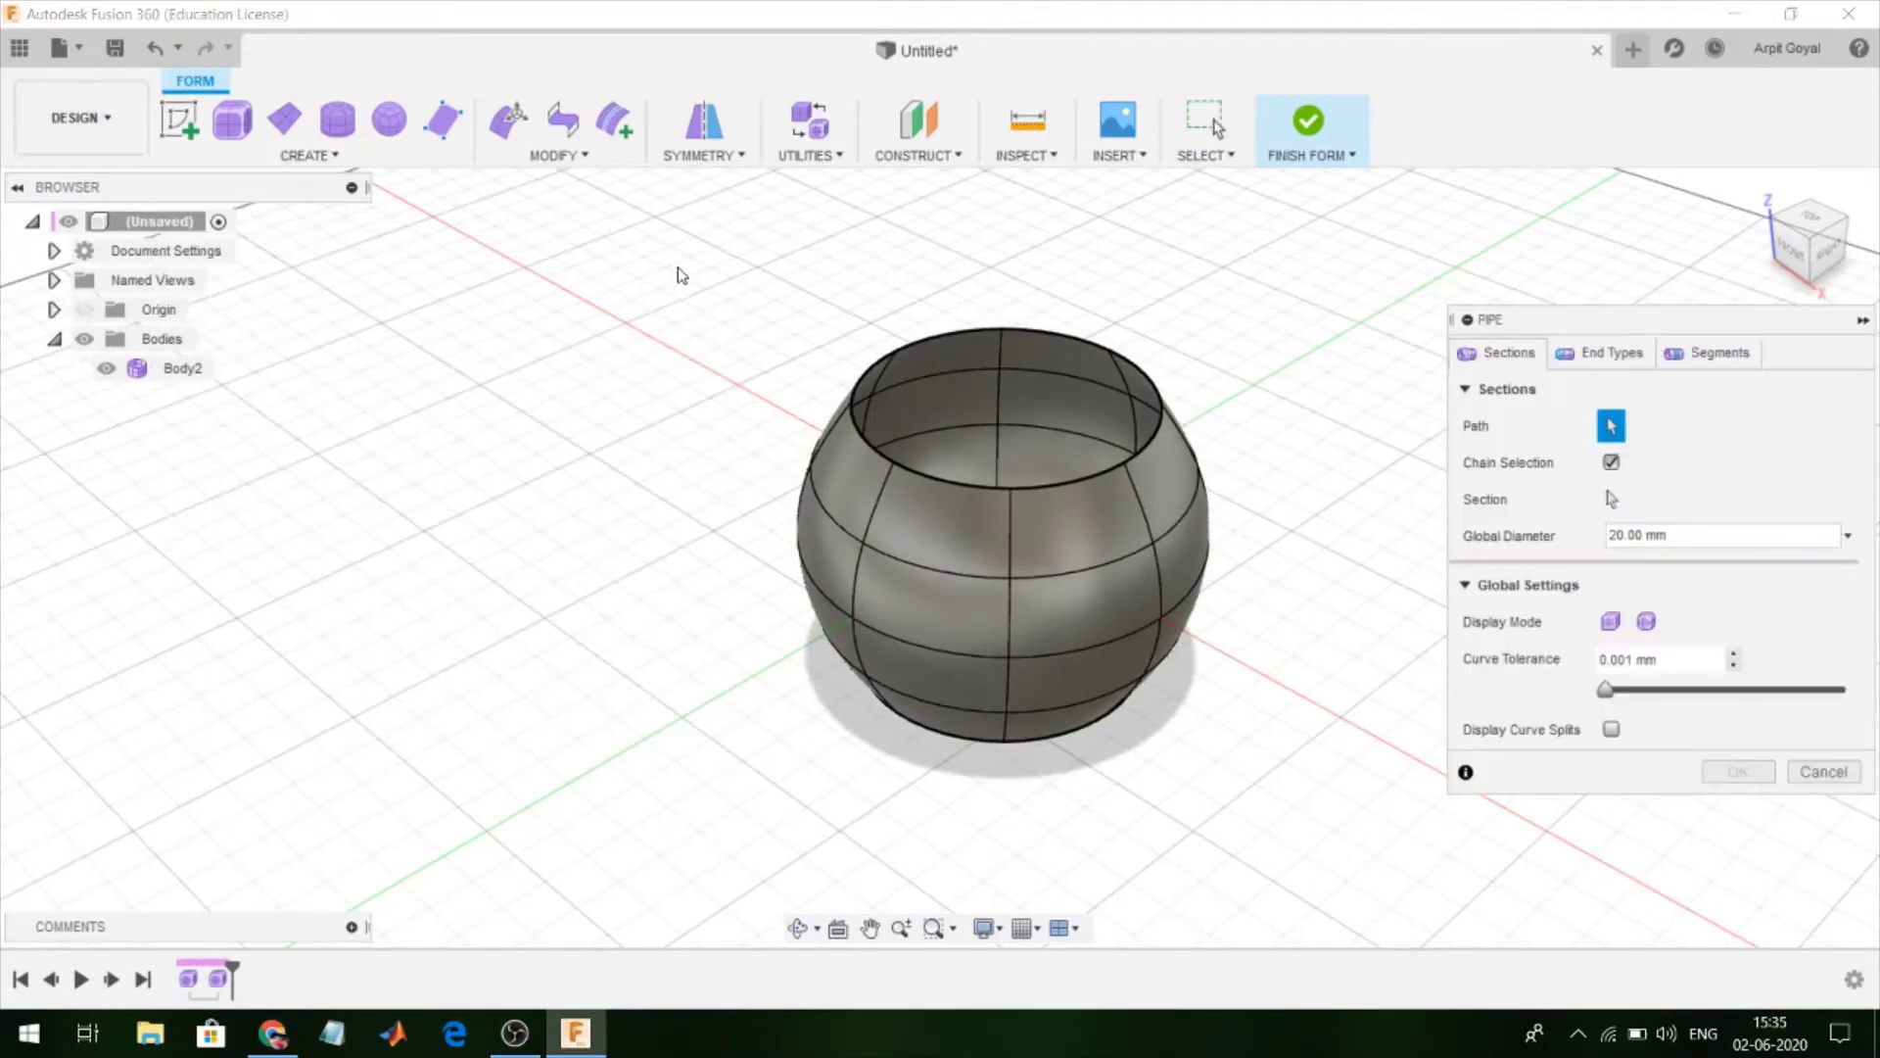
drag(683, 275, 1345, 800)
click(1640, 633)
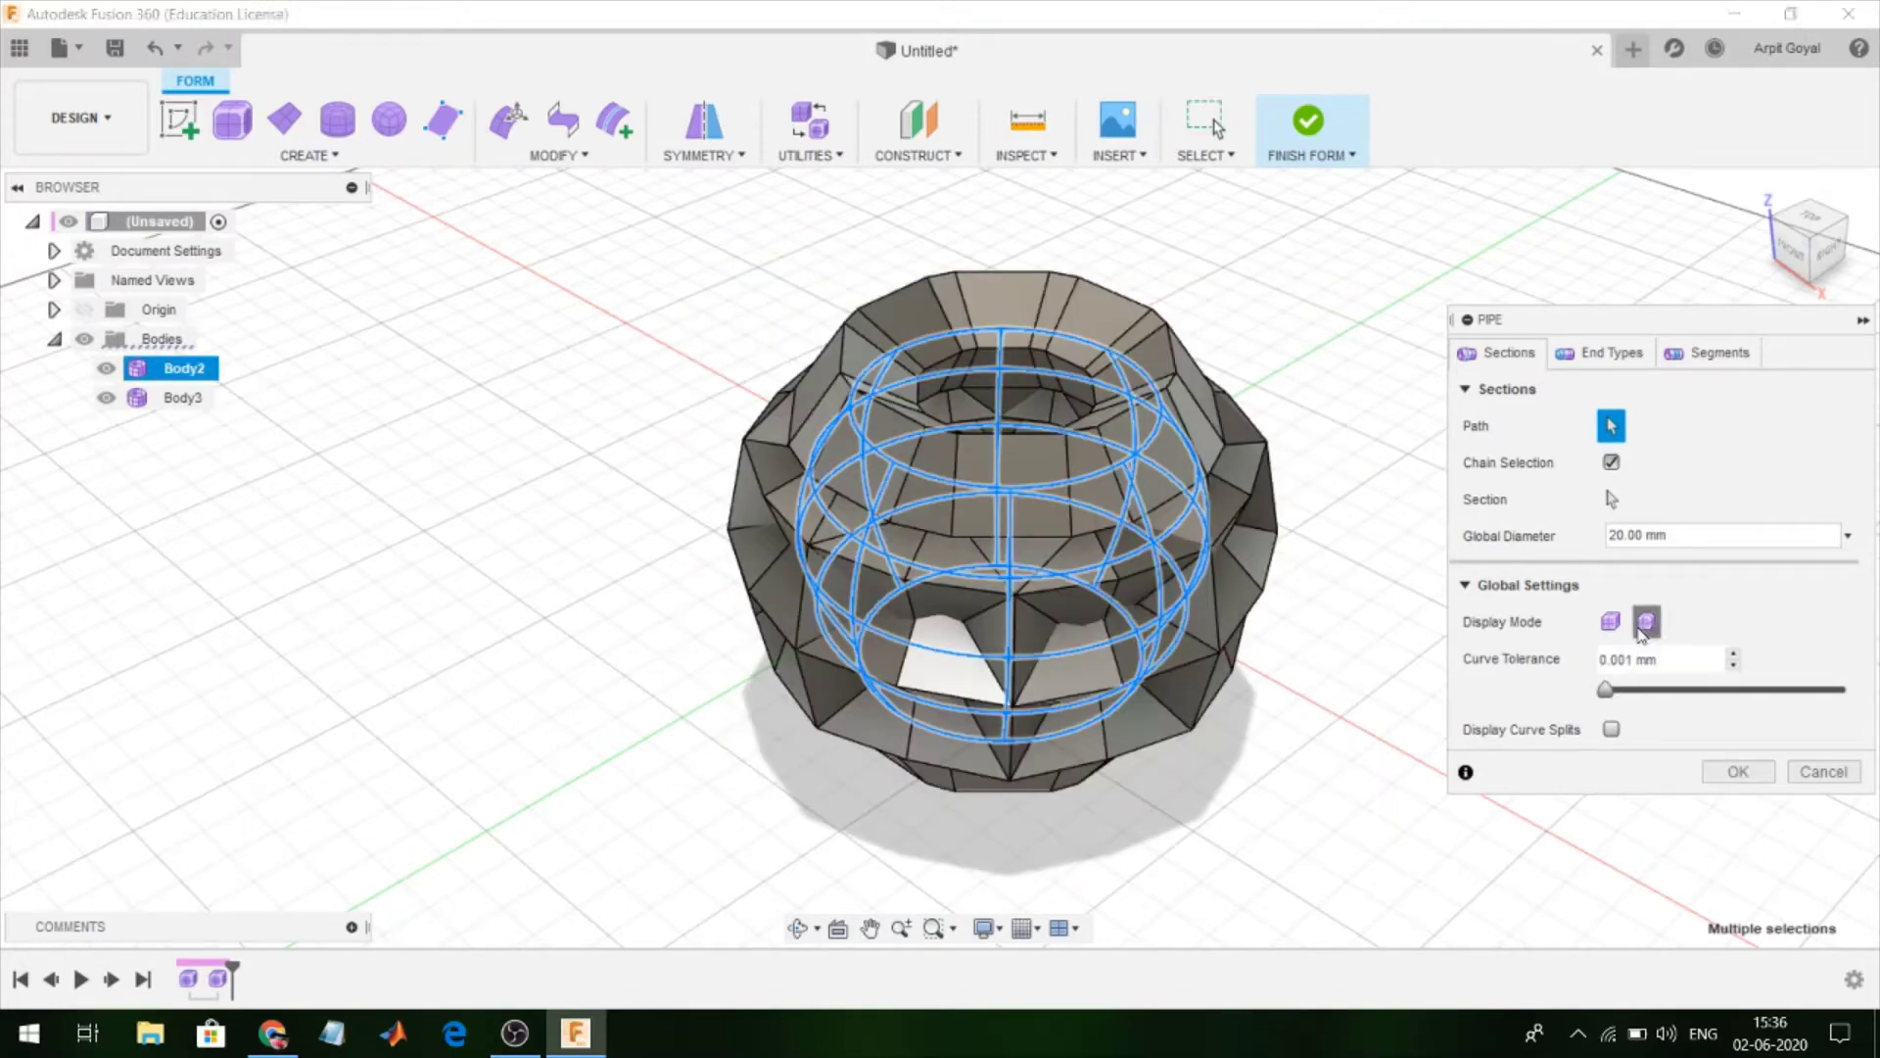
drag(1659, 534, 1709, 540)
text(3)
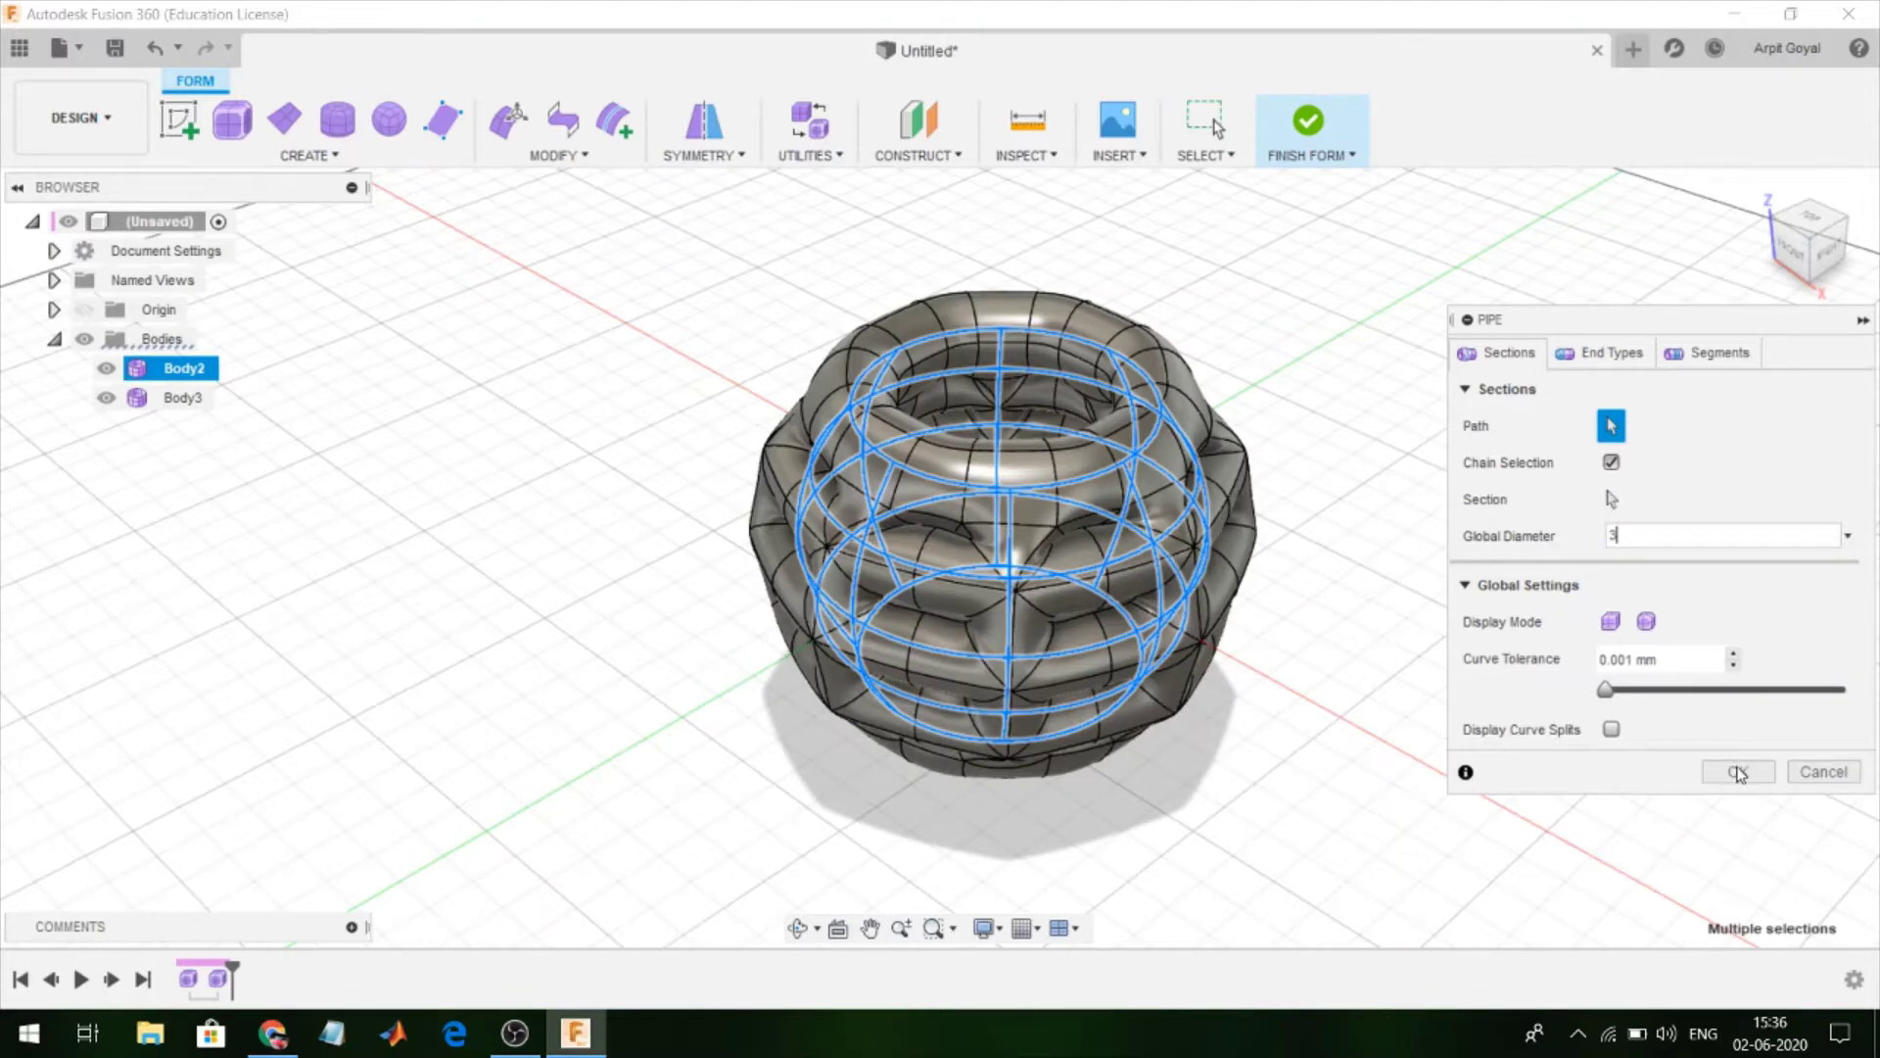
click(1738, 774)
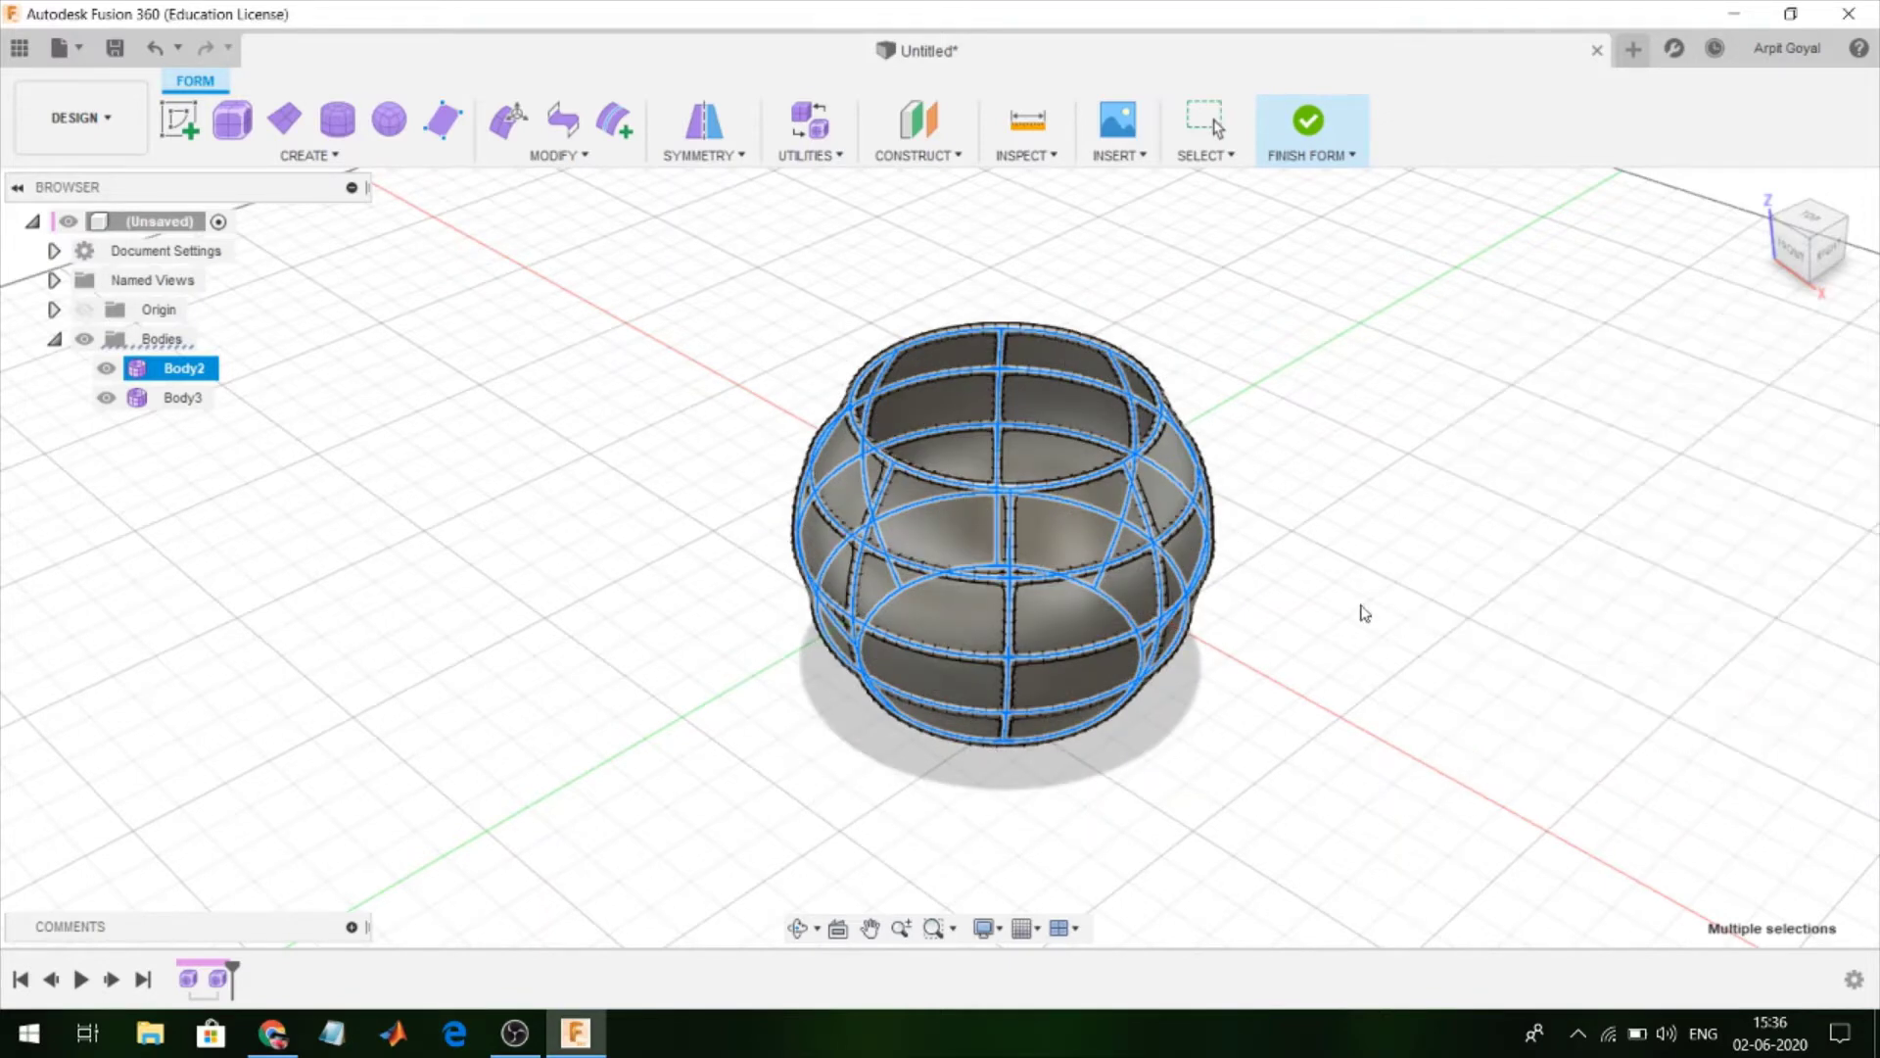
click(106, 369)
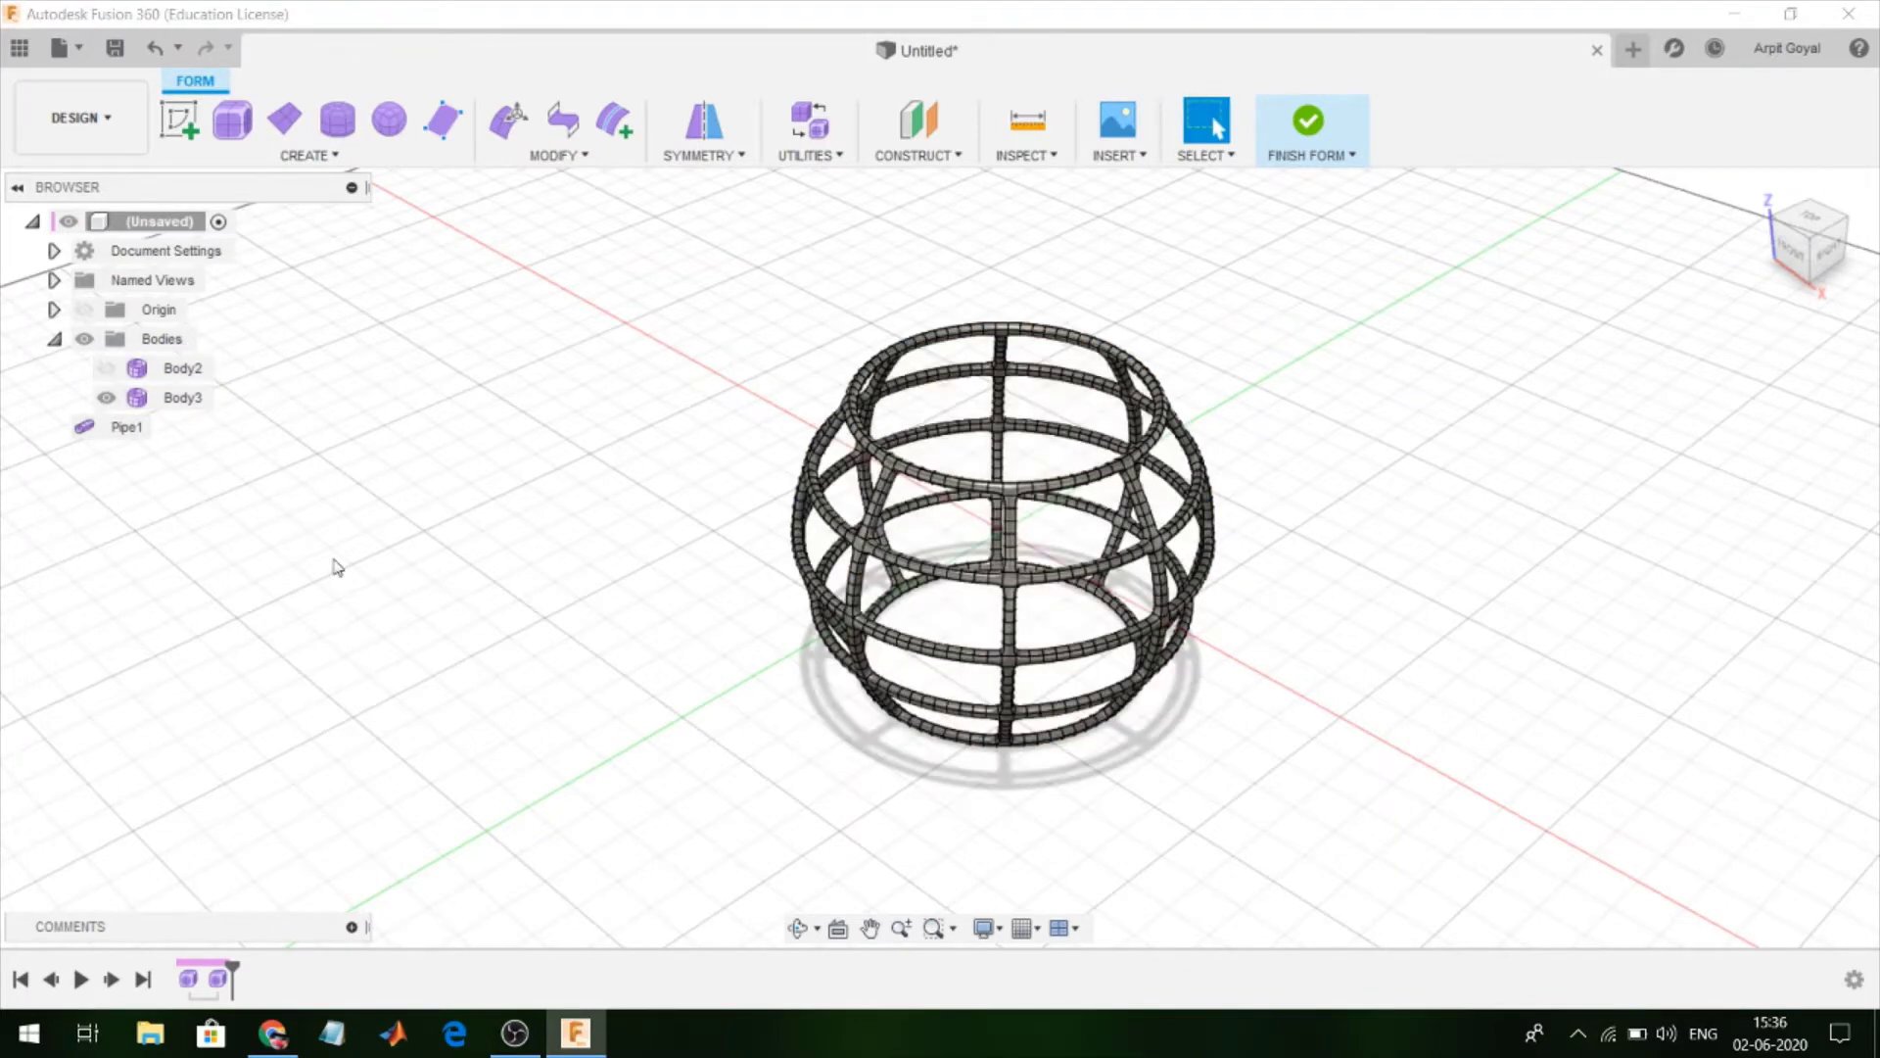
Delete the solid Body2 (1) pot body, show the boomerang Body1, and hide the pipe cage
mouse_move(340, 559)
shift+middle_down()
mouse_move(305, 497)
mouse_move(307, 538)
mouse_move(317, 509)
mouse_move(281, 532)
mouse_move(285, 516)
shift+middle_up()
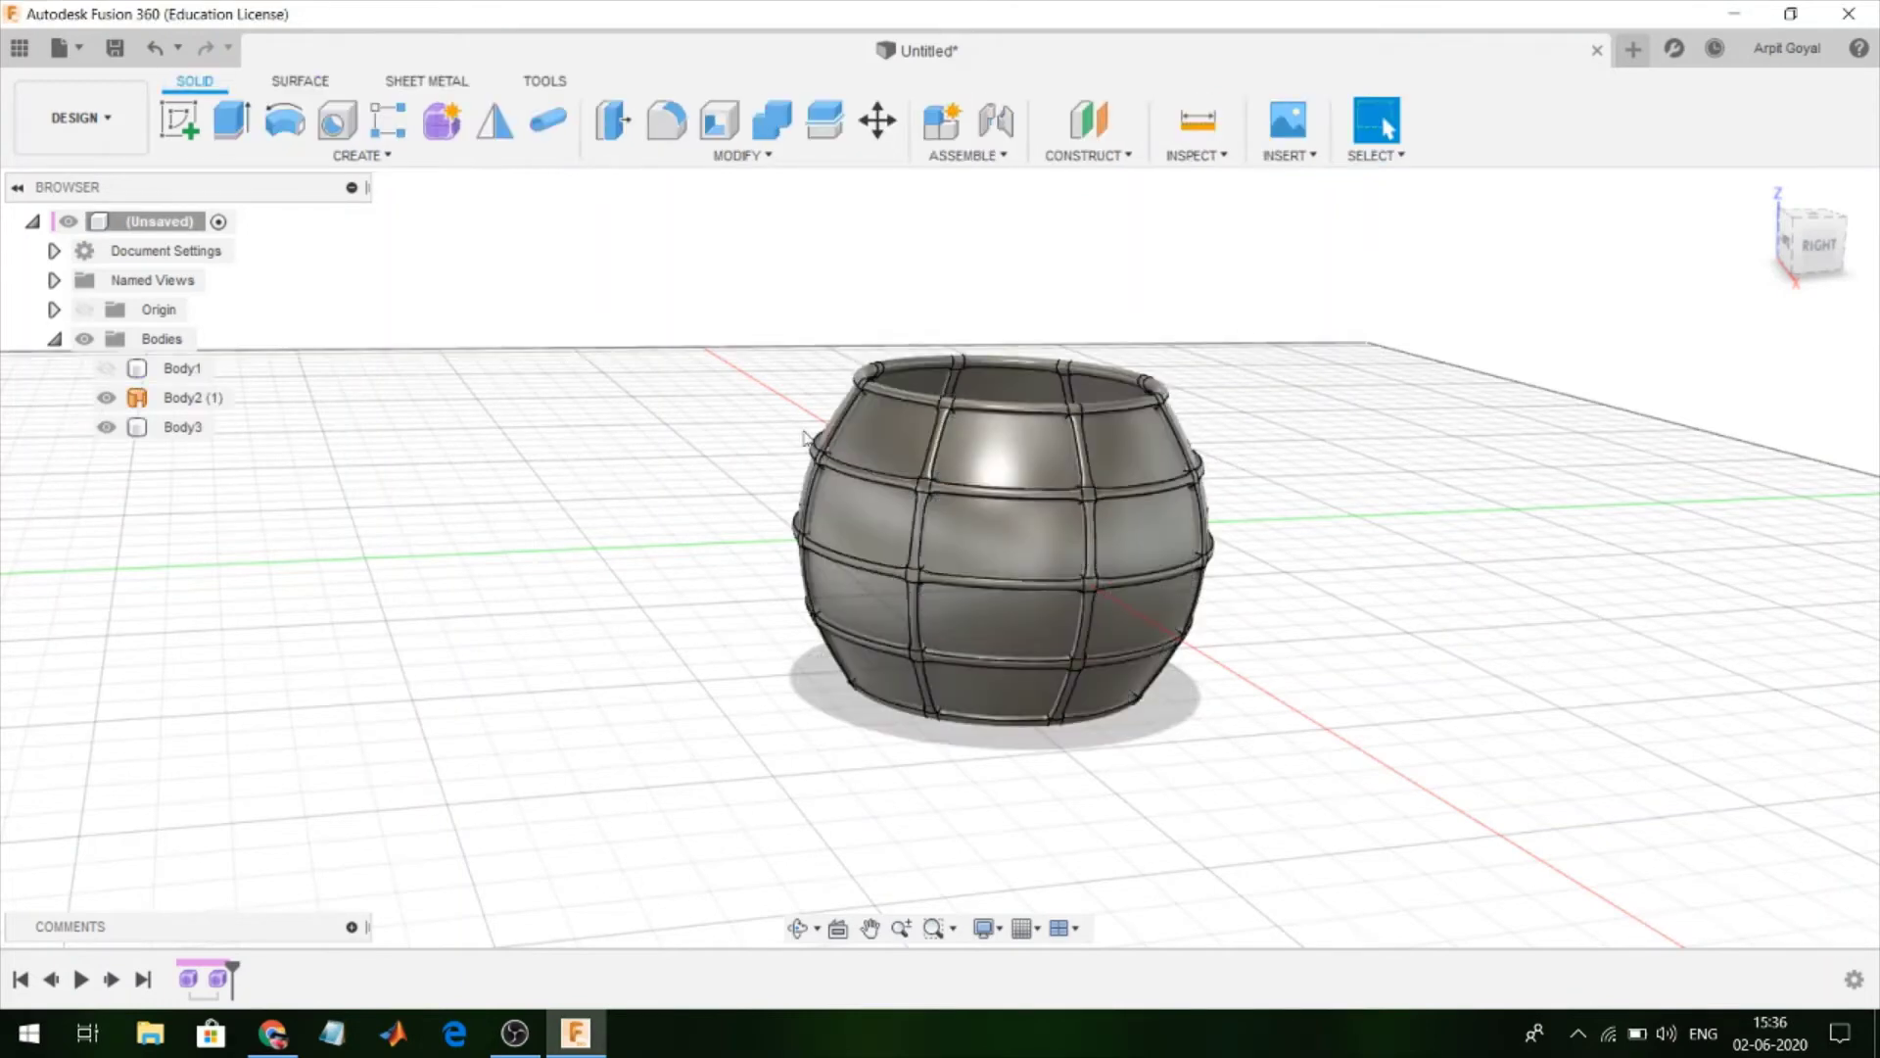
click(182, 368)
click(105, 367)
click(106, 396)
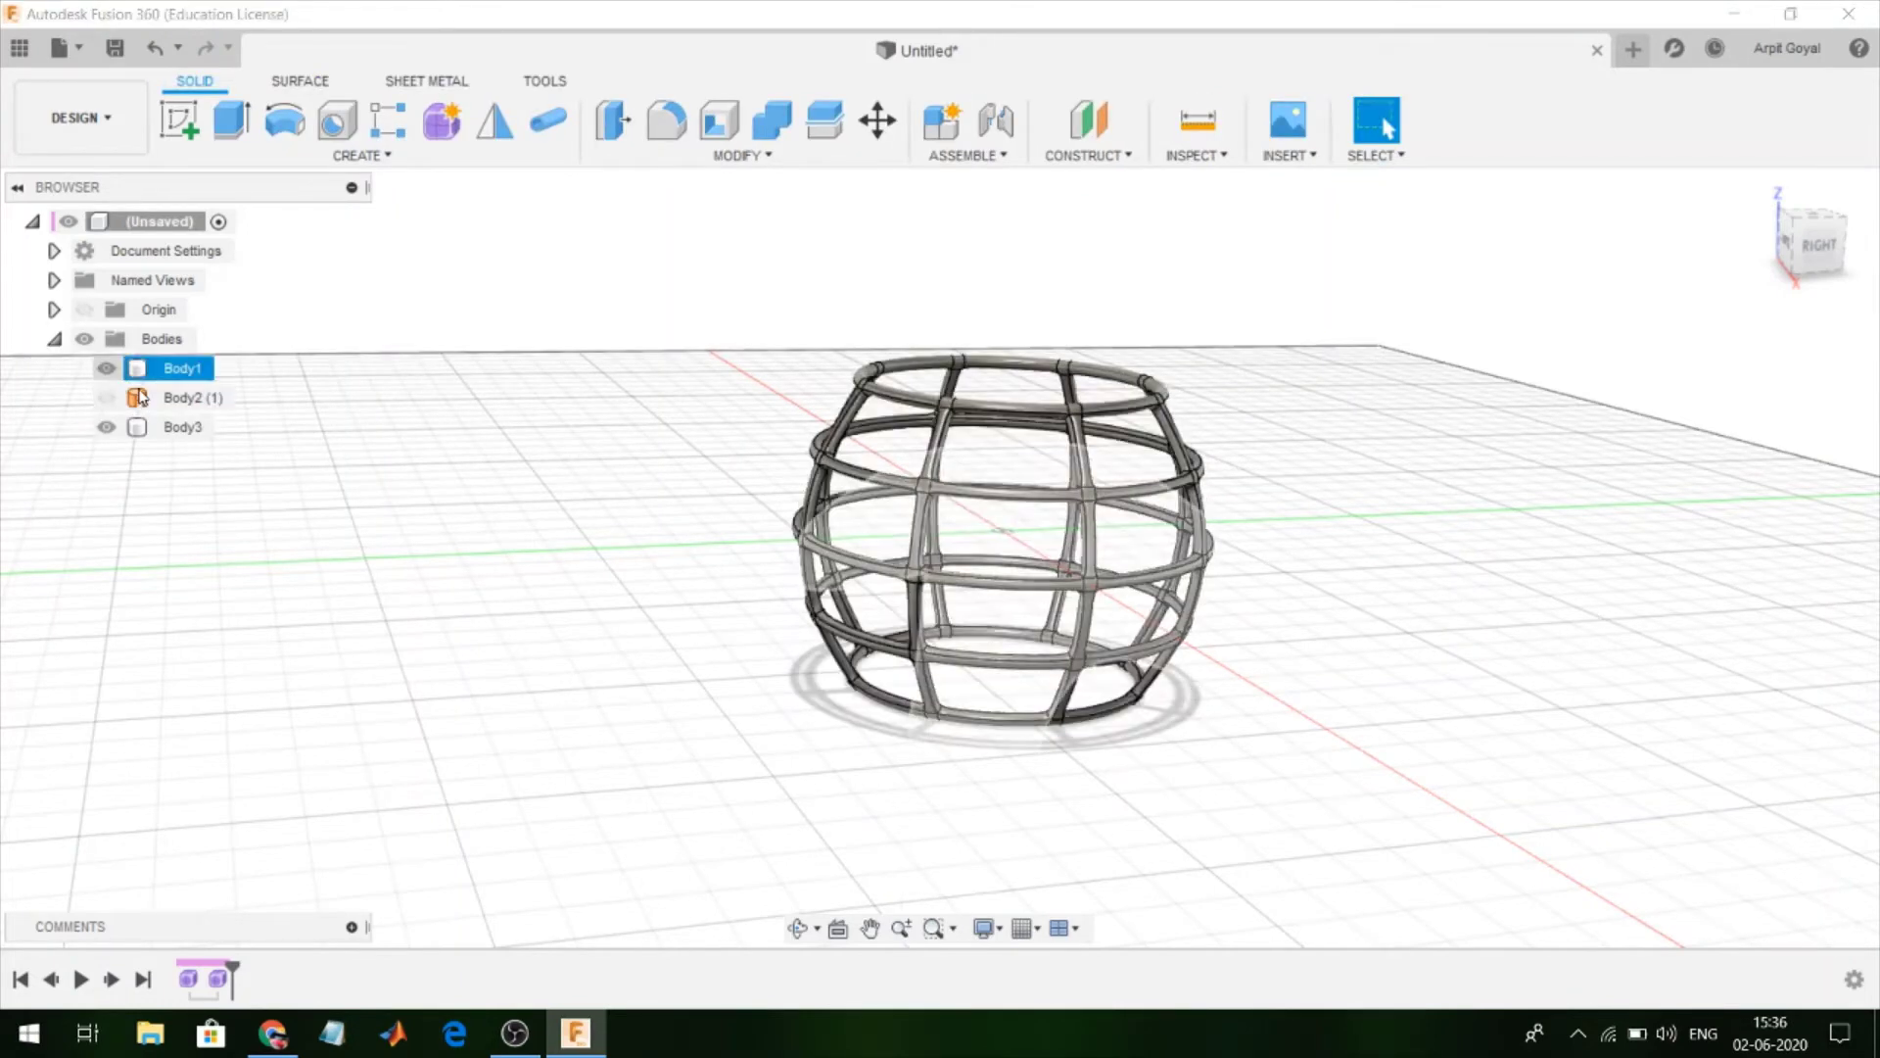
click(140, 397)
right_click(157, 396)
click(215, 688)
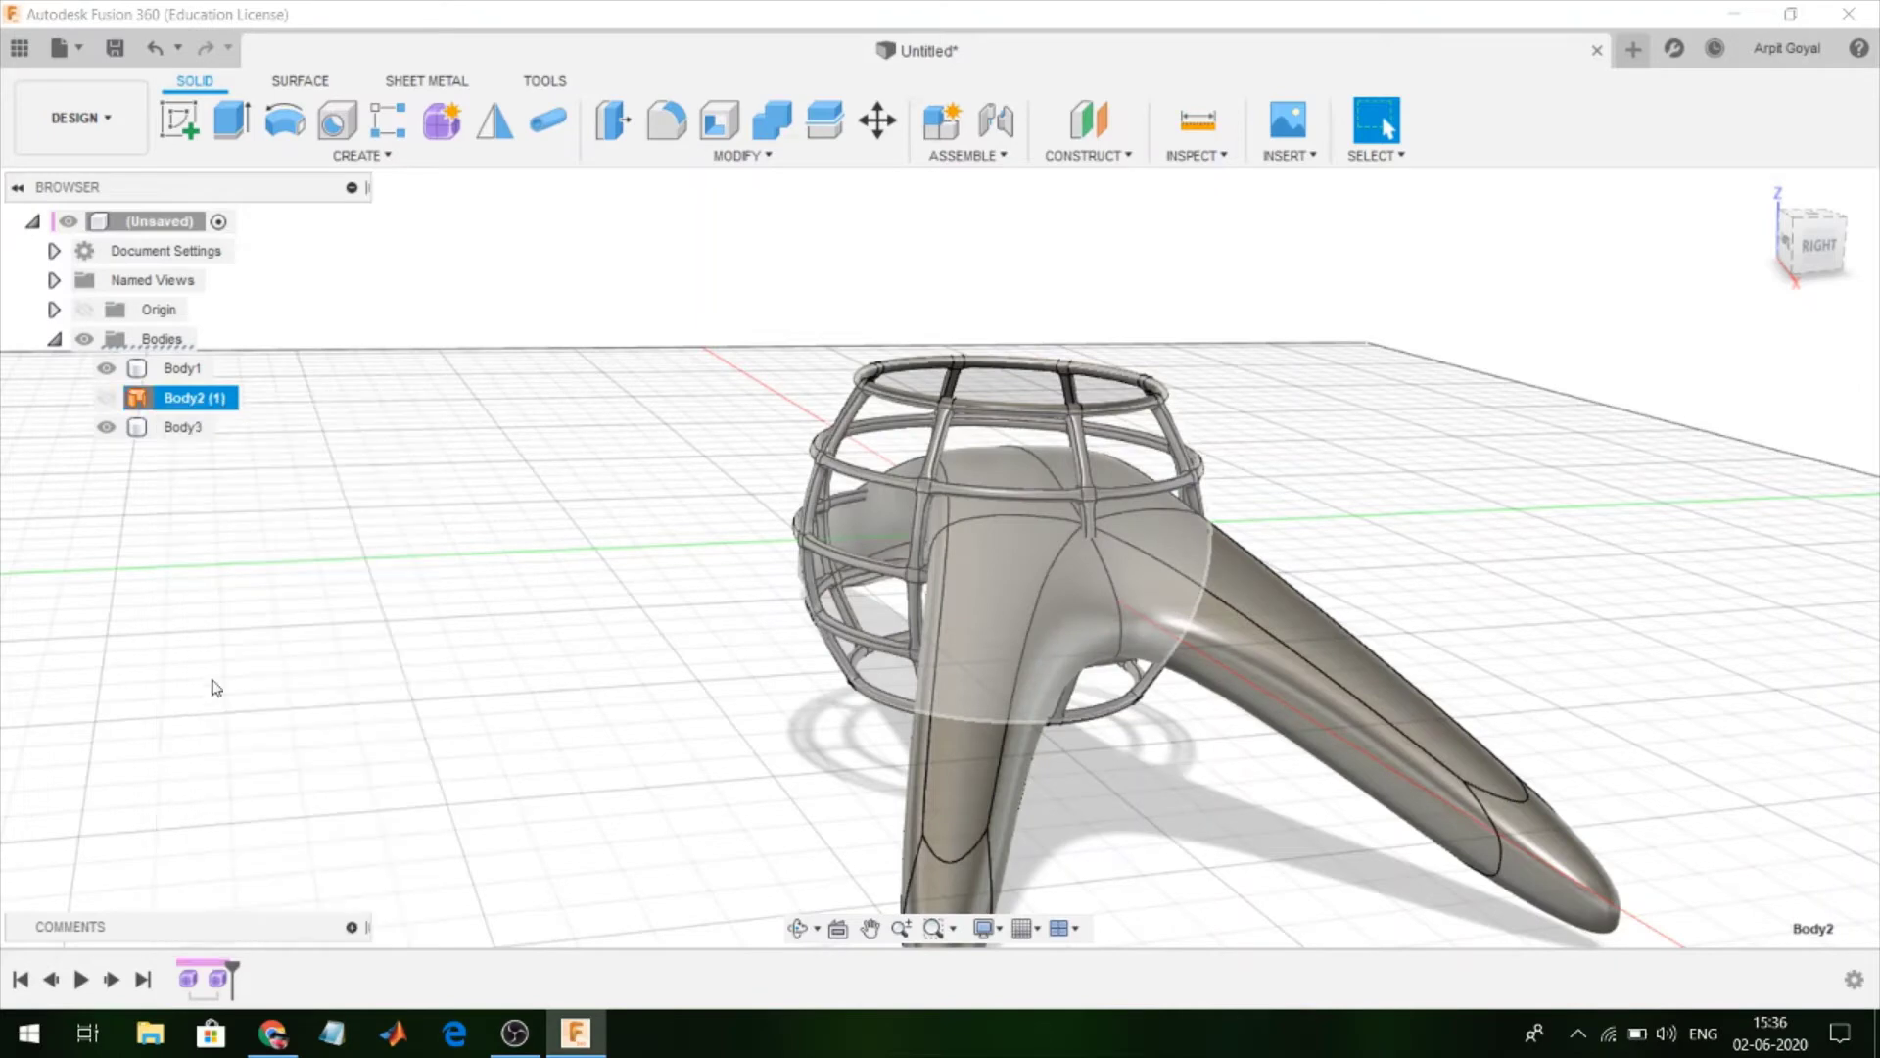
click(111, 376)
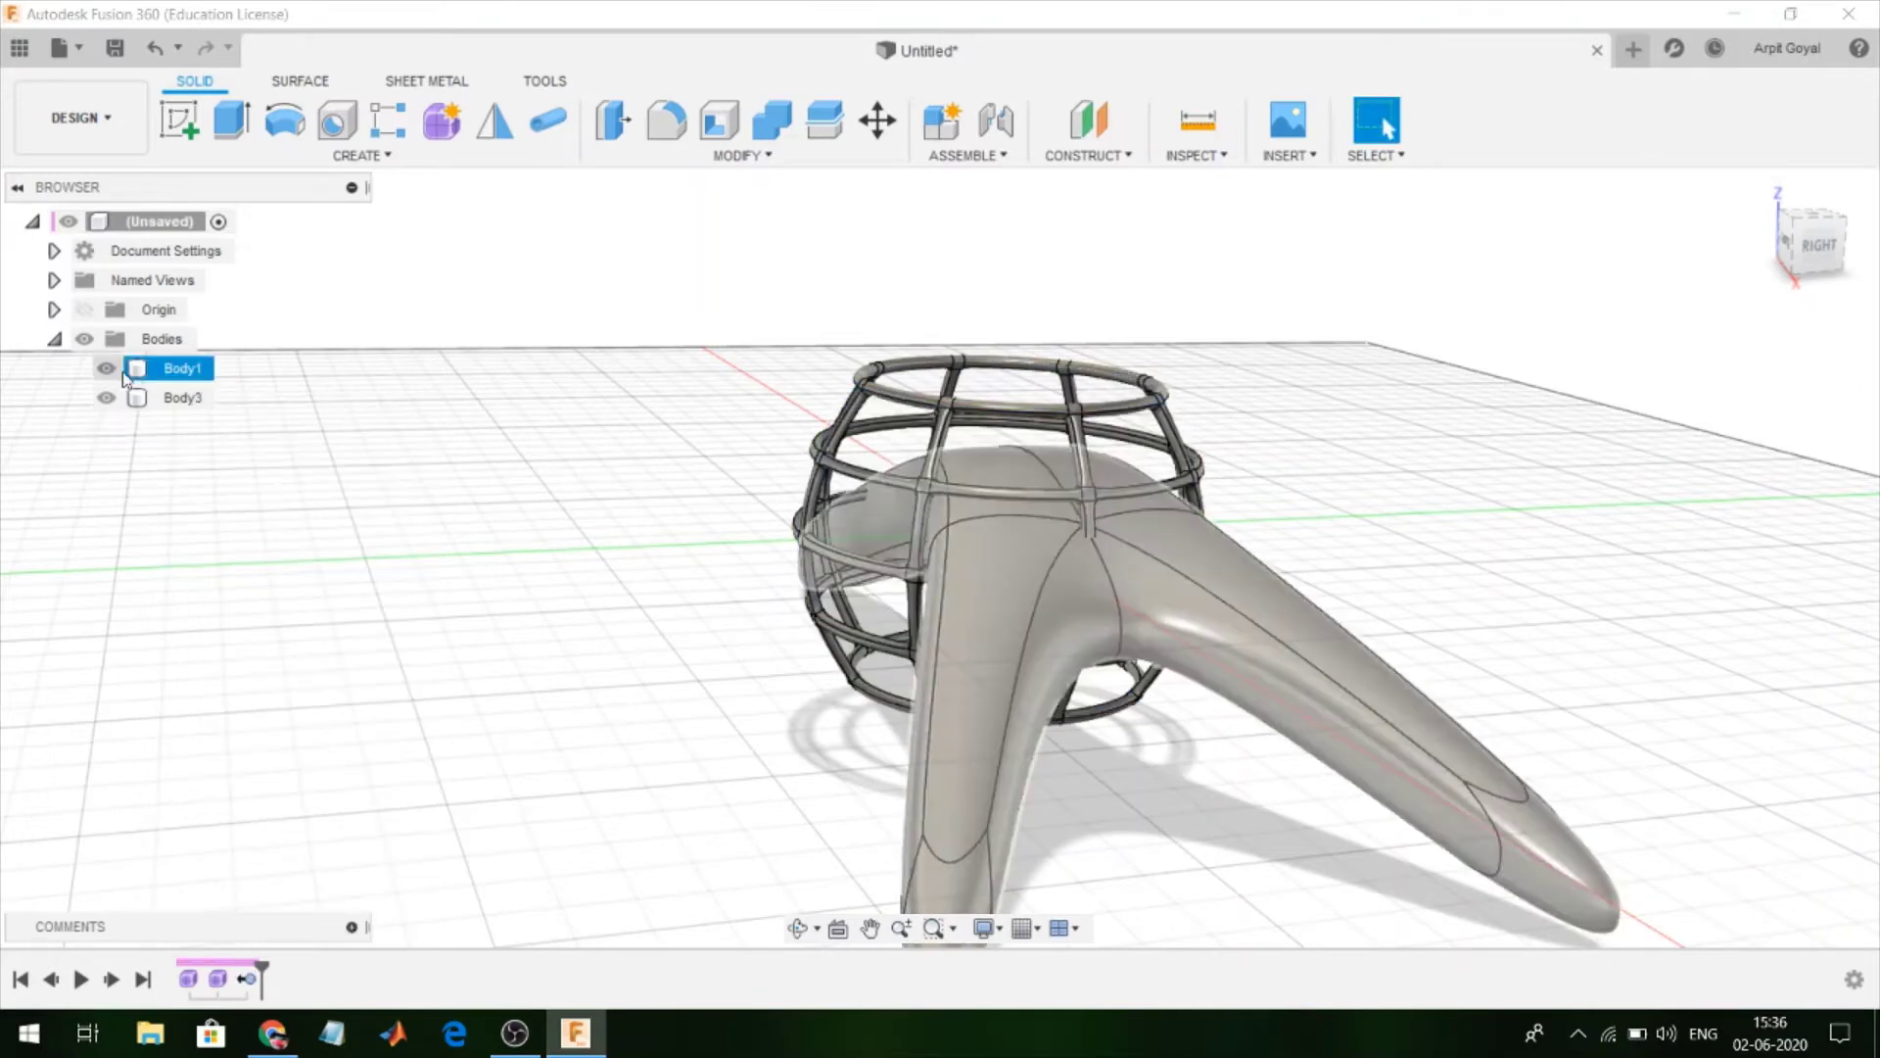
click(106, 397)
mouse_move(378, 524)
middle_down()
mouse_move(476, 530)
mouse_move(421, 490)
mouse_move(562, 524)
mouse_move(557, 501)
middle_up()
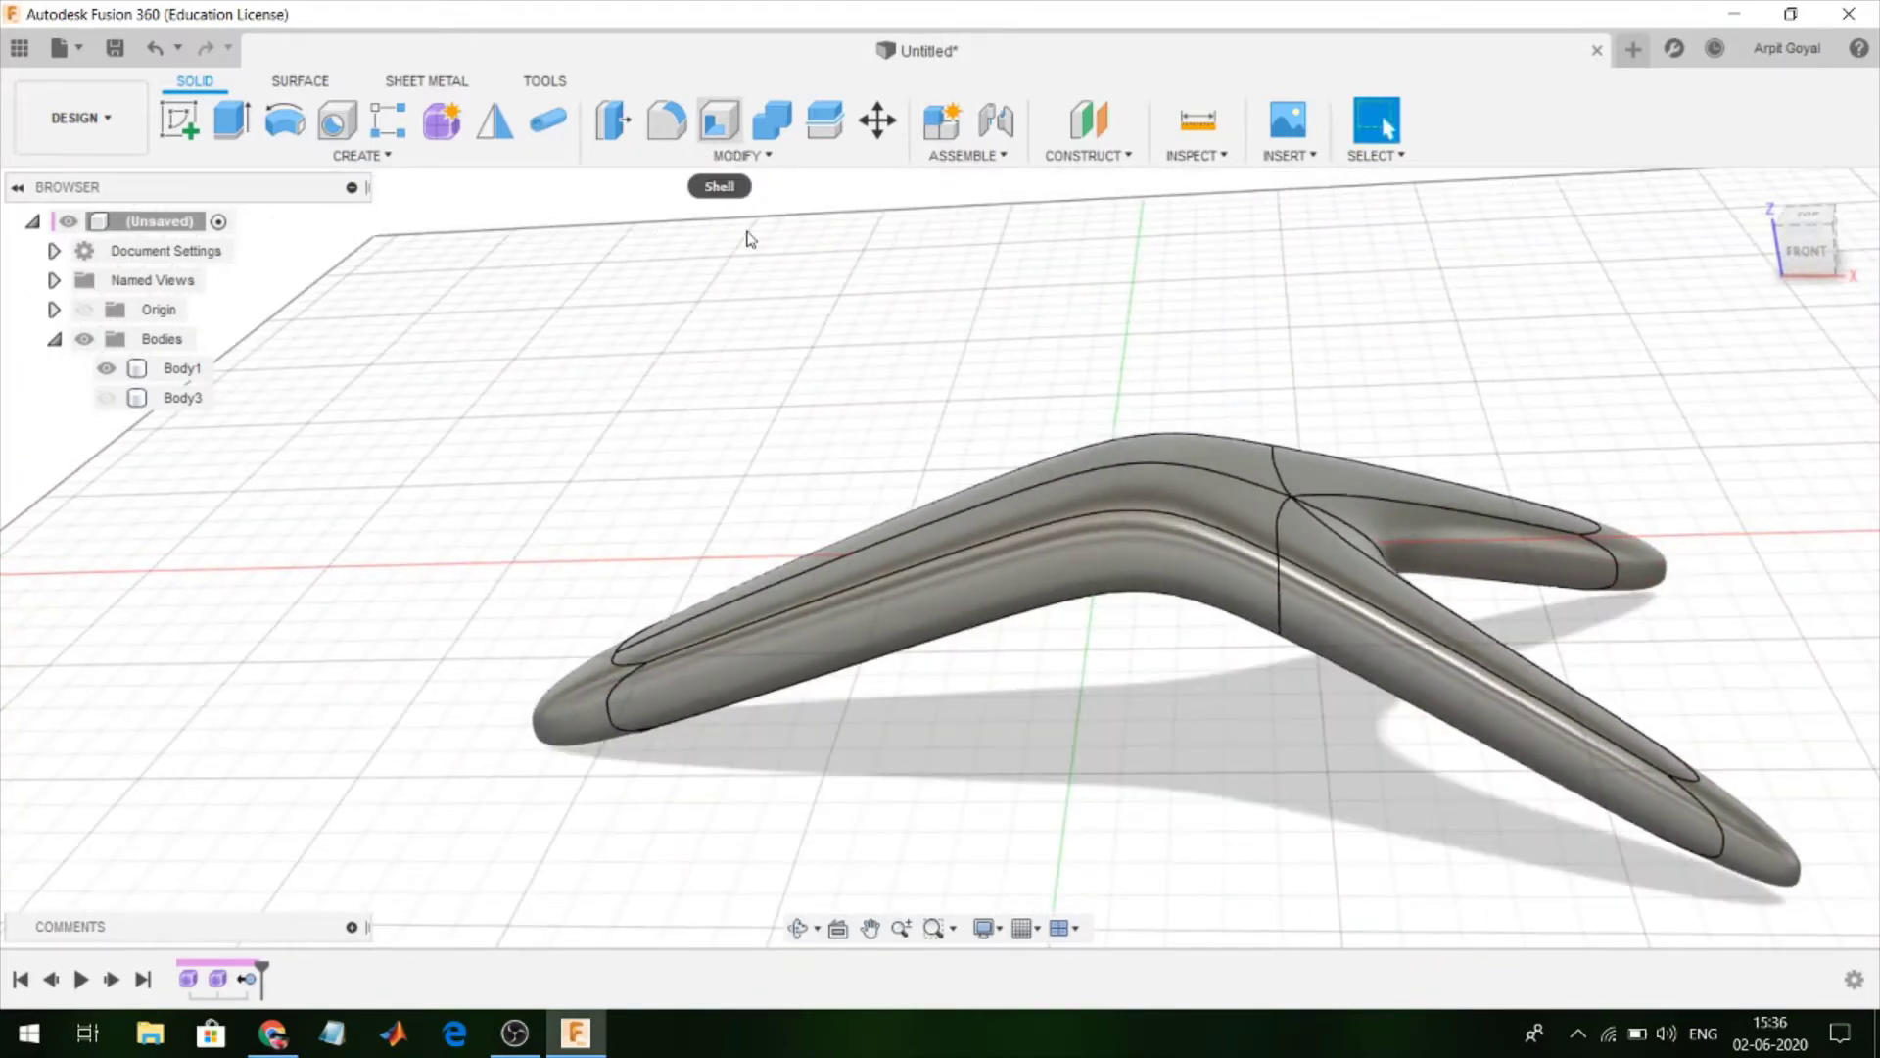
Scale the boomerang body uniformly to 0.592, then hide it
click(742, 155)
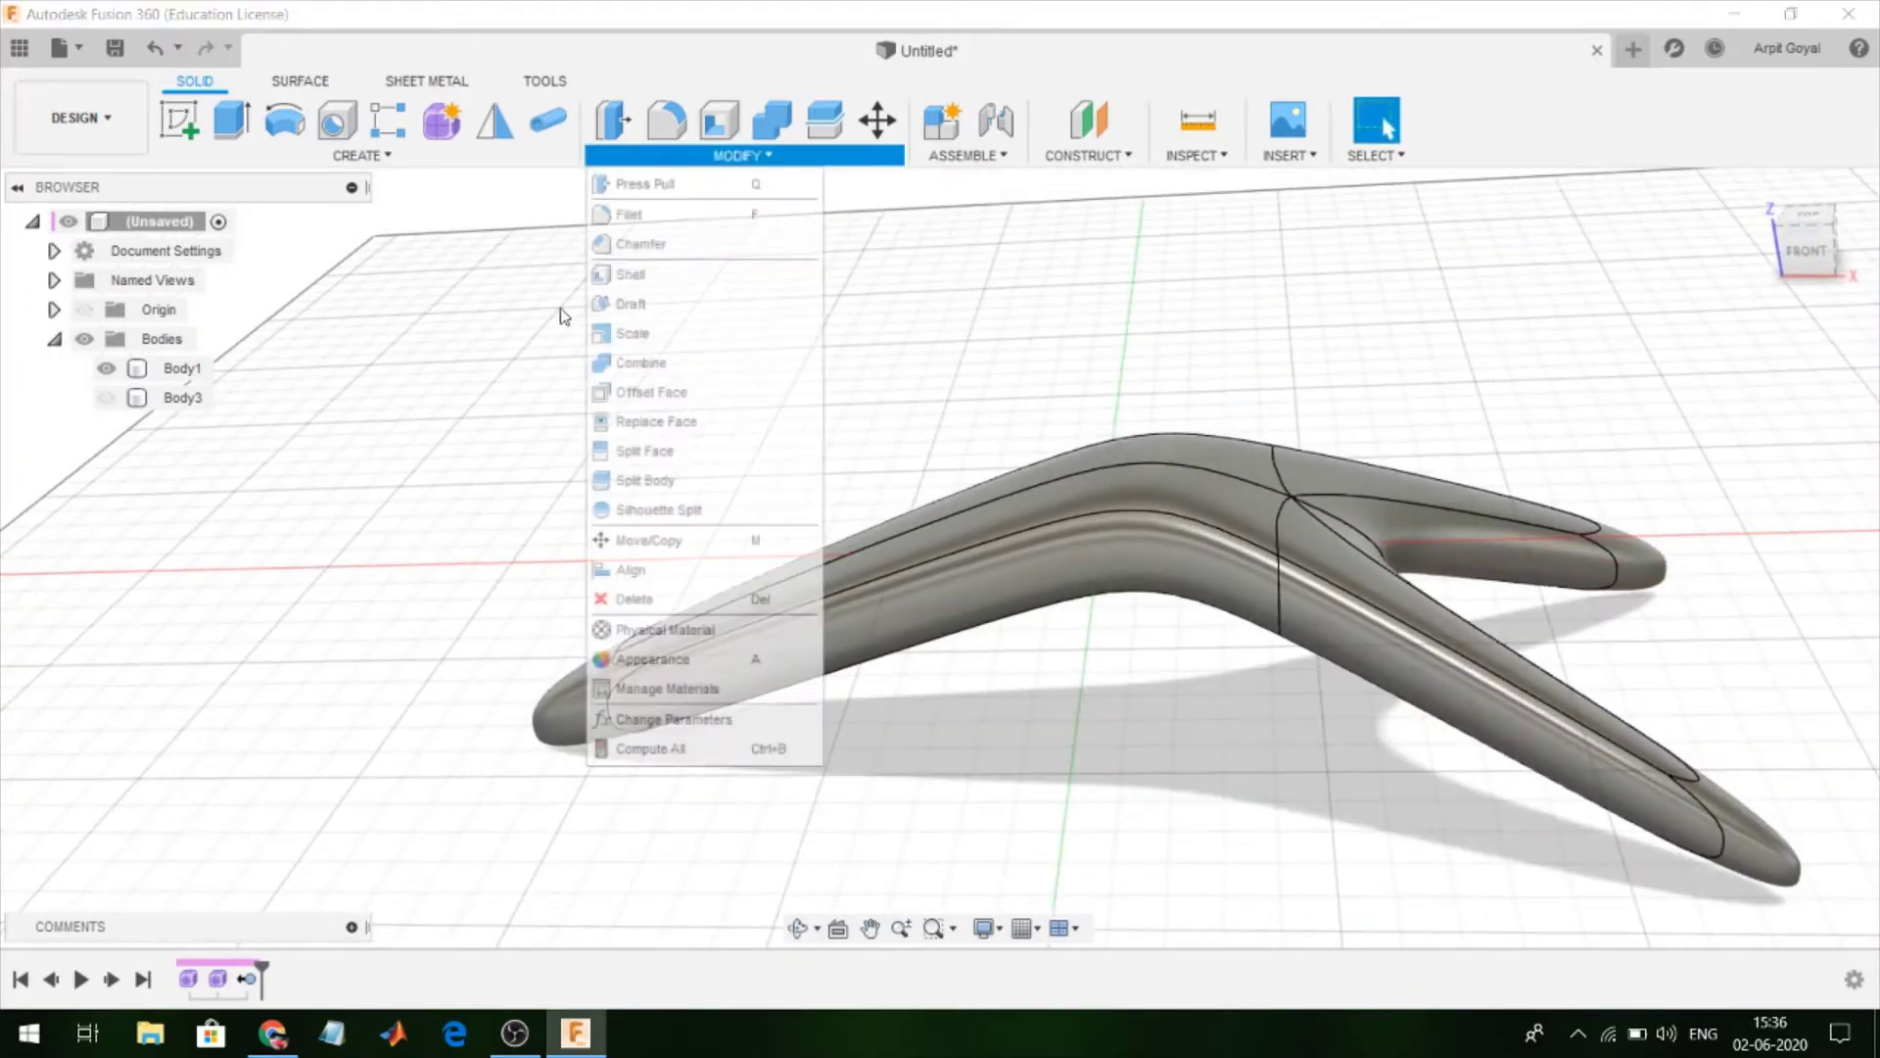
click(725, 341)
click(876, 485)
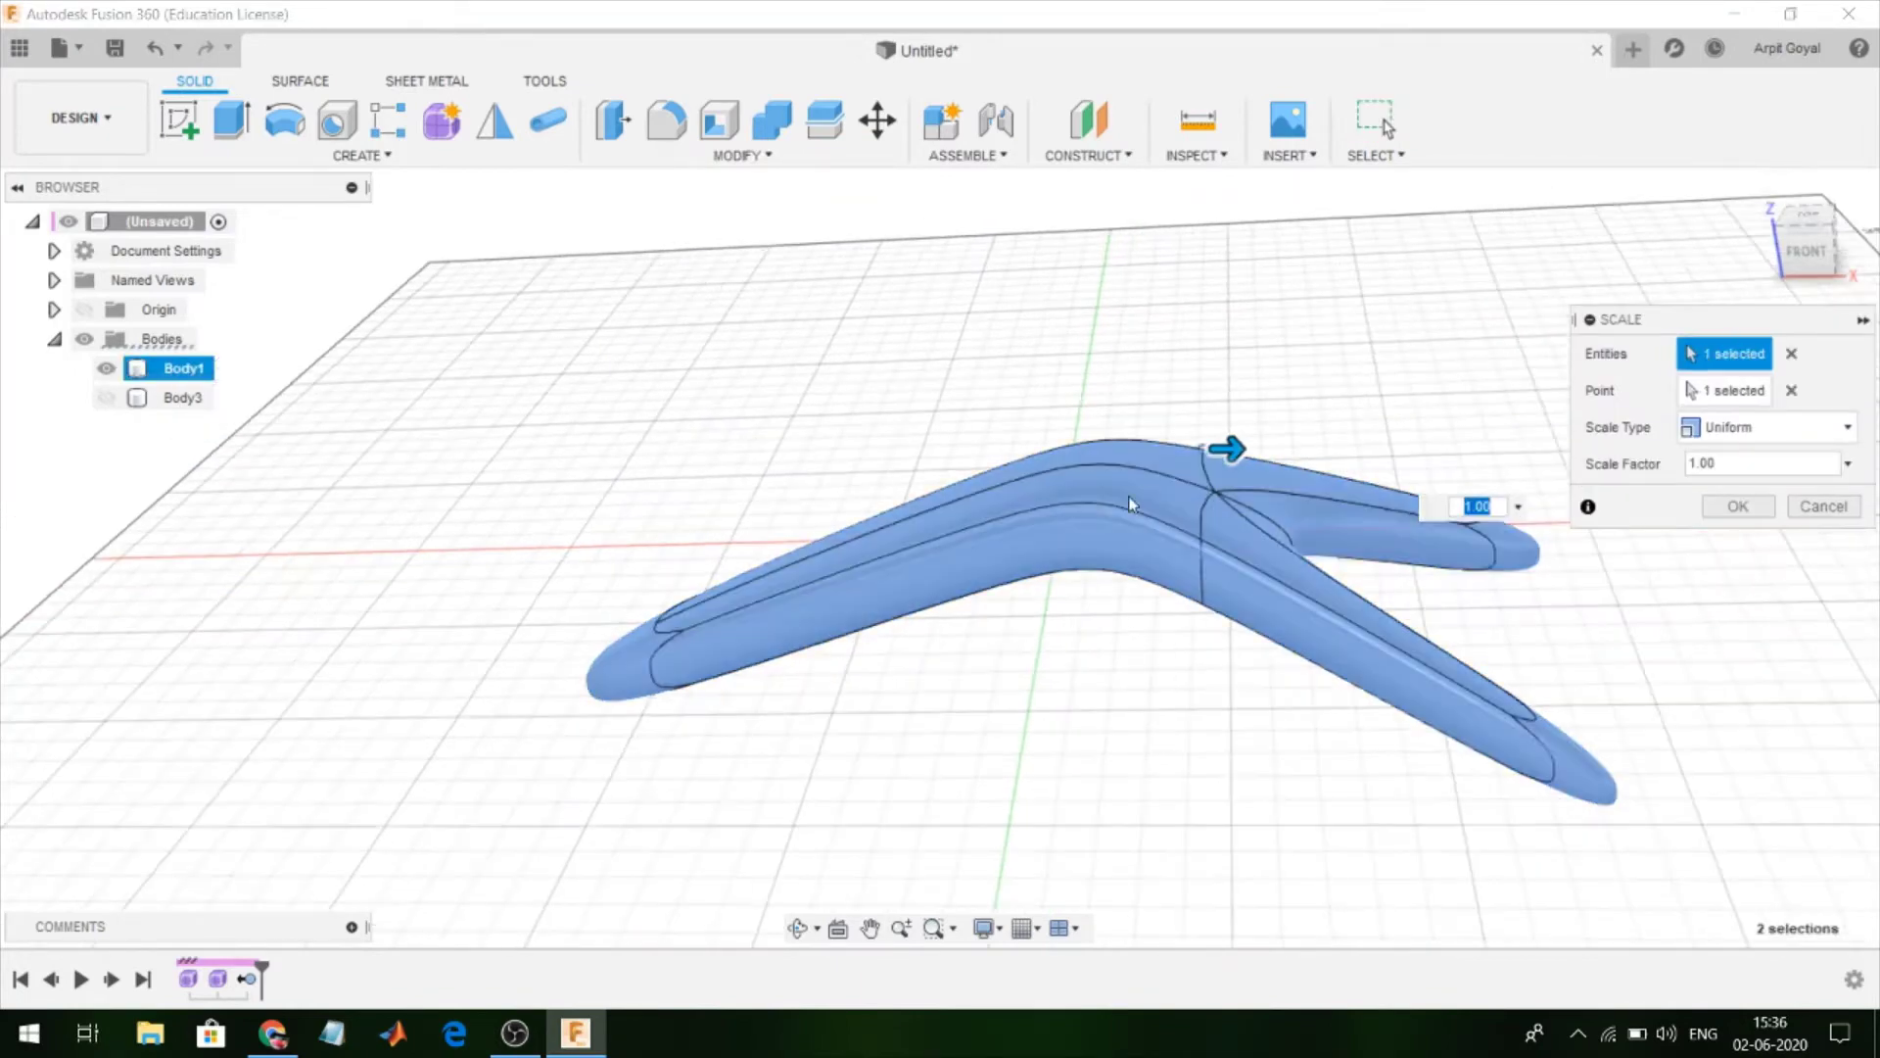
drag(1224, 448, 1199, 459)
click(106, 399)
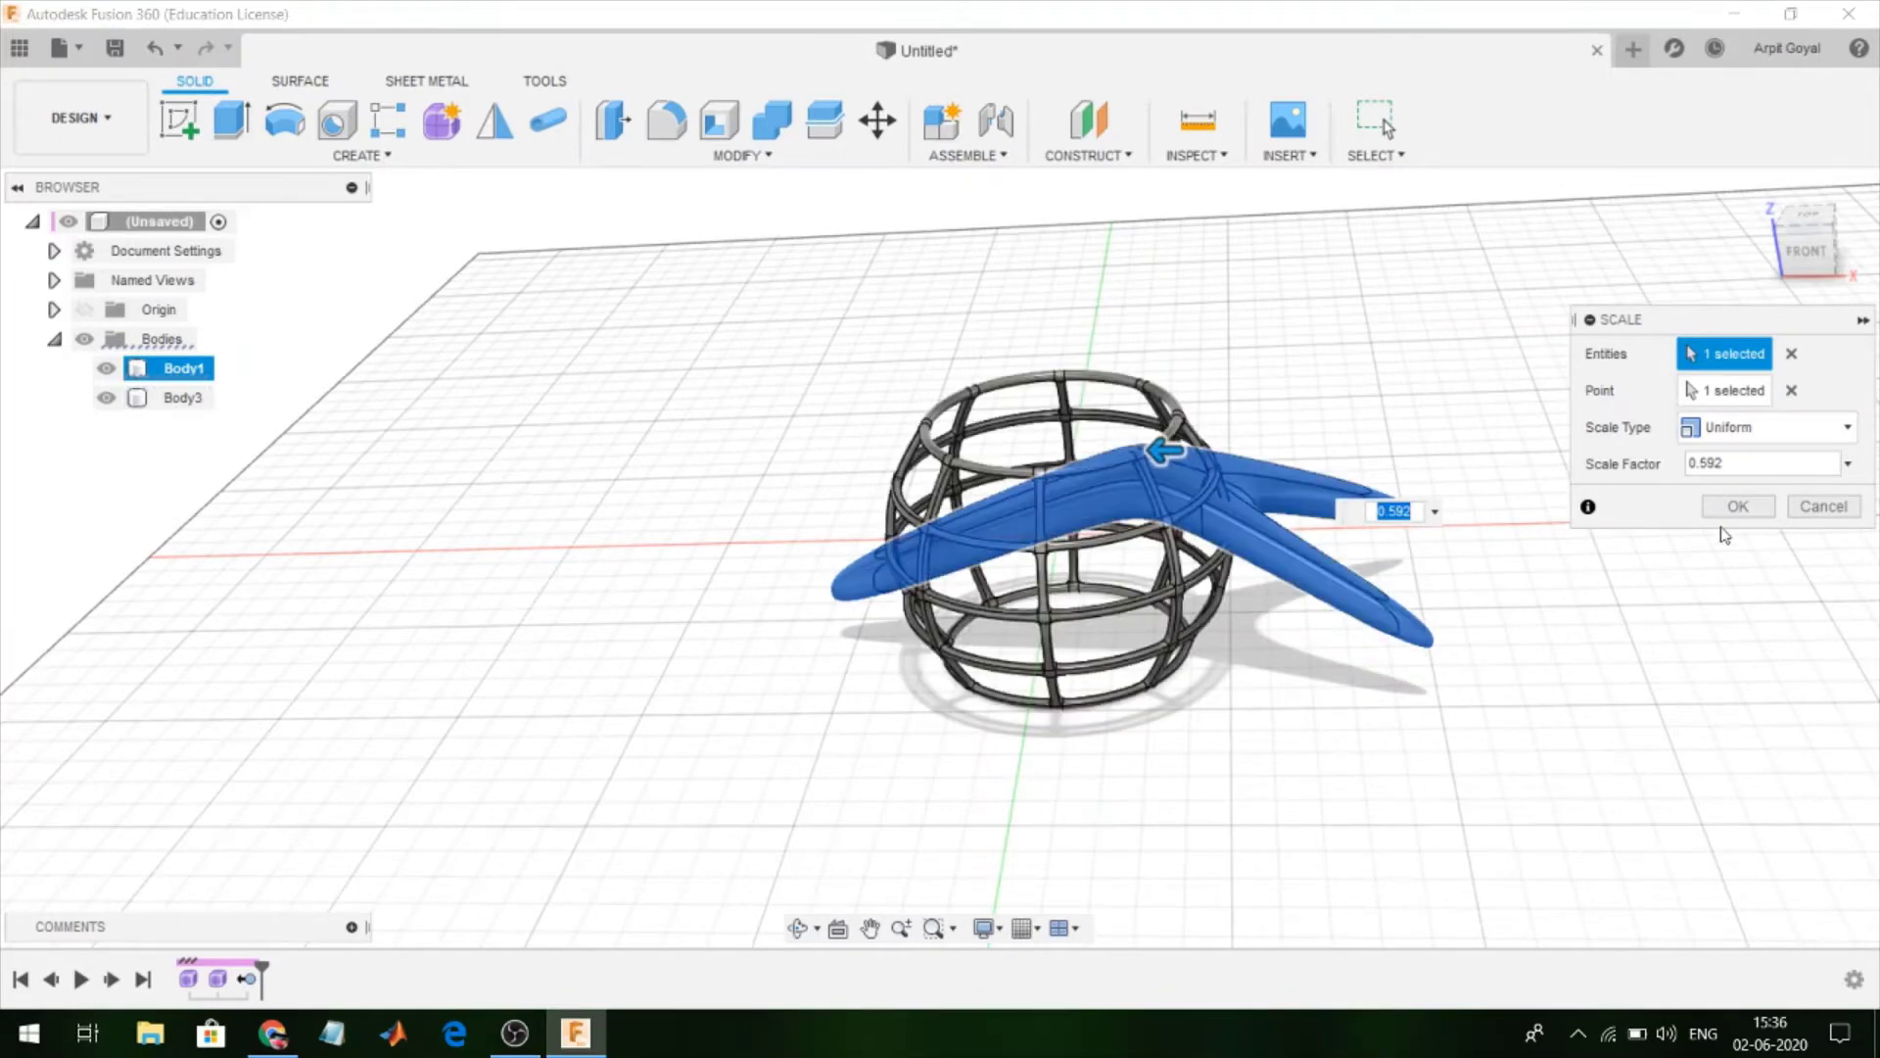
click(1736, 506)
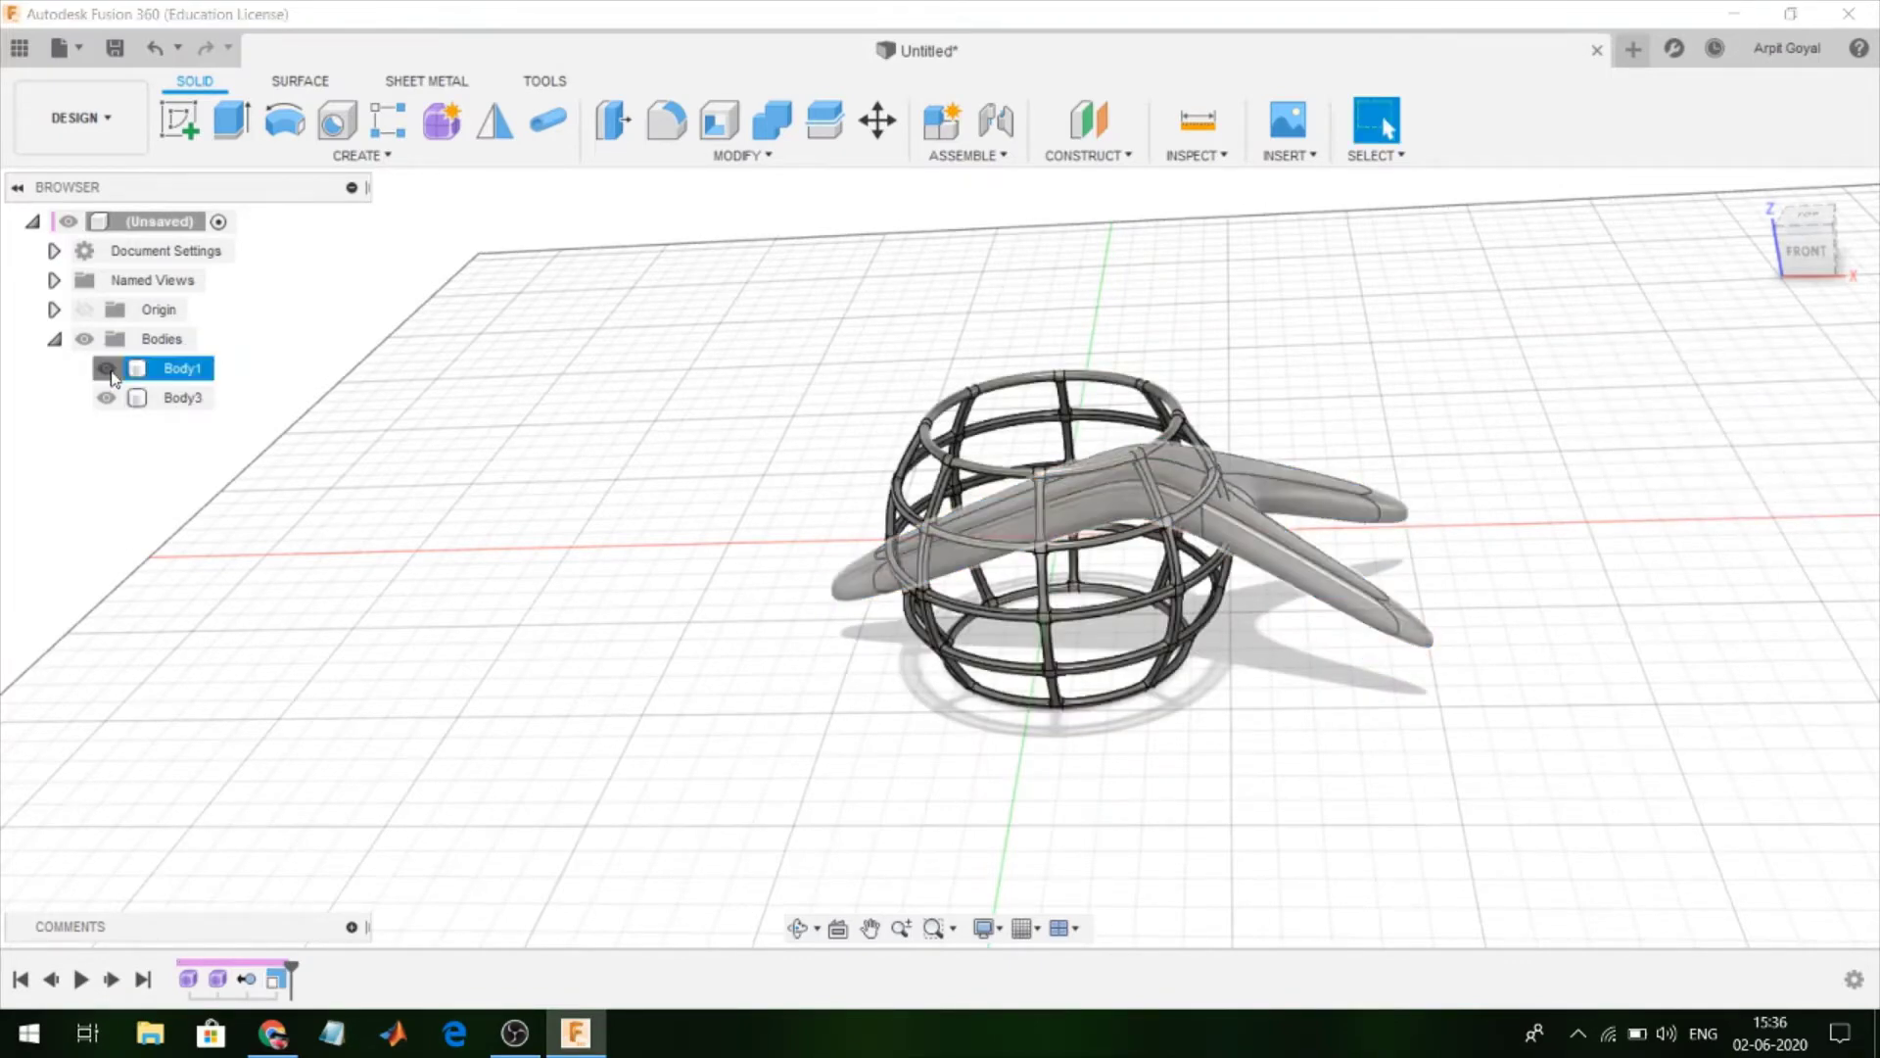
click(106, 368)
Show the boomerang, hide the cage, and start a sketch on the front plane
click(106, 398)
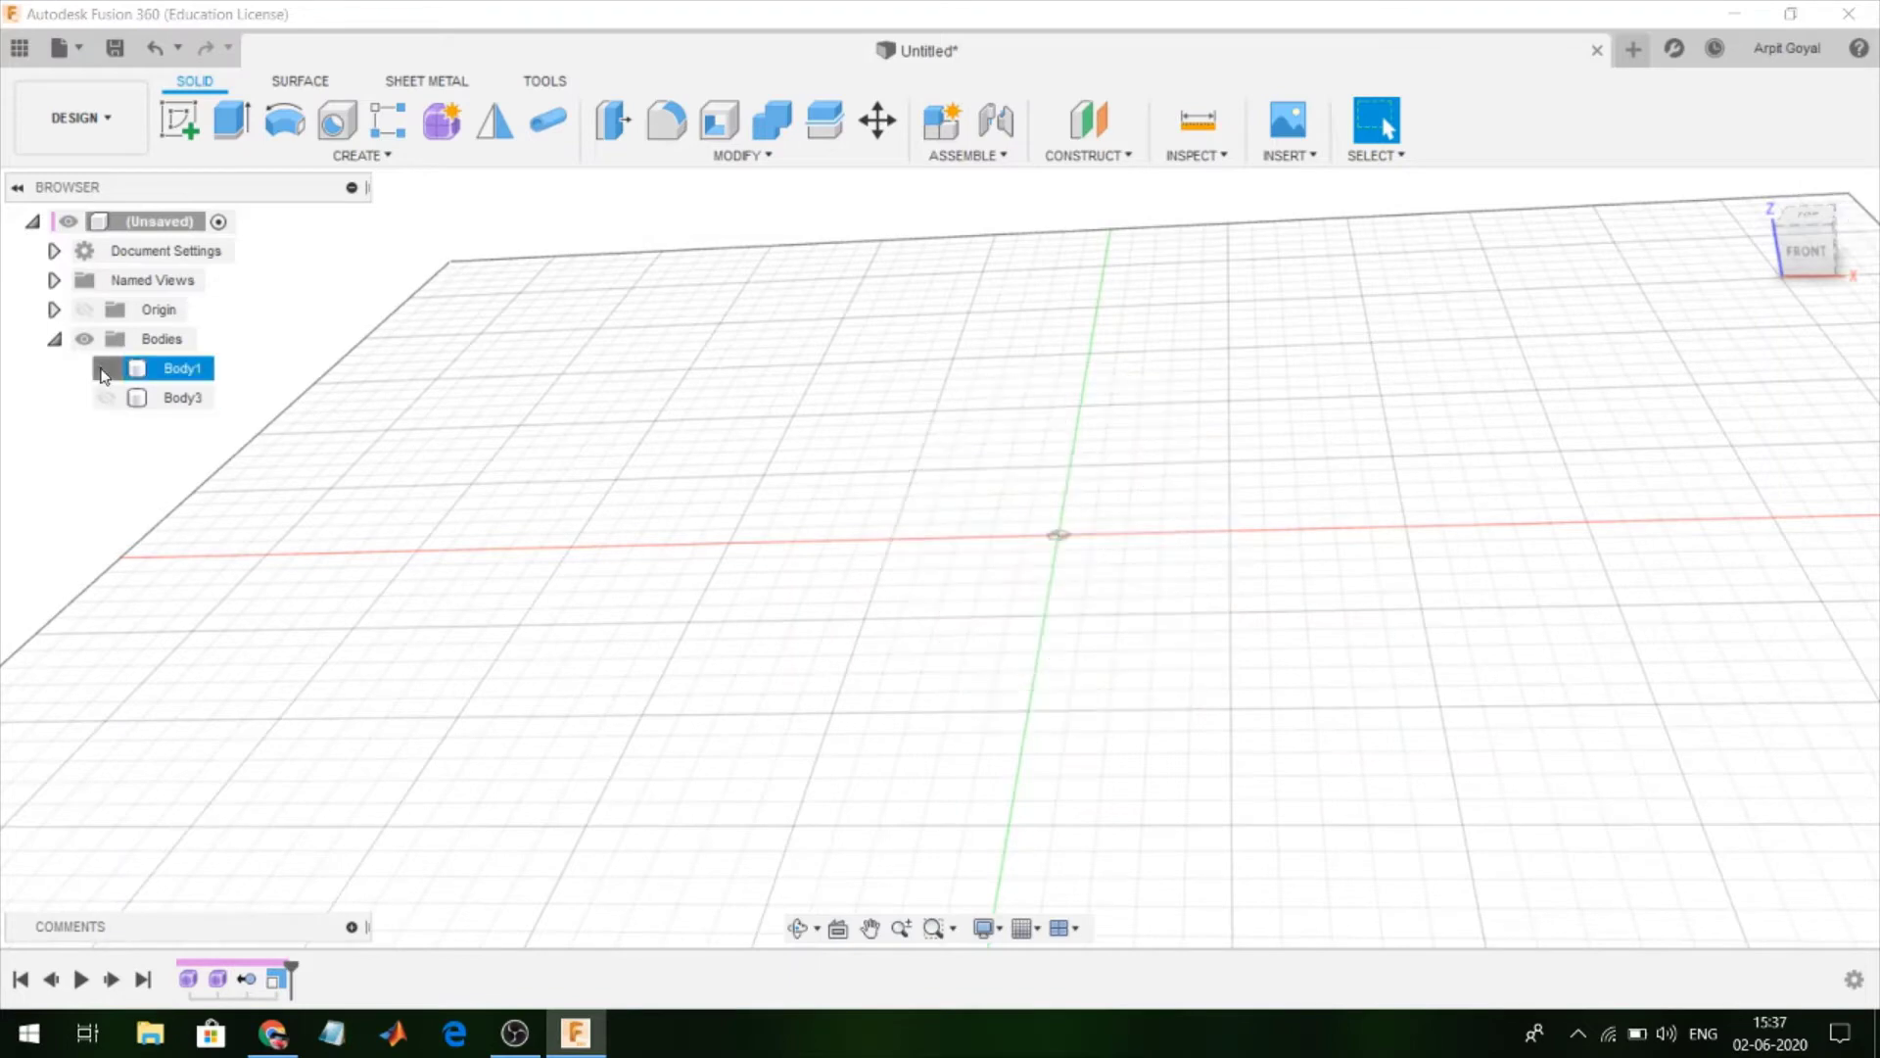
click(1798, 247)
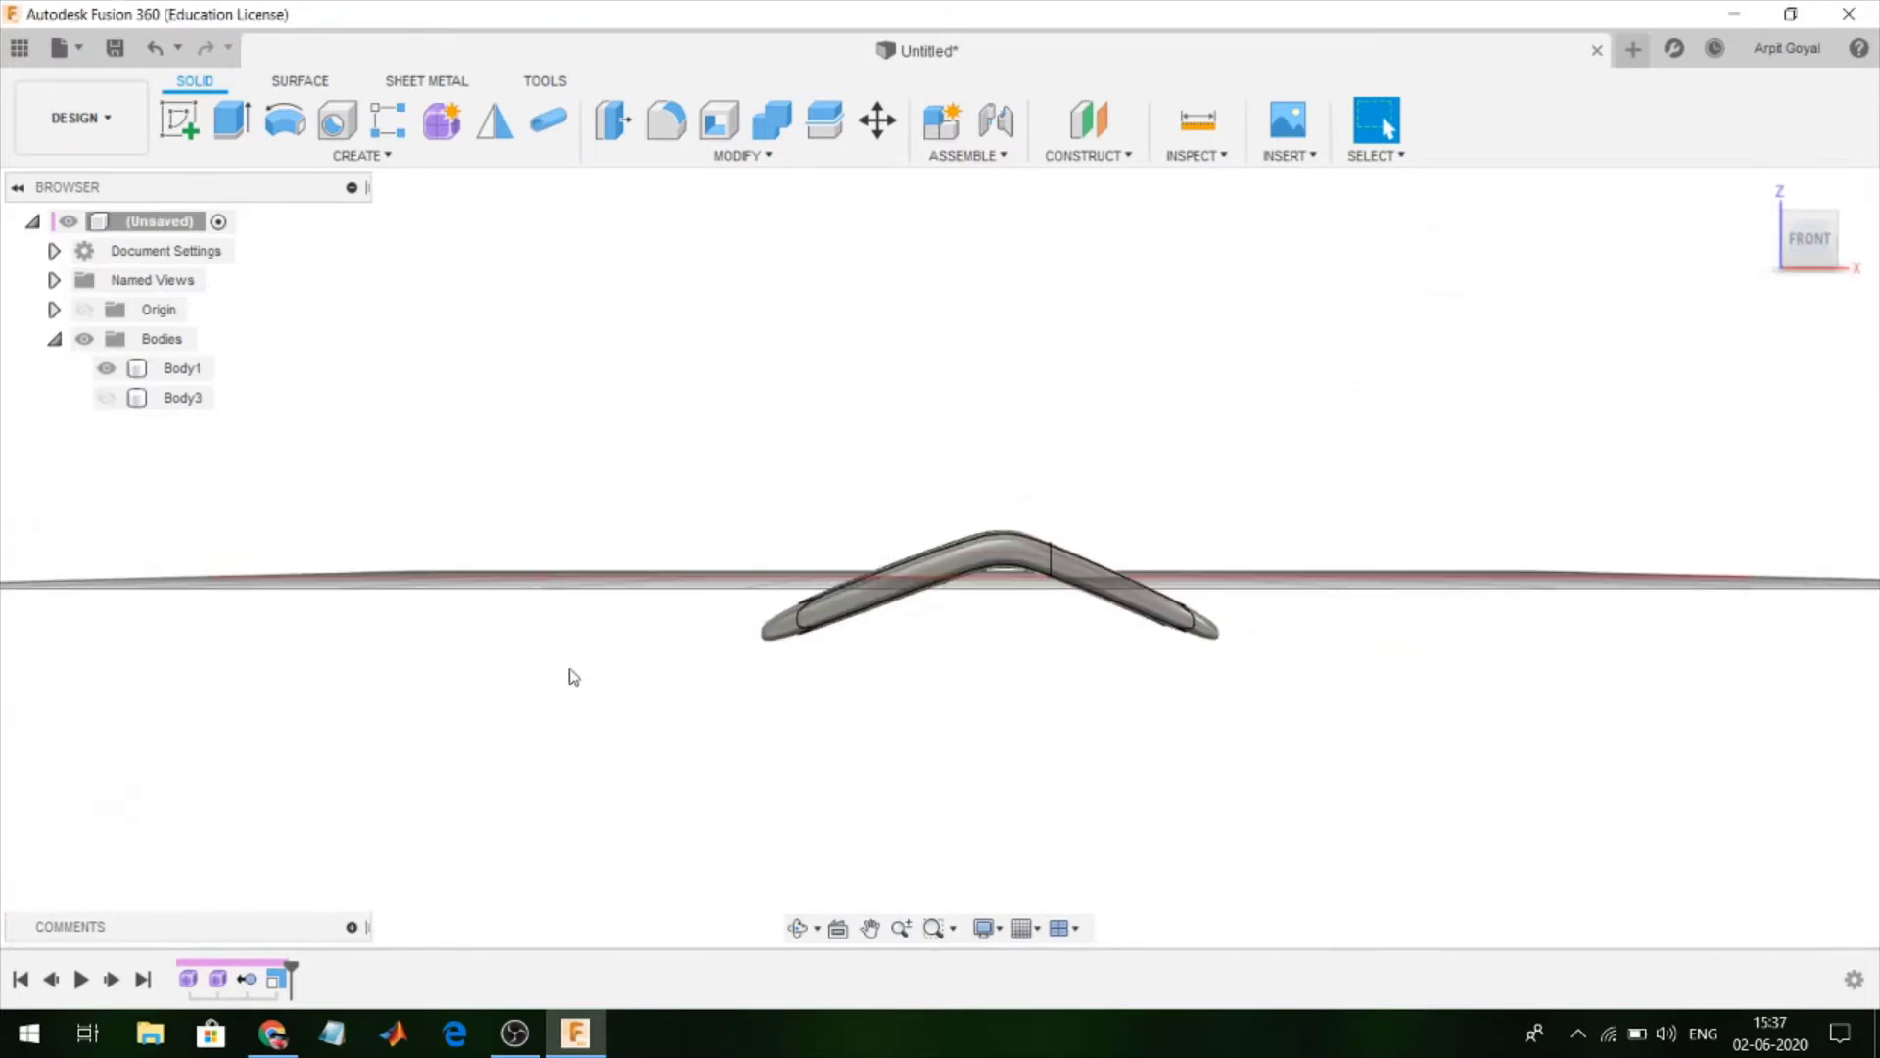
click(377, 155)
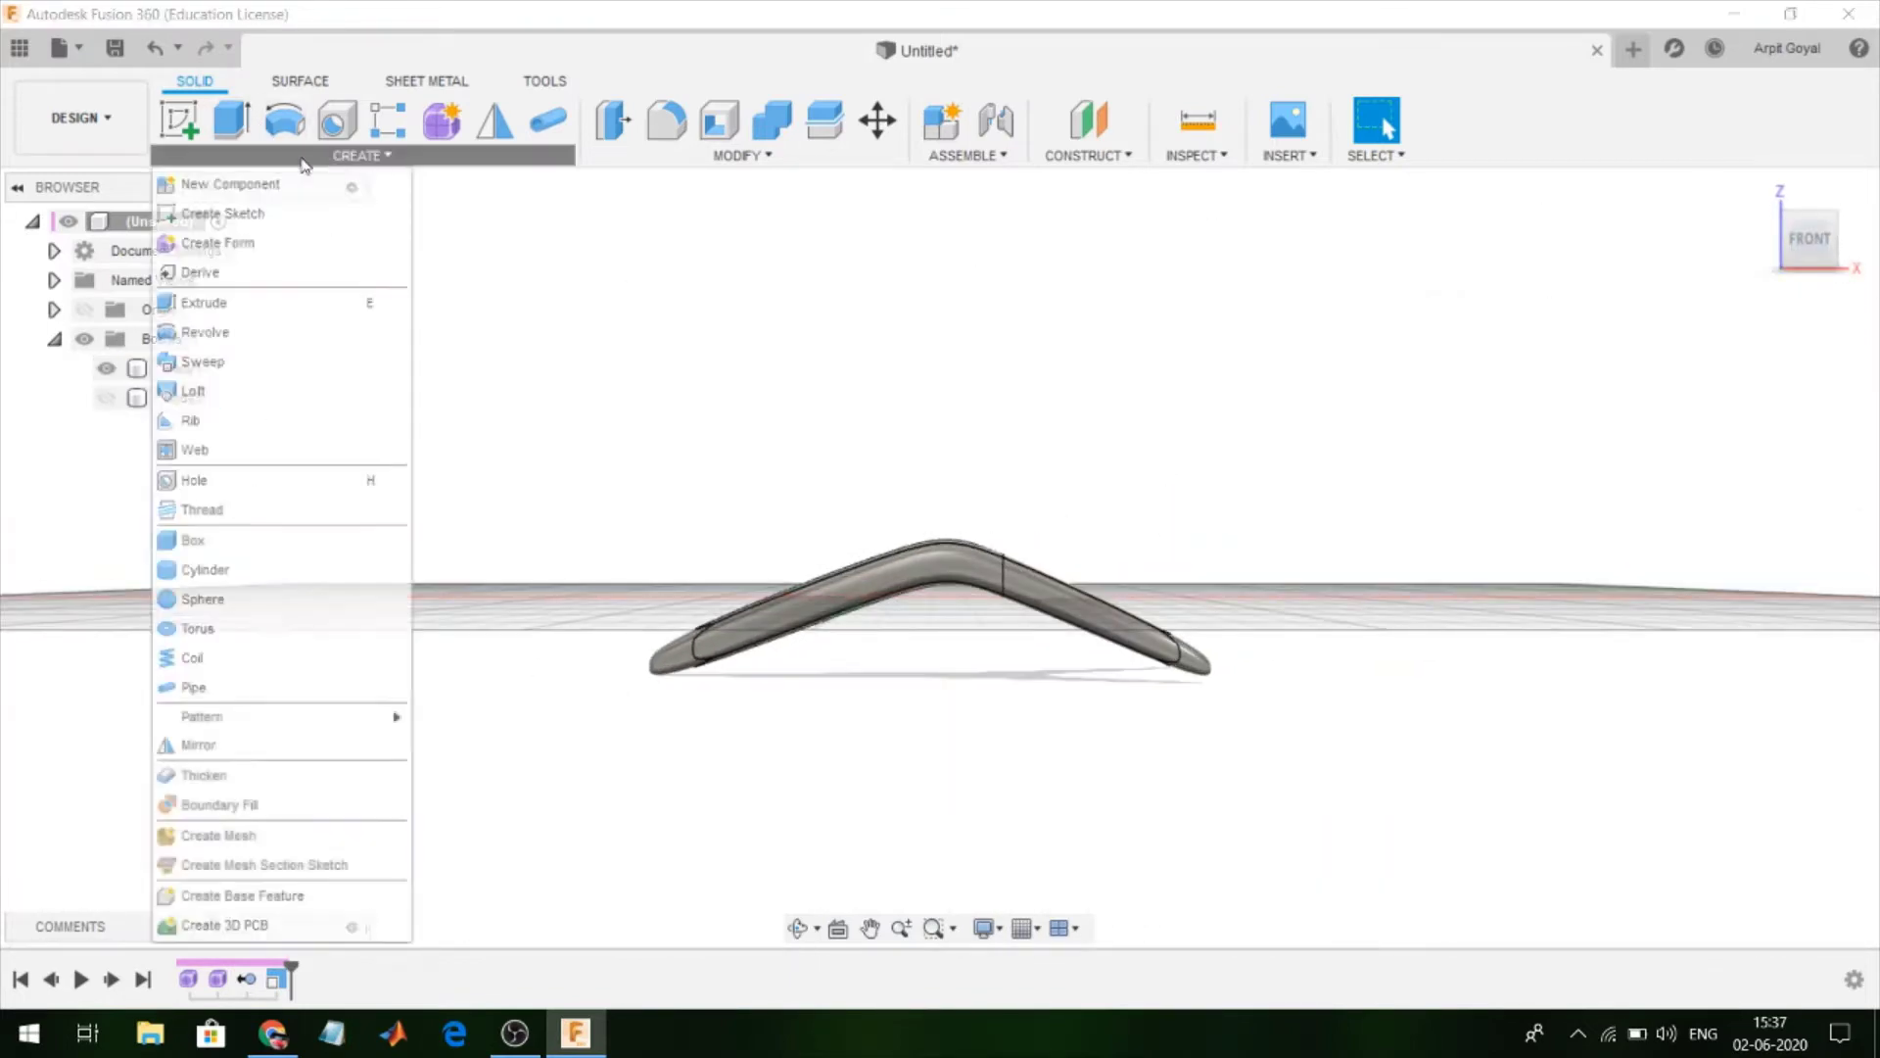
click(184, 132)
click(921, 474)
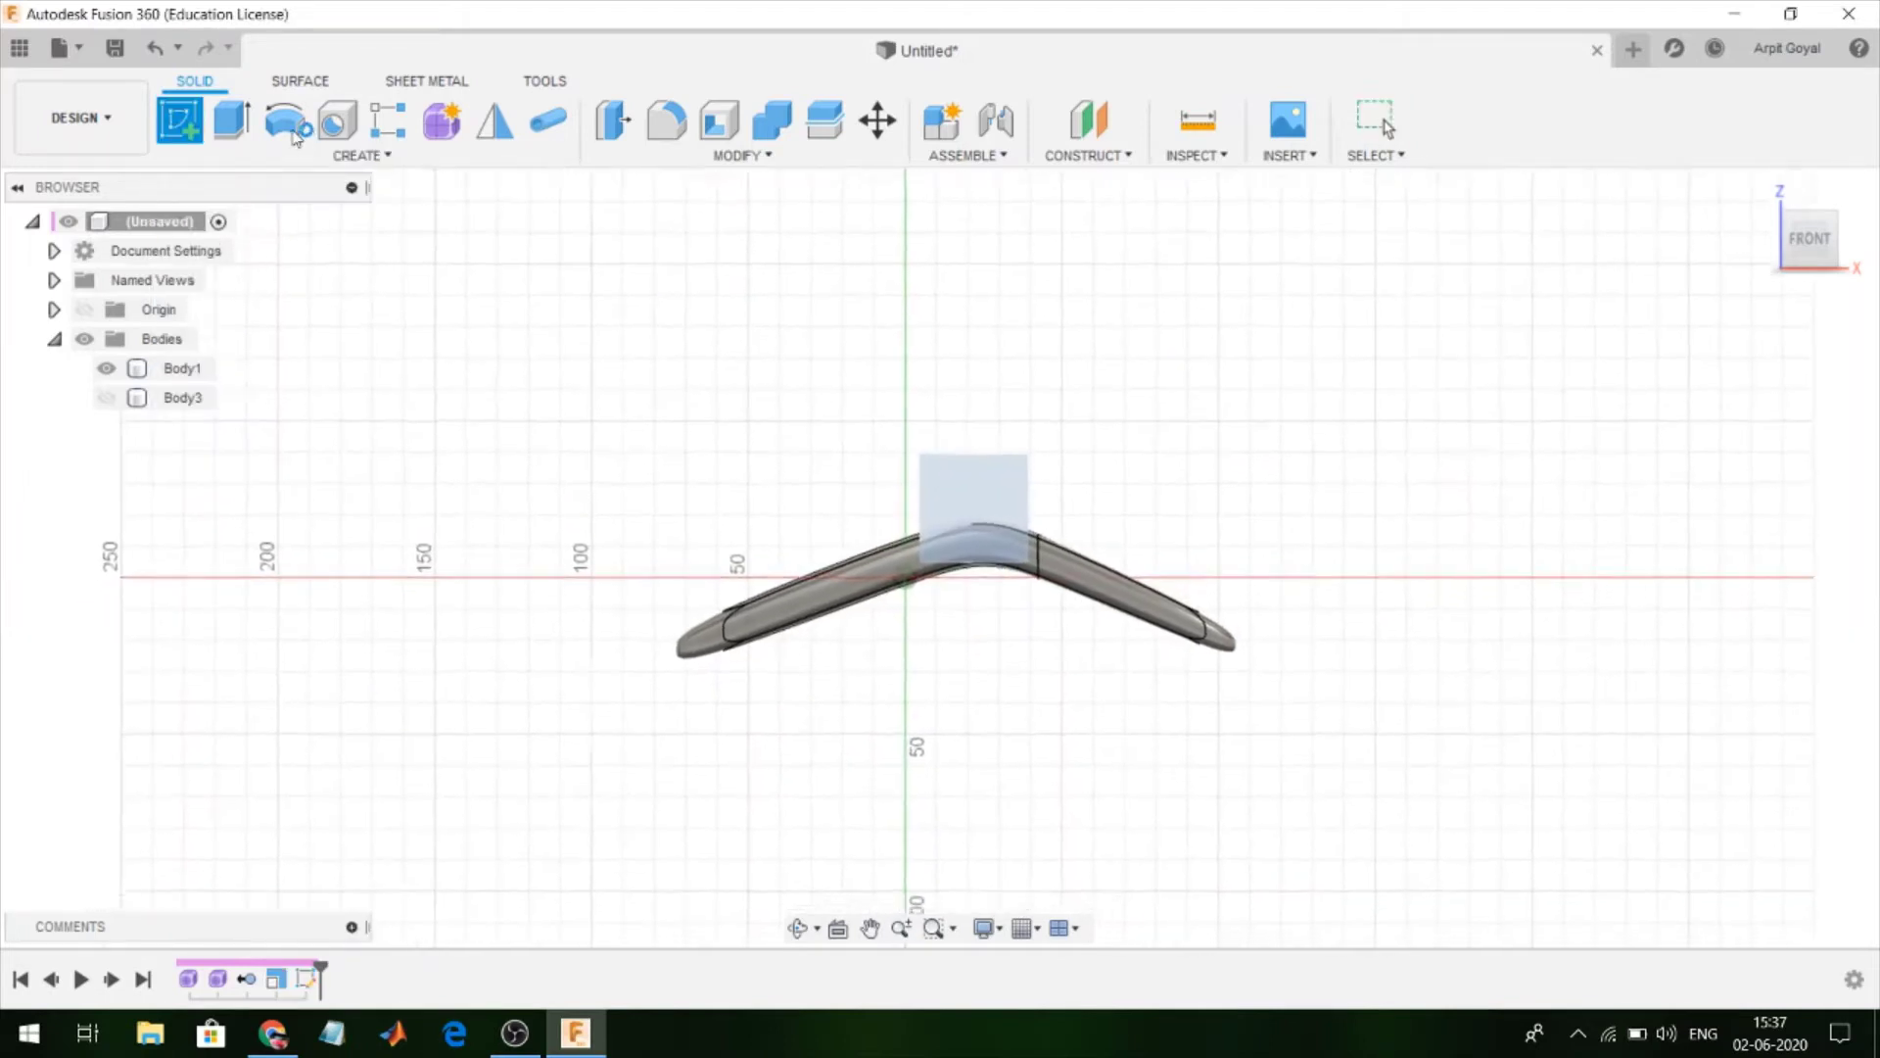
Begin a fit-point spline above the boomerang centre, then abandon it
click(336, 120)
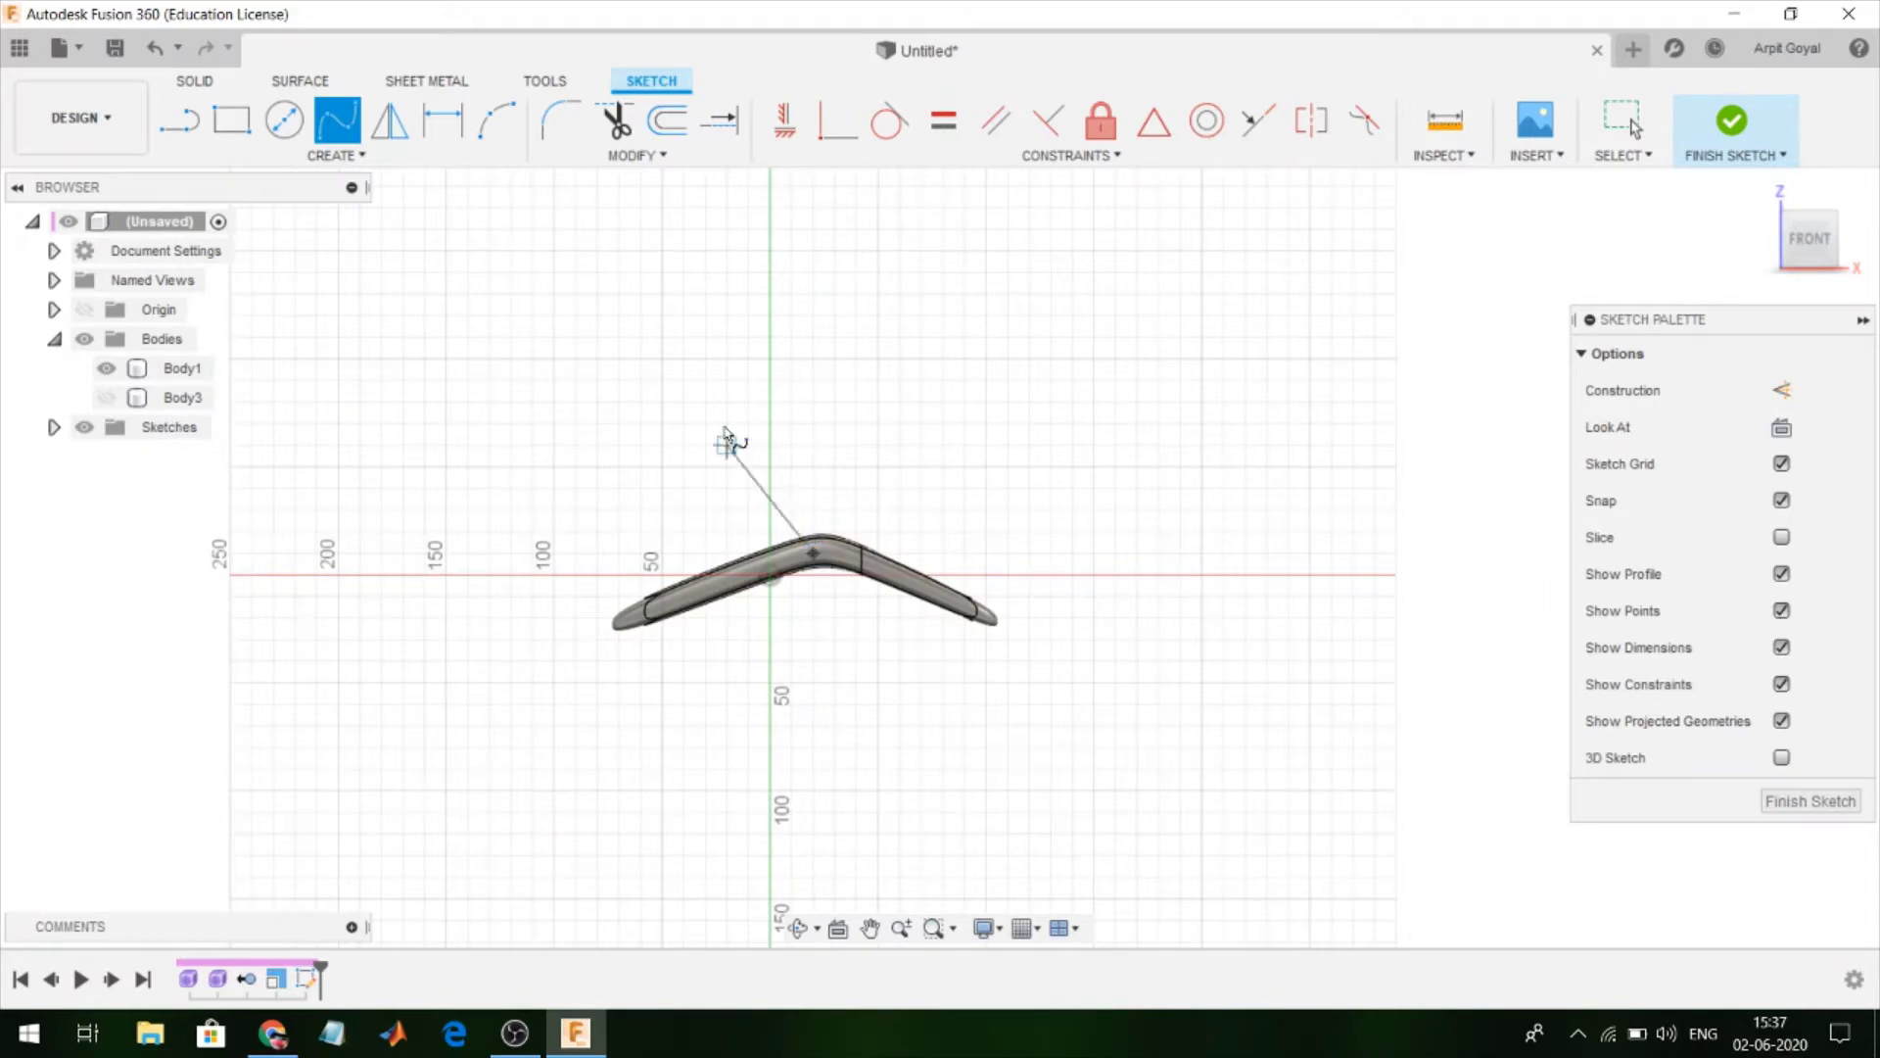
scroll(762, 438, down, 1)
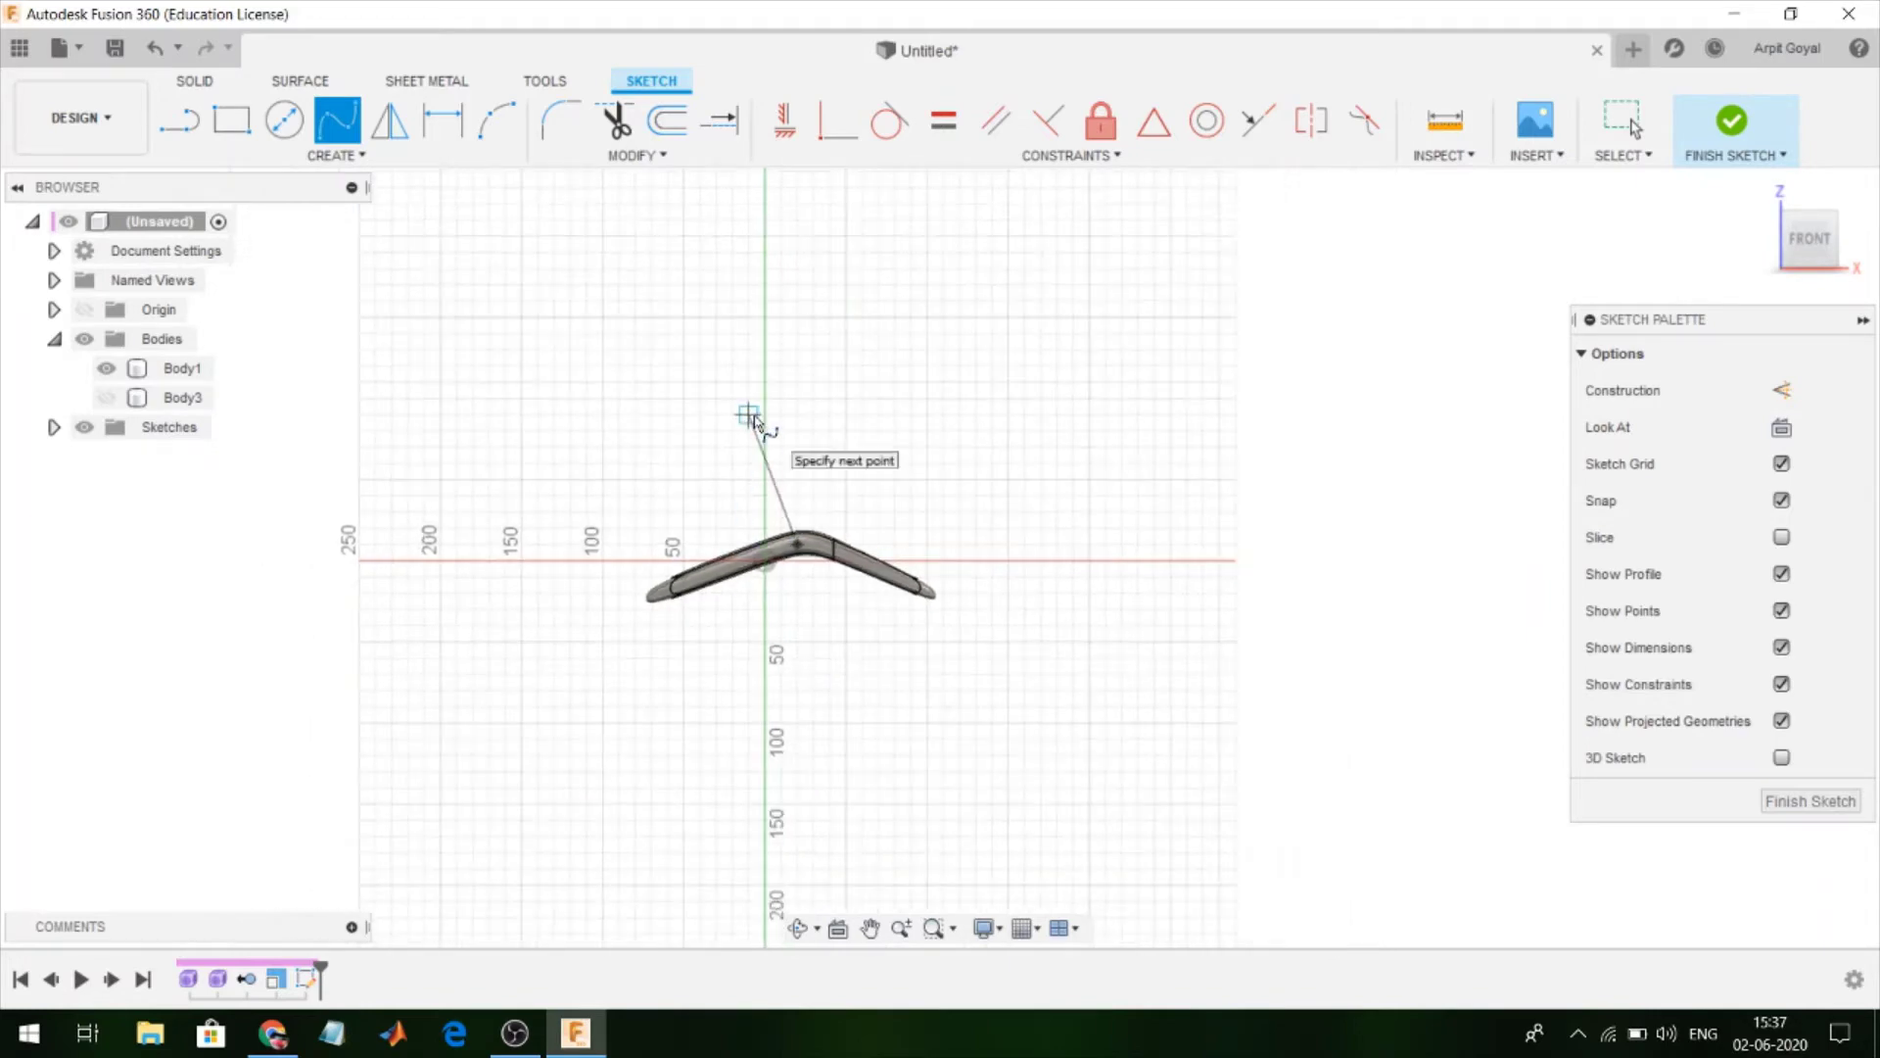
click(765, 414)
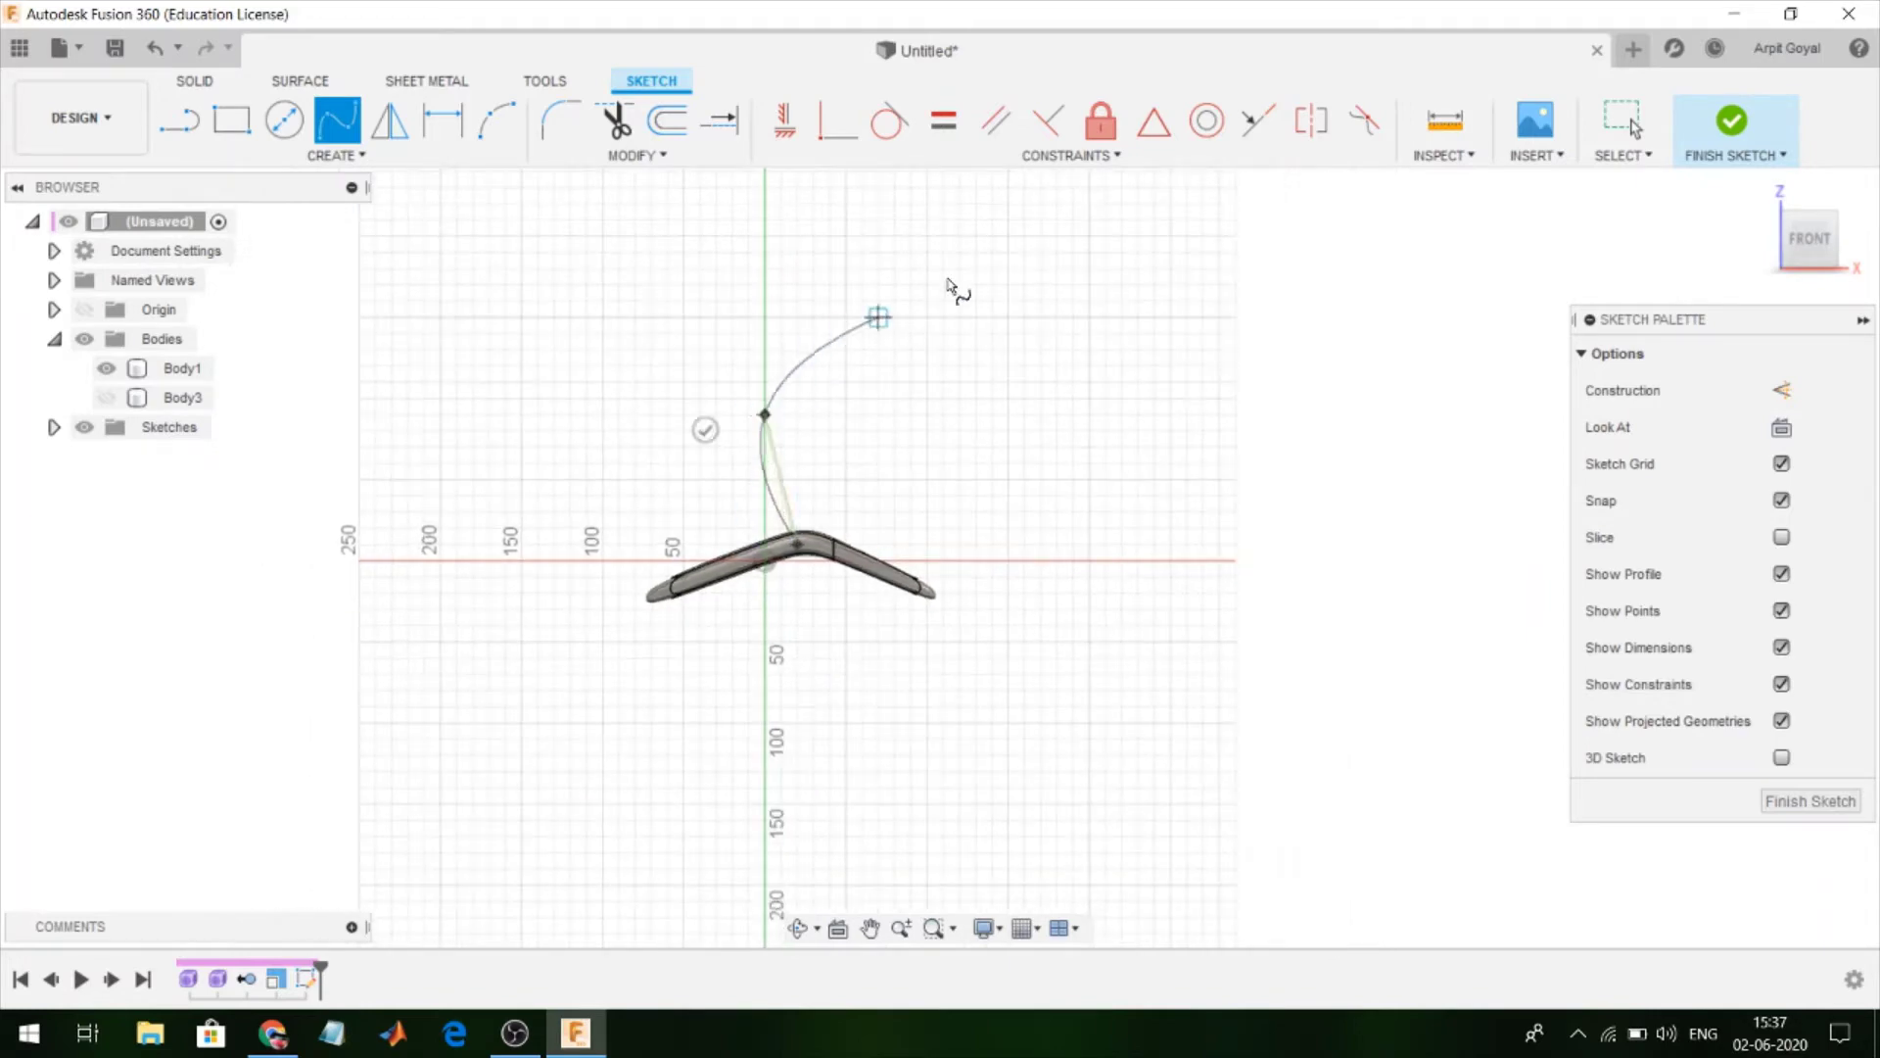
click(1137, 220)
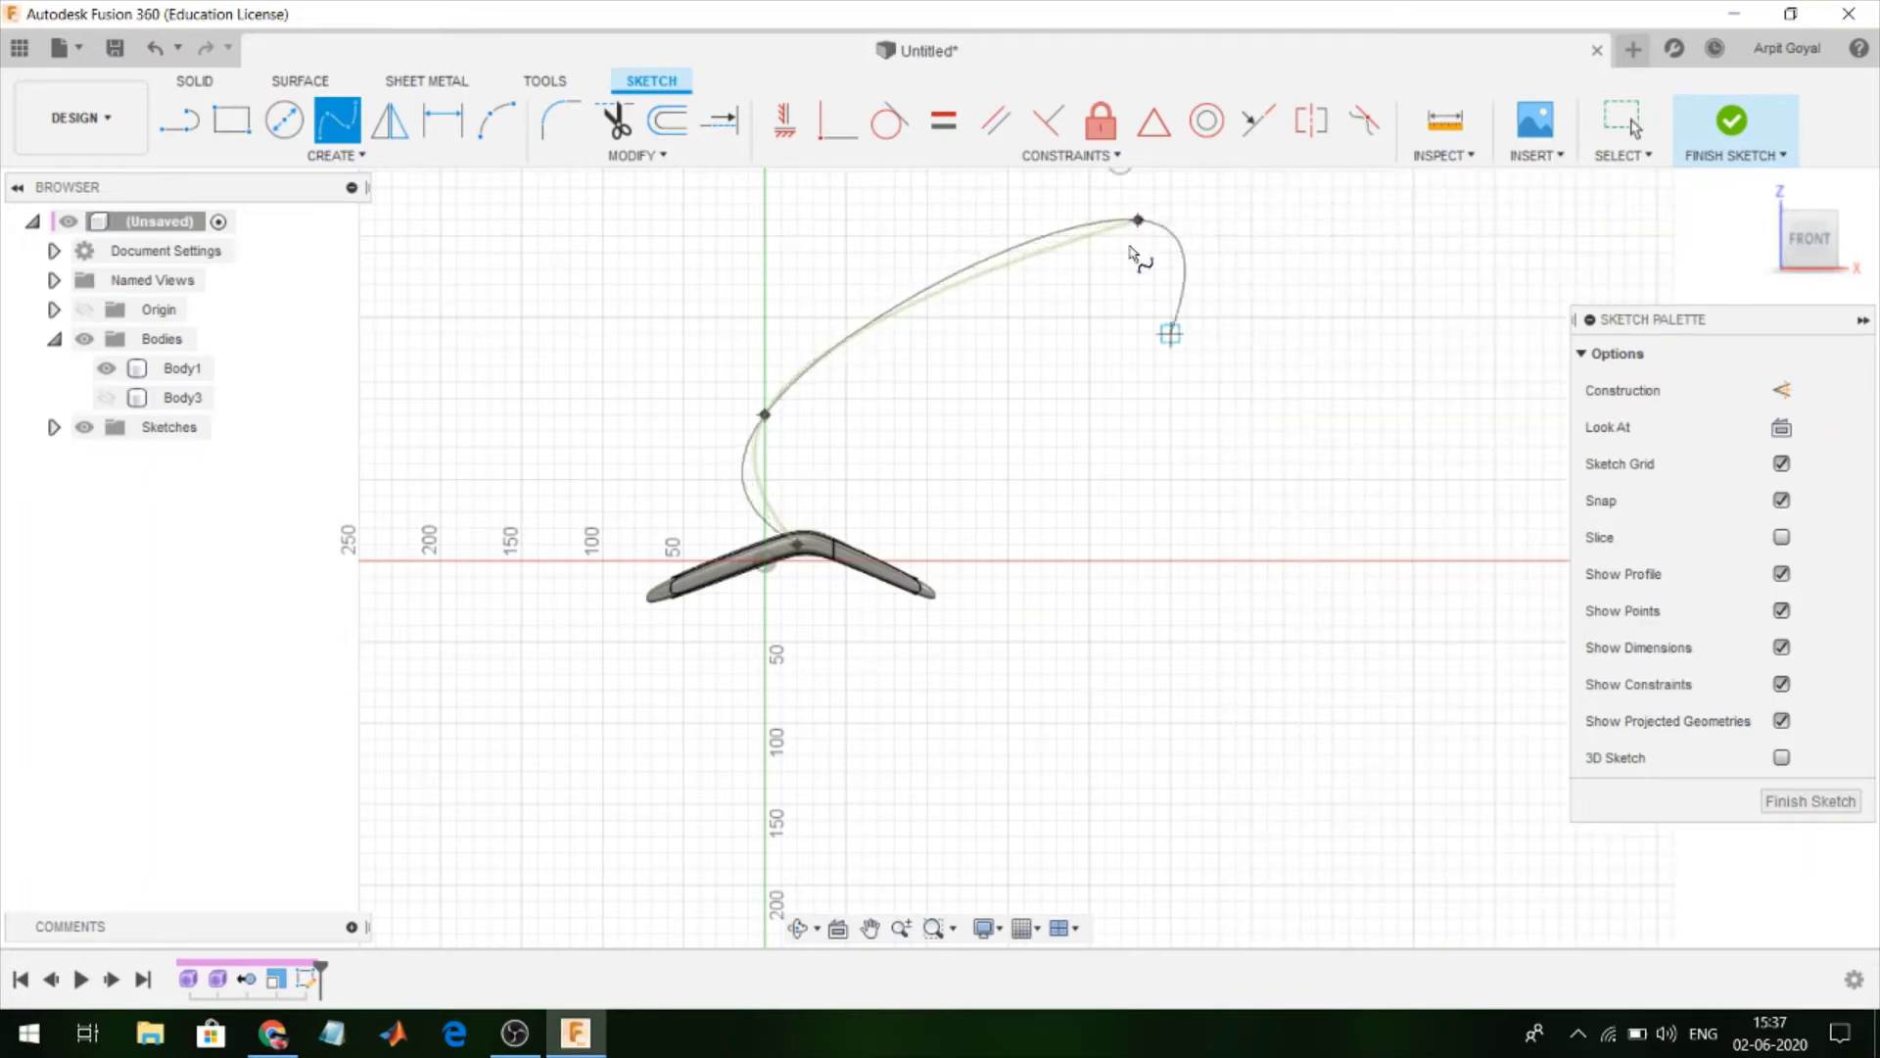
key(Escape)
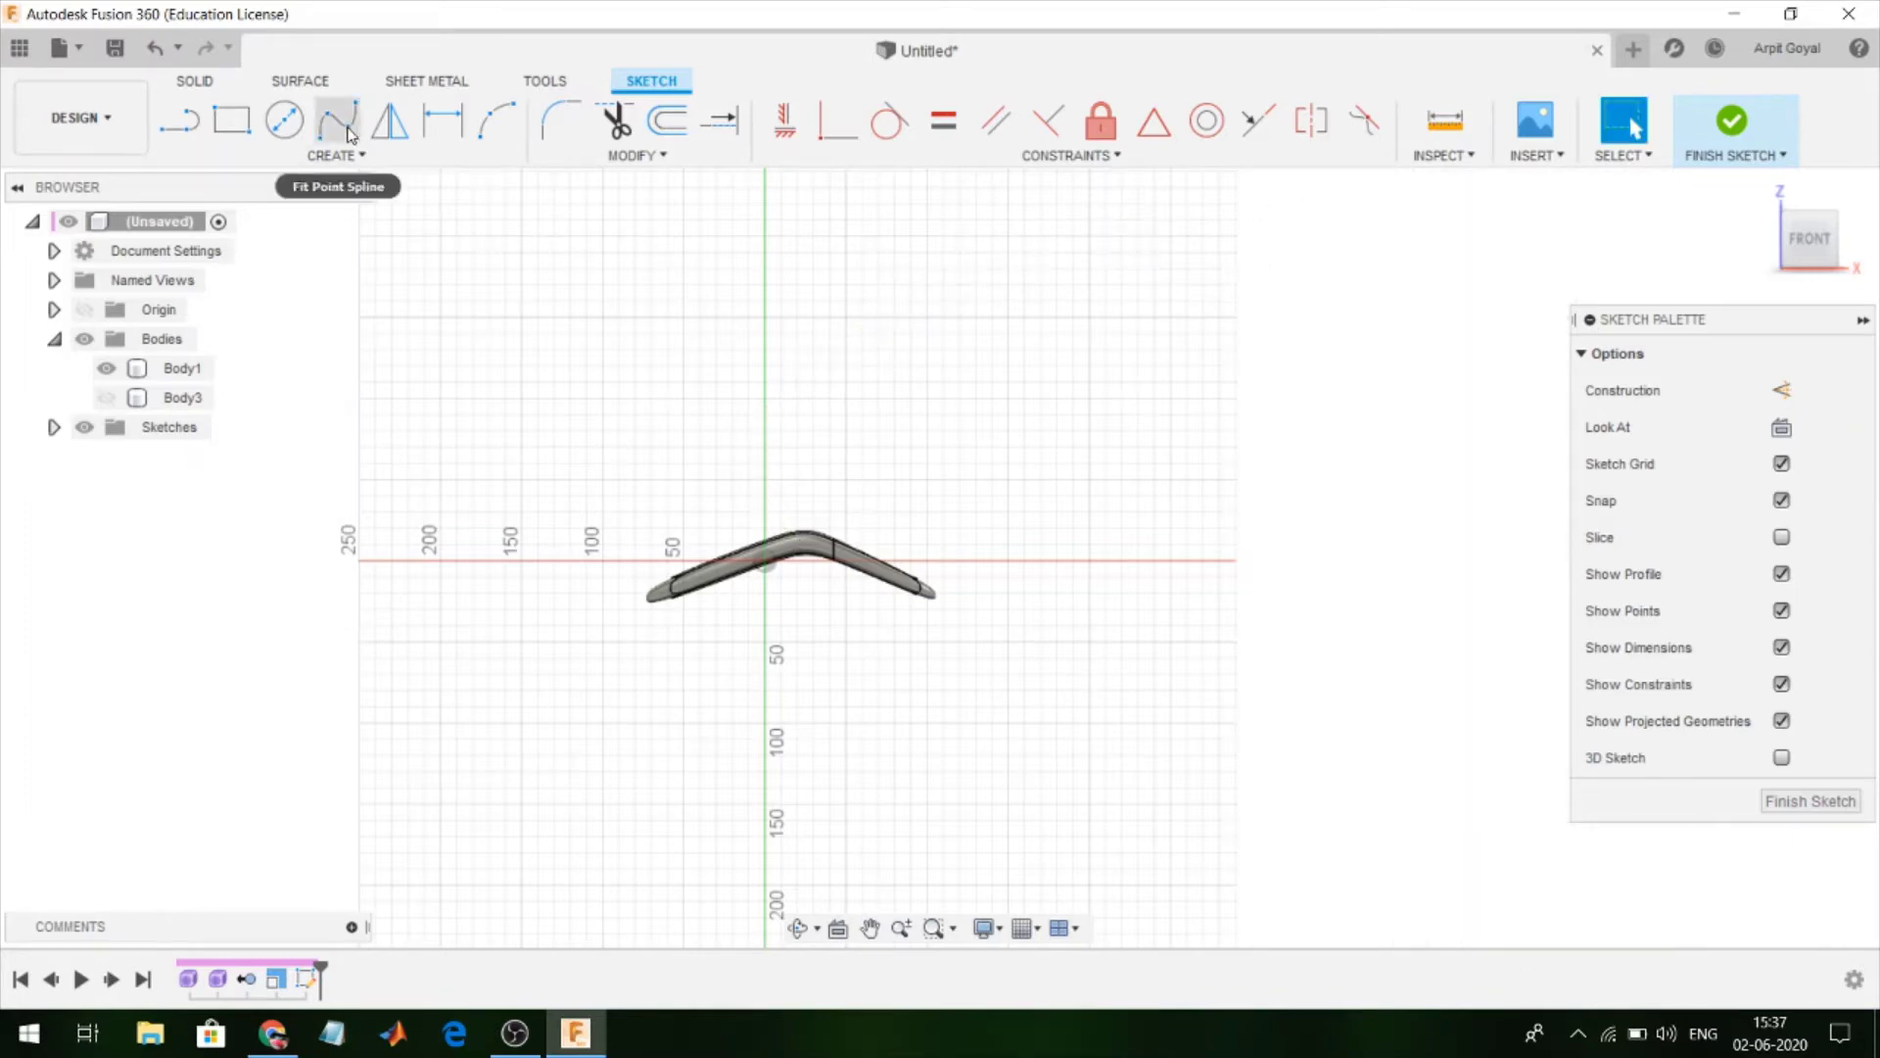
Redraw the spline from the boomerang centre to the upper right and finish the sketch
click(53, 427)
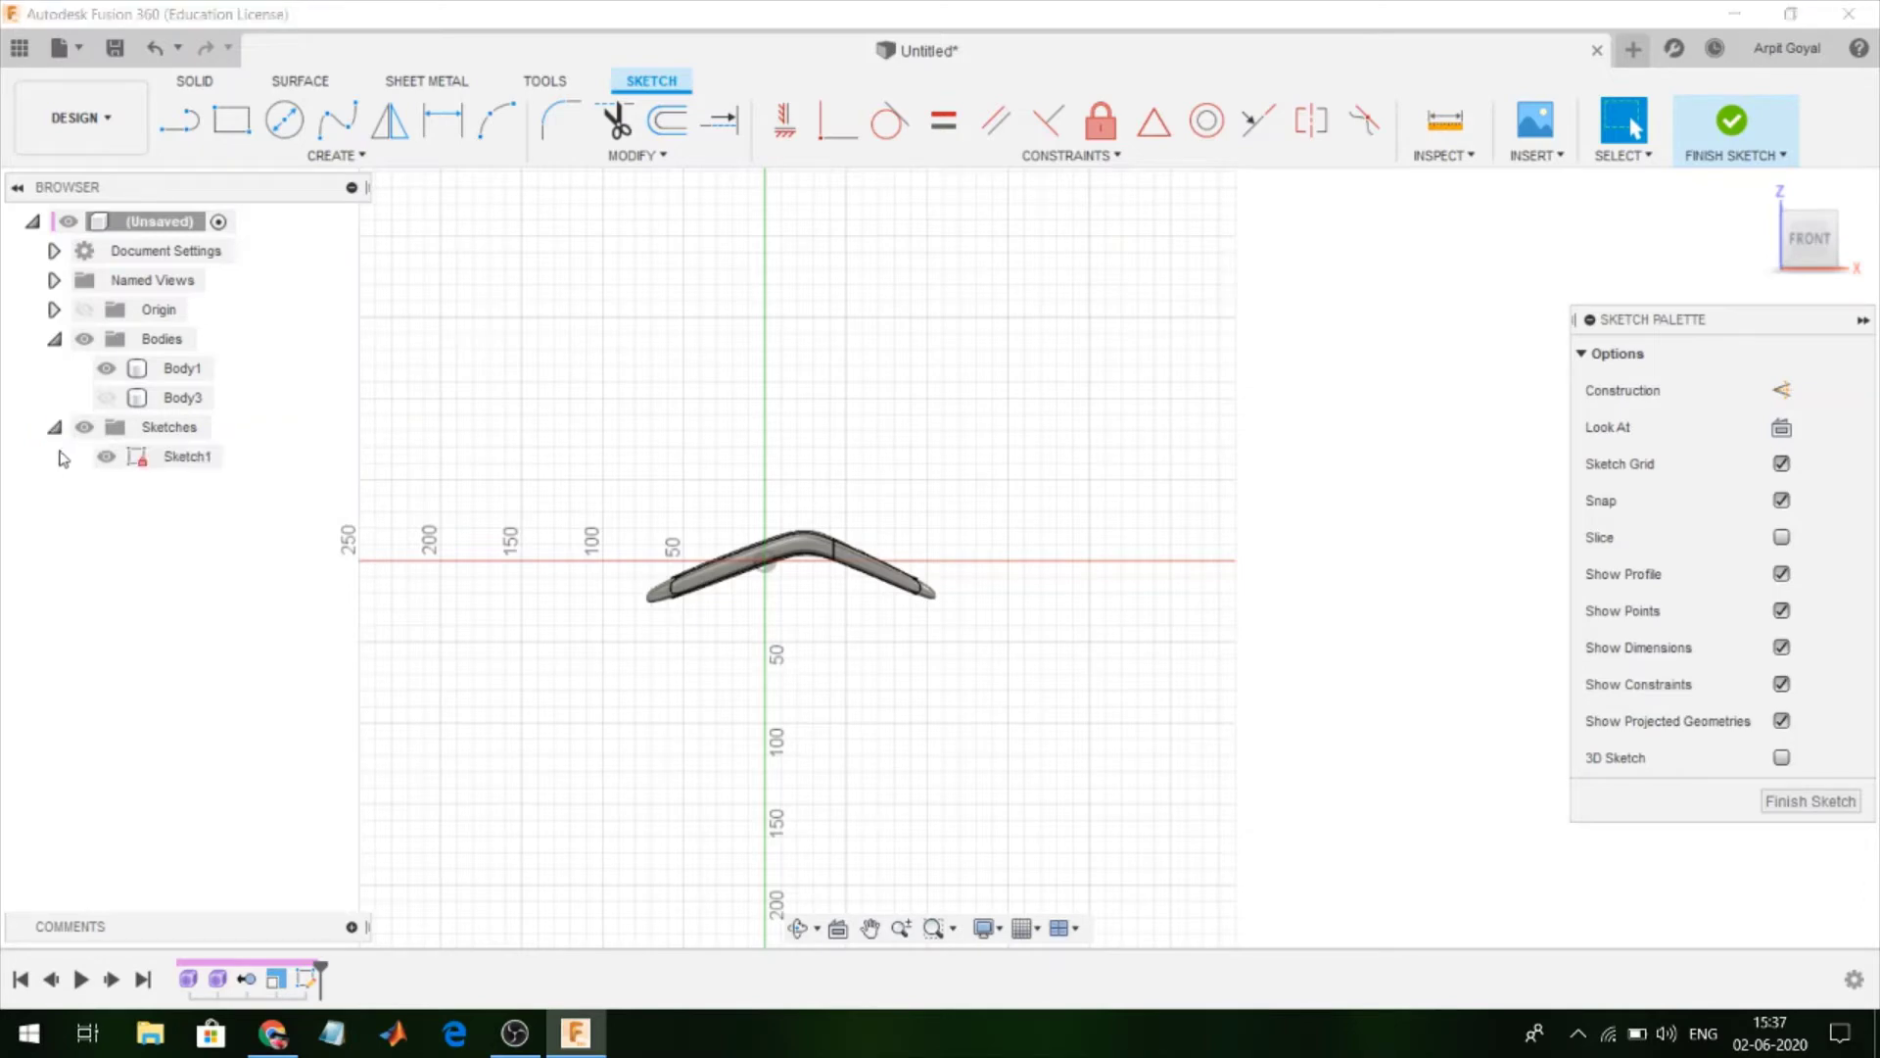
click(337, 120)
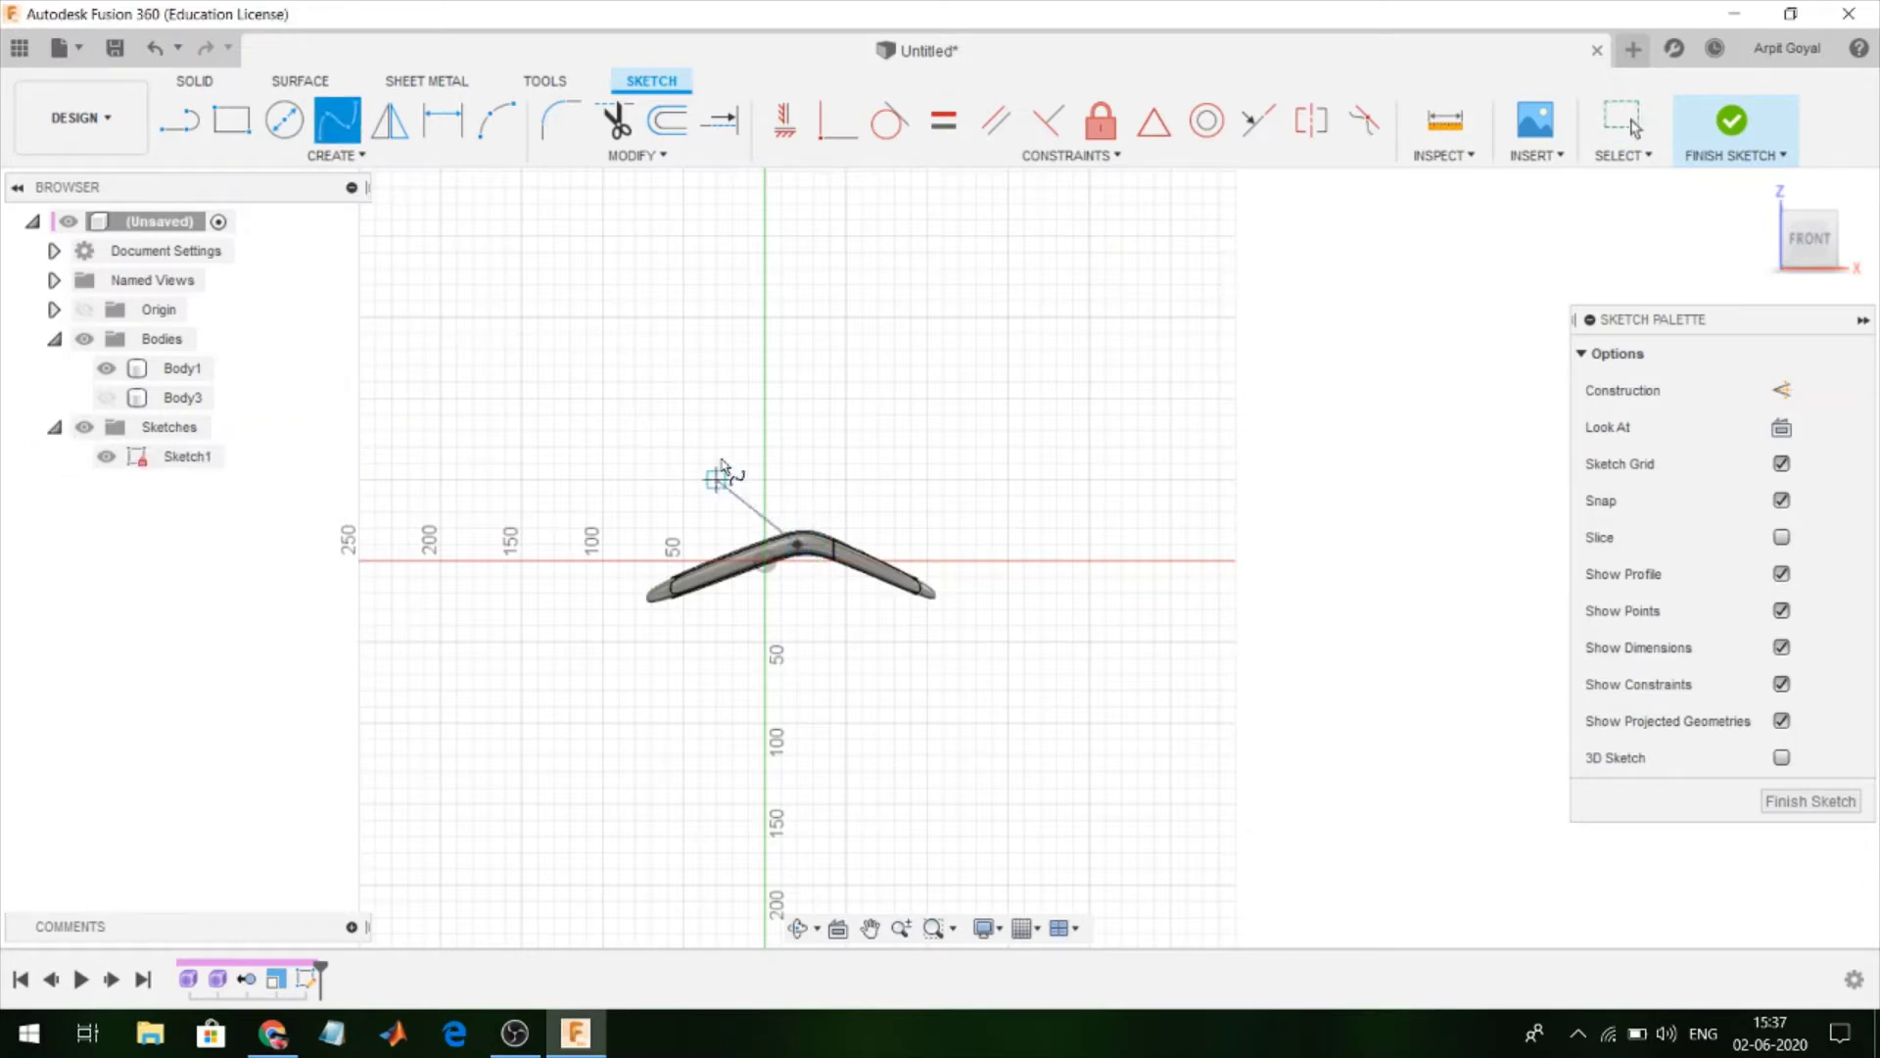
click(732, 399)
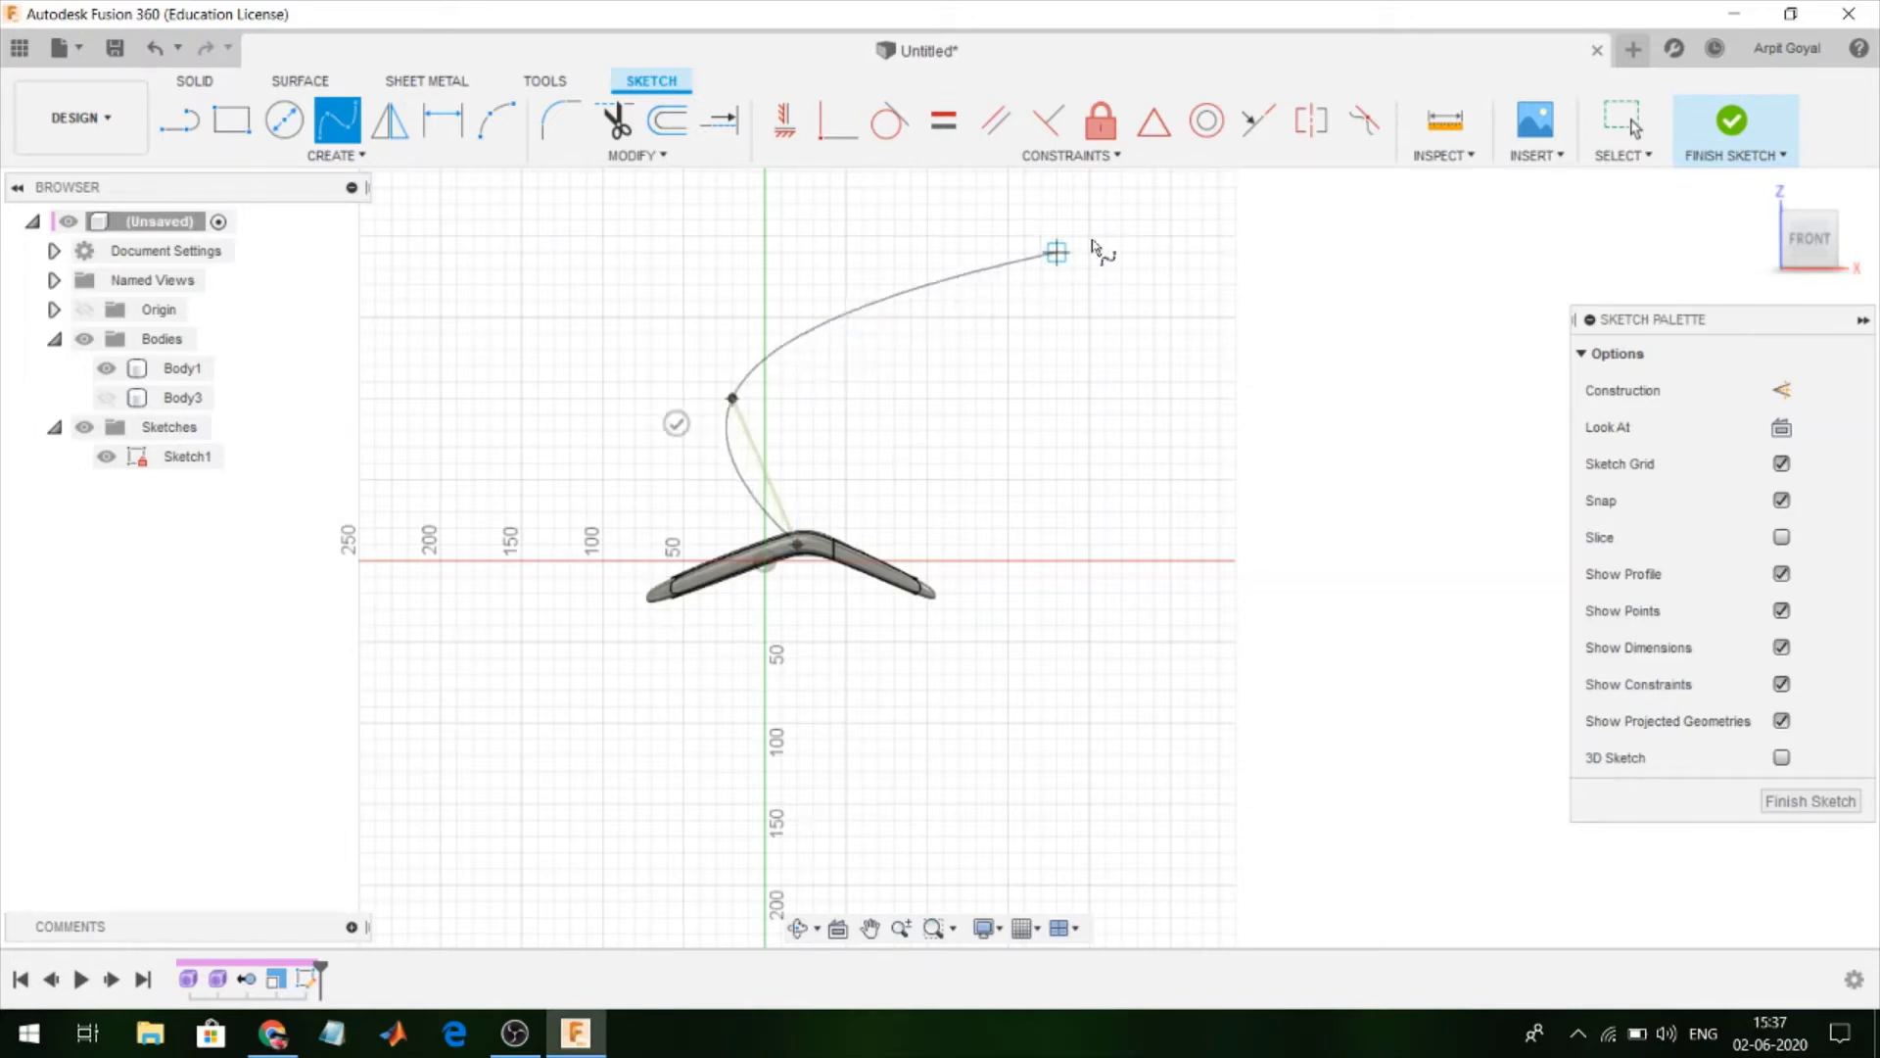
scroll(1105, 391, down, 2)
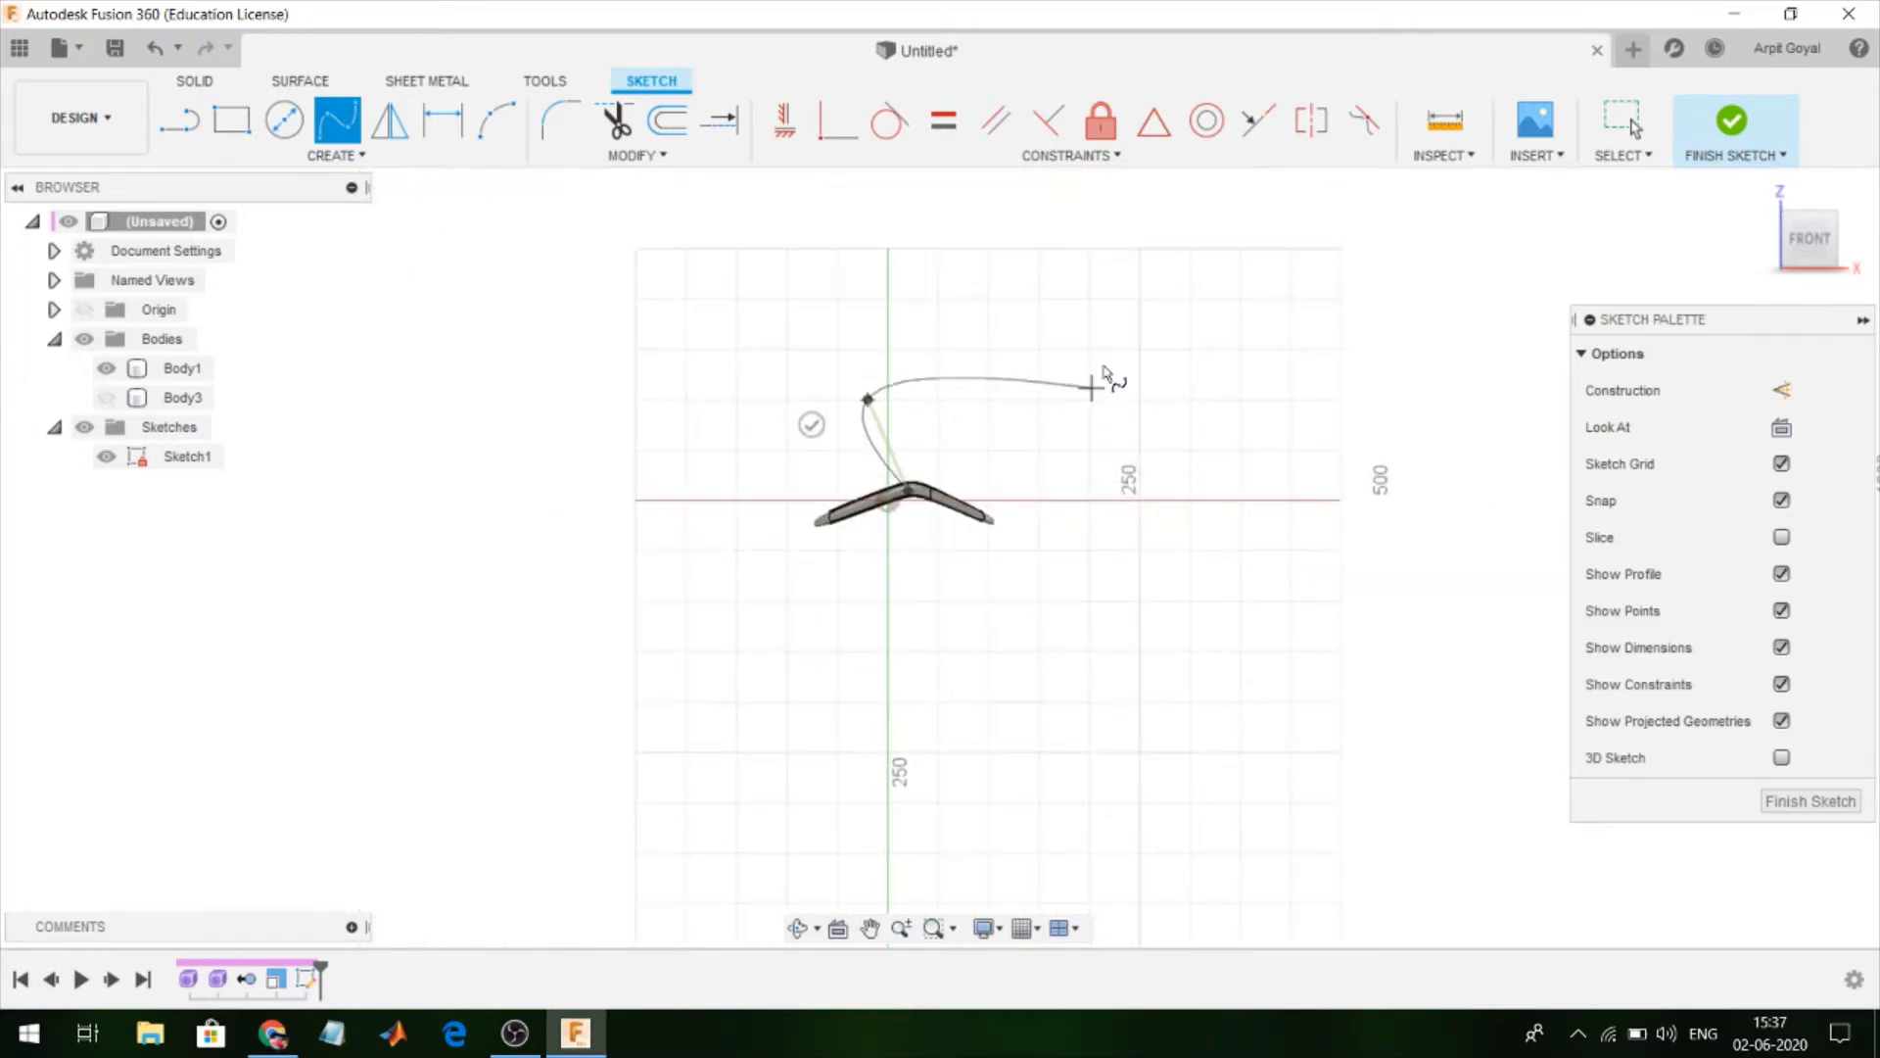
scroll(1087, 304, up, 2)
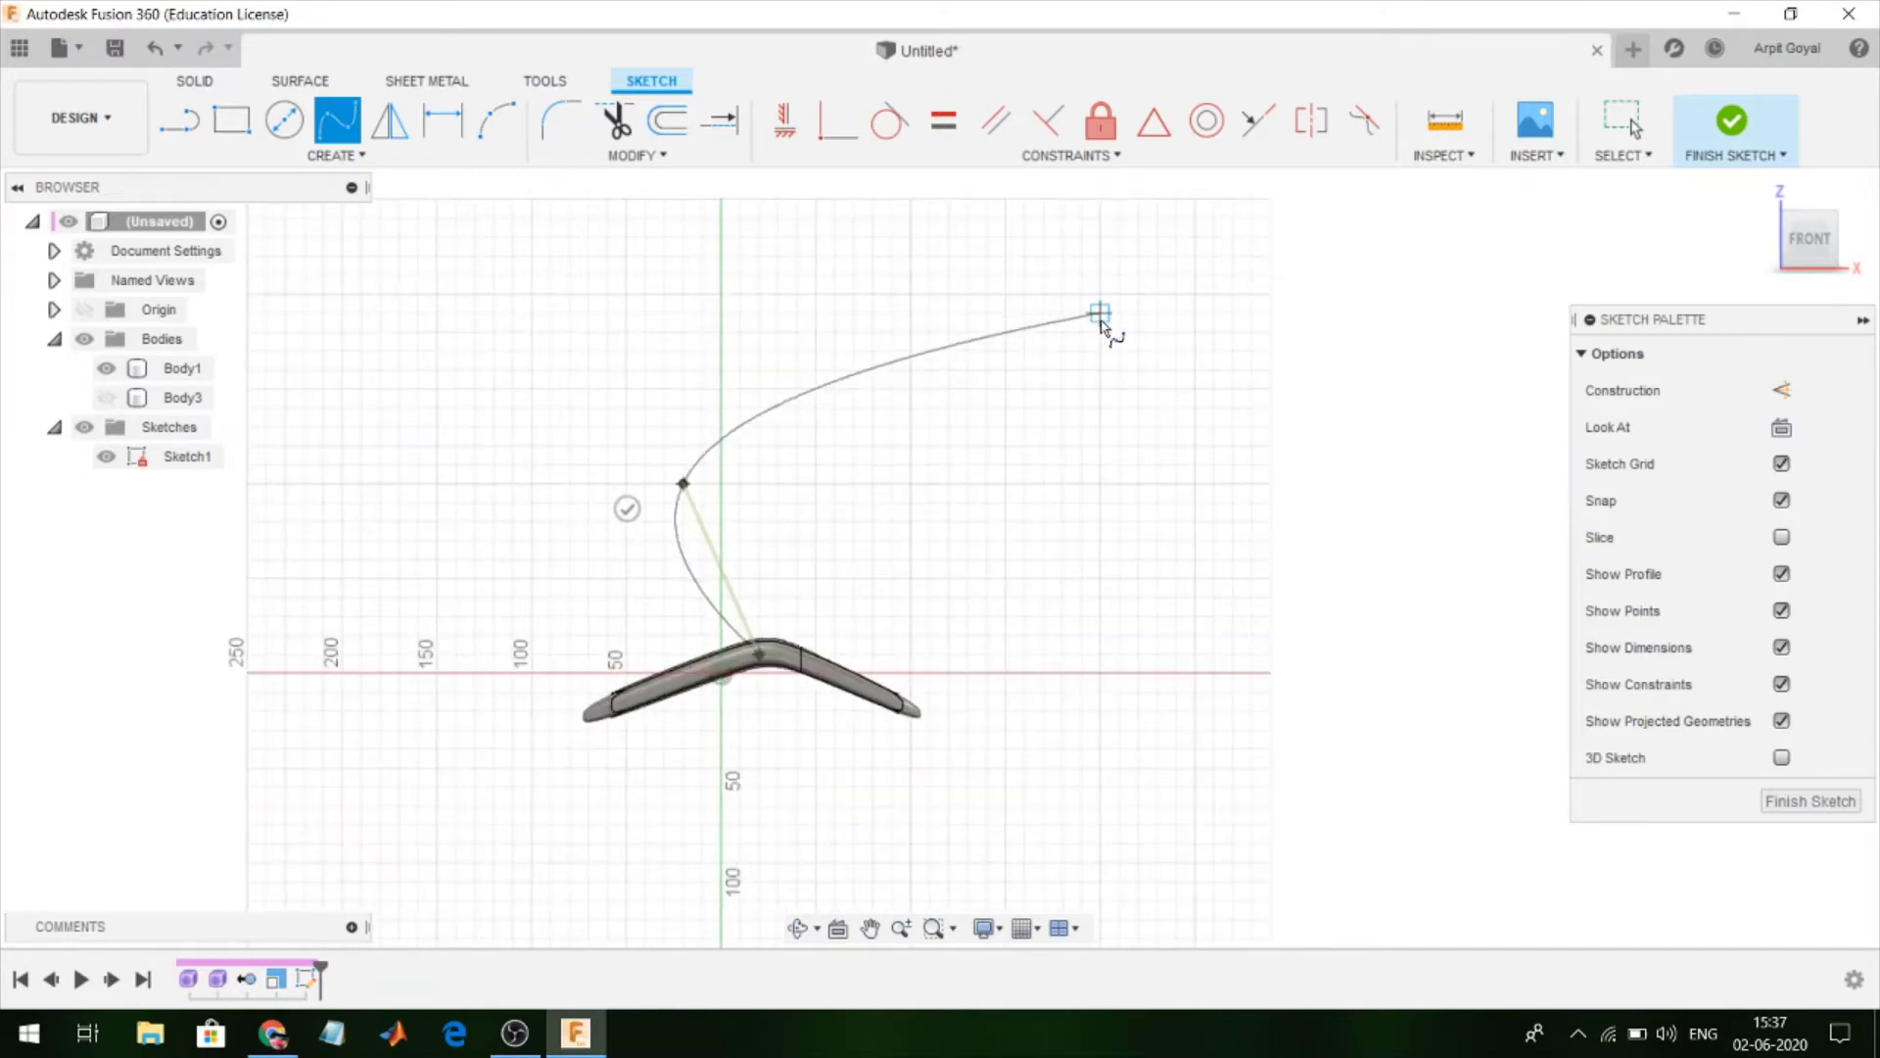
click(1099, 294)
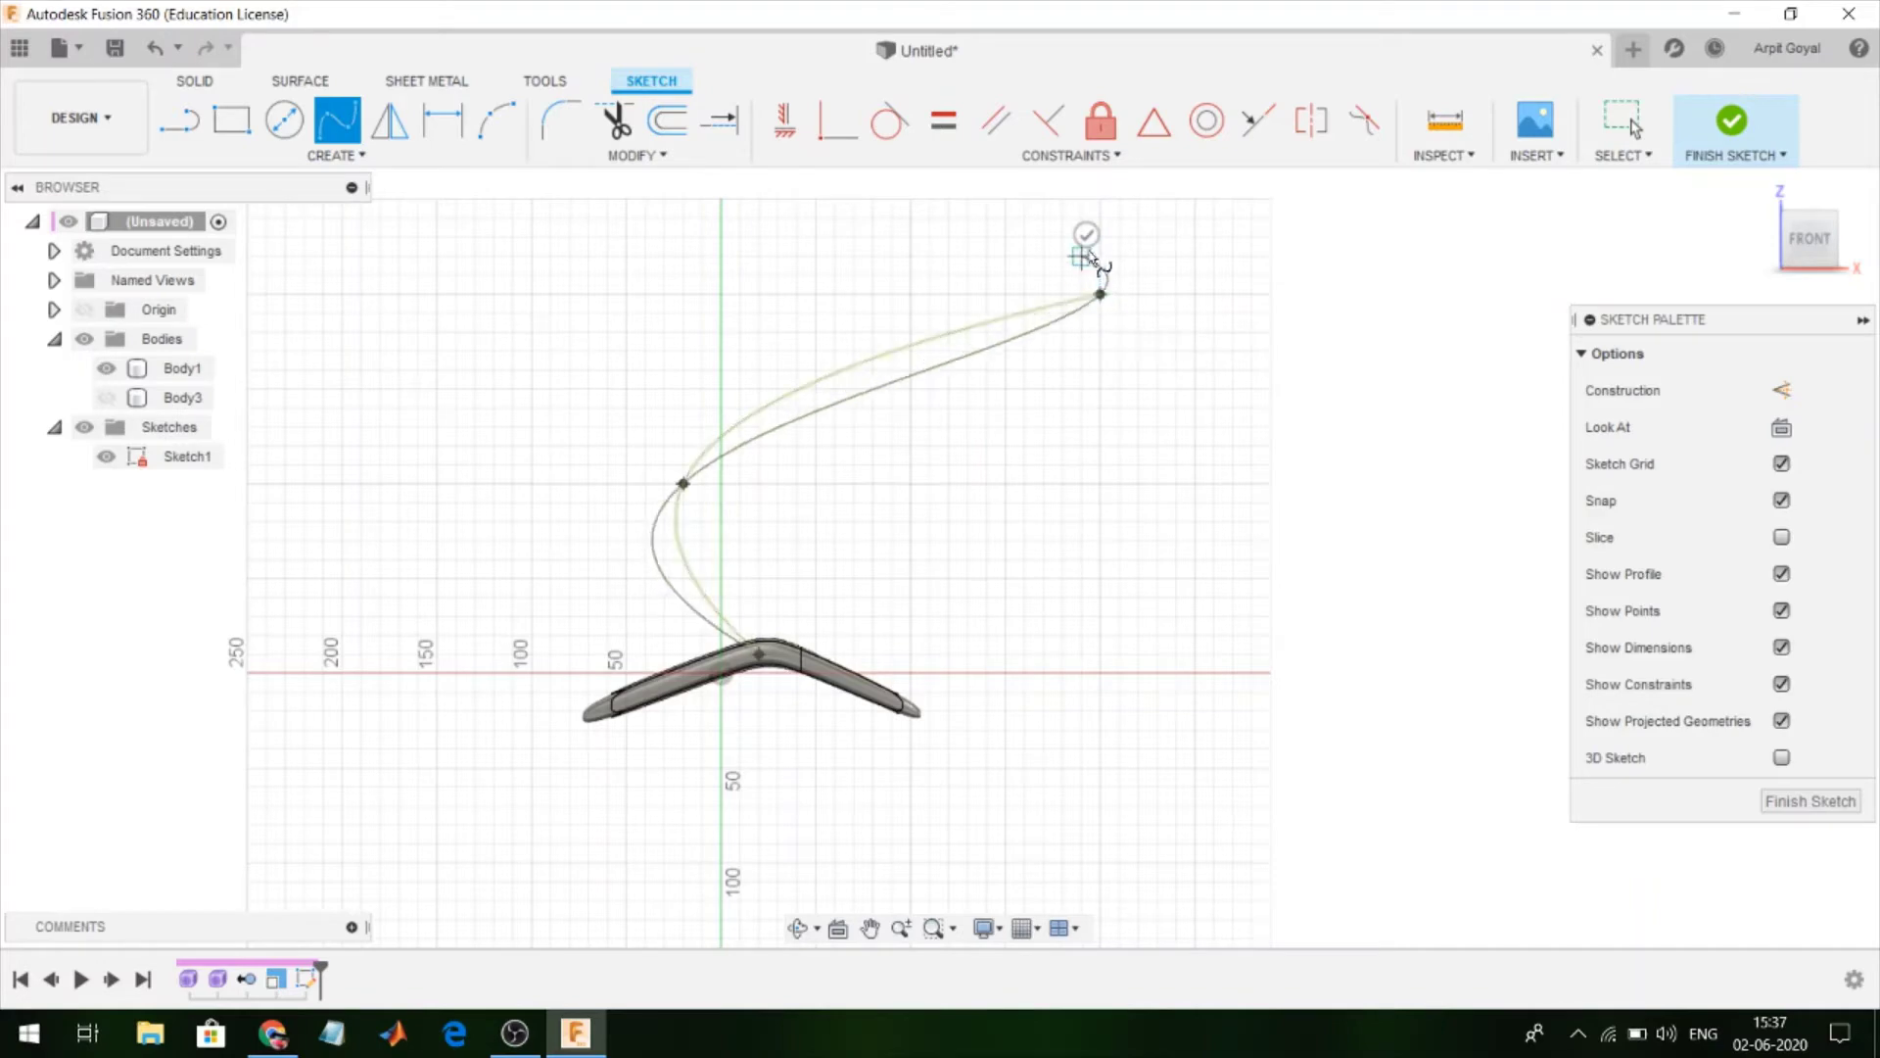
click(1086, 234)
click(1735, 123)
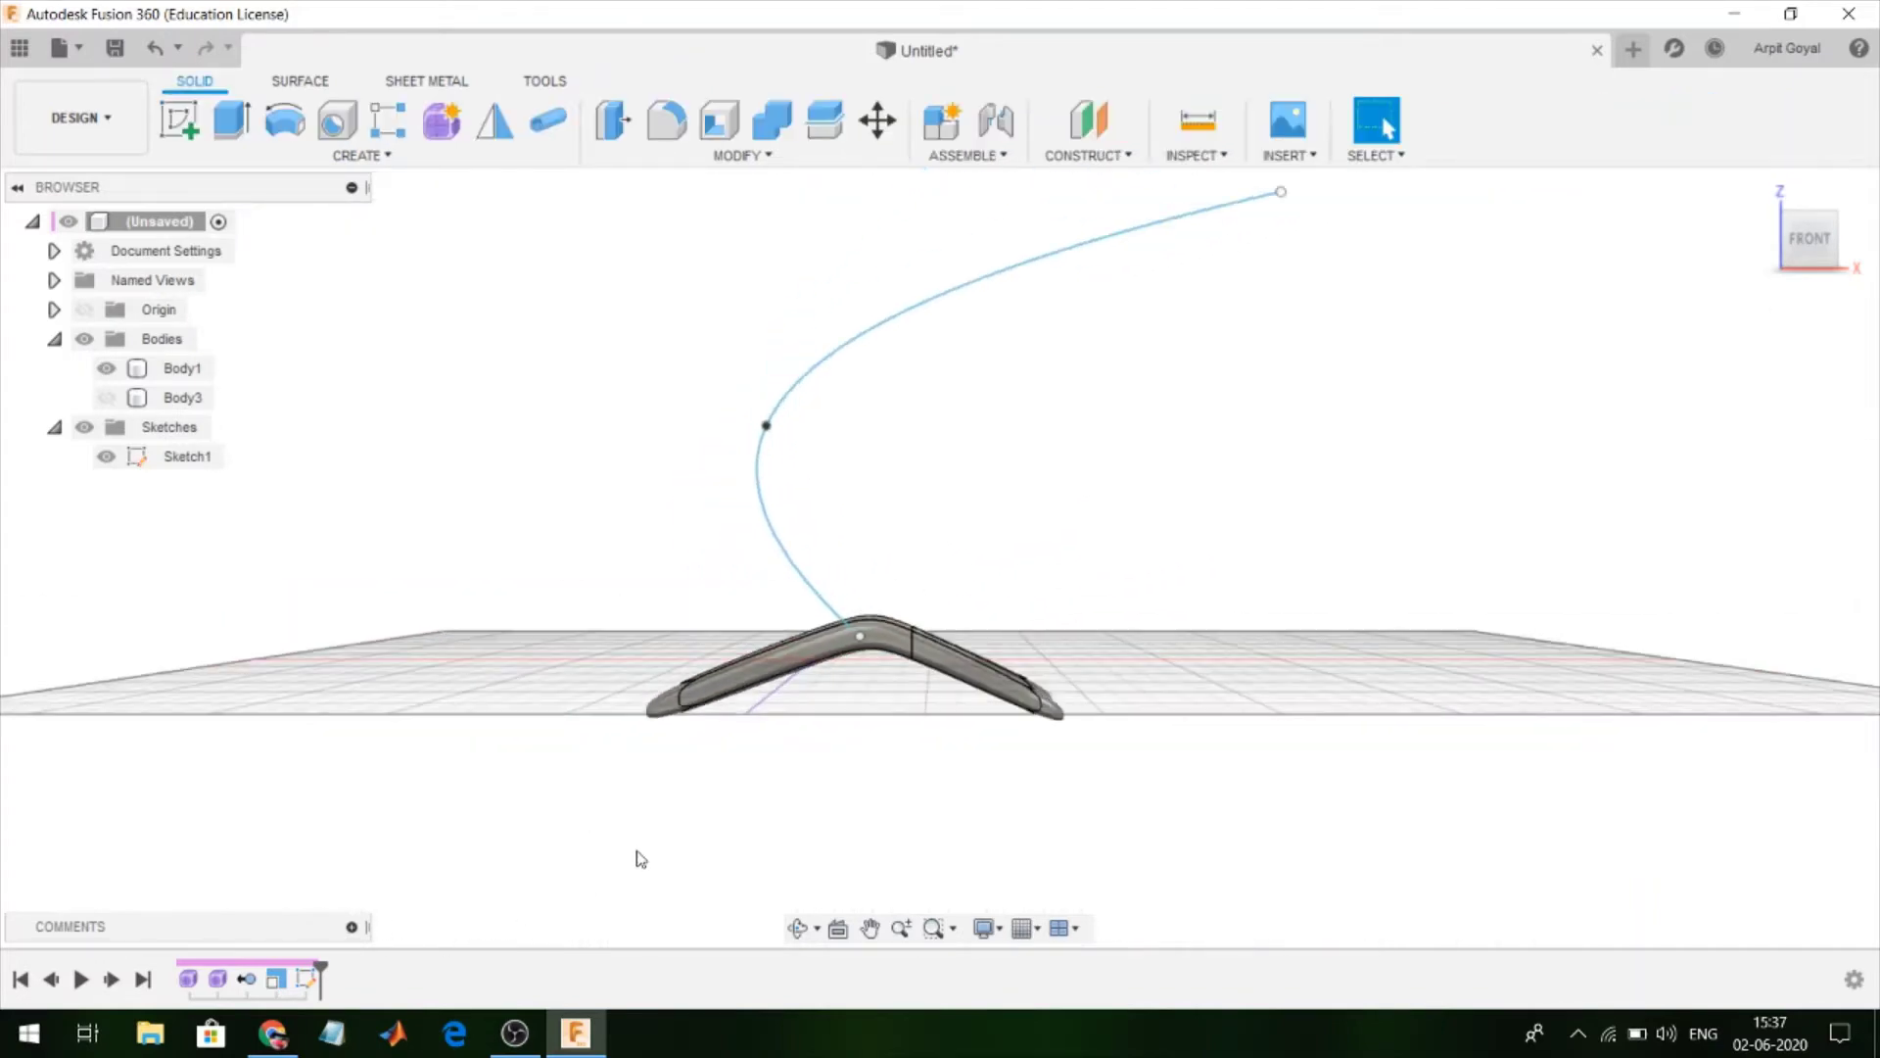
Pipe a 5 mm round tube along the spline path as a new body
click(548, 121)
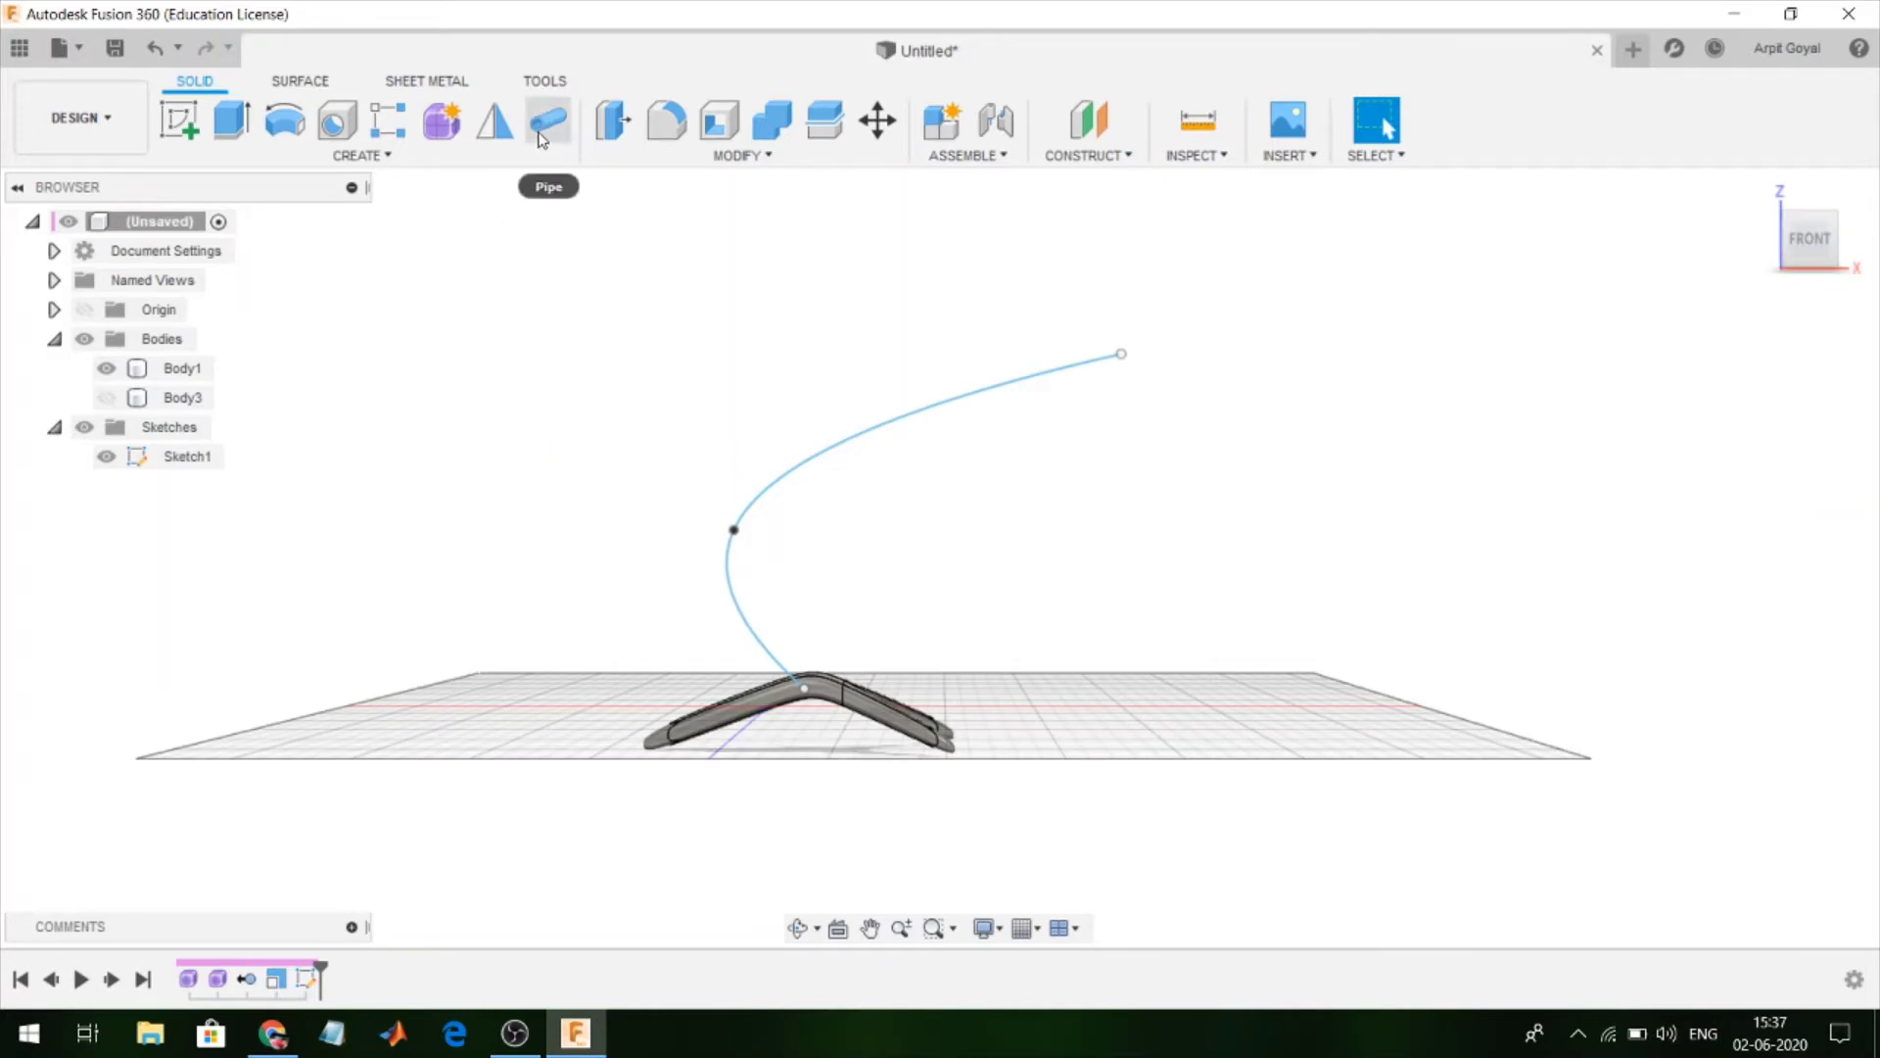
click(934, 411)
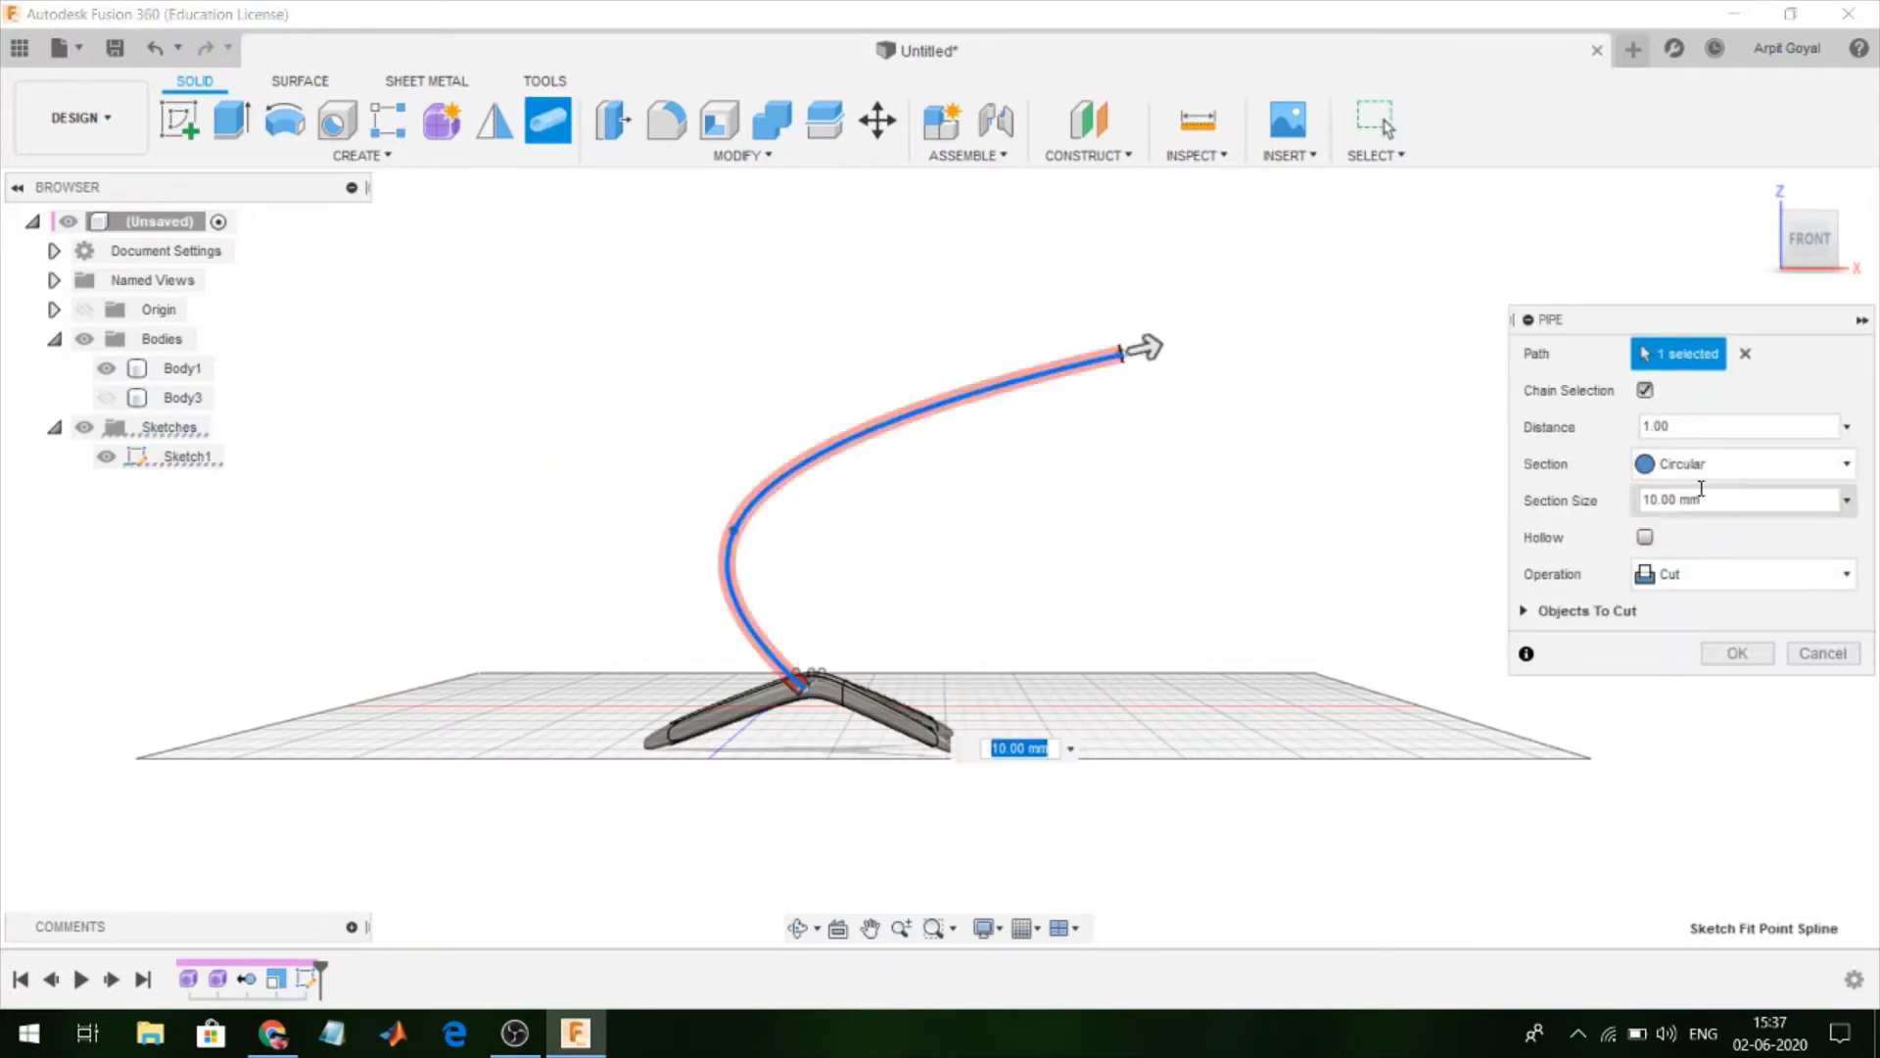
key(End)
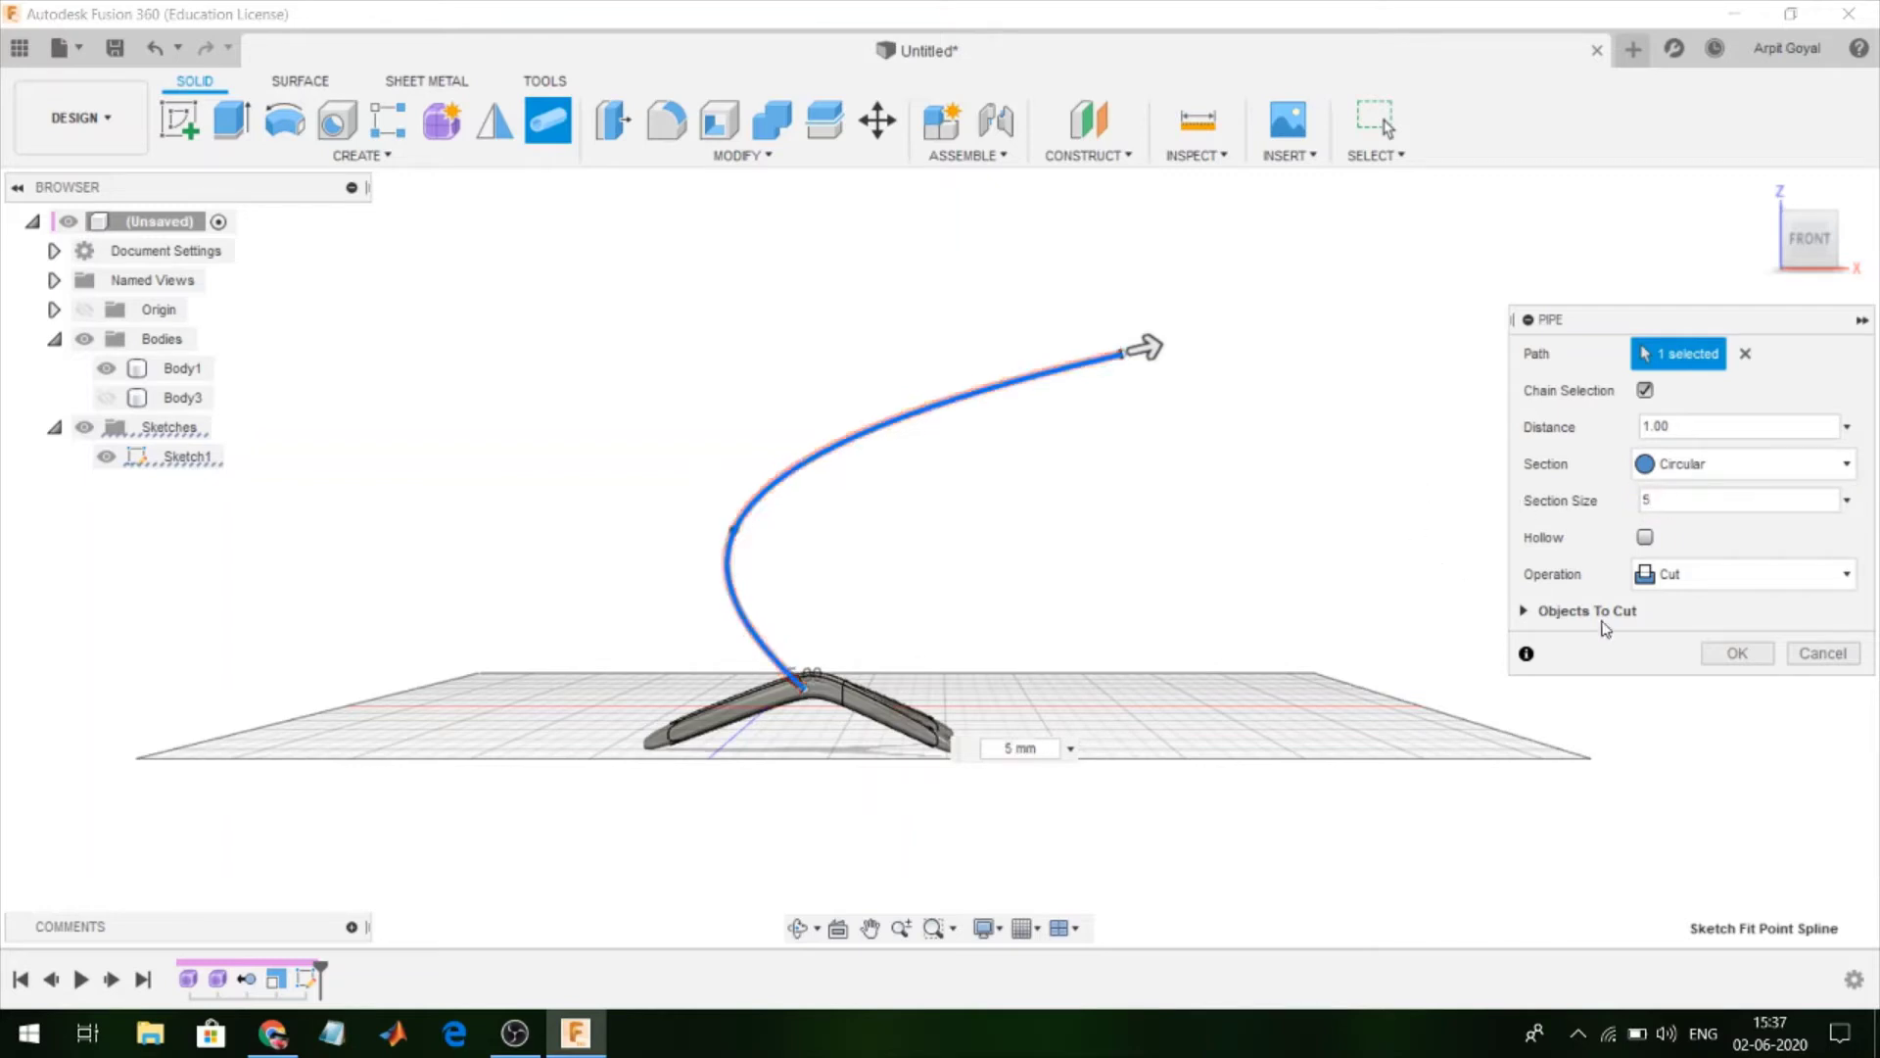
click(1665, 575)
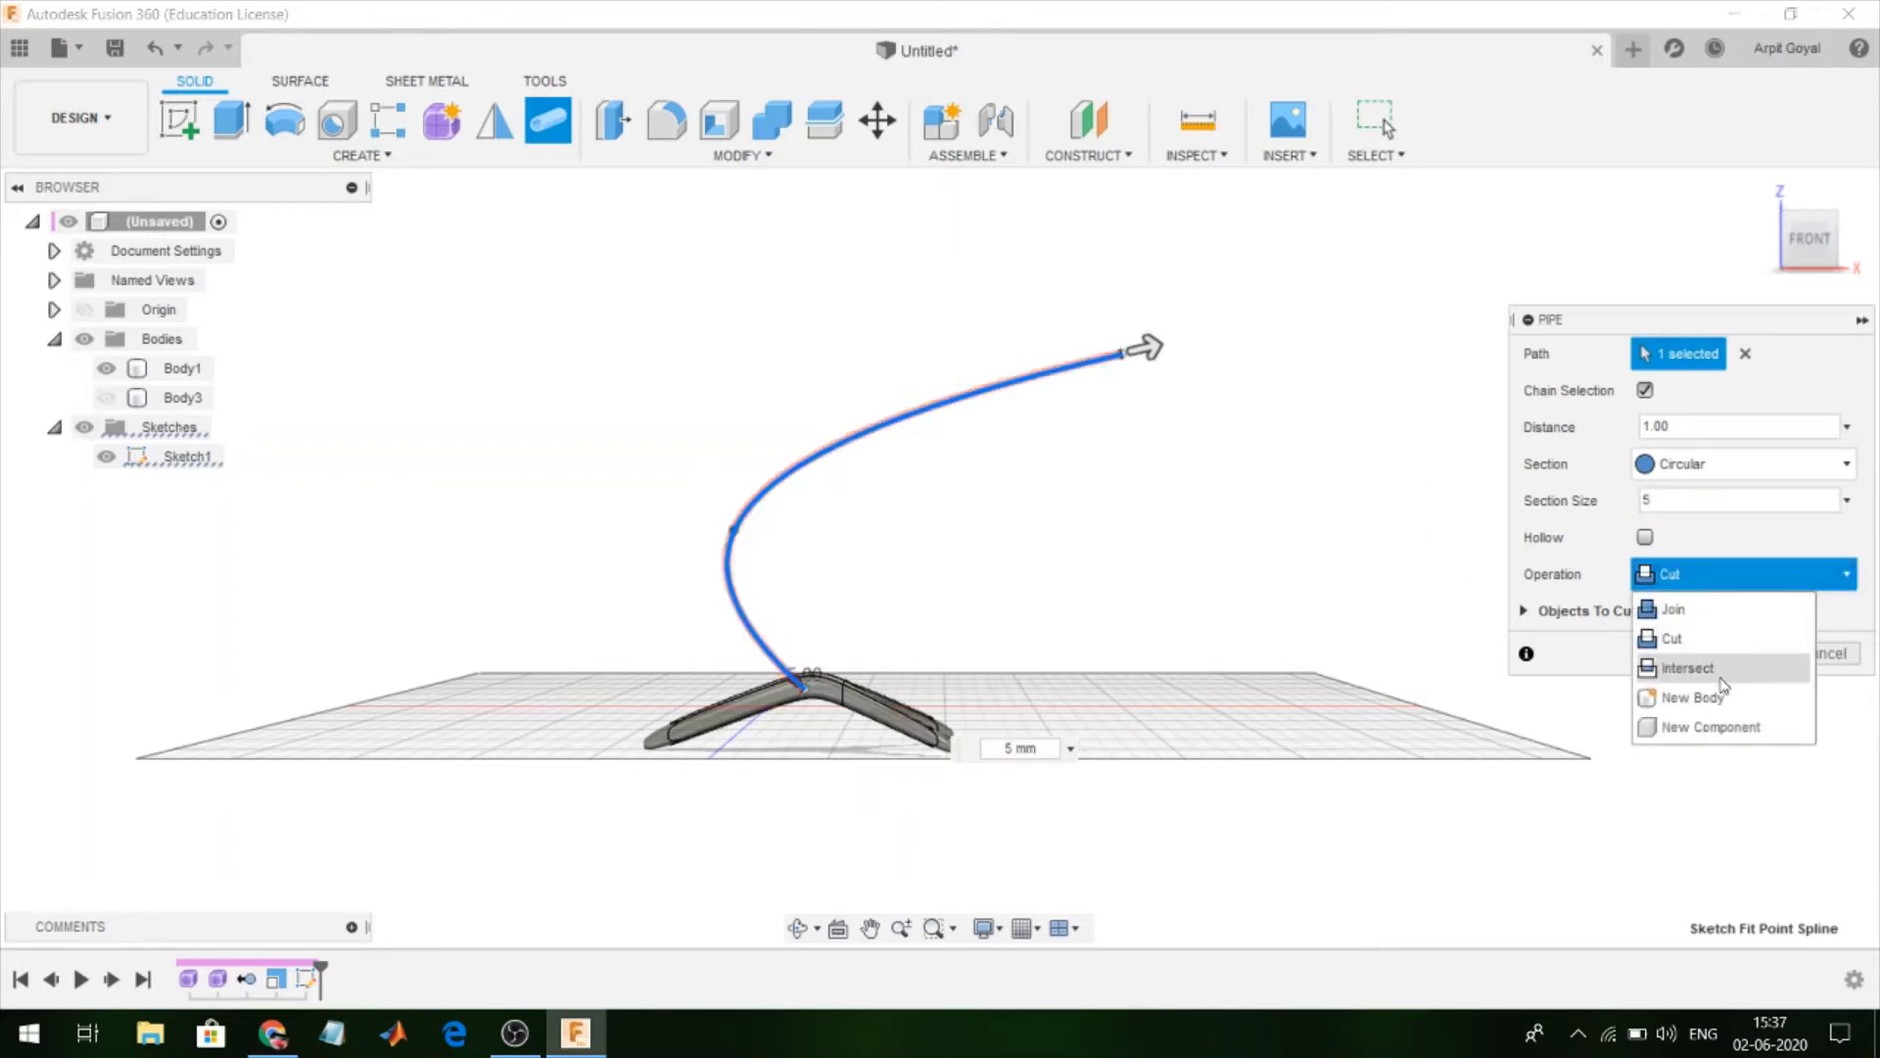
click(1692, 697)
click(1738, 616)
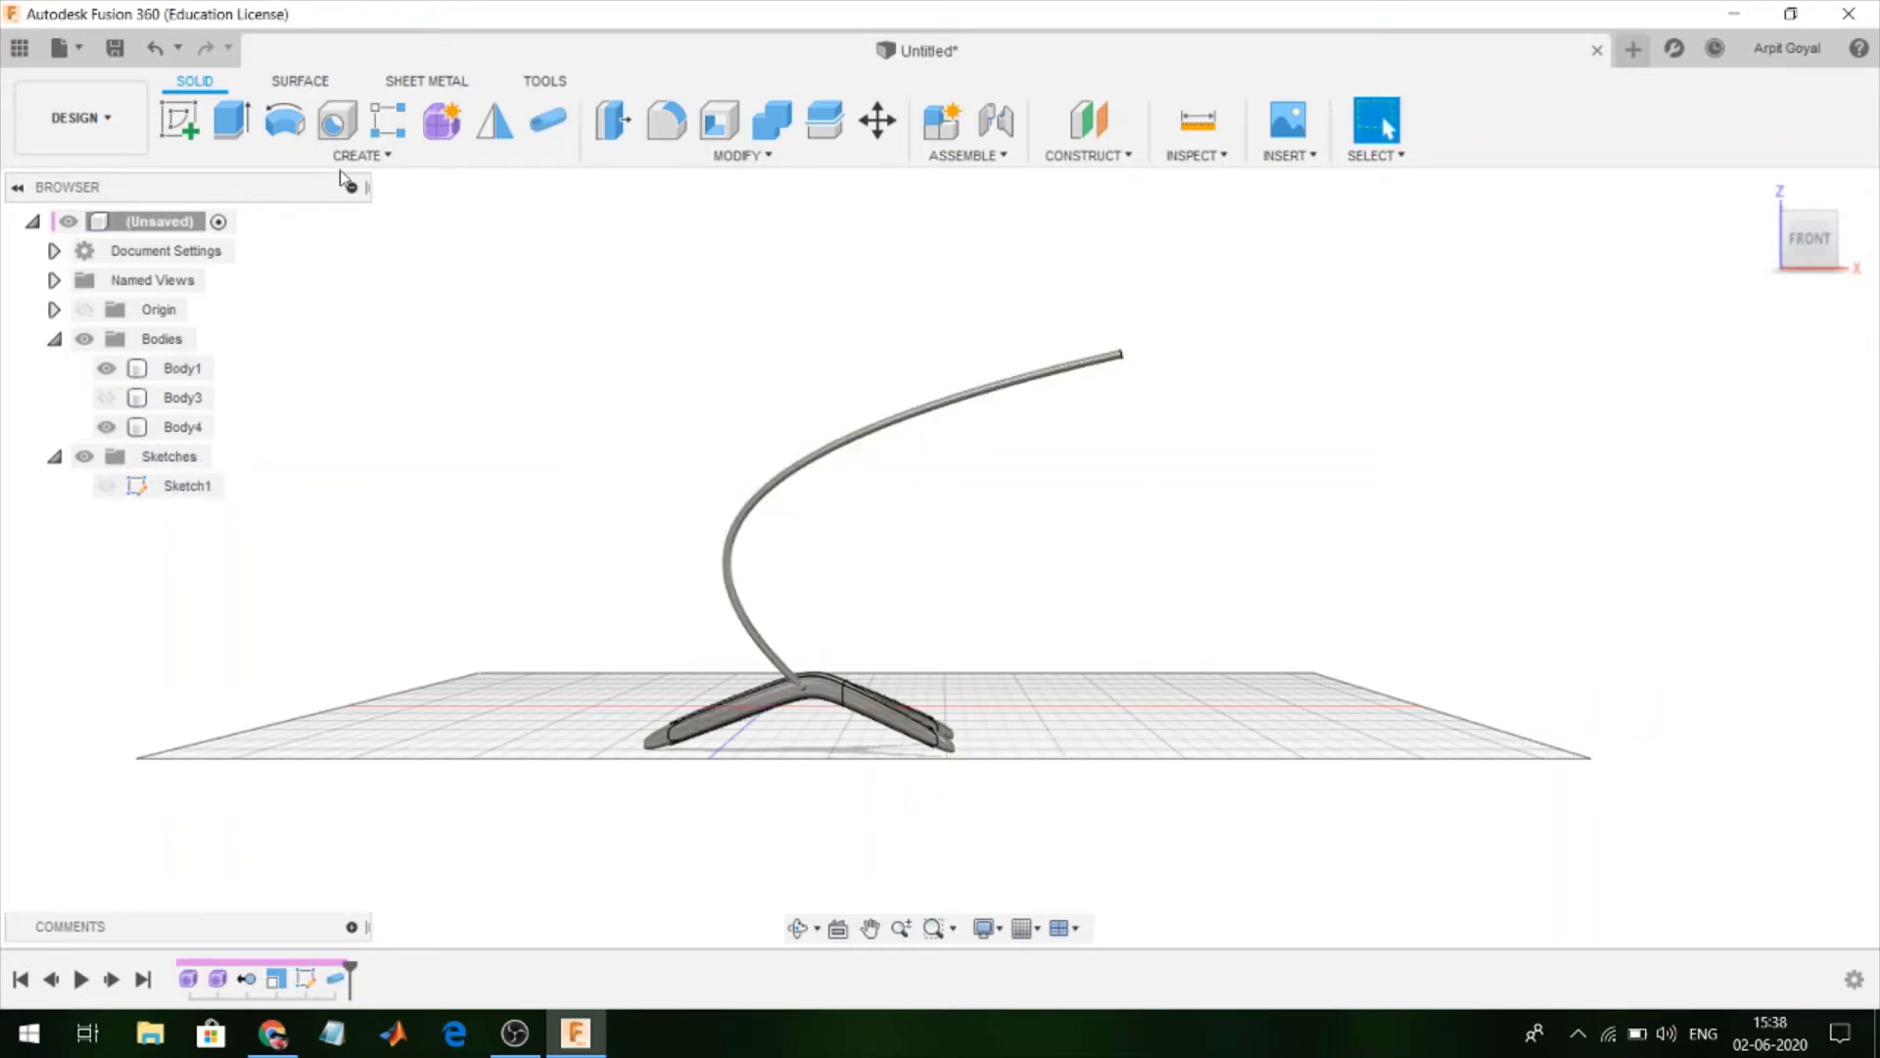
Create an offset construction plane 210 mm above the XY plane
click(764, 642)
click(1089, 119)
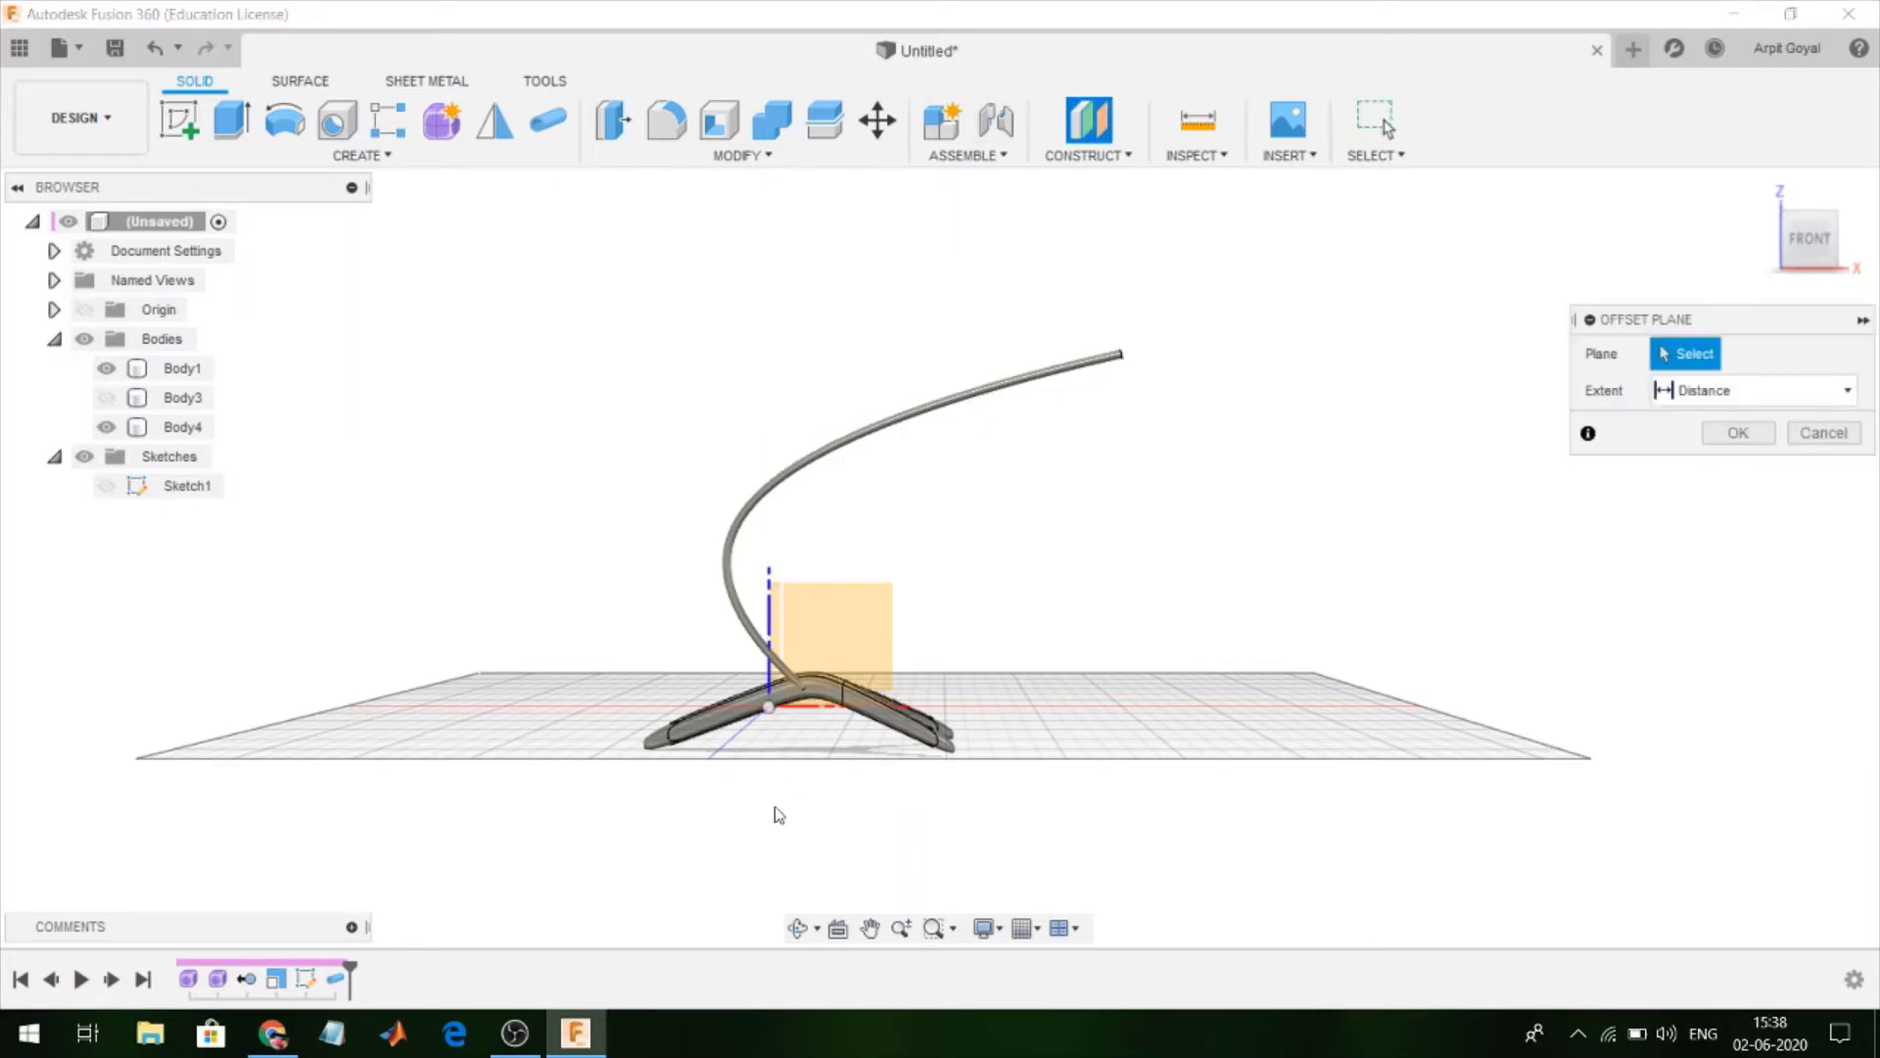
click(848, 716)
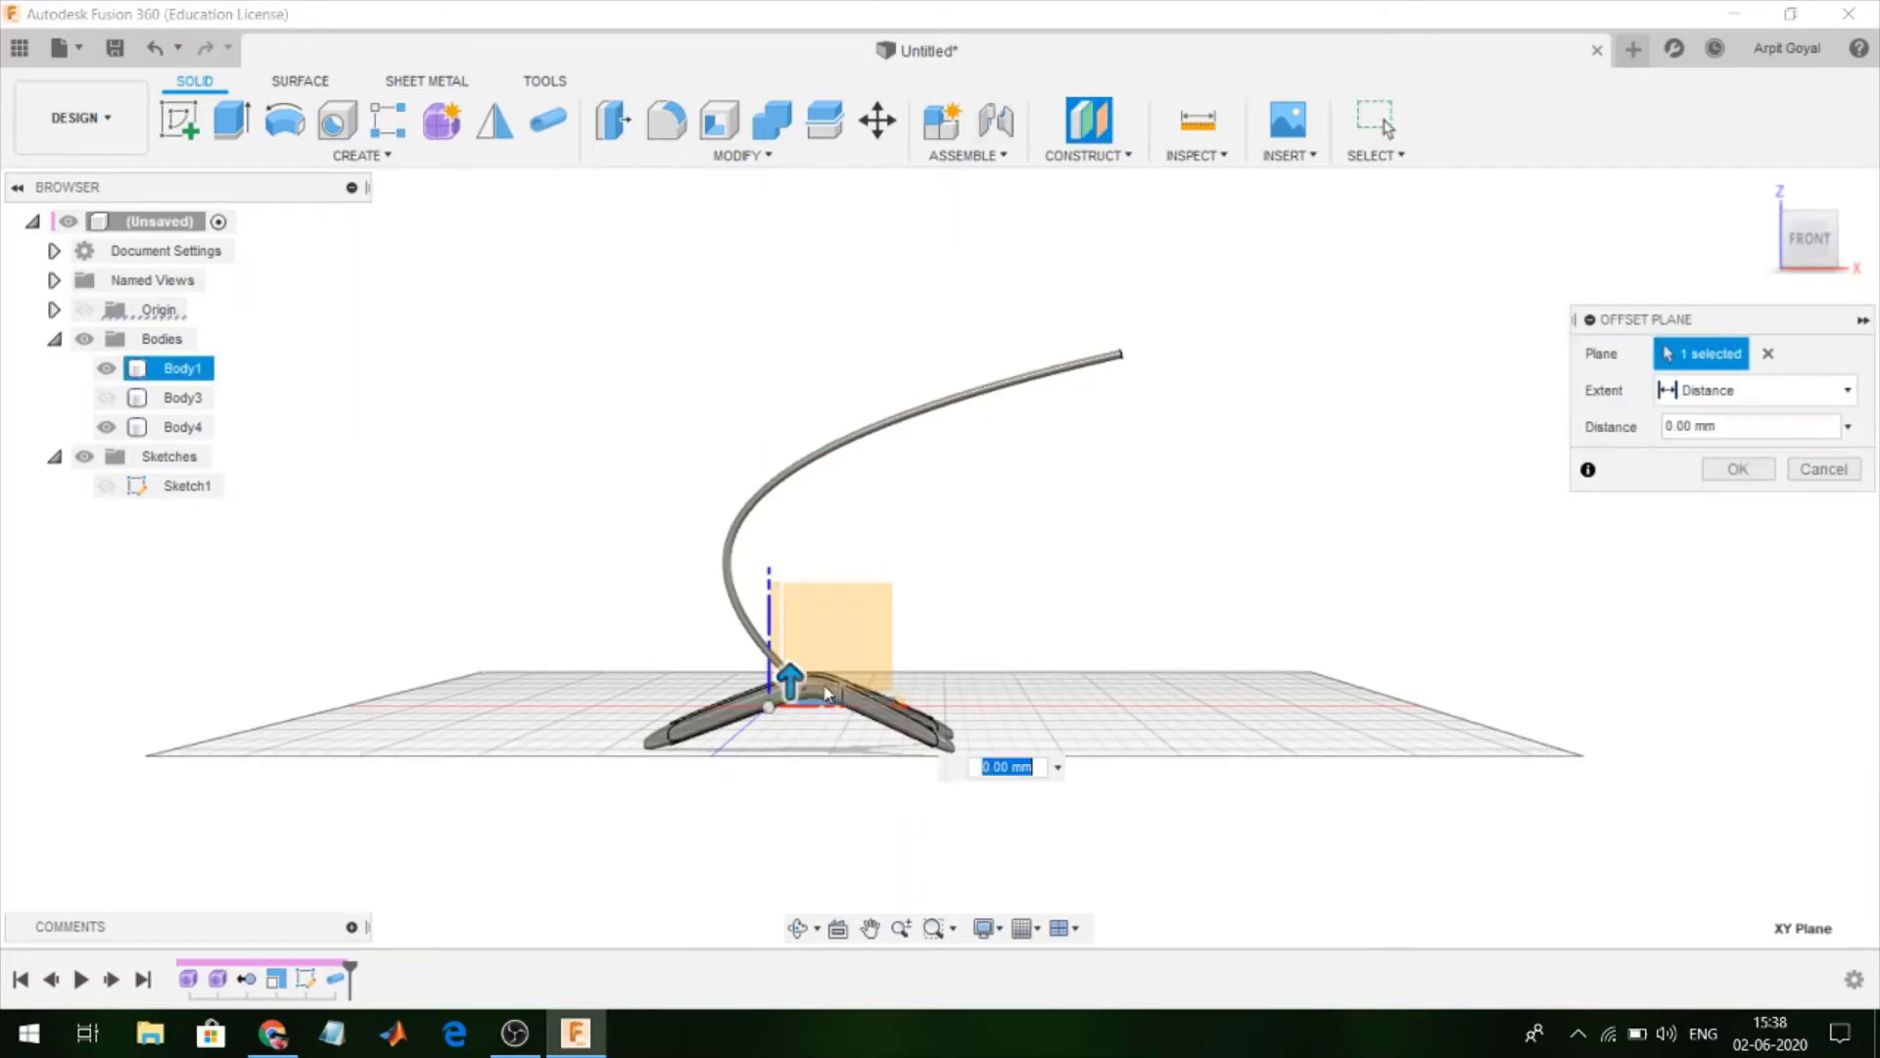
drag(789, 674, 869, 329)
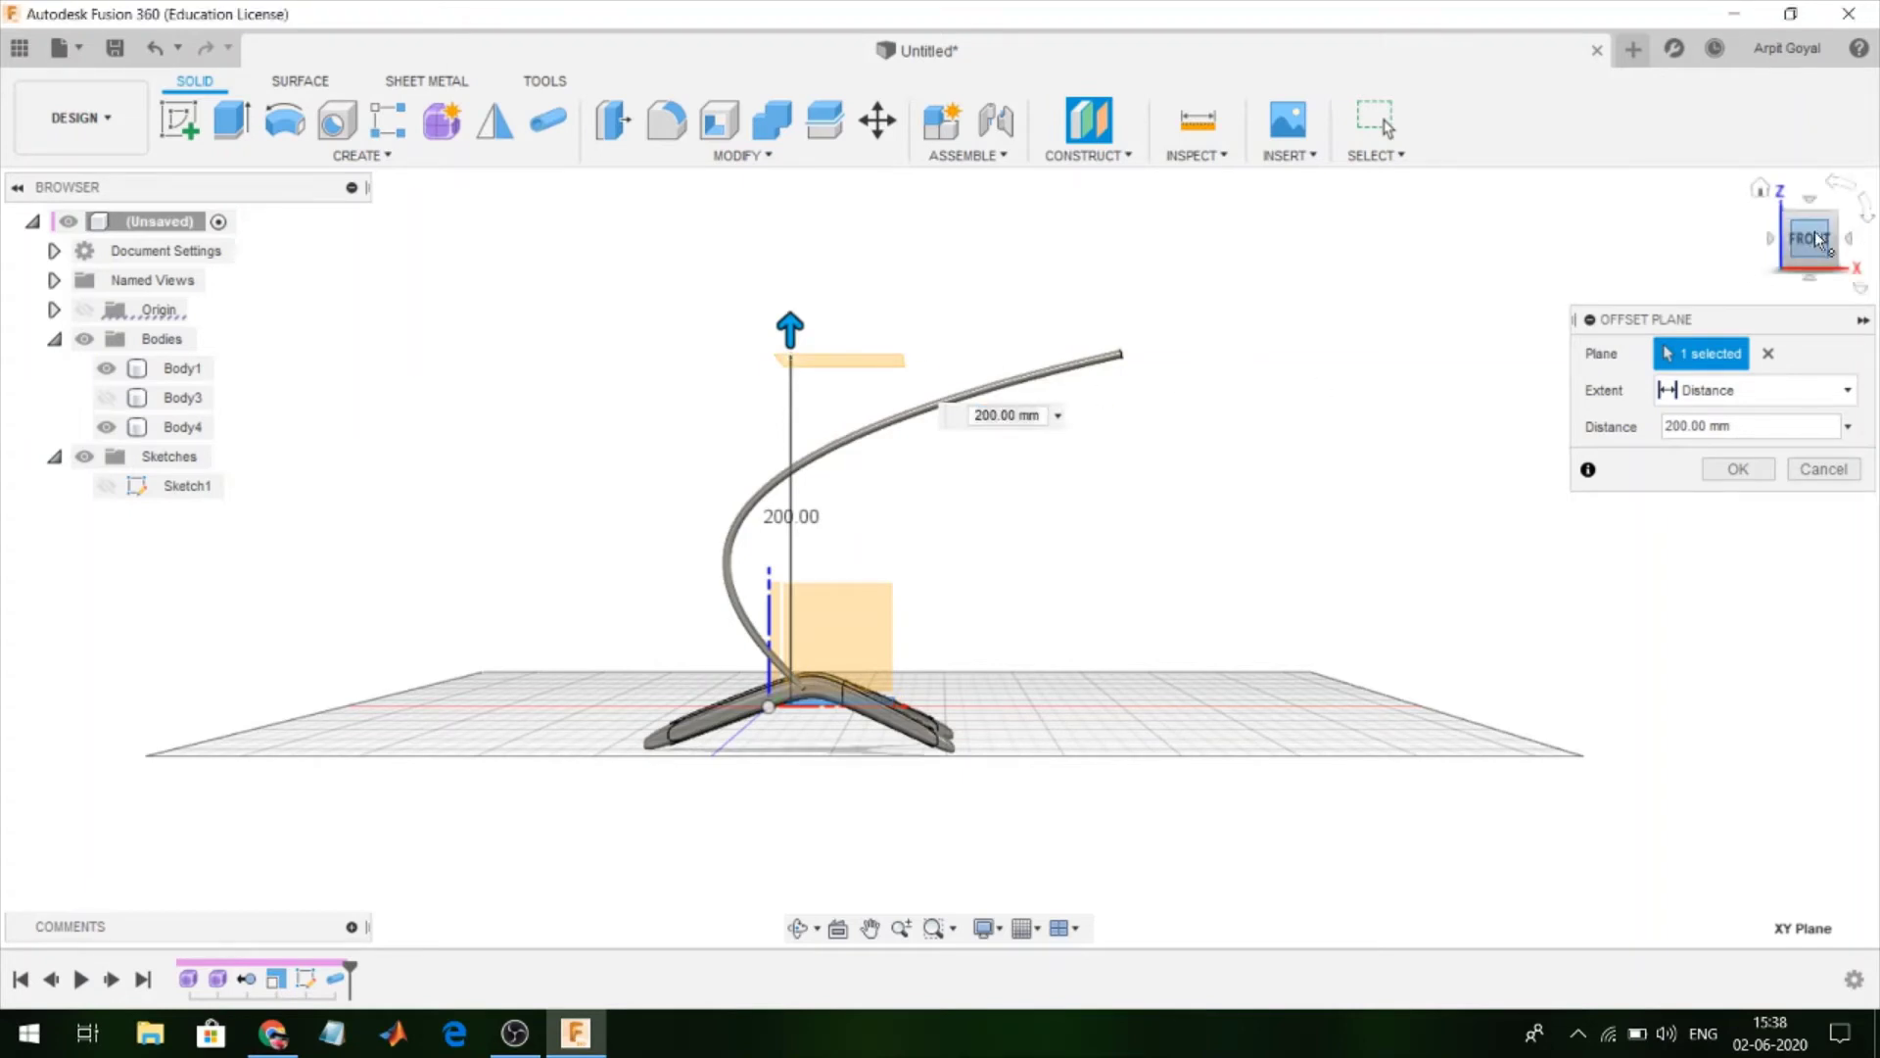
drag(1831, 235, 1828, 264)
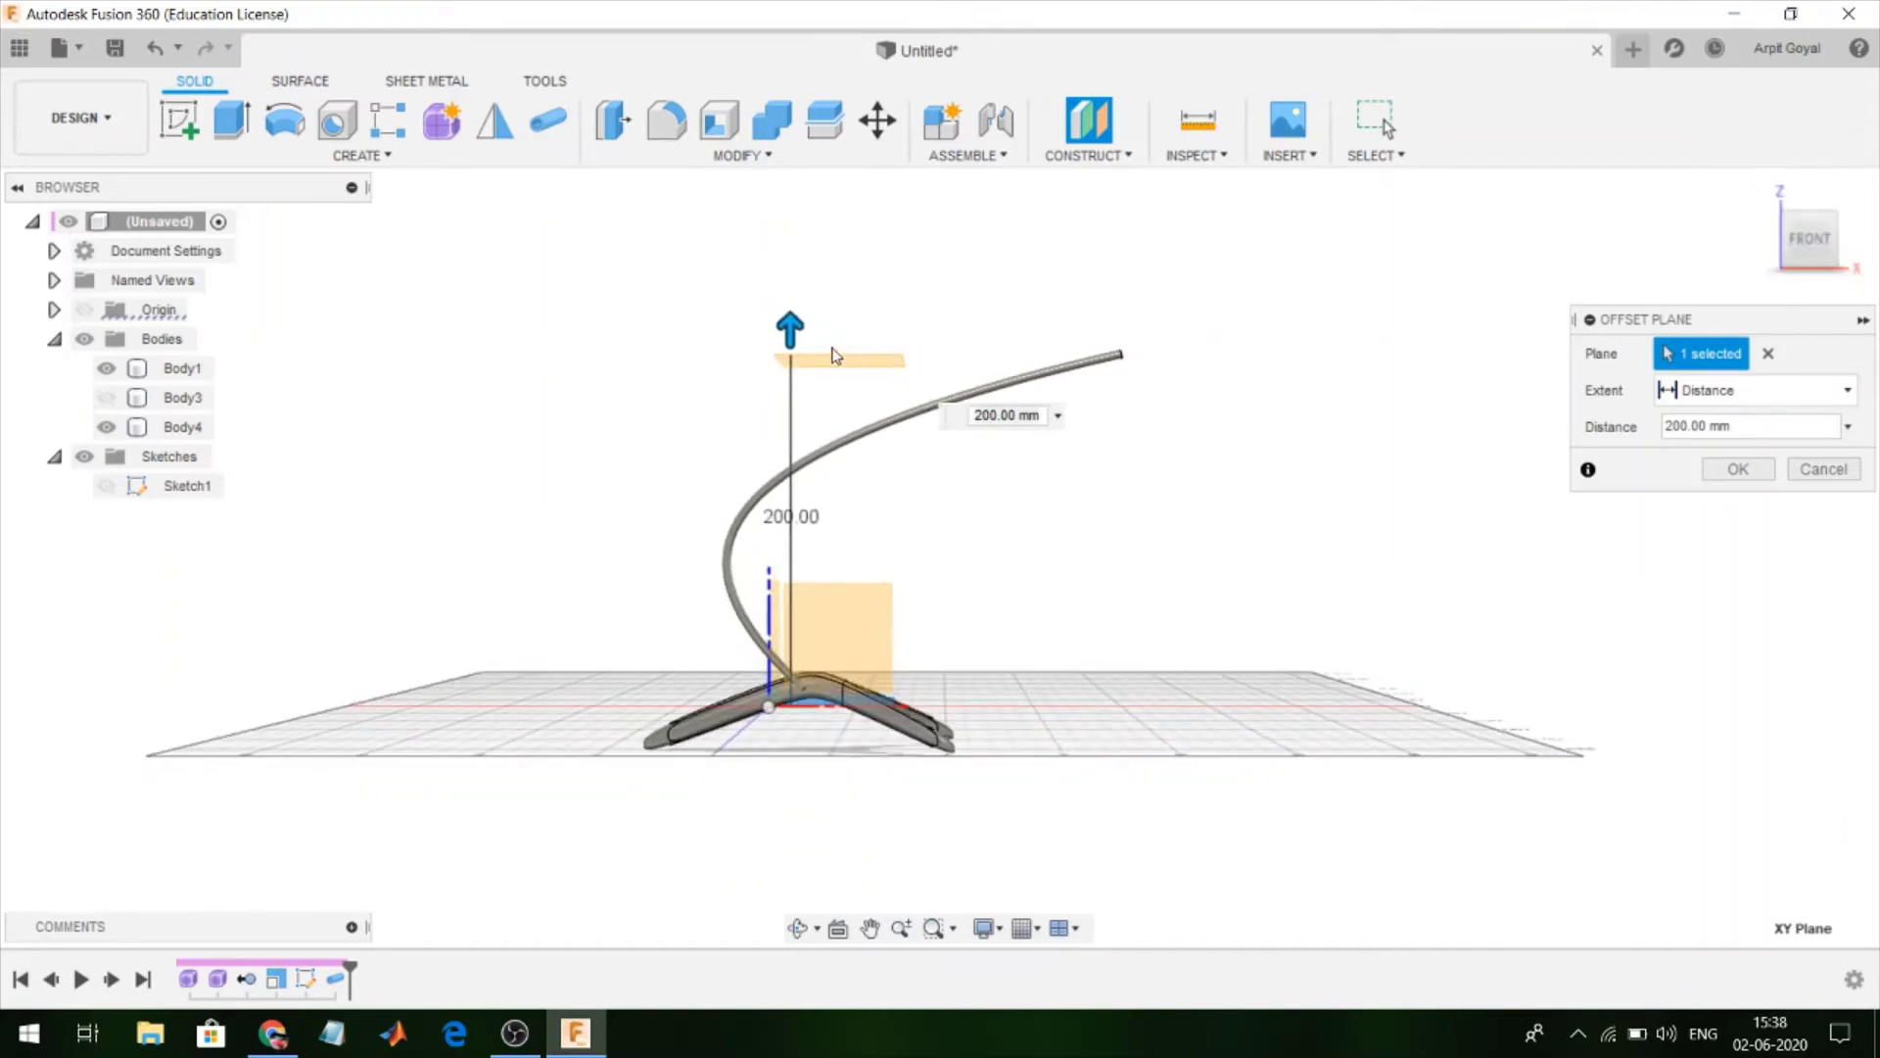
drag(793, 333, 791, 316)
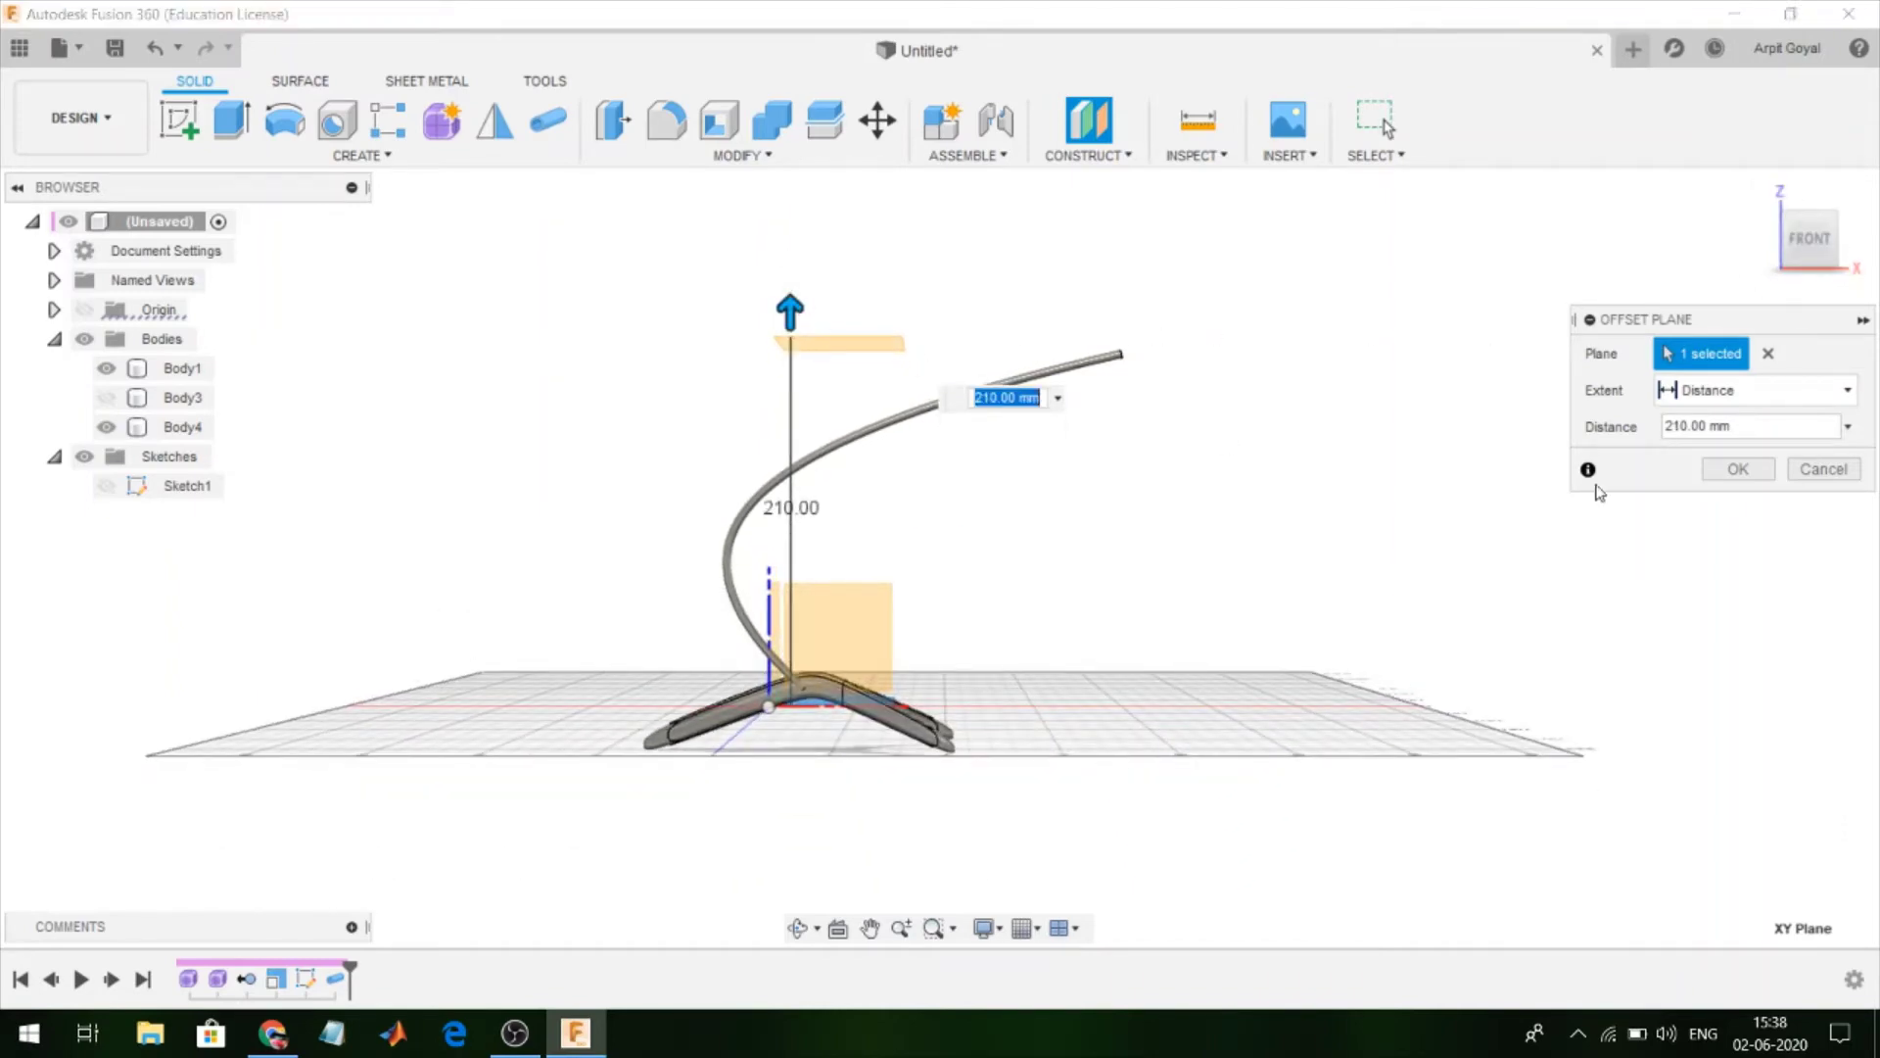
click(1738, 469)
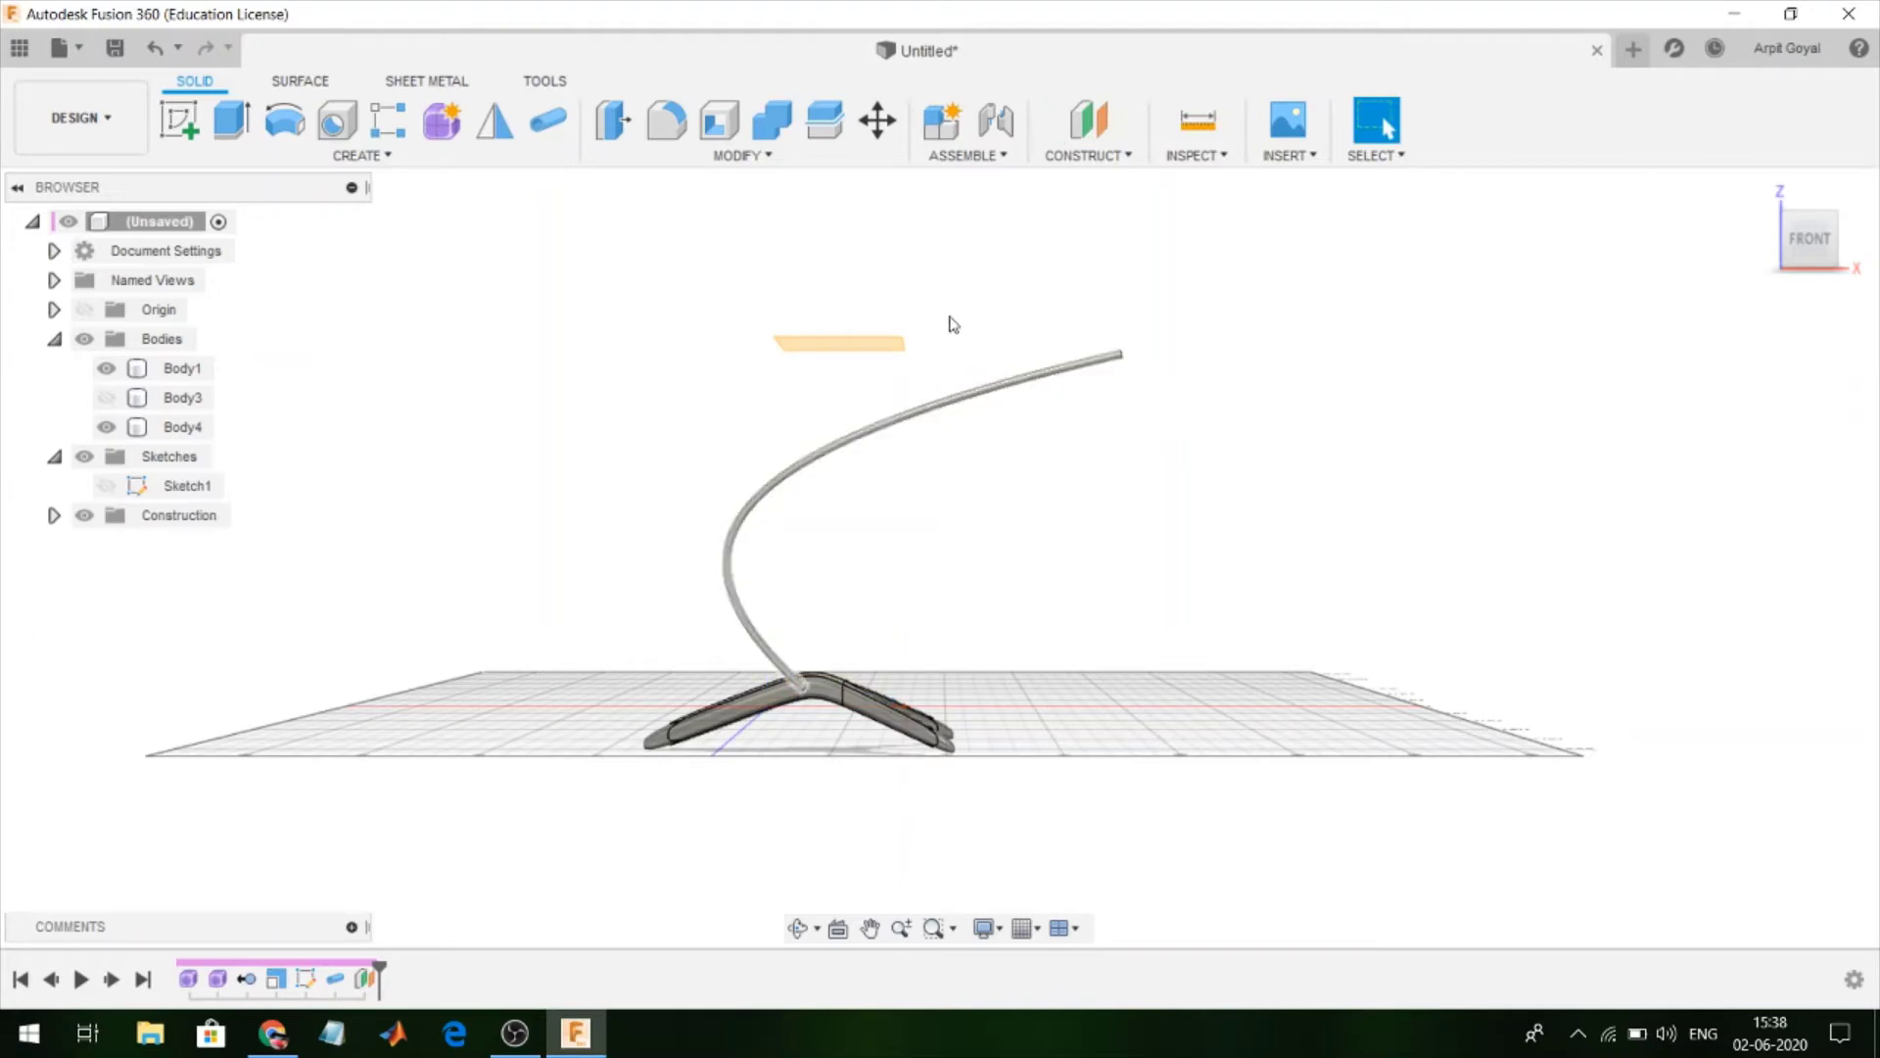
Start a sketch on the 210 mm offset plane and zoom in on the tube top
click(184, 139)
mouse_move(423, 297)
shift+middle_down()
mouse_move(457, 364)
mouse_move(745, 294)
shift+middle_up()
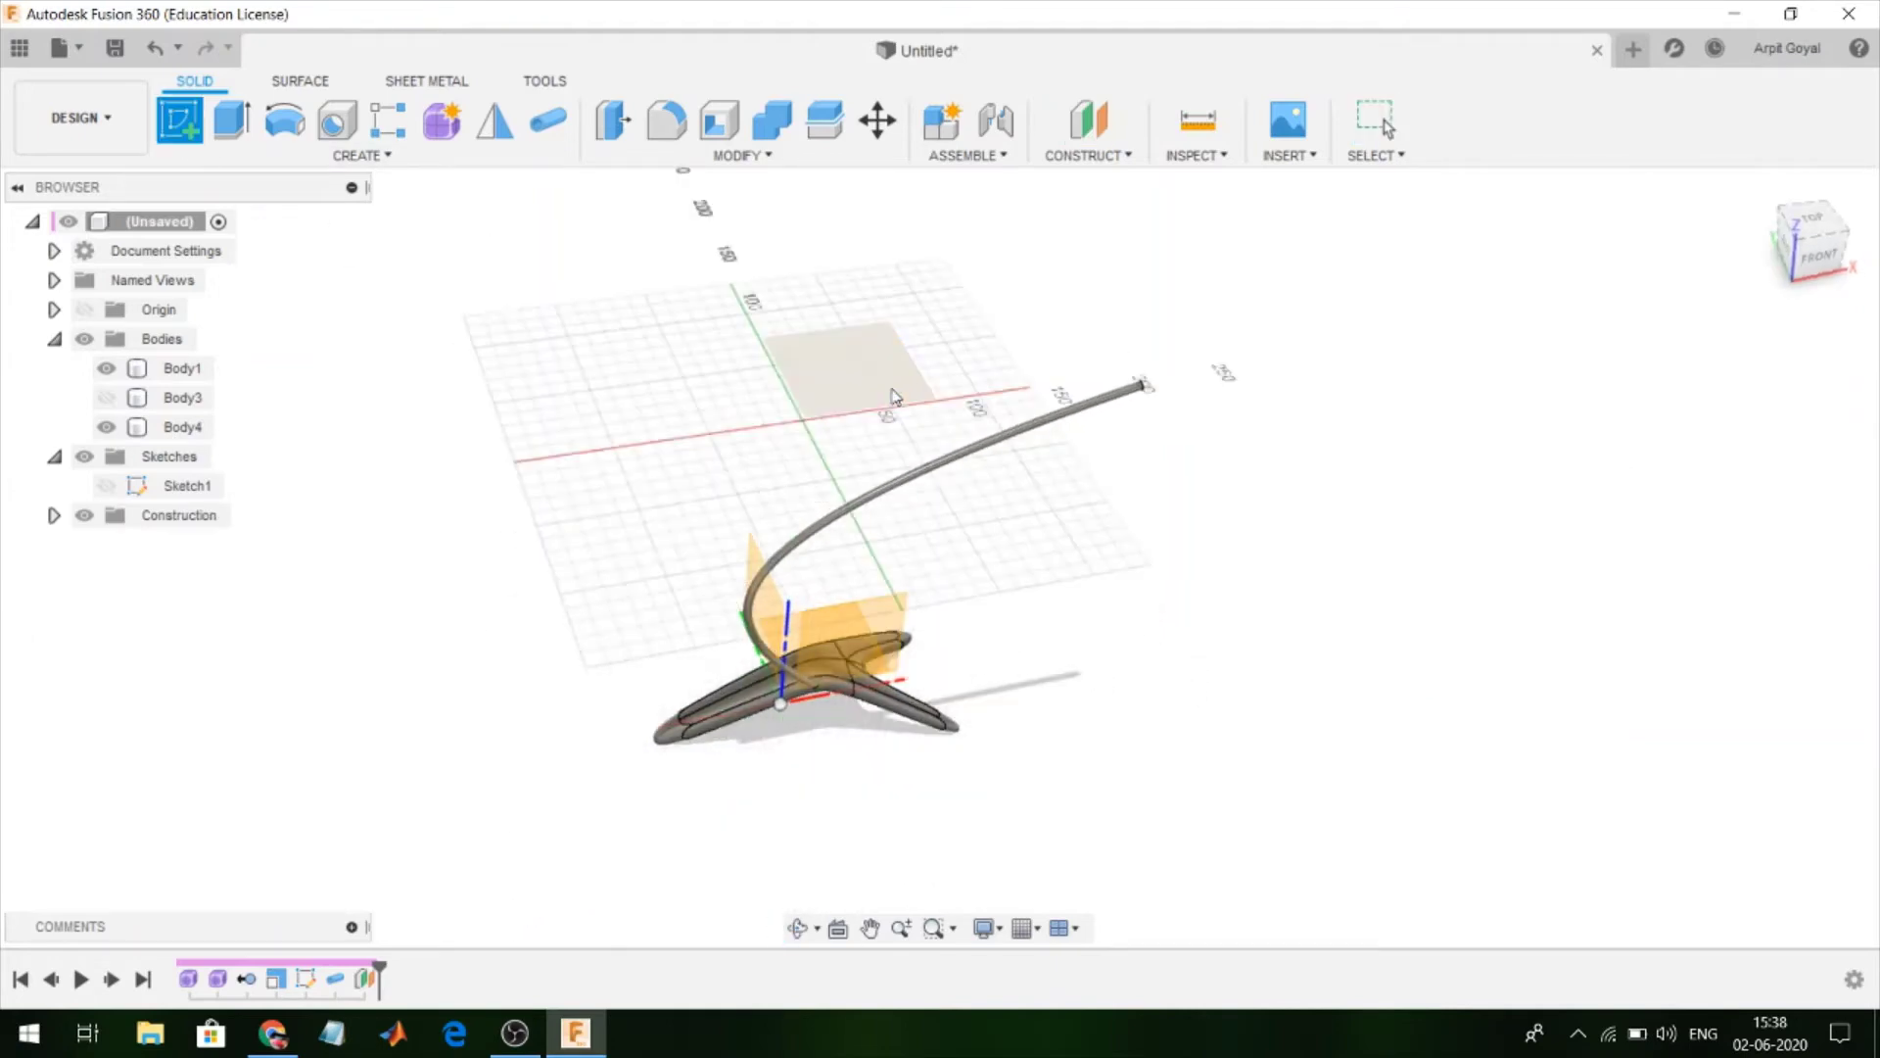
click(965, 402)
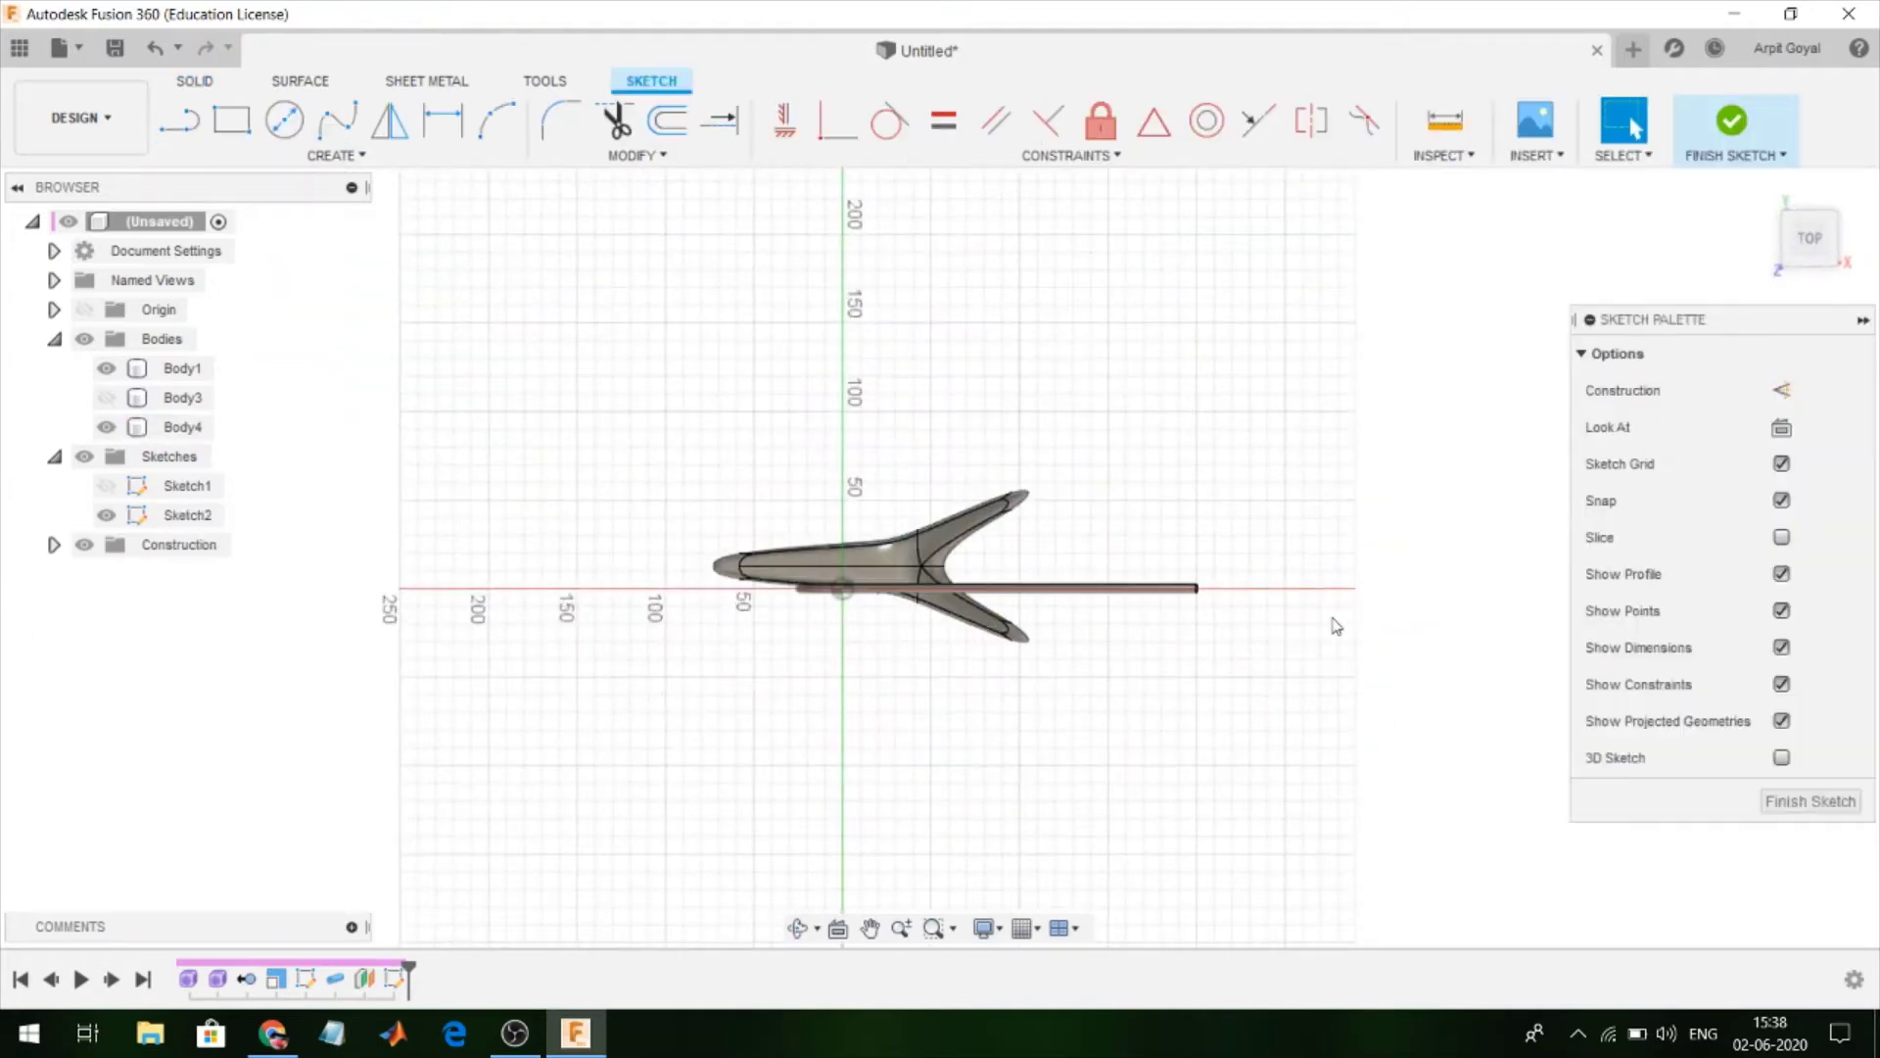
scroll(1335, 626, up, 1)
scroll(1180, 564, up, 1)
scroll(1126, 588, up, 1)
scroll(1058, 642, up, 2)
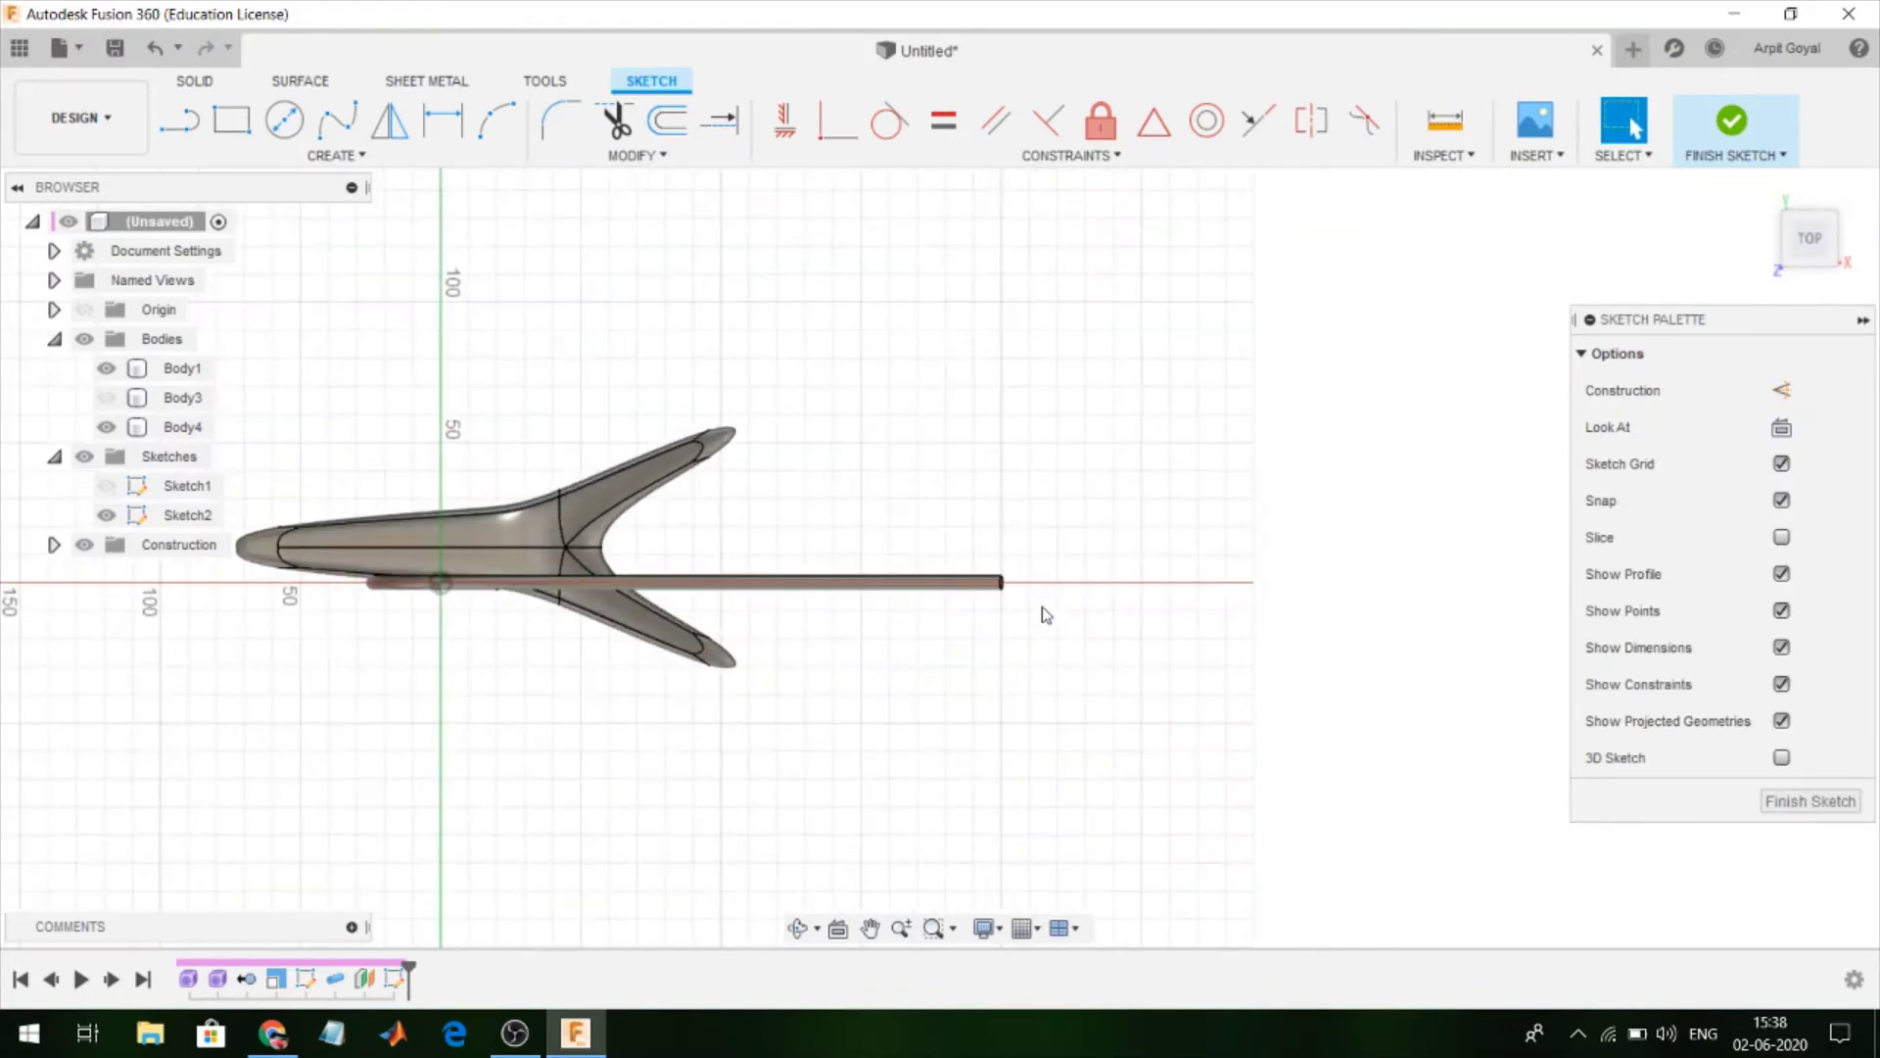
scroll(1043, 608, up, 1)
scroll(1043, 586, up, 1)
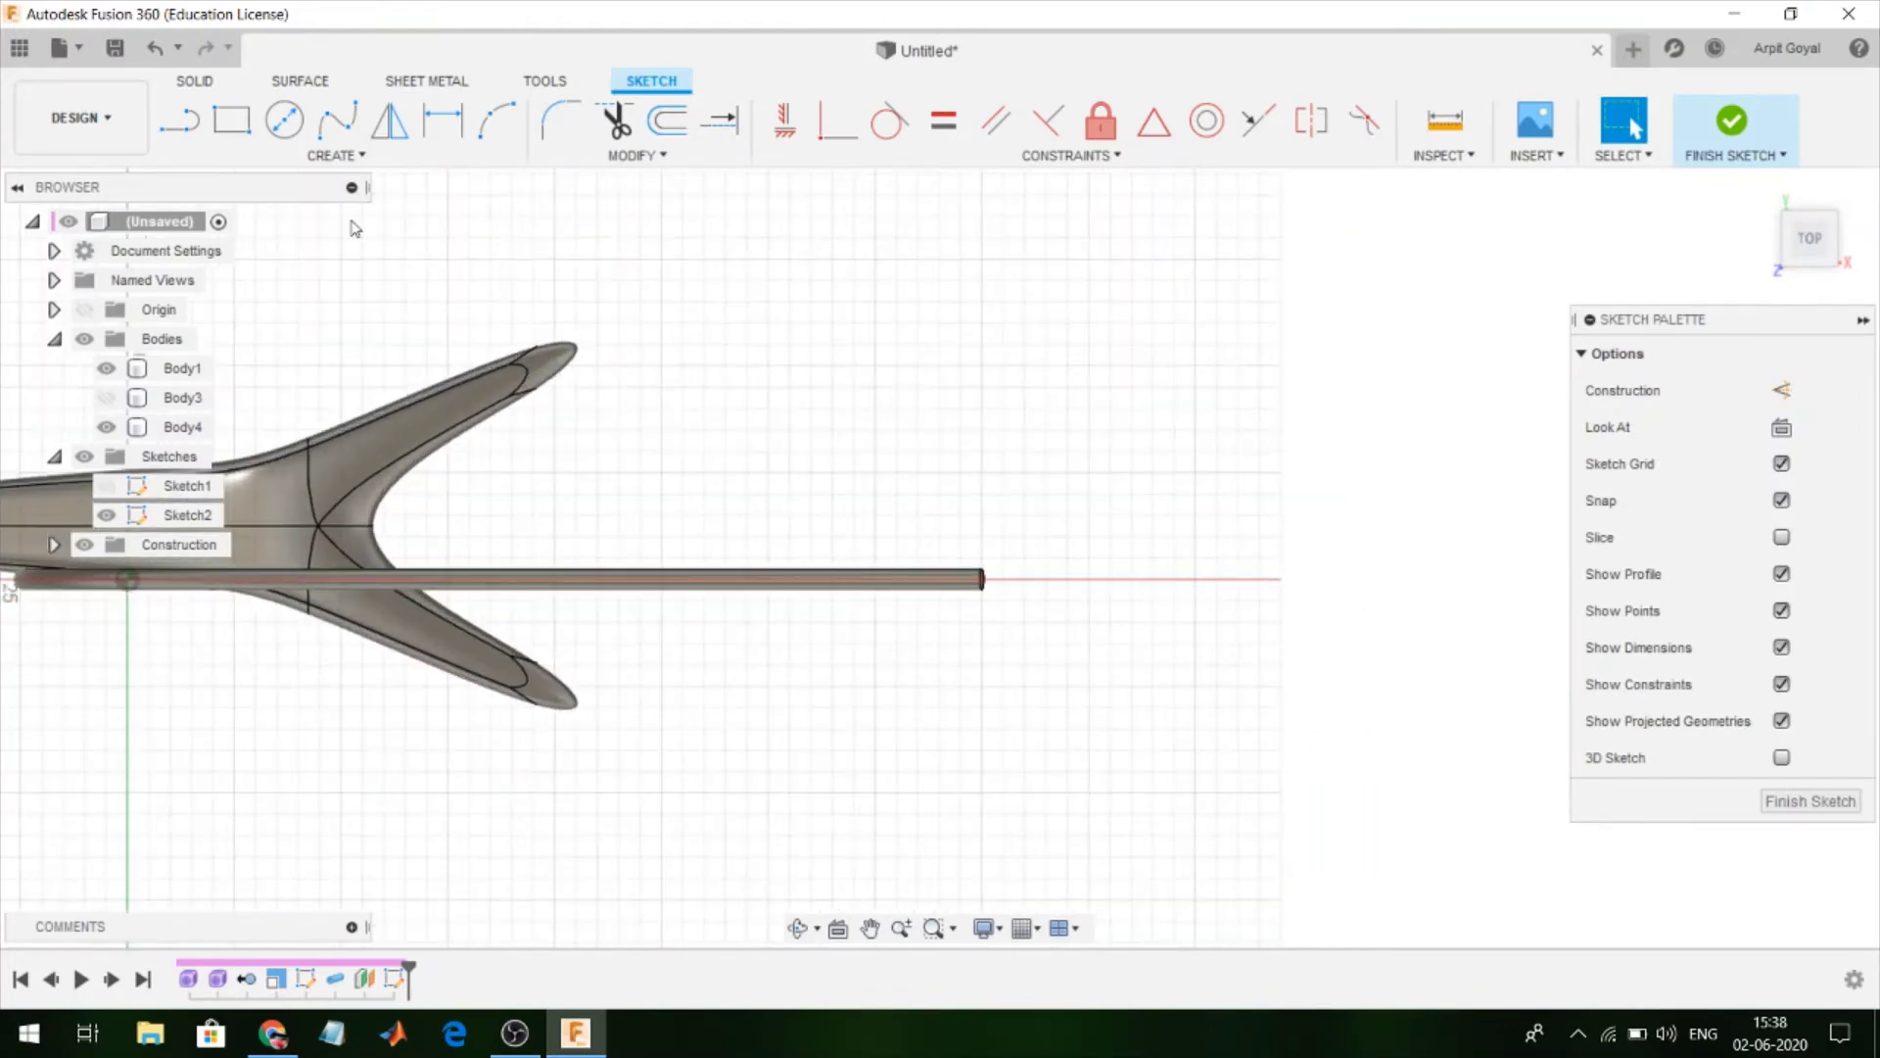
Draw a 30 mm diameter circle centred on the tube's top end
click(284, 119)
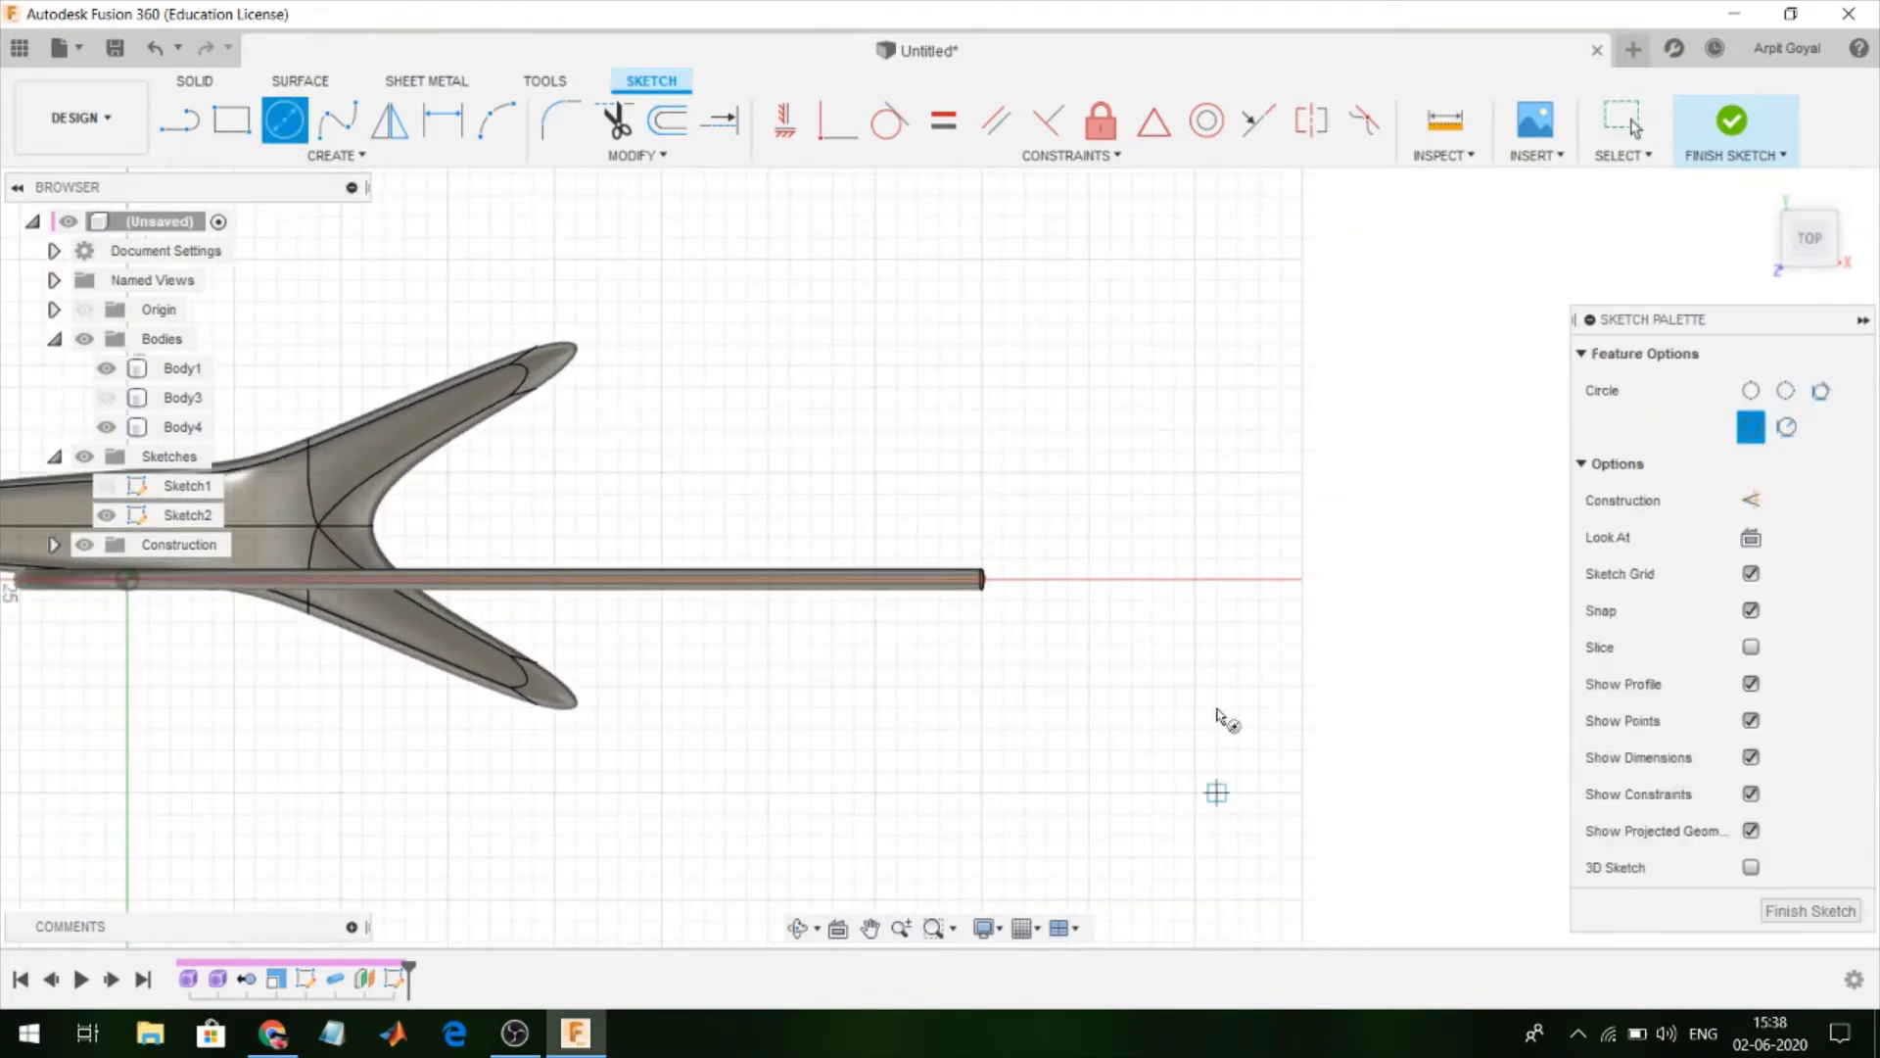
click(1024, 580)
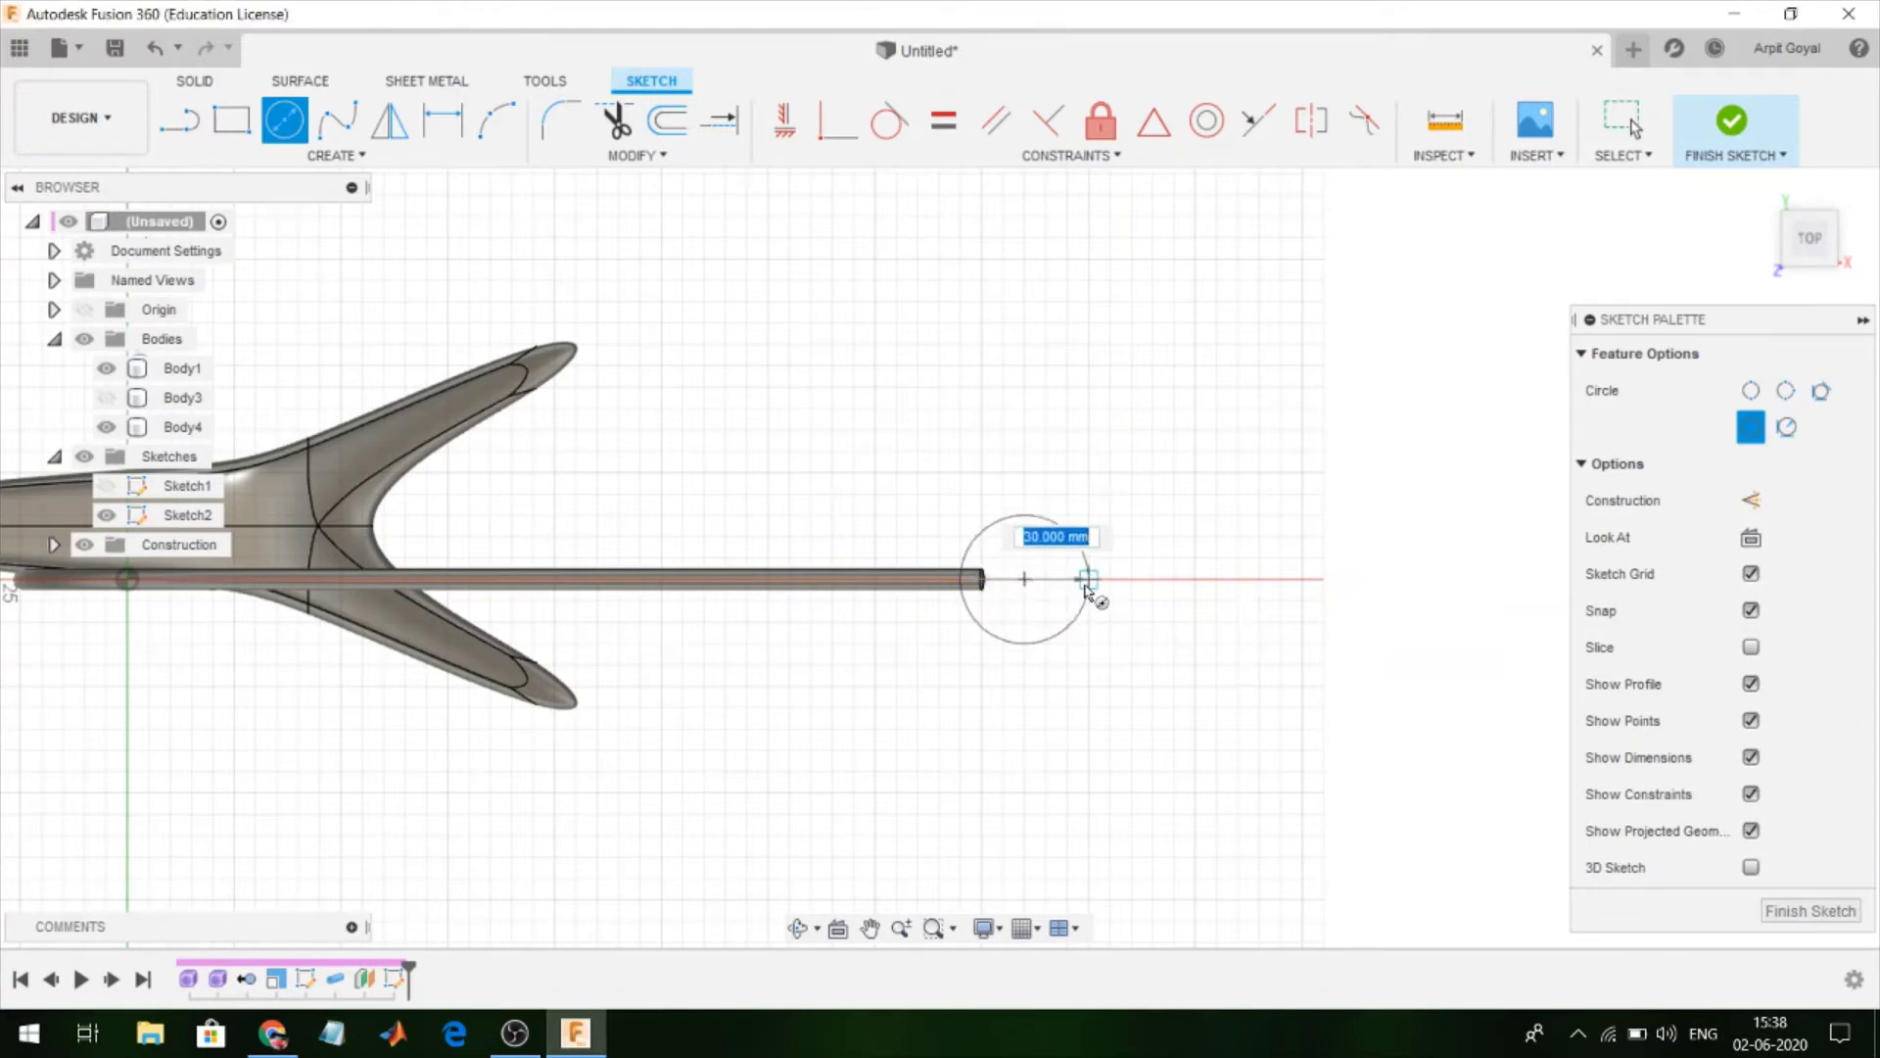
click(1087, 580)
click(1792, 910)
key(Escape)
key(F6)
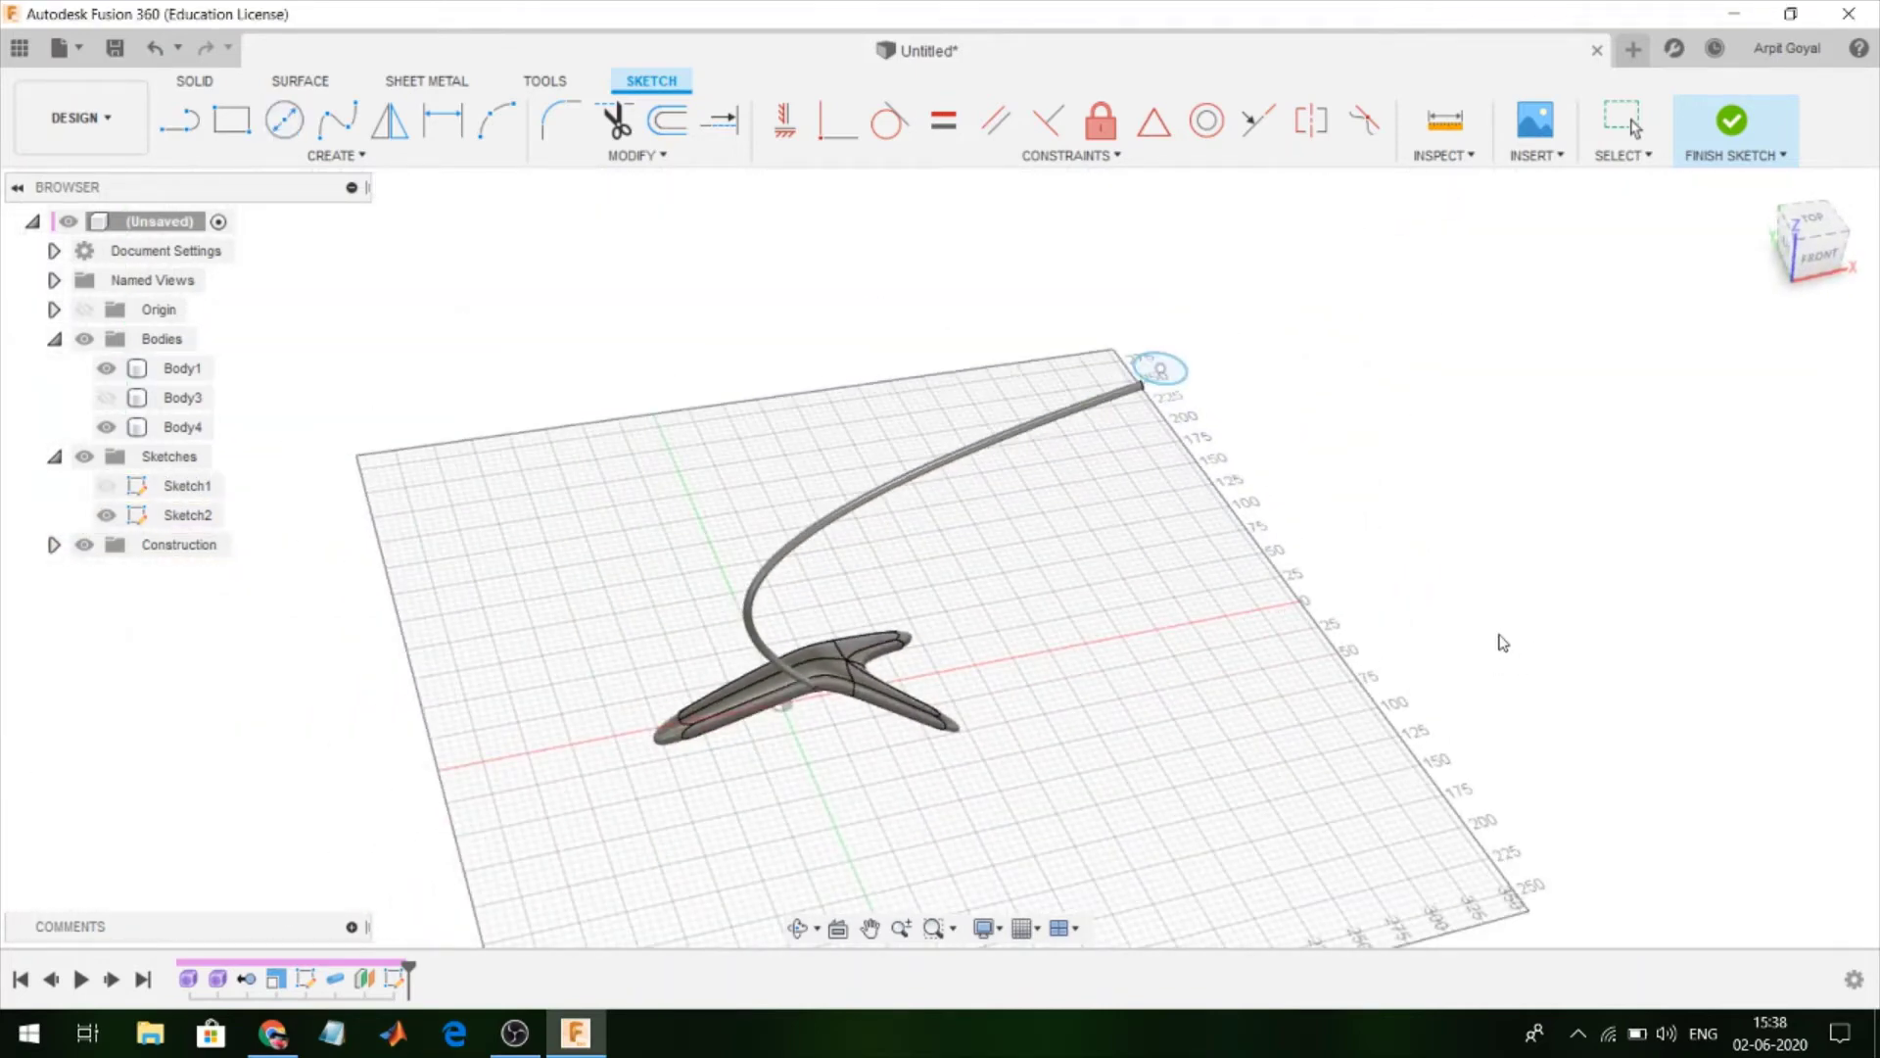
shift+middle_drag(1503, 643, 1557, 630)
Extrude the 30 mm circle downward along the tube as a new body
scroll(1057, 264, up, 2)
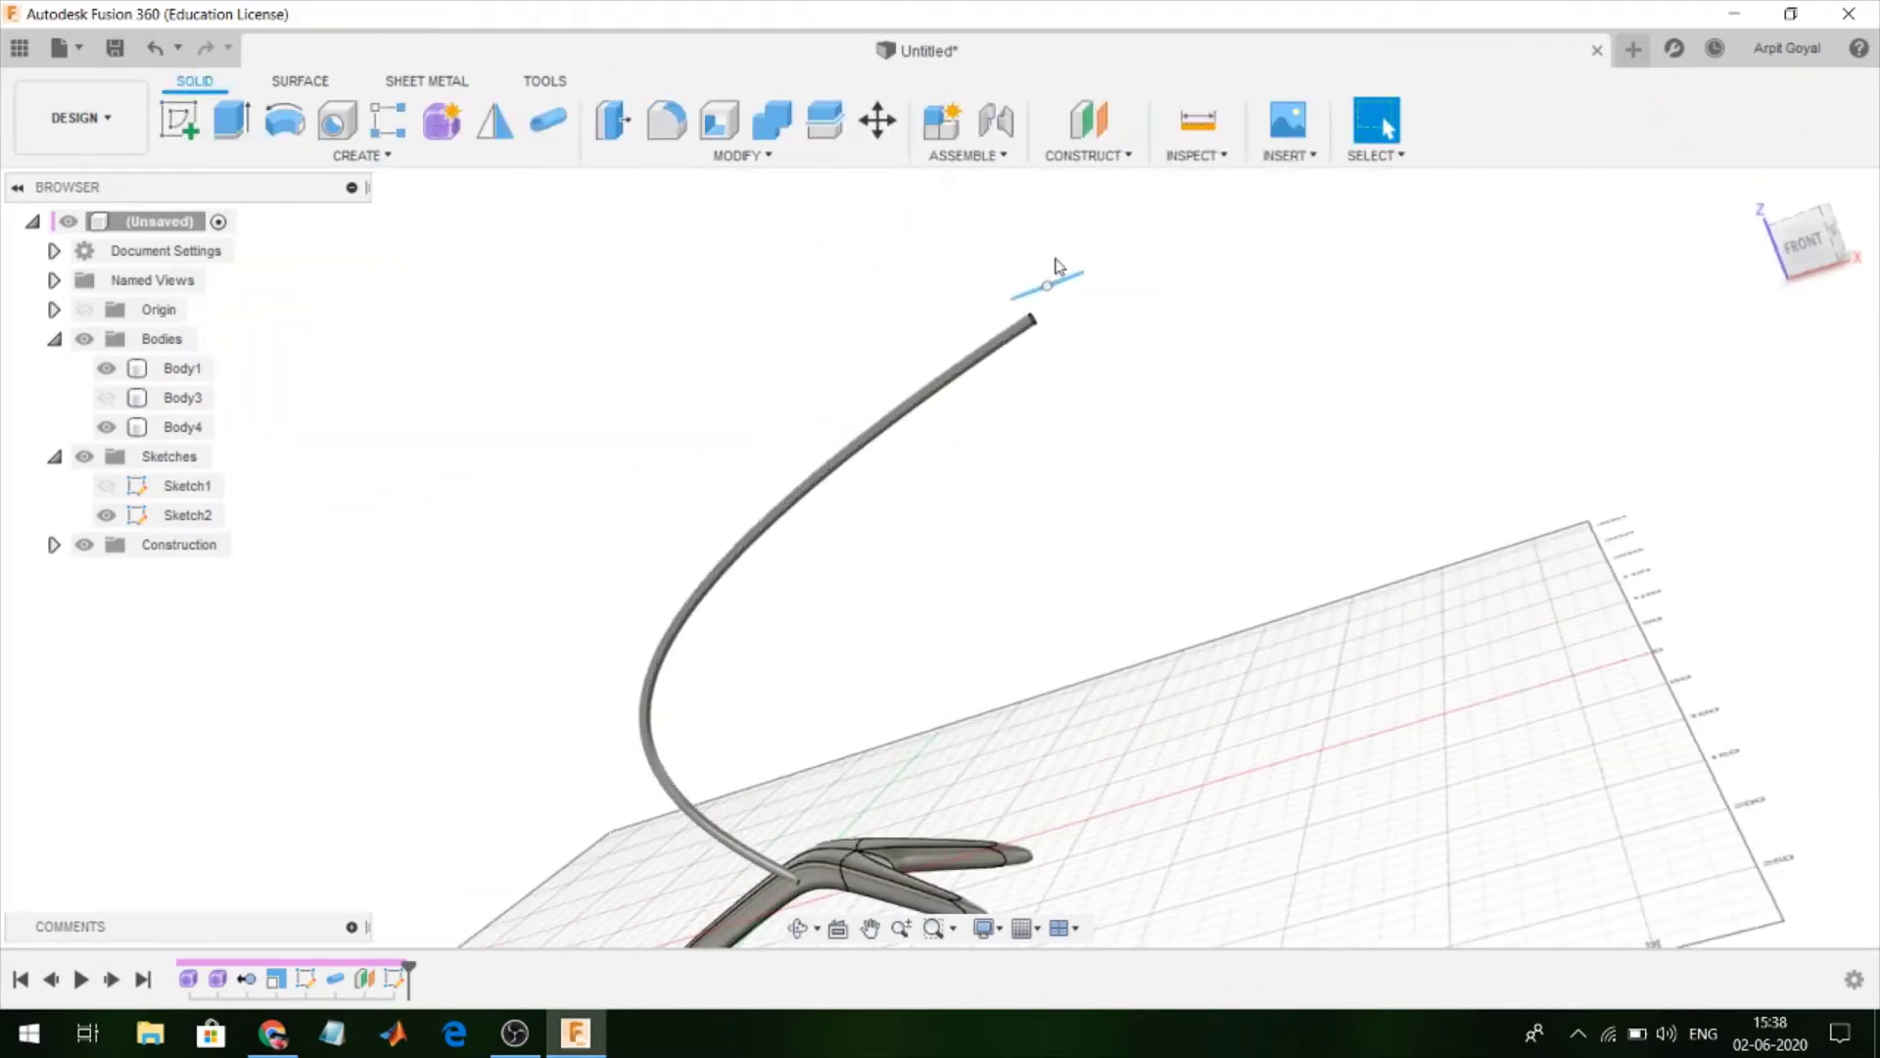
scroll(1058, 265, up, 2)
scroll(1052, 272, up, 2)
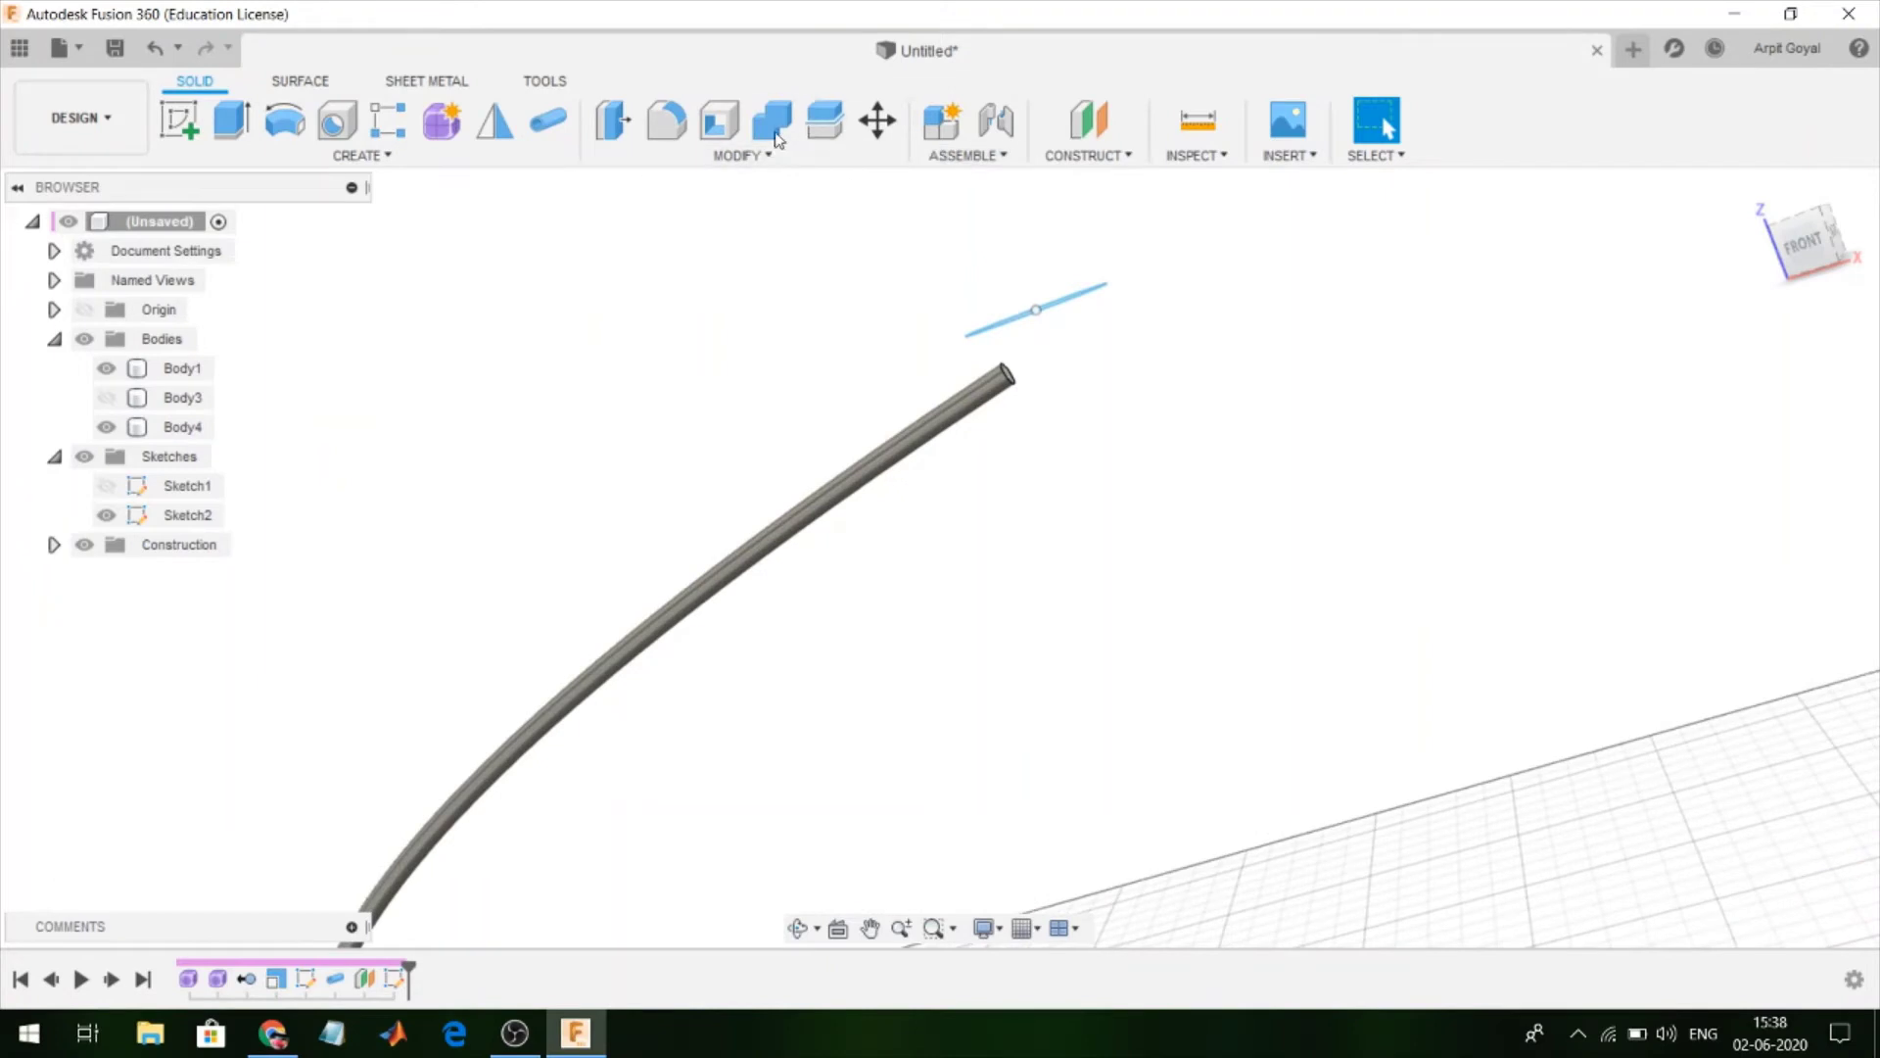
click(232, 119)
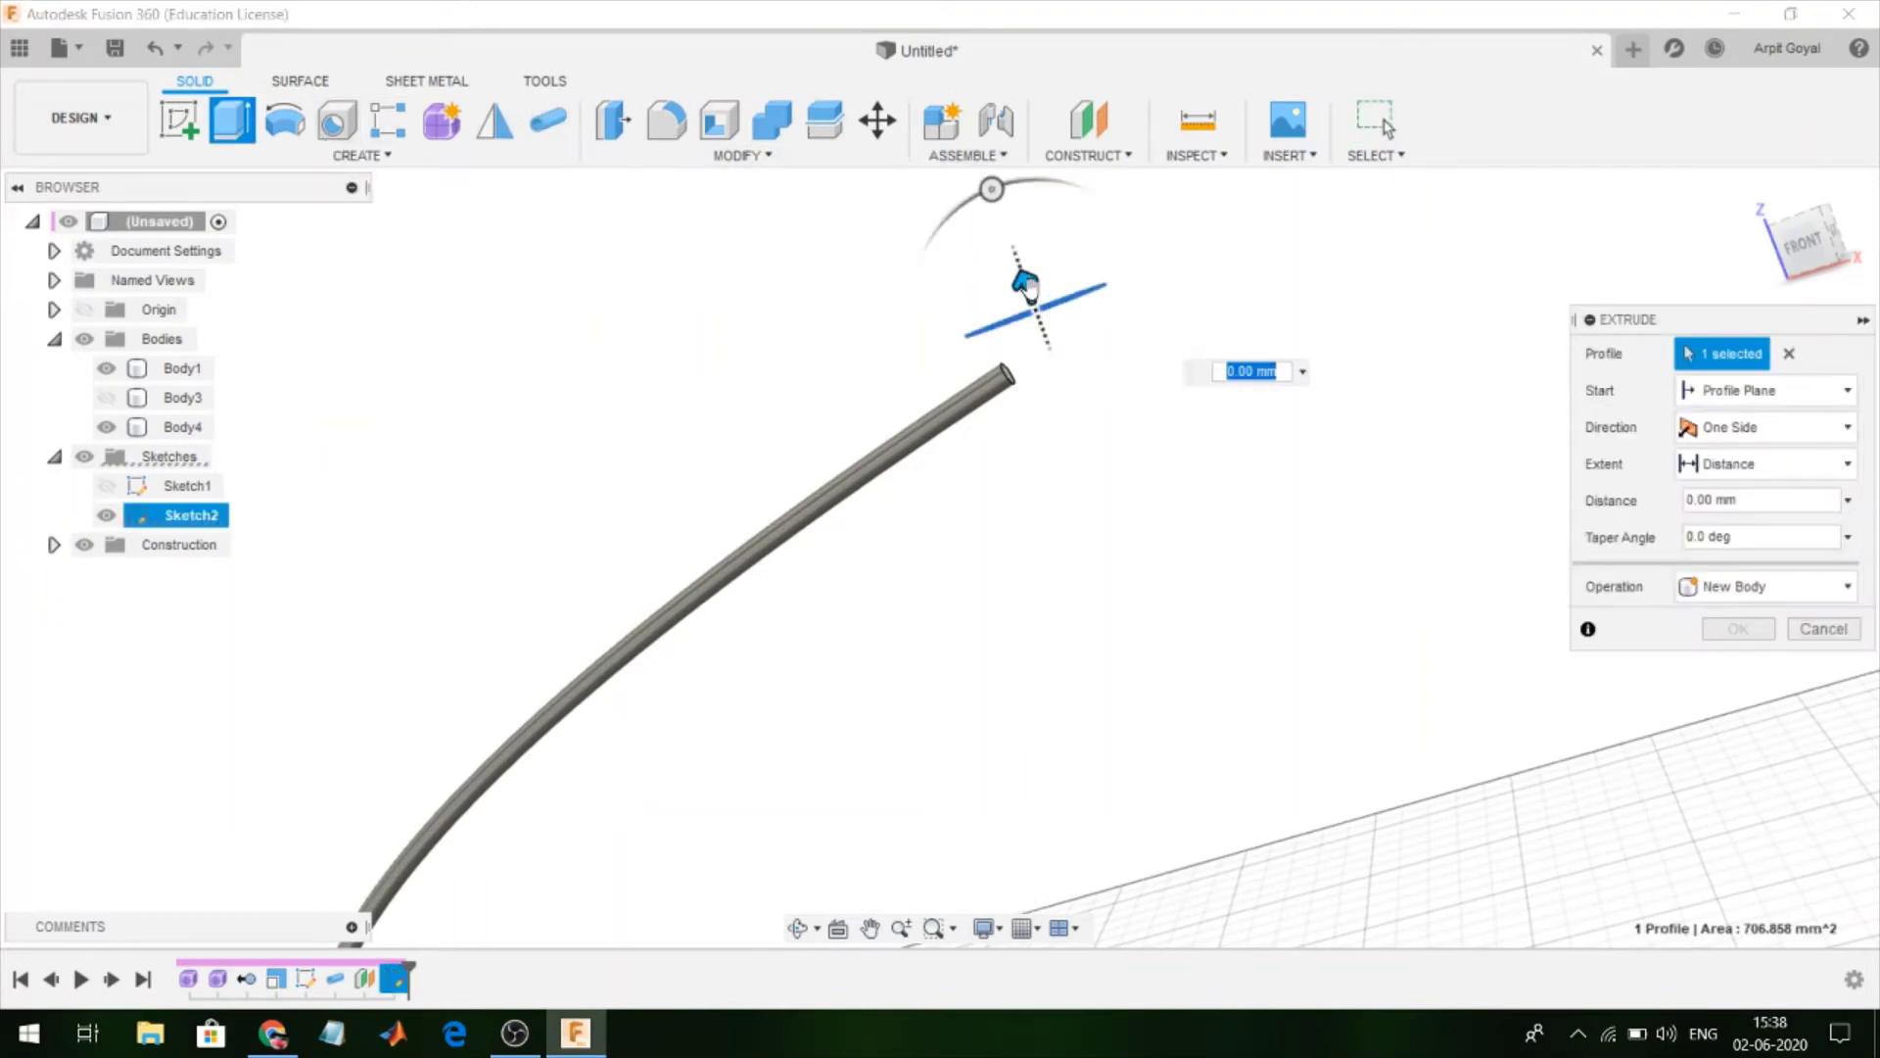
click(1711, 589)
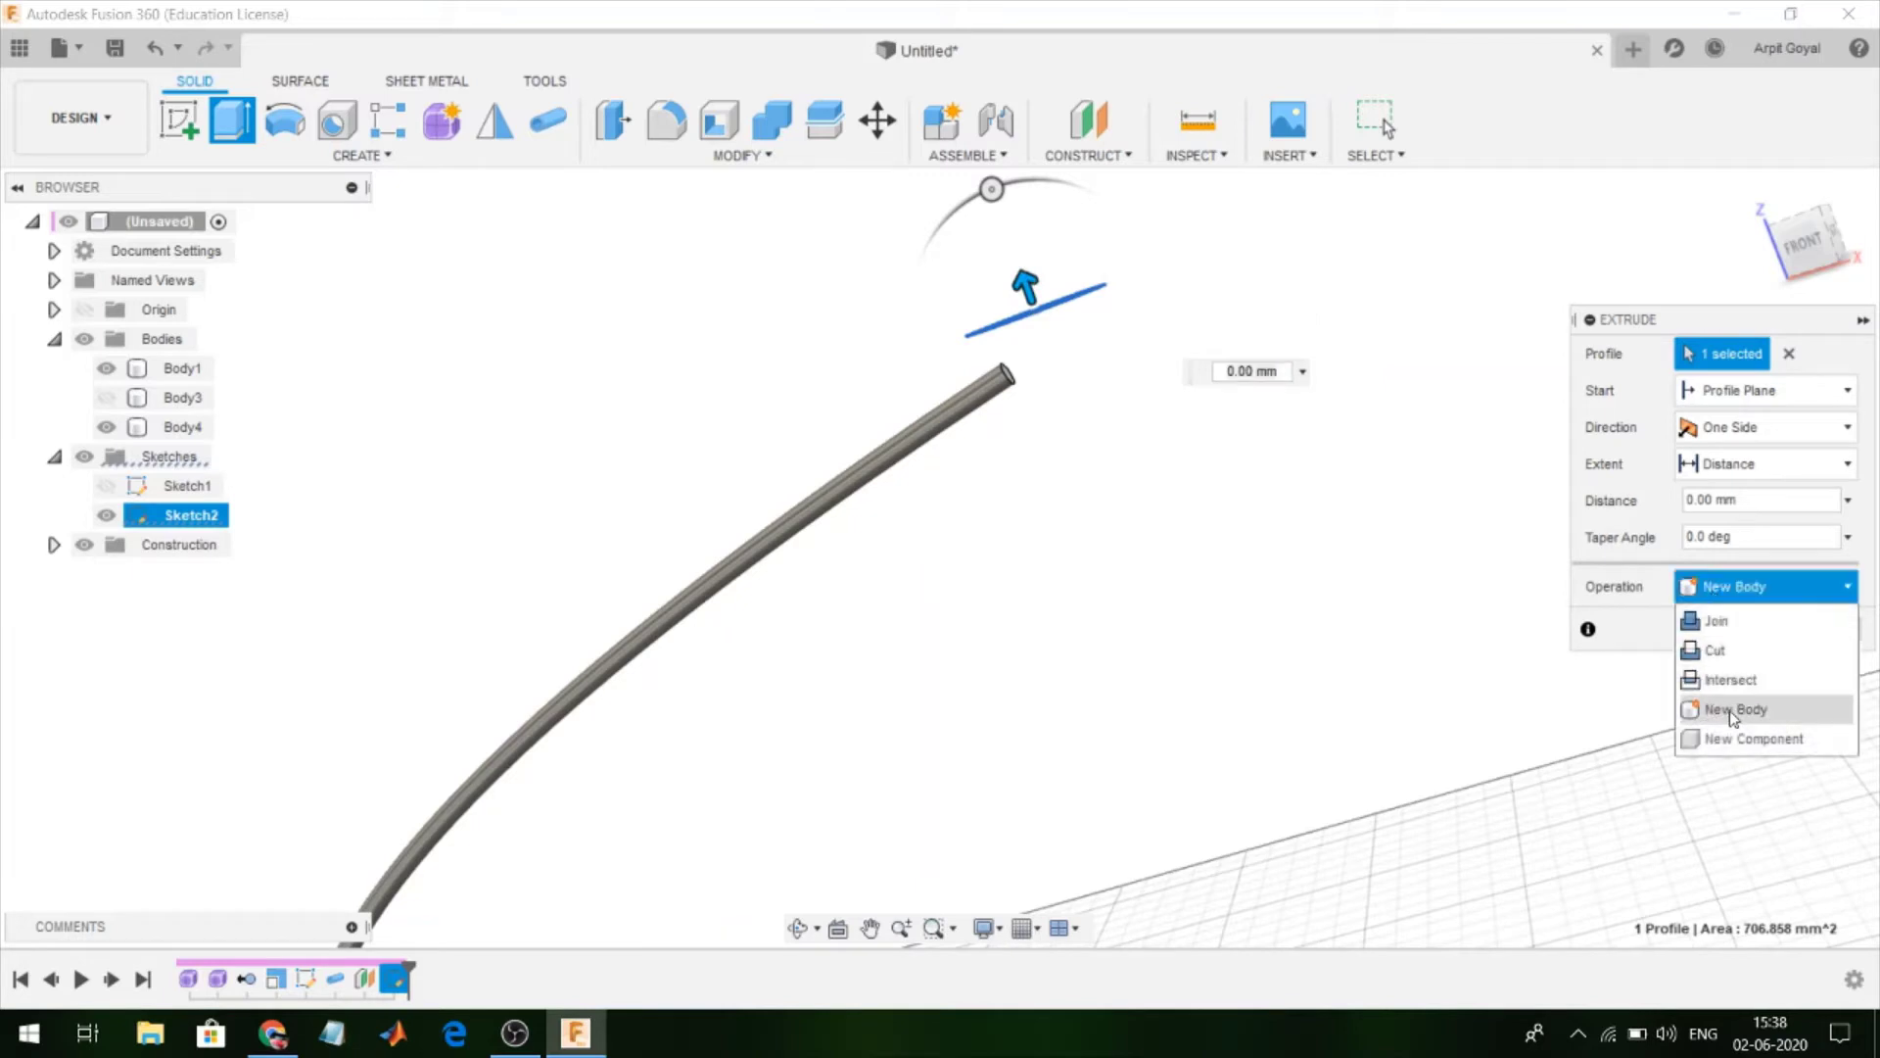
click(1299, 478)
drag(1024, 283, 1094, 468)
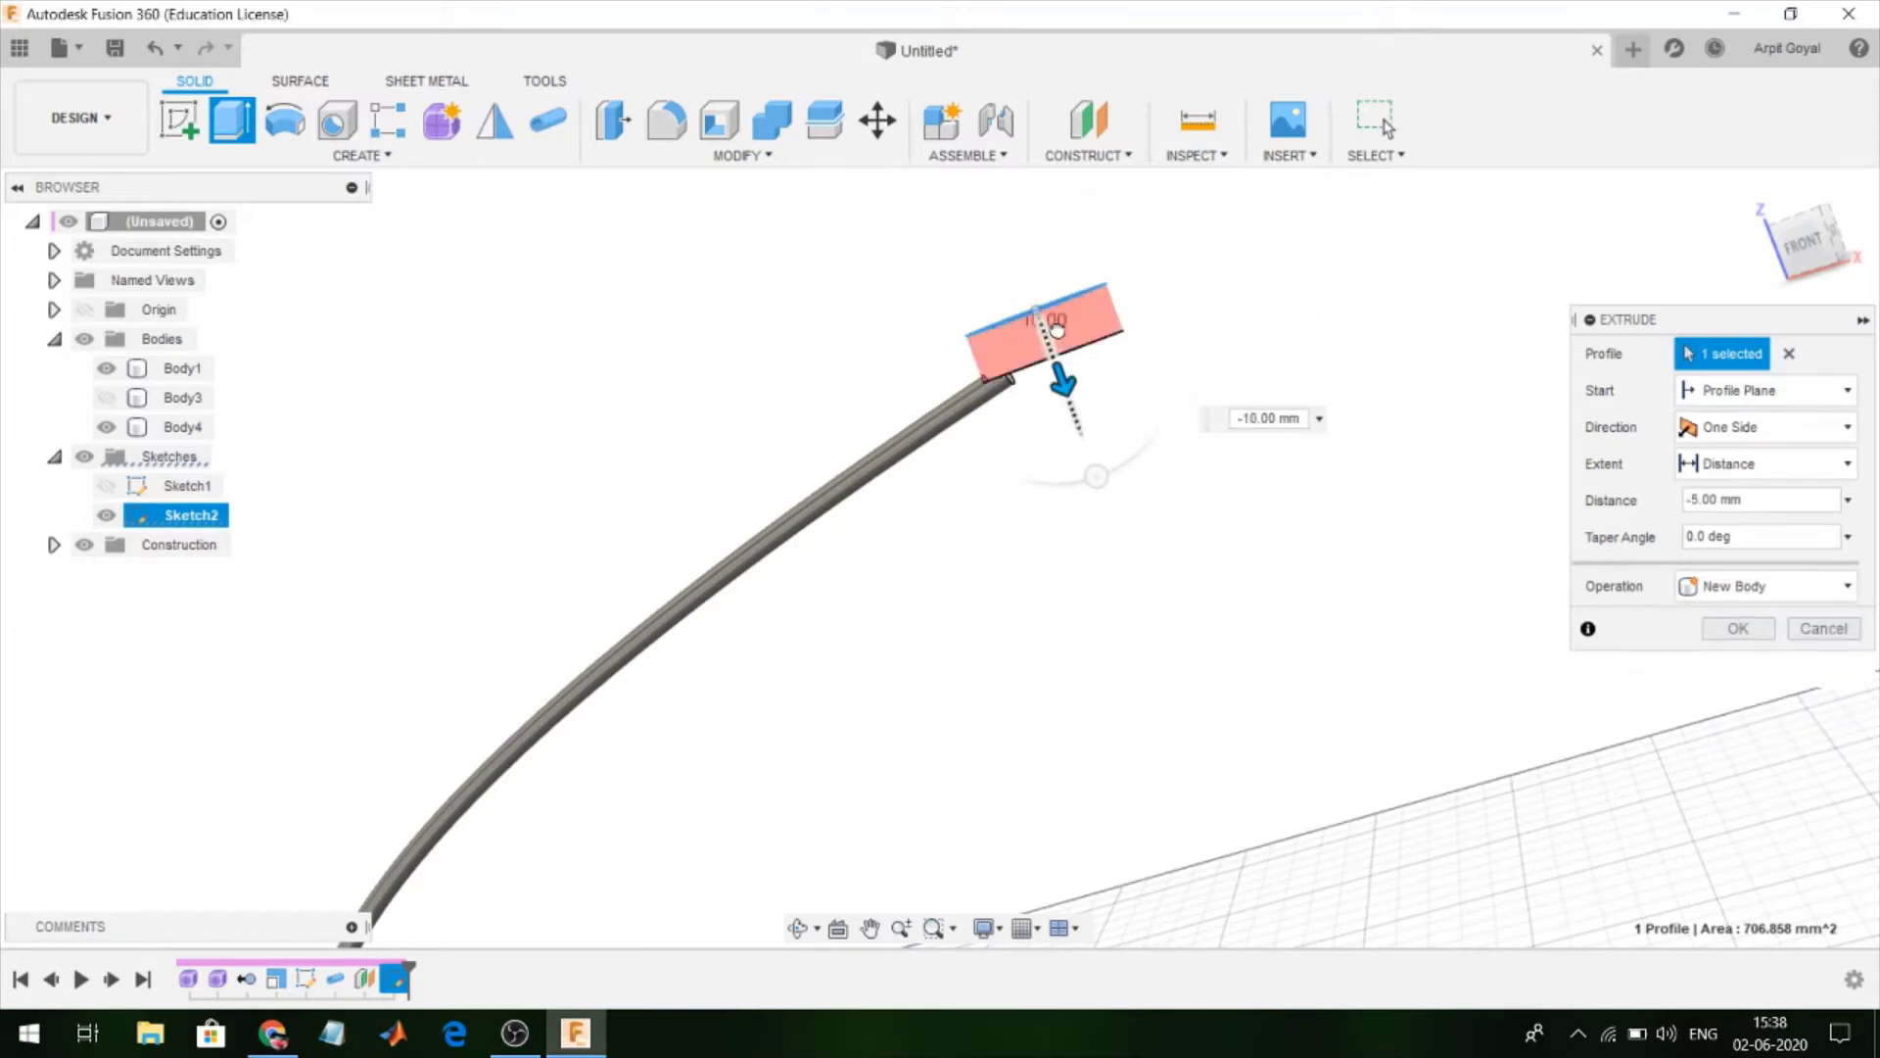
click(1717, 586)
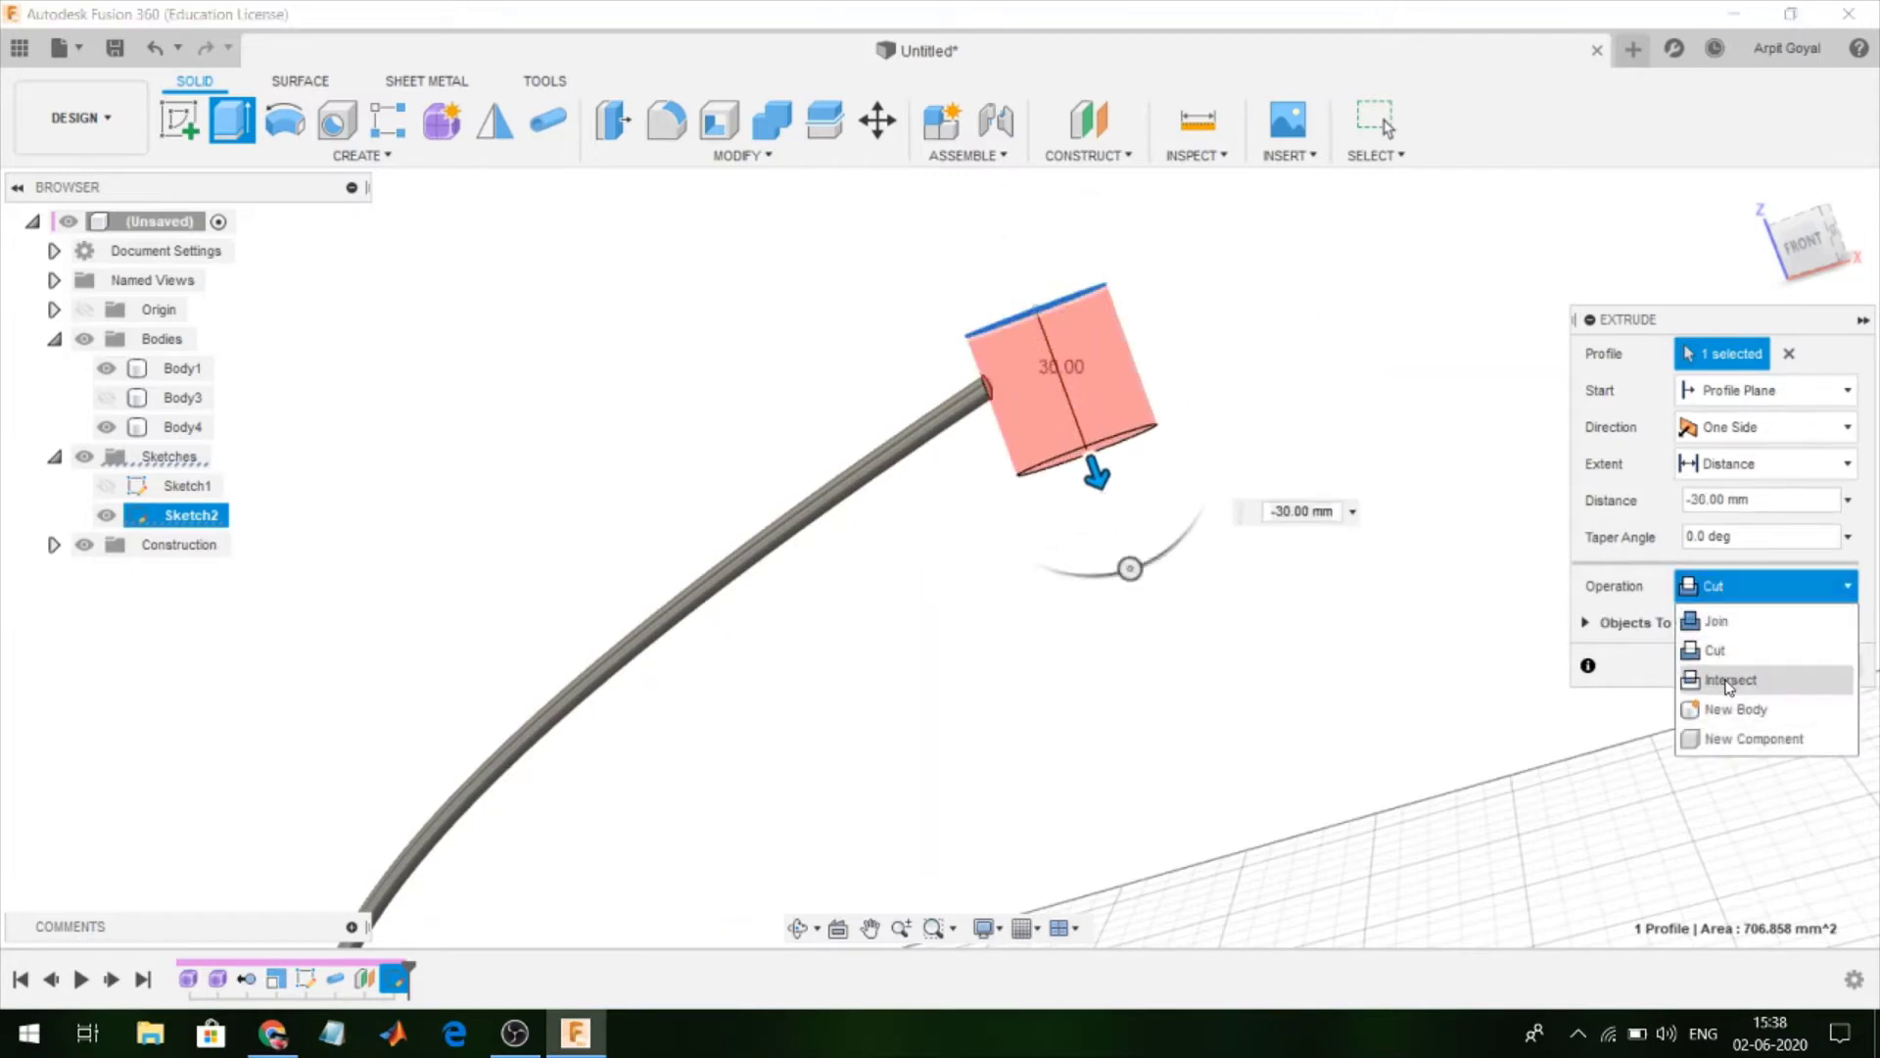
click(1715, 650)
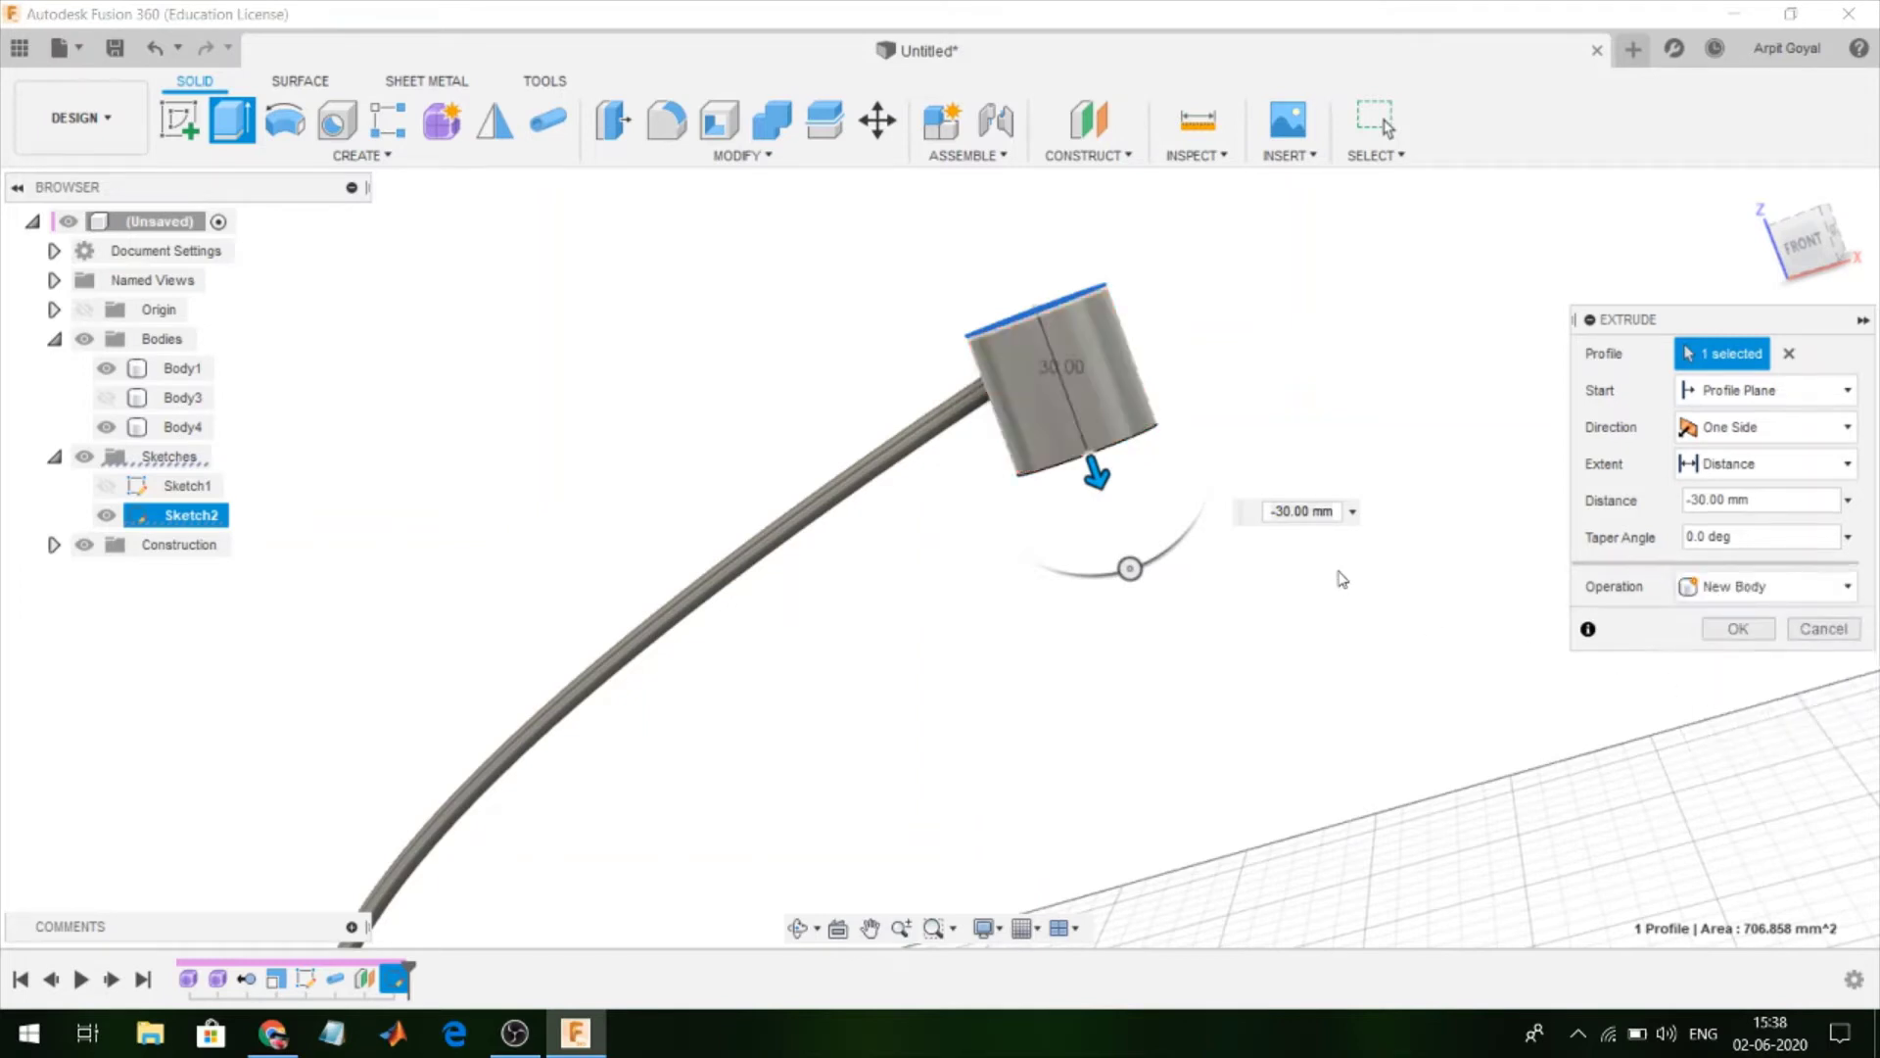
Start the extrusion from a -5 mm offset plane with a 10 mm depth, creating the disc
click(1747, 390)
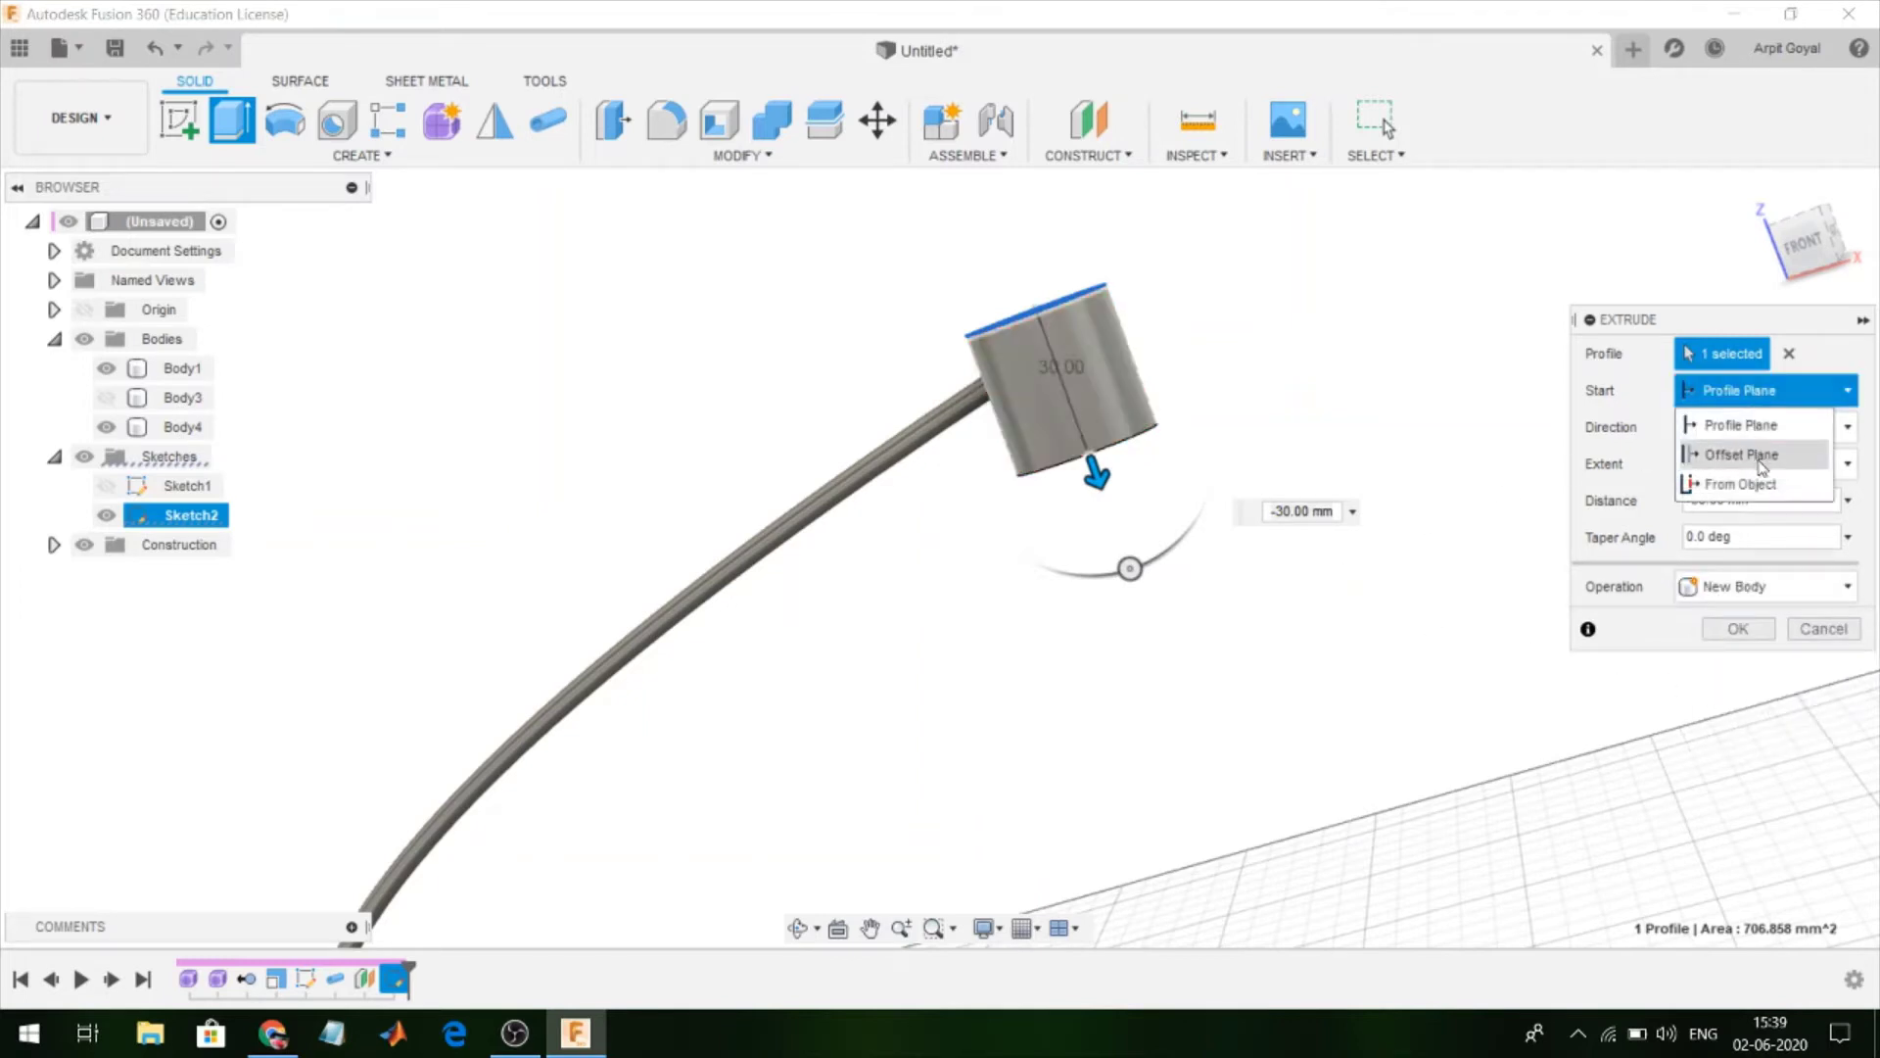
click(1758, 454)
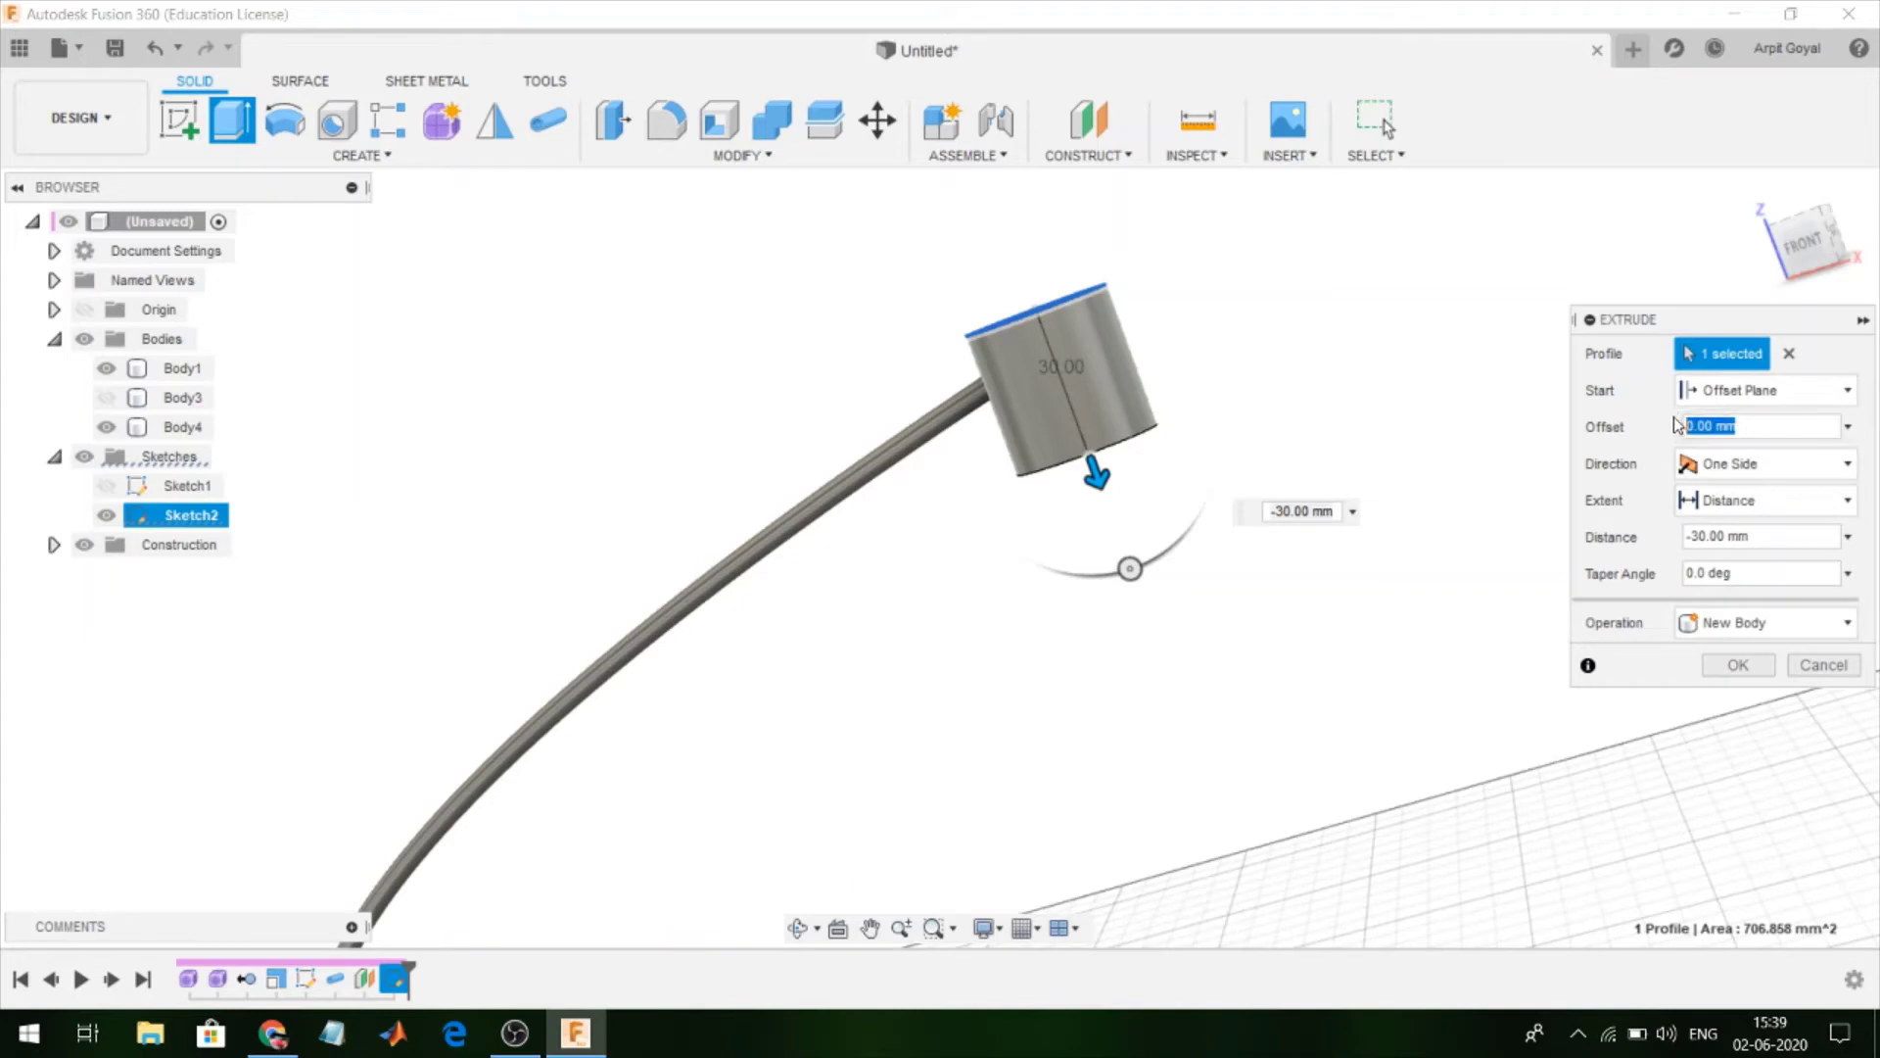
text(5)
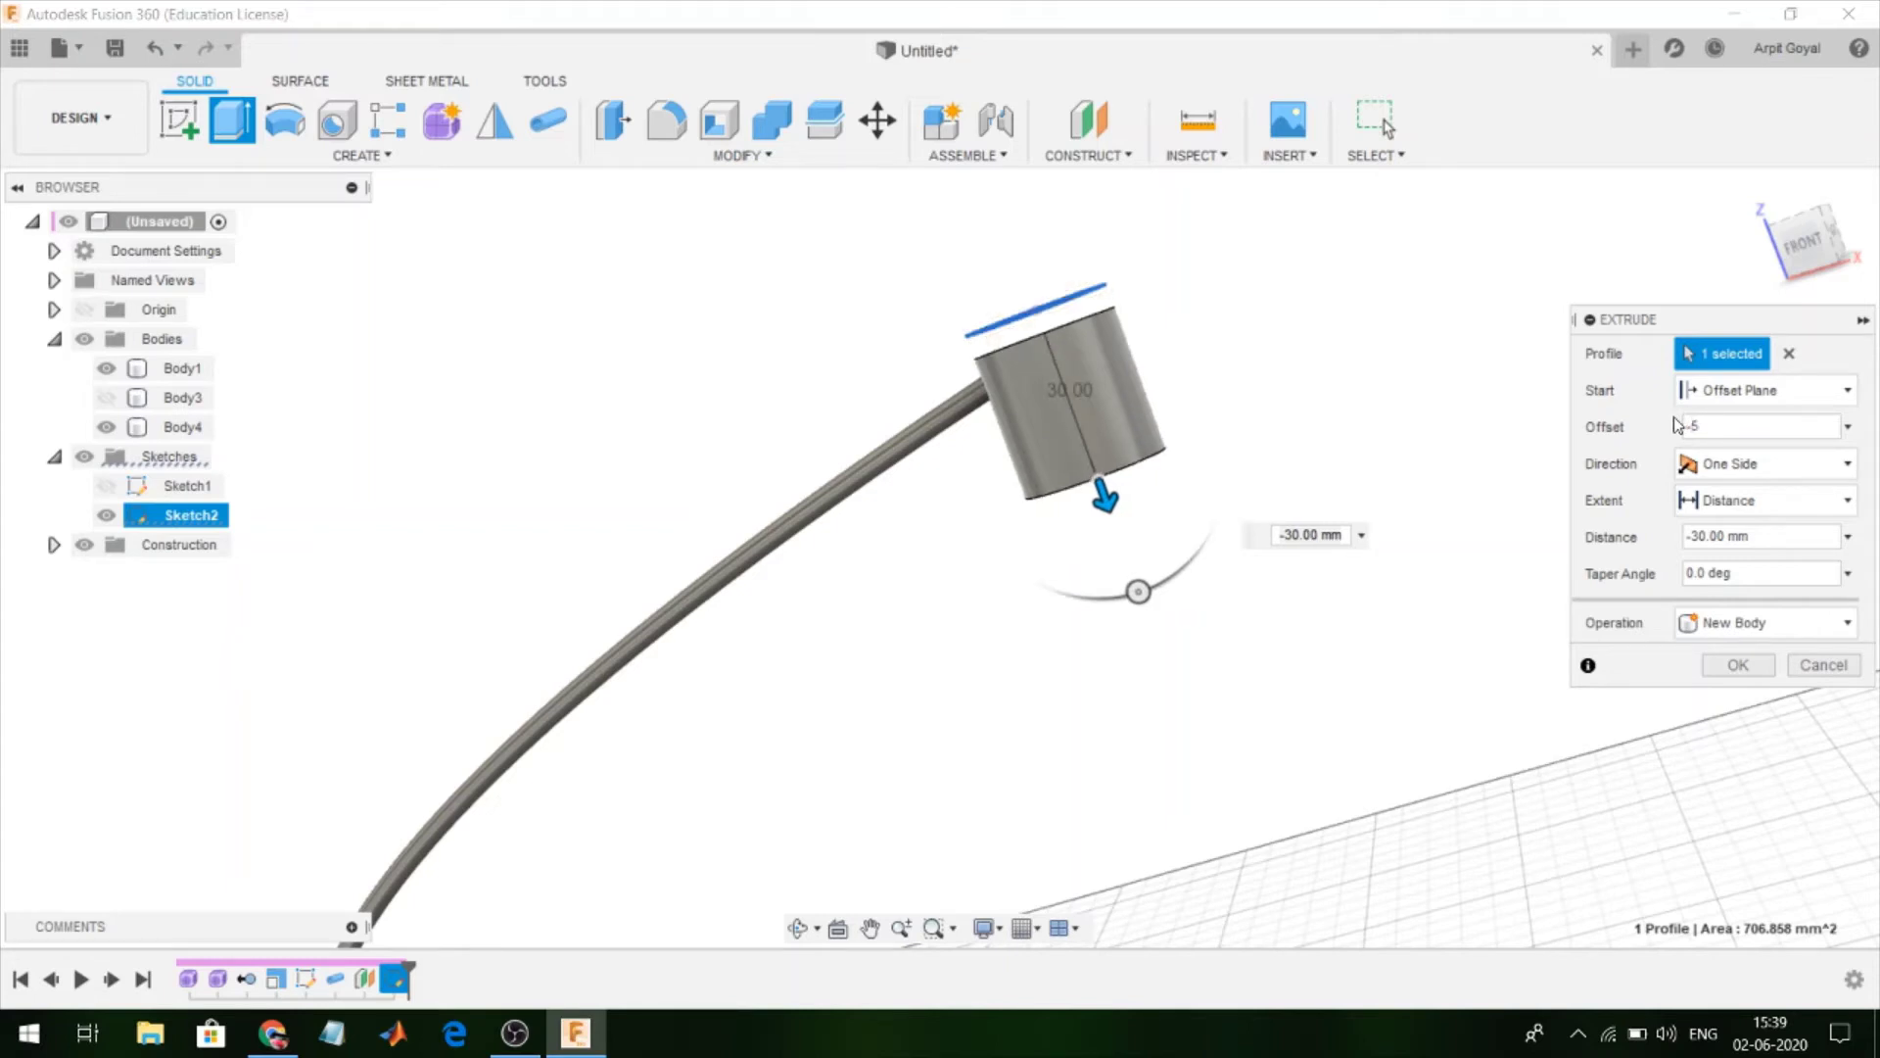
drag(1101, 500, 1085, 433)
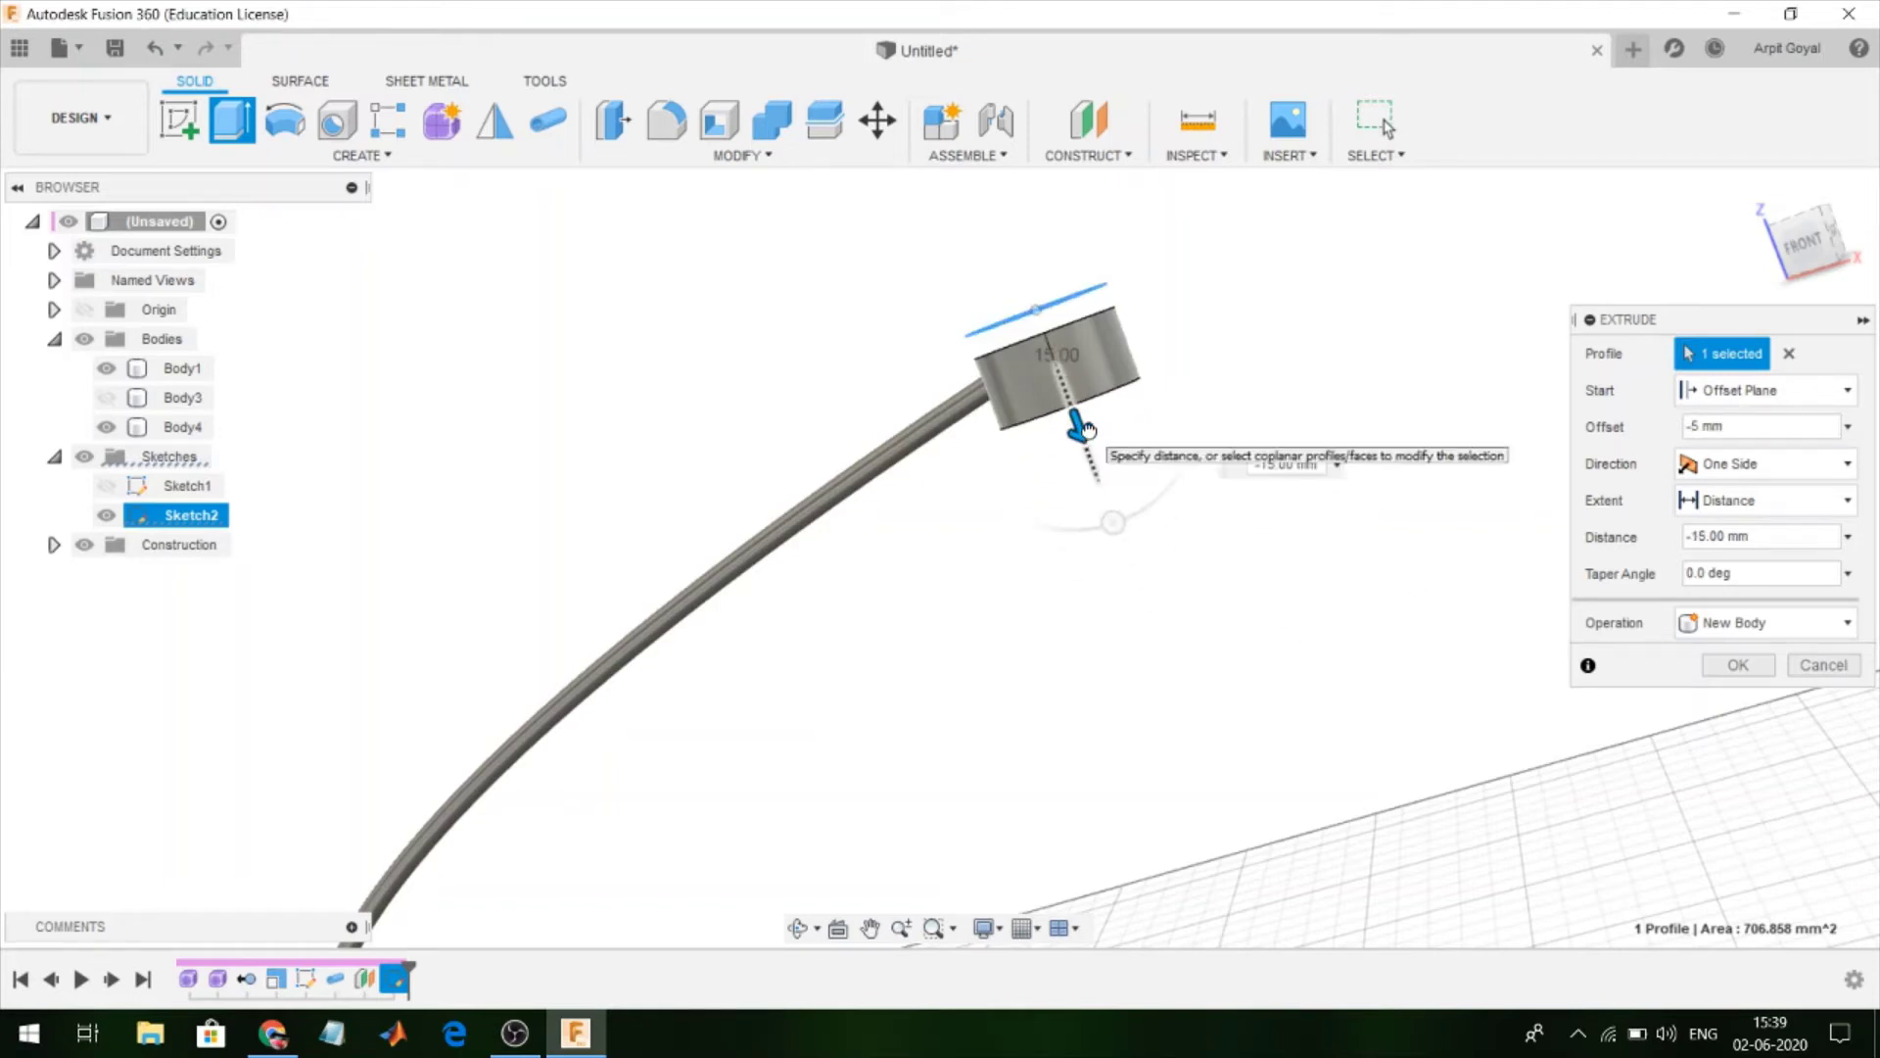
drag(1085, 429, 1072, 401)
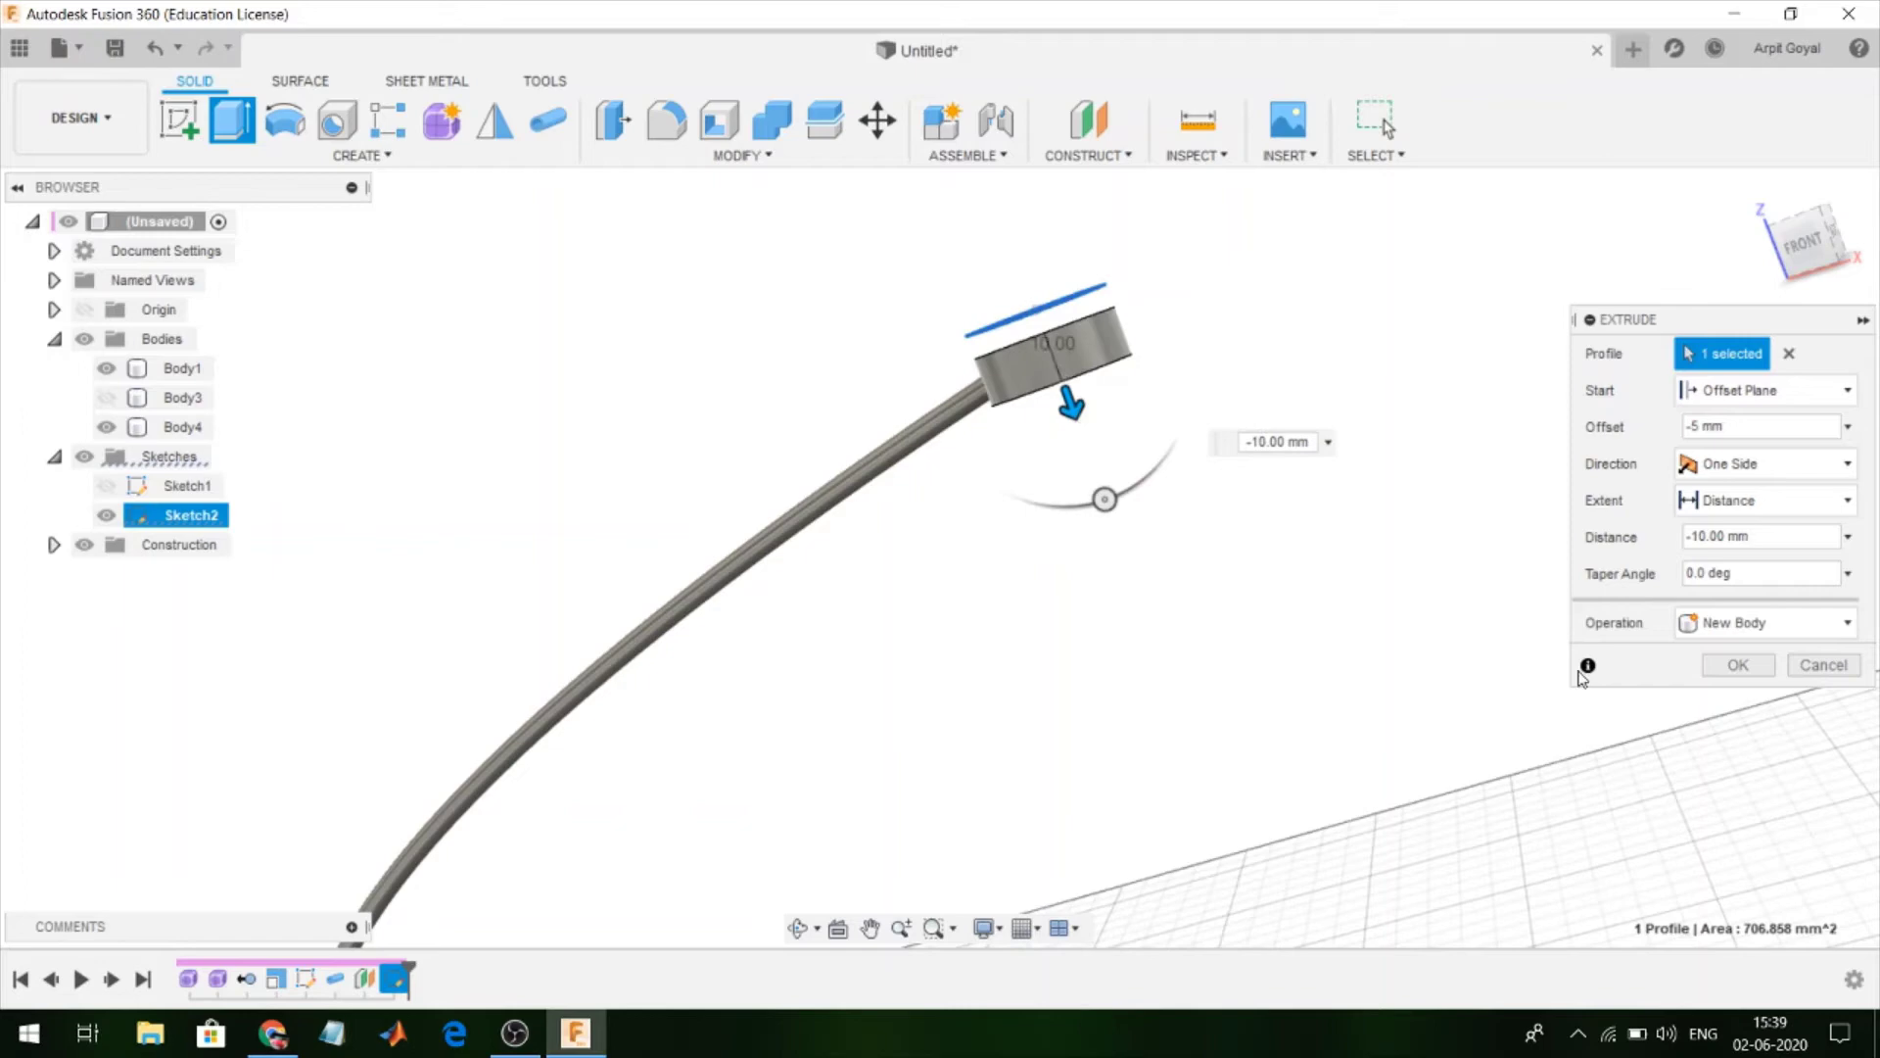
click(1736, 666)
Extrude the lamp head face down 10 mm with a 65° taper, joined to the disc
middle_drag(1485, 584, 1544, 579)
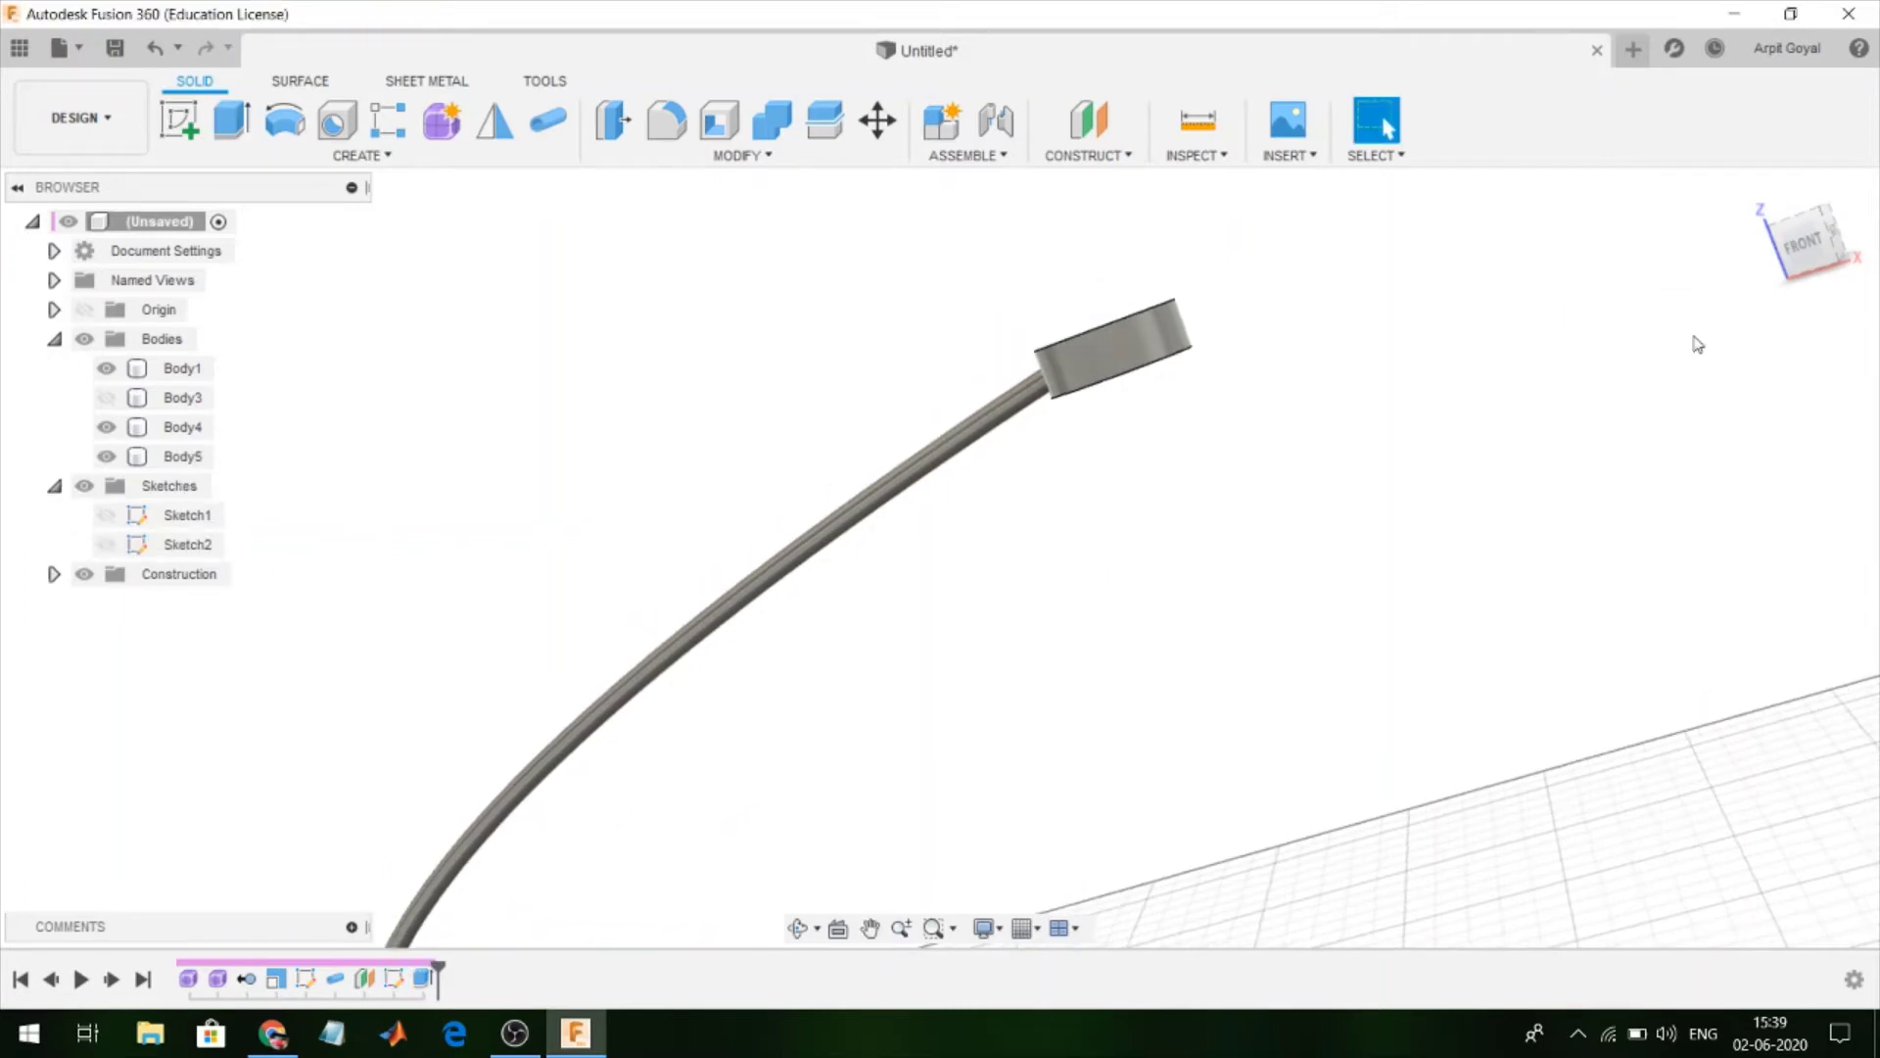
click(1760, 196)
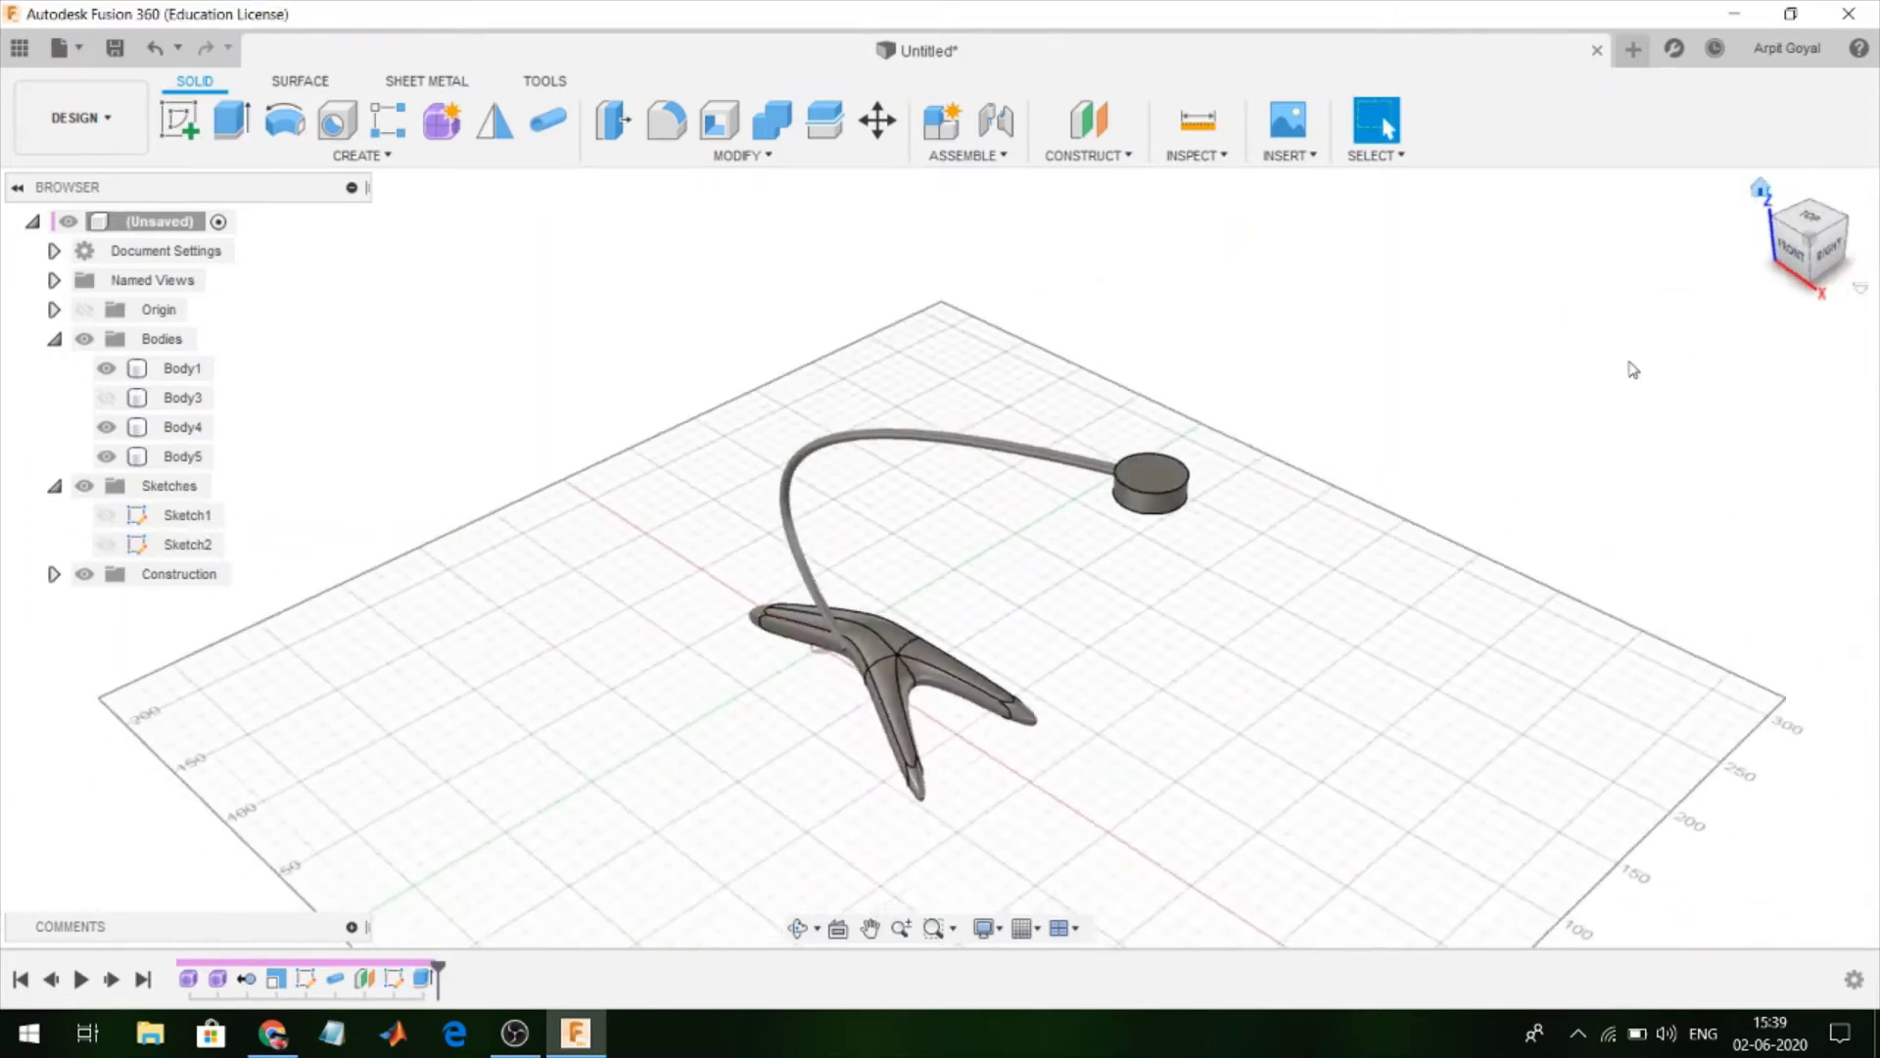
shift+middle_drag(1469, 549, 1488, 470)
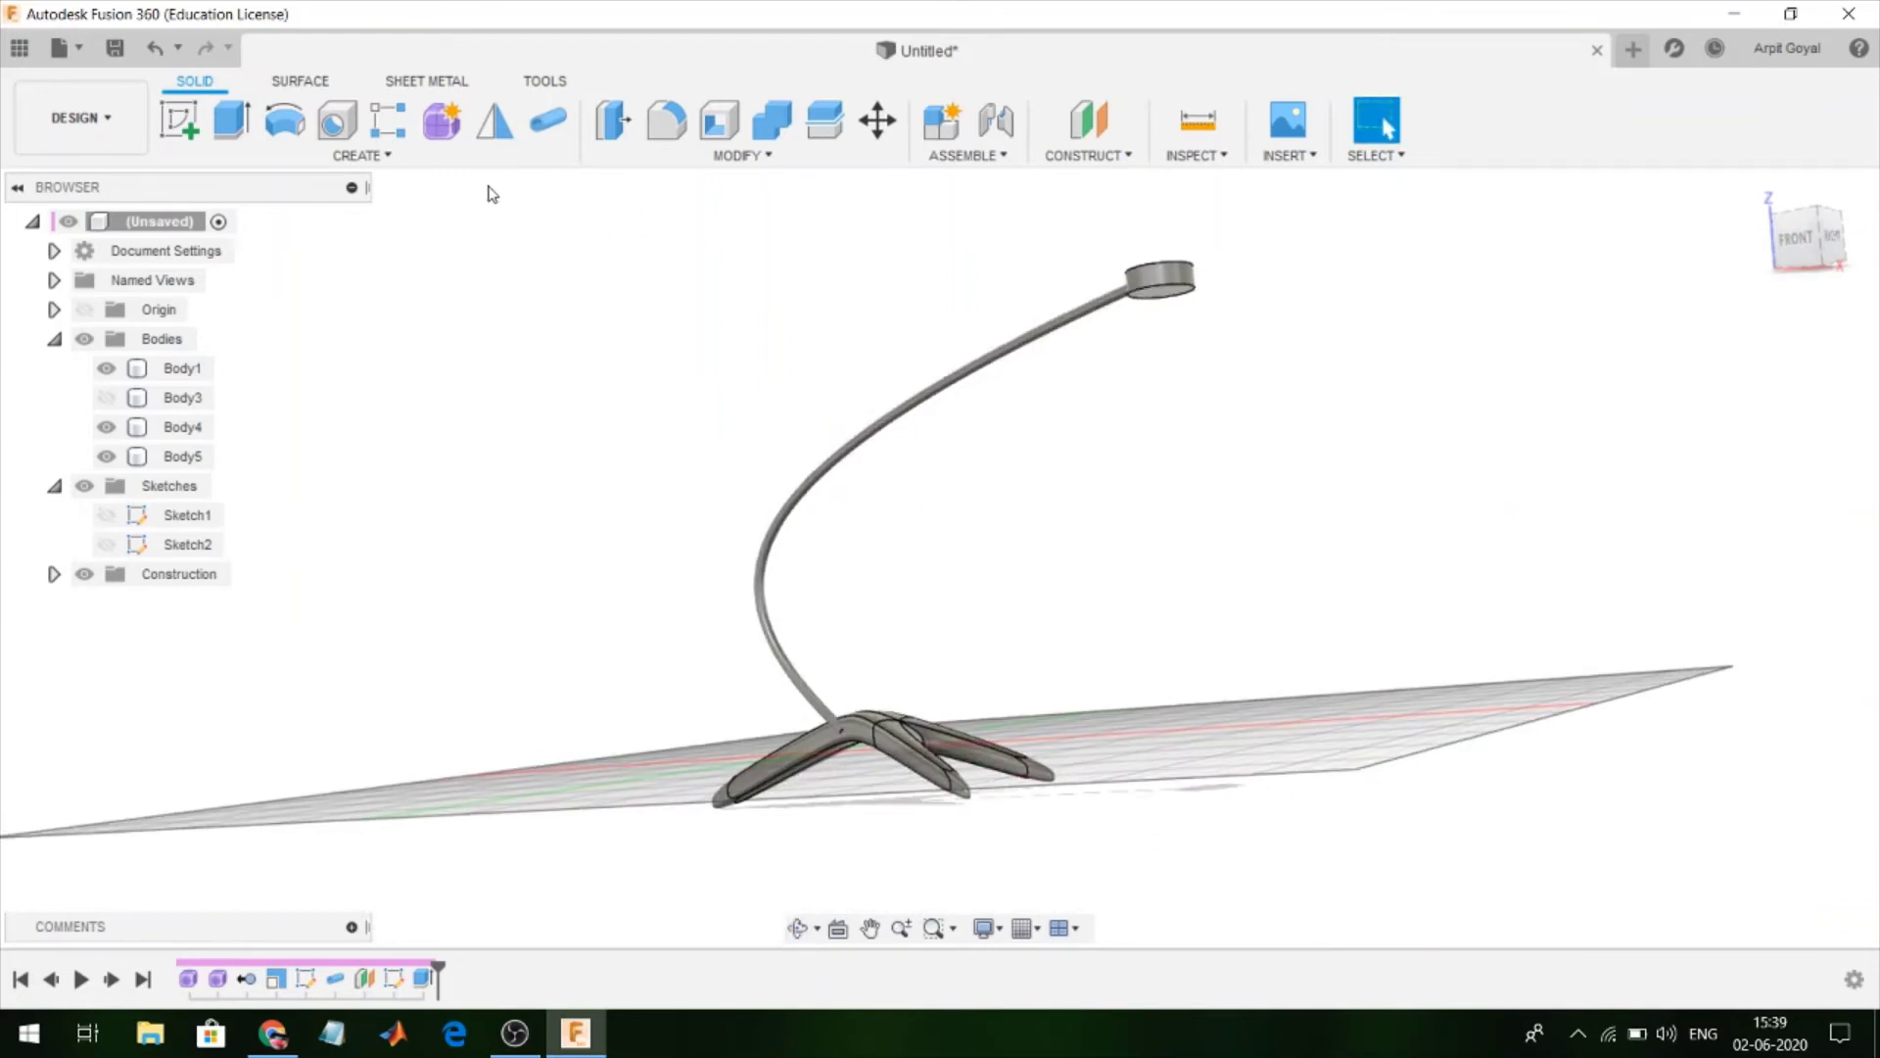
click(247, 117)
scroll(1160, 284, up, 2)
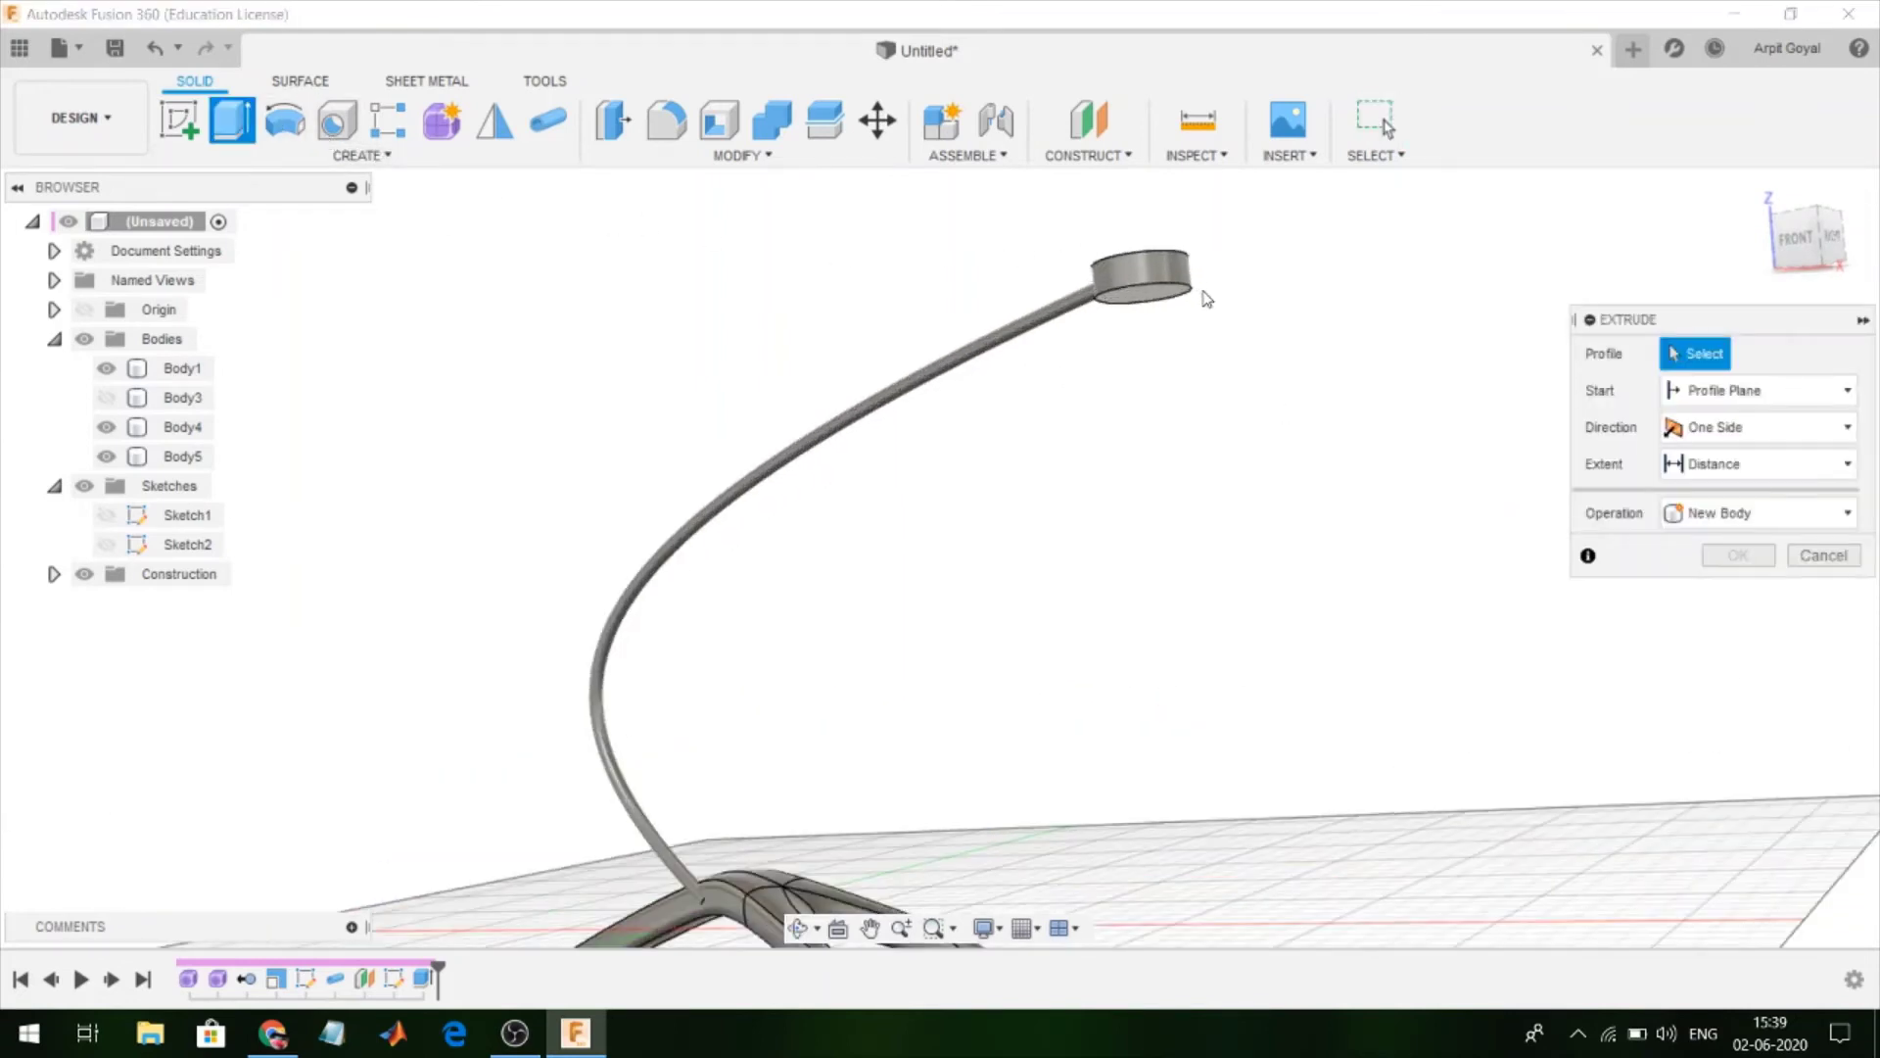
click(1162, 291)
scroll(1162, 291, up, 2)
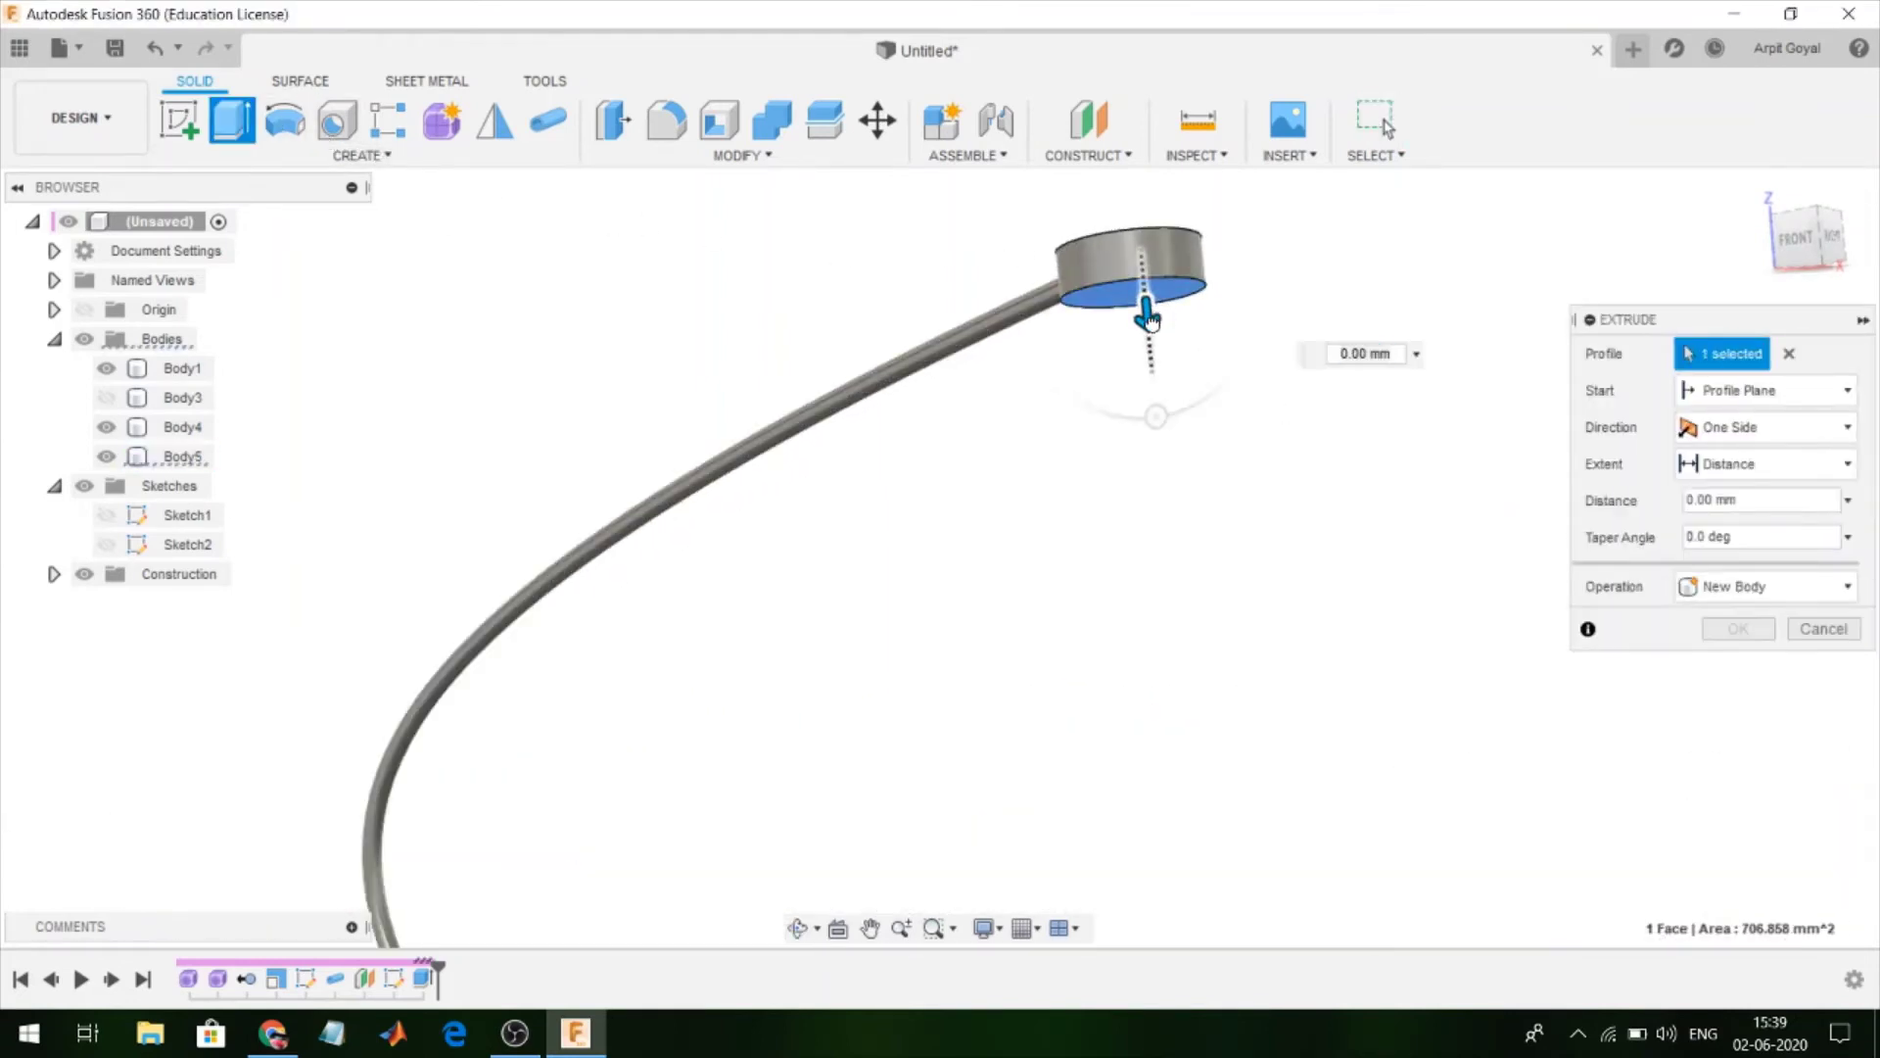
drag(1147, 318, 1151, 364)
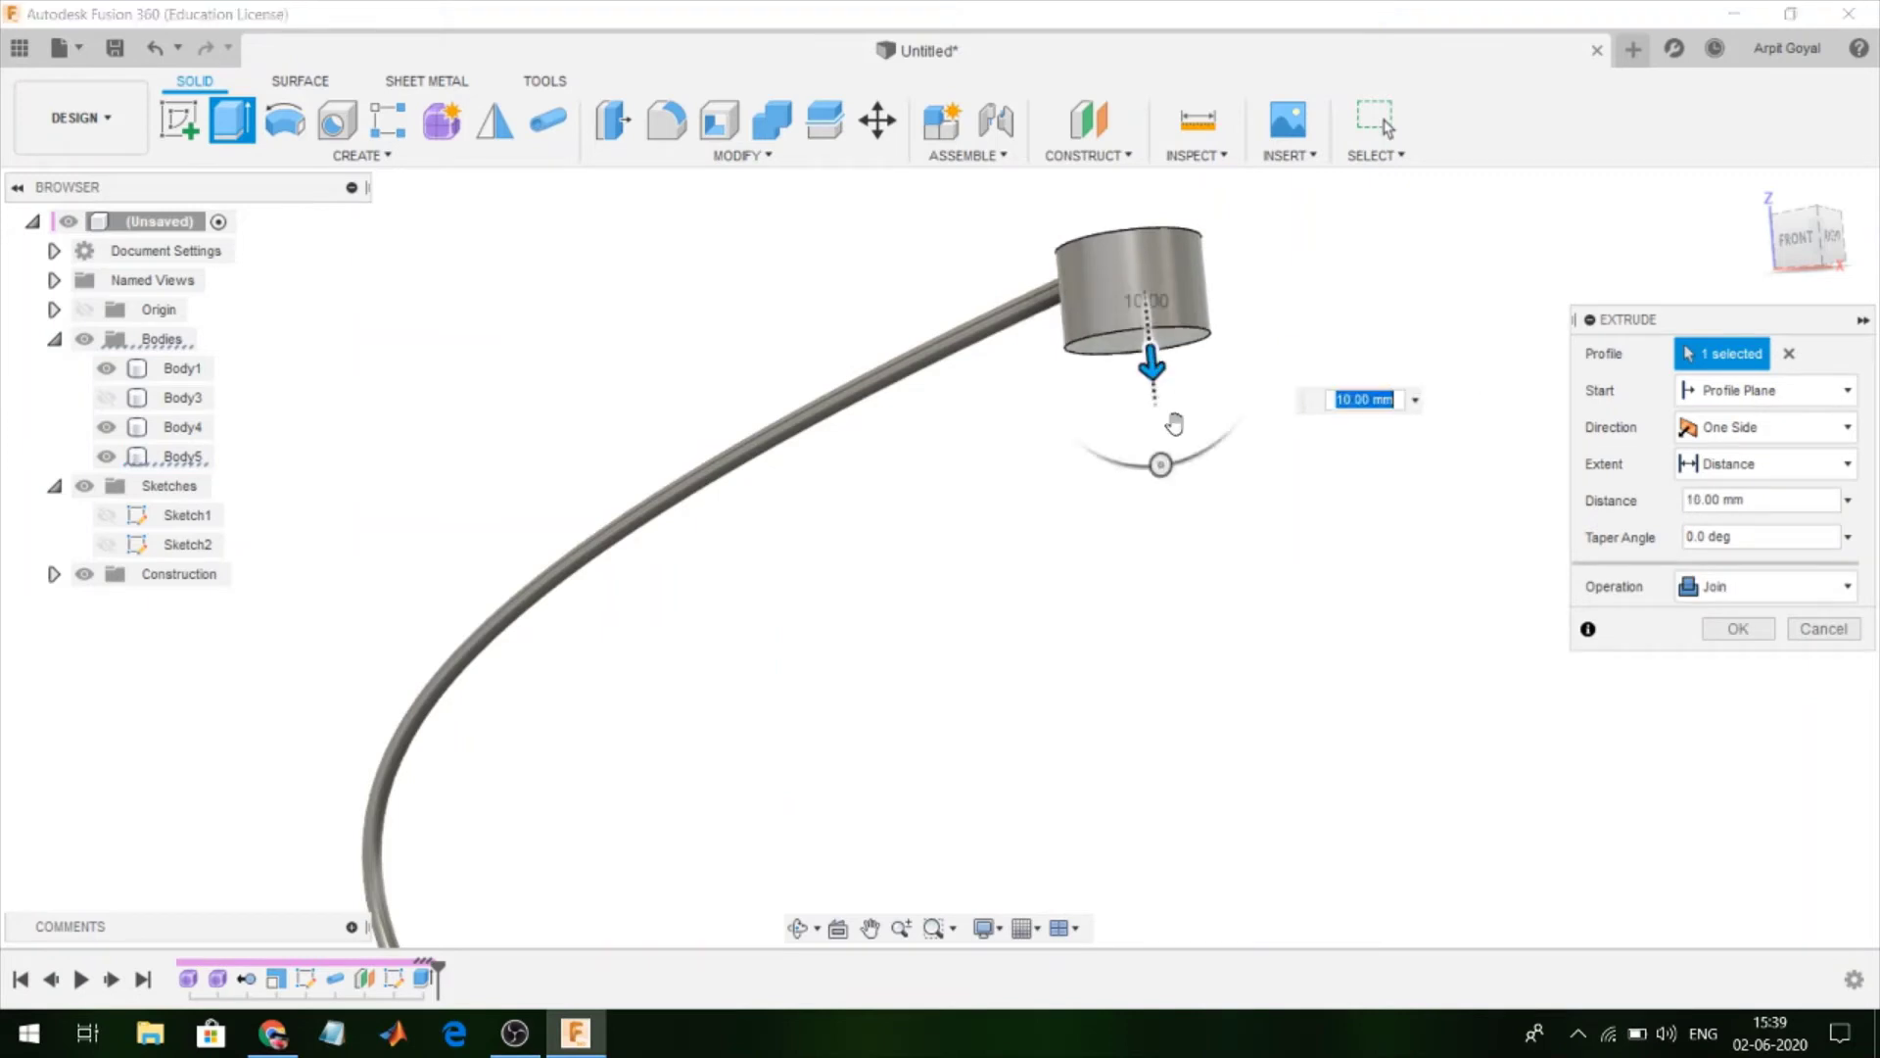
drag(1163, 468, 1306, 400)
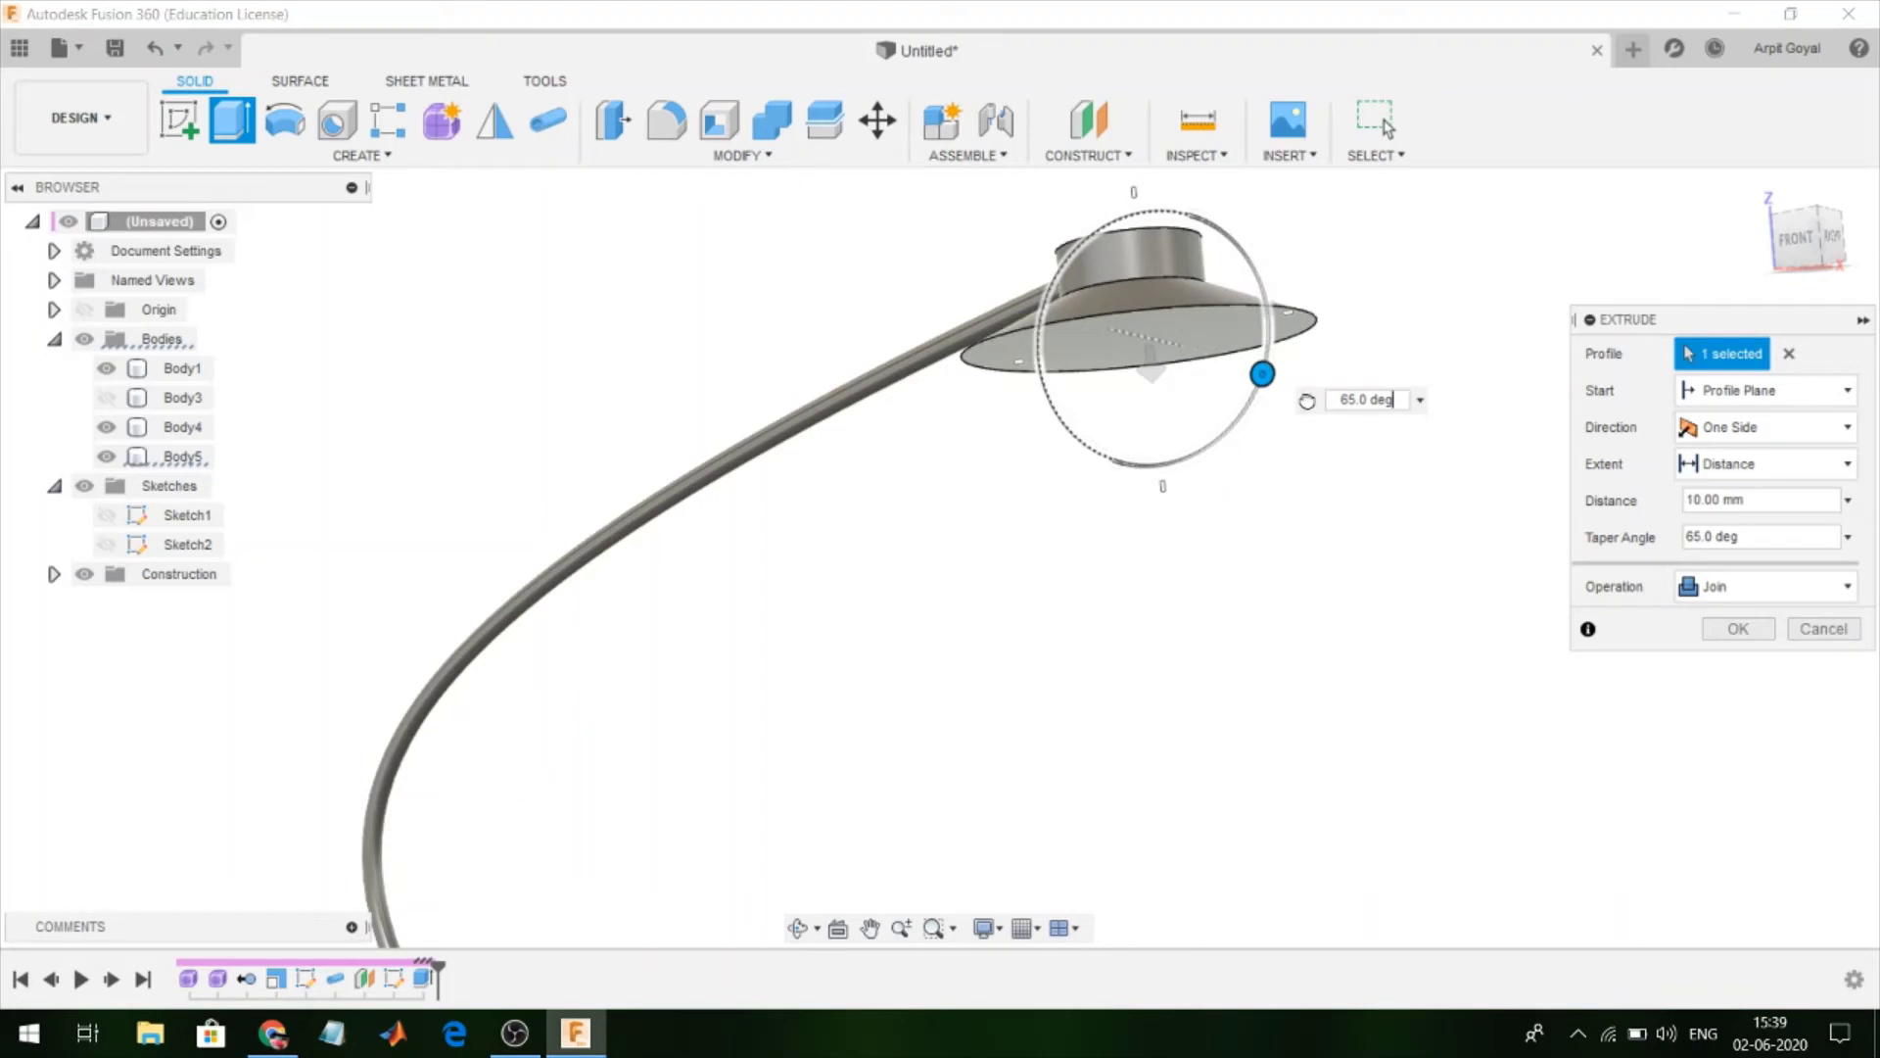
shift+middle_drag(1491, 332, 1515, 344)
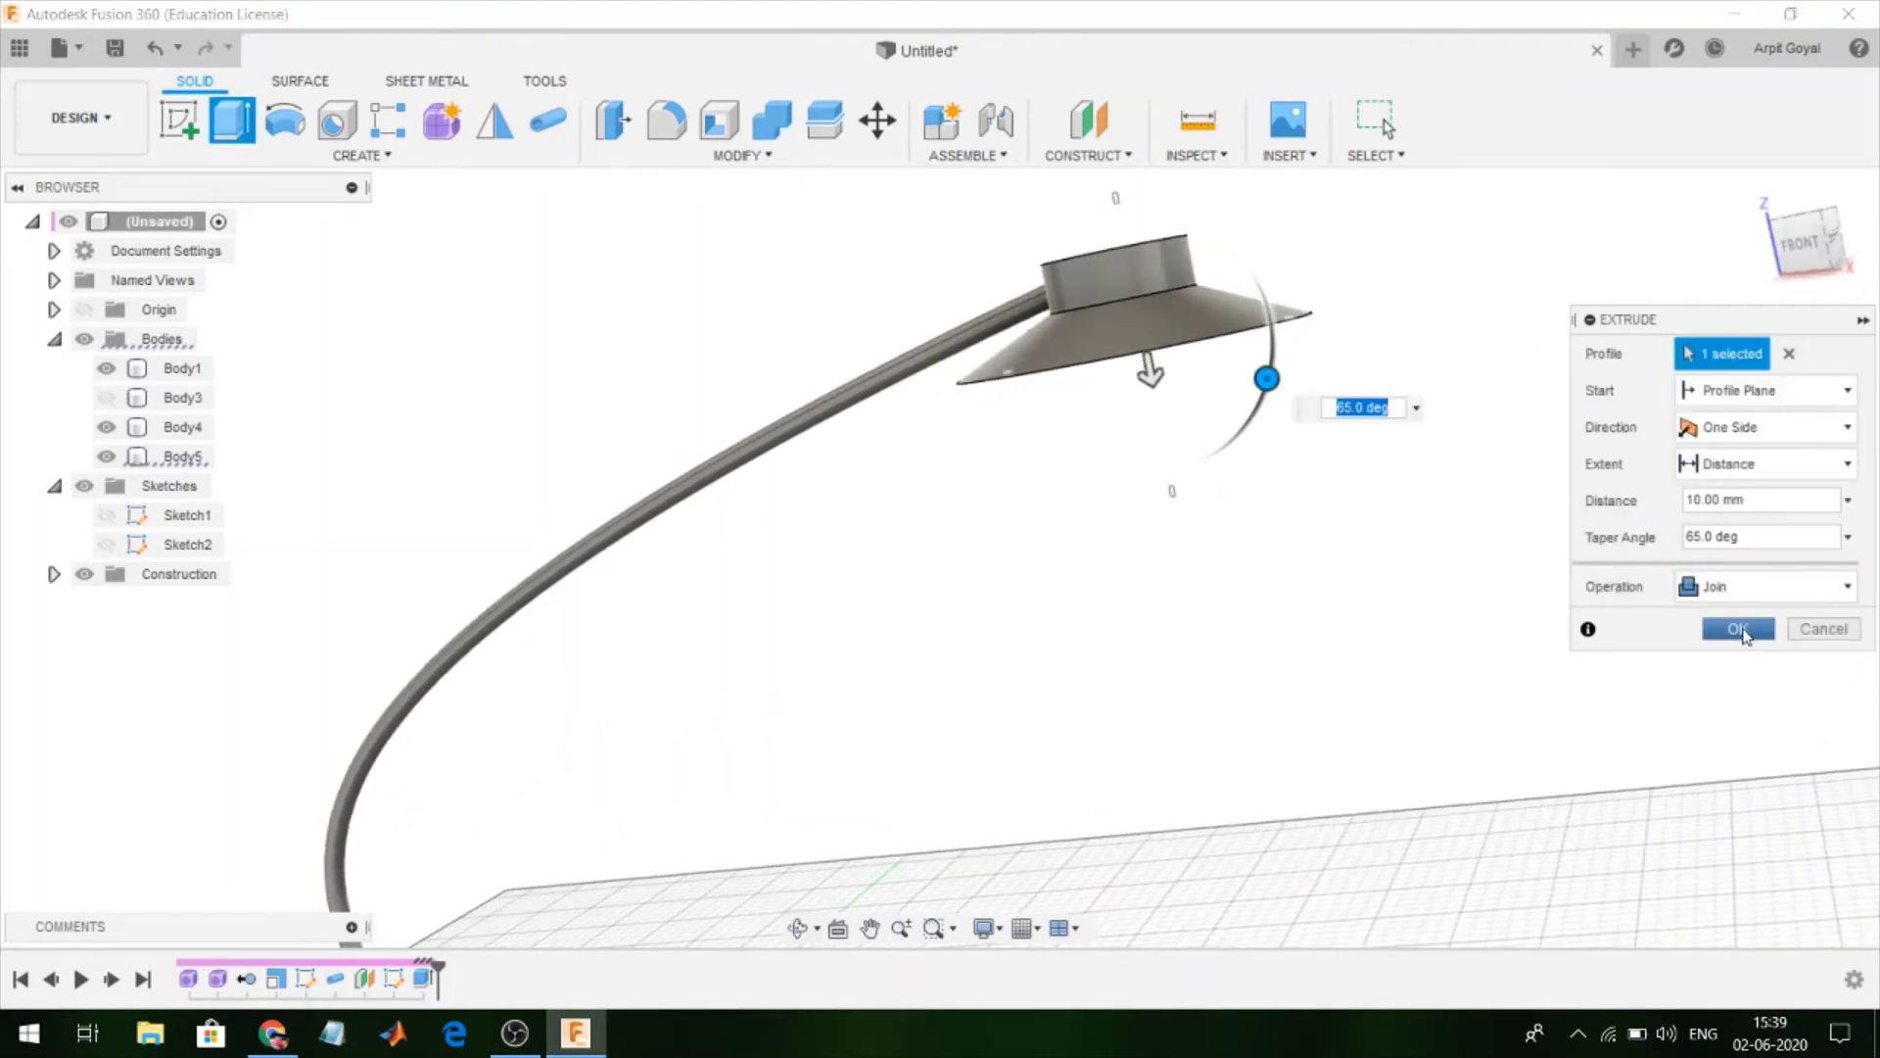
click(1738, 629)
Orbit around to view the whole lamp from above
mouse_move(1465, 504)
shift+middle_down()
mouse_move(894, 382)
mouse_move(877, 493)
shift+middle_up()
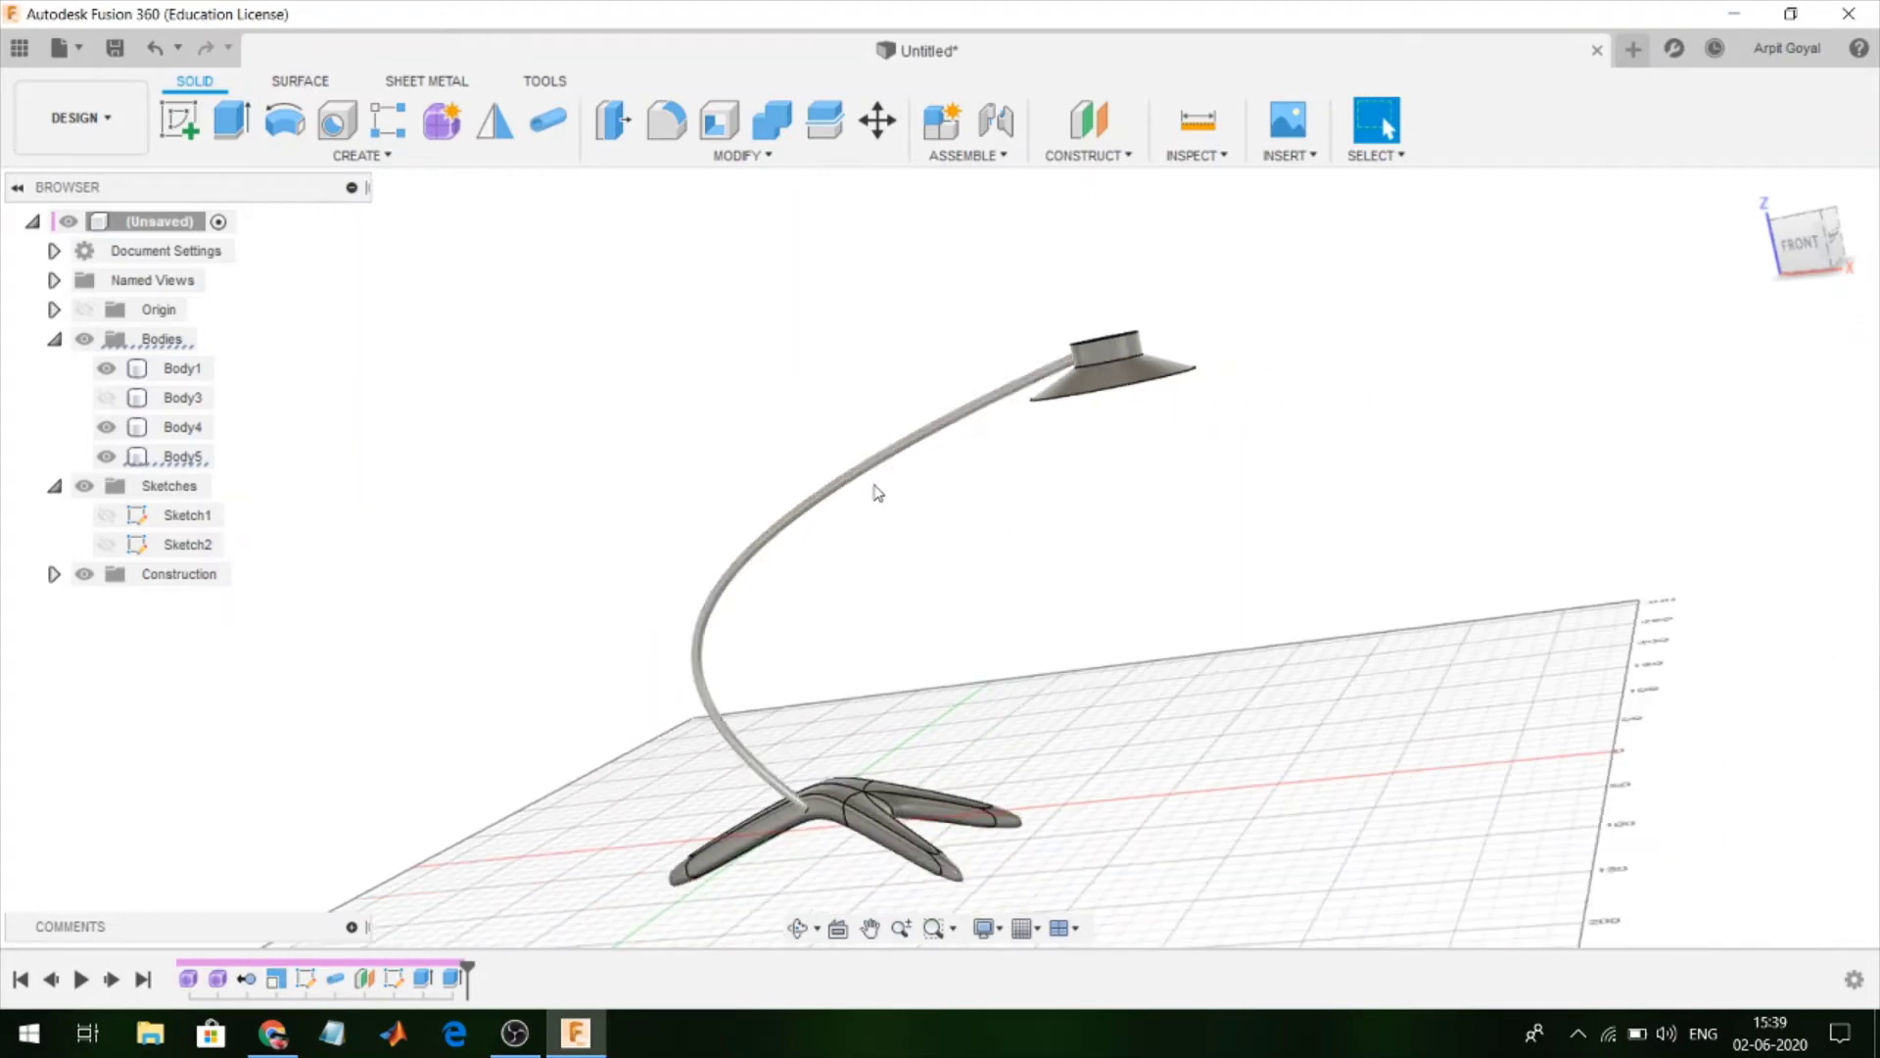
click(1803, 237)
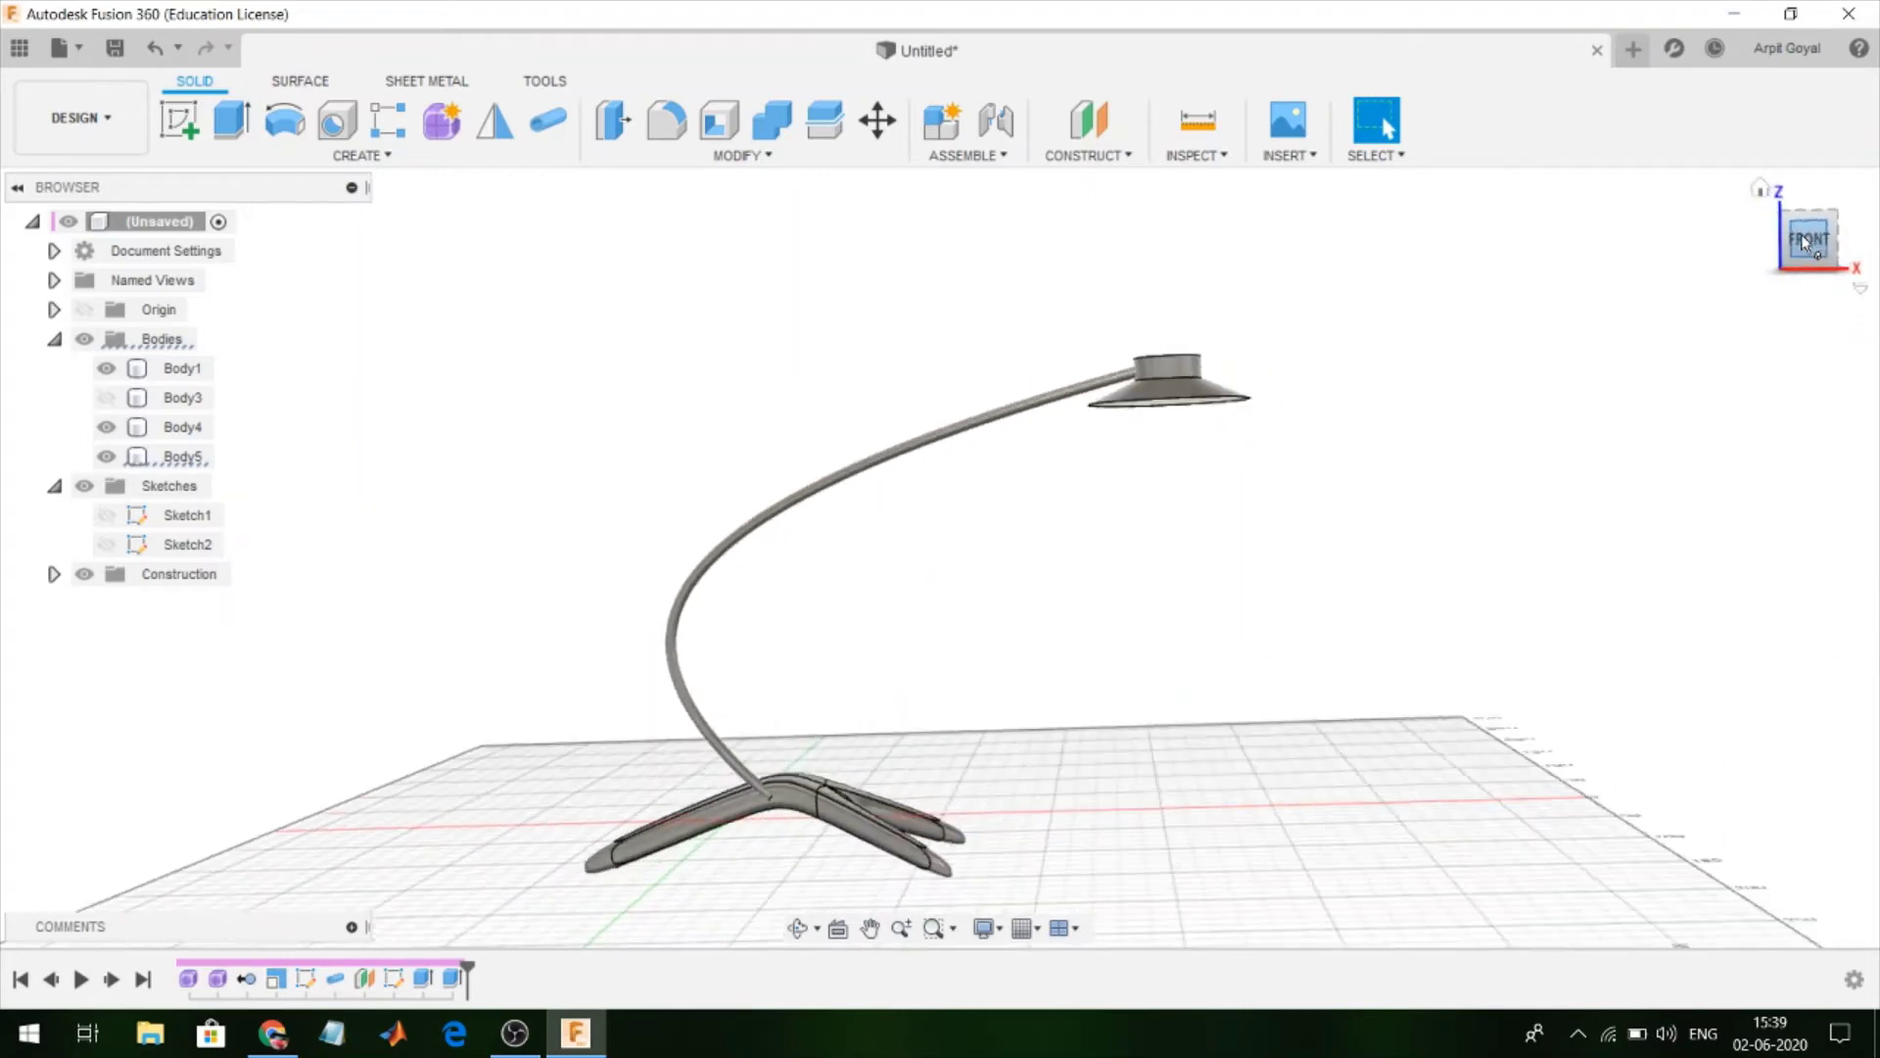
shift+middle_drag(940, 548, 911, 637)
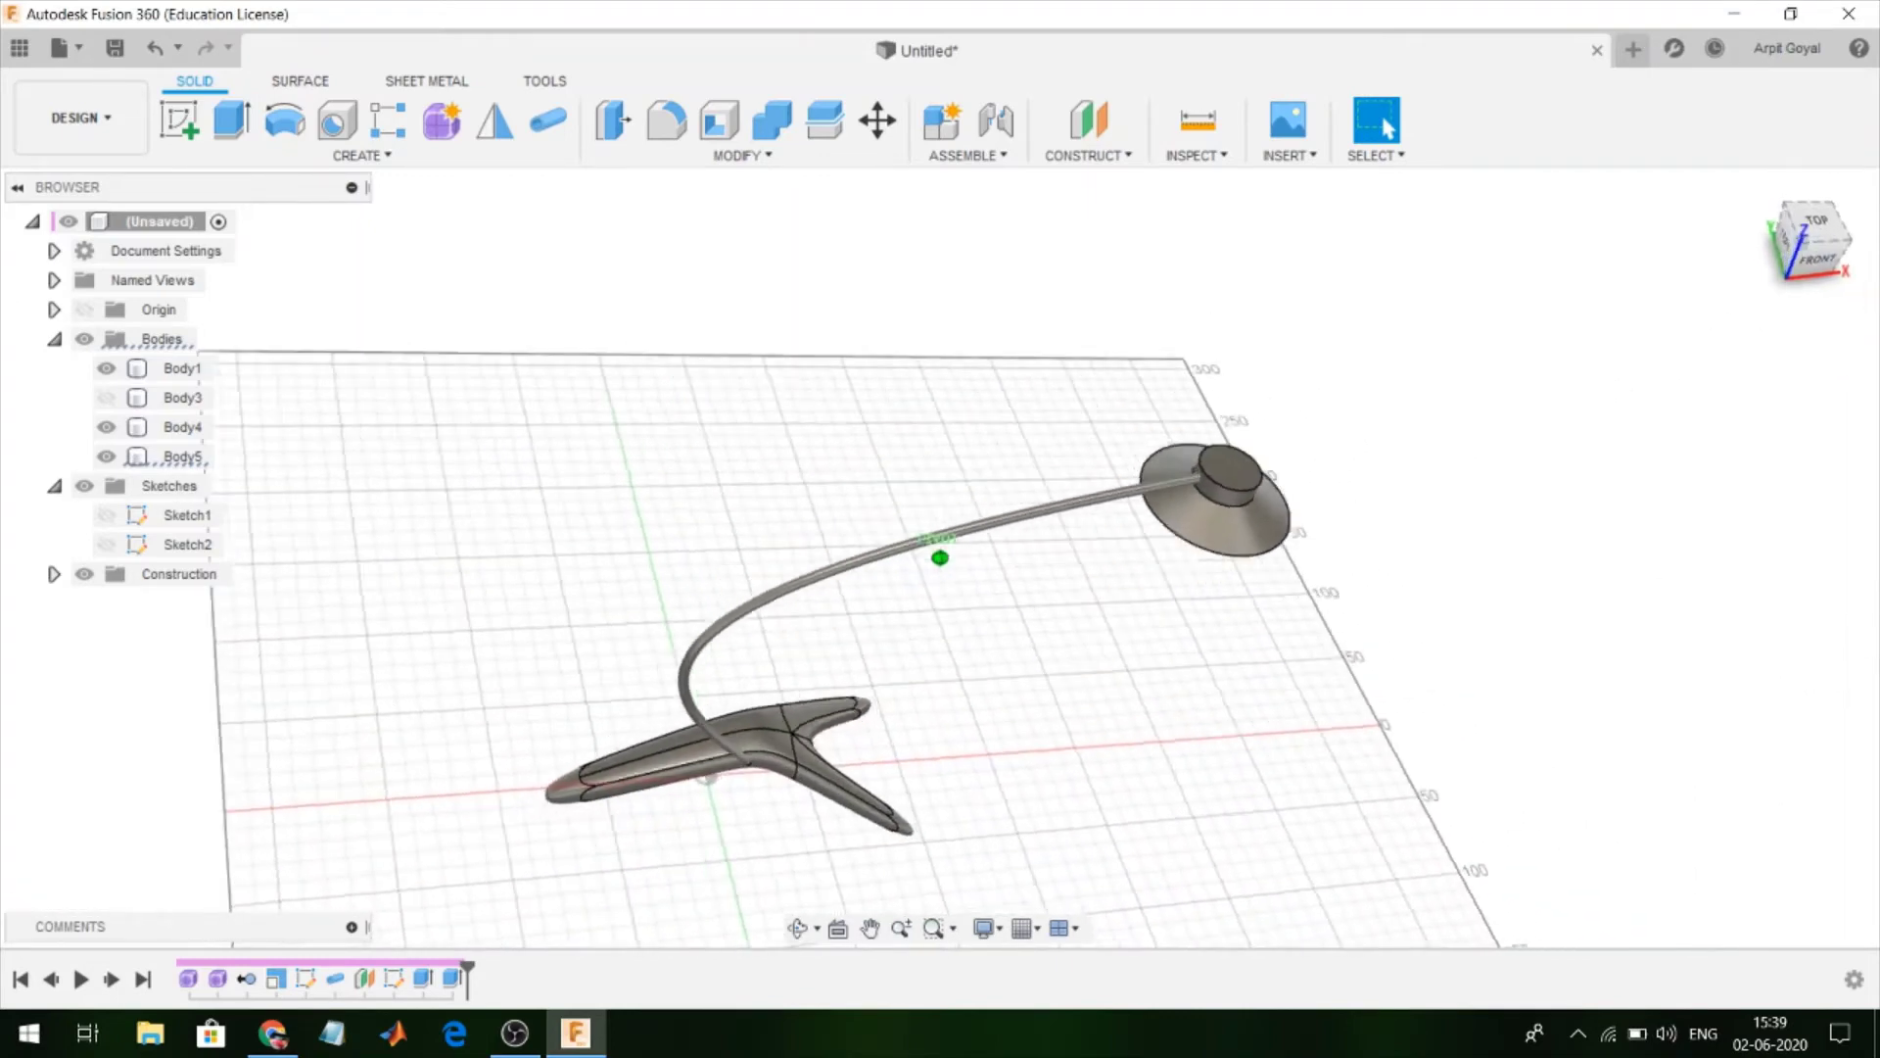
mouse_move(940, 557)
shift+middle_down()
mouse_move(857, 646)
mouse_move(1097, 238)
shift+middle_up()
Select the curved tube body and drag it about 10 mm along Y
click(877, 121)
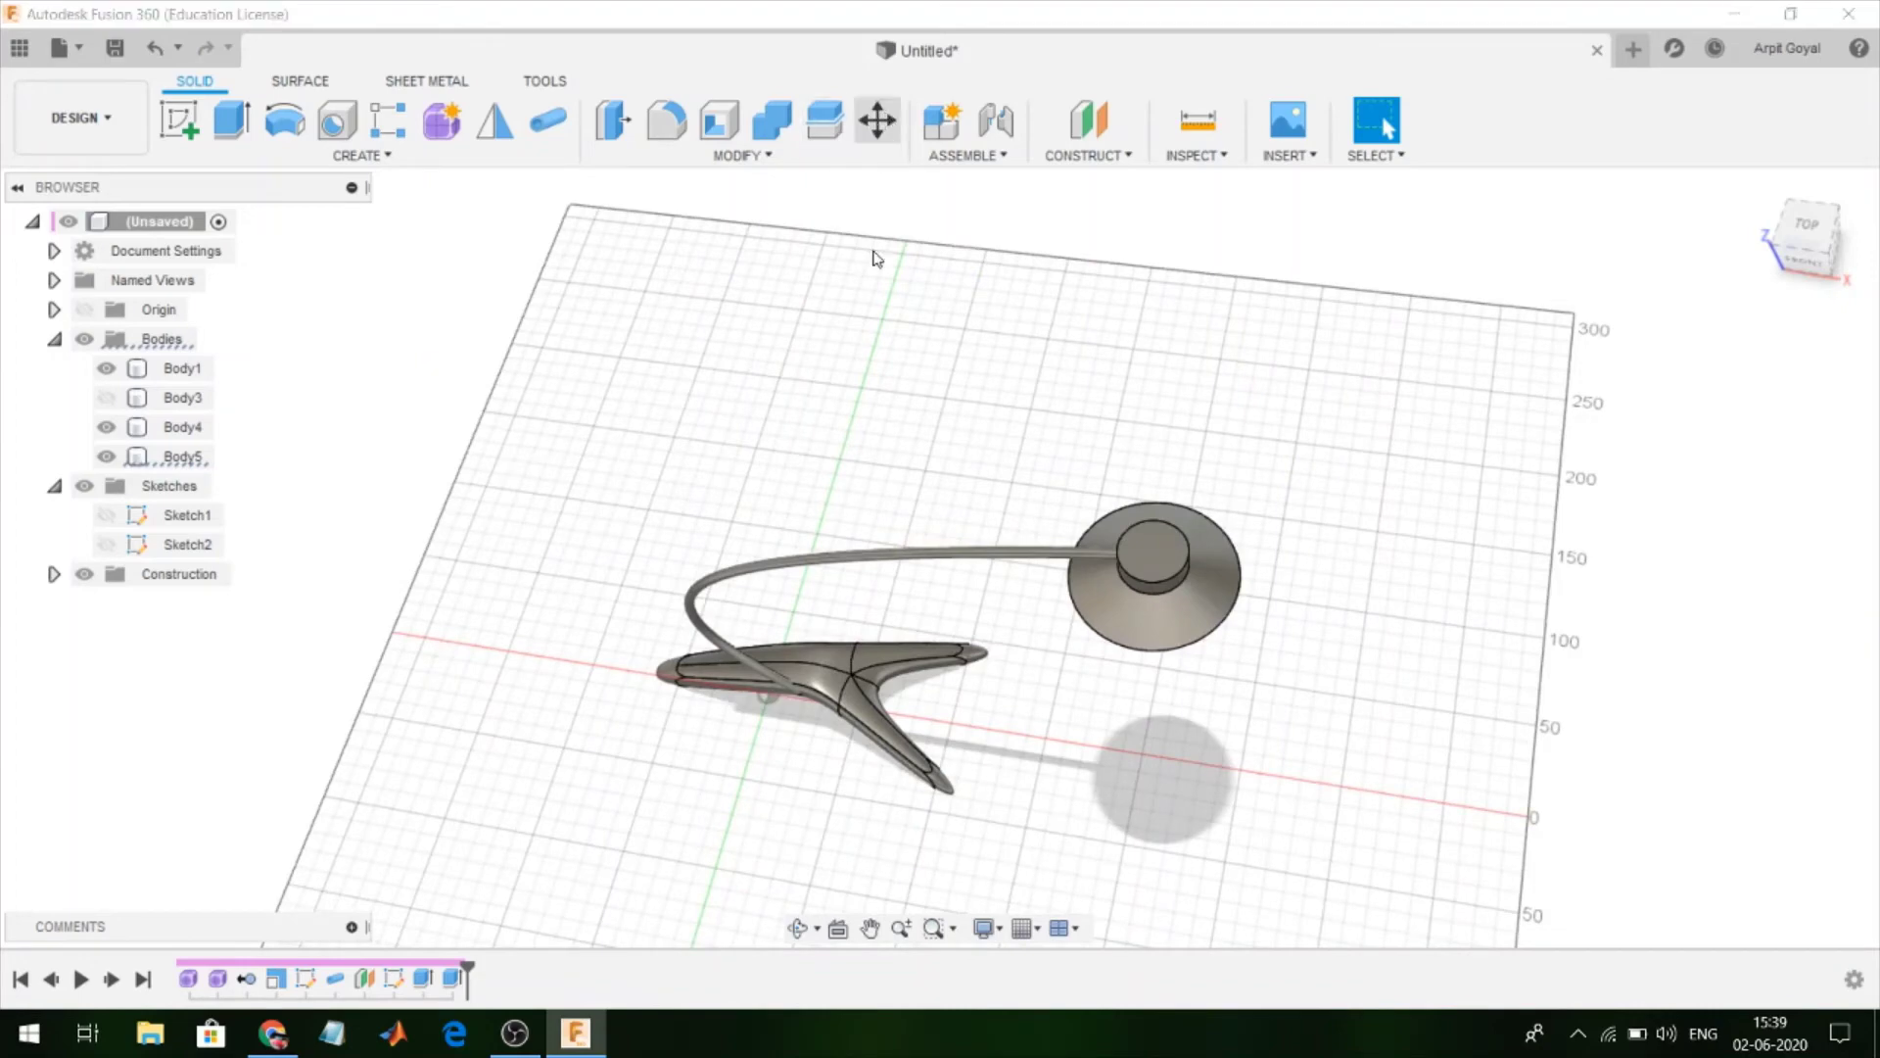
click(862, 560)
click(862, 560)
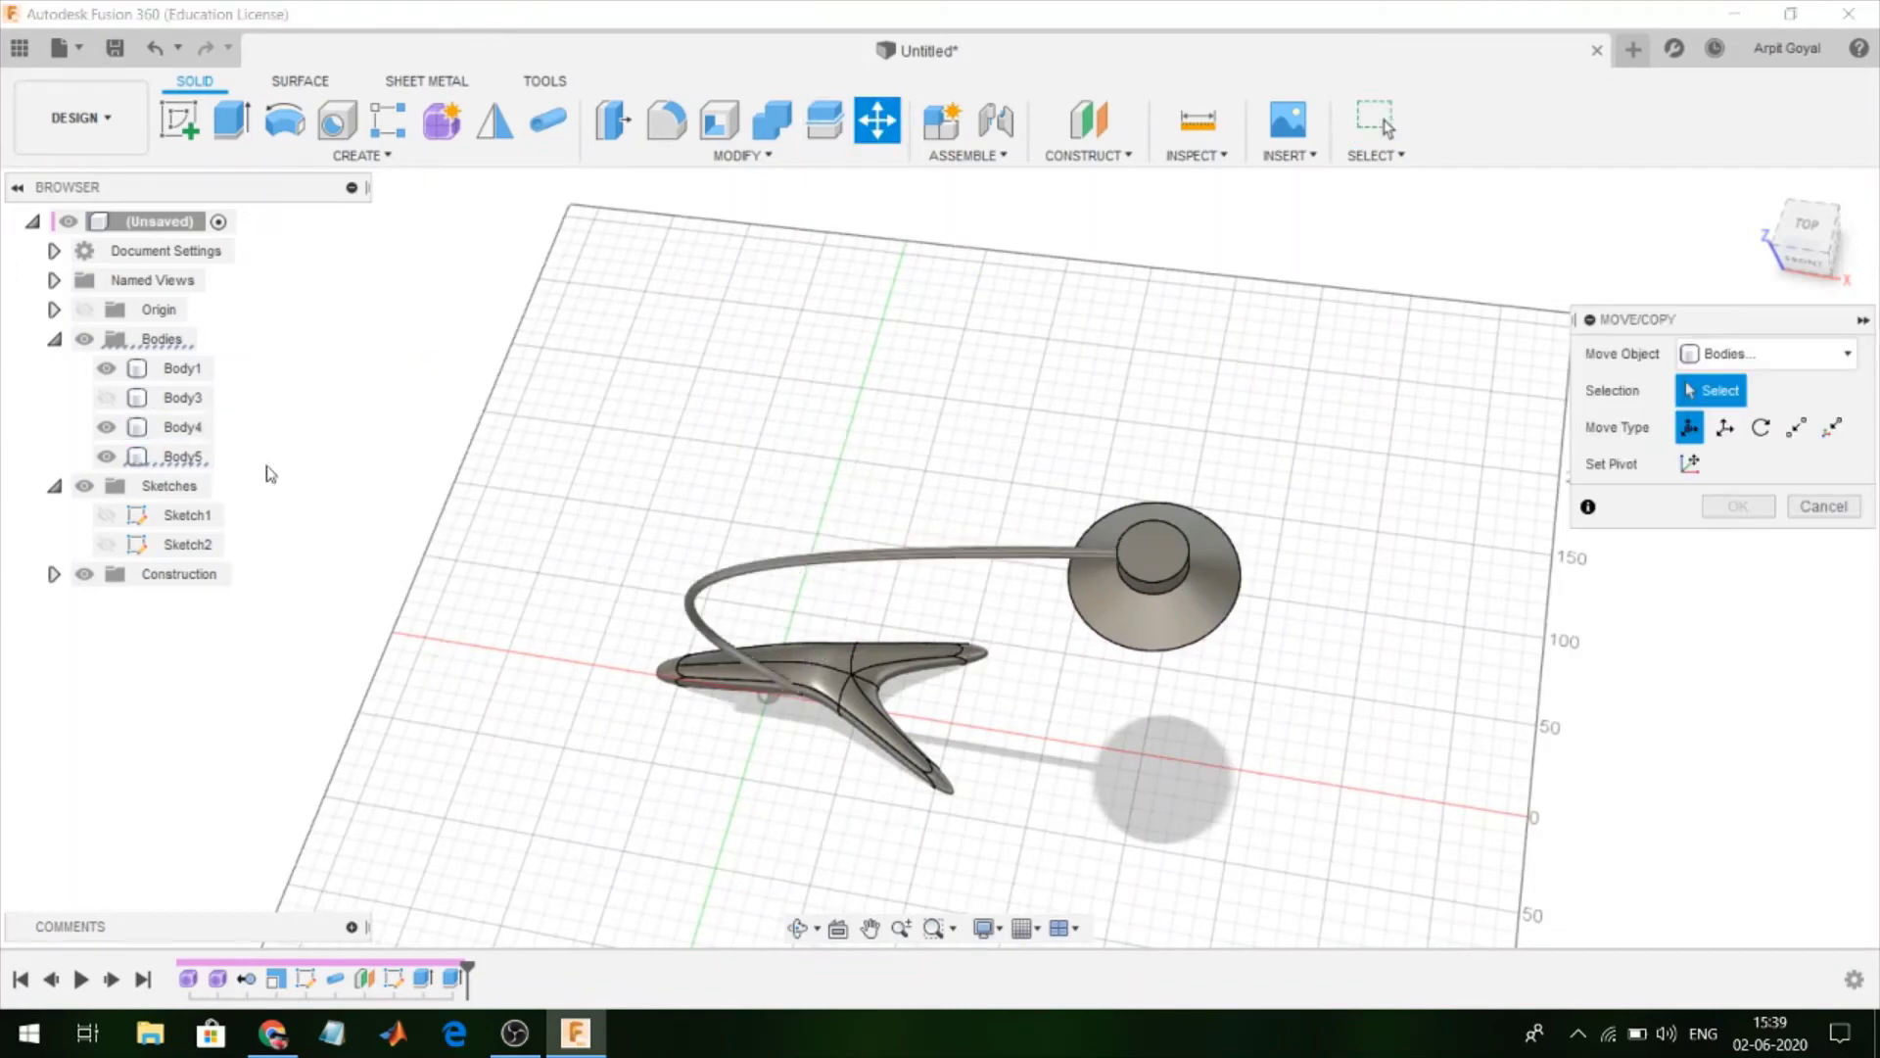
click(193, 429)
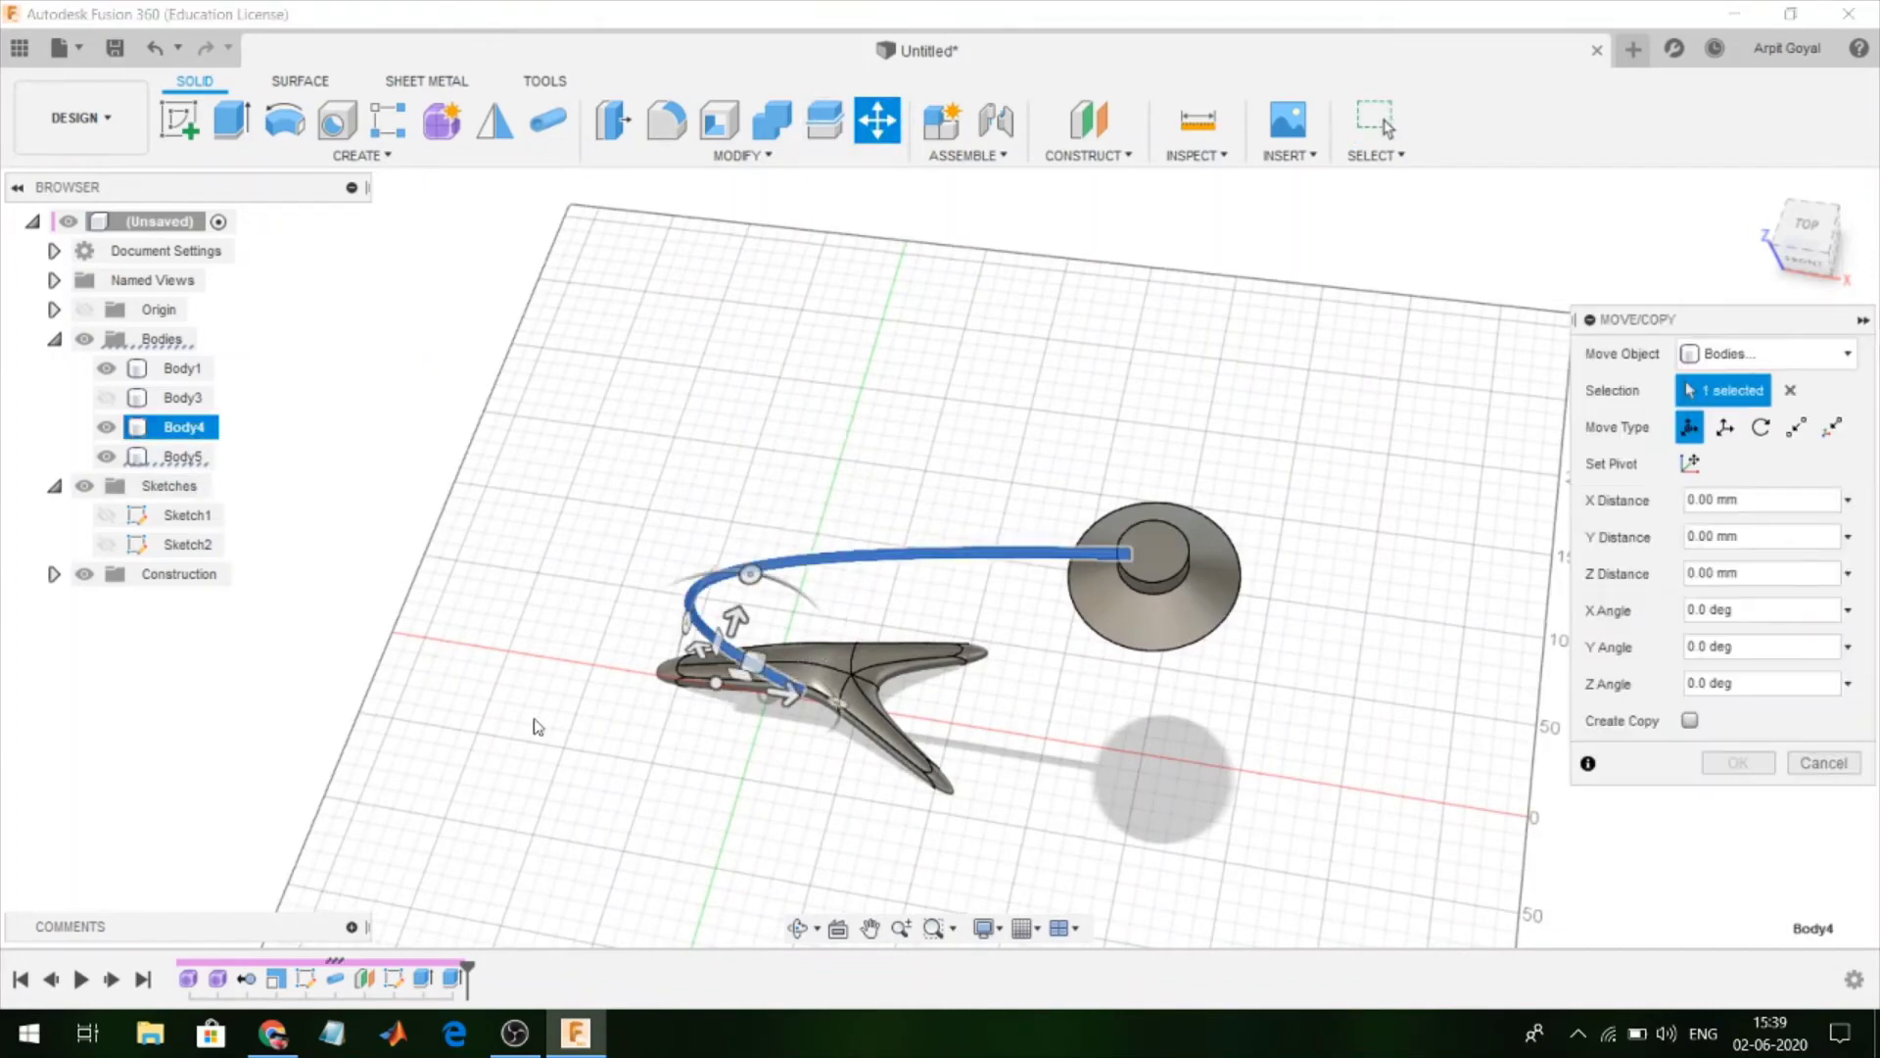
drag(739, 670, 742, 610)
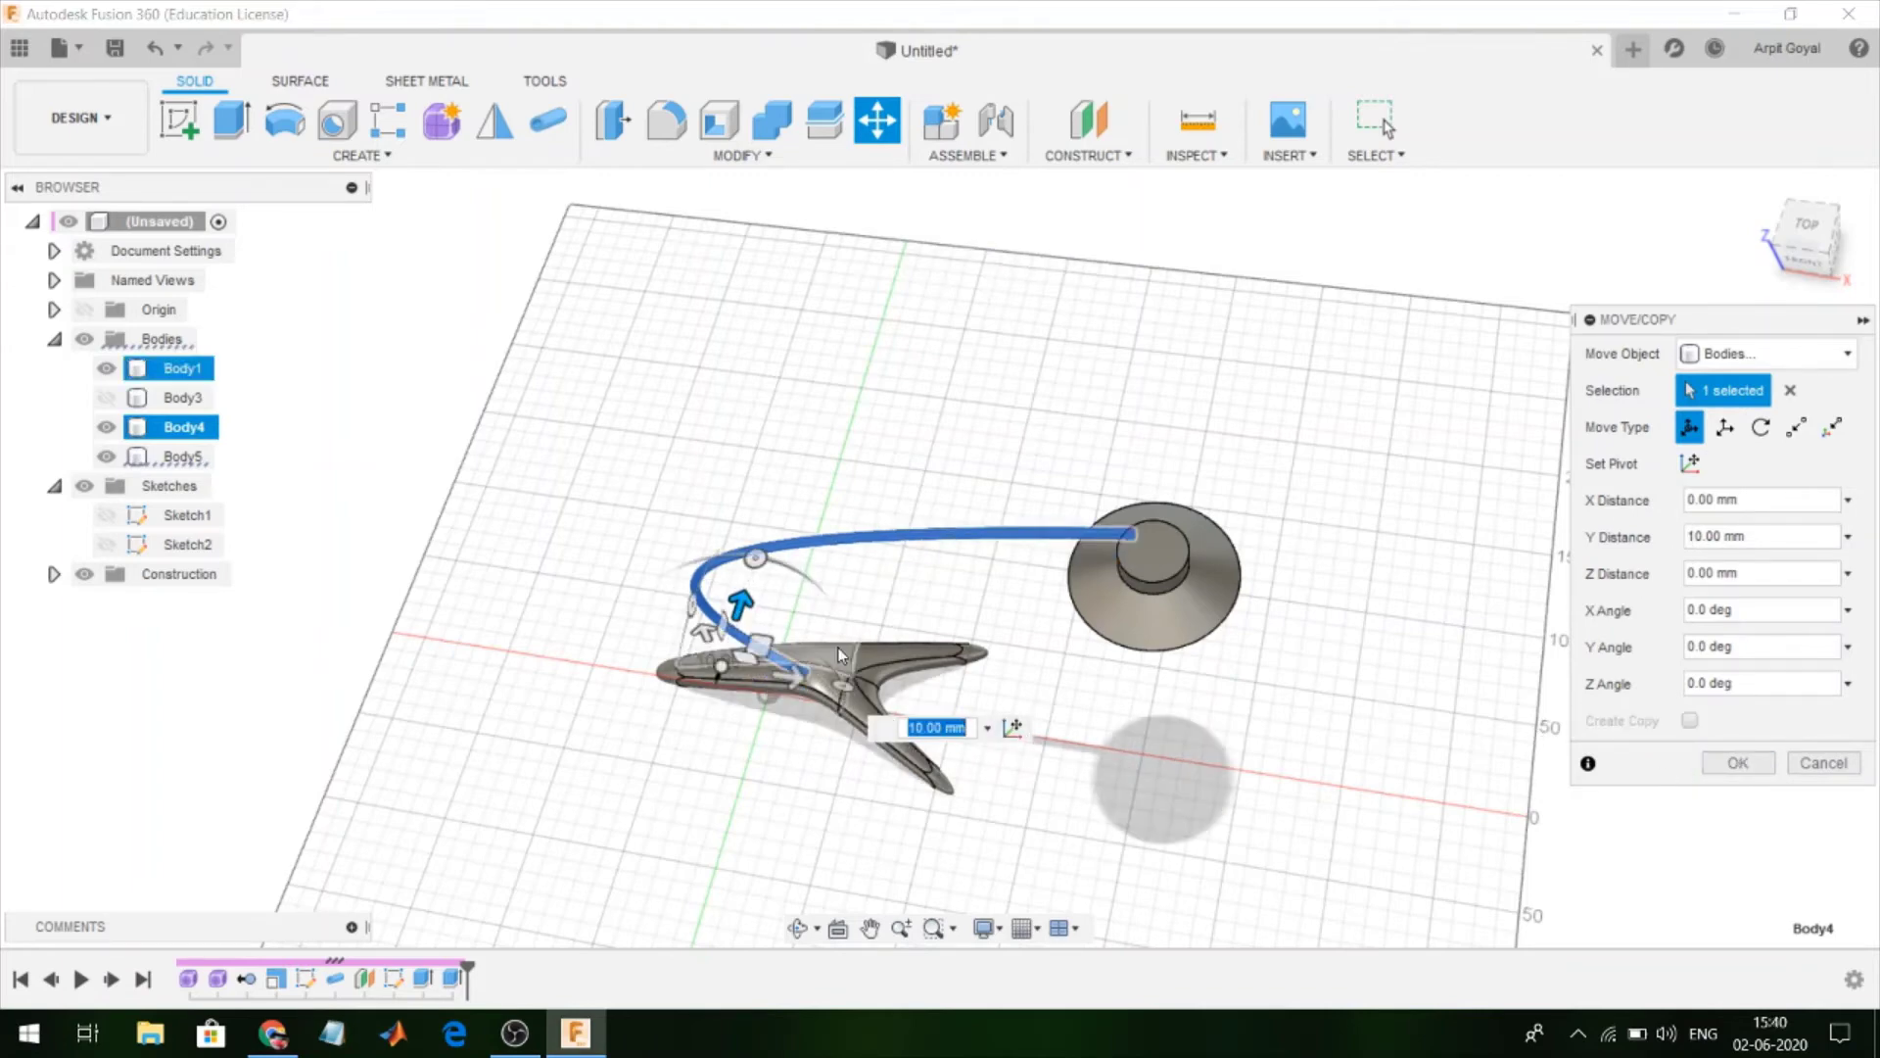
scroll(793, 721, up, 2)
scroll(793, 722, up, 2)
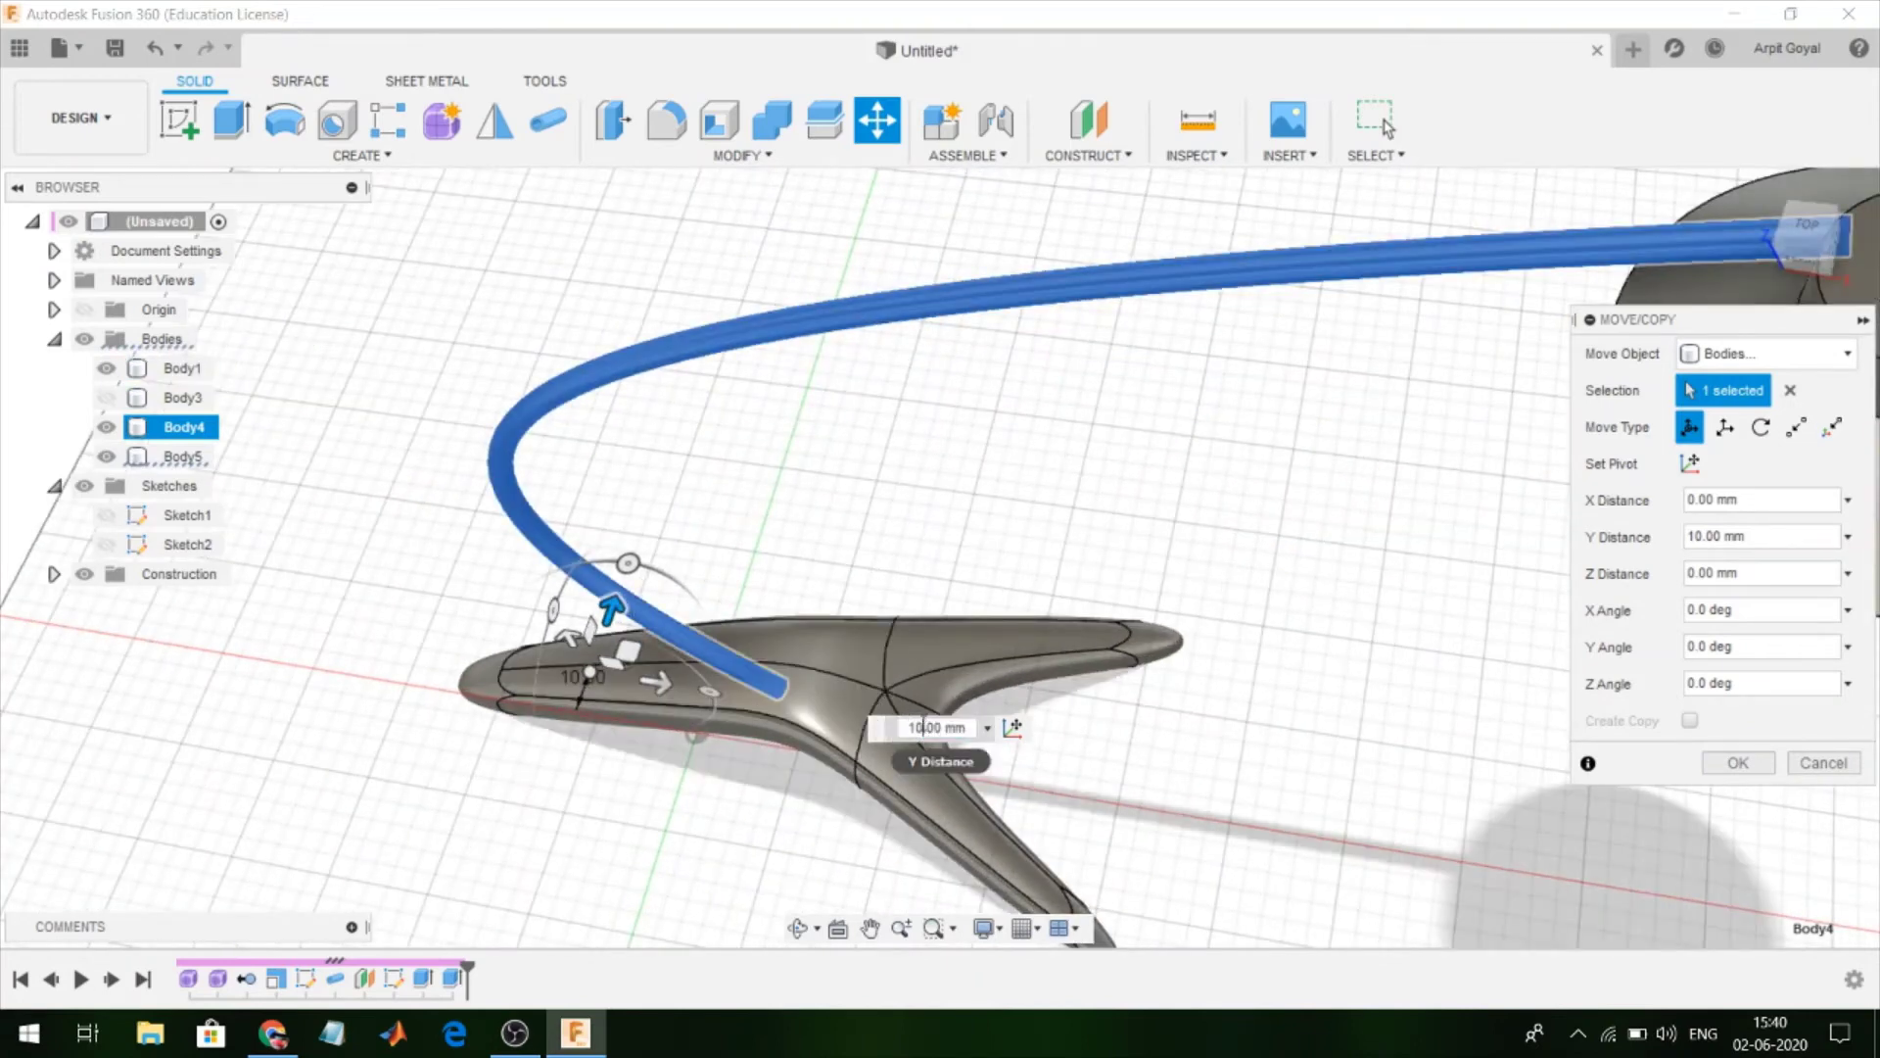
Set the tube's Y distance to exactly 11 mm and confirm the move
key(Delete)
text(1)
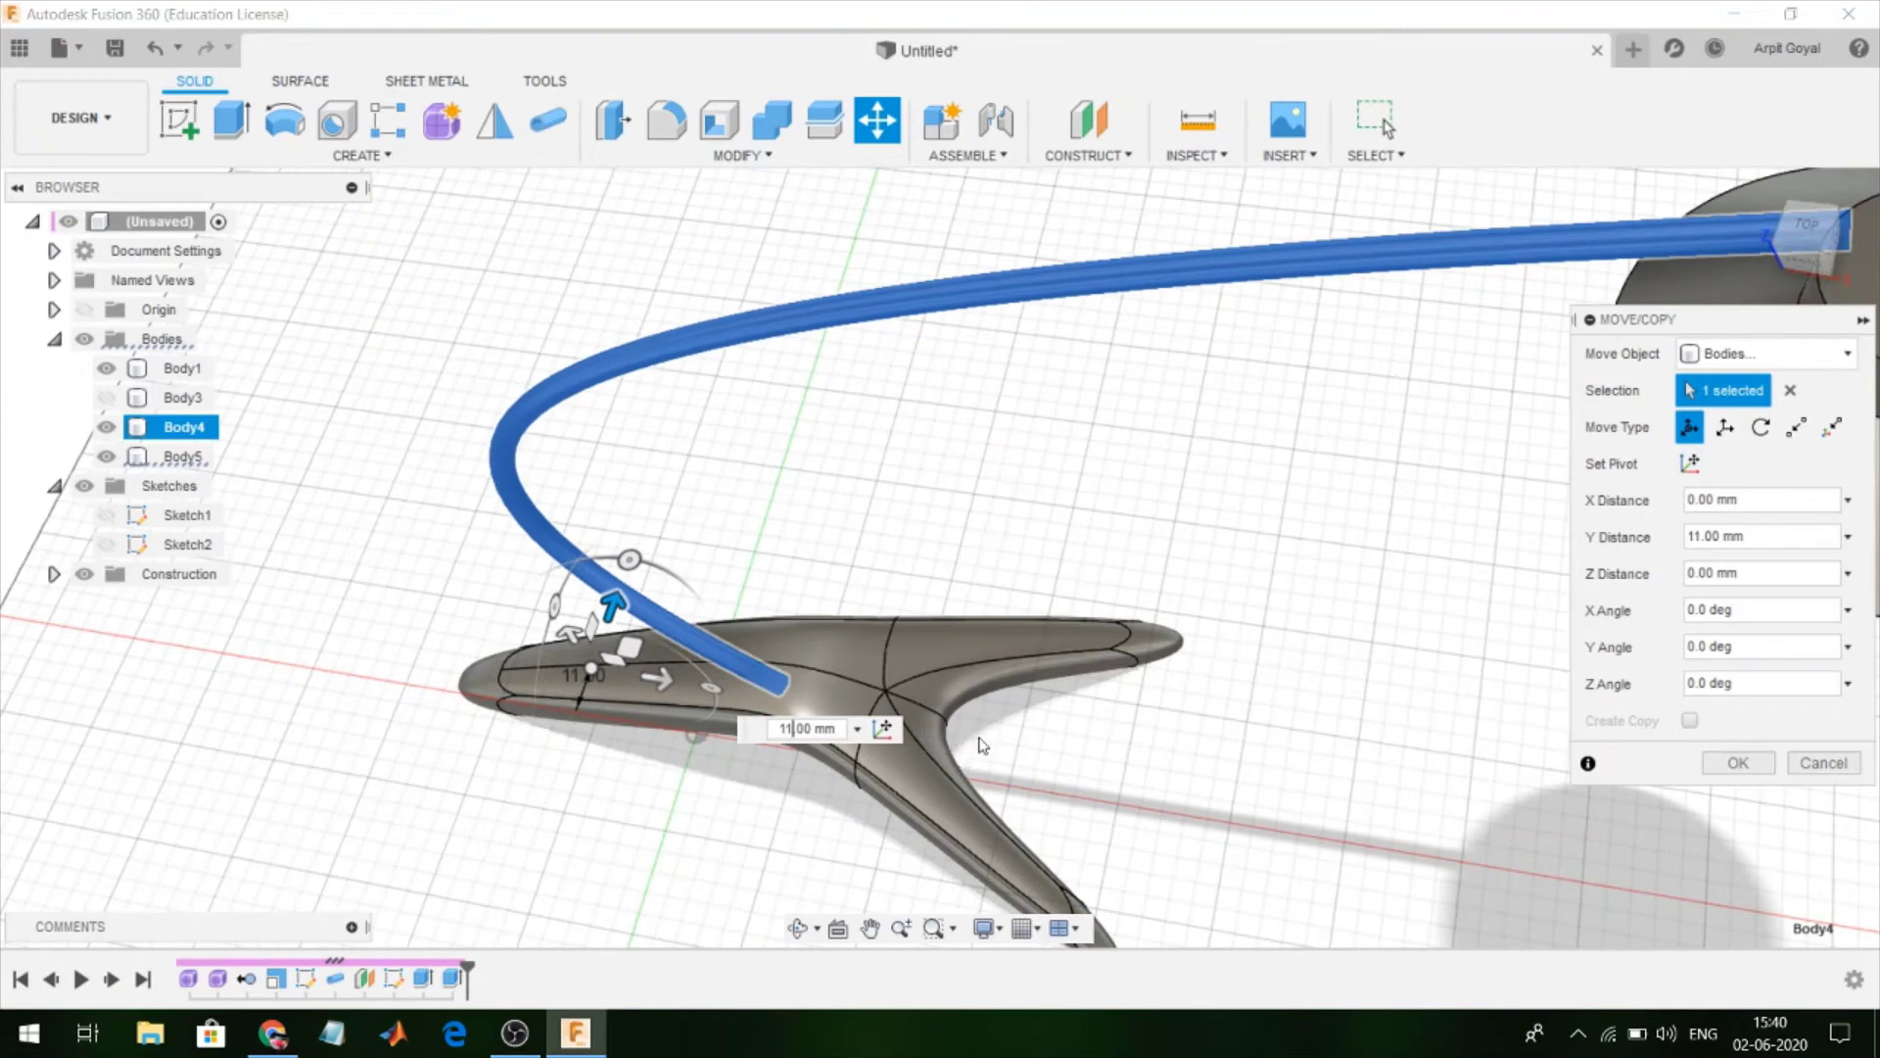
click(1739, 764)
scroll(1210, 578, down, 2)
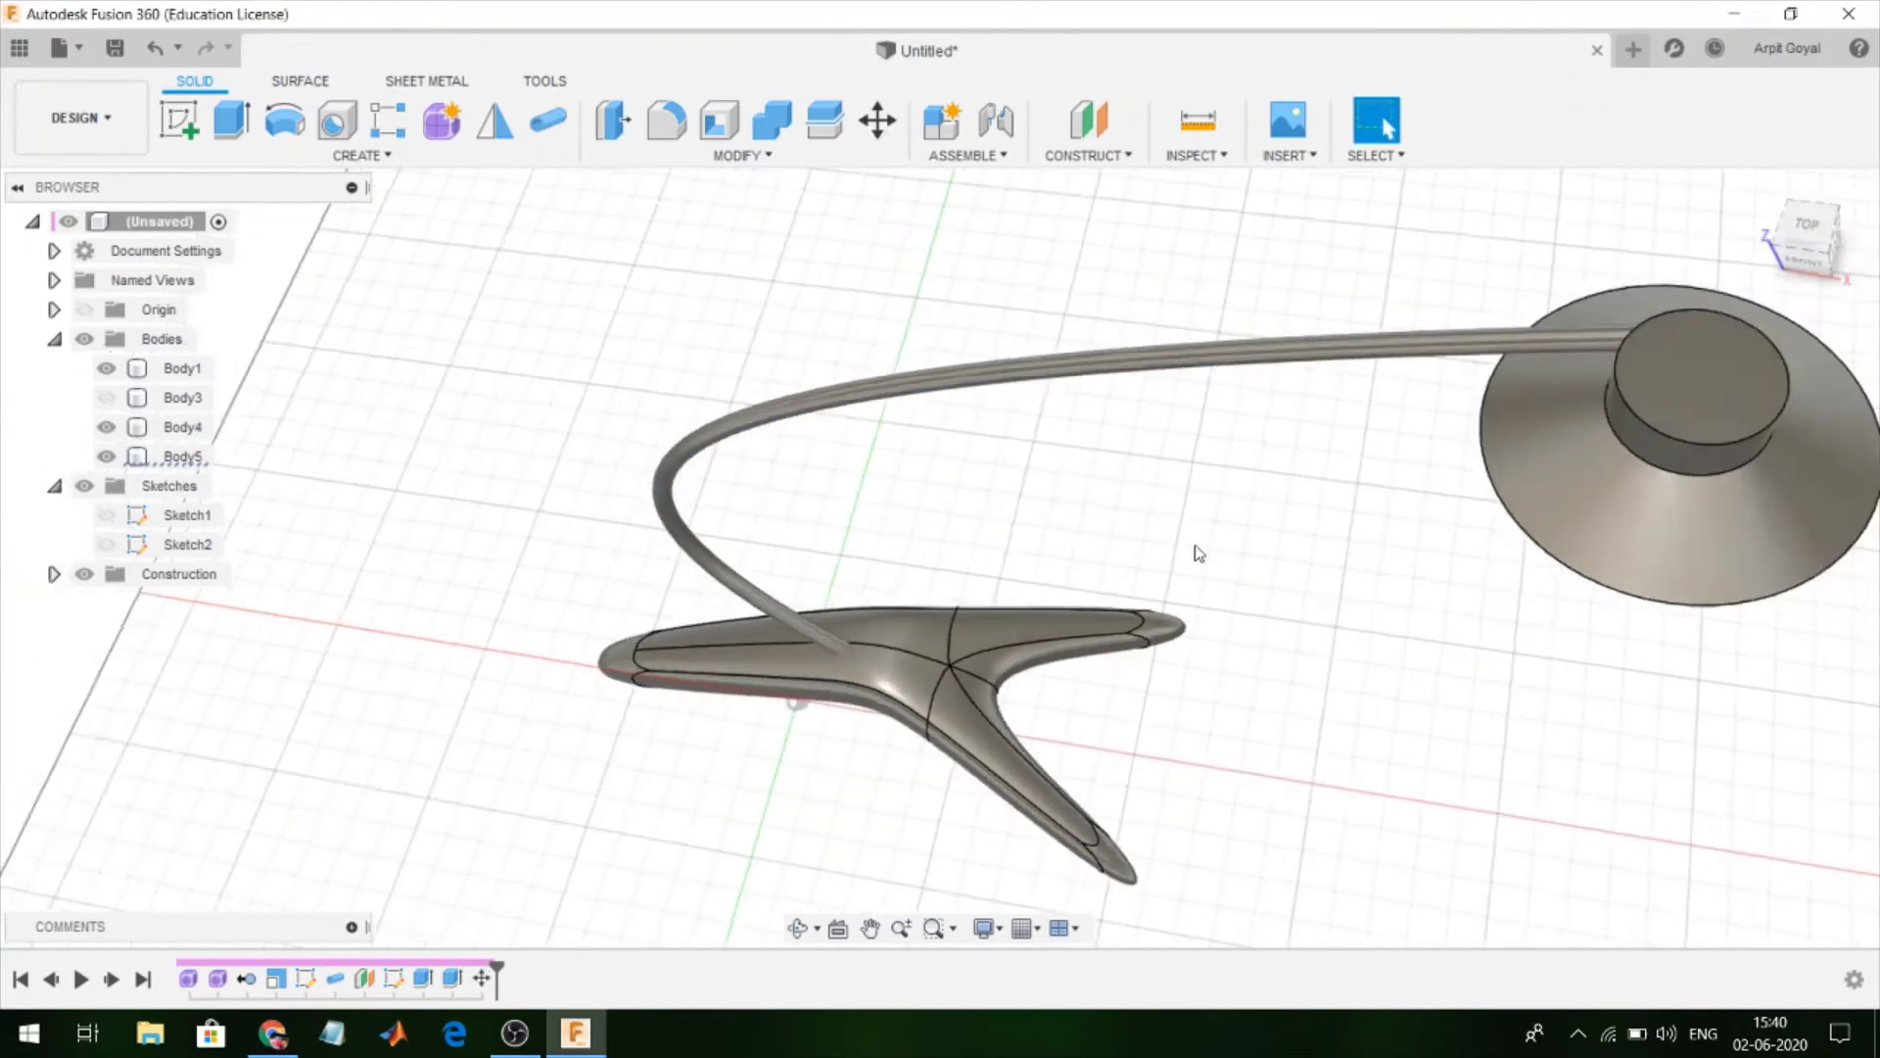
scroll(1194, 548, down, 1)
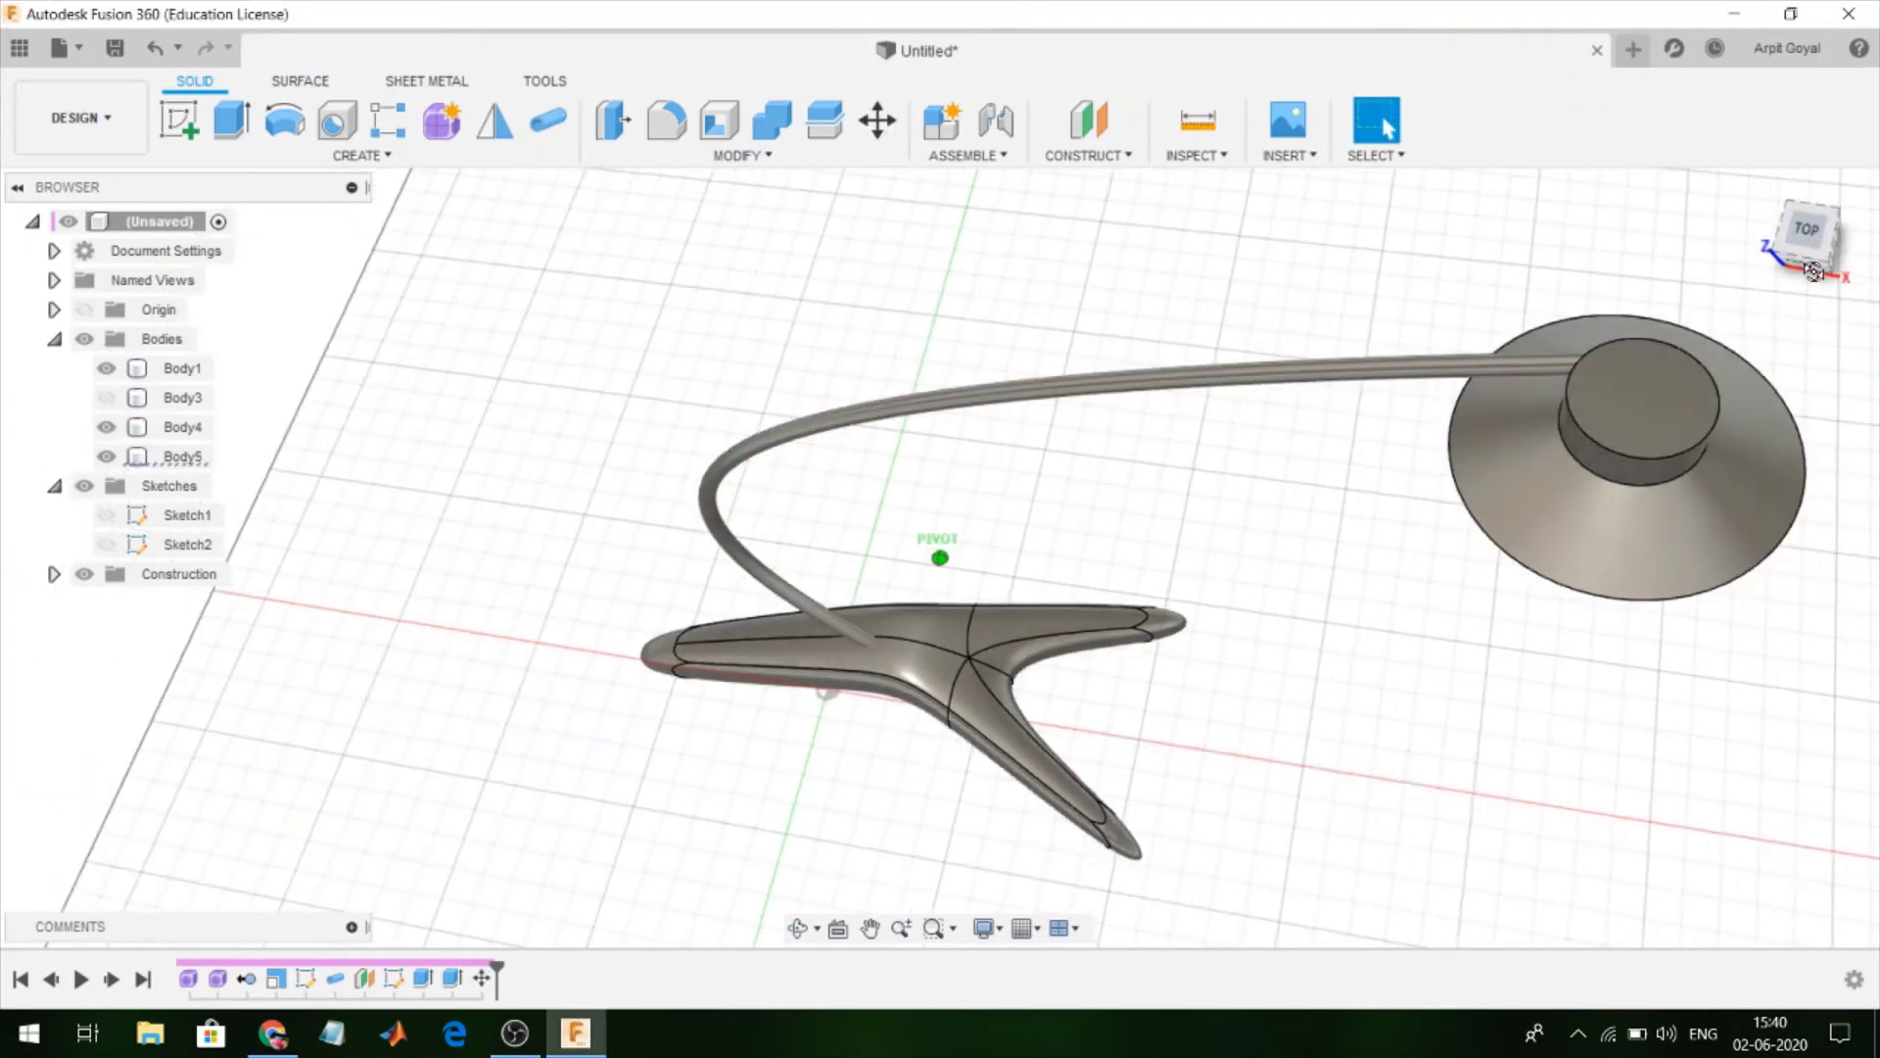
shift+middle_drag(1793, 257, 1791, 289)
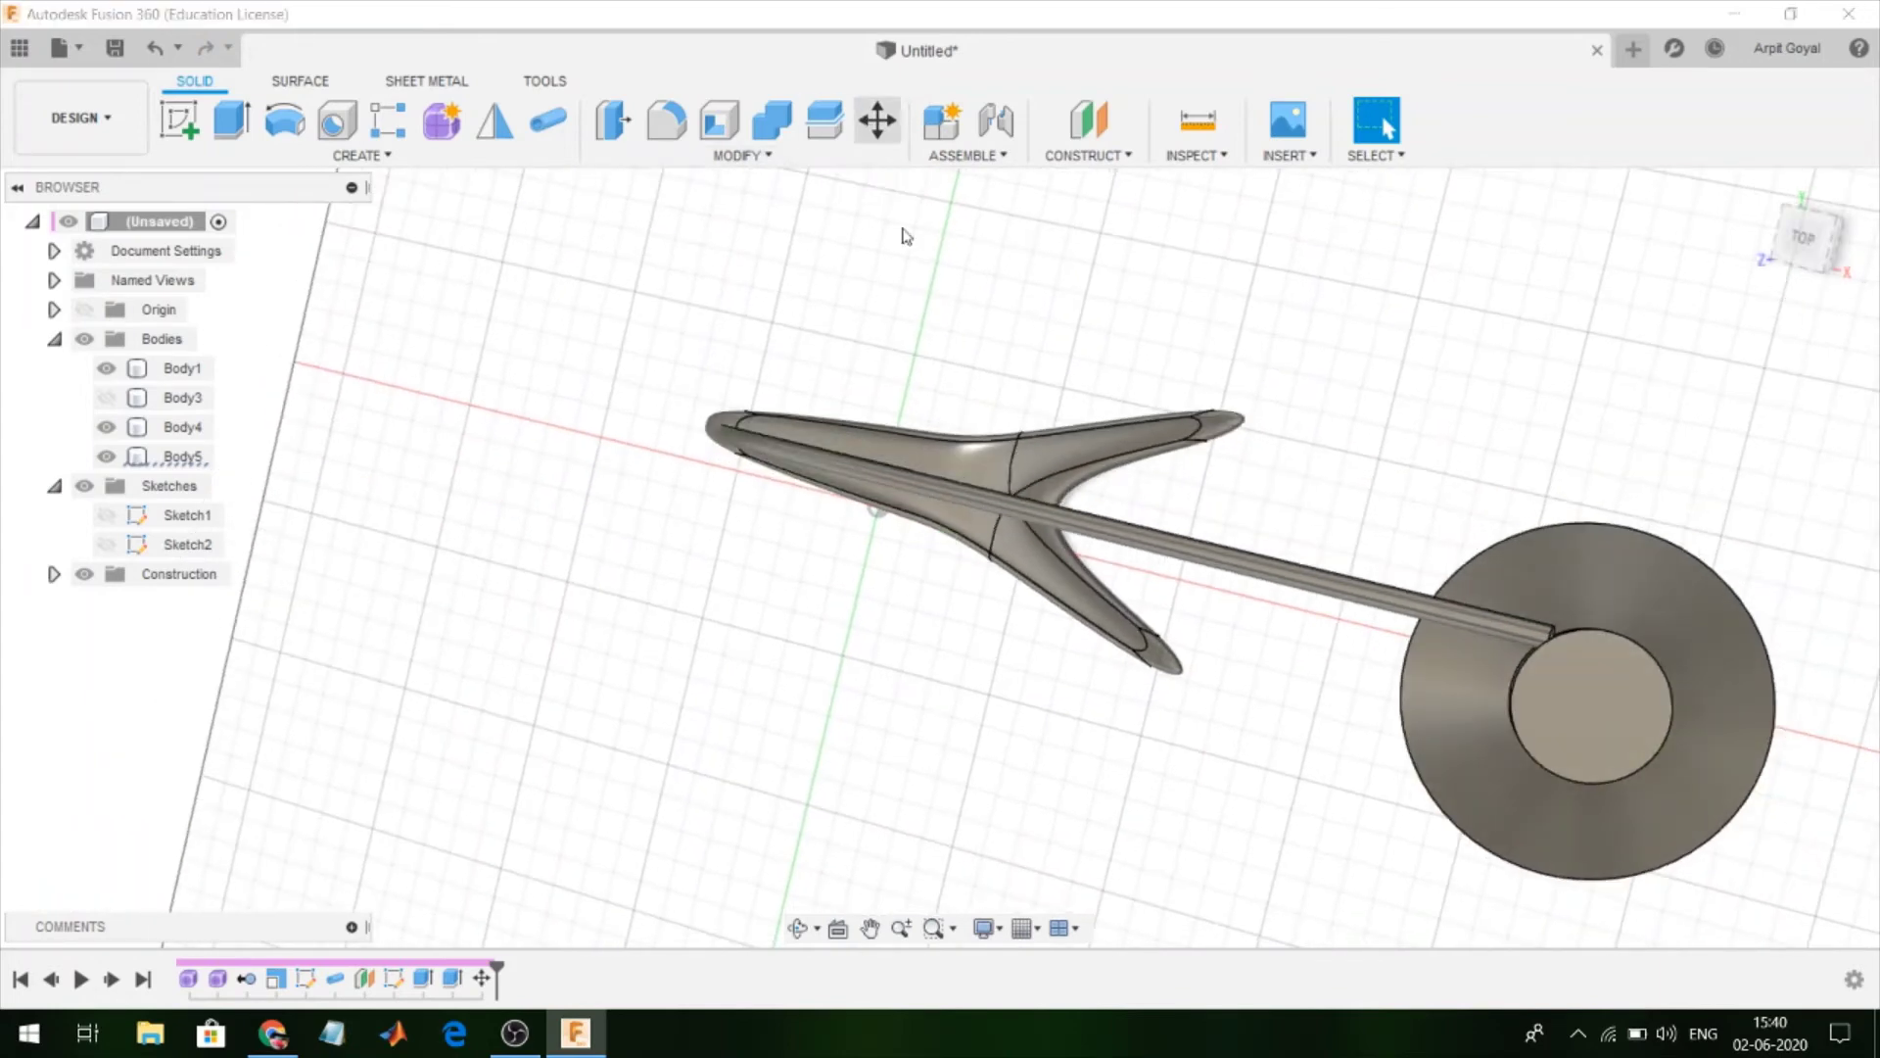
Move the shade disc body 10 mm along Y, then view the lamp from a low front angle
click(877, 119)
click(1488, 703)
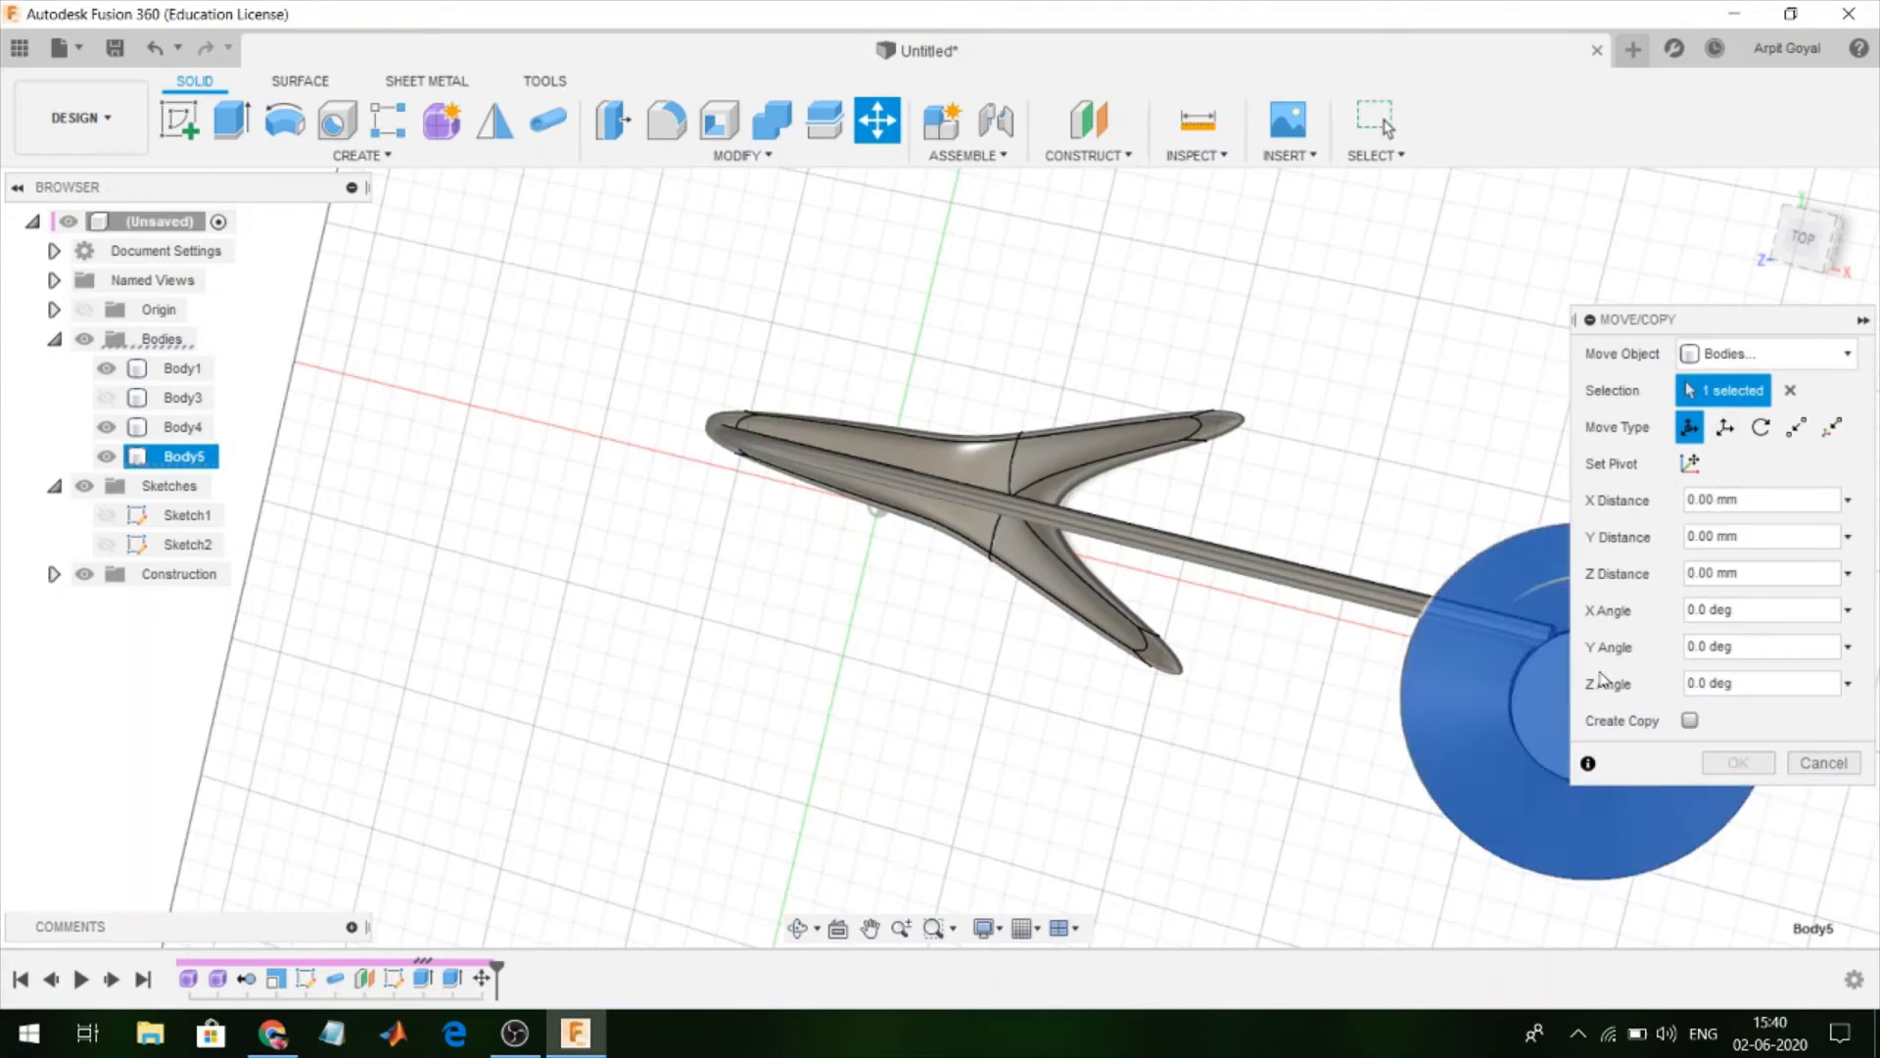
middle_drag(984, 693, 764, 686)
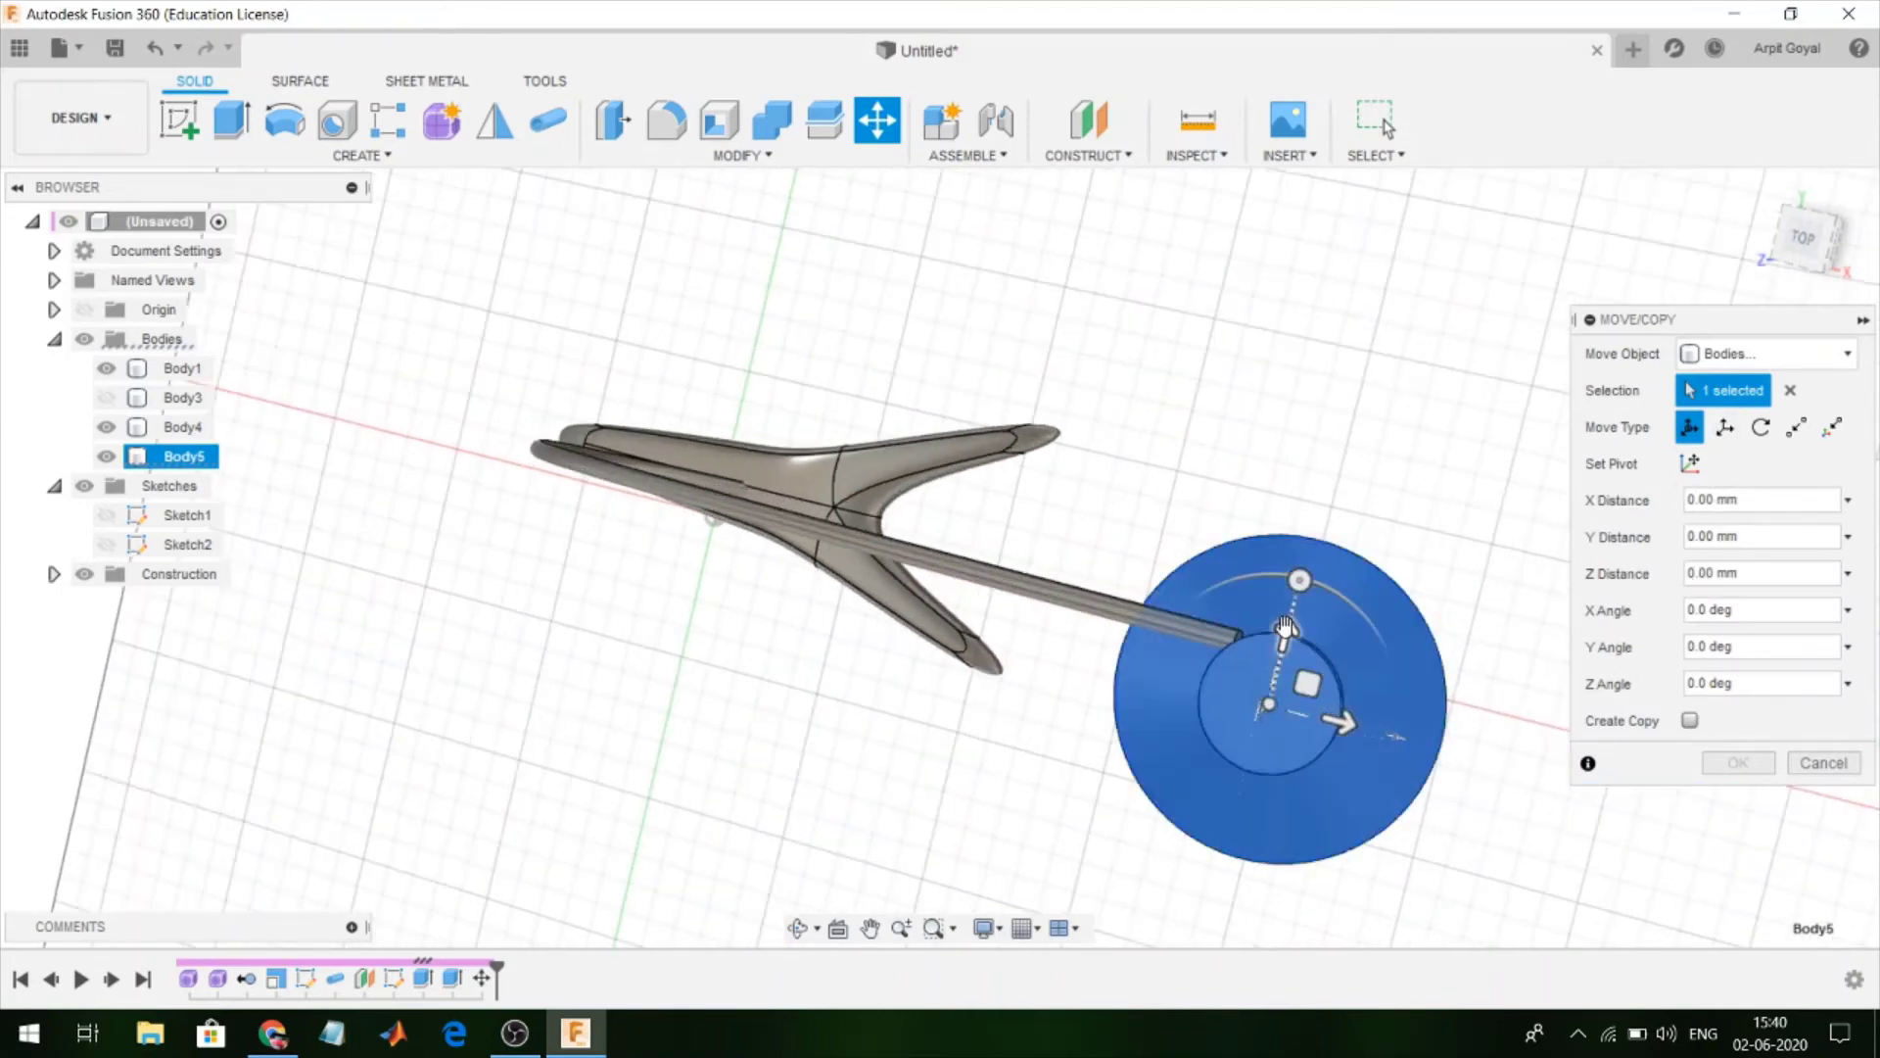
click(1292, 617)
drag(1293, 617, 1295, 604)
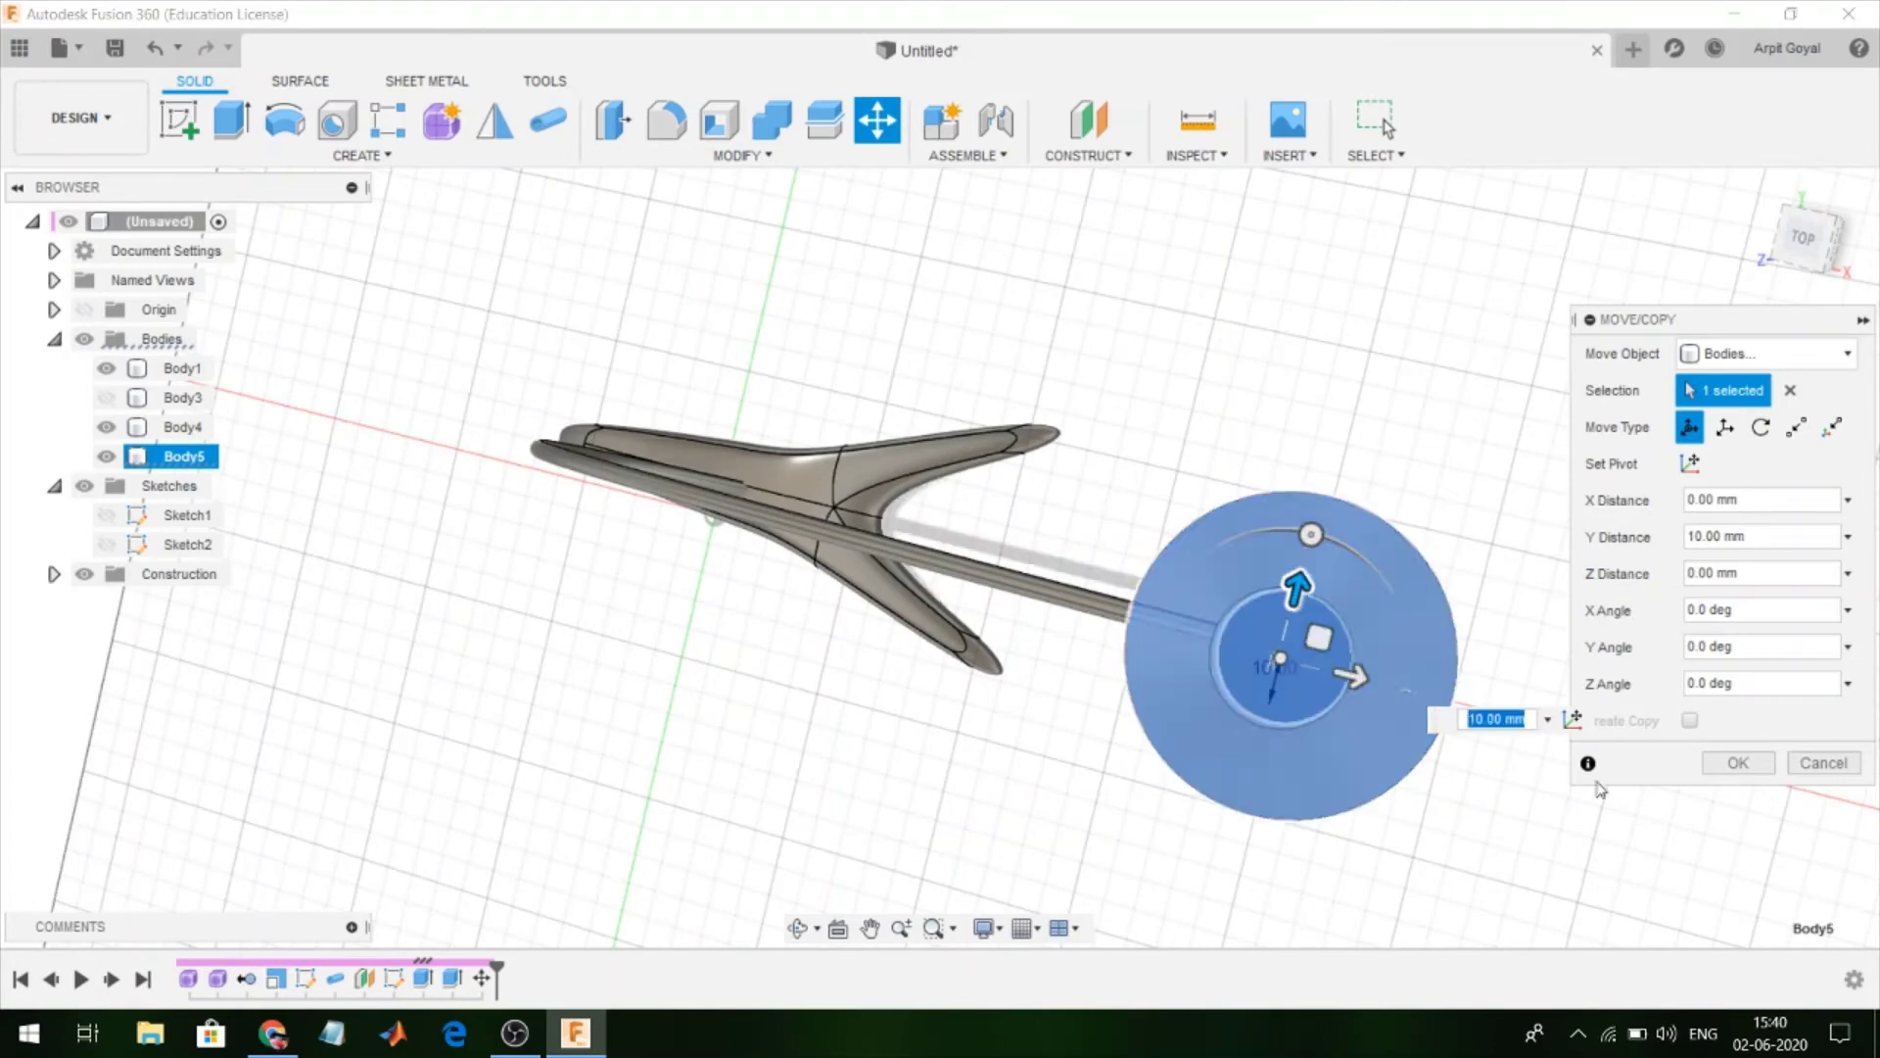
click(1738, 763)
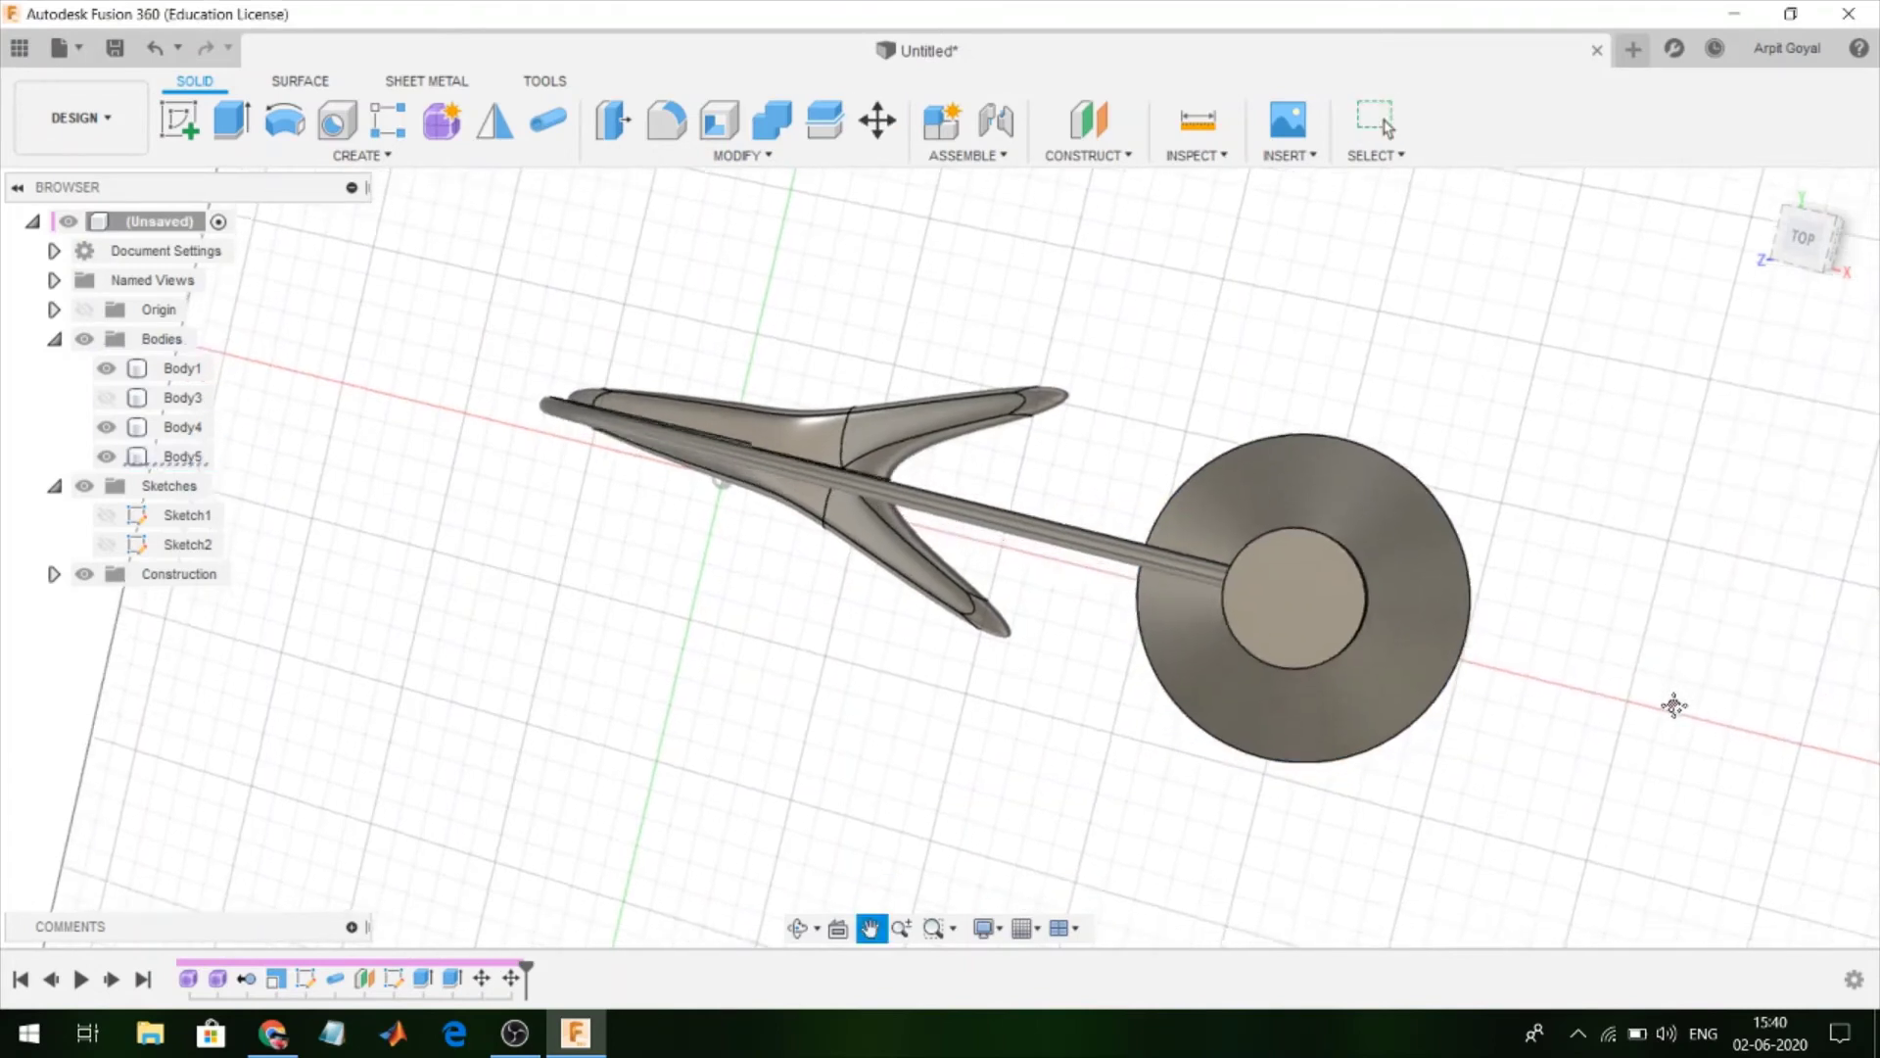
middle_drag(1671, 764, 1684, 638)
shift+middle_drag(1541, 780, 1592, 592)
scroll(850, 830, down, 2)
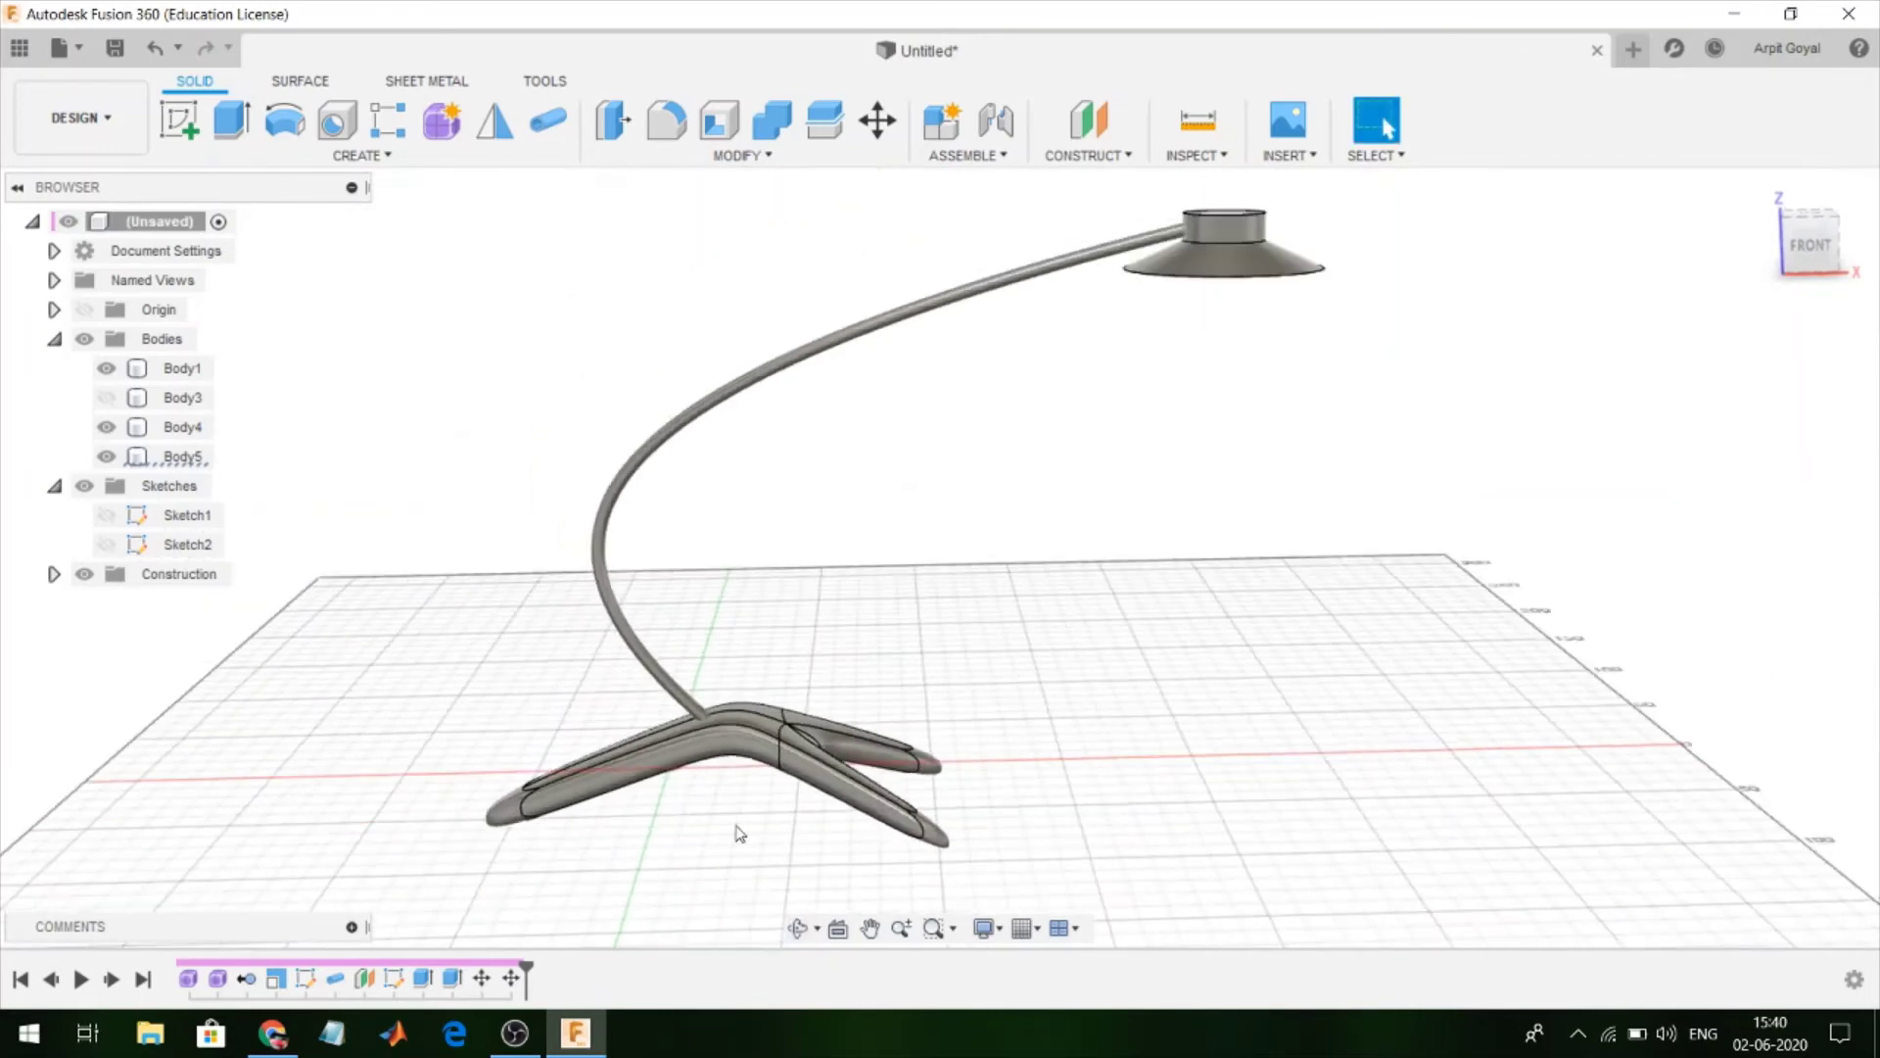
scroll(738, 829, down, 2)
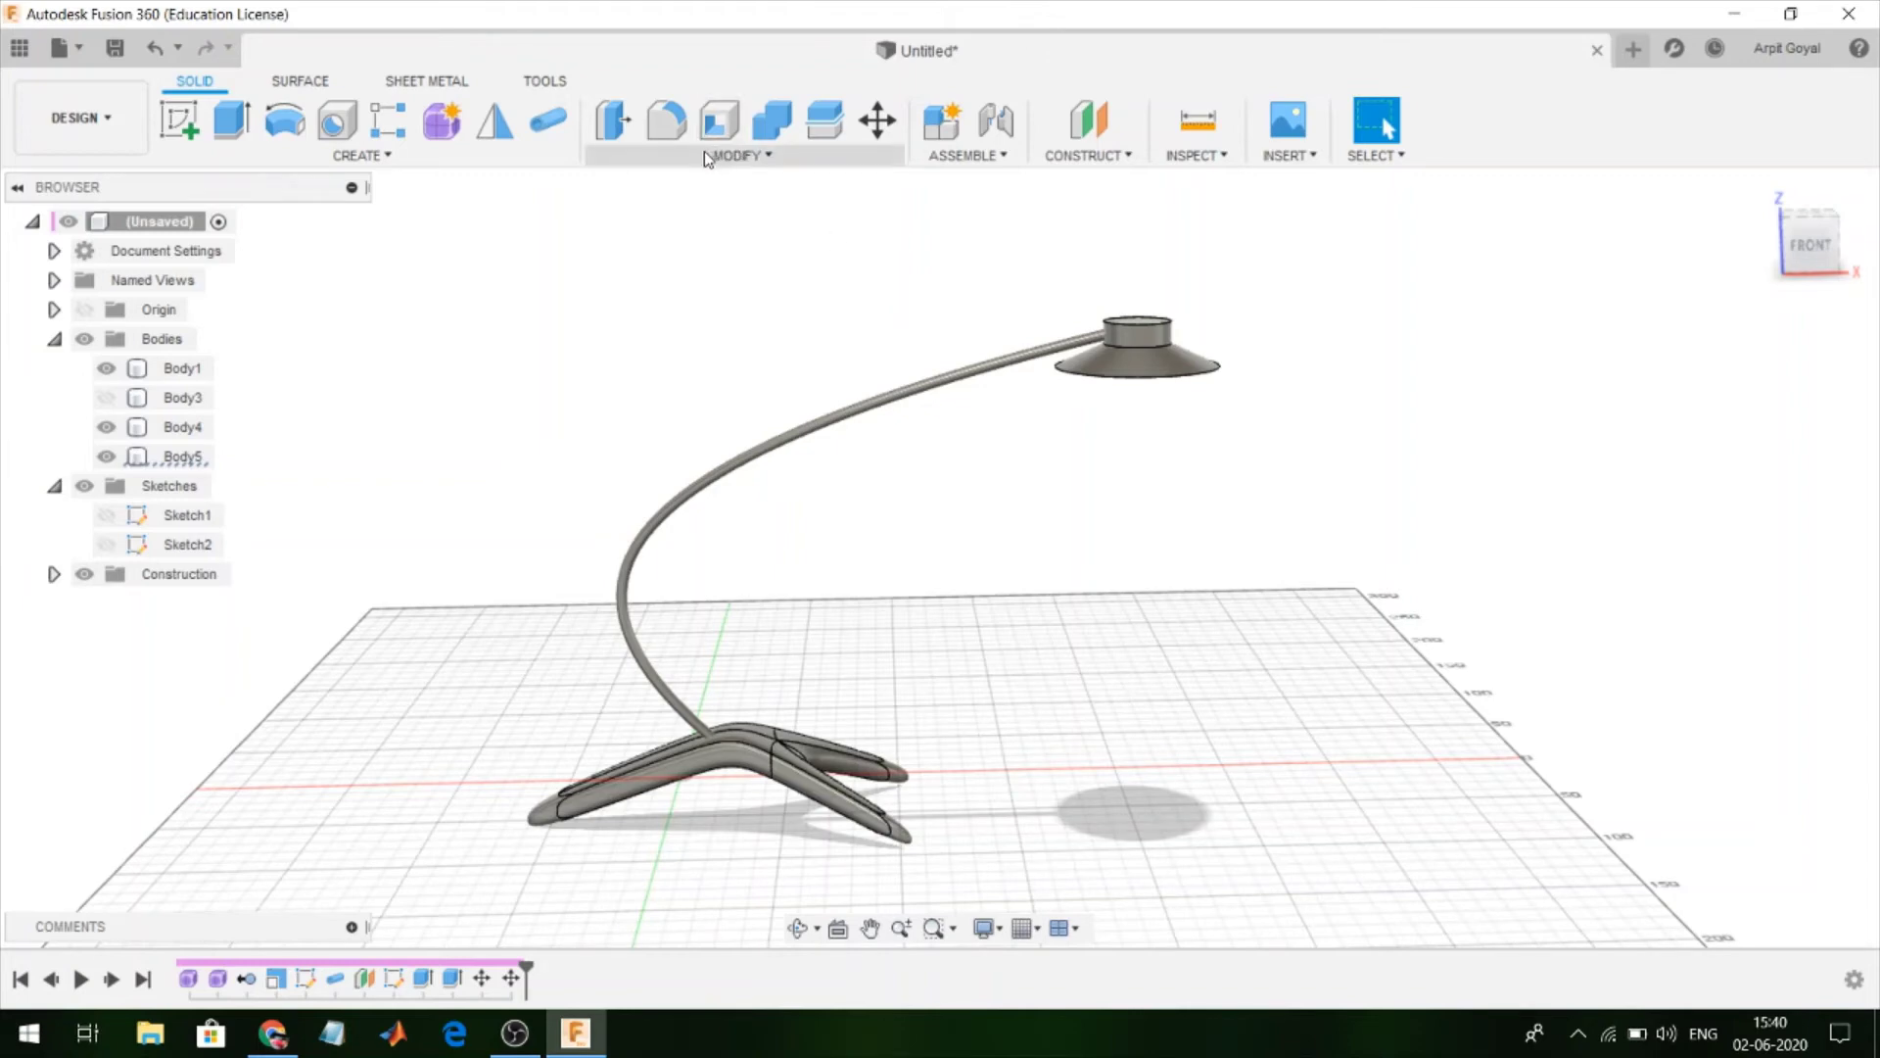
Show the wire cage and drag it sideways and up toward the shade
click(106, 397)
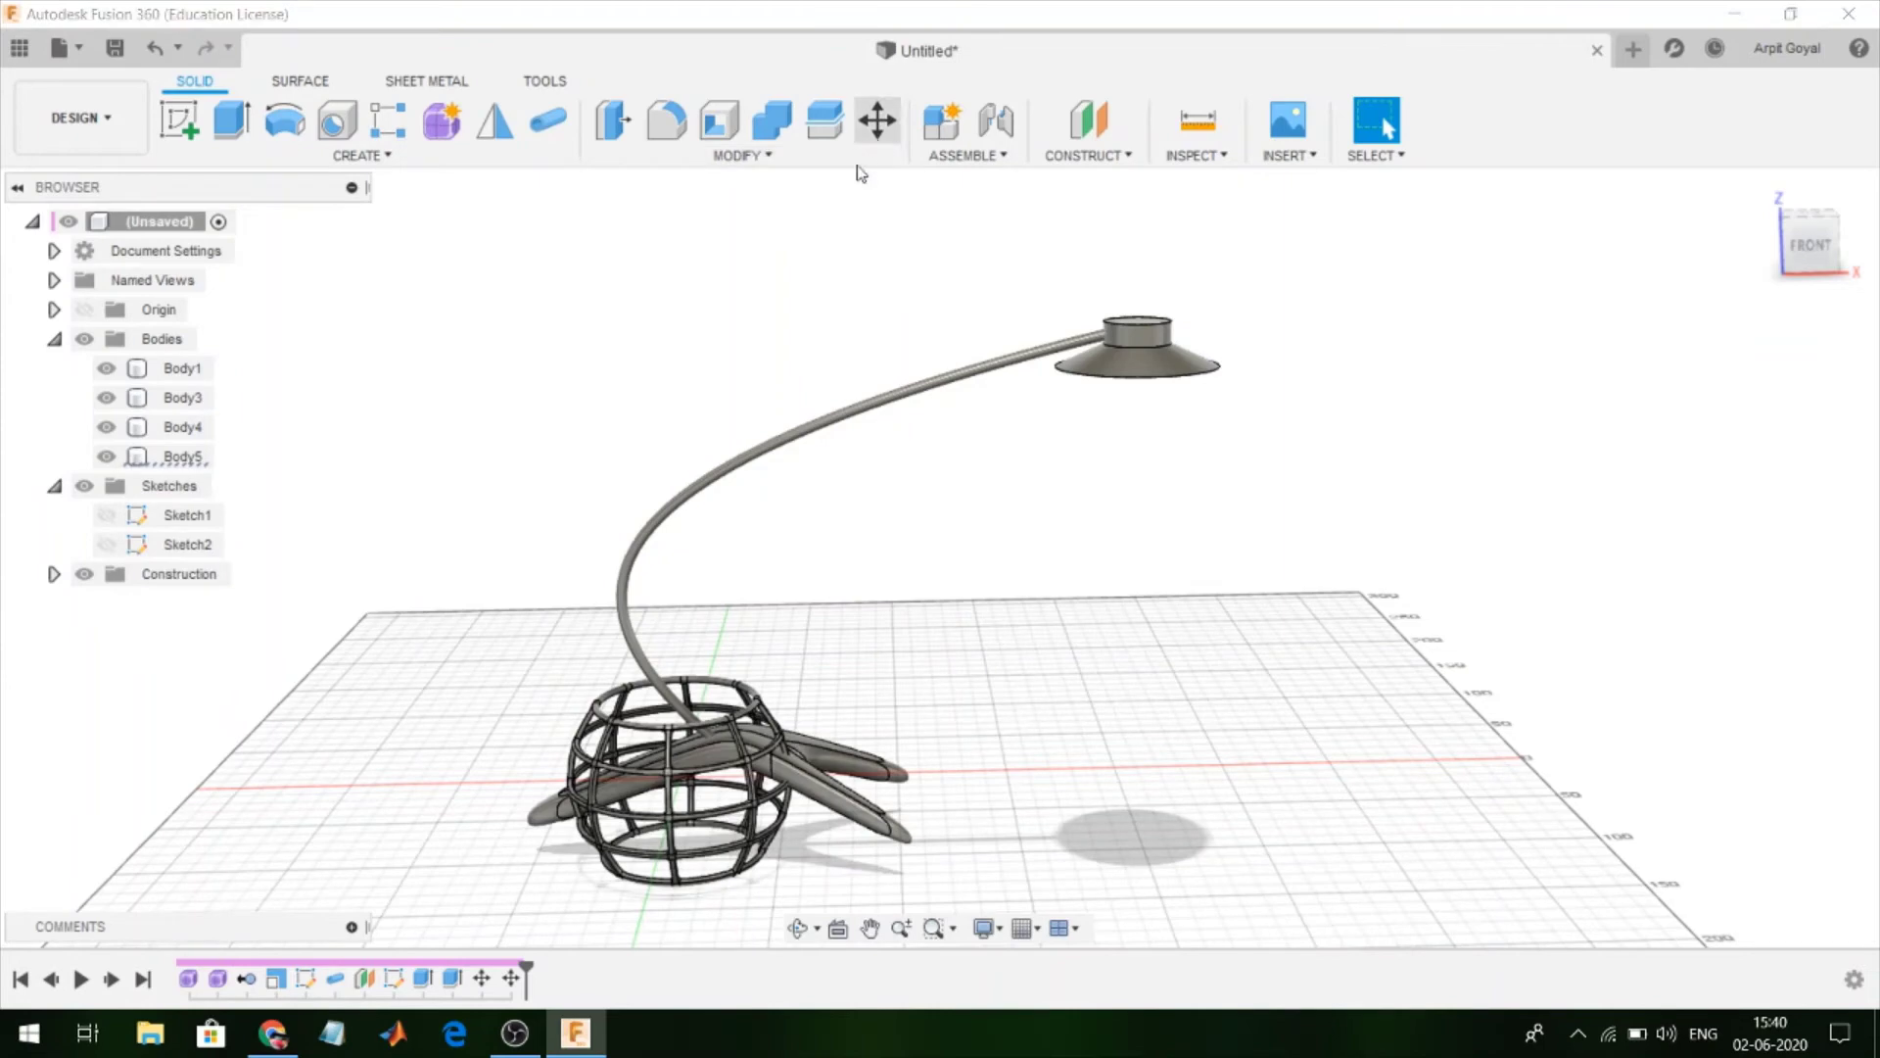
click(878, 120)
click(187, 399)
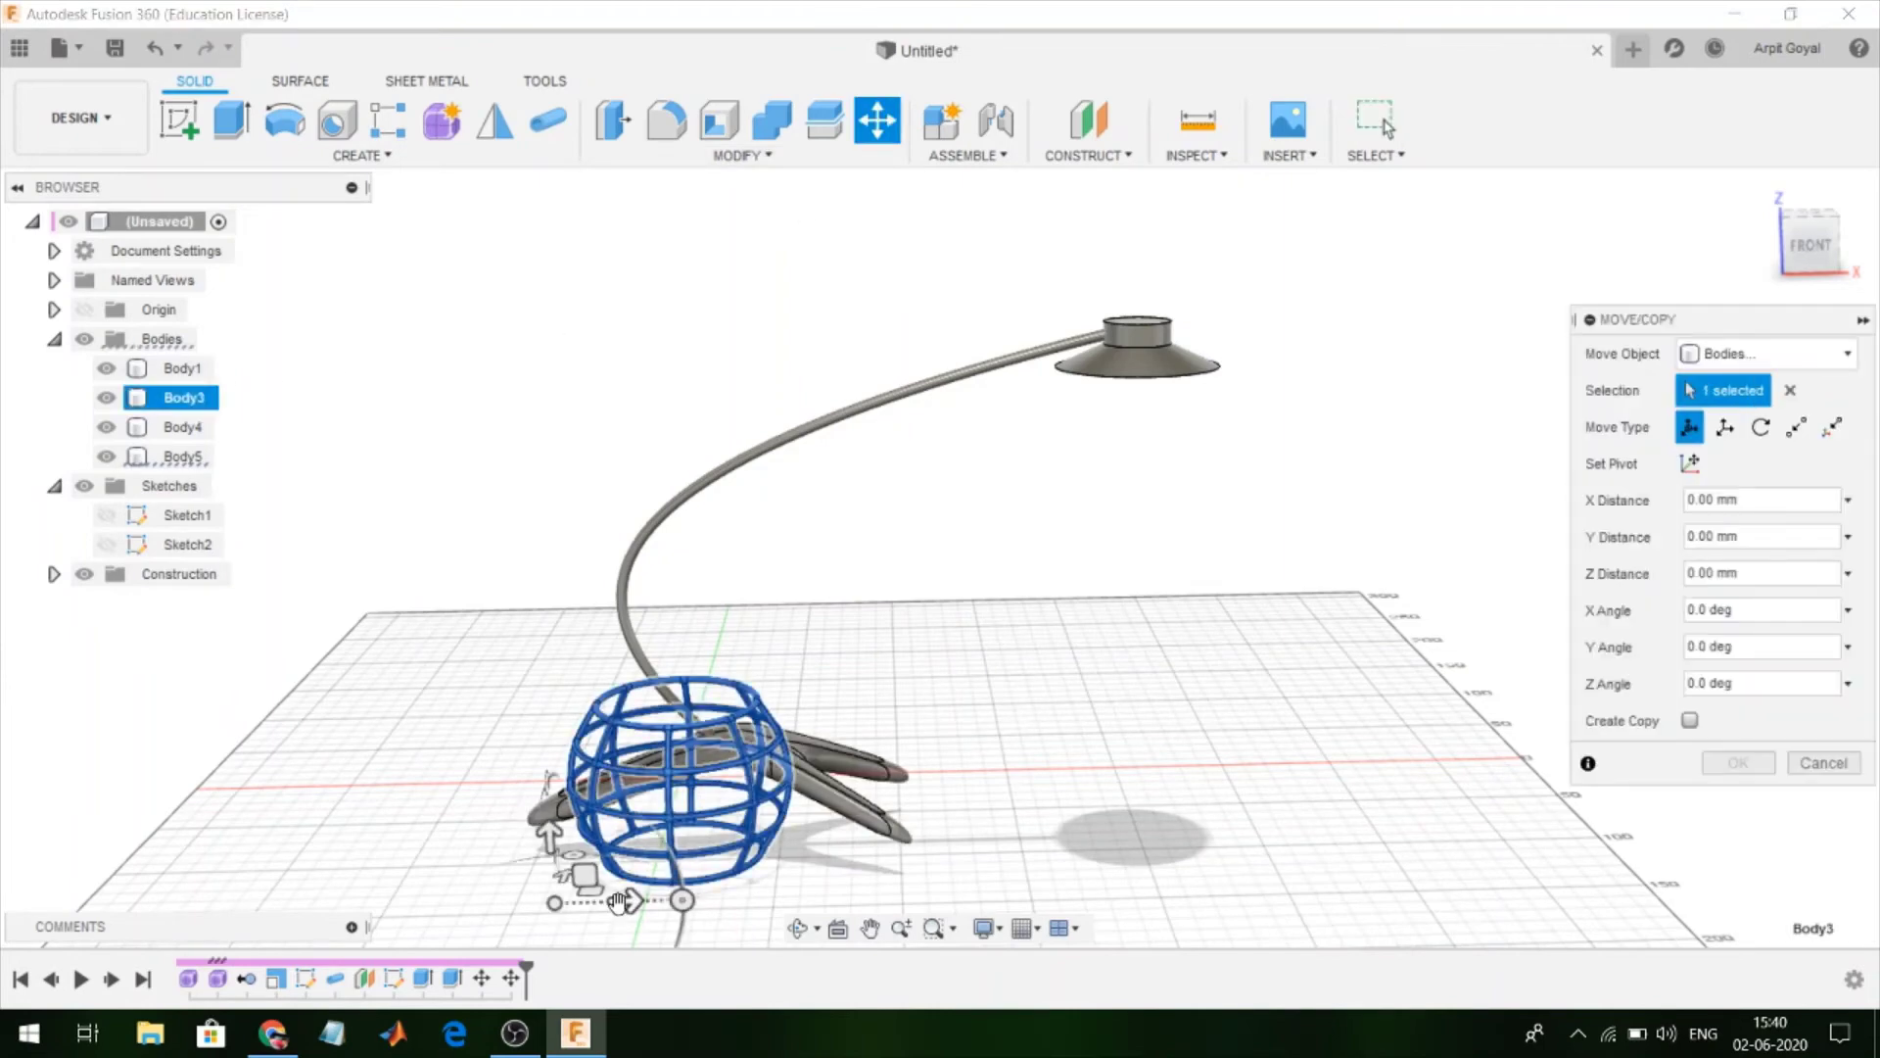
drag(623, 898, 1171, 872)
drag(1101, 820, 1101, 654)
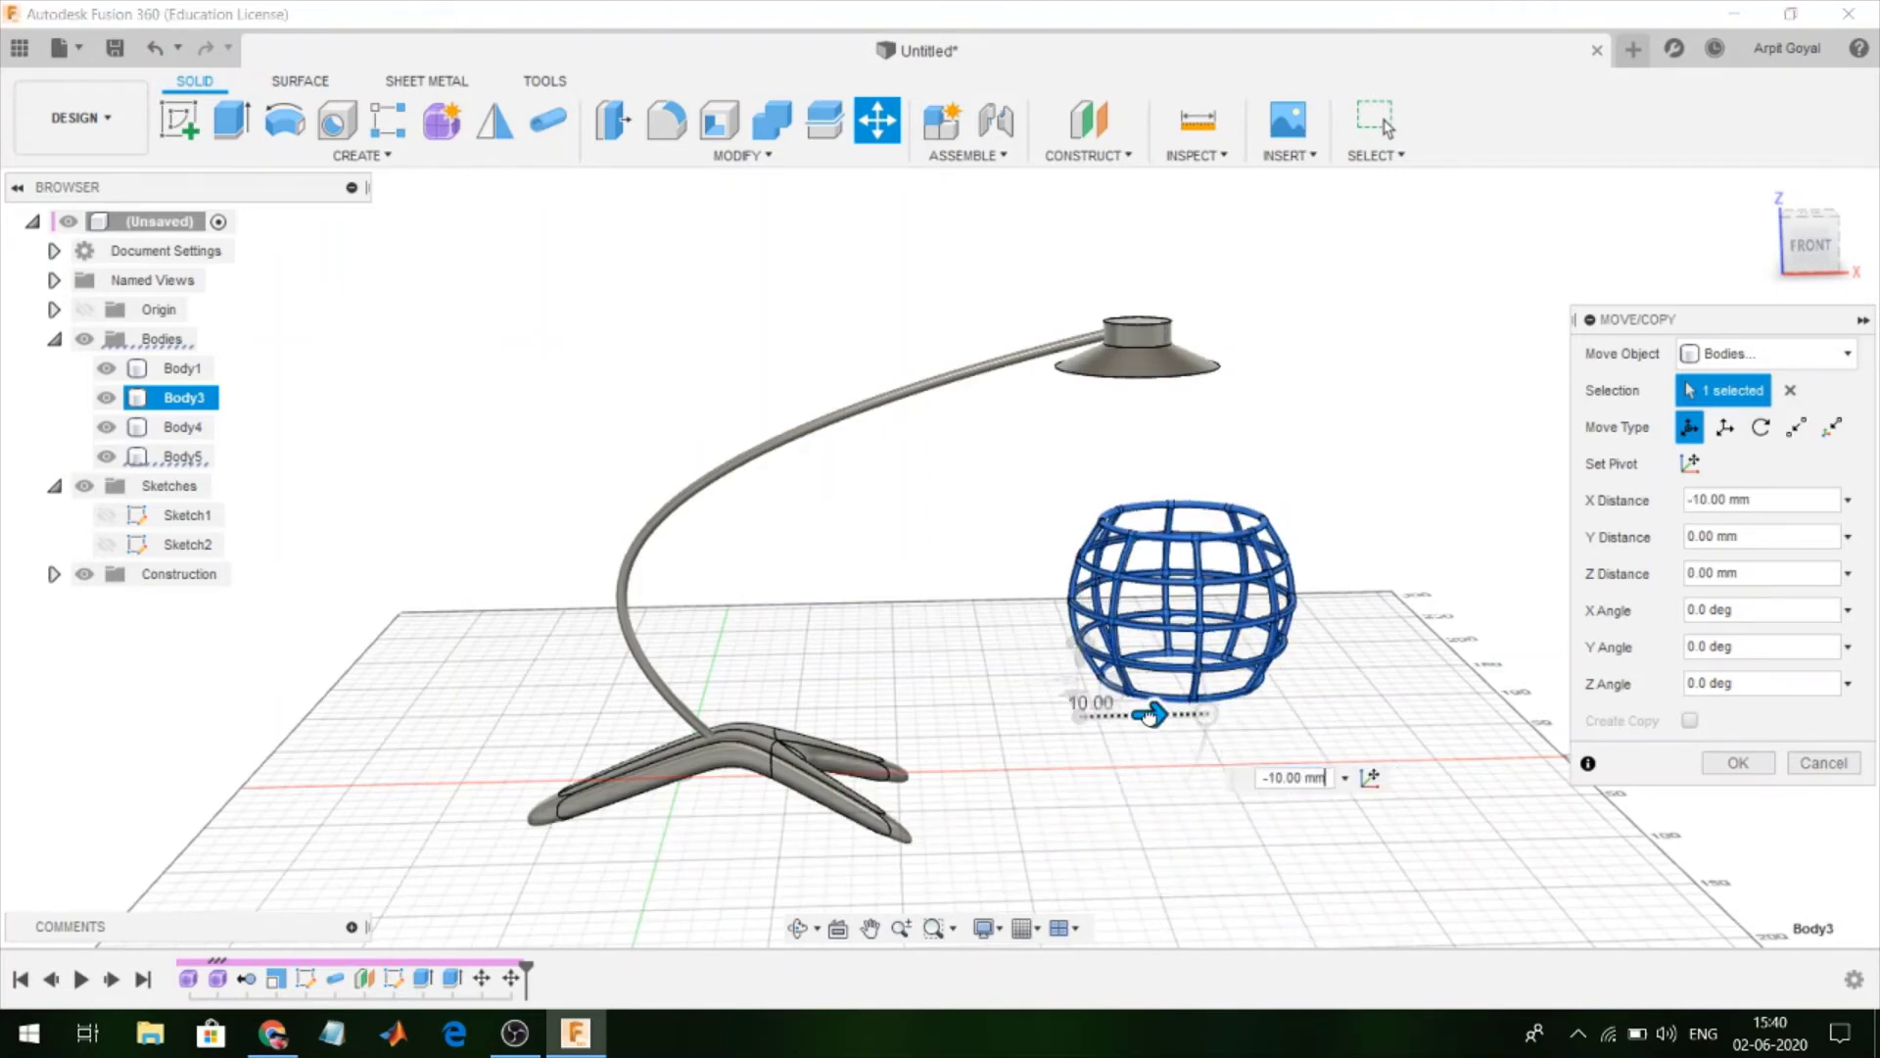
drag(1155, 717, 1134, 718)
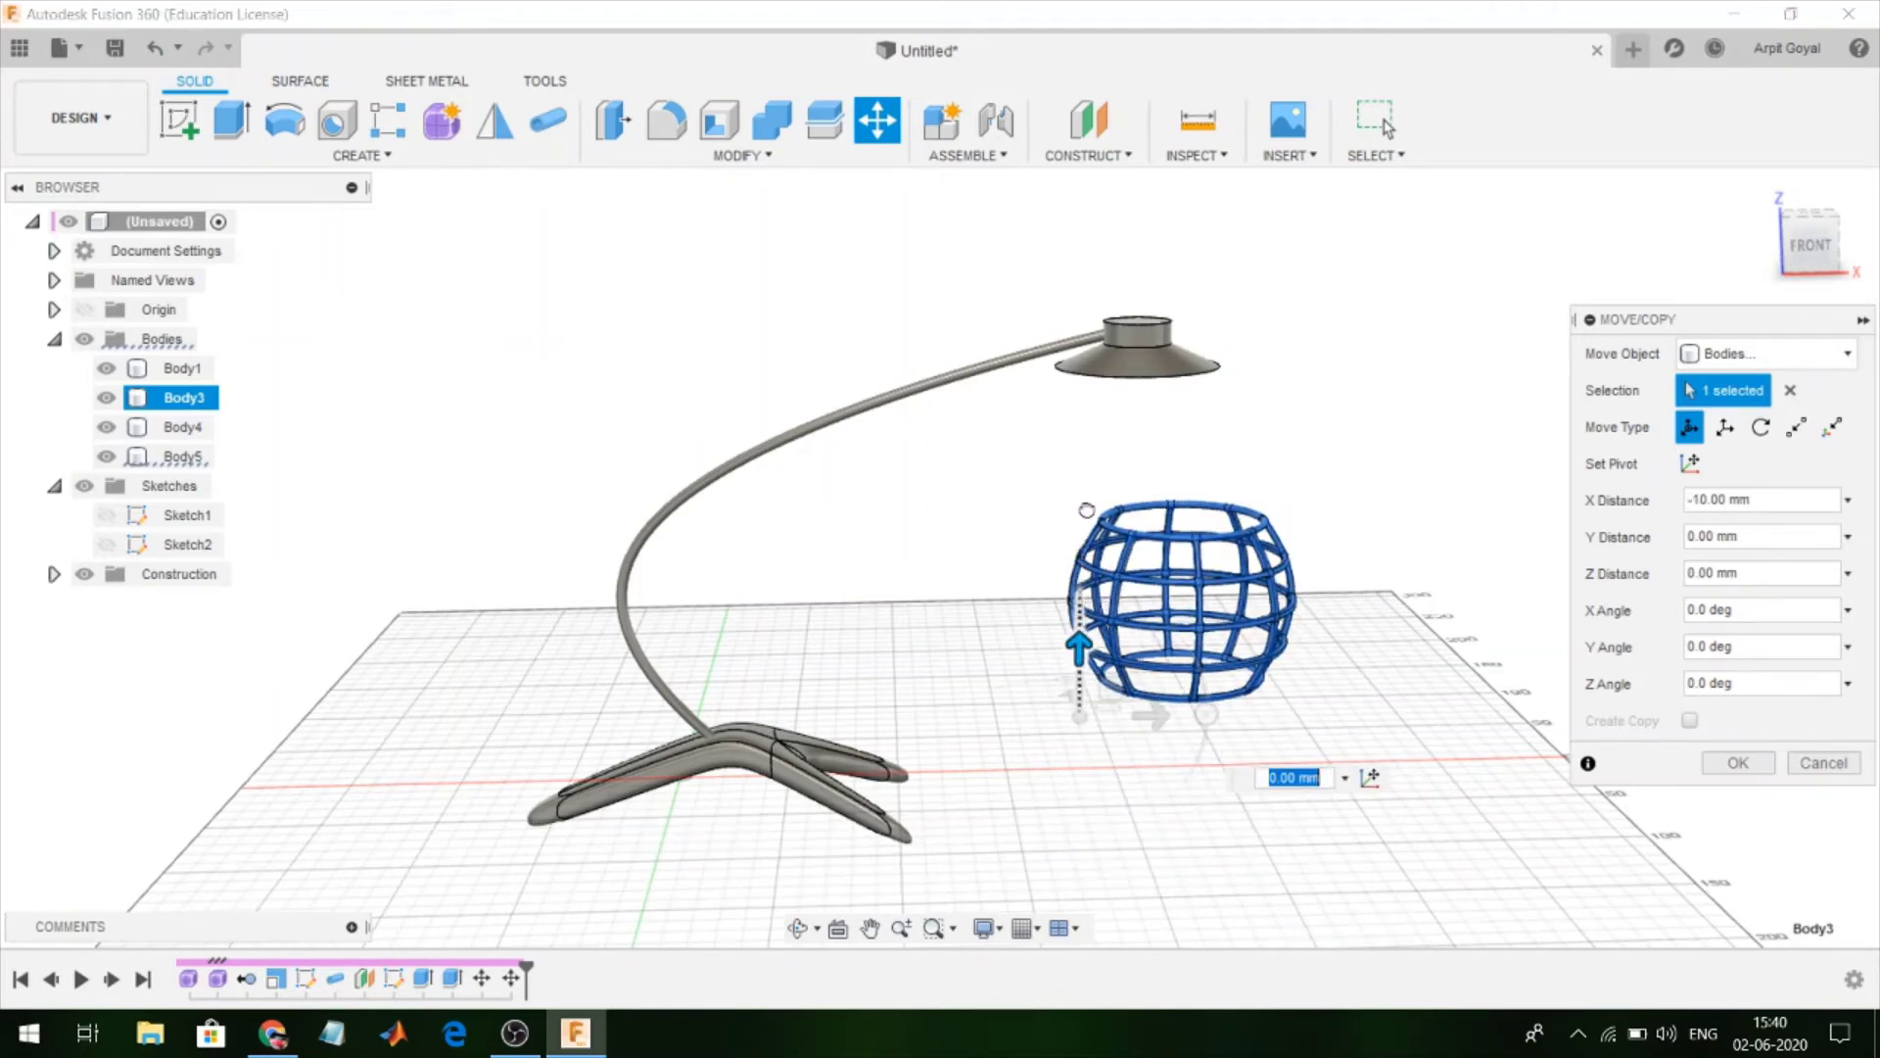
From the front, shift the cage left 15 then 5 mm, lower it 10 mm, raise 5 mm
click(1829, 239)
scroll(1359, 268, up, 3)
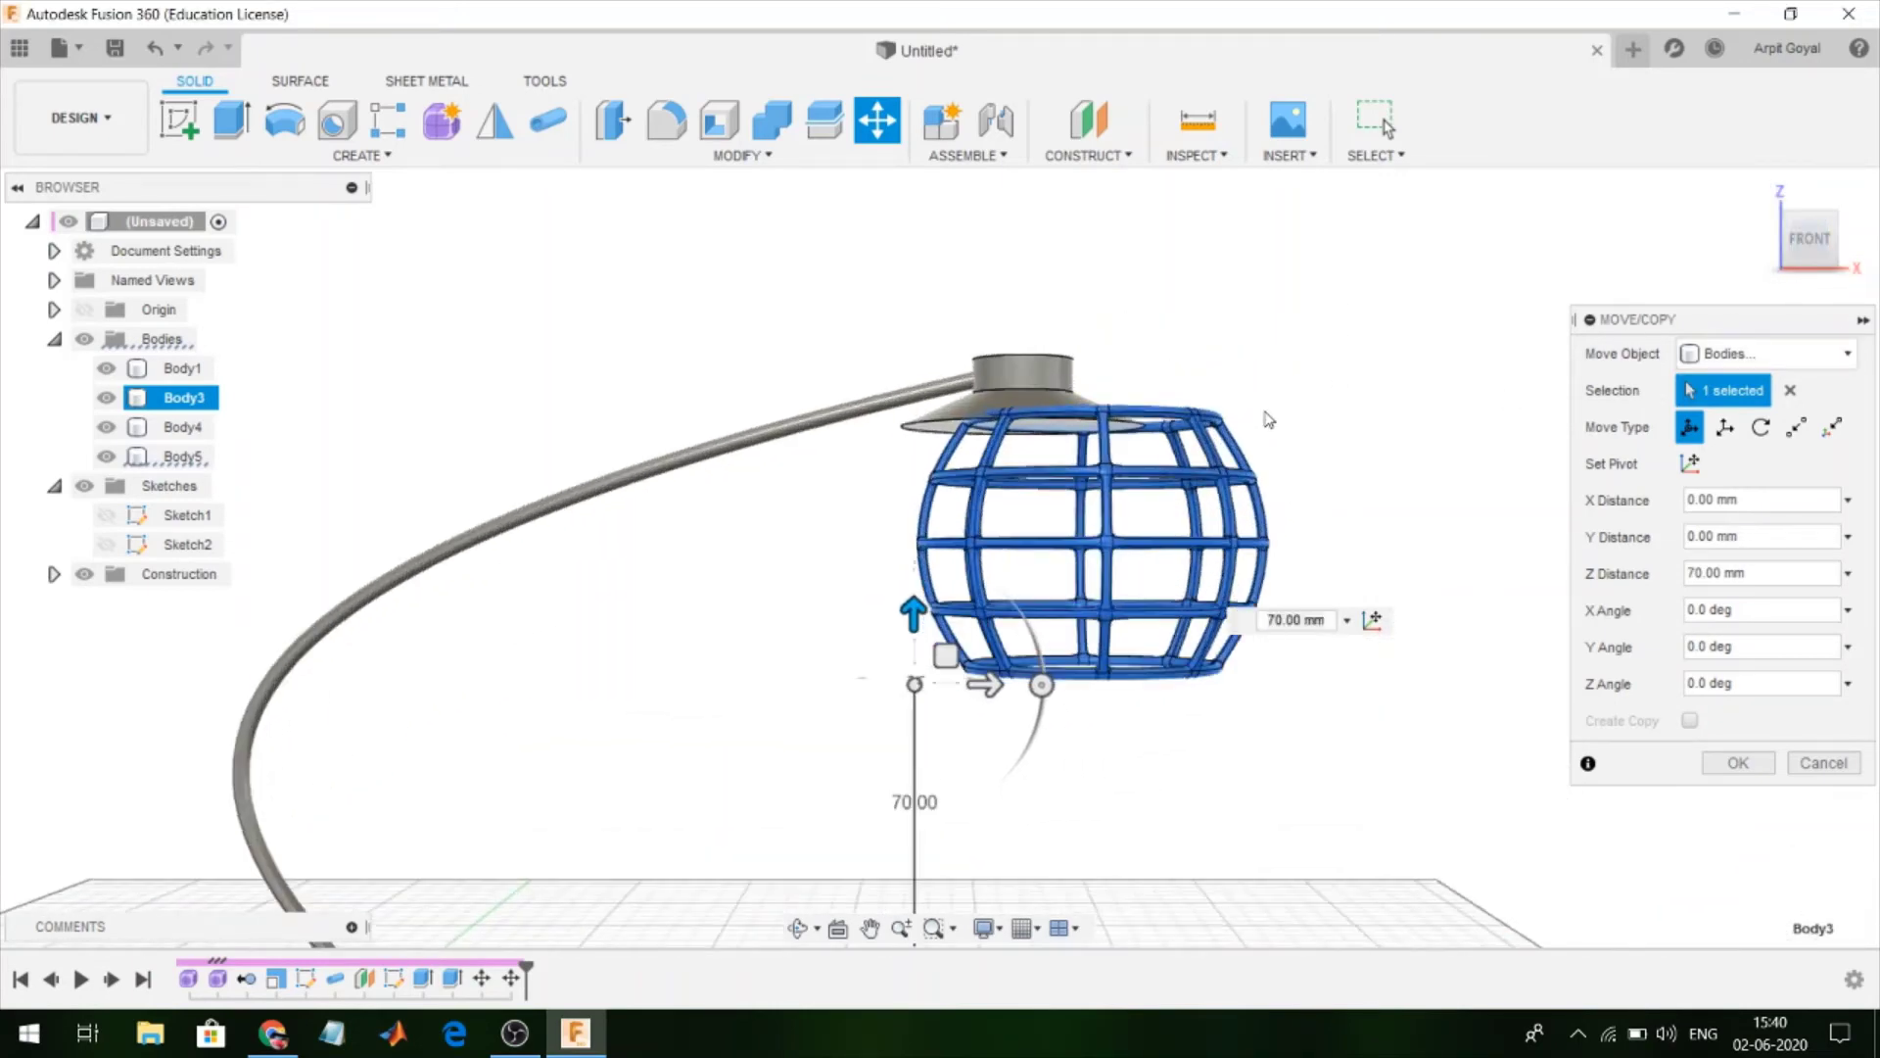
click(886, 758)
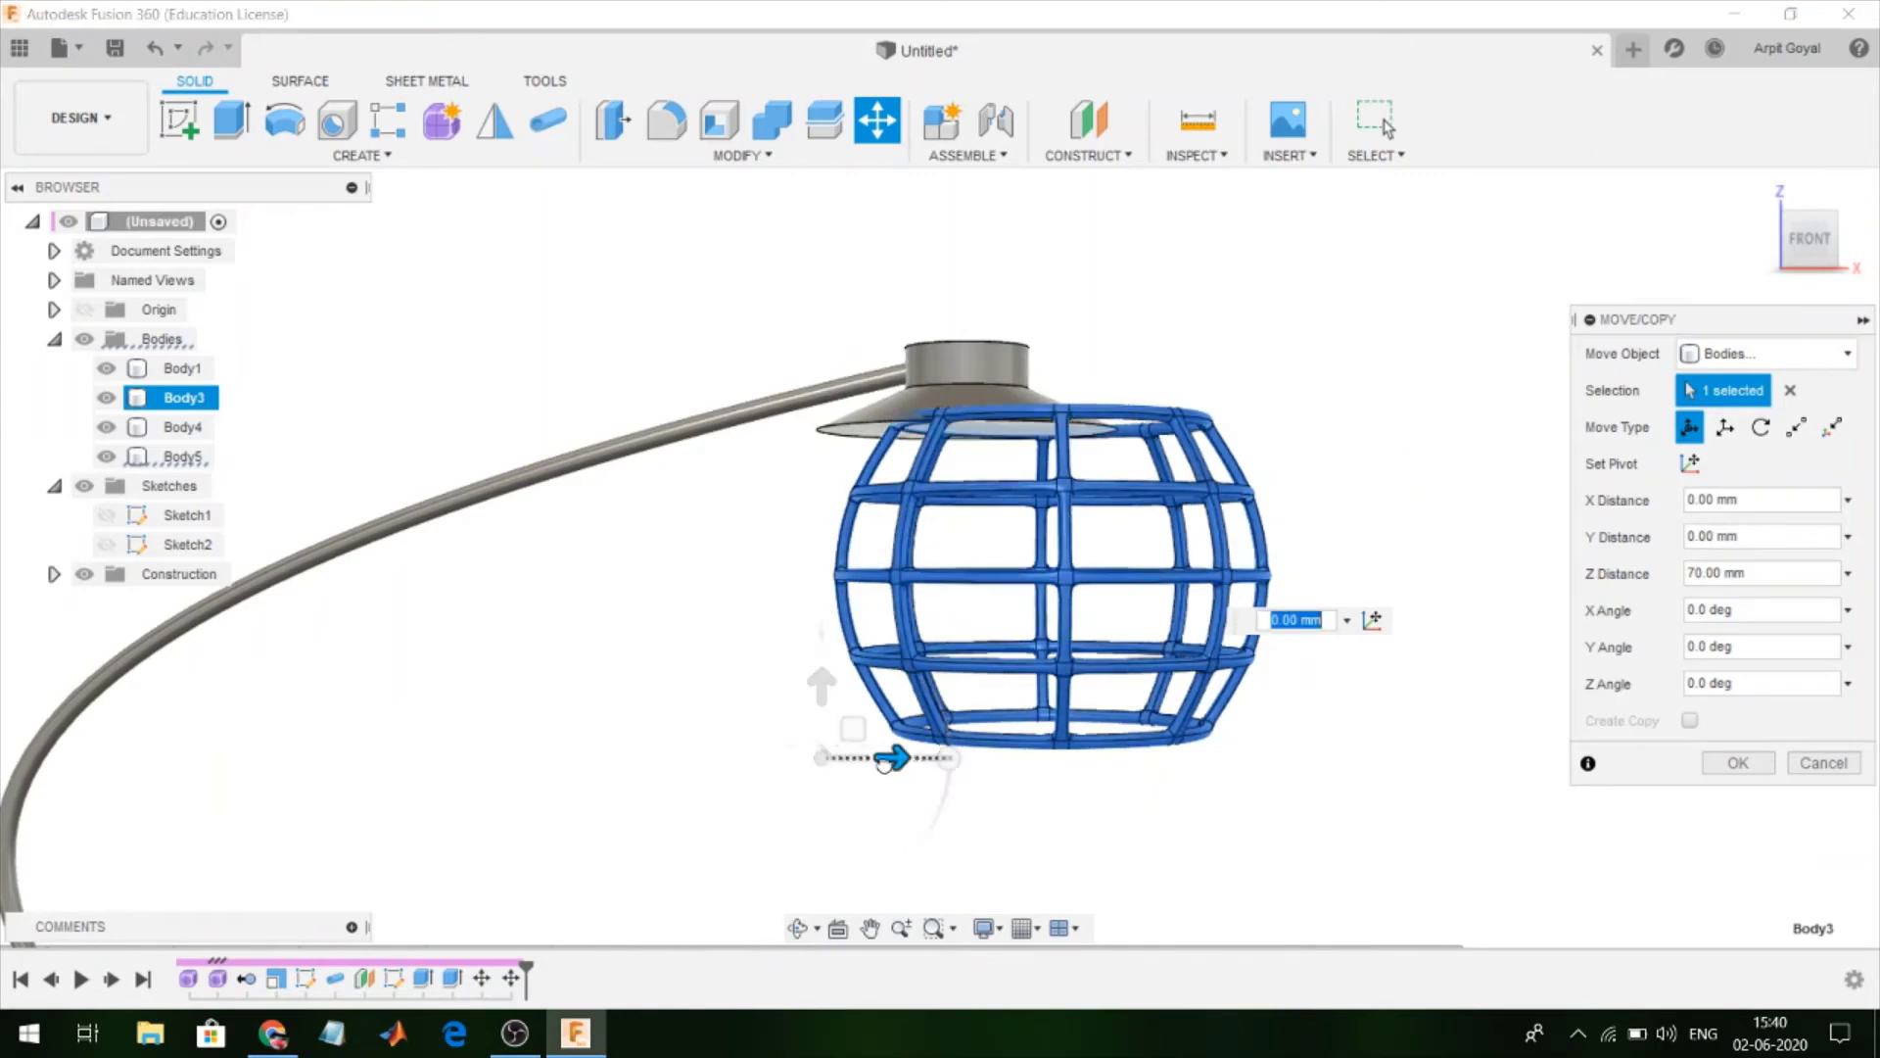
drag(855, 759, 830, 756)
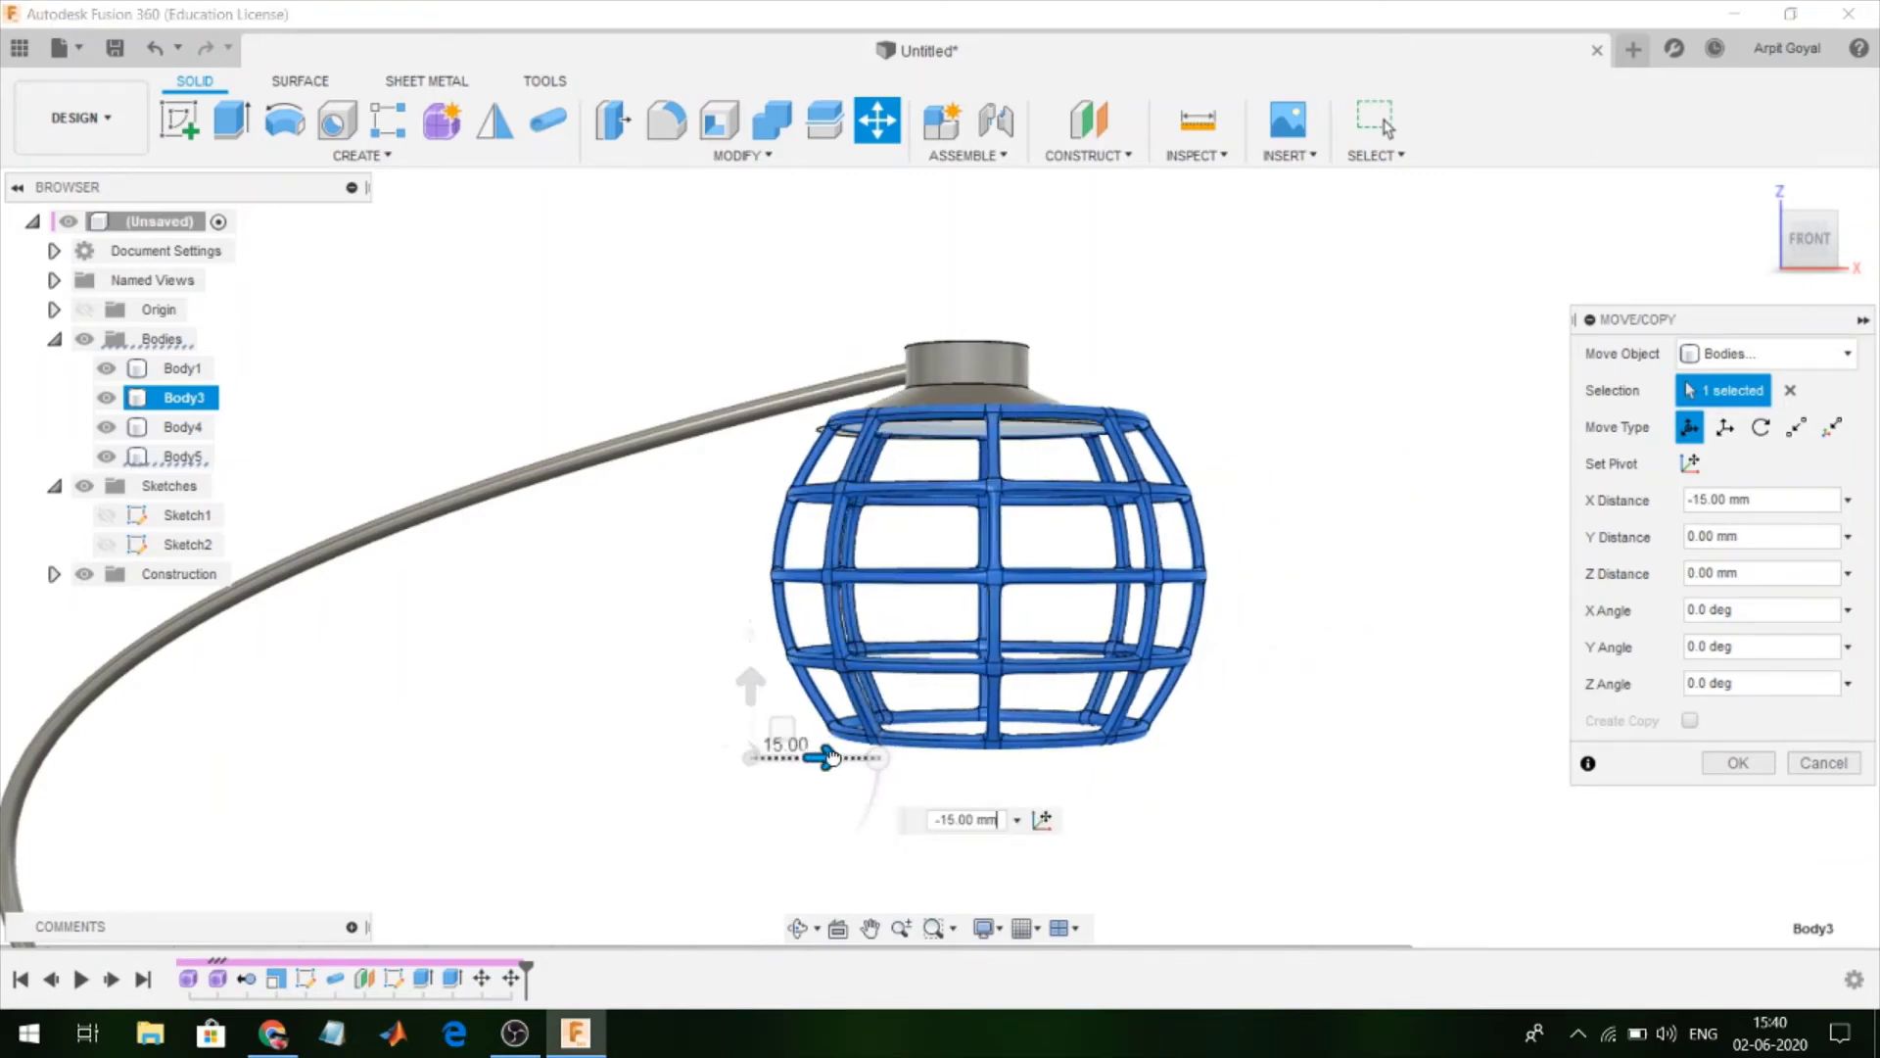
click(749, 683)
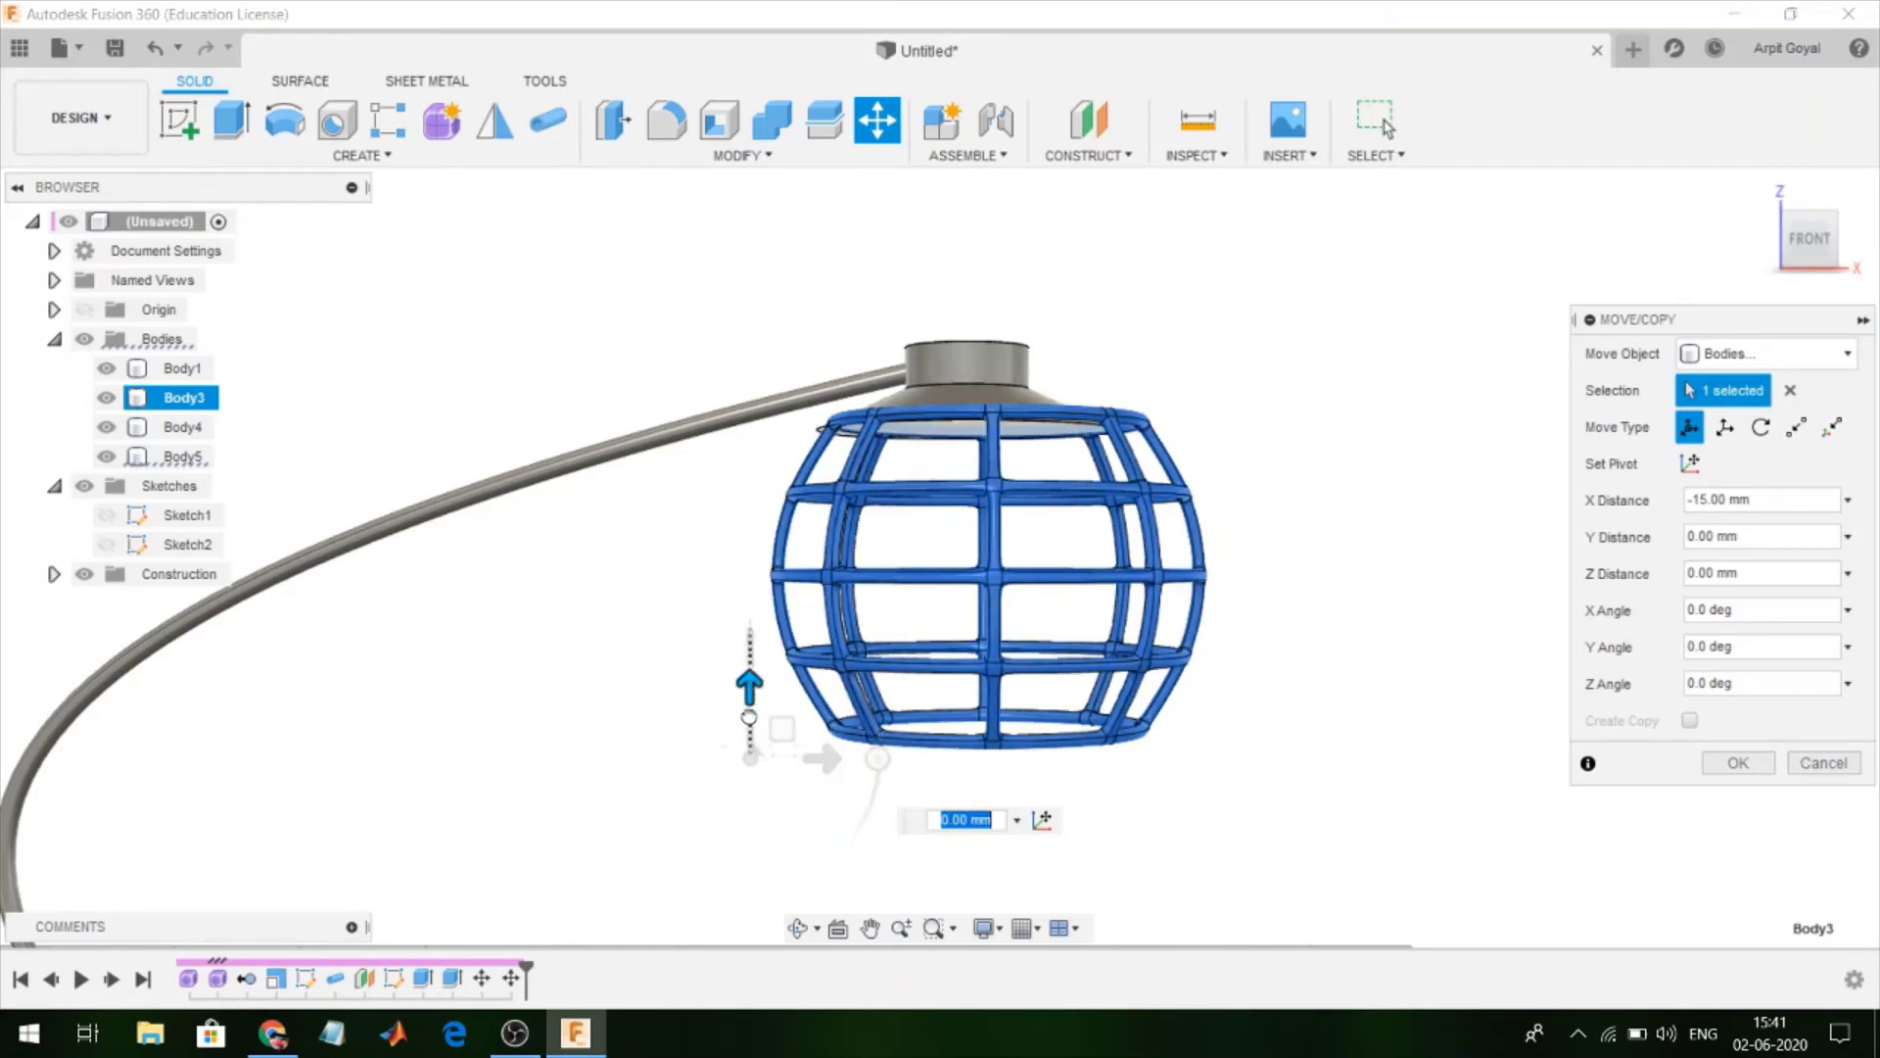
drag(749, 717, 798, 783)
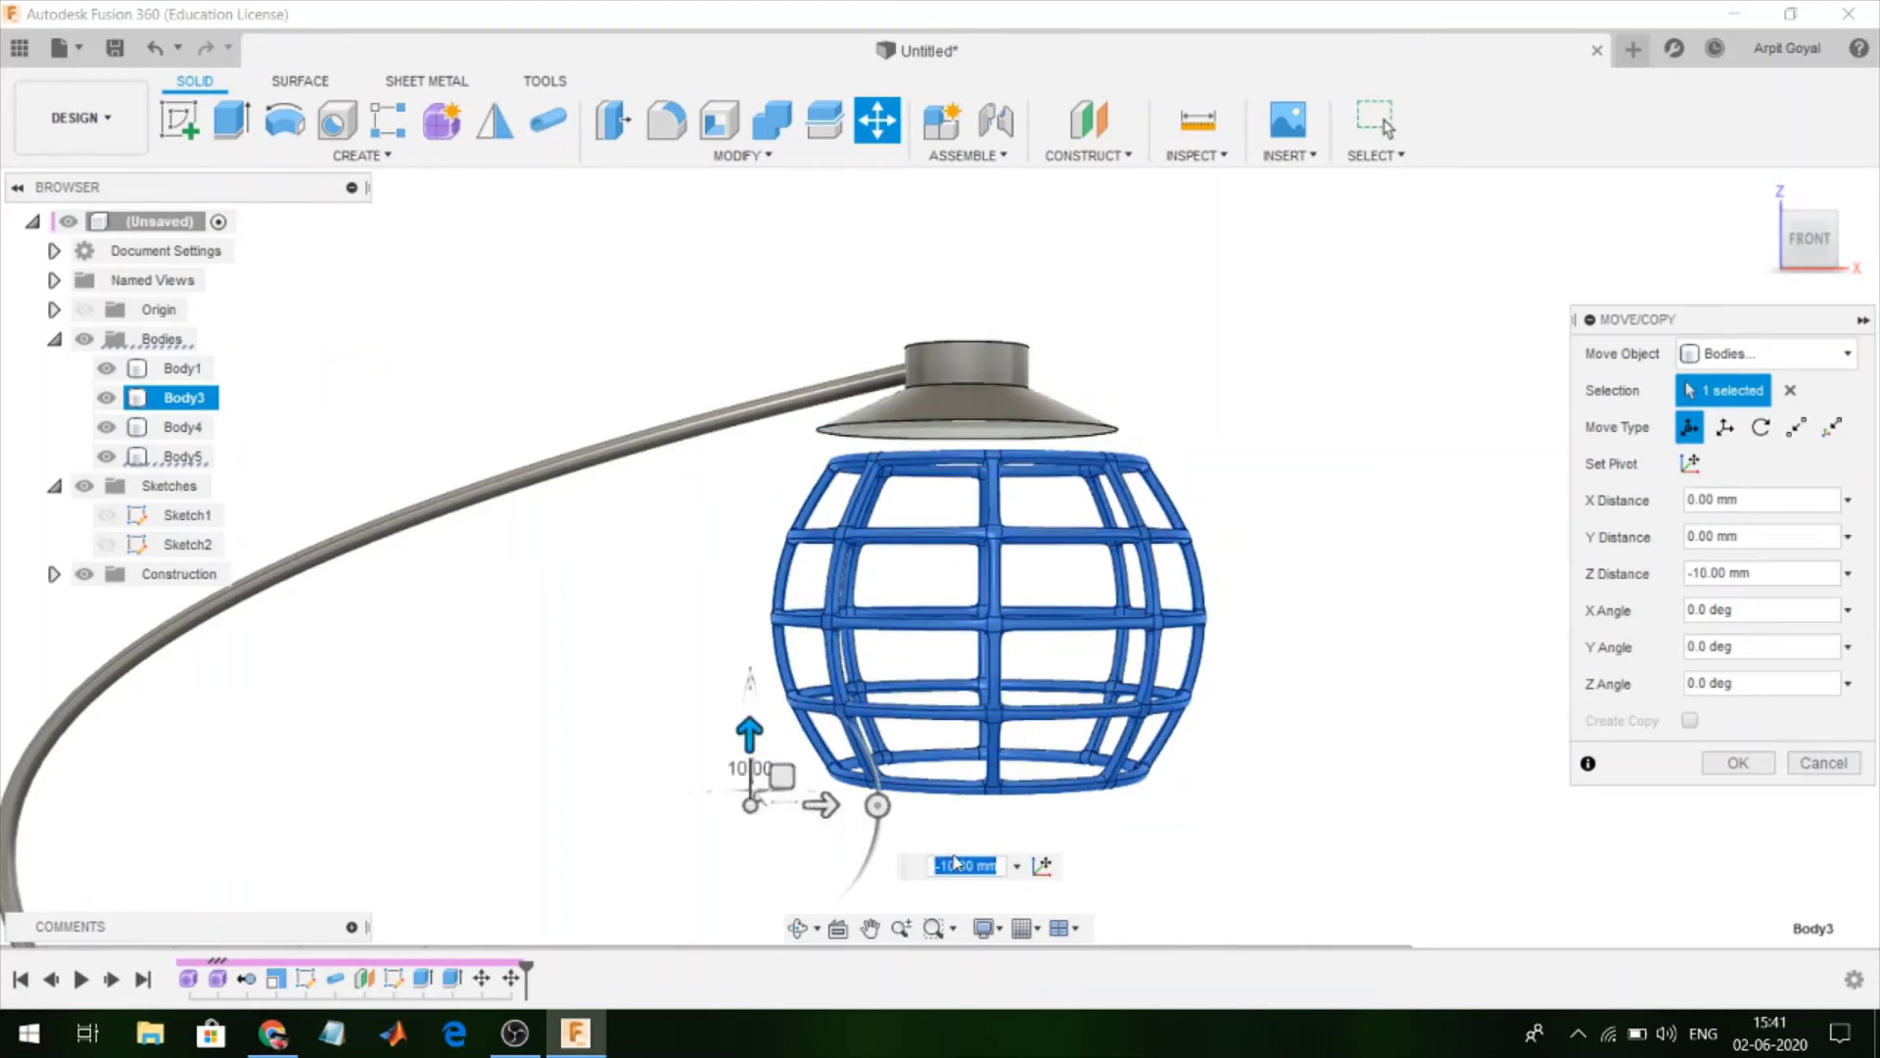
click(795, 806)
drag(795, 808, 789, 807)
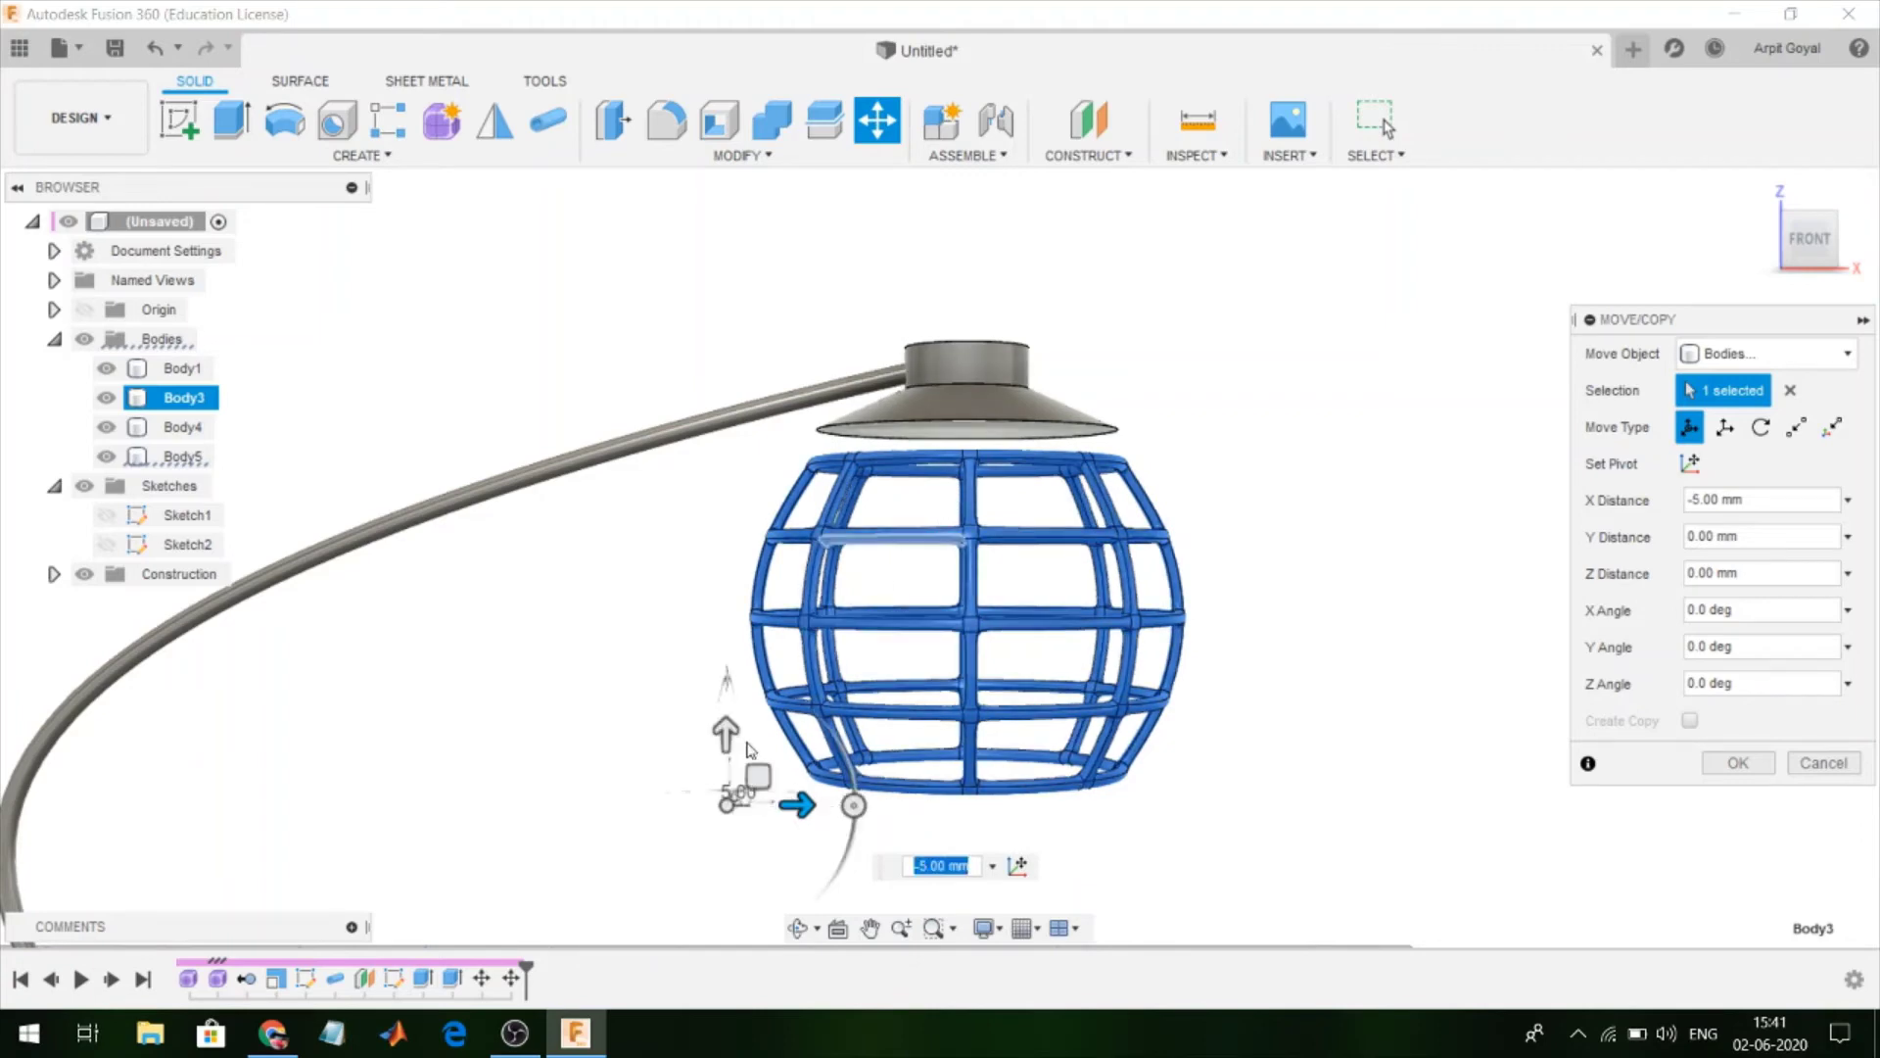
click(726, 729)
drag(726, 730, 725, 708)
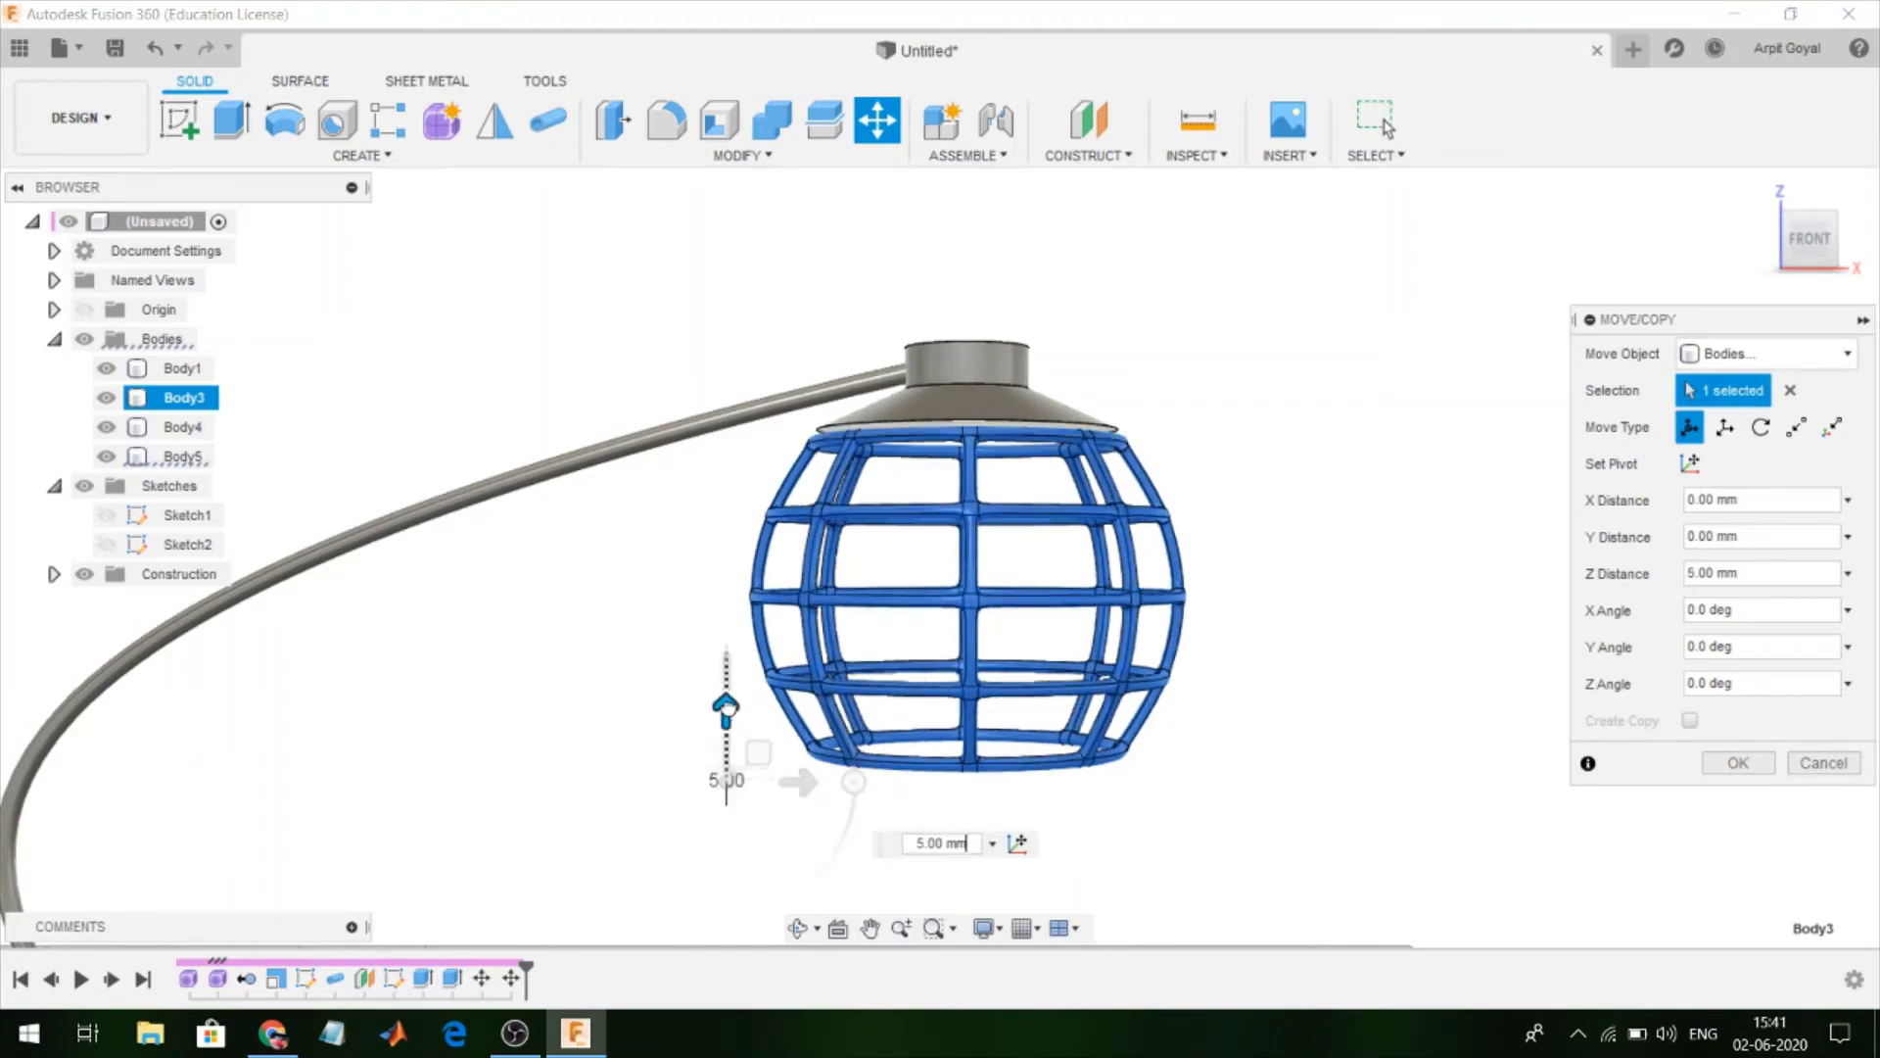
Fine-tune the cage's height under the shade, edit the Z distance value, and confirm
mouse_move(1426, 612)
shift+middle_down()
mouse_move(1443, 726)
mouse_move(804, 833)
shift+middle_up()
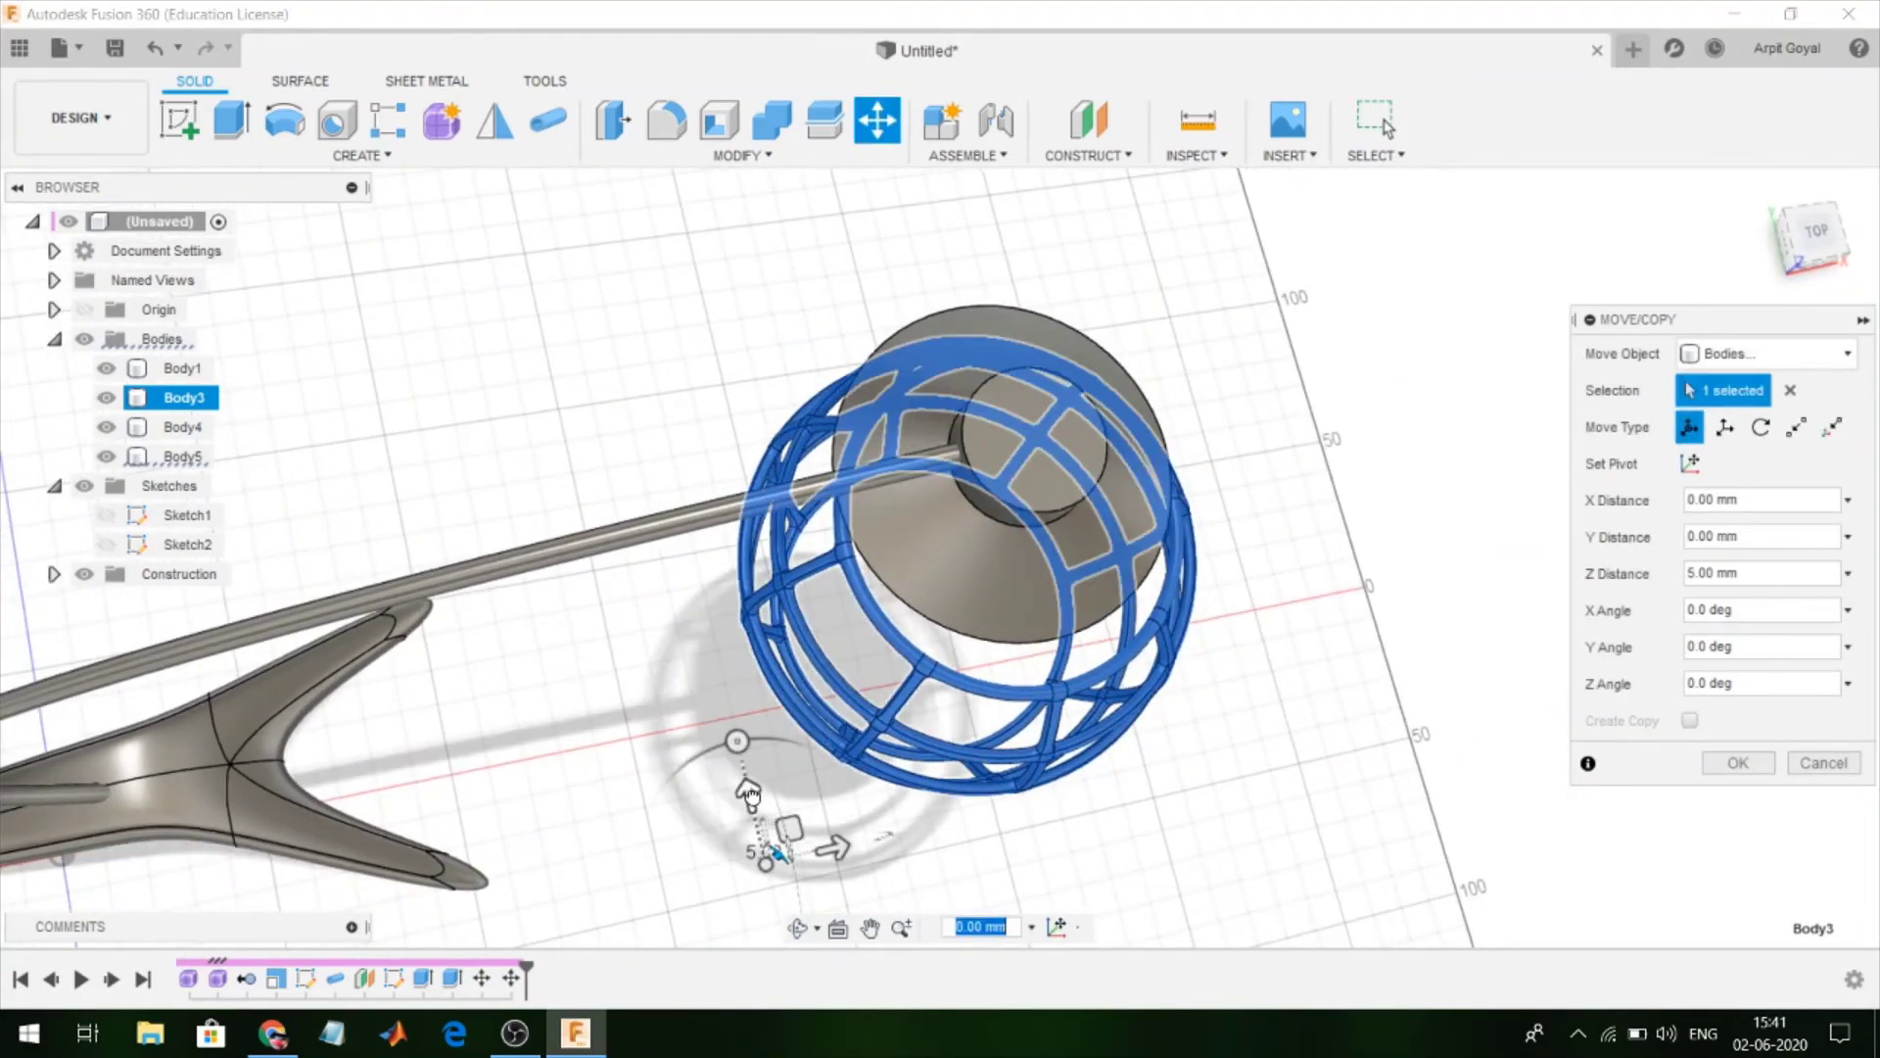
drag(747, 789, 750, 756)
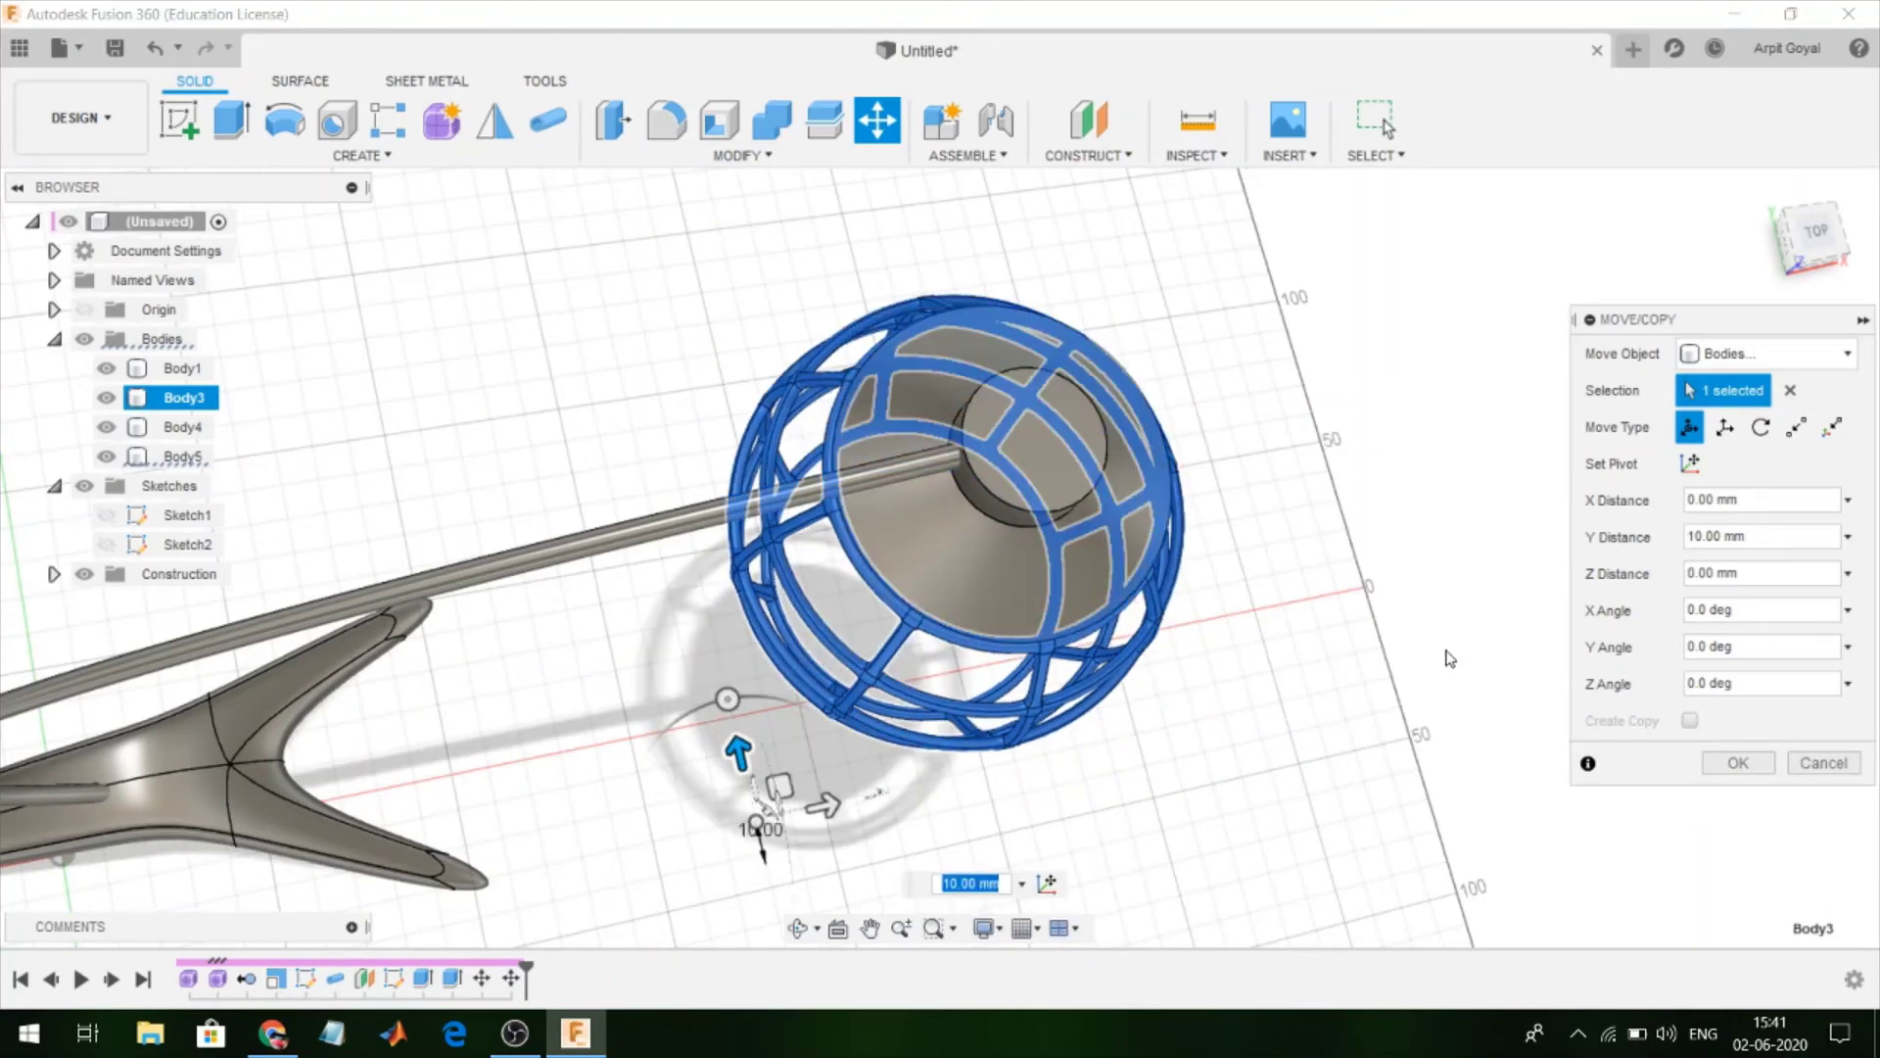
mouse_move(1449, 658)
shift+middle_down()
mouse_move(1401, 656)
mouse_move(1359, 505)
shift+middle_up()
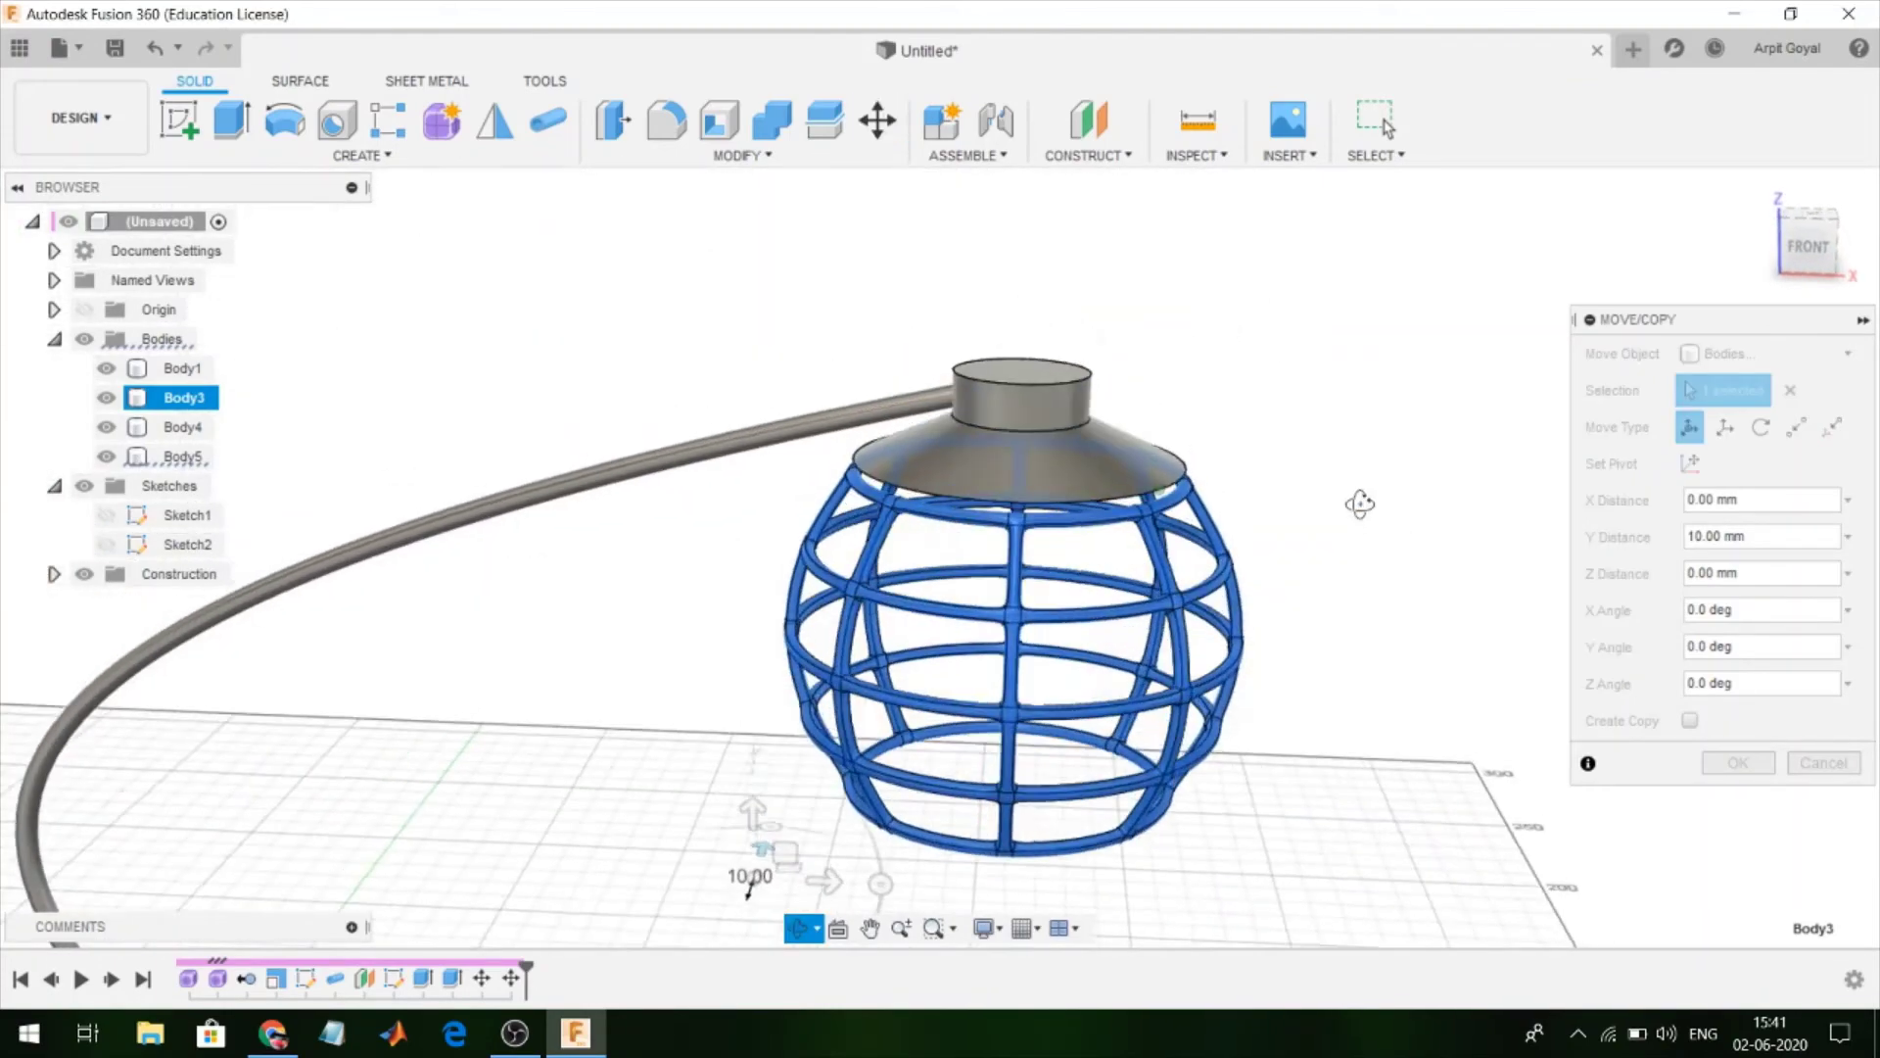
shift+middle_drag(1359, 505, 1368, 482)
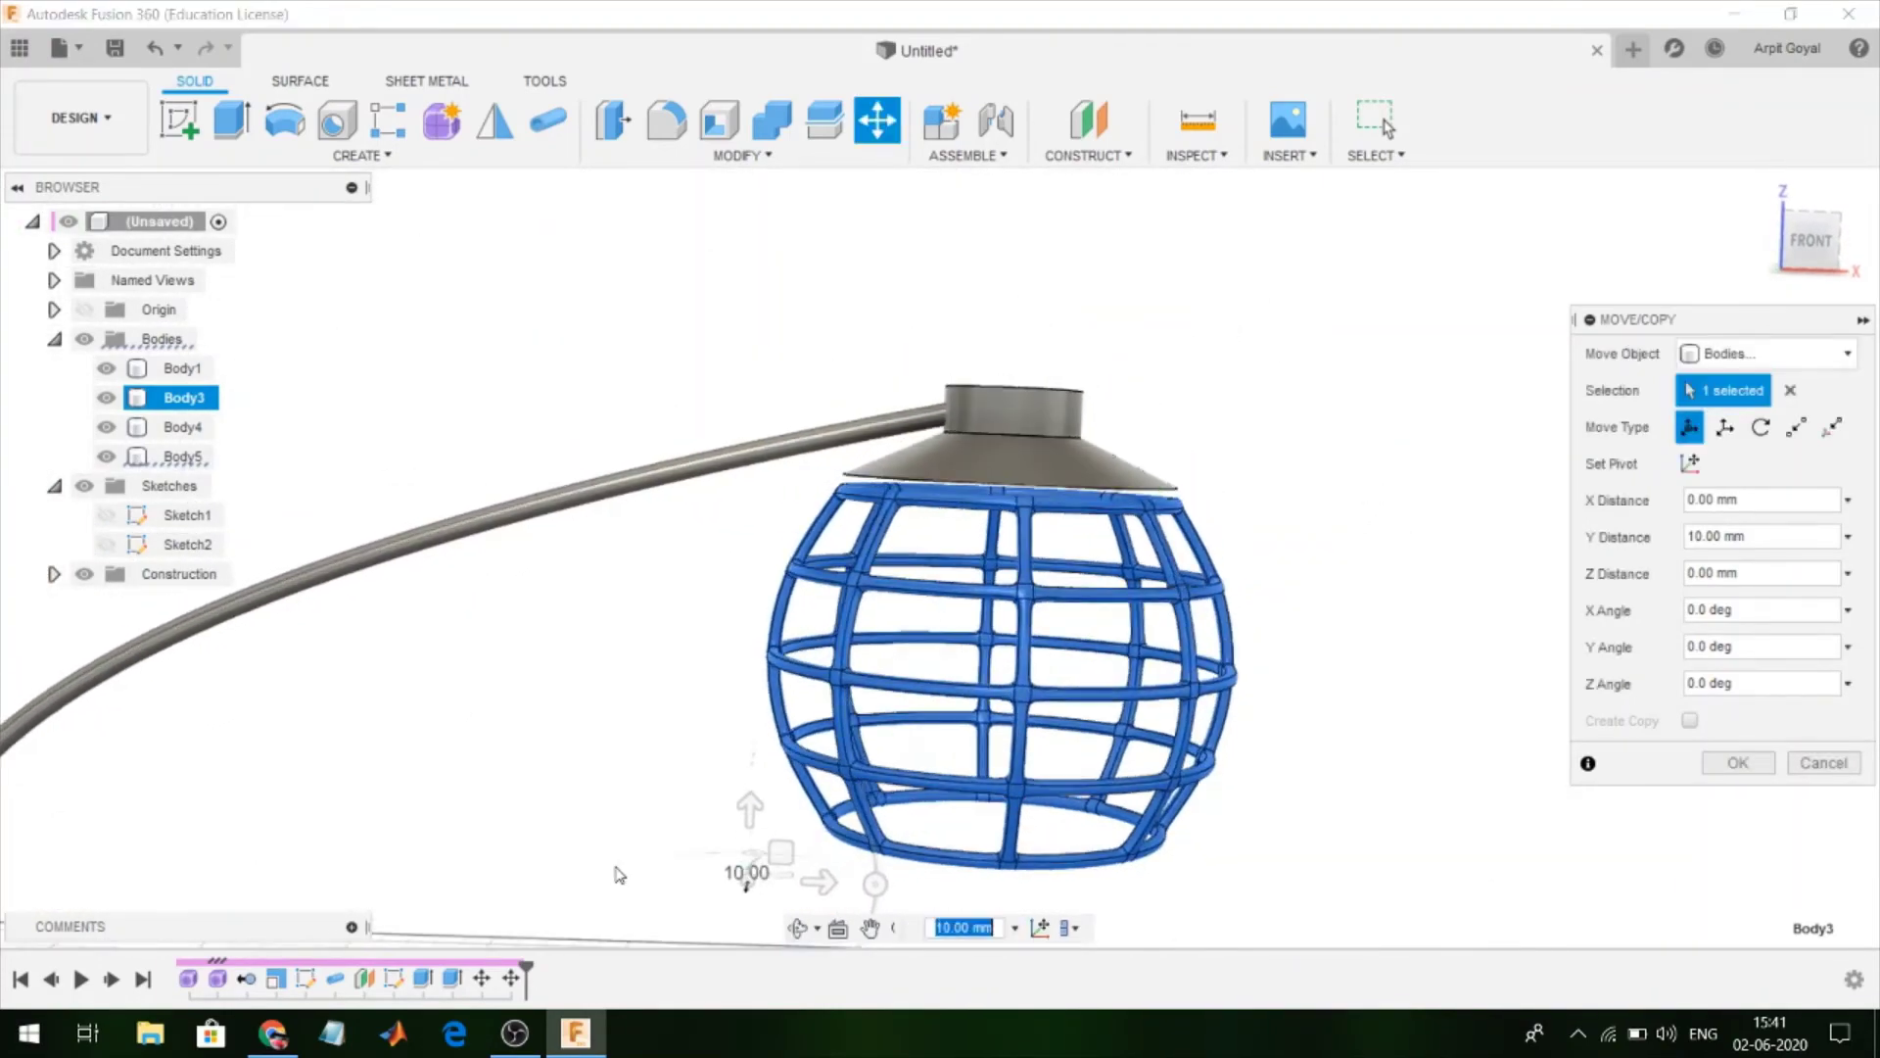
drag(749, 805, 751, 781)
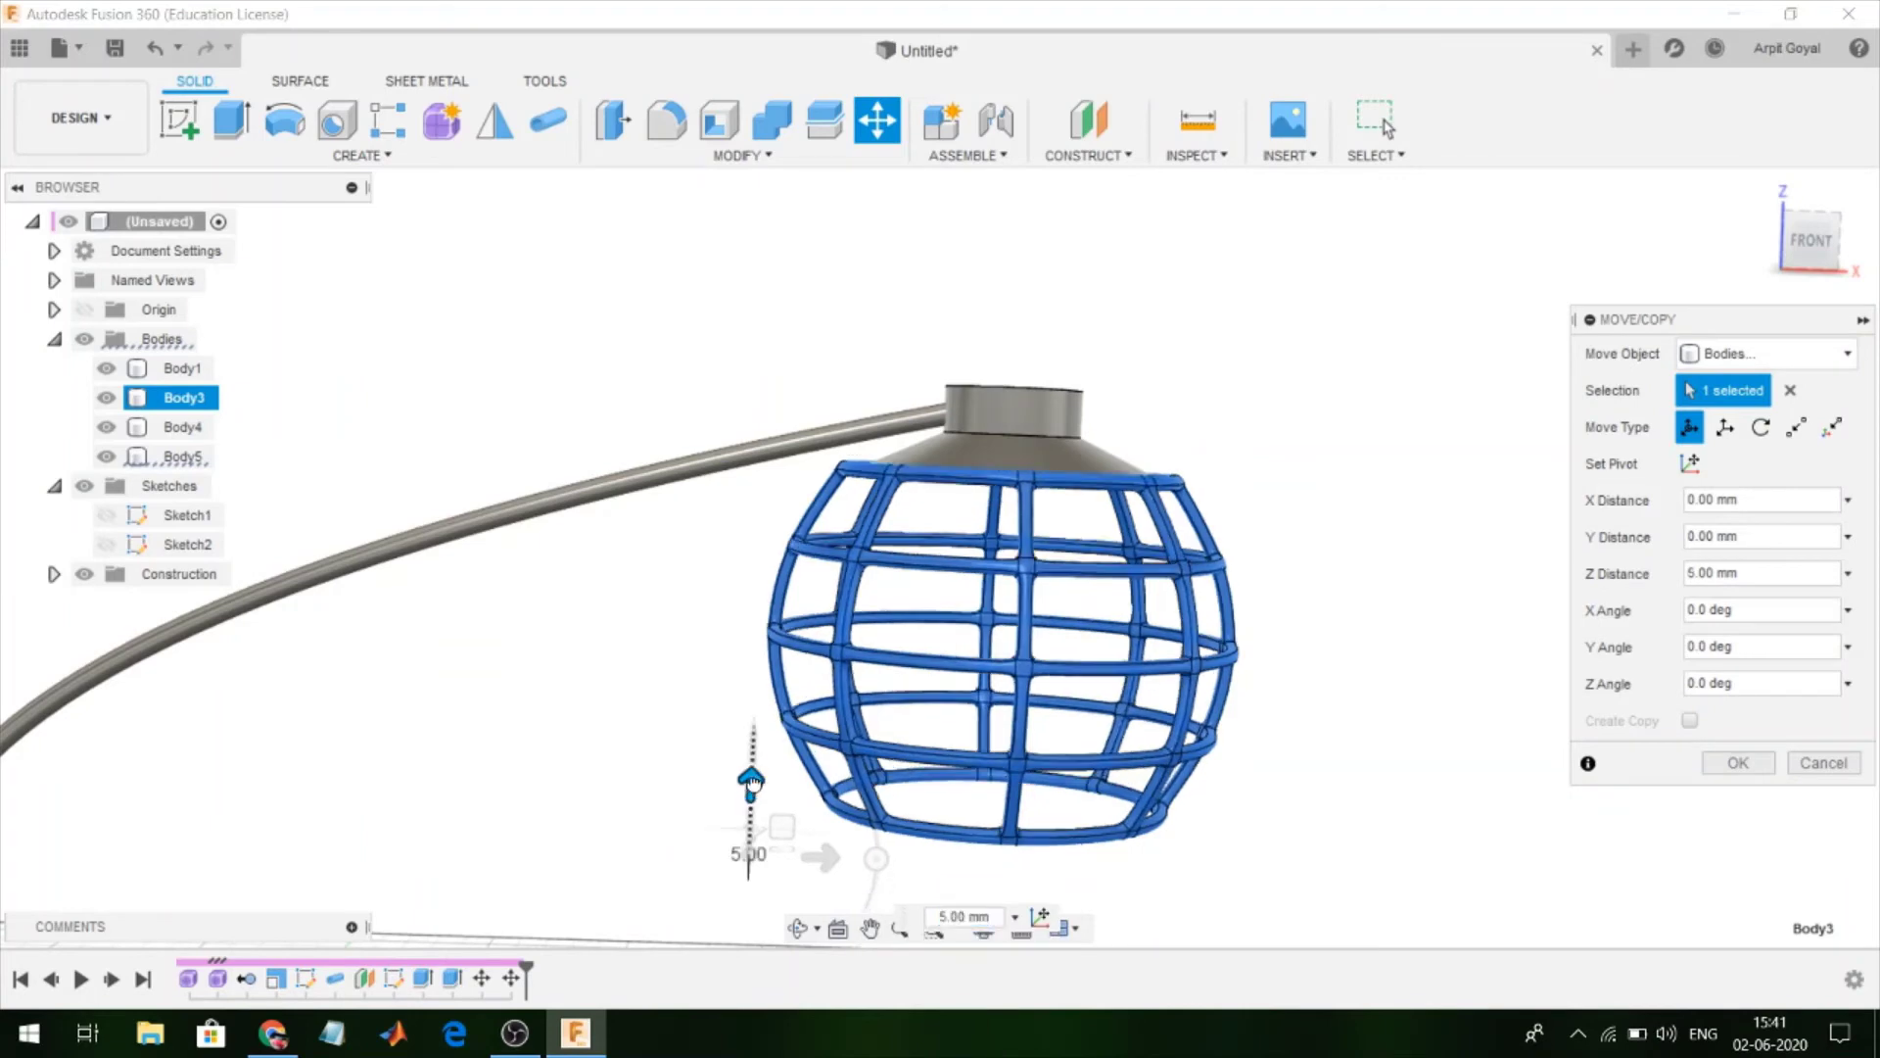
click(947, 918)
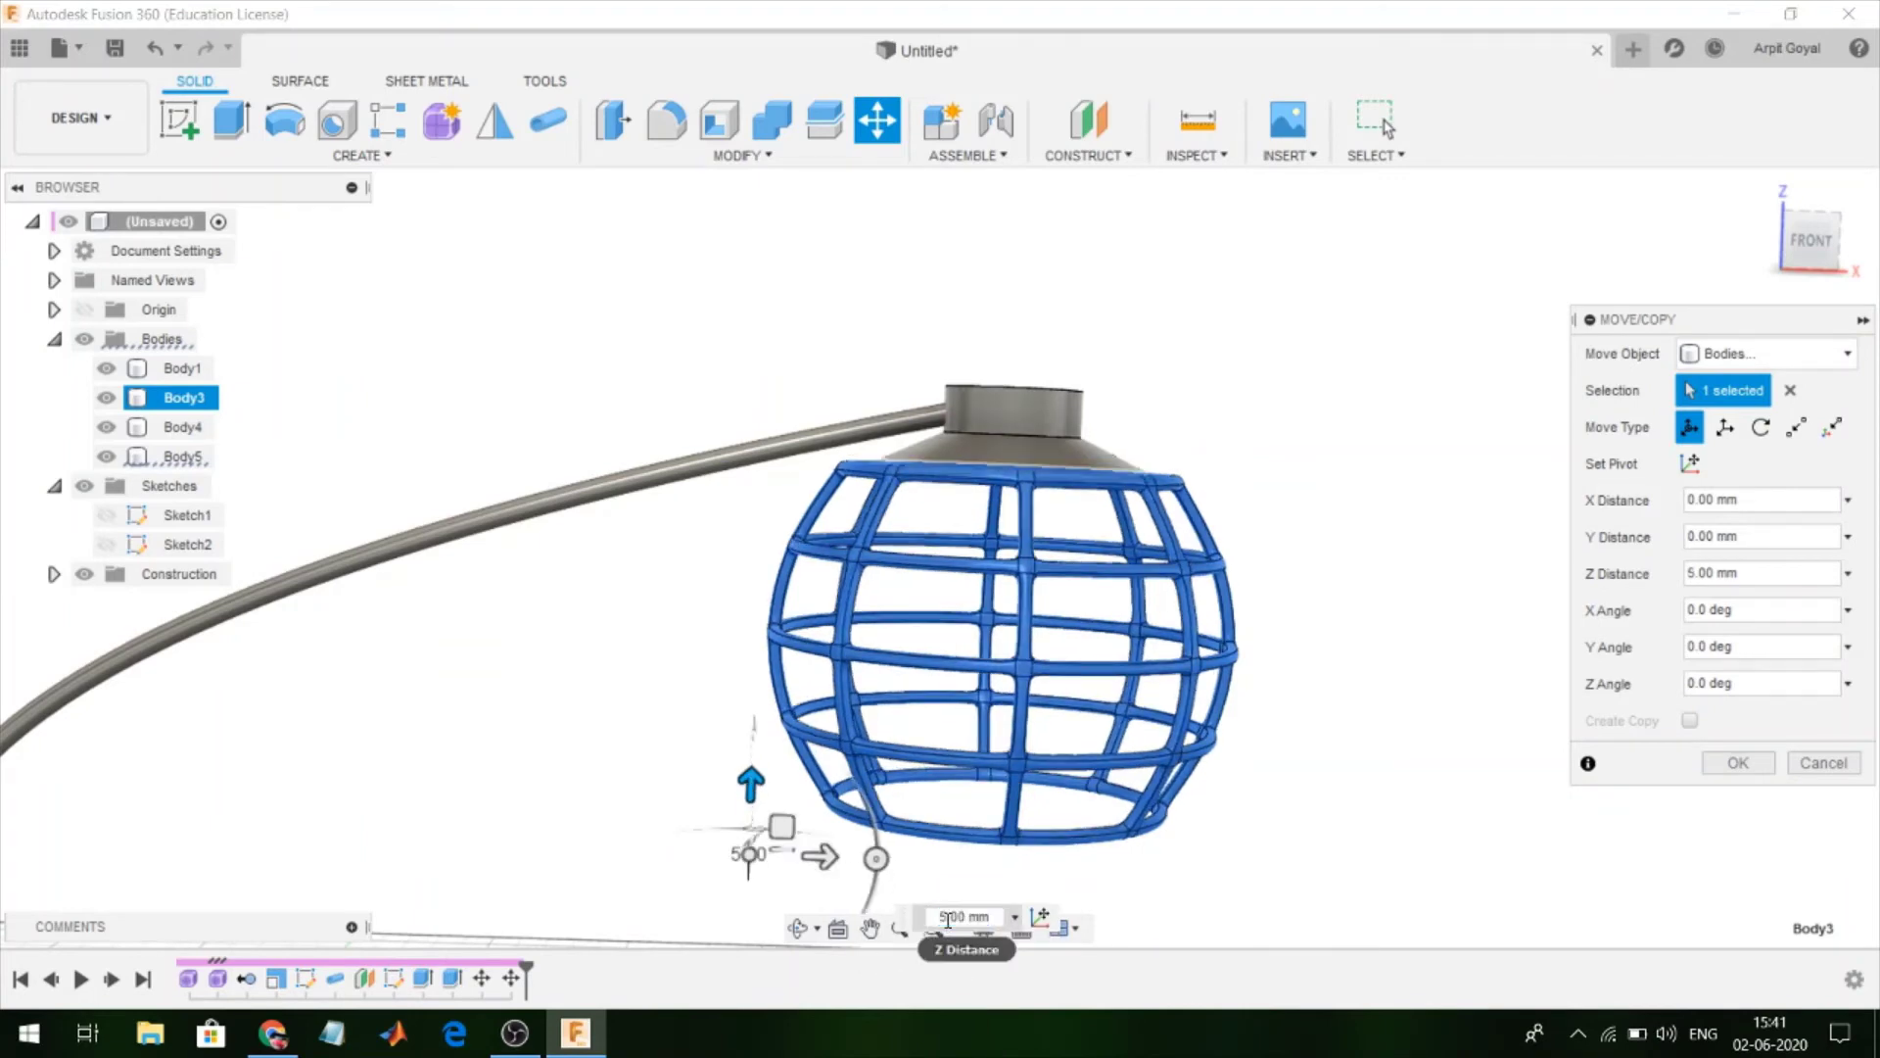
text(0)
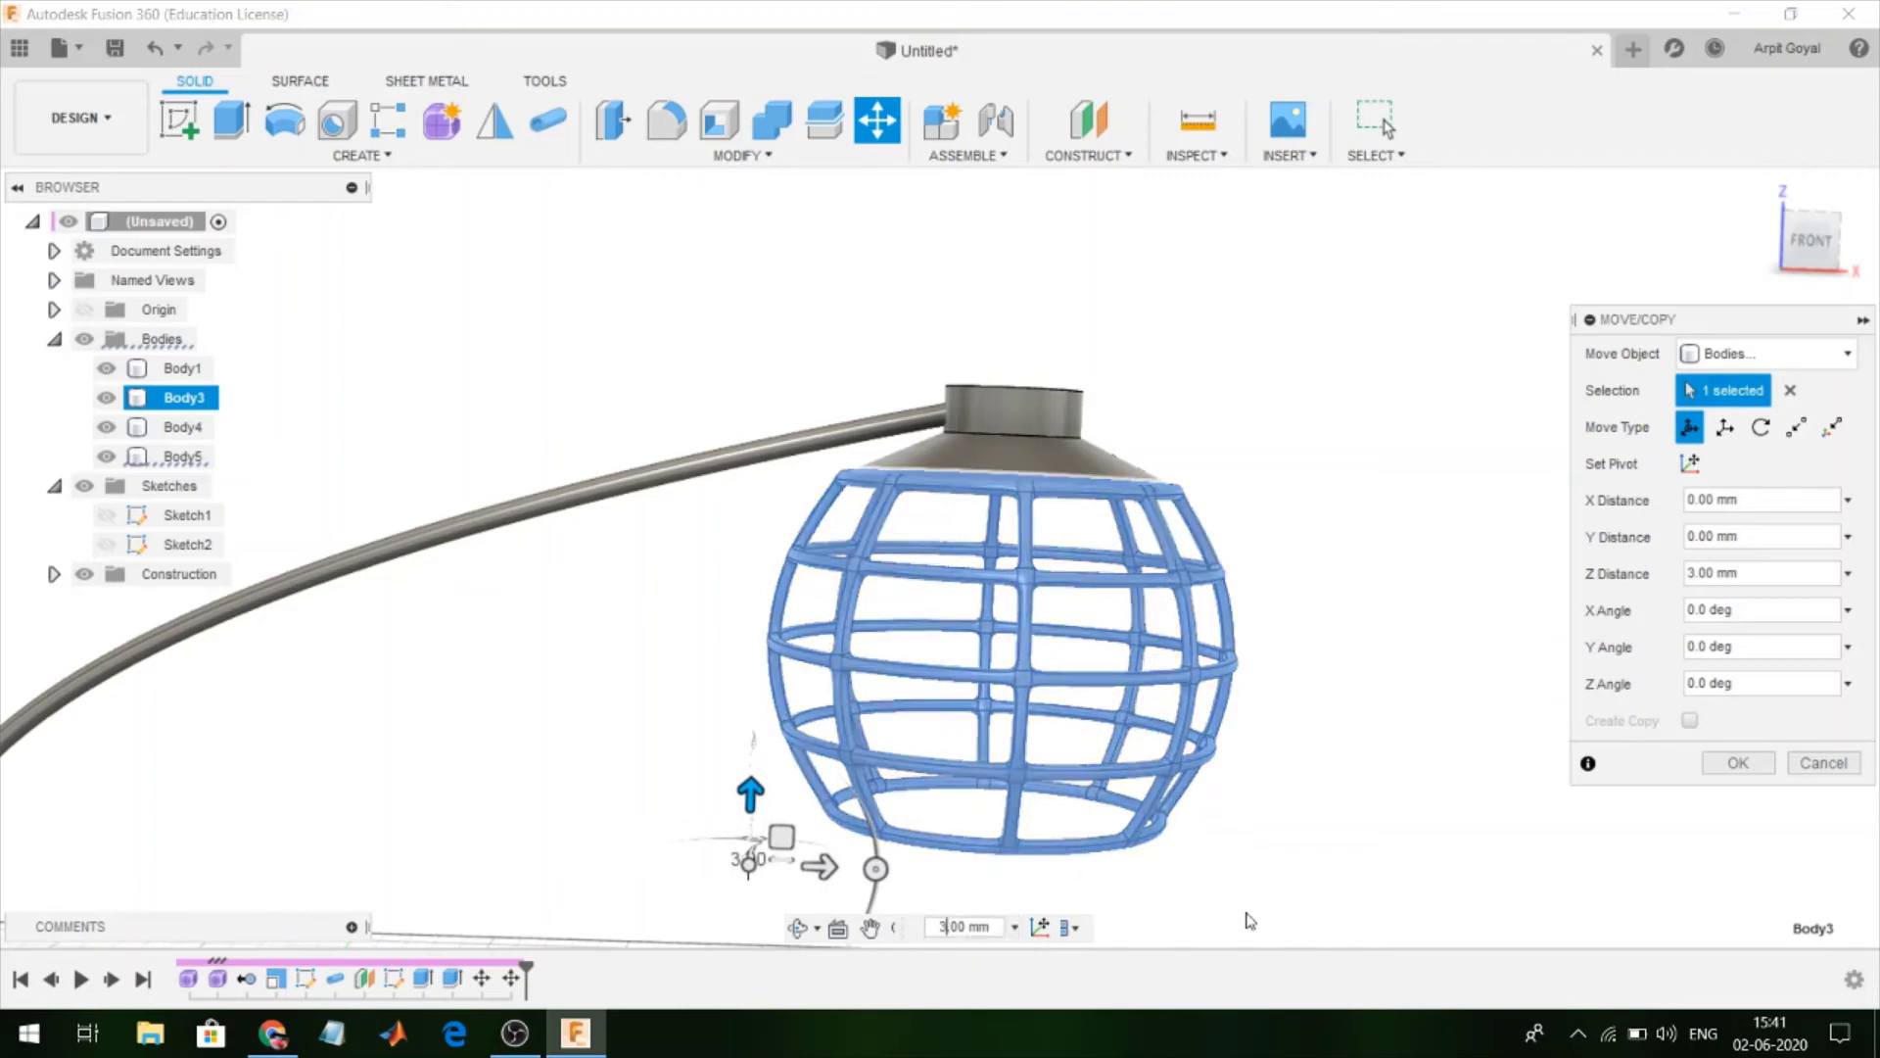
click(1738, 762)
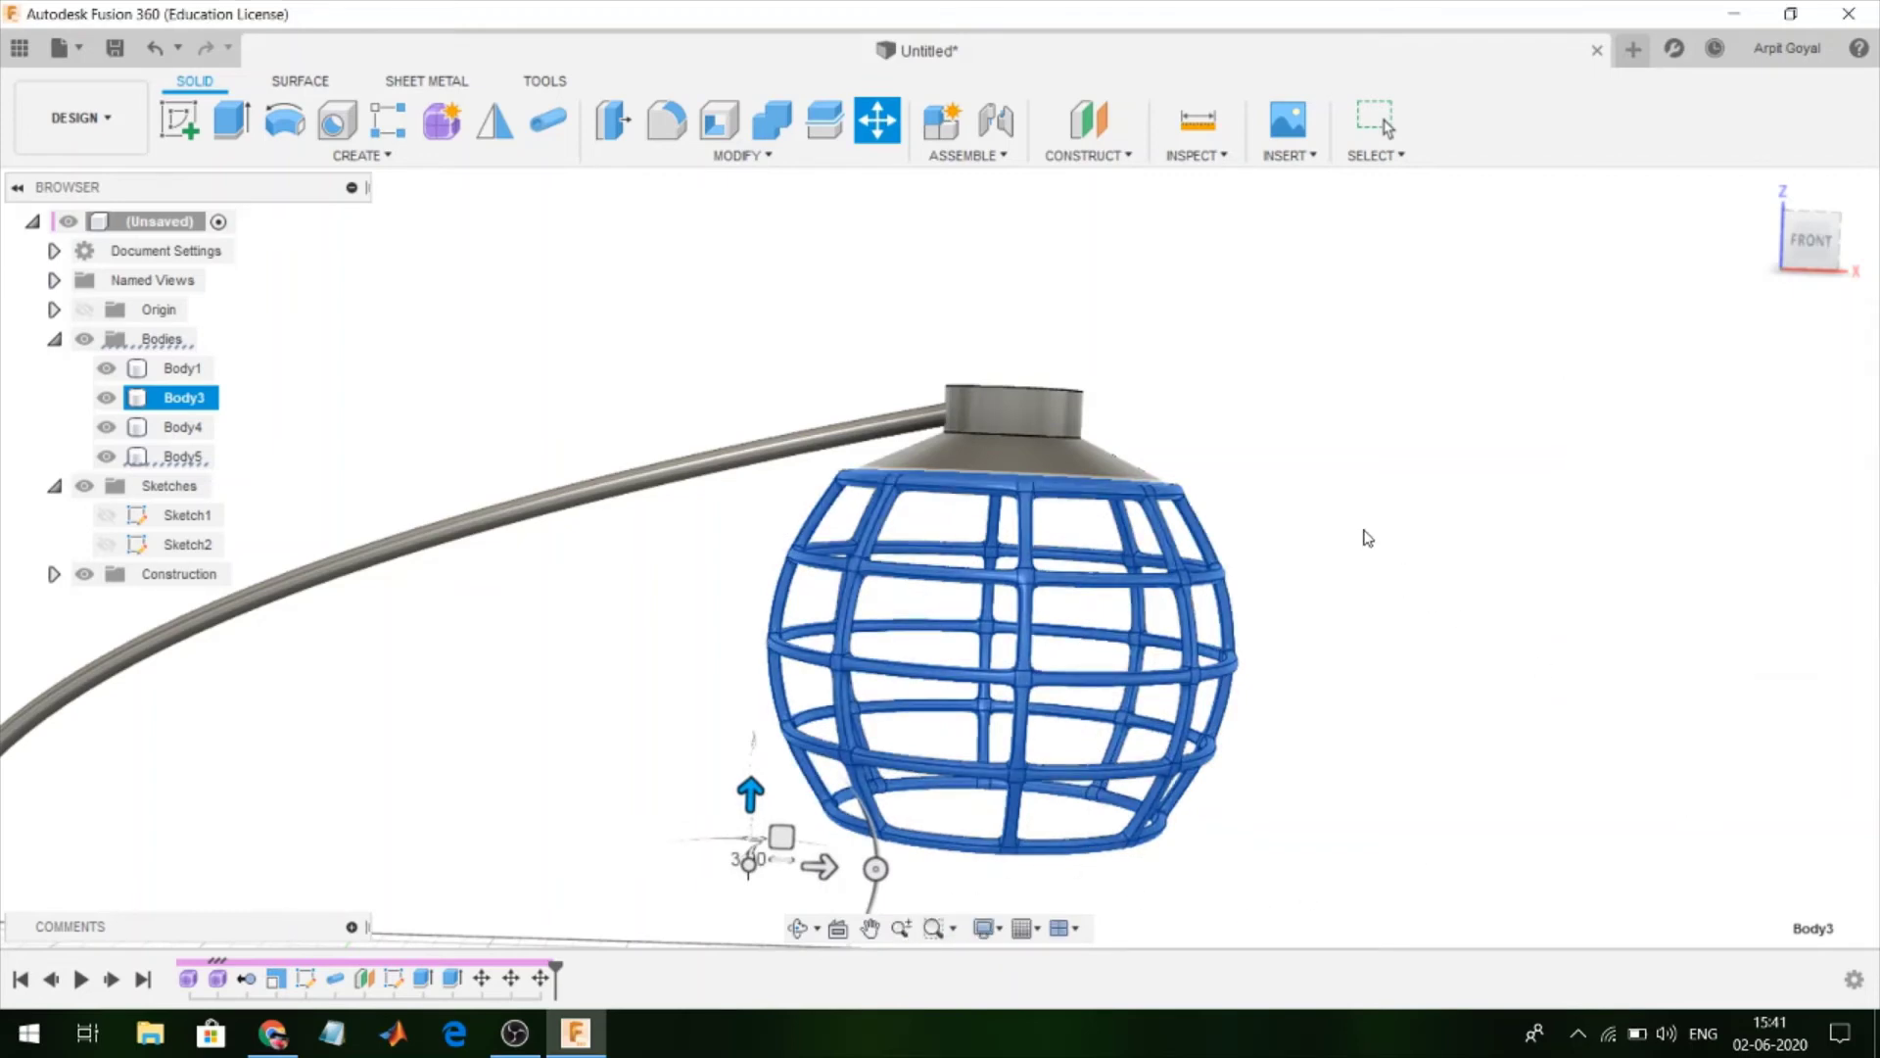
scroll(1284, 500, down, 2)
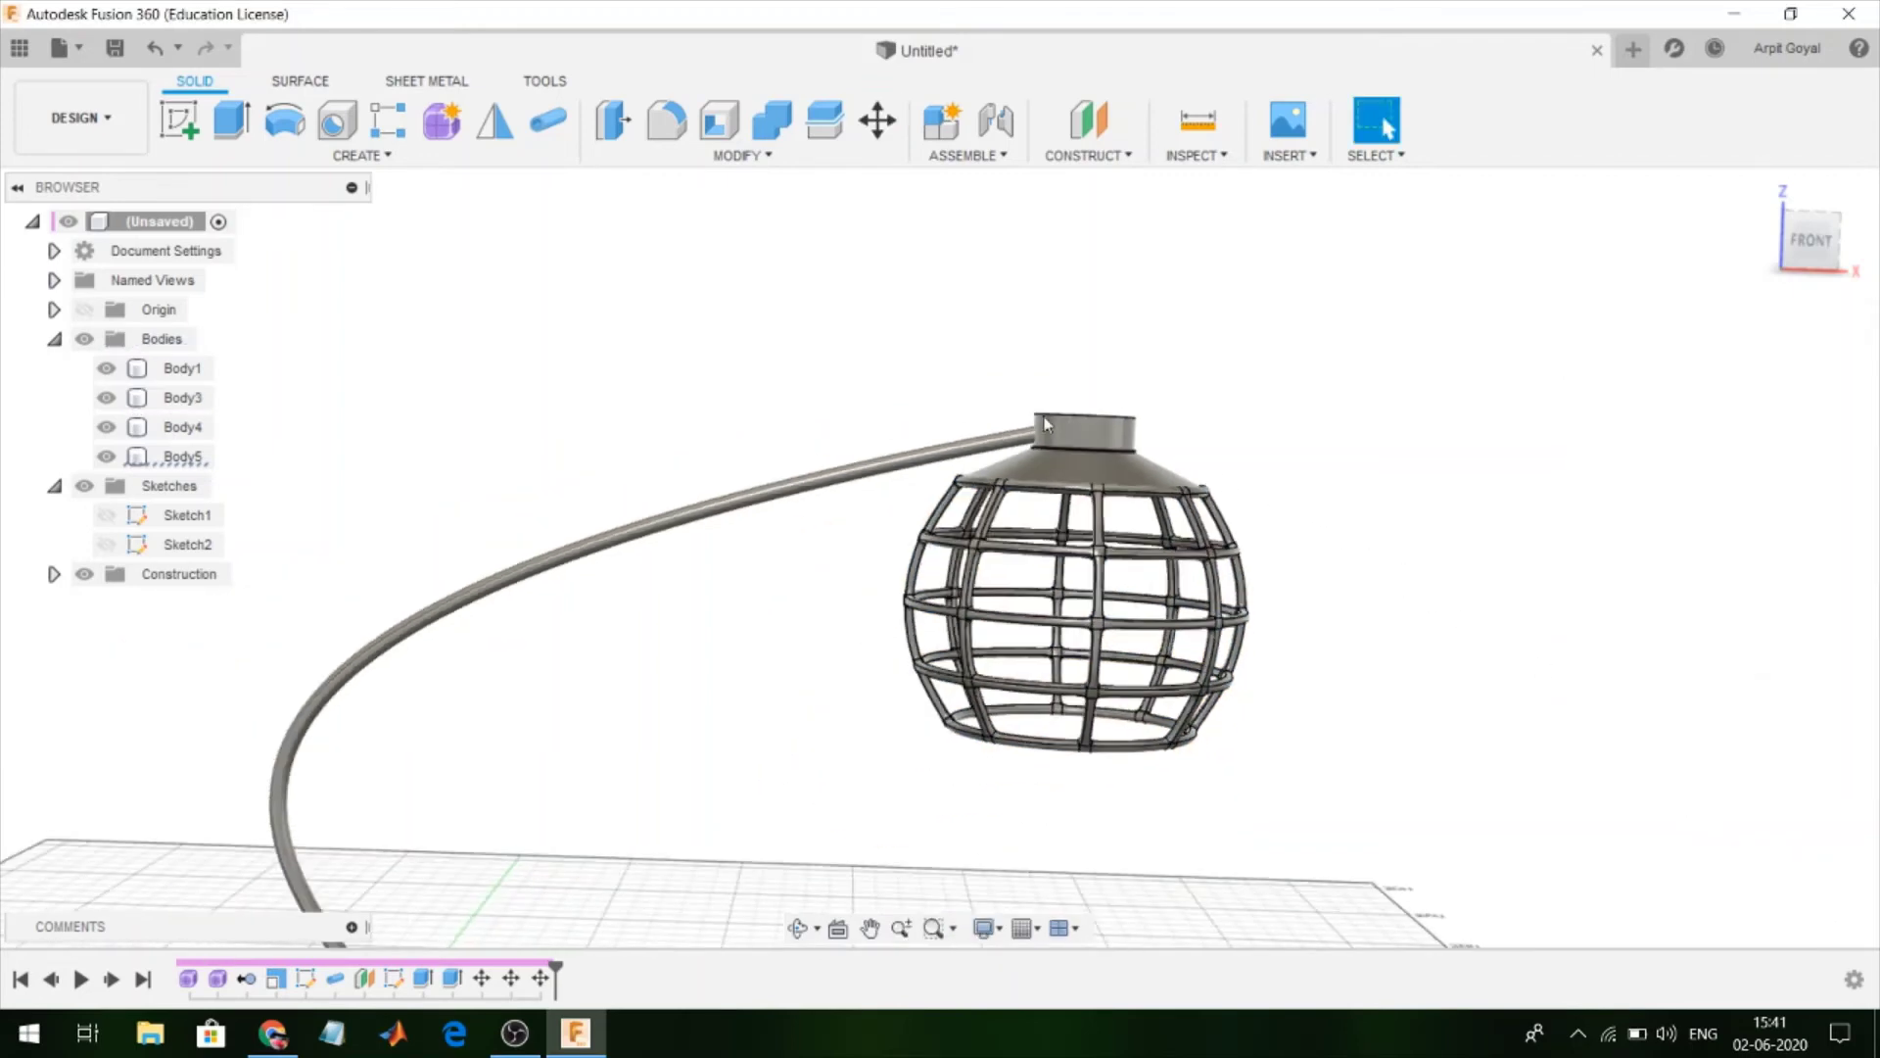
Zoom out, orbit below the lamp, and look straight at the shade's underside face
scroll(1045, 423, down, 2)
scroll(1045, 423, down, 2)
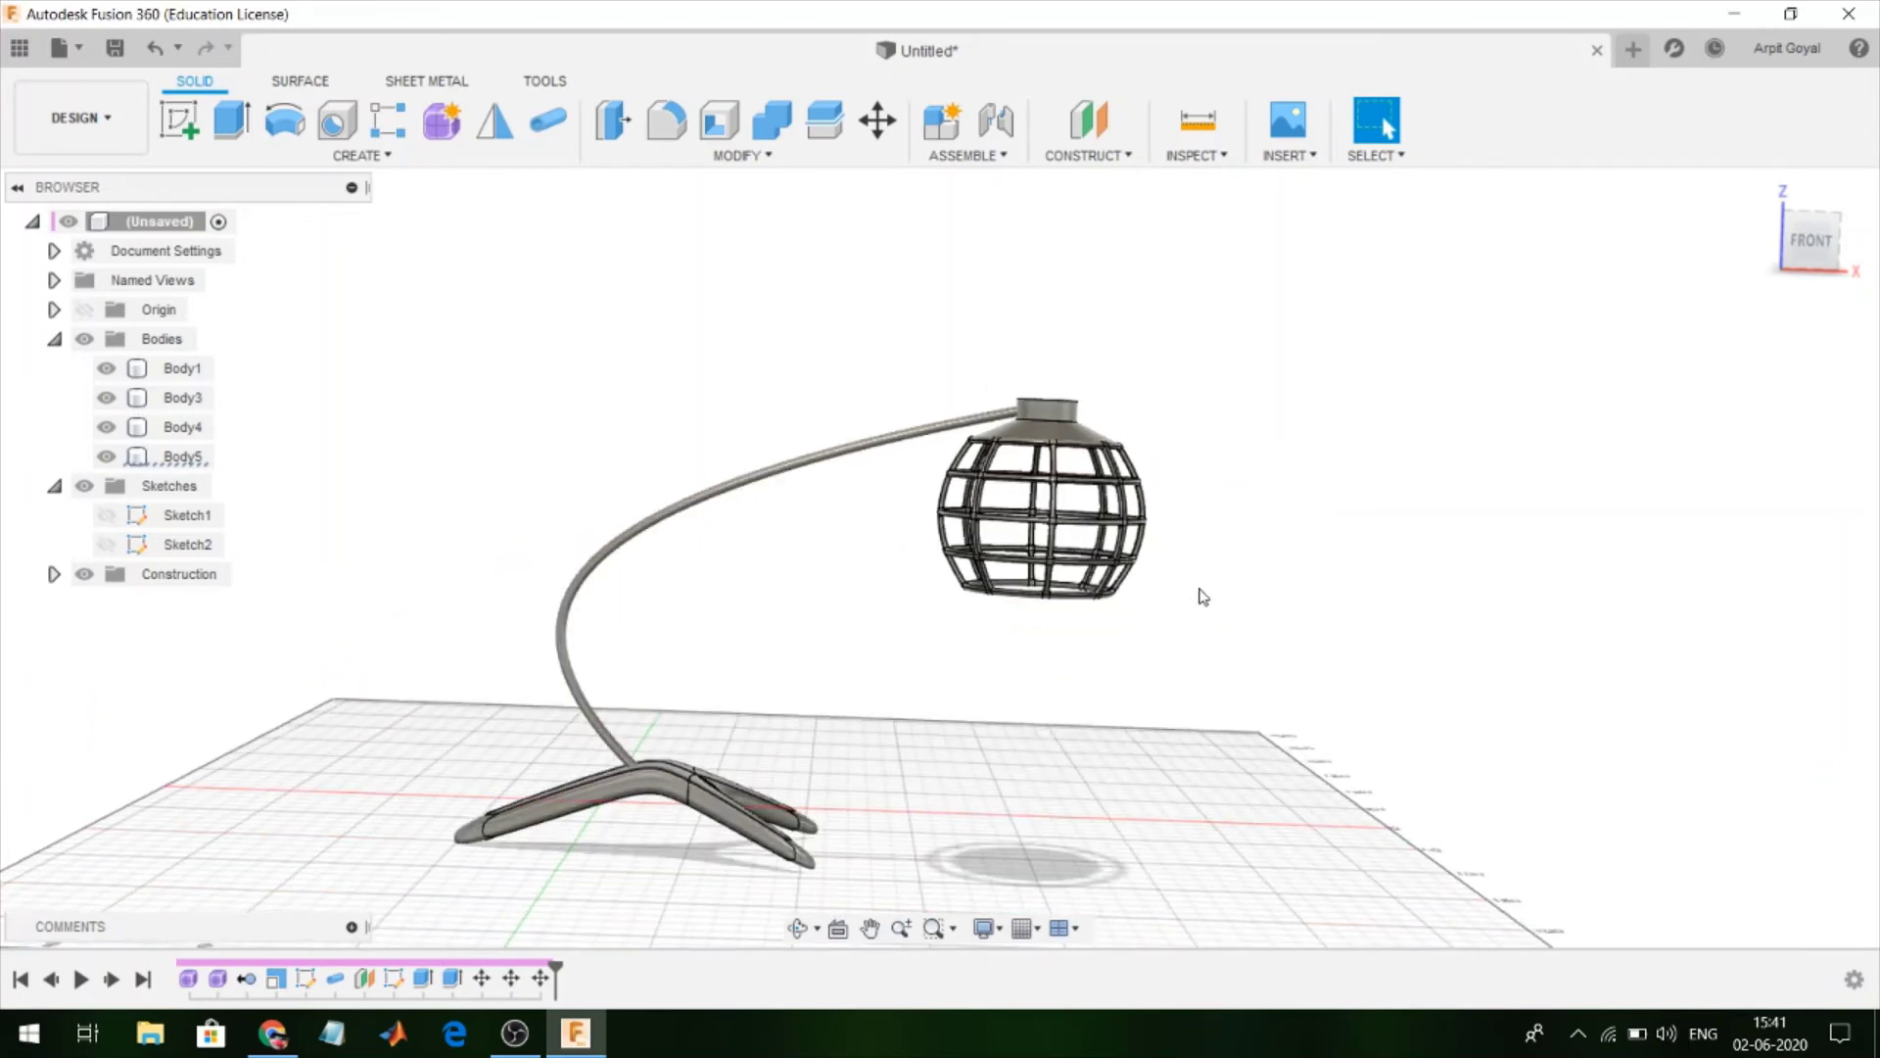
mouse_move(1207, 595)
shift+middle_down()
mouse_move(1190, 592)
mouse_move(1225, 600)
mouse_move(1212, 528)
mouse_move(1030, 473)
shift+middle_up()
click(914, 593)
click(838, 928)
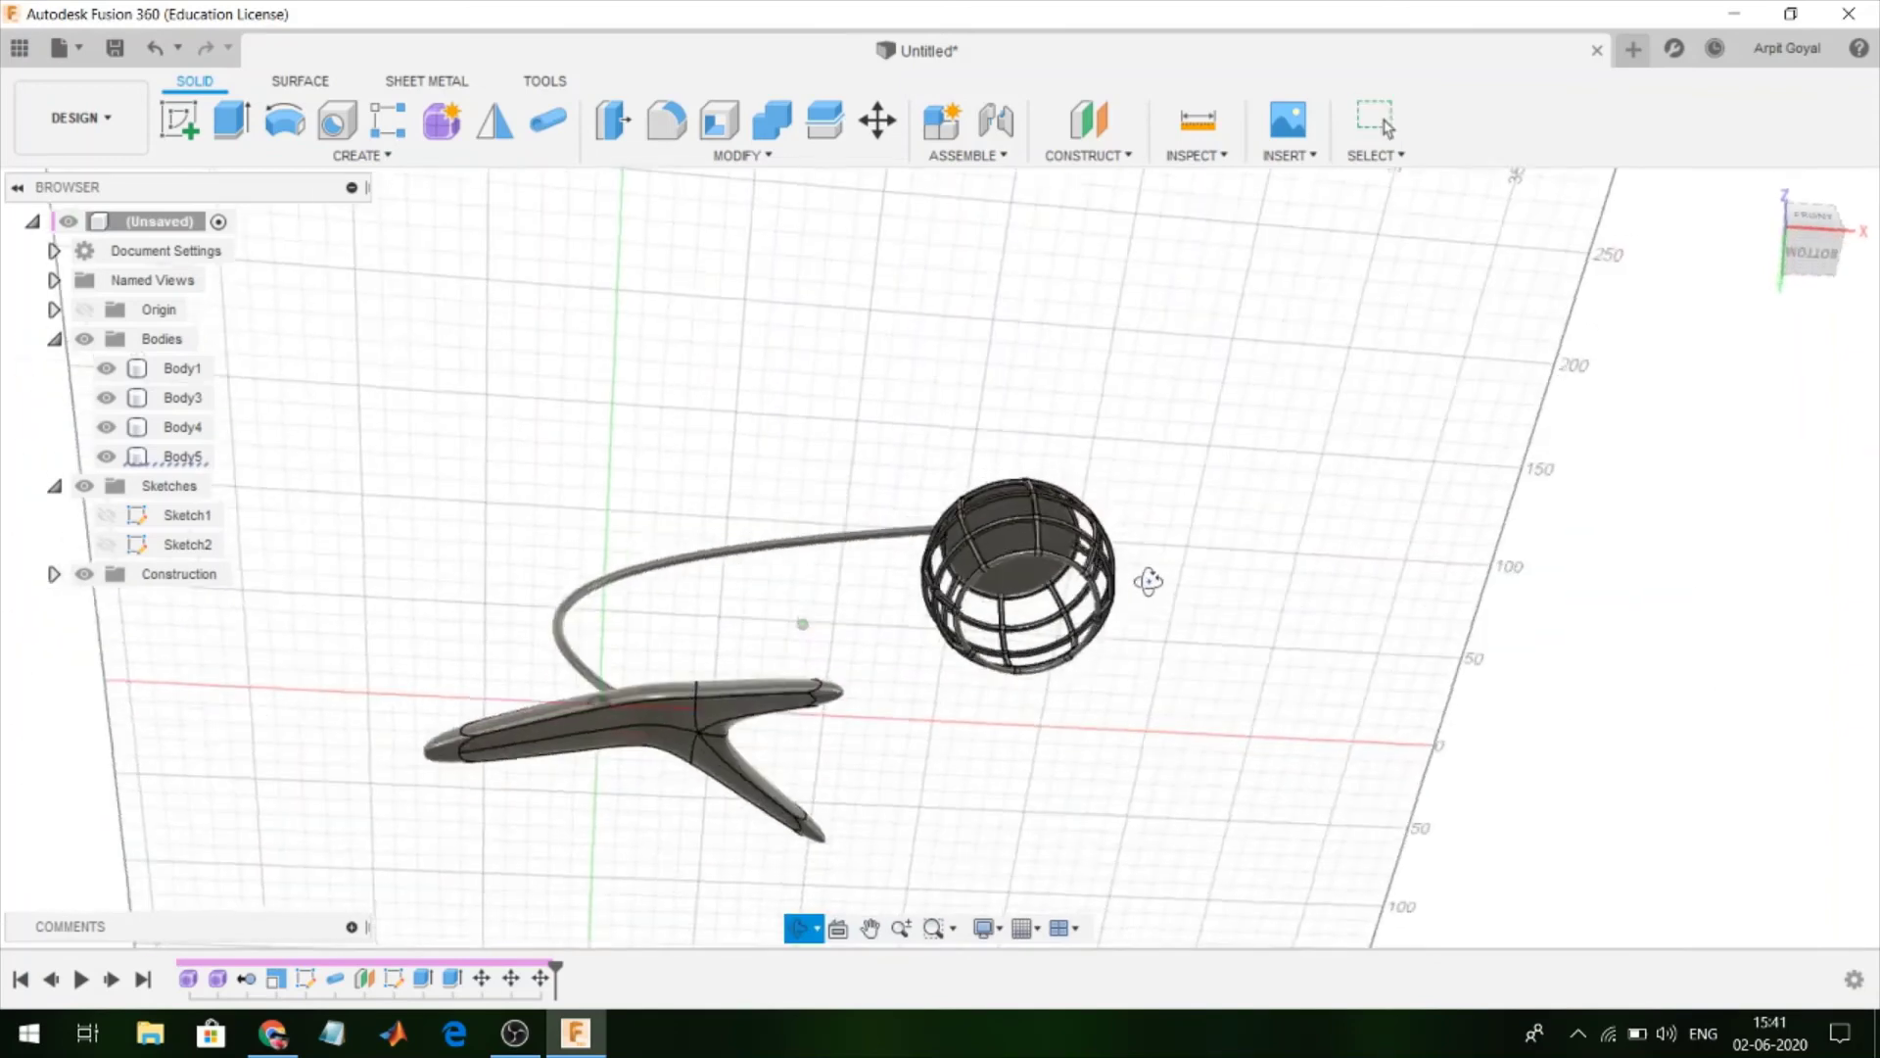
Sketch a 10 mm diameter circle centred on the shade's underside, then finish the sketch
click(179, 119)
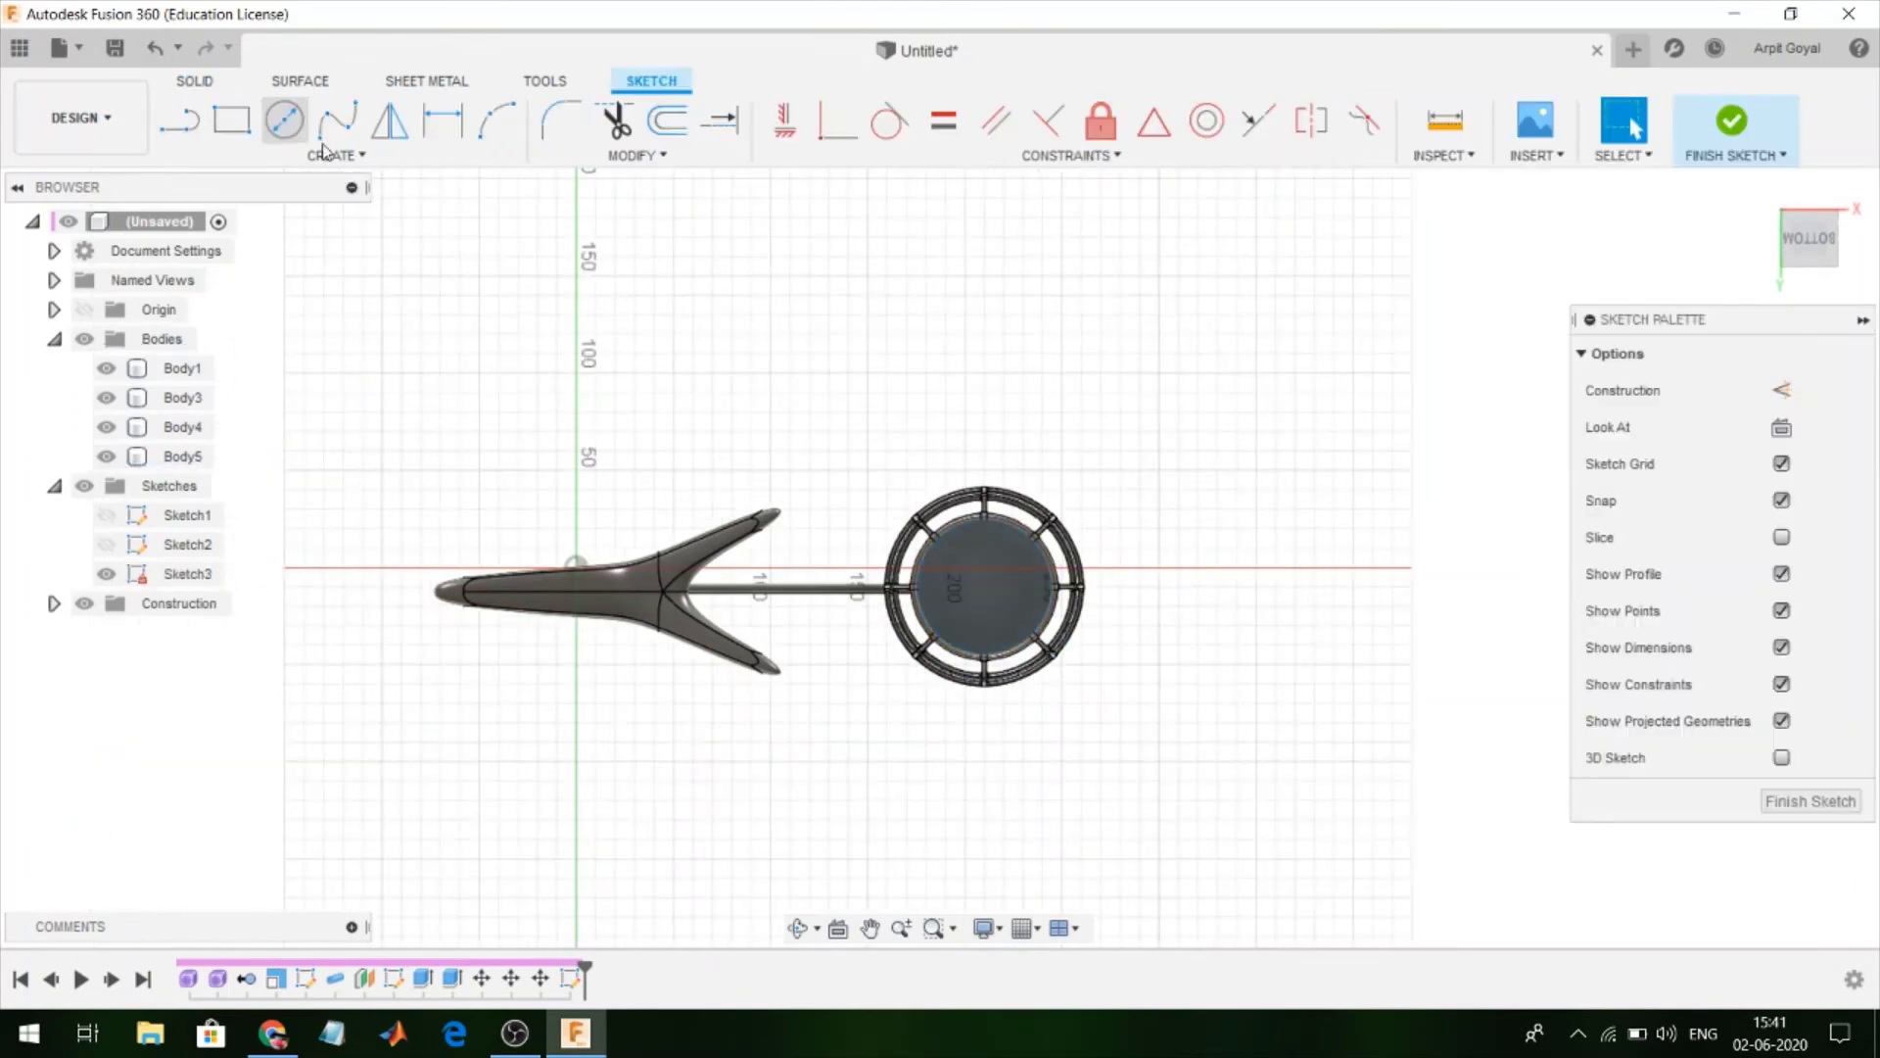
click(284, 119)
scroll(942, 552, up, 2)
scroll(1008, 615, up, 2)
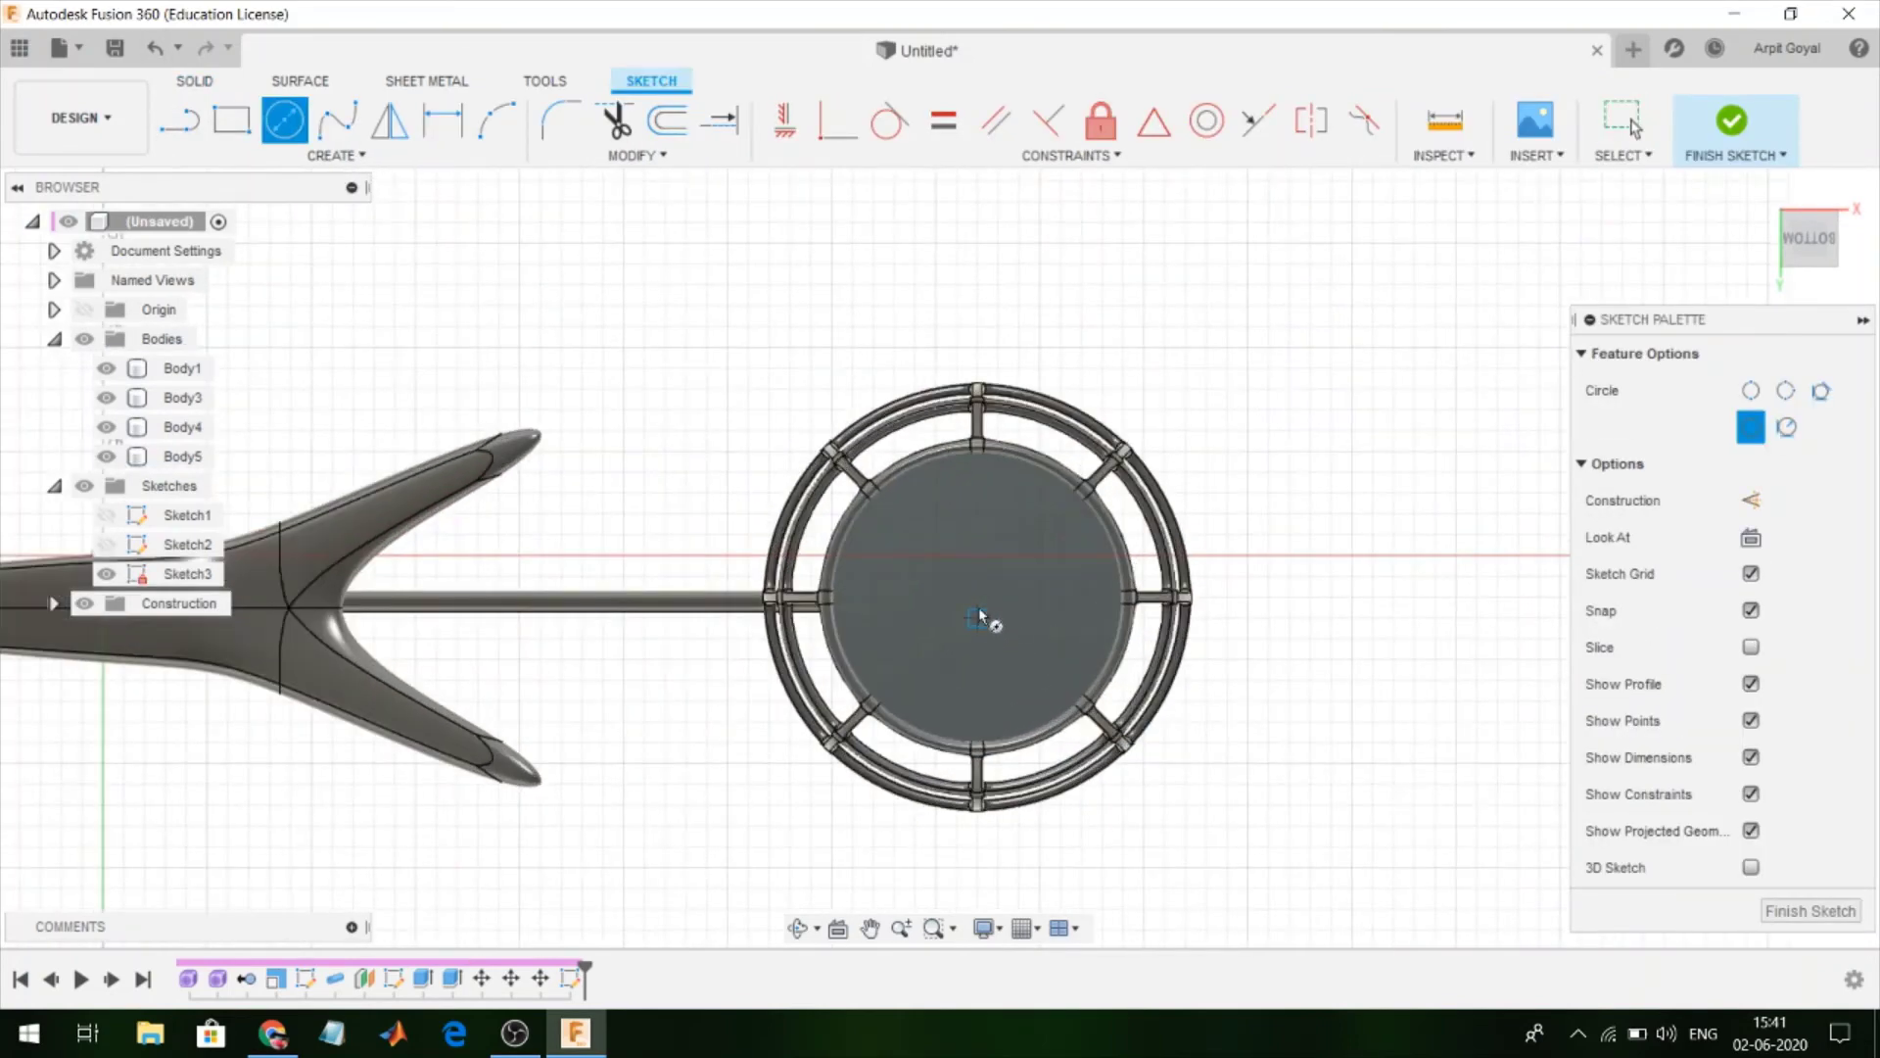
click(991, 615)
text(10)
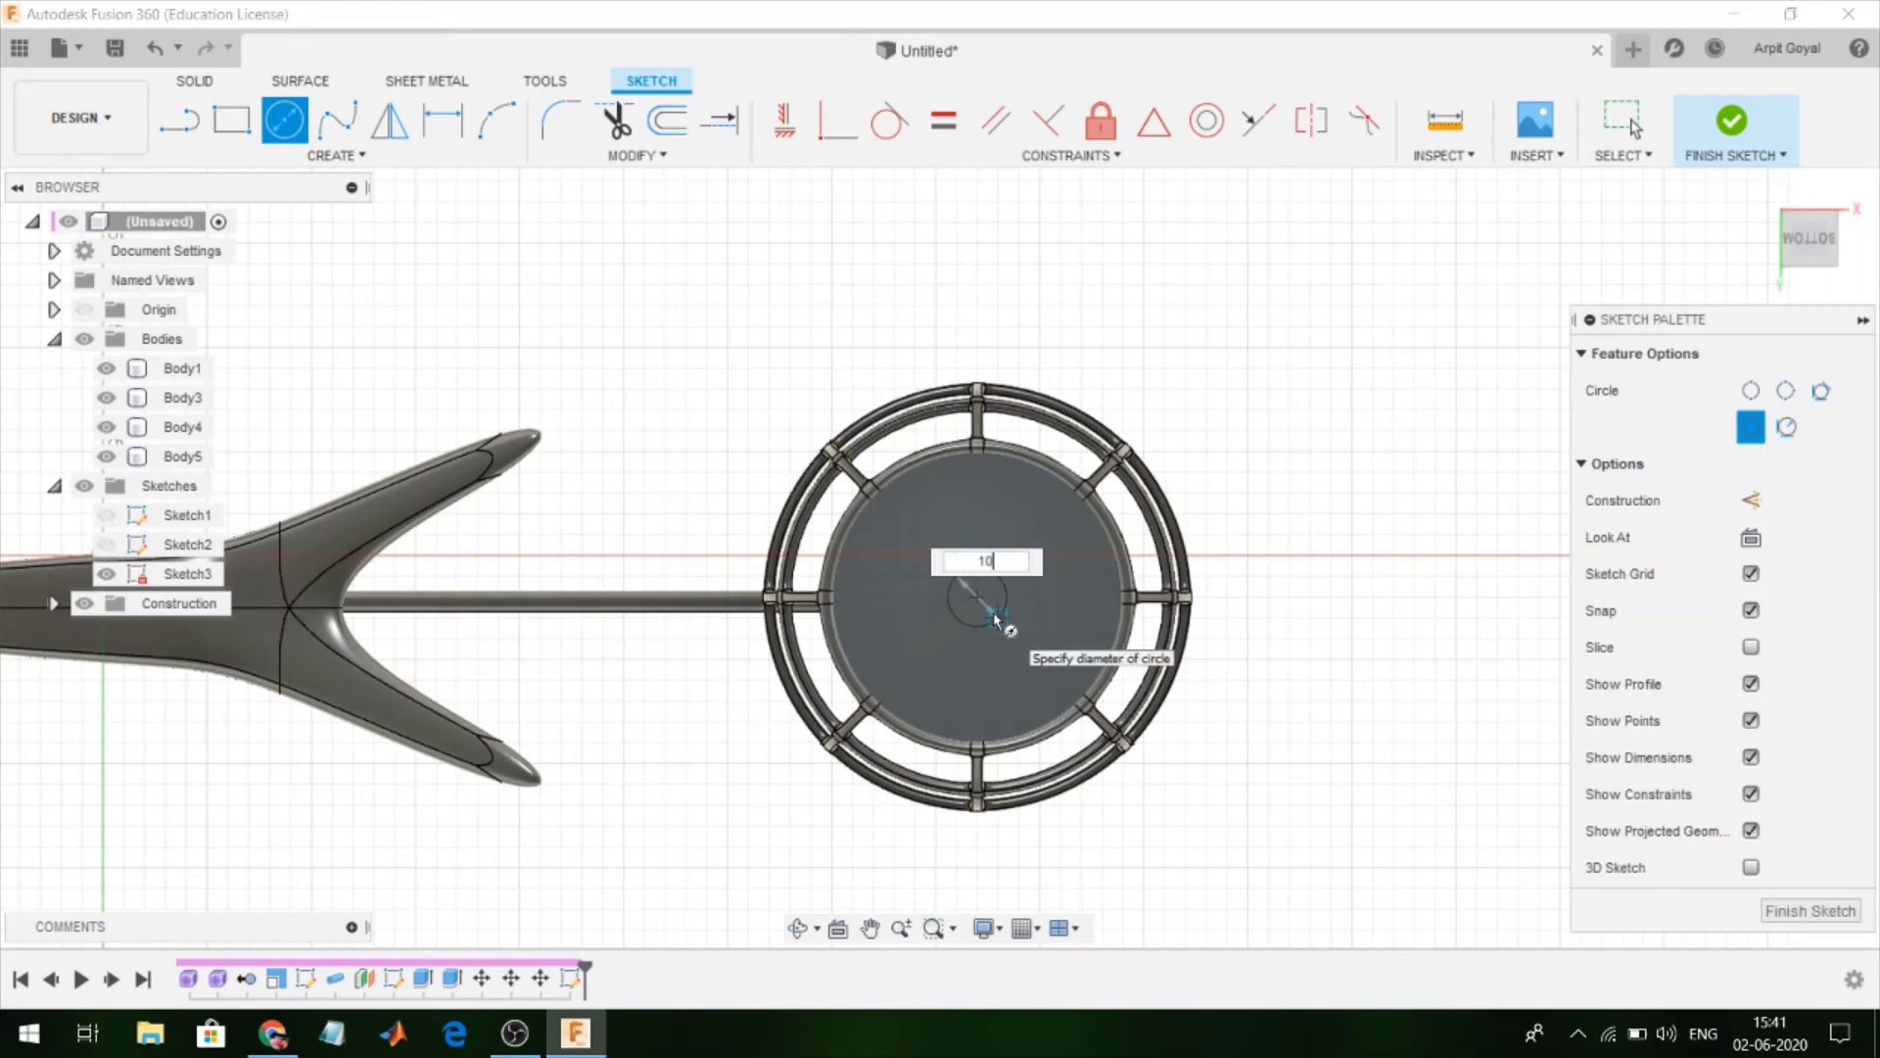
key(Tab)
key(Return)
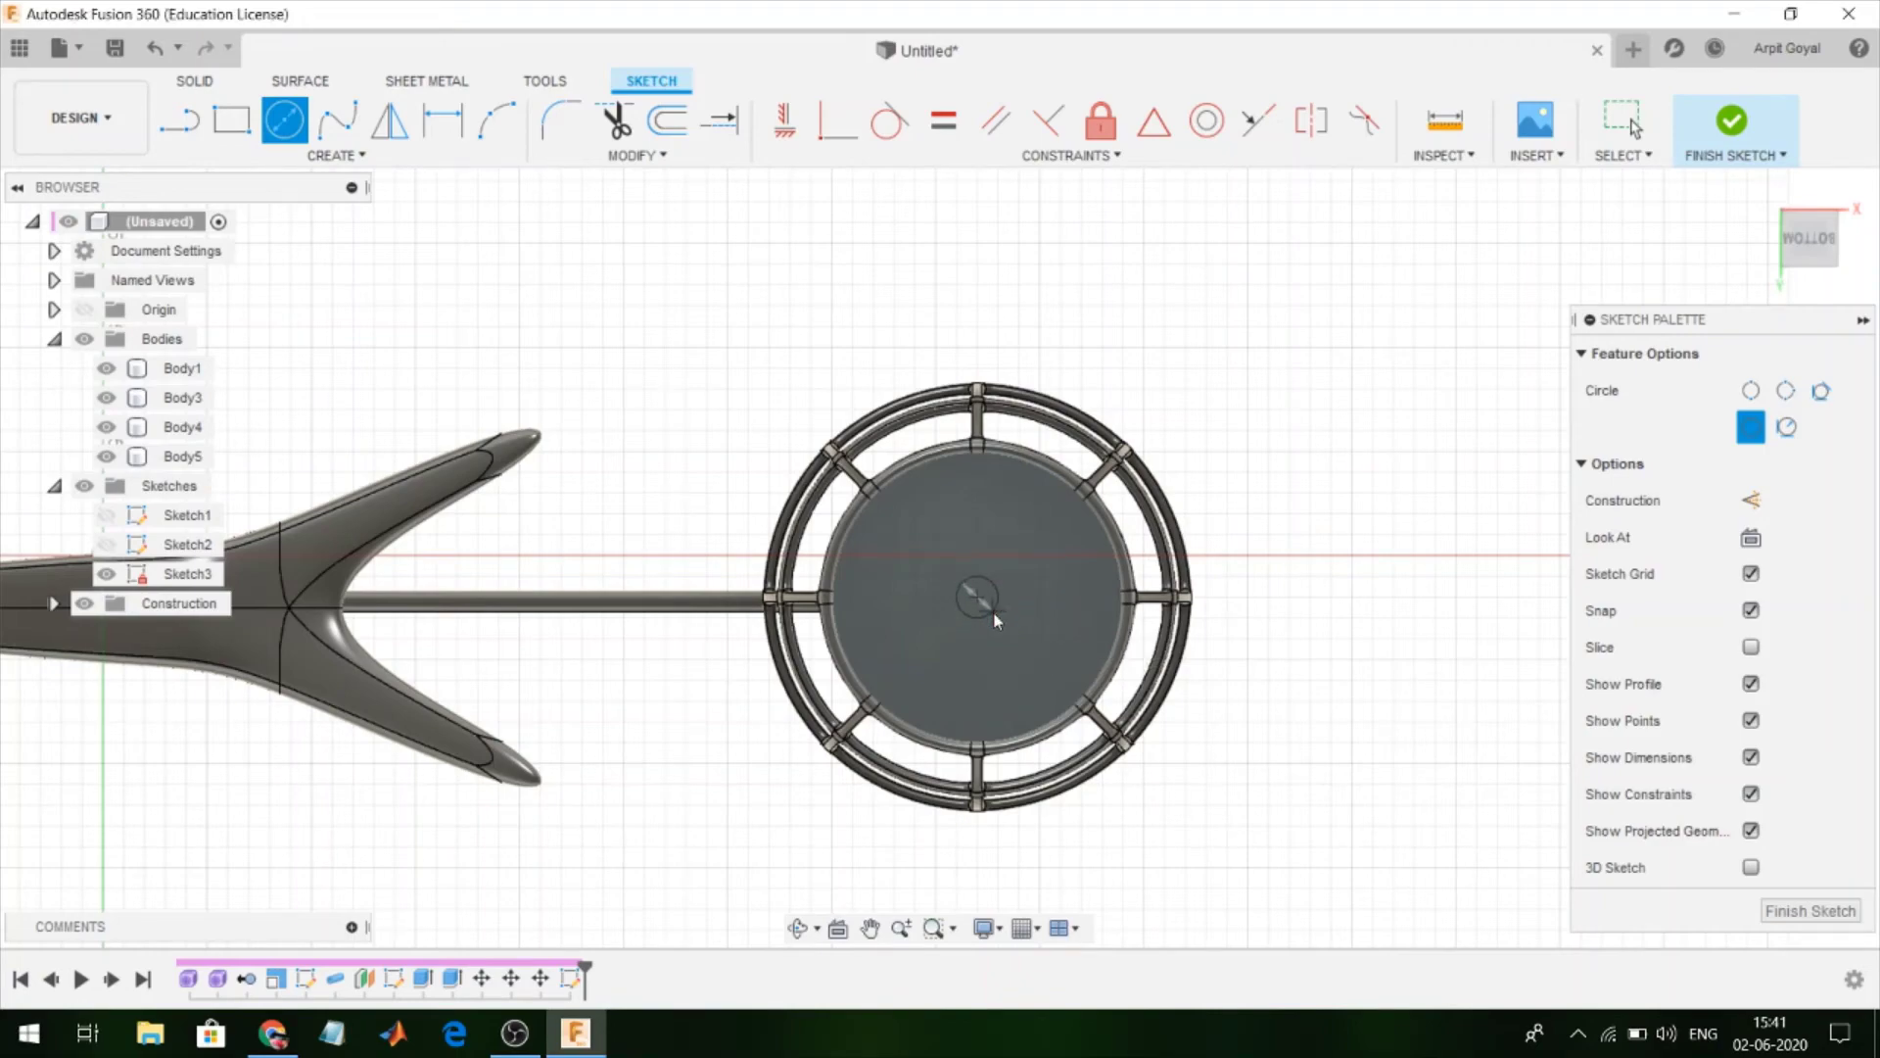
key(Escape)
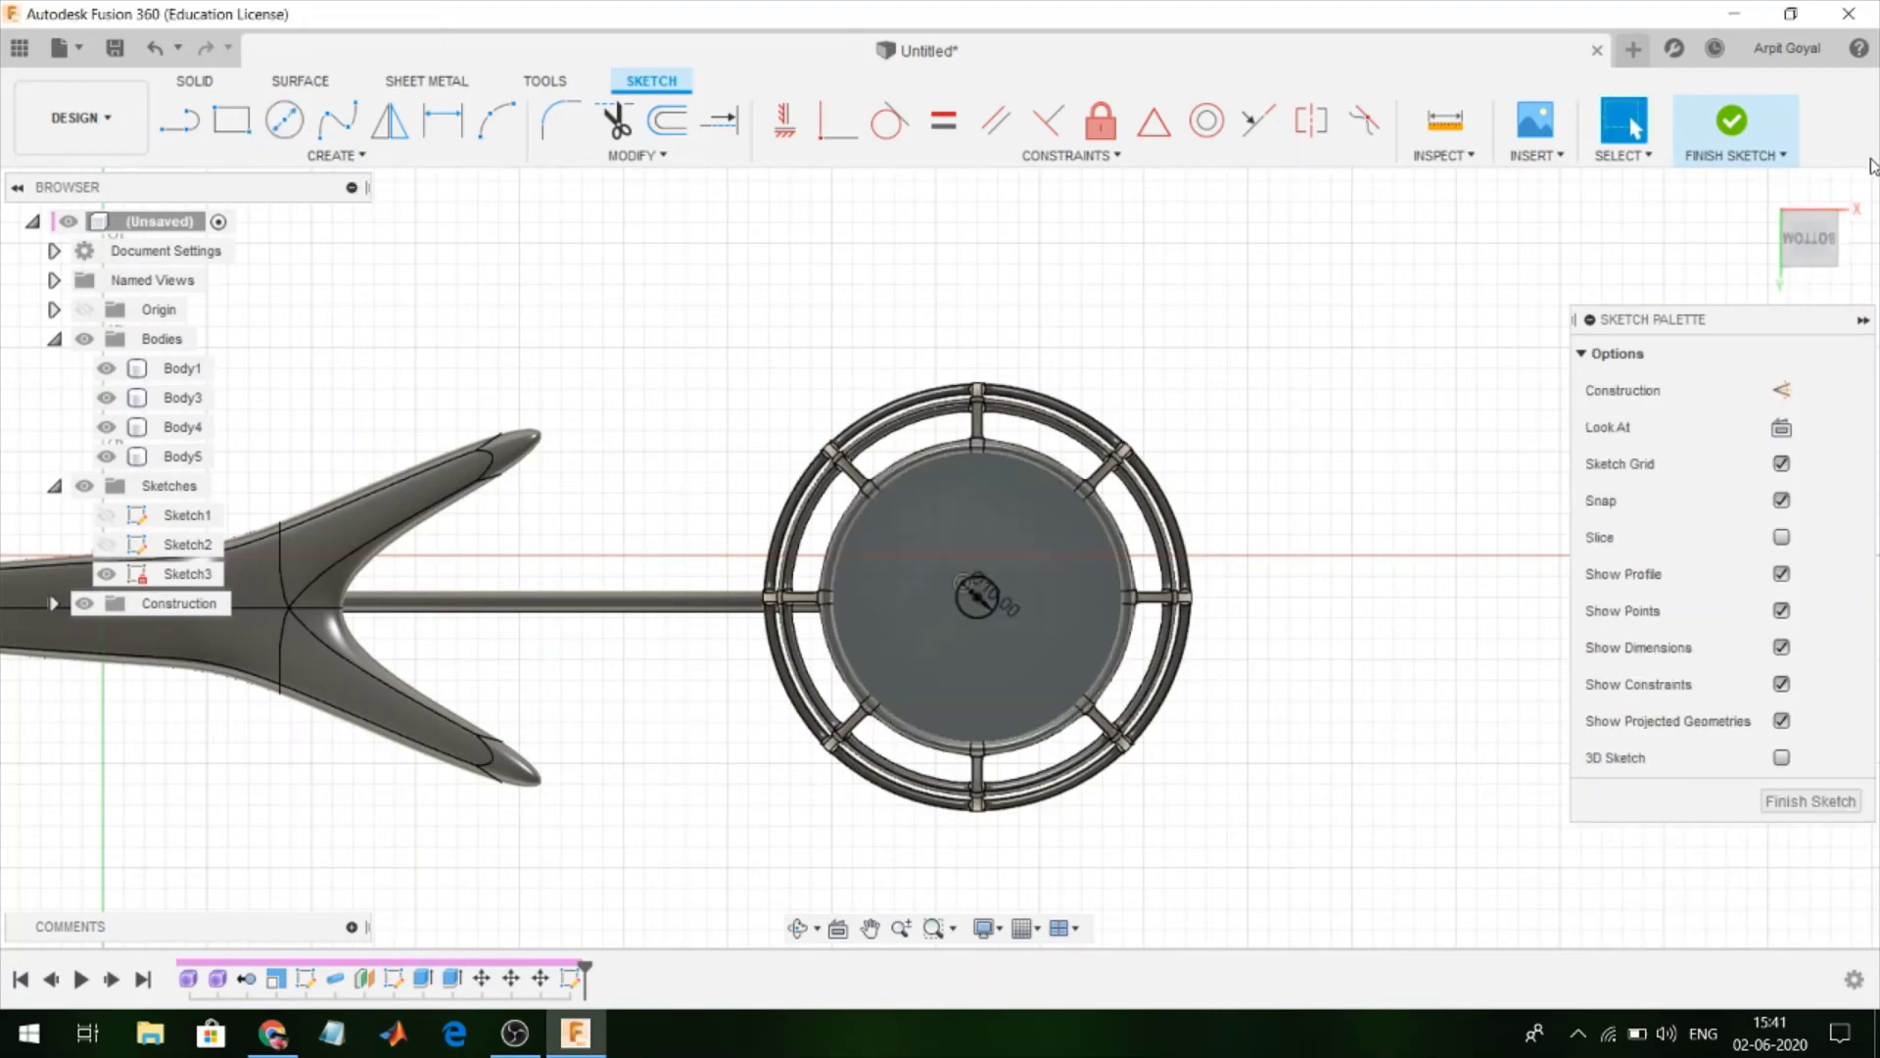
click(1754, 136)
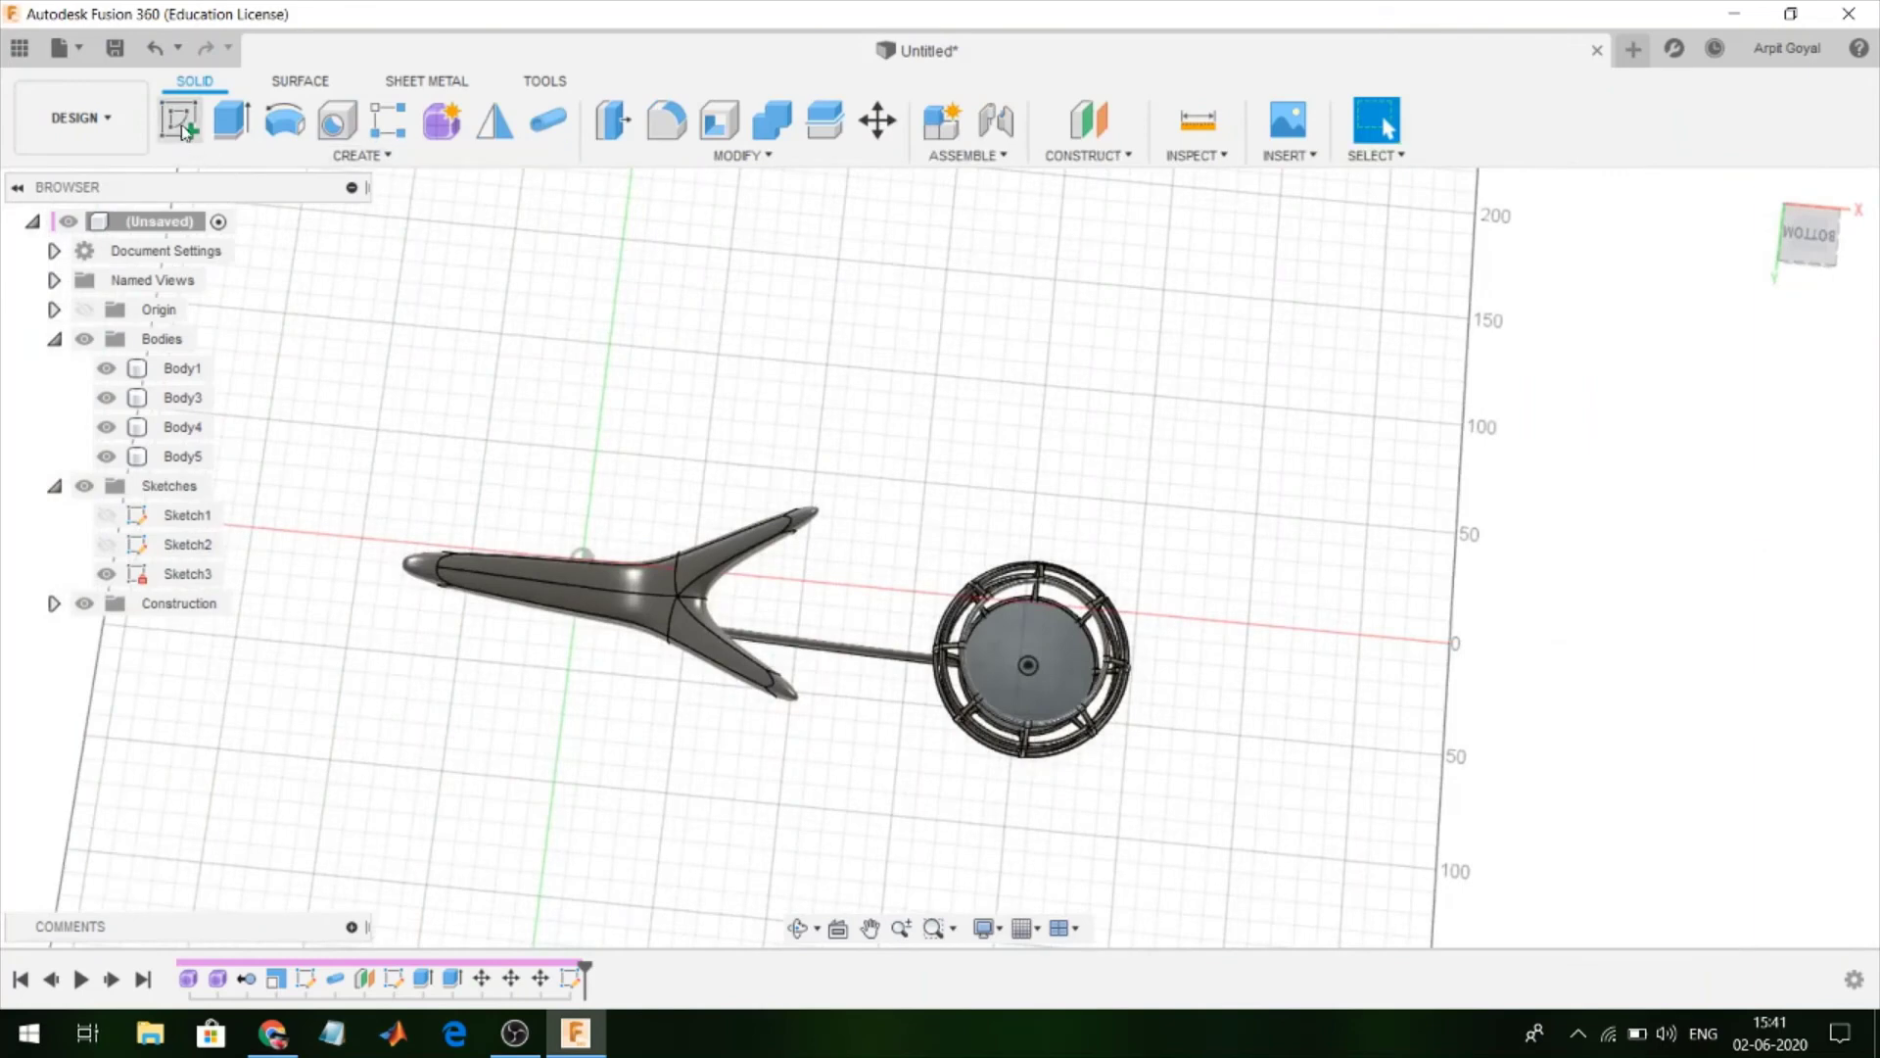
Extrude the small circle 20 mm into the cage as a New Body
click(235, 136)
scroll(1037, 670, up, 4)
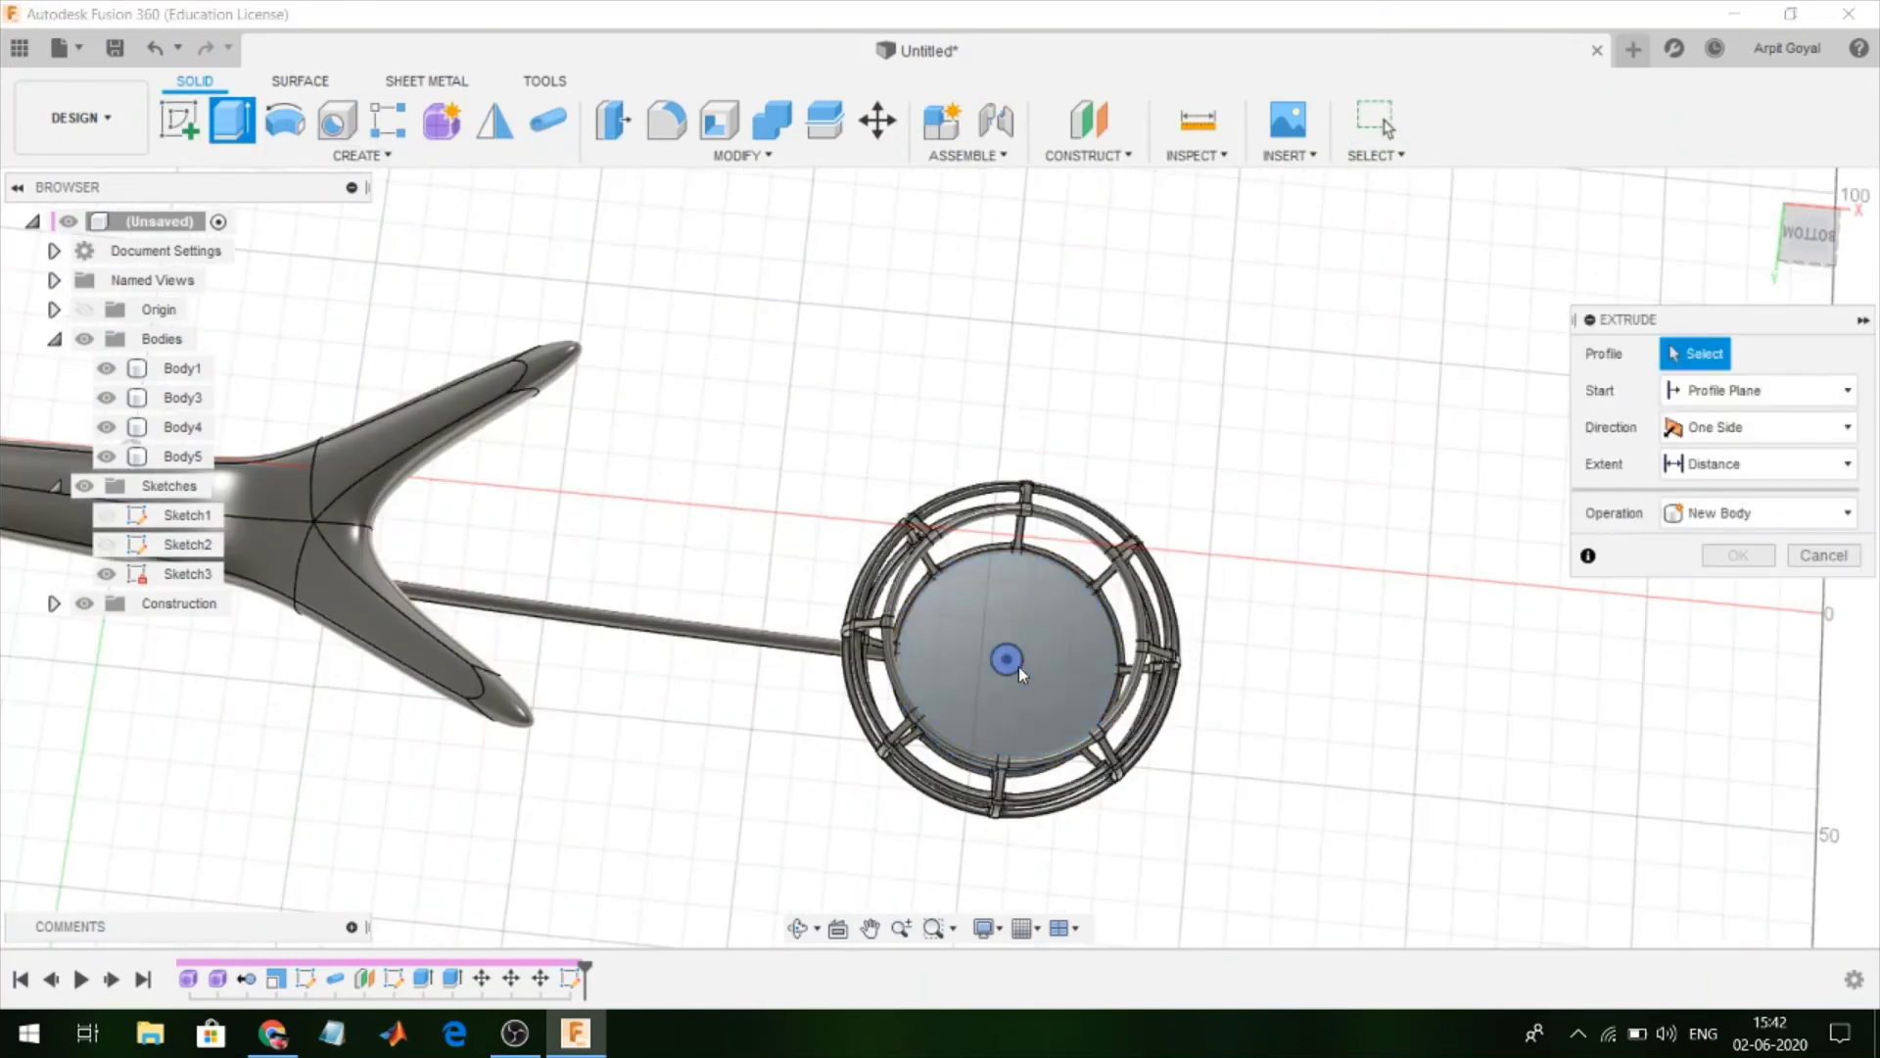
click(1014, 662)
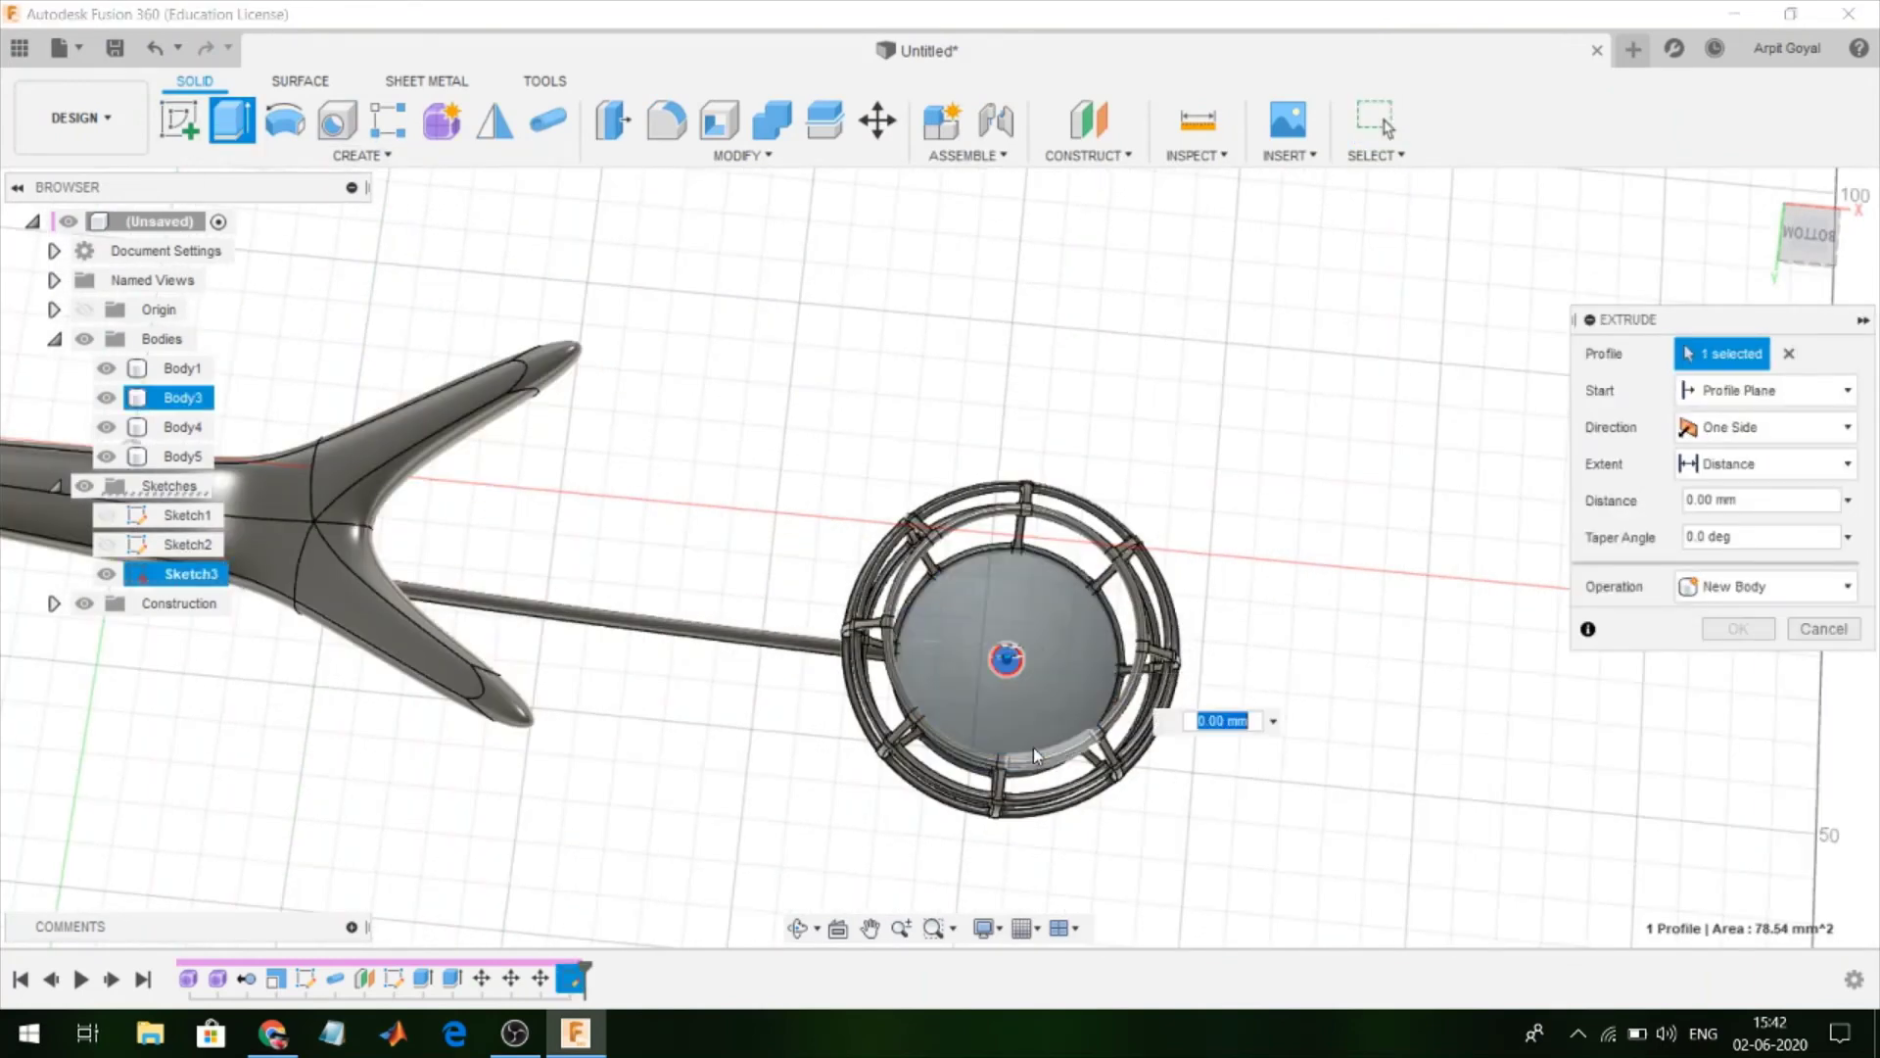
text(20)
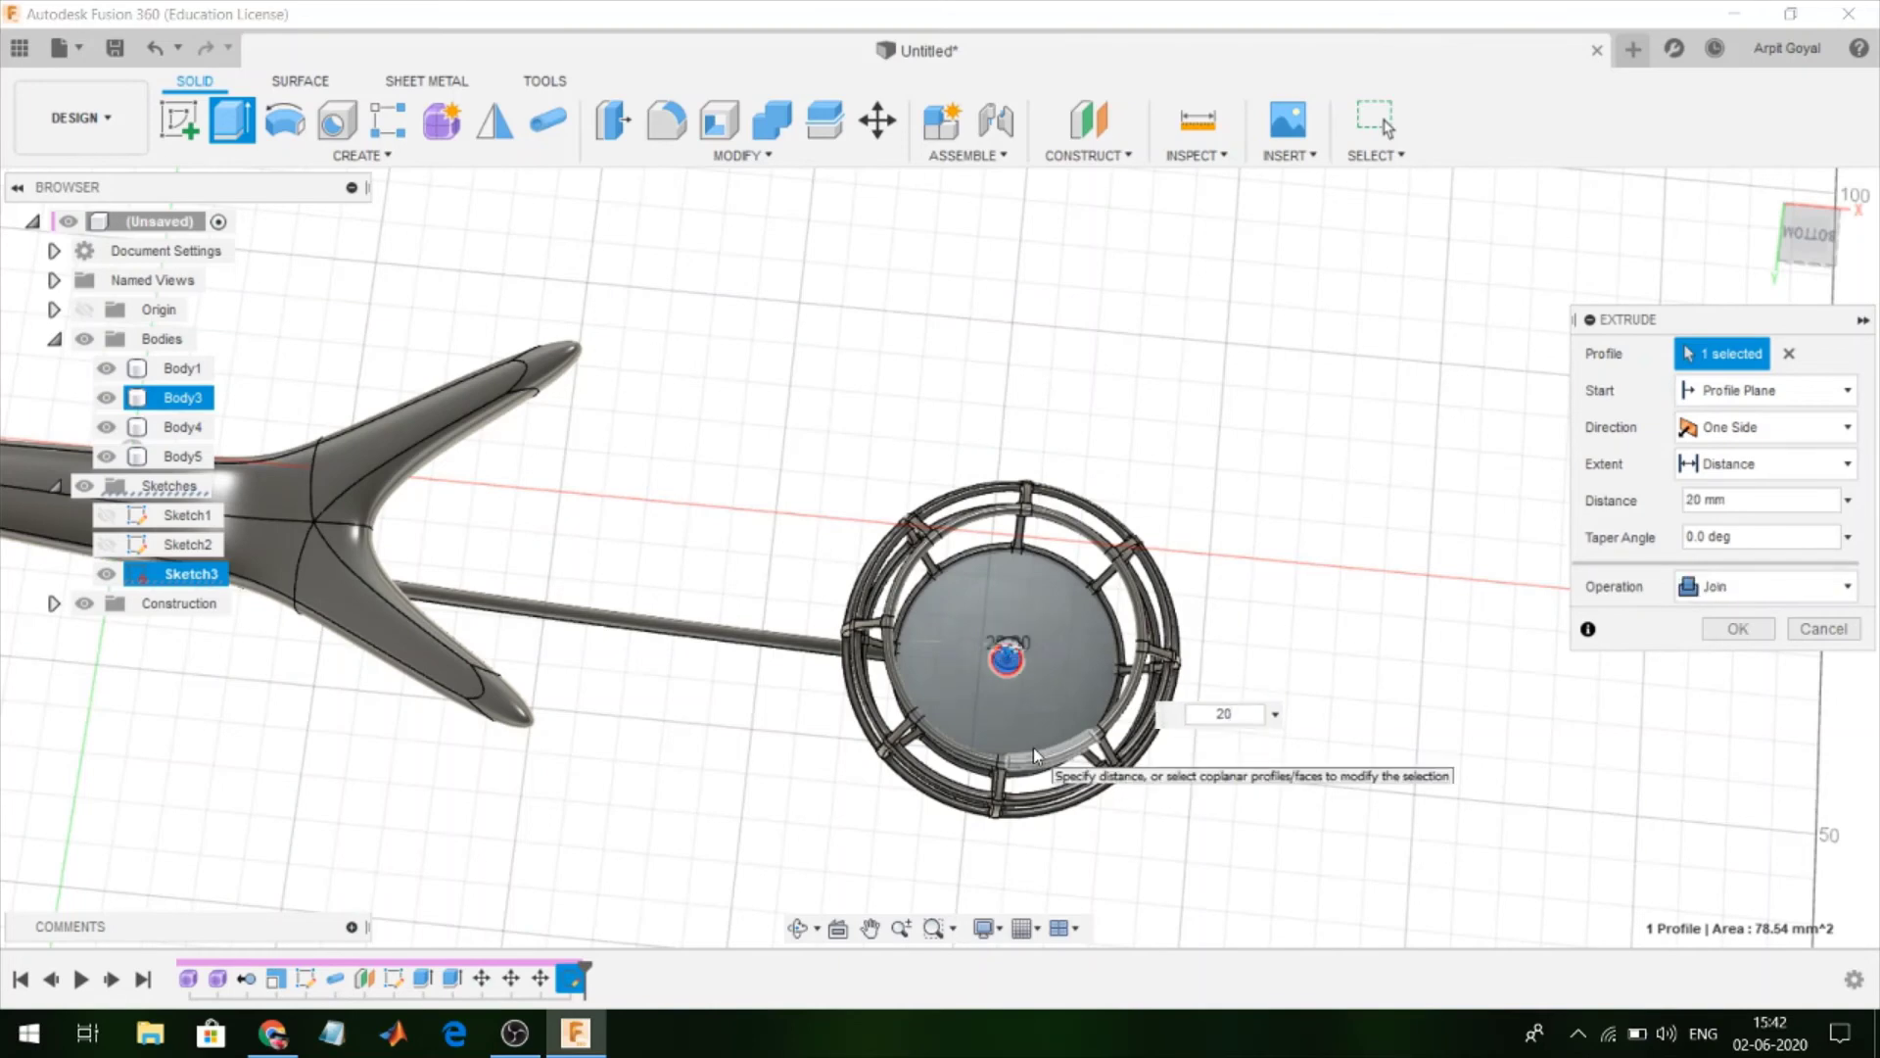
shift+middle_drag(1439, 717, 1432, 640)
click(1753, 586)
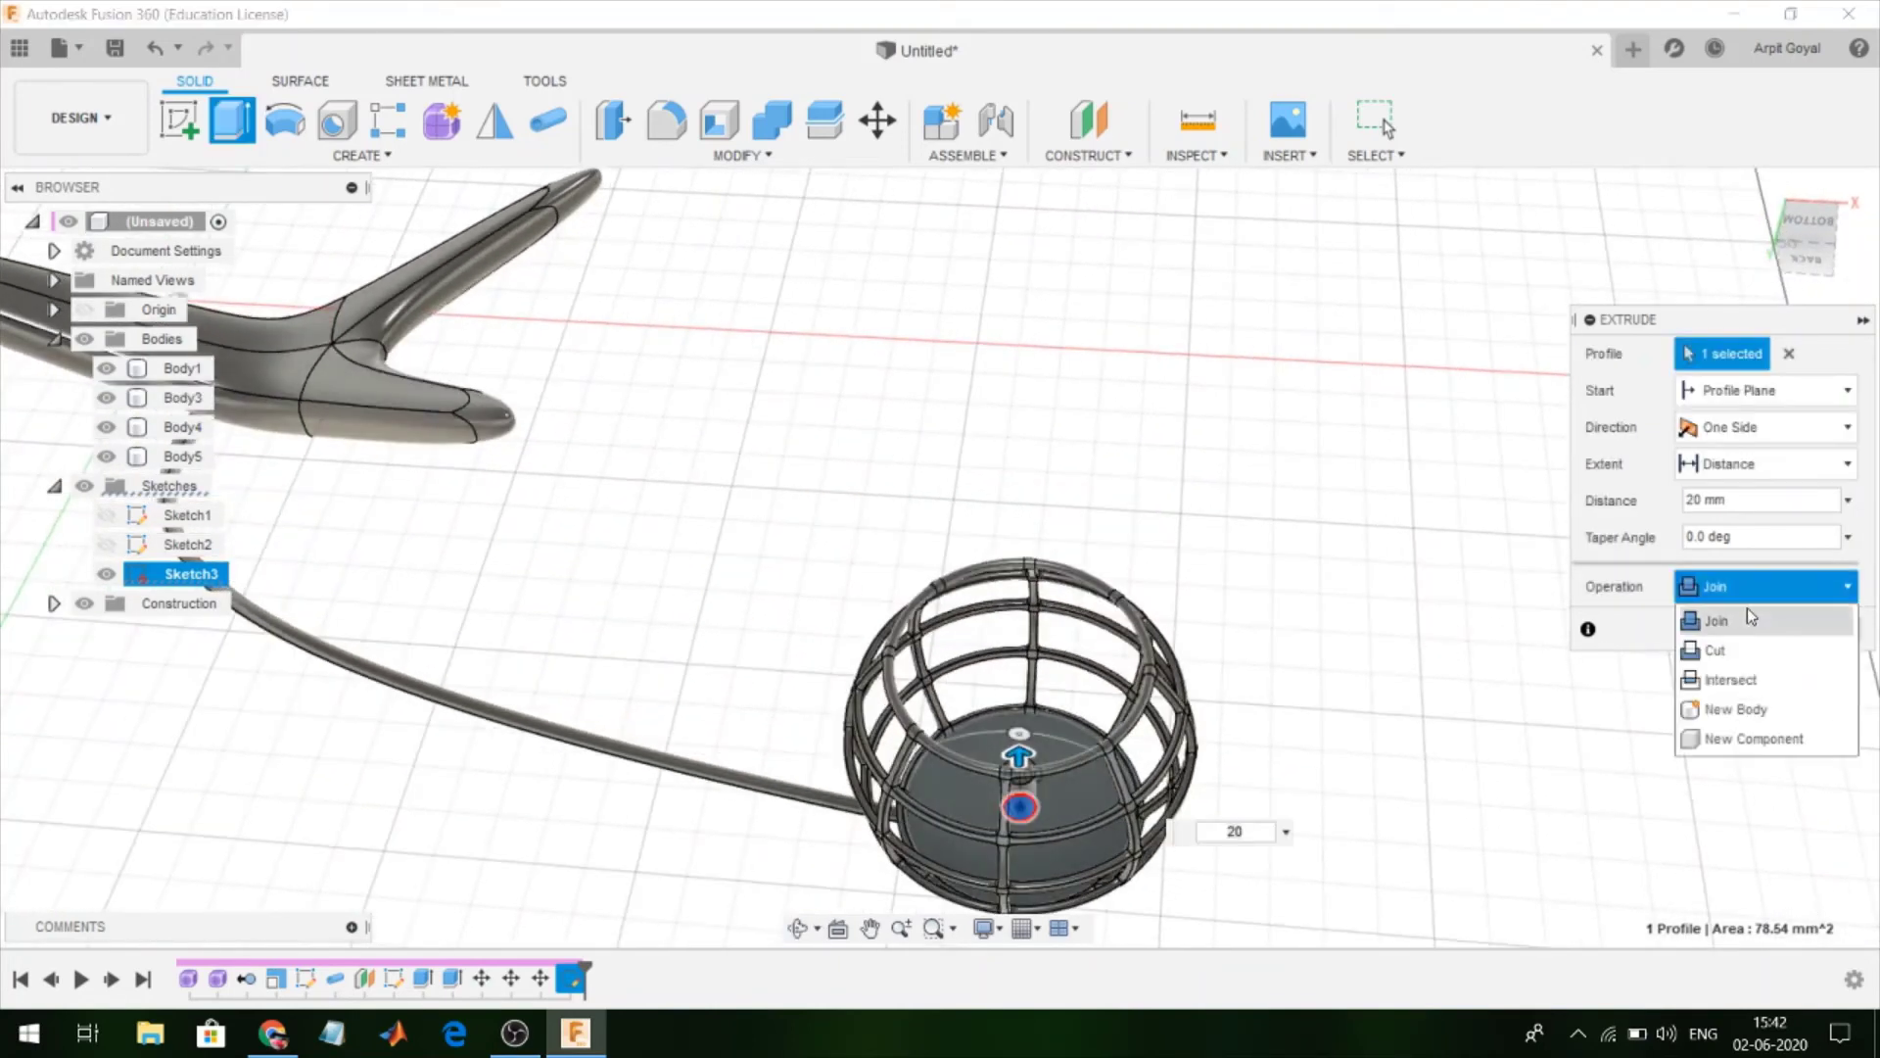
click(1753, 705)
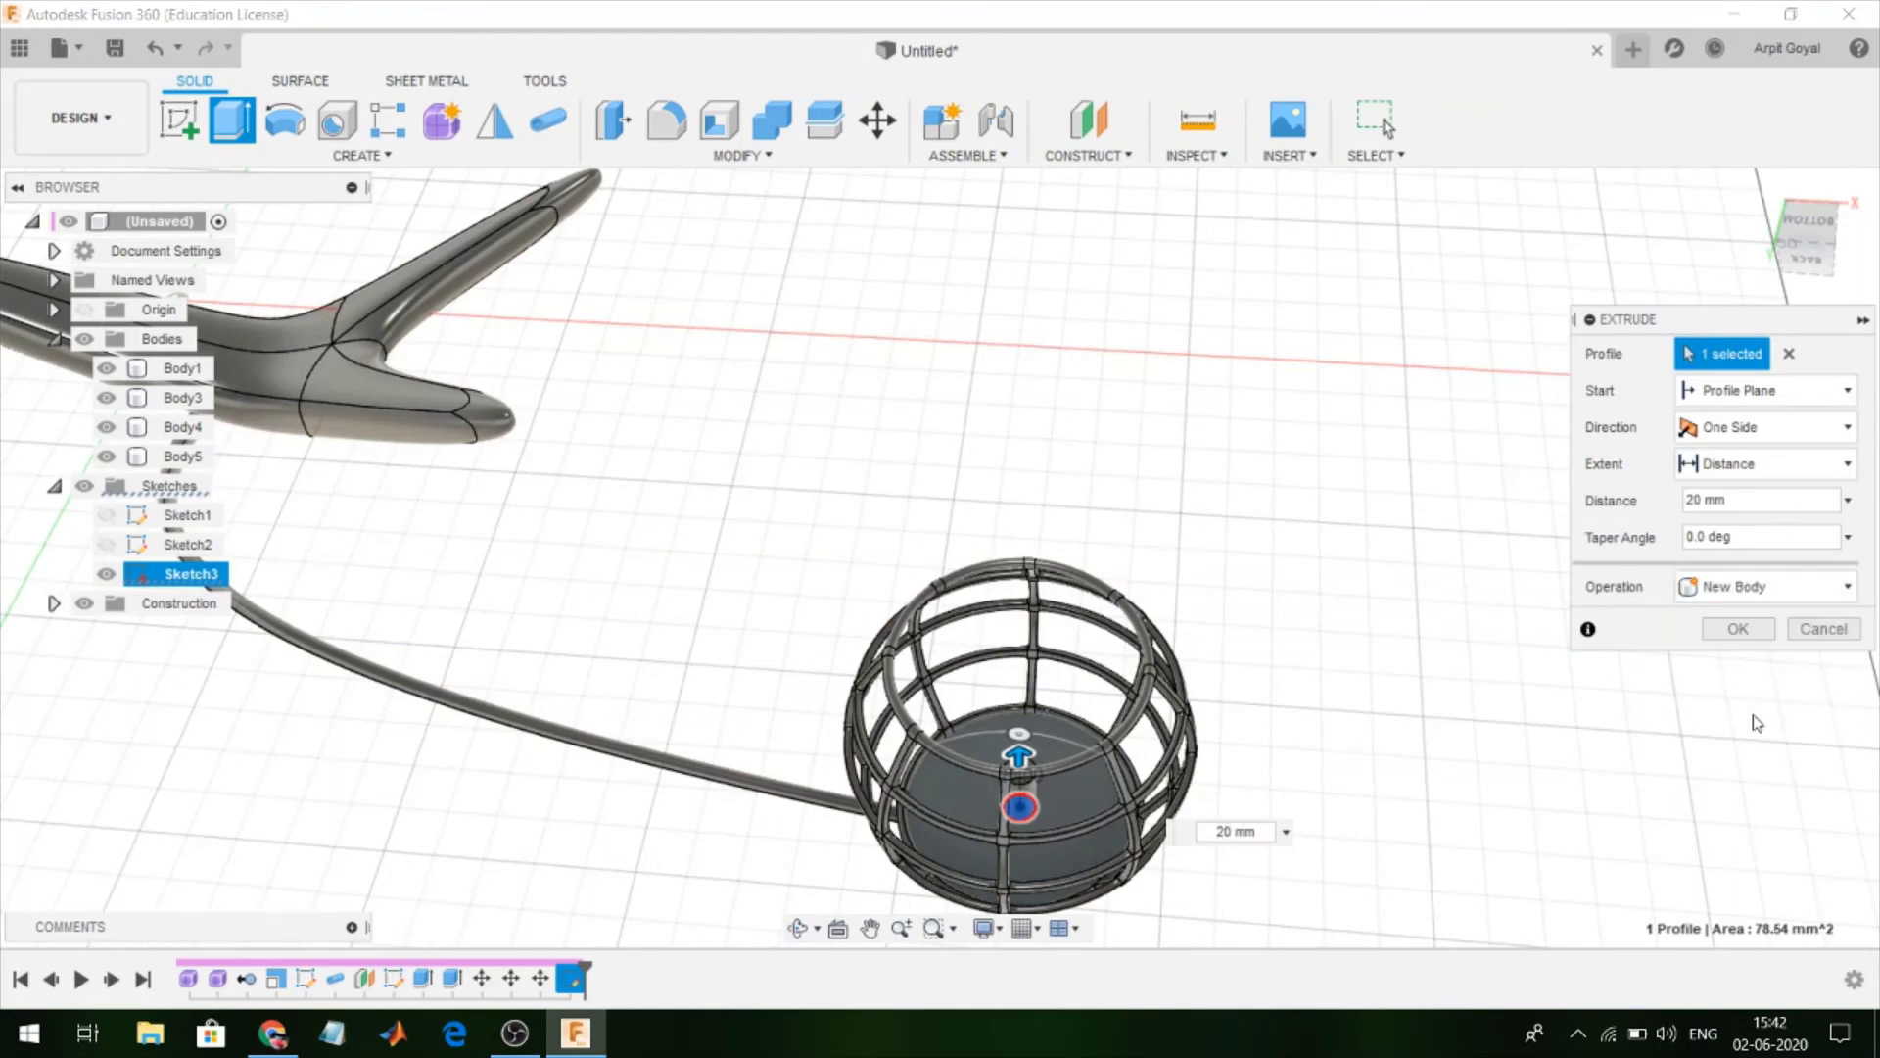
click(1737, 629)
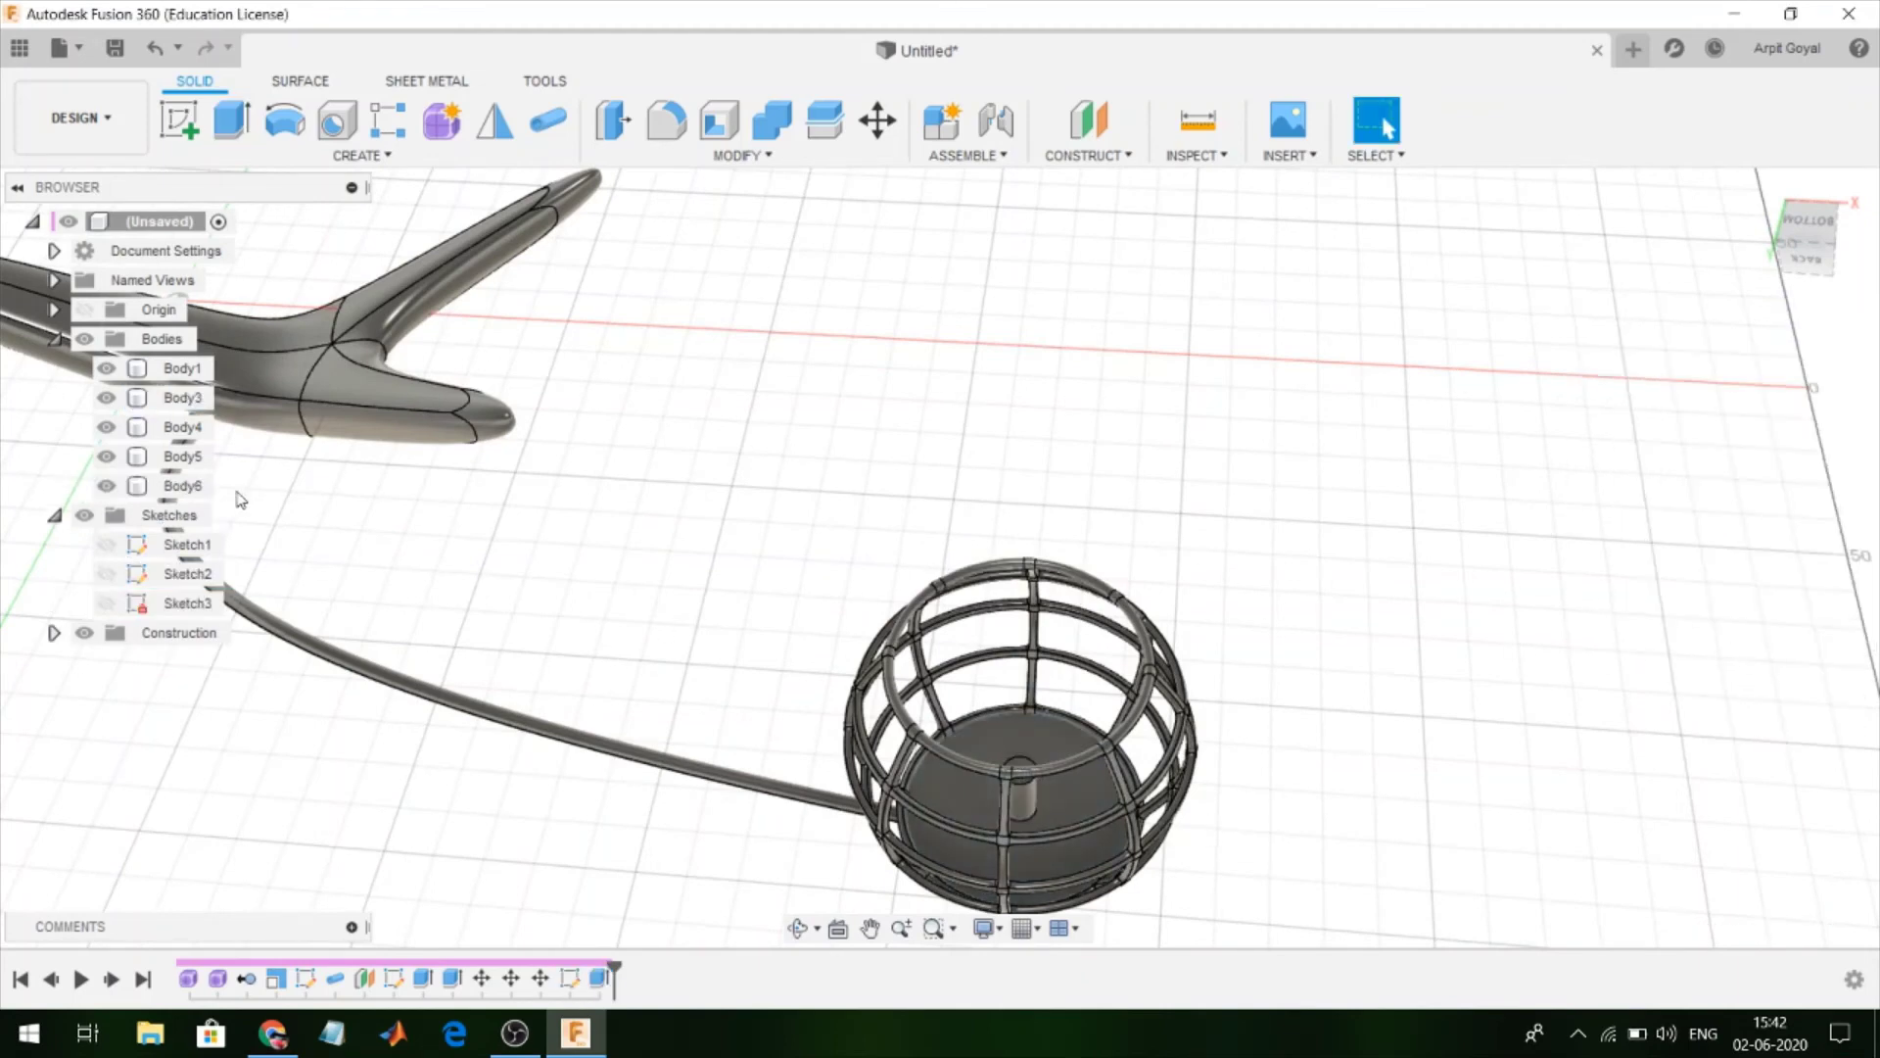
Hide the shade, cage and cable, and forked base bodies to expose the cylinder
click(105, 455)
click(106, 396)
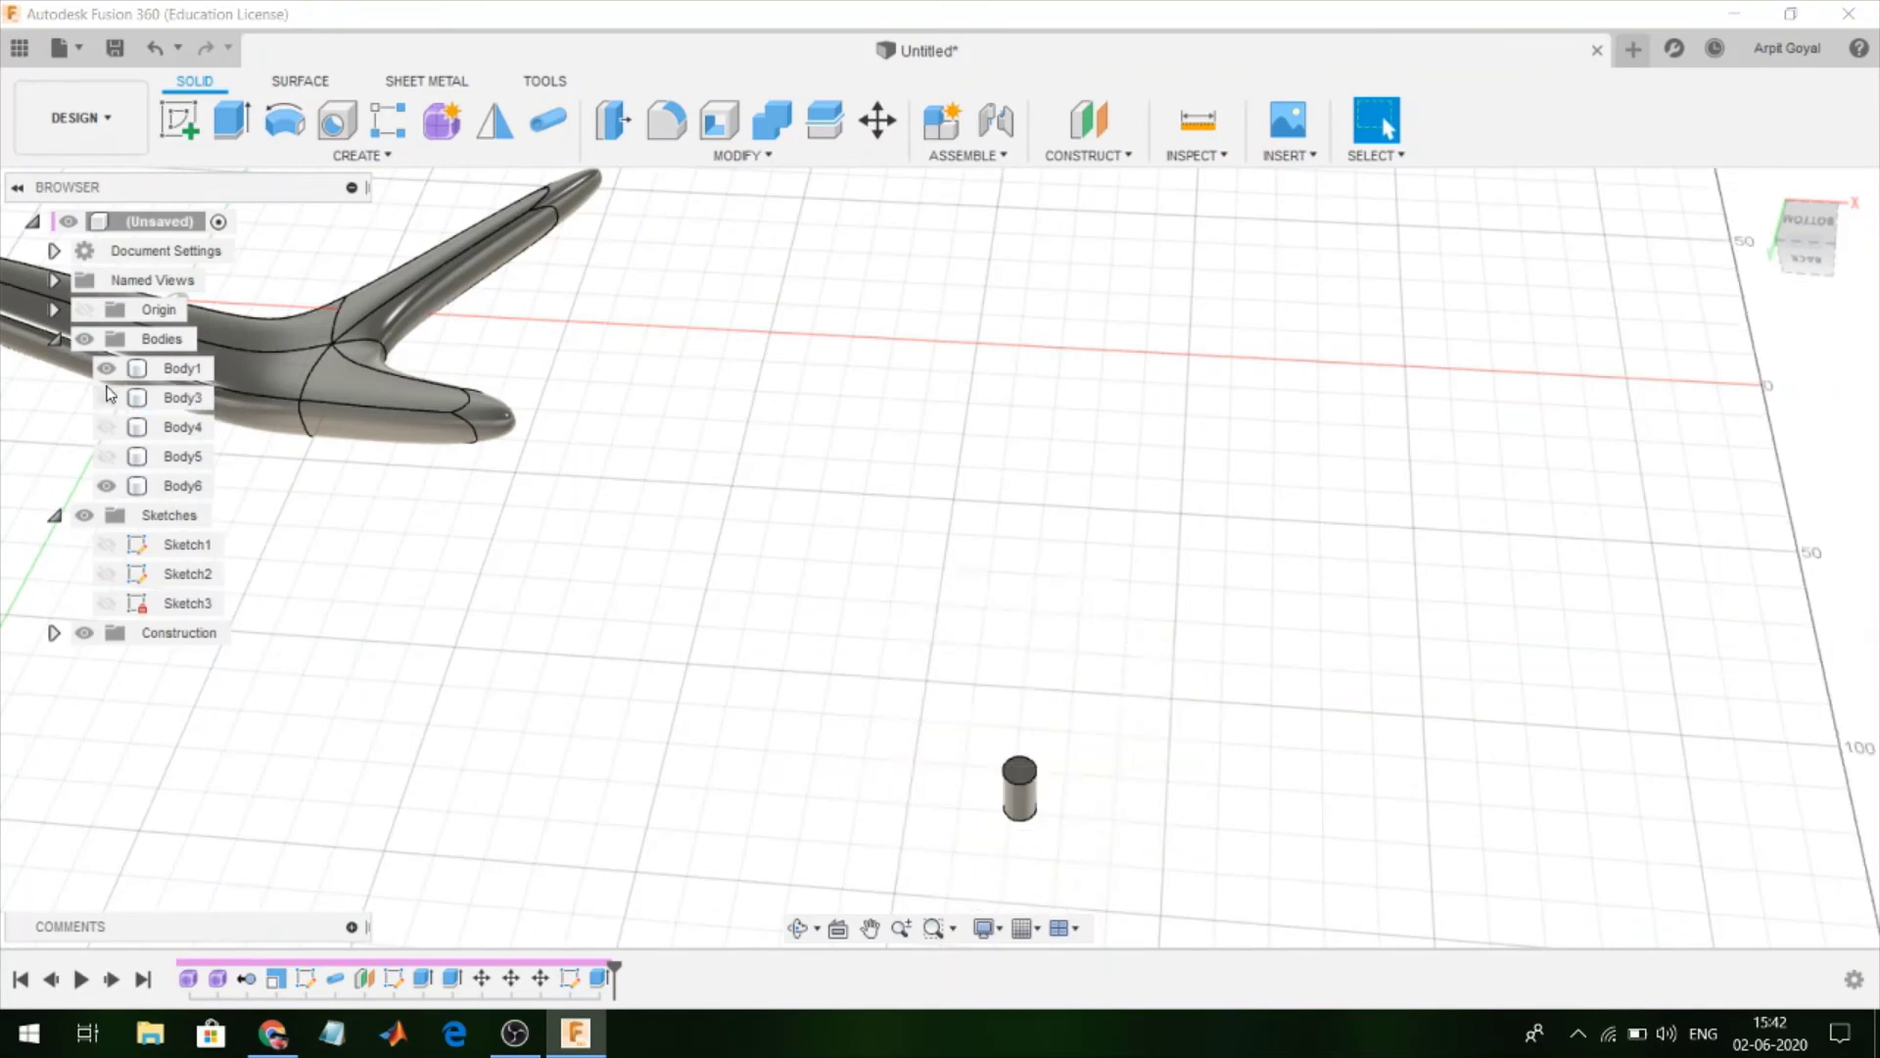
click(106, 375)
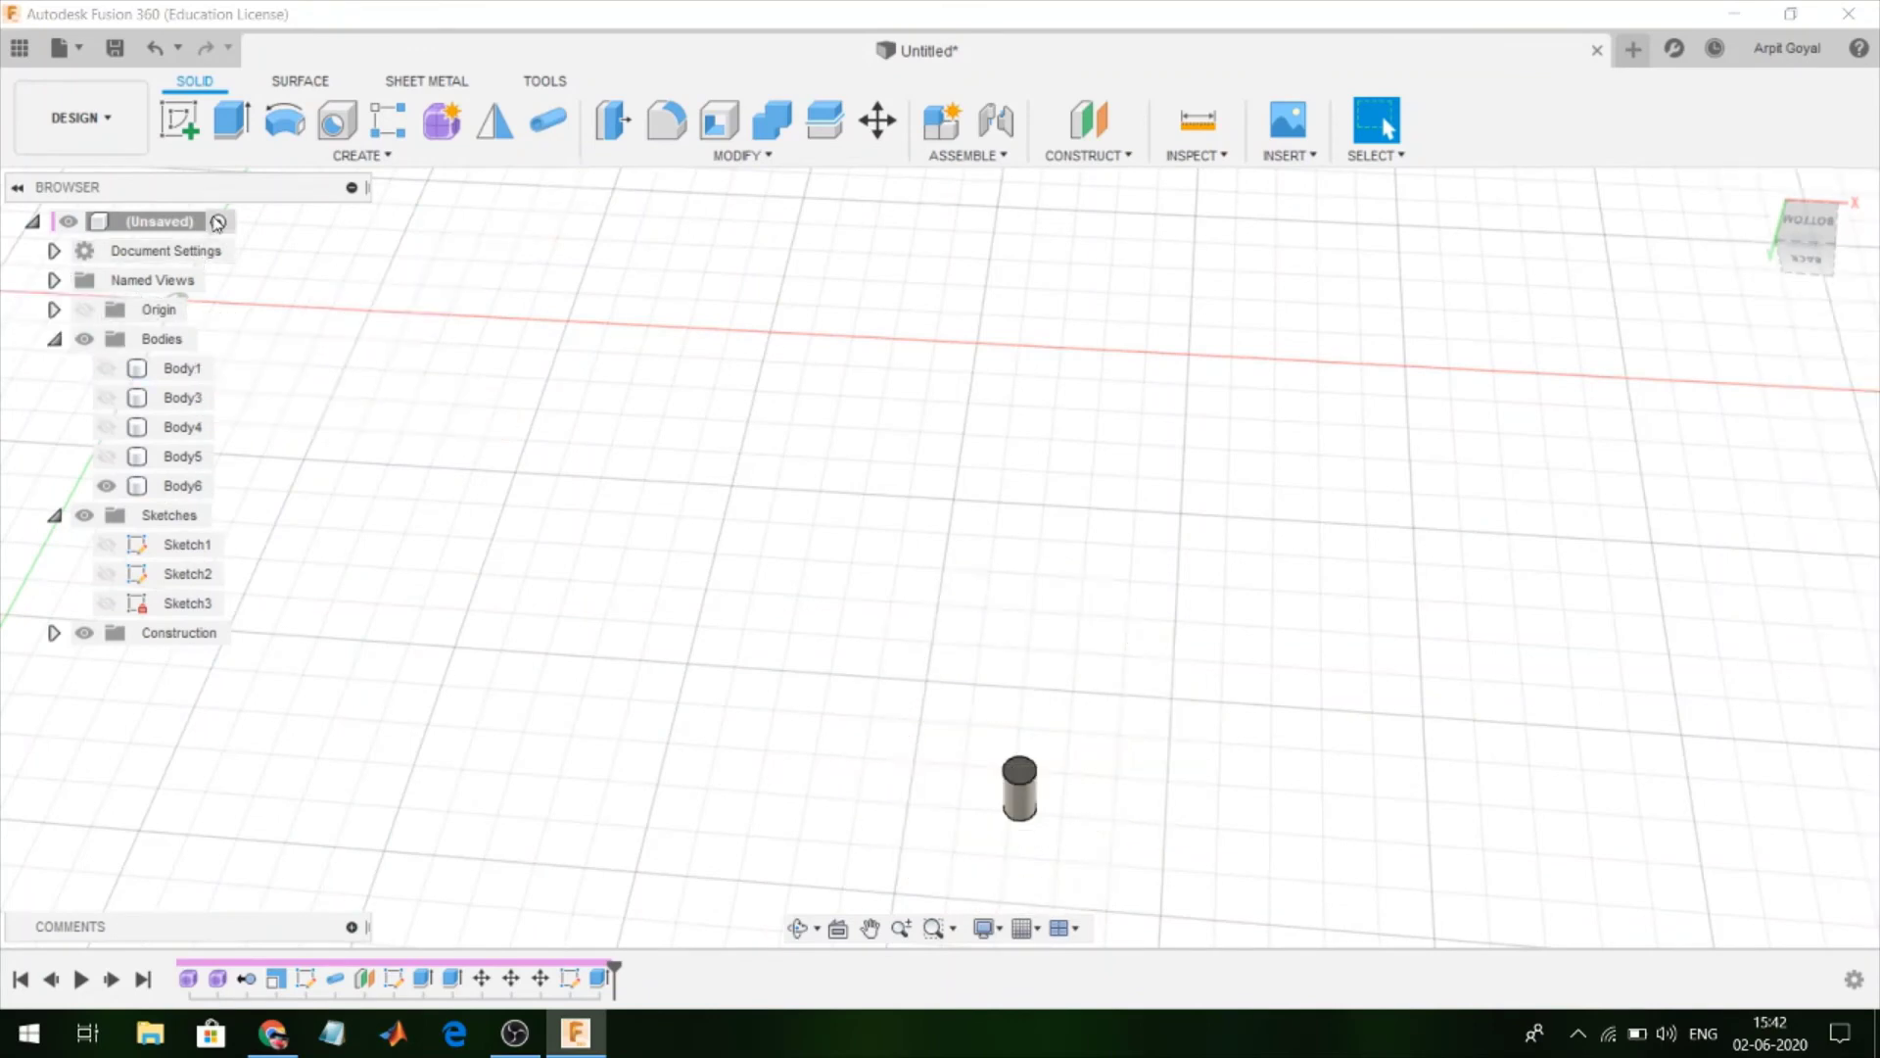
Add a 20 mm sphere on the small cylinder's top face
click(293, 155)
click(278, 582)
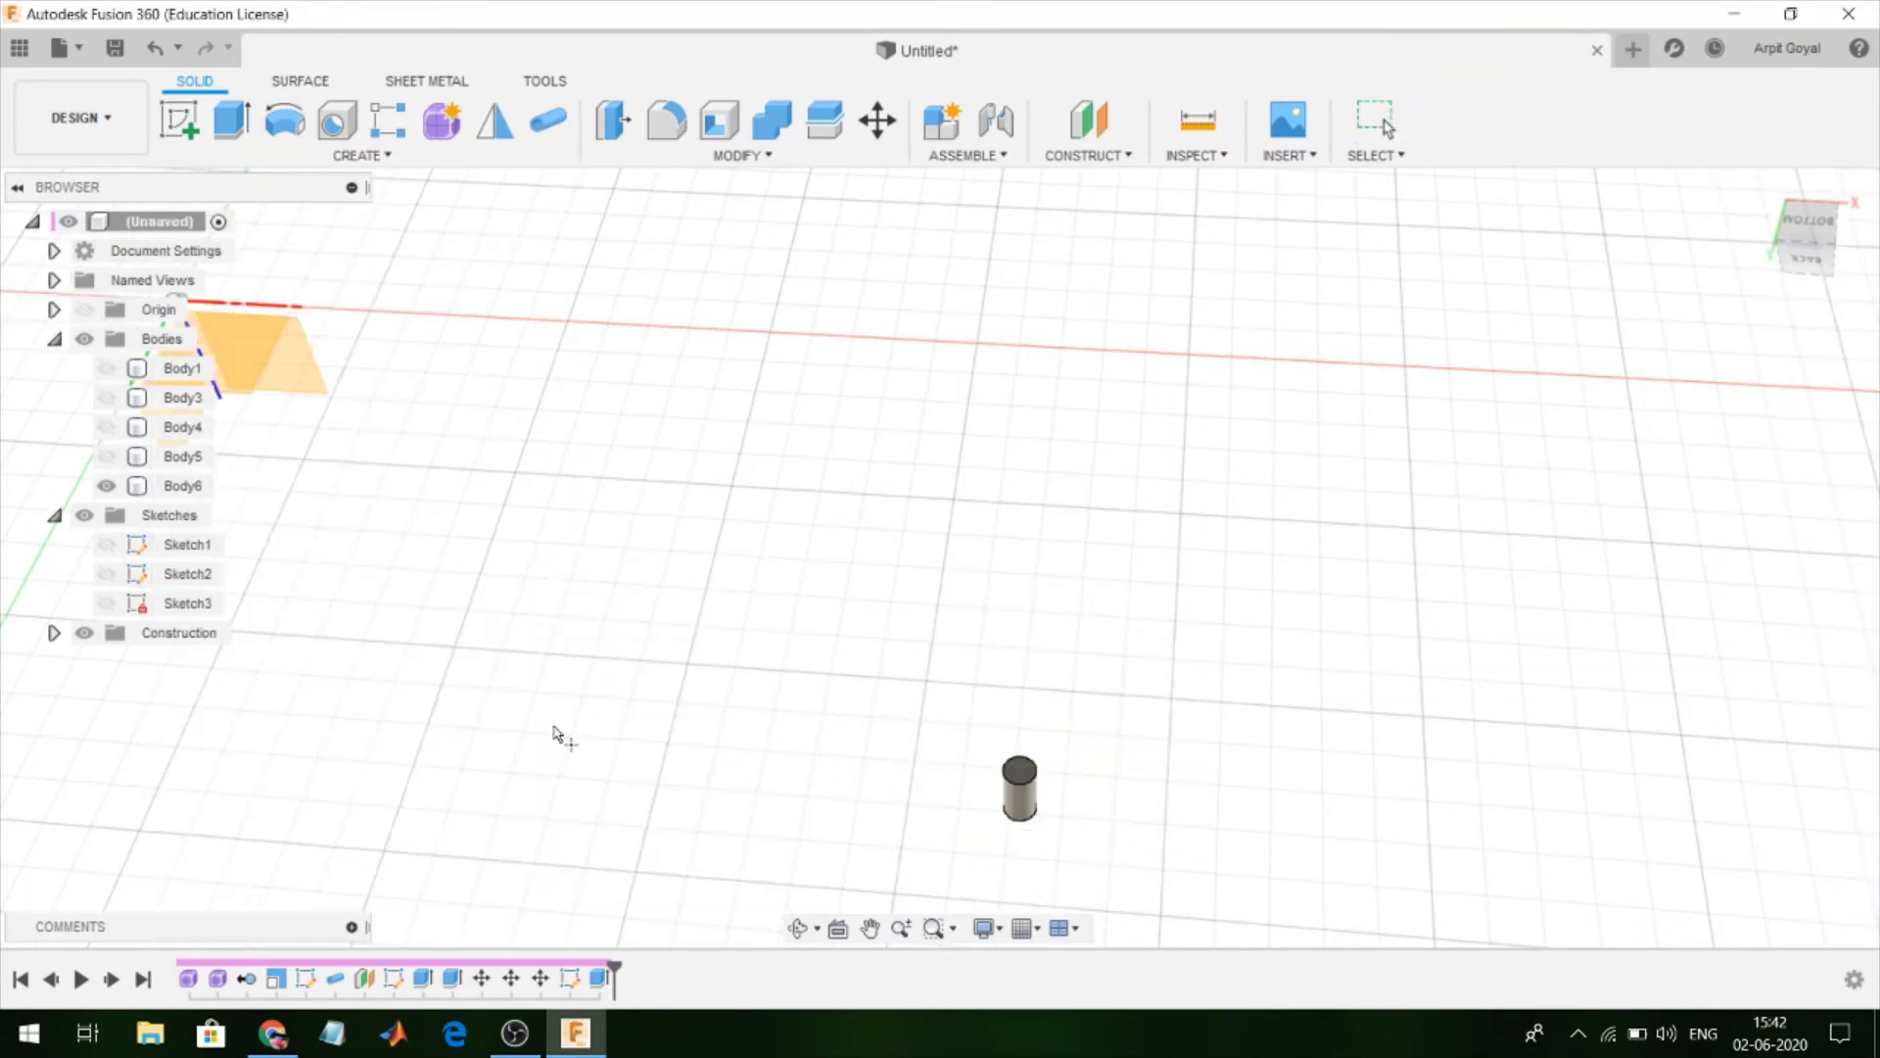
click(1021, 781)
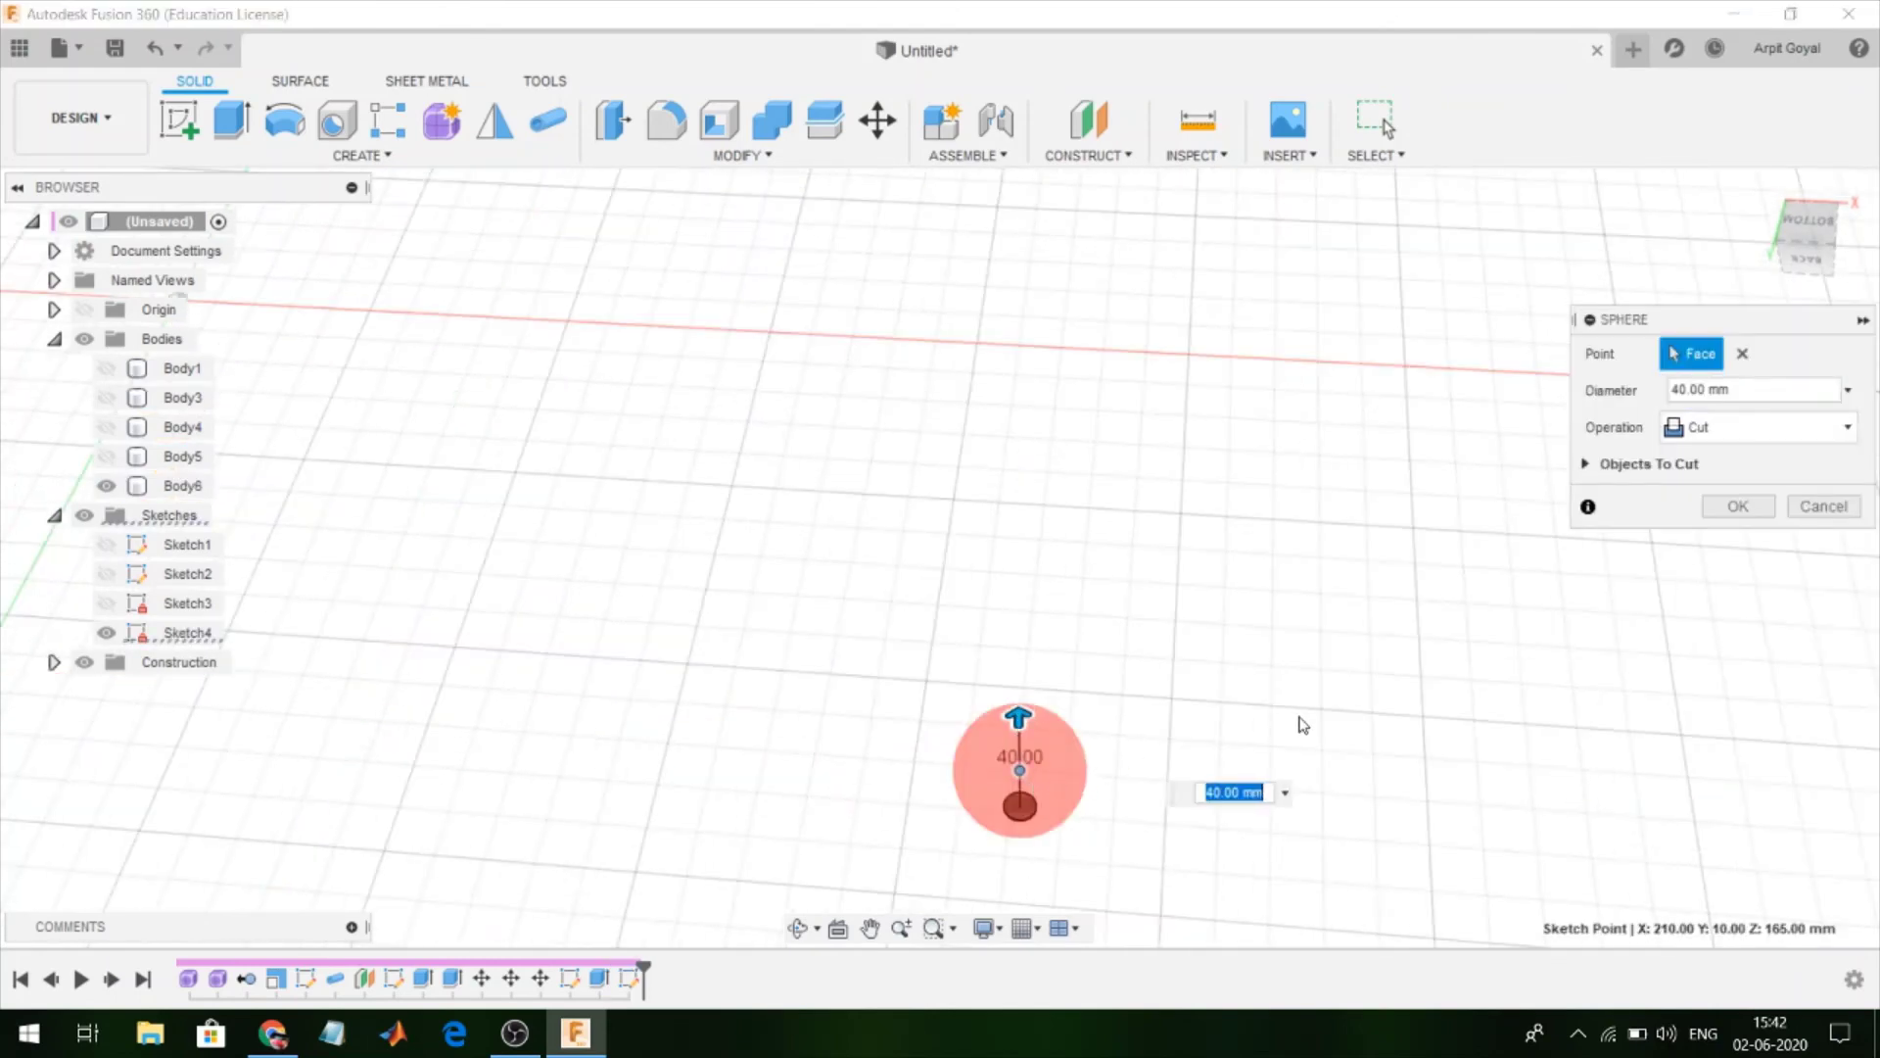
text(20)
key(Return)
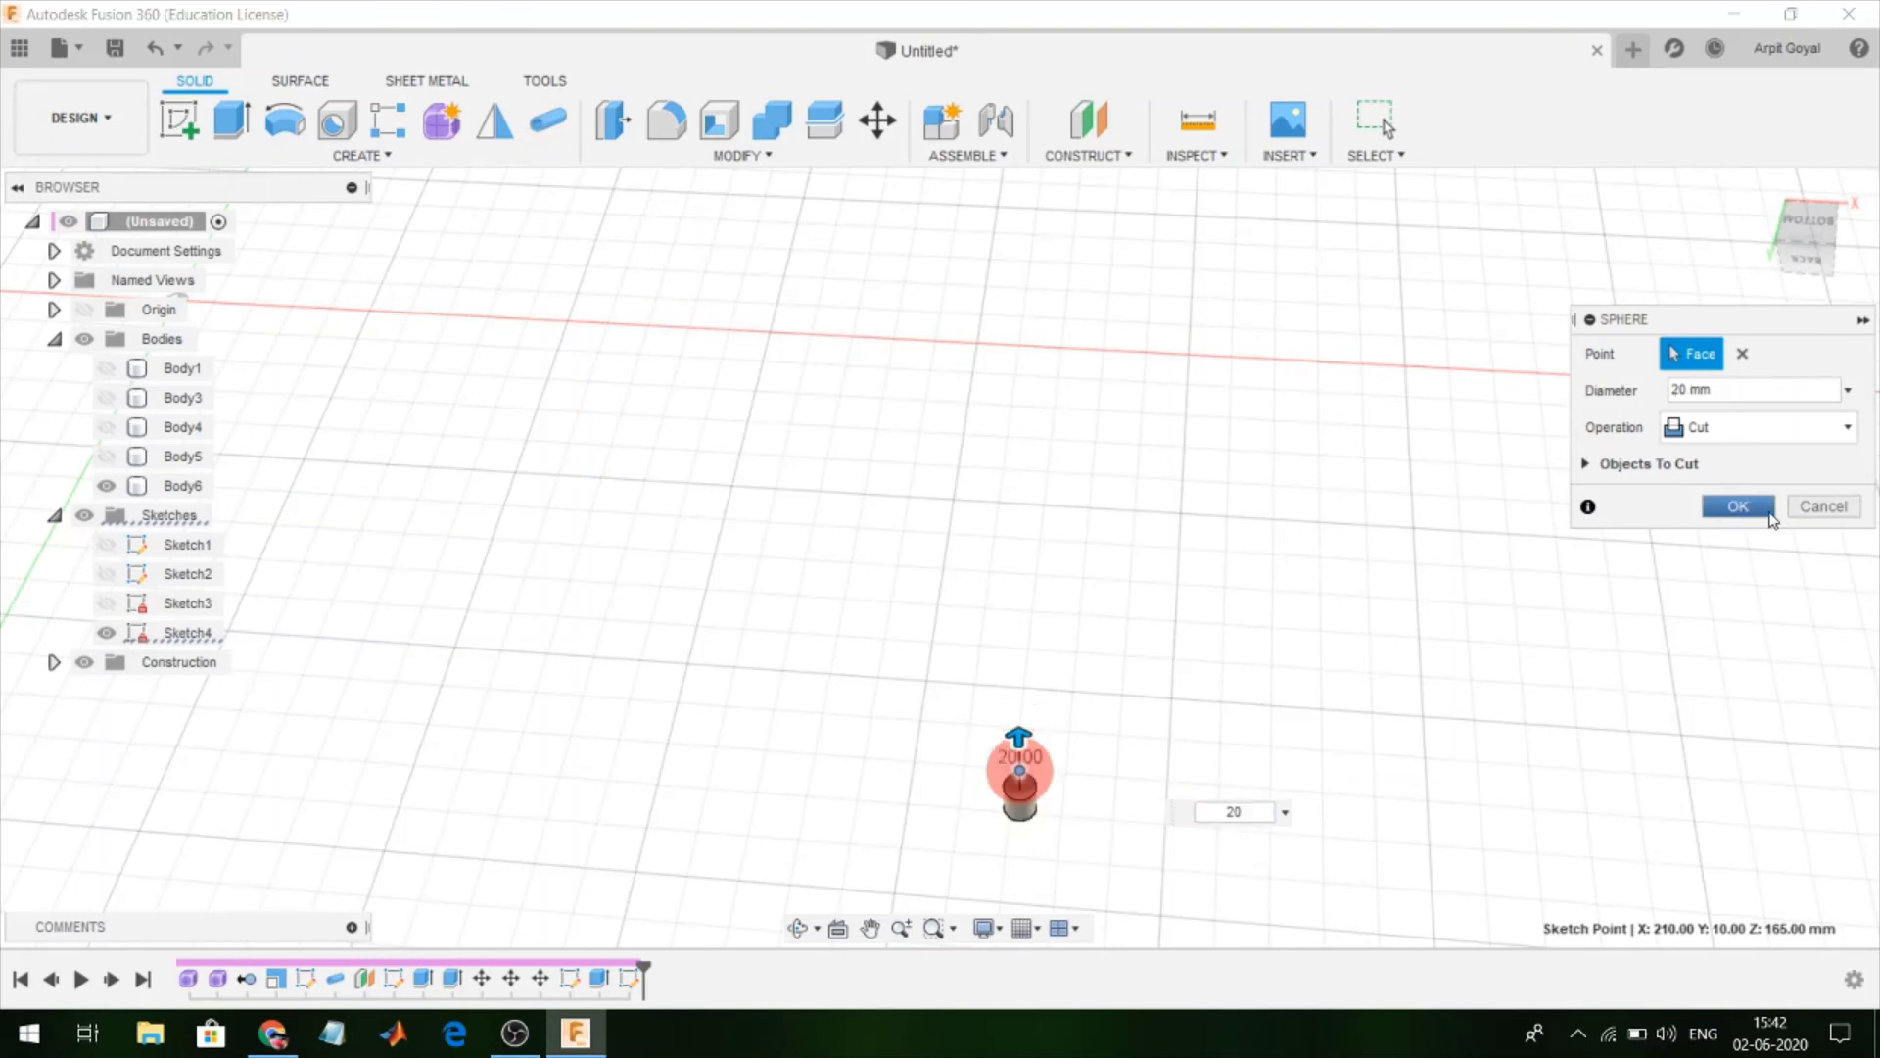
click(1759, 517)
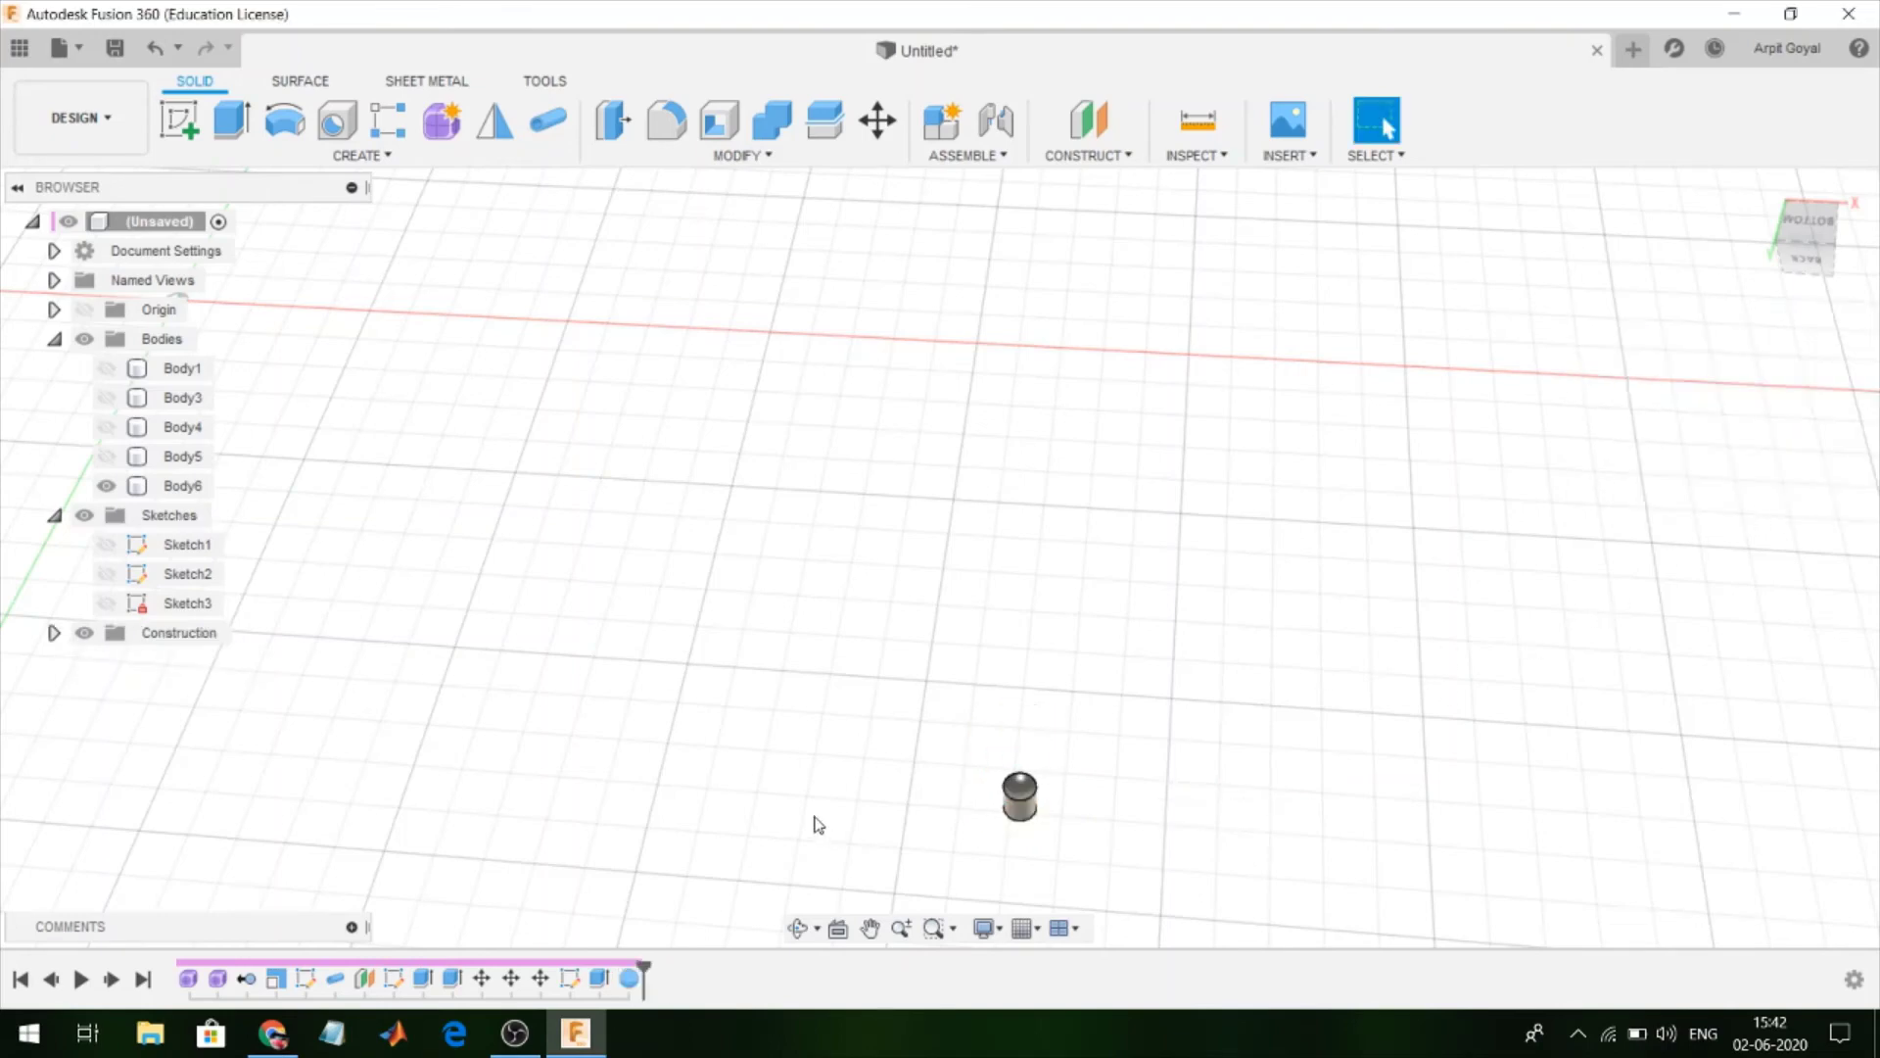
Edit the sphere feature so its operation is Join instead of Cut
right_click(630, 979)
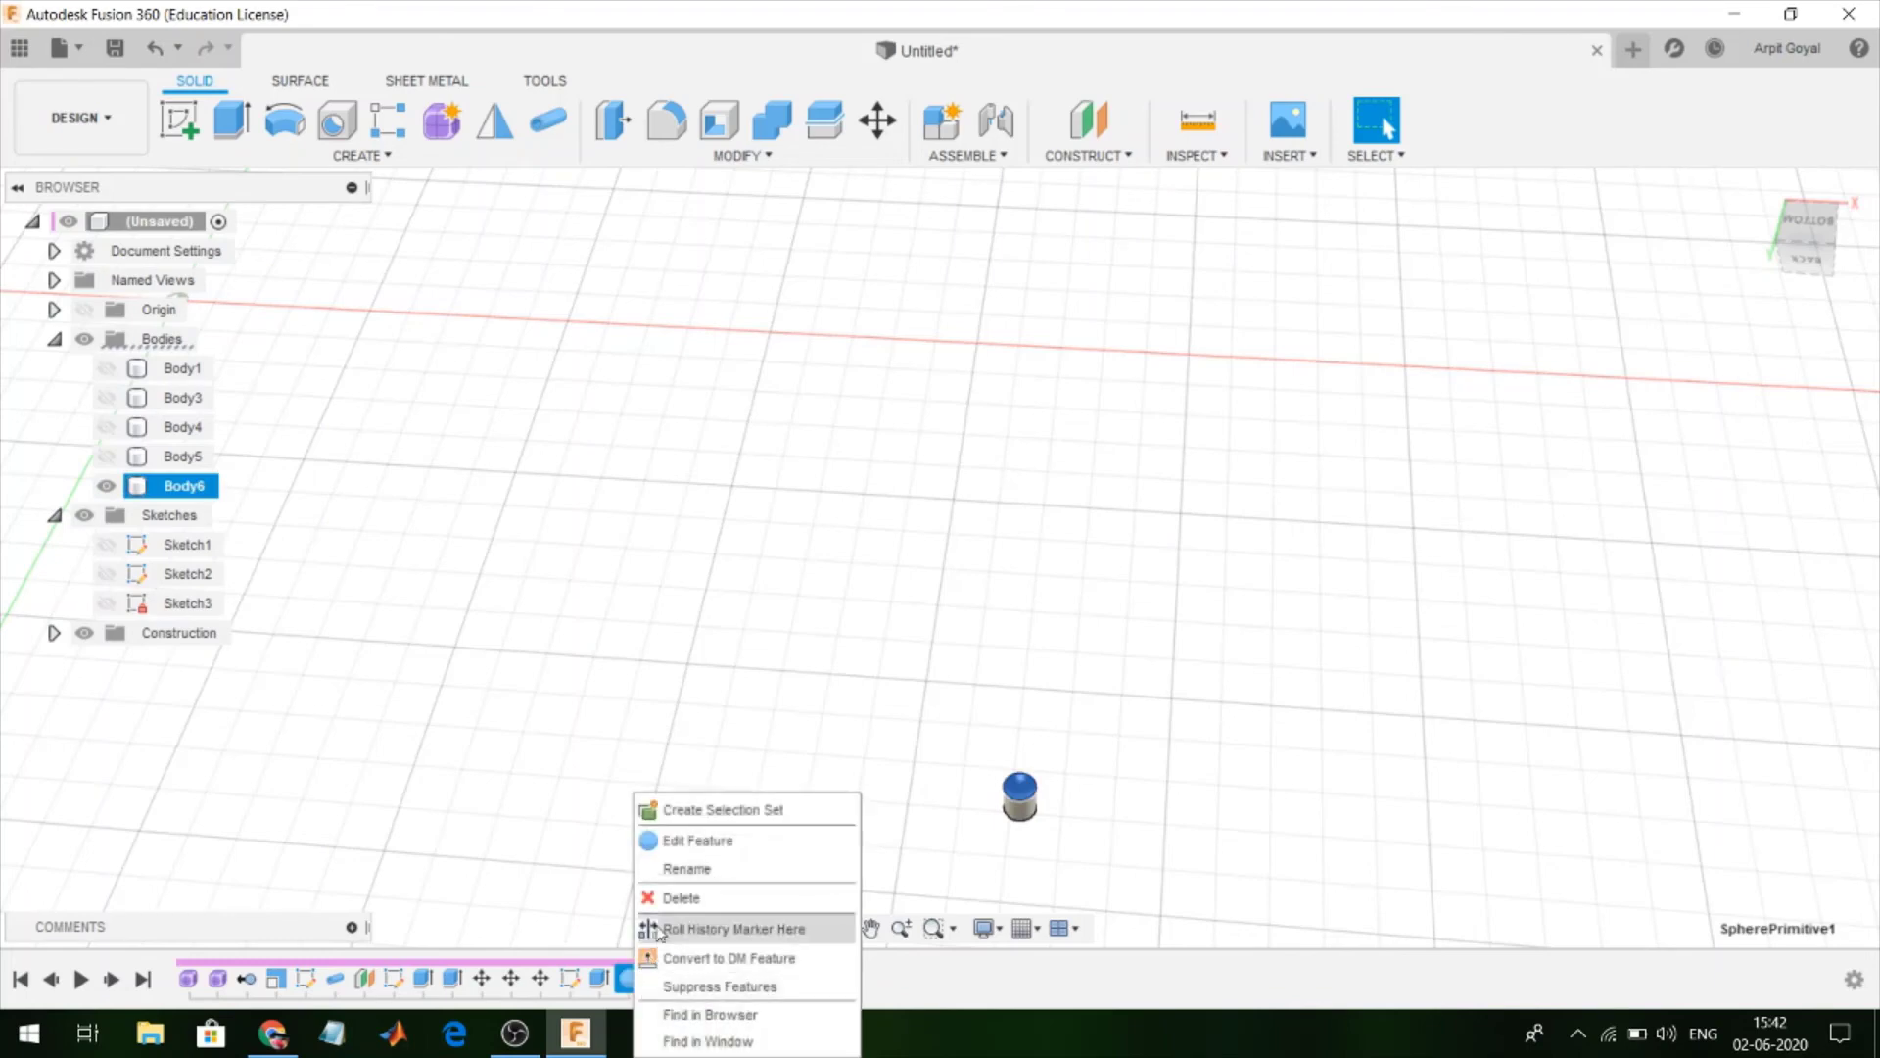
click(685, 835)
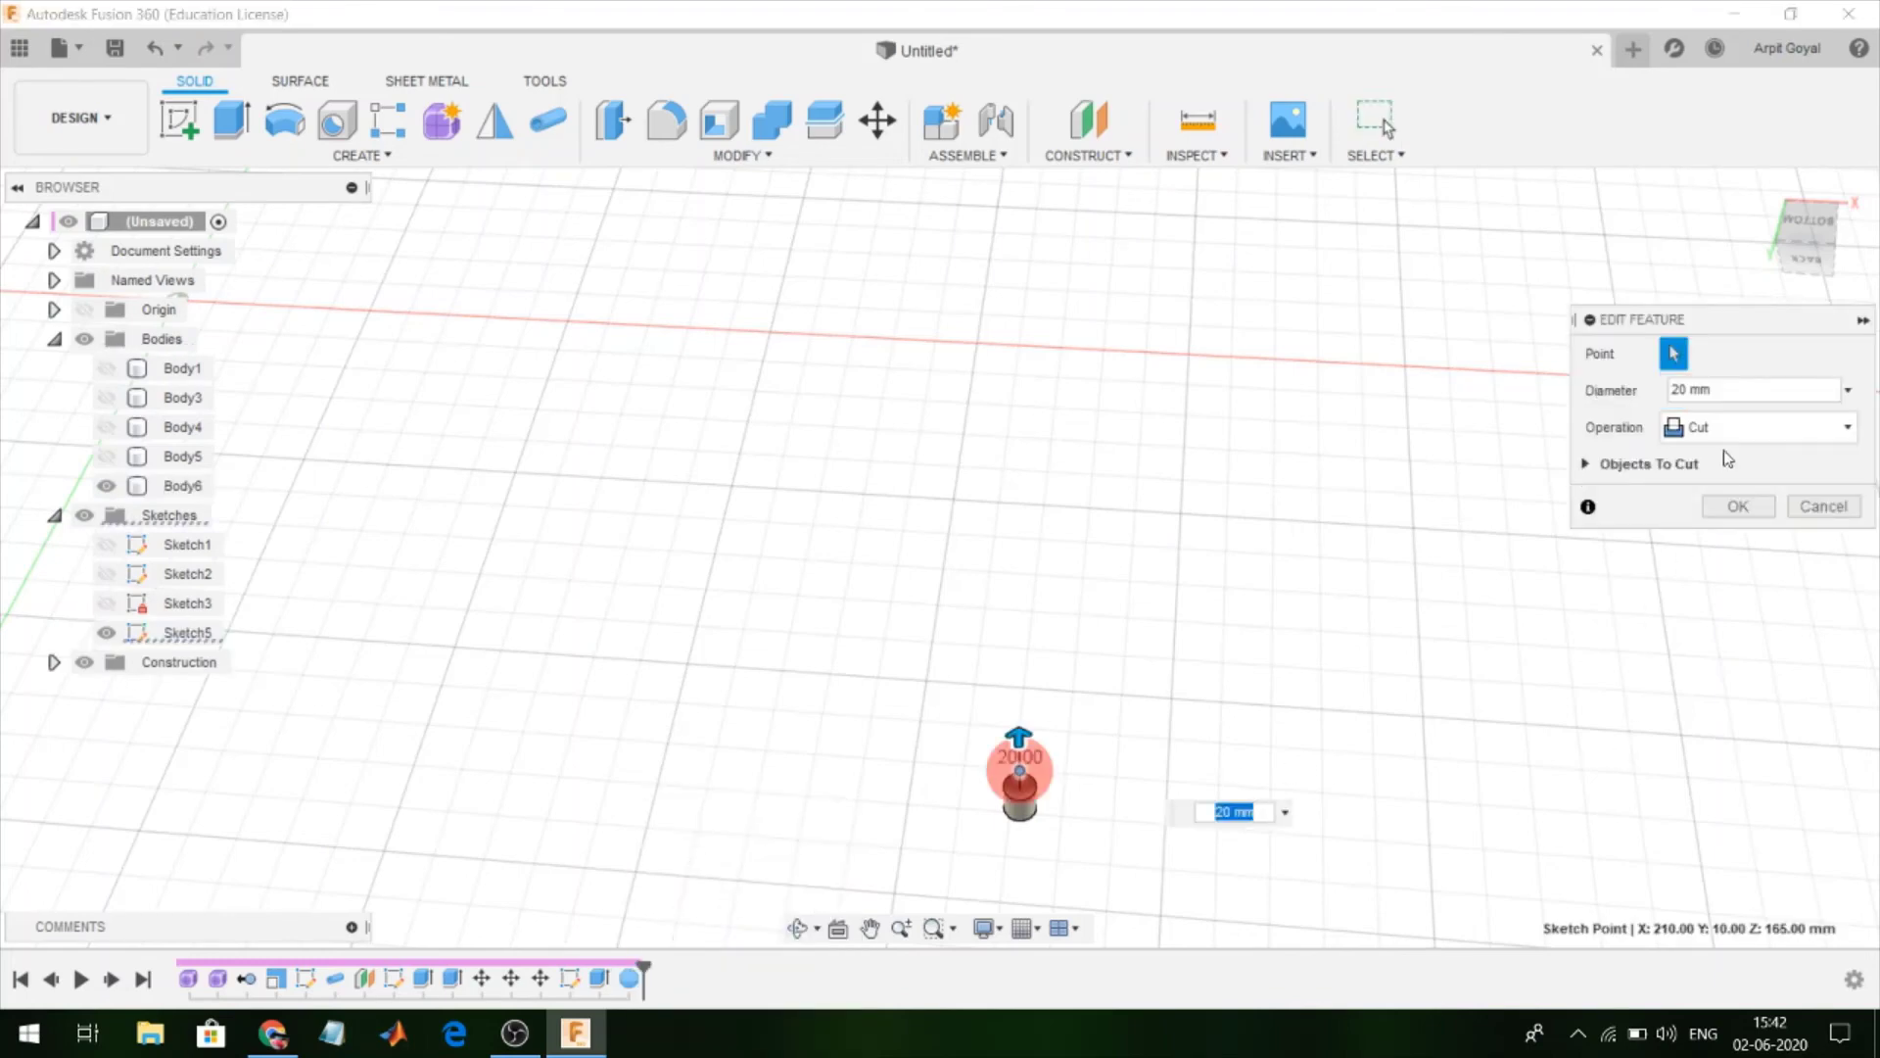
click(1729, 427)
click(1742, 460)
click(1742, 503)
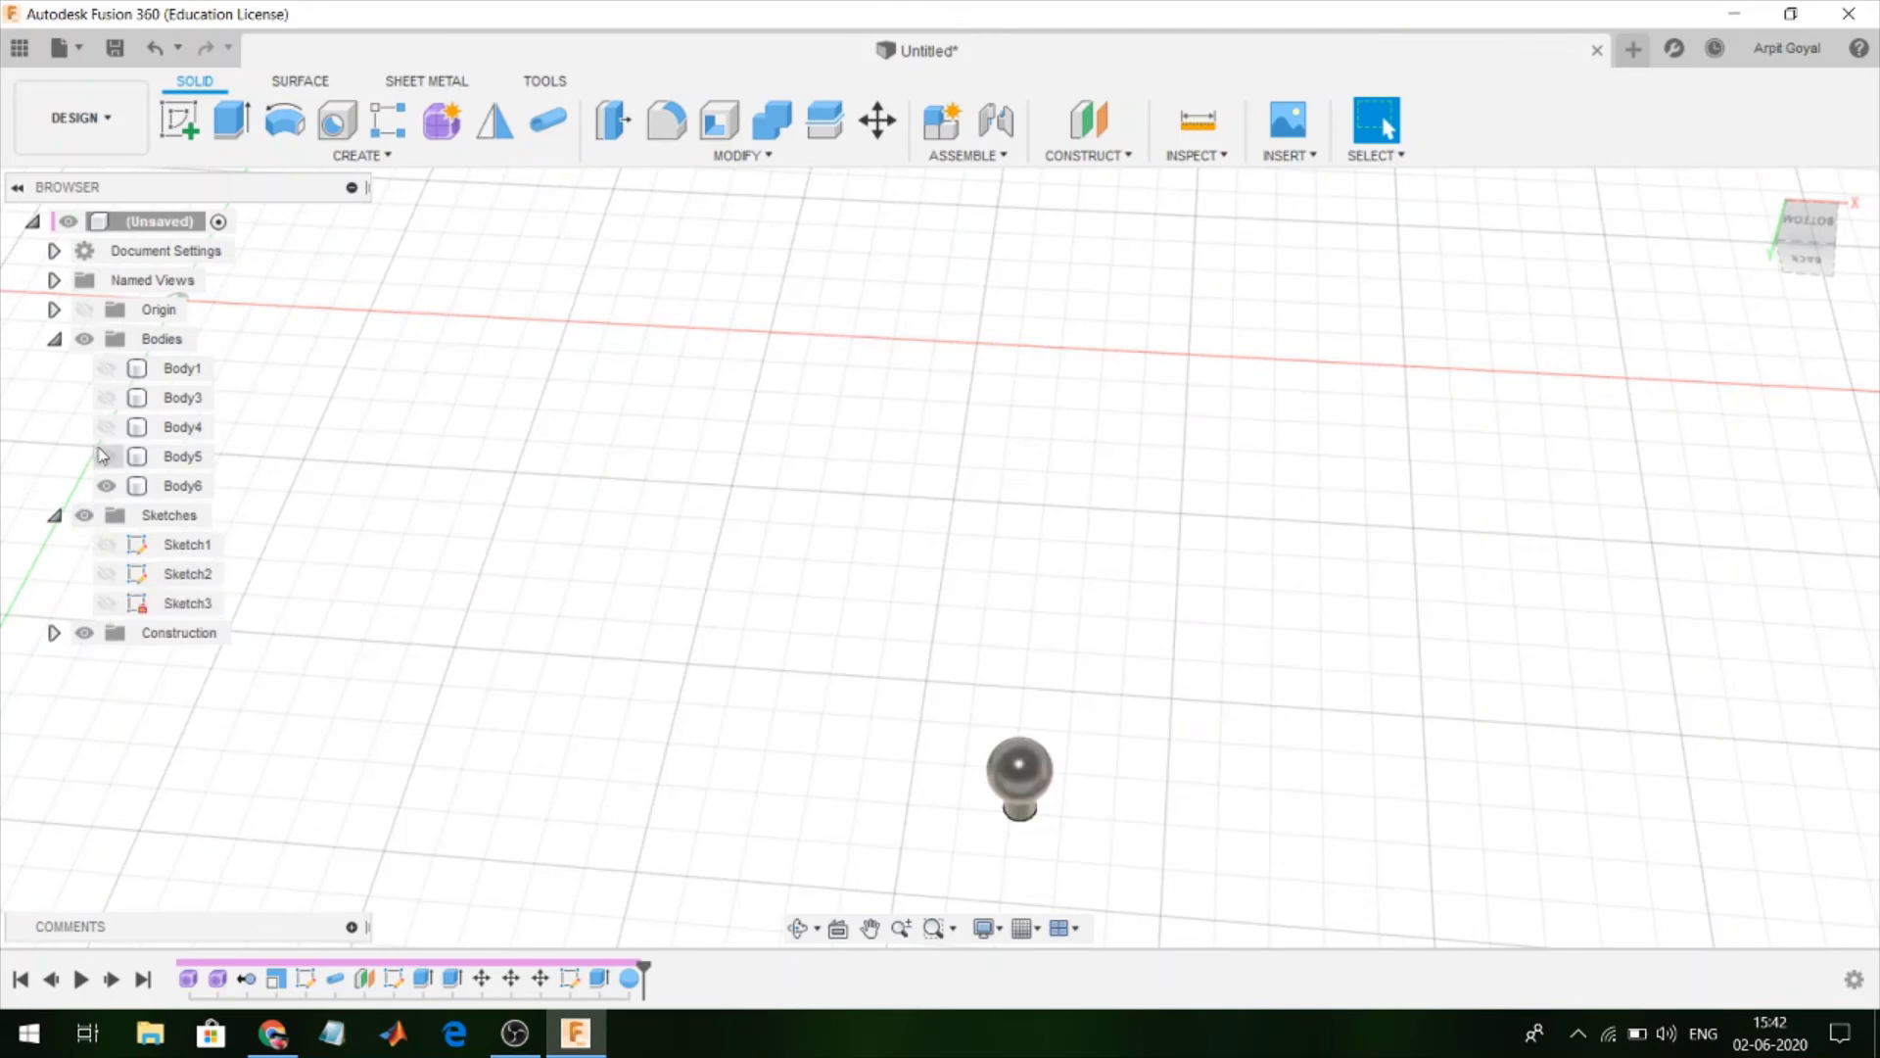
Make Body5, Body4, Body3 and Body1 visible again
click(106, 455)
click(106, 397)
click(106, 367)
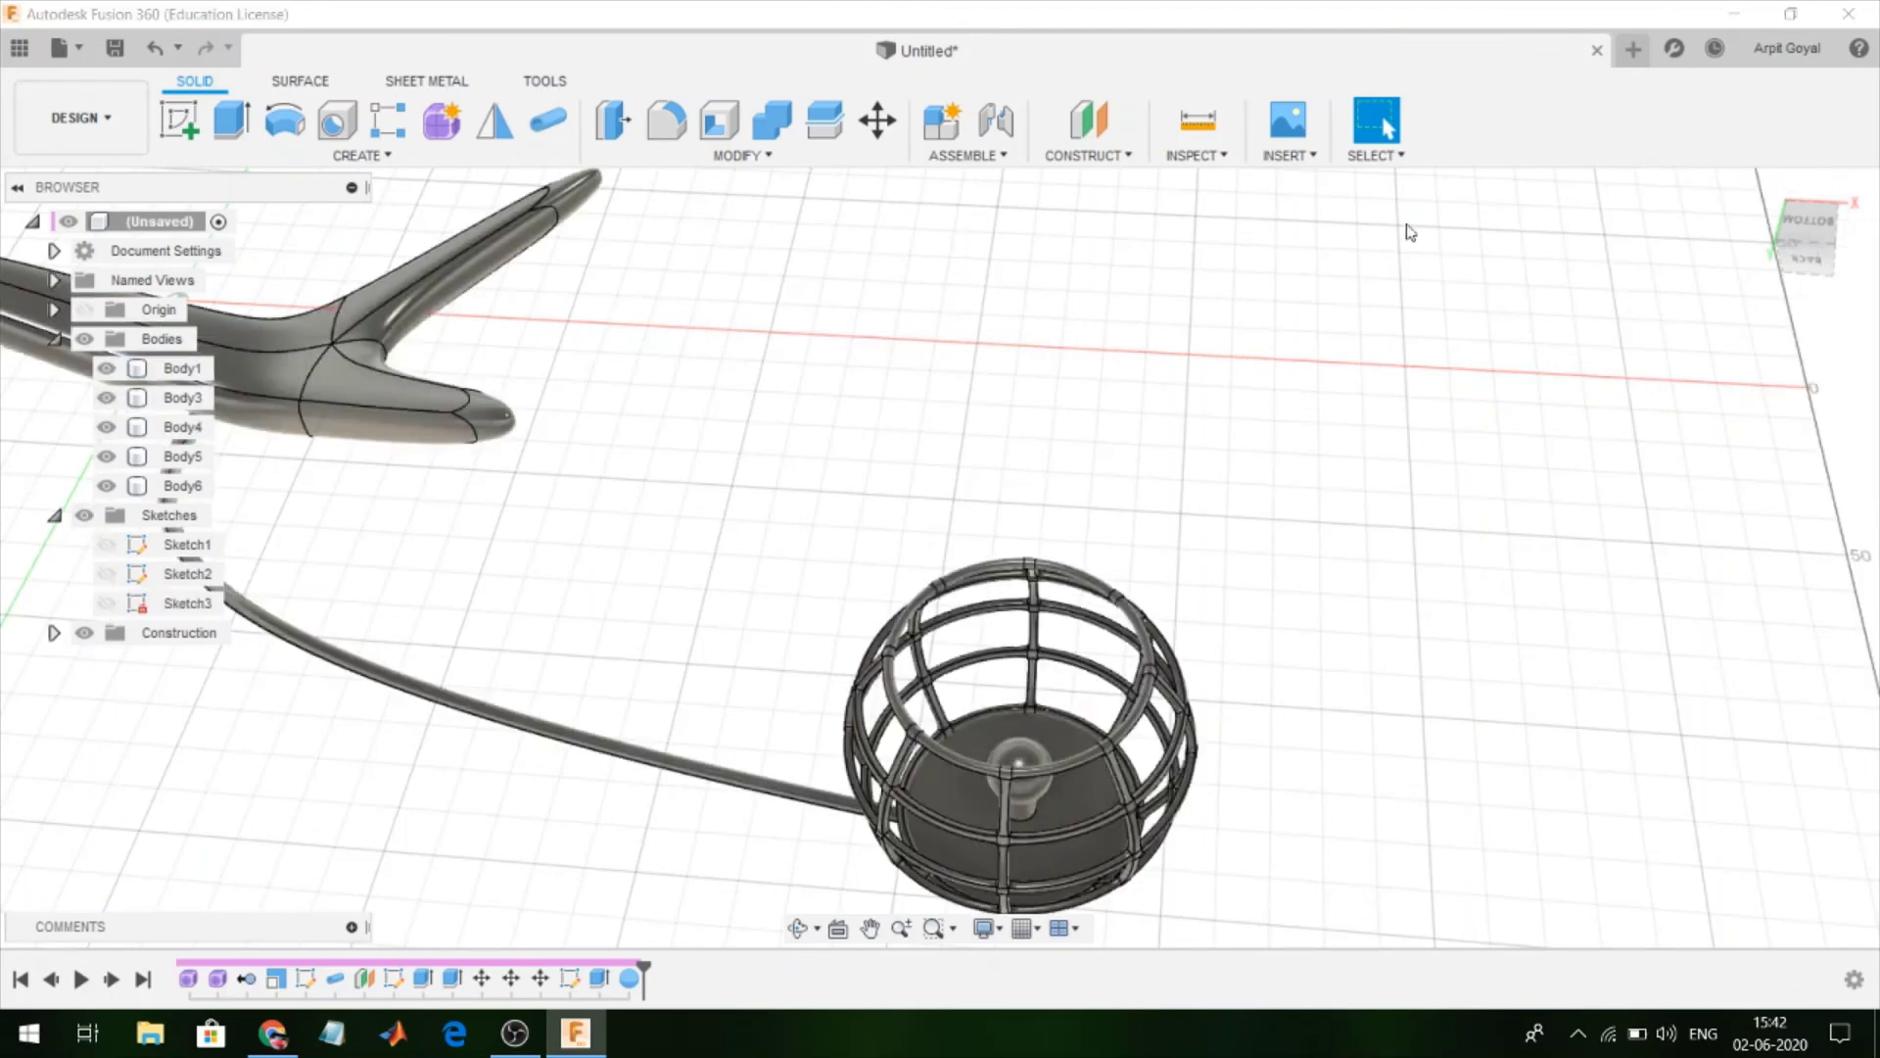
Return to the home view, orbit to the lamp's front, and enter the Render workspace
mouse_move(1807, 235)
click(1760, 188)
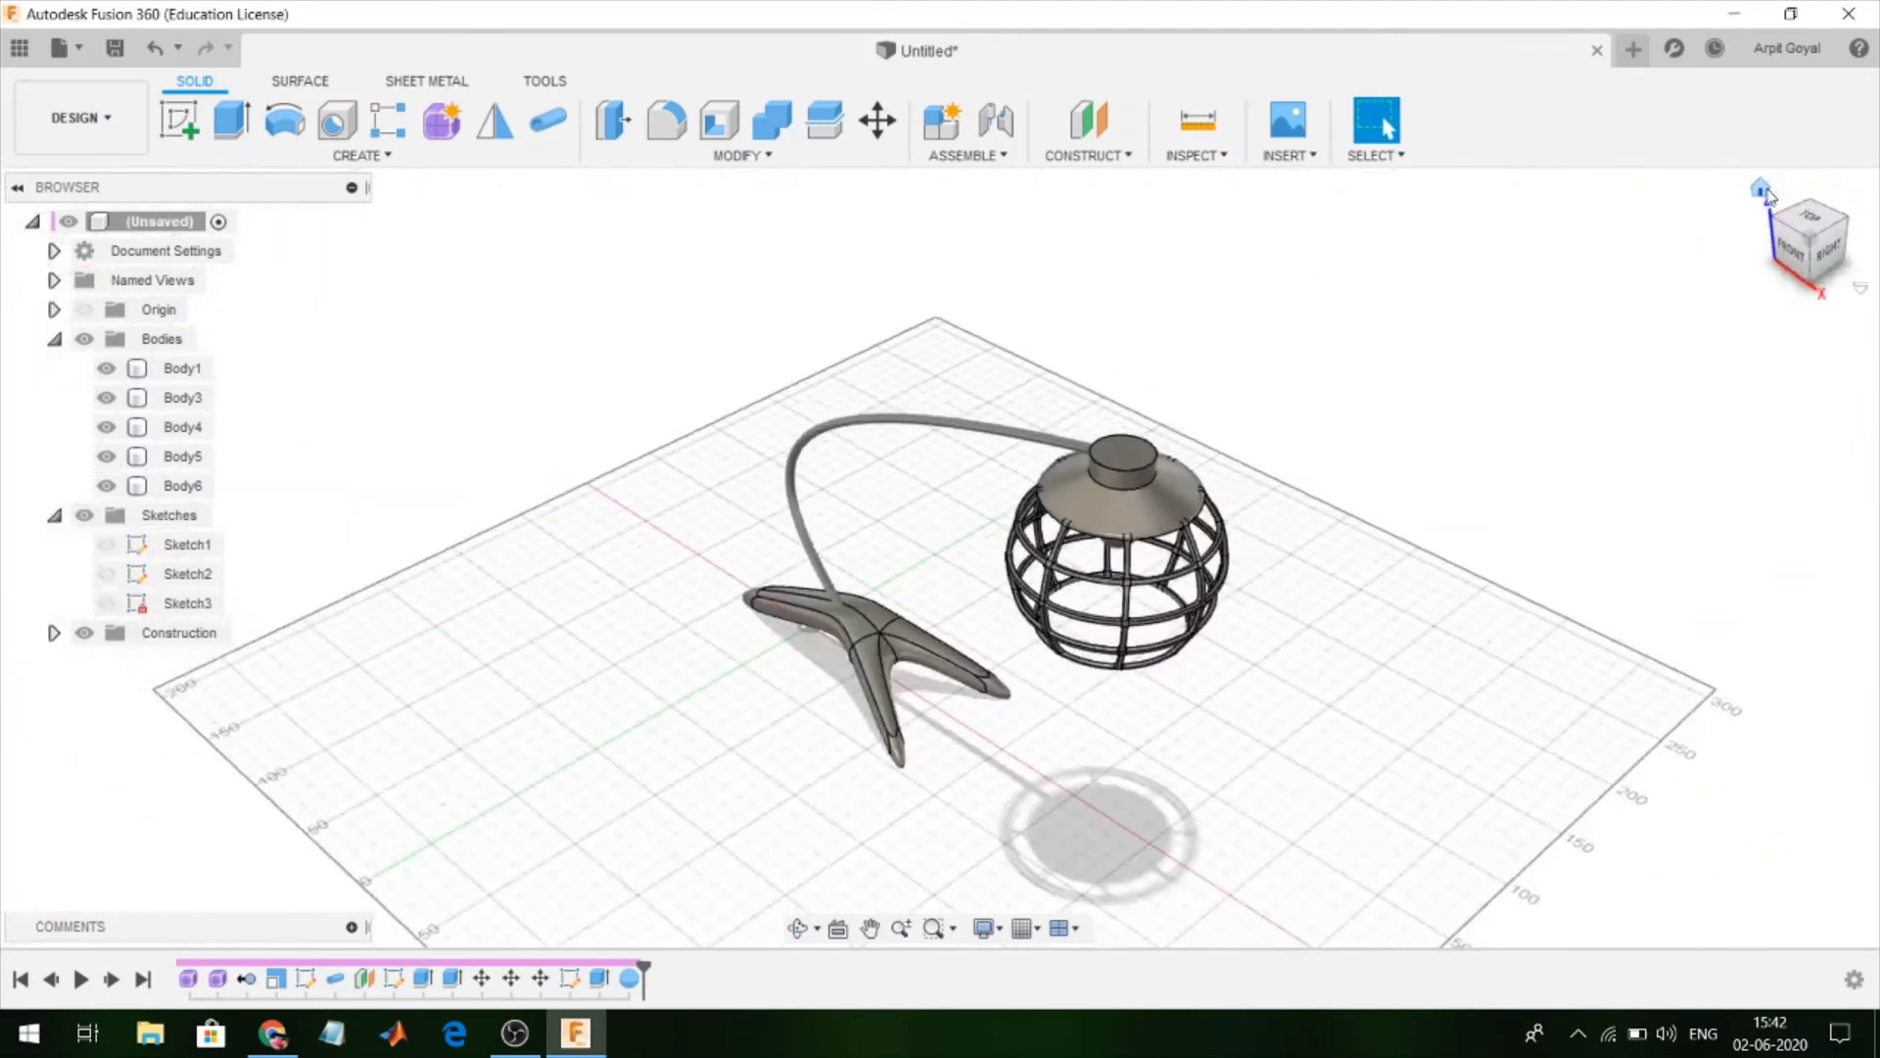
mouse_move(1552, 583)
shift+middle_down()
mouse_move(1584, 507)
mouse_move(1481, 508)
shift+middle_up()
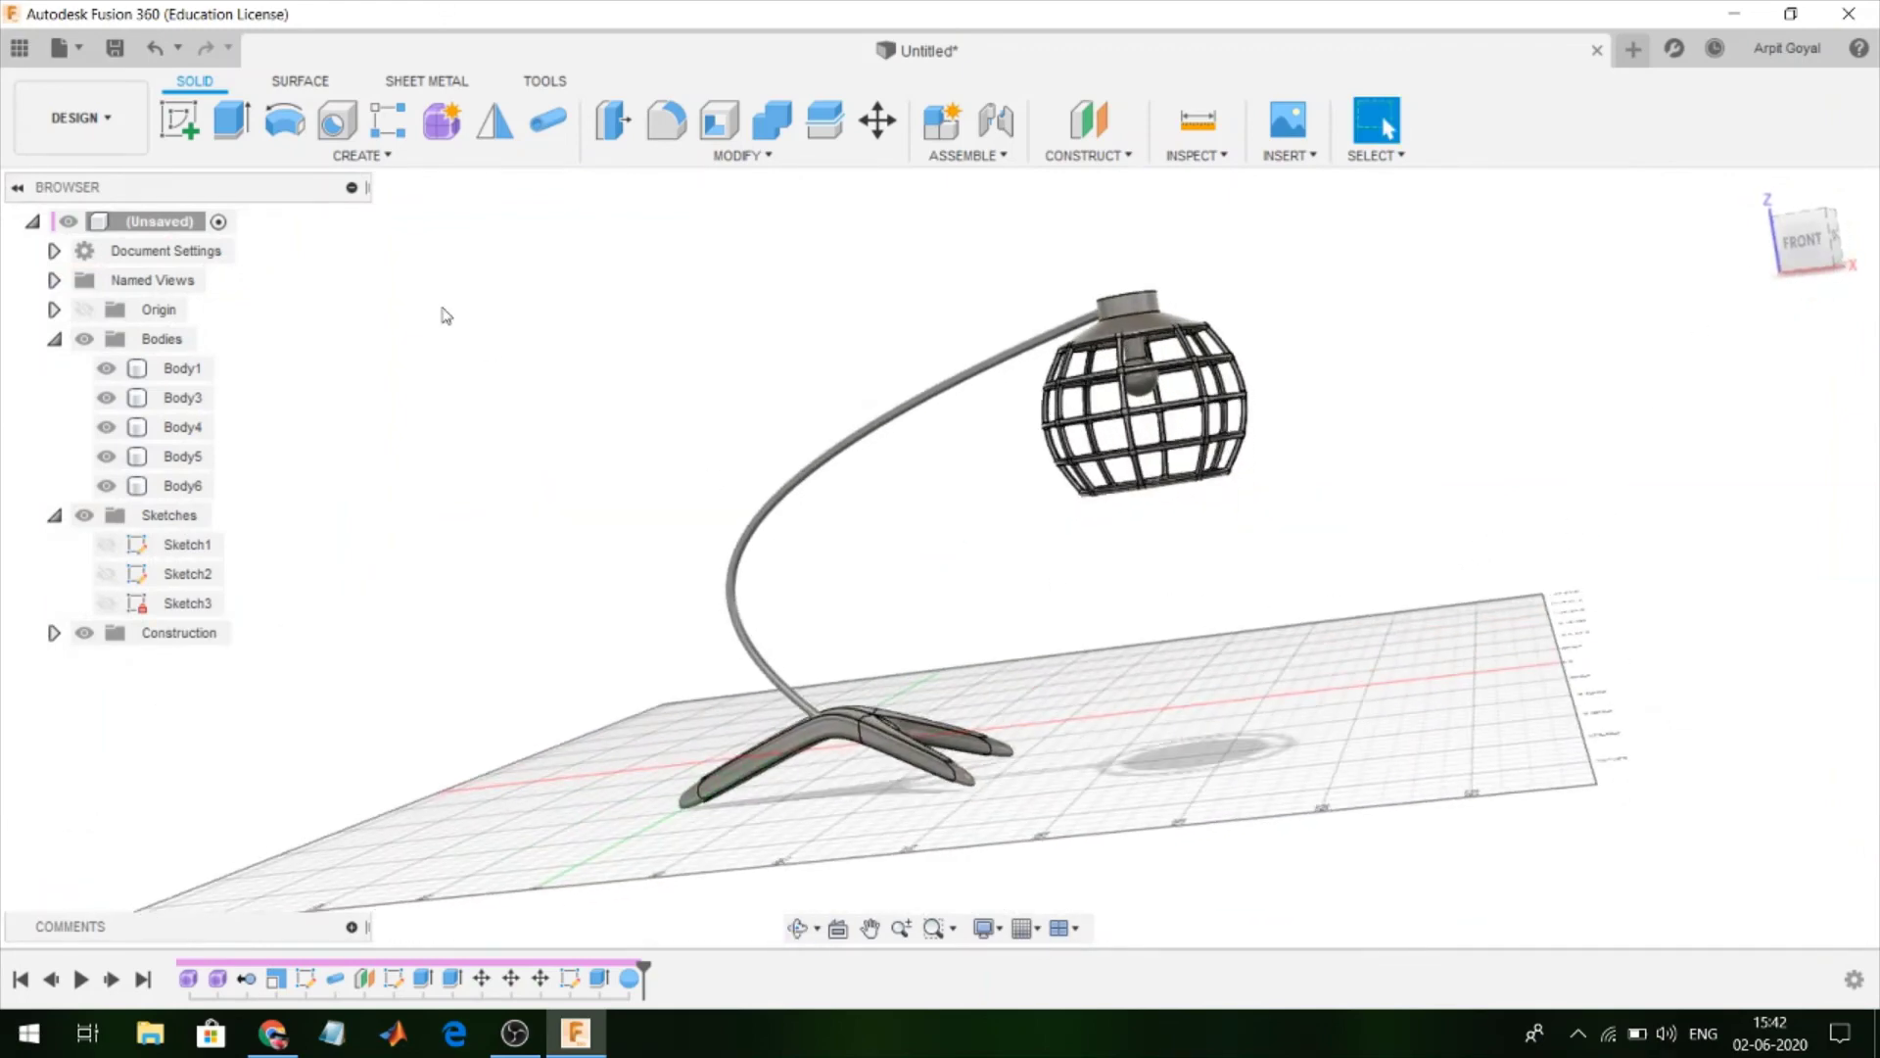
click(79, 117)
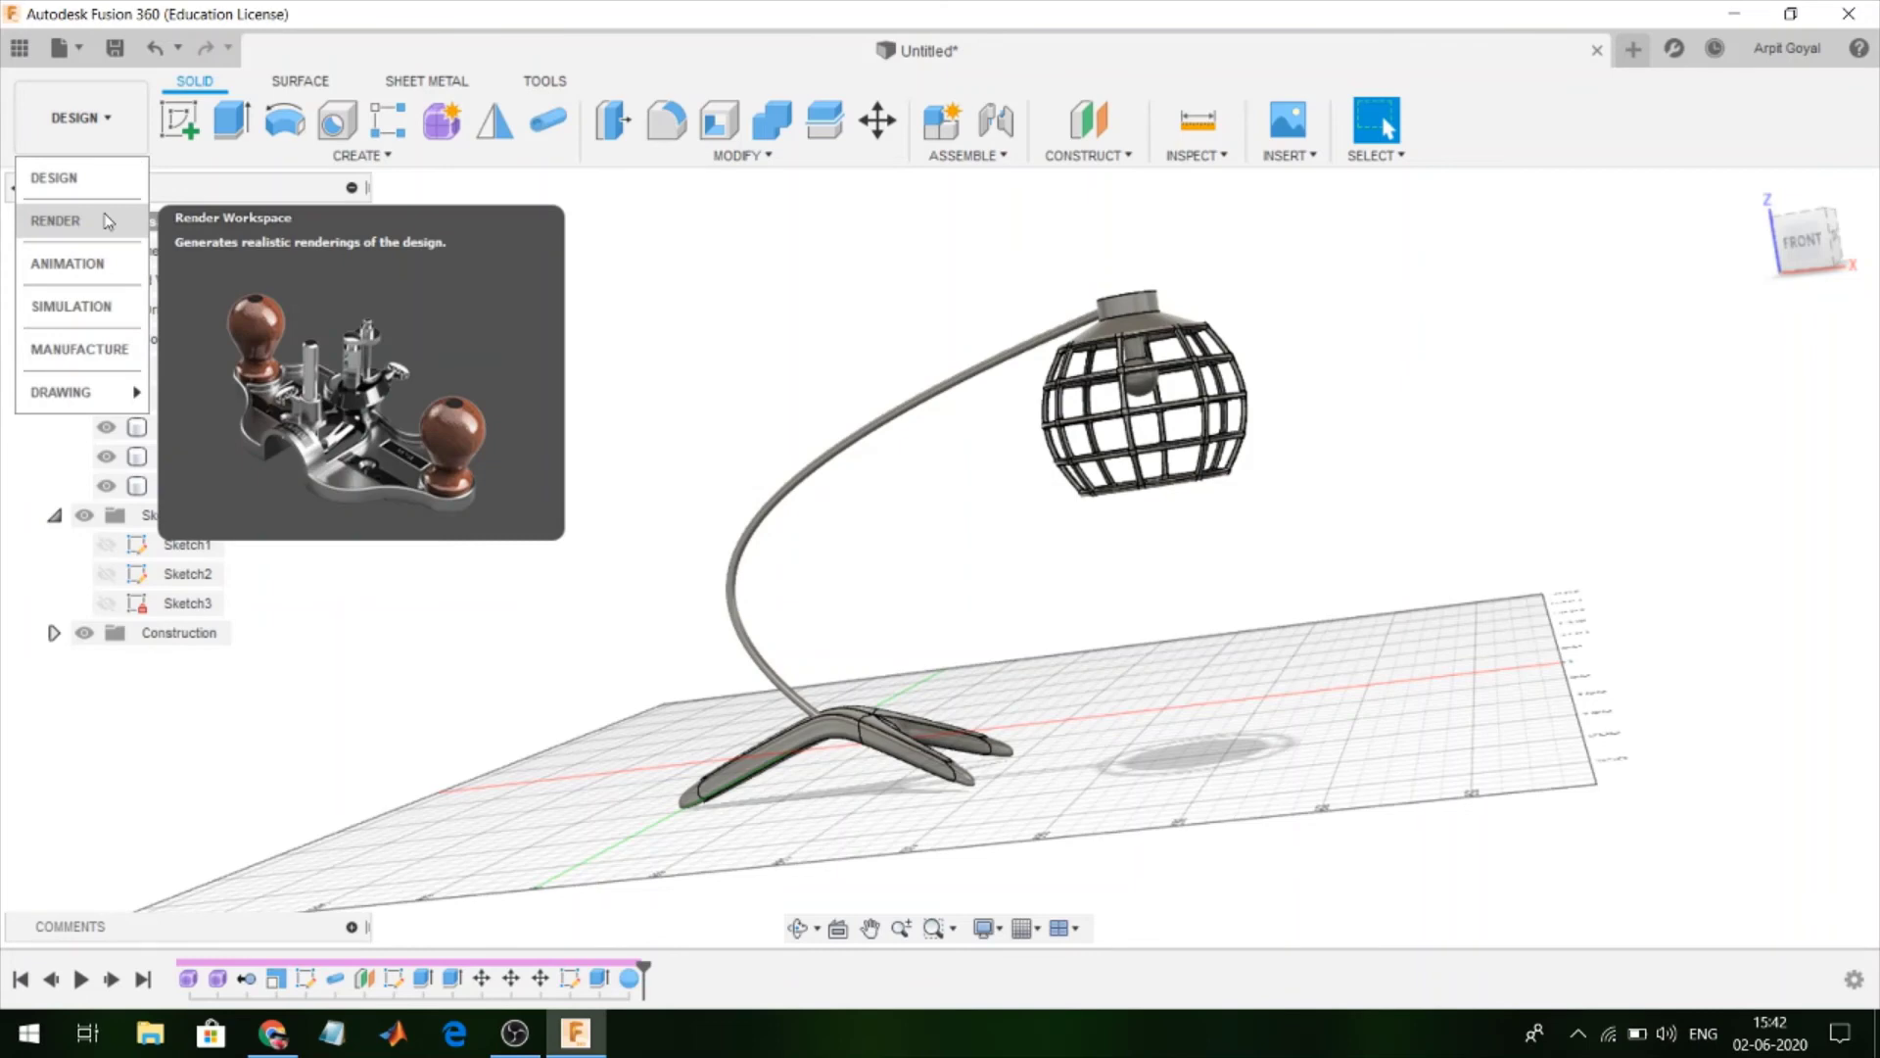
click(108, 221)
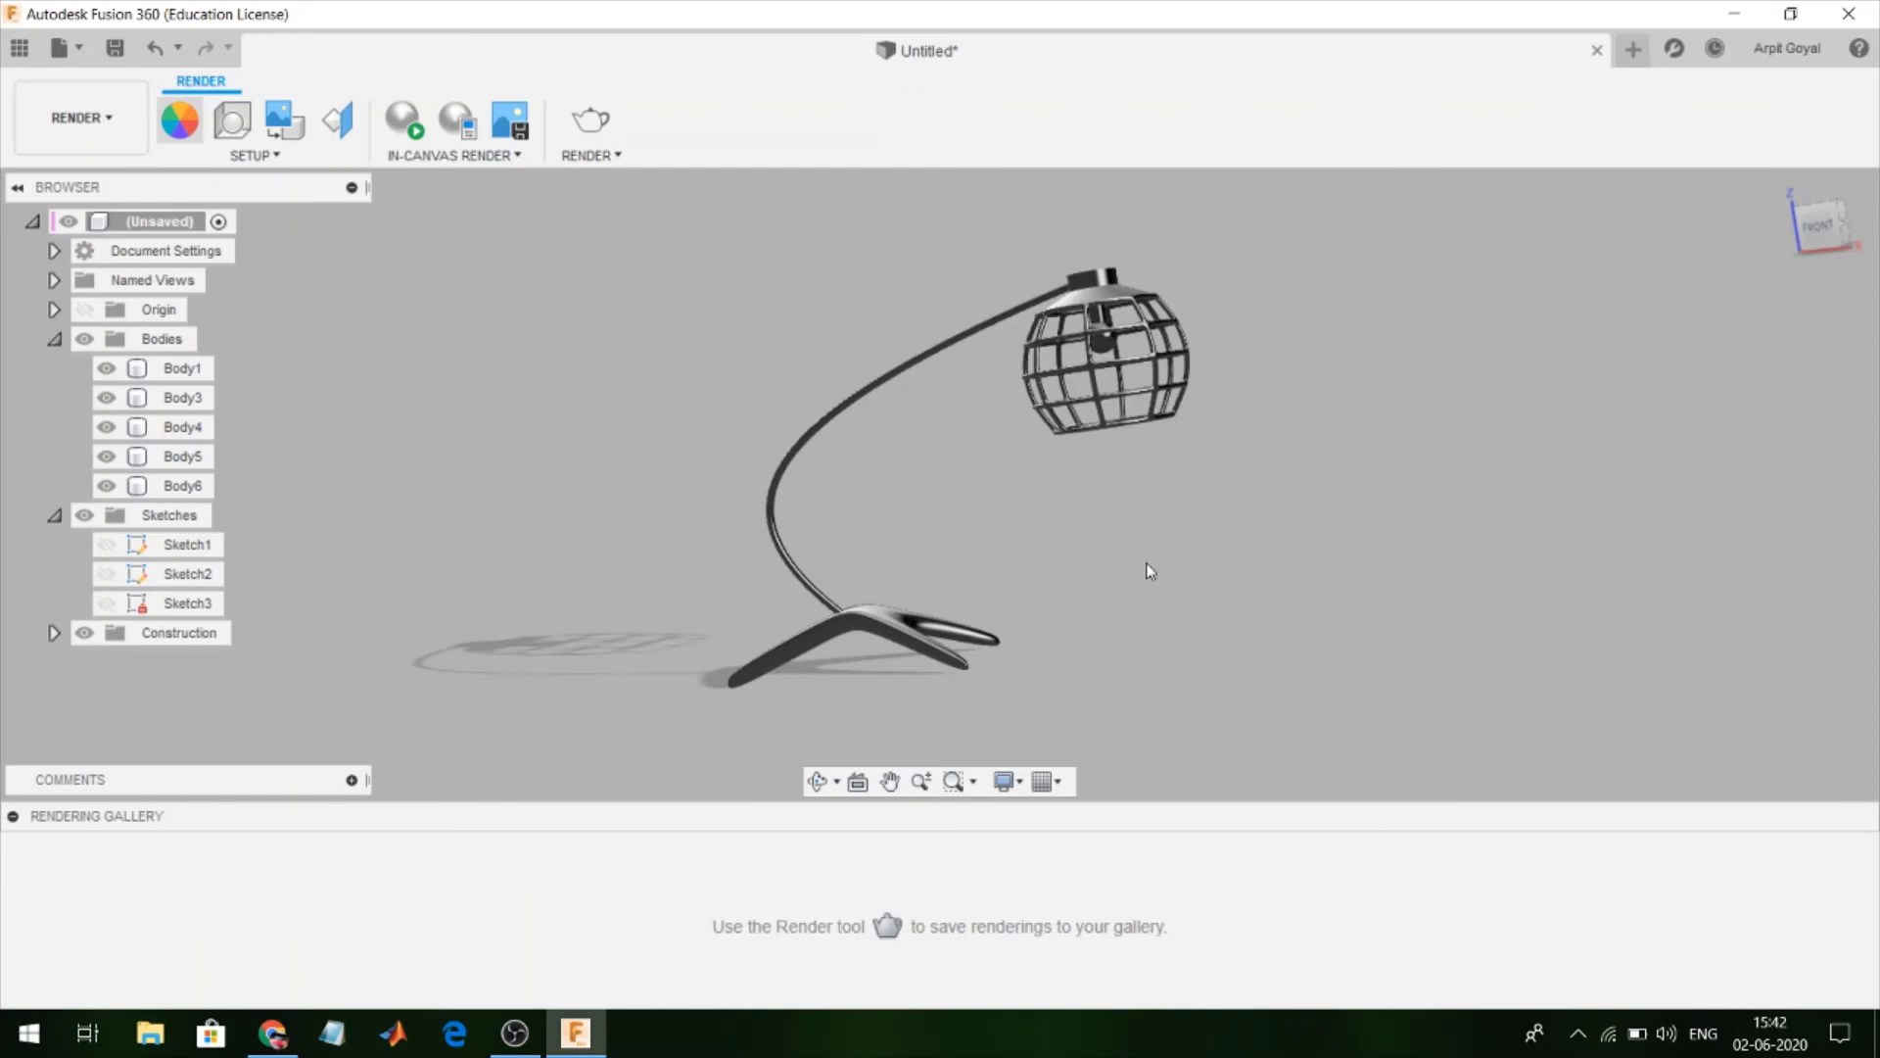
Apply Aluminum Anodized Glossy (Blue) to the lamp base, arm and shade cap
key(a)
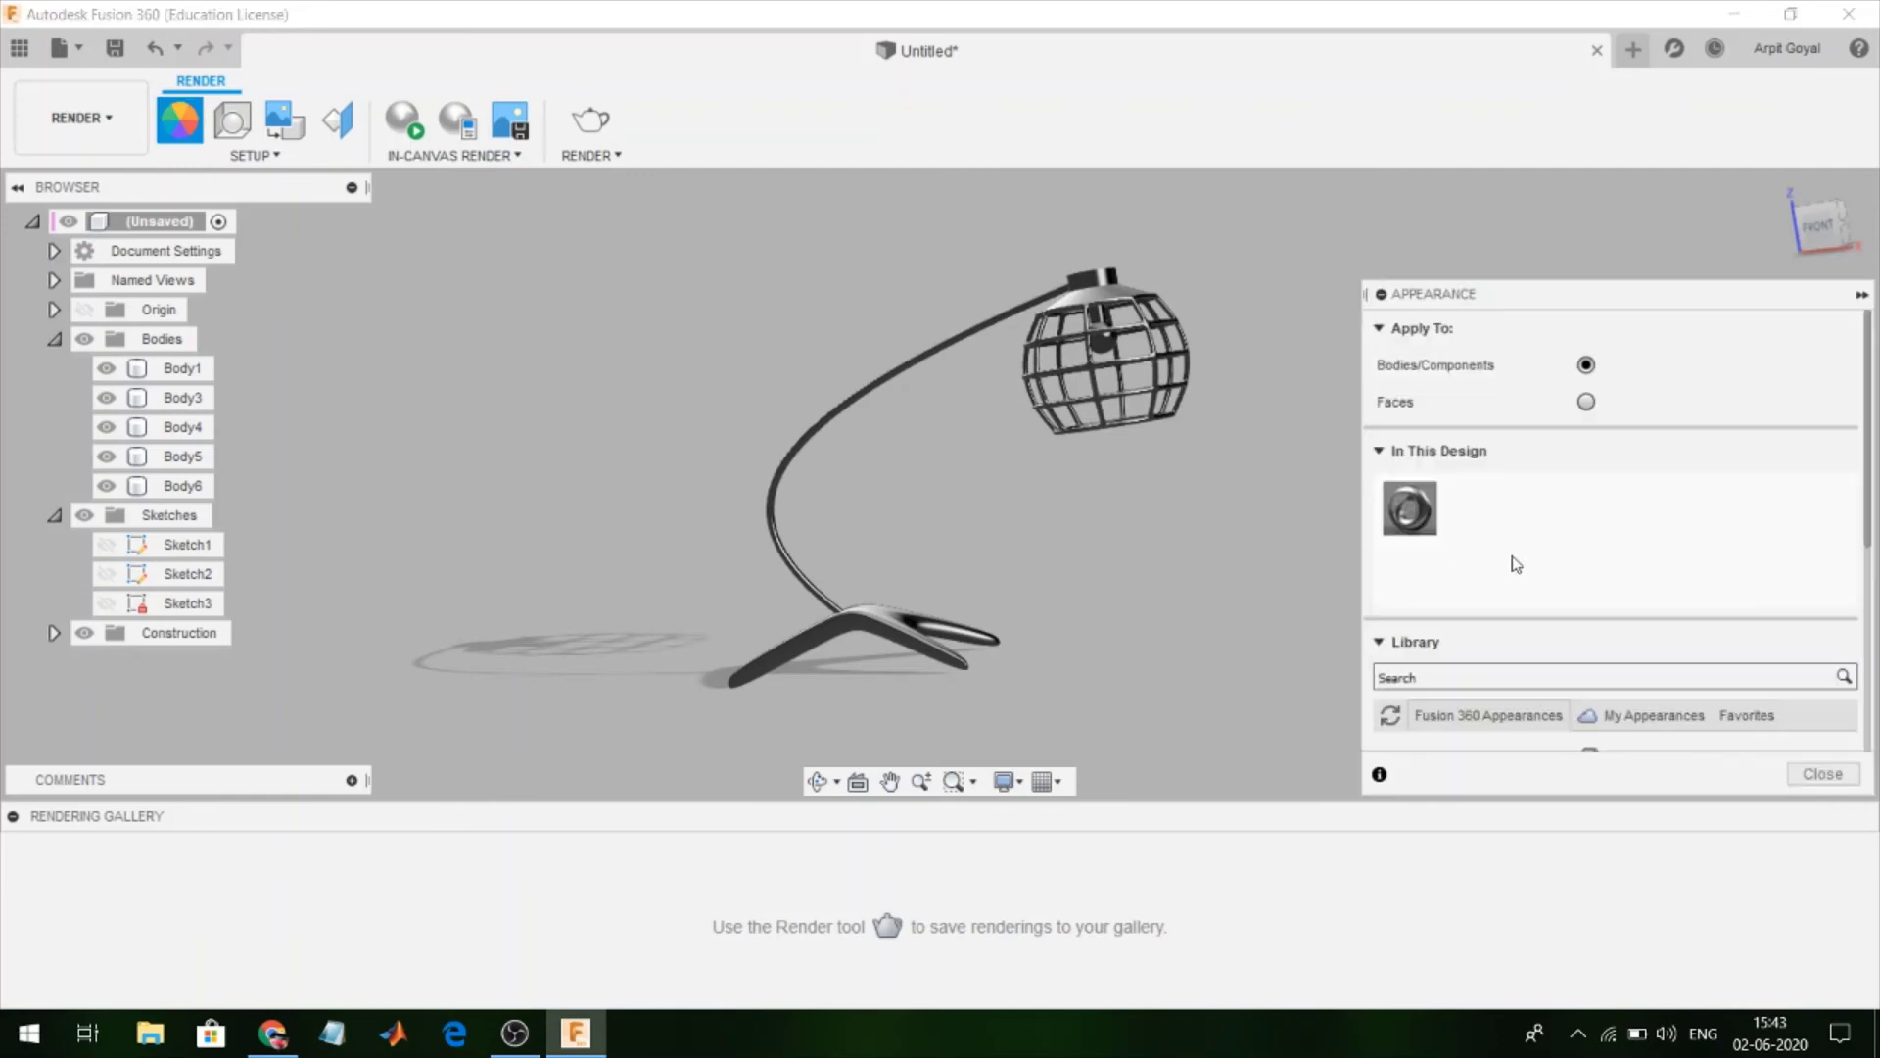
scroll(1517, 671, down, 3)
scroll(1517, 672, down, 3)
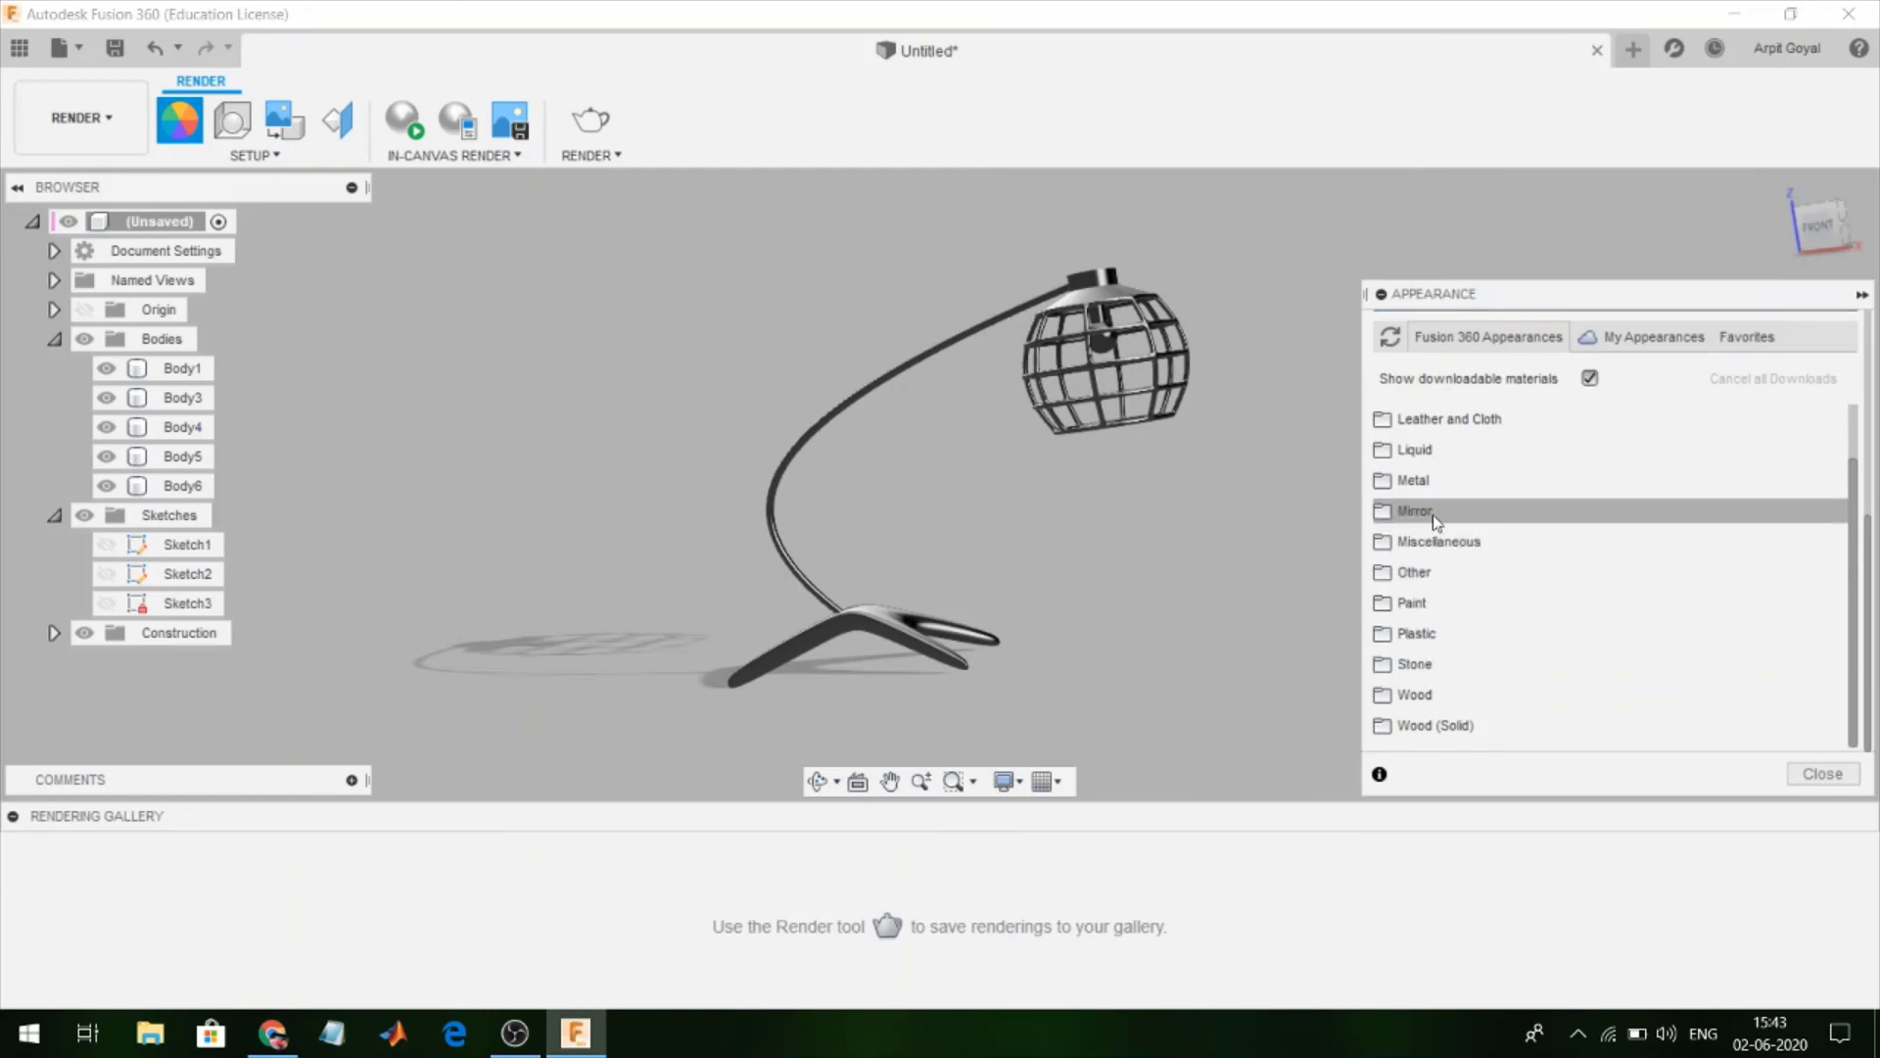
scroll(1432, 466, up, 1)
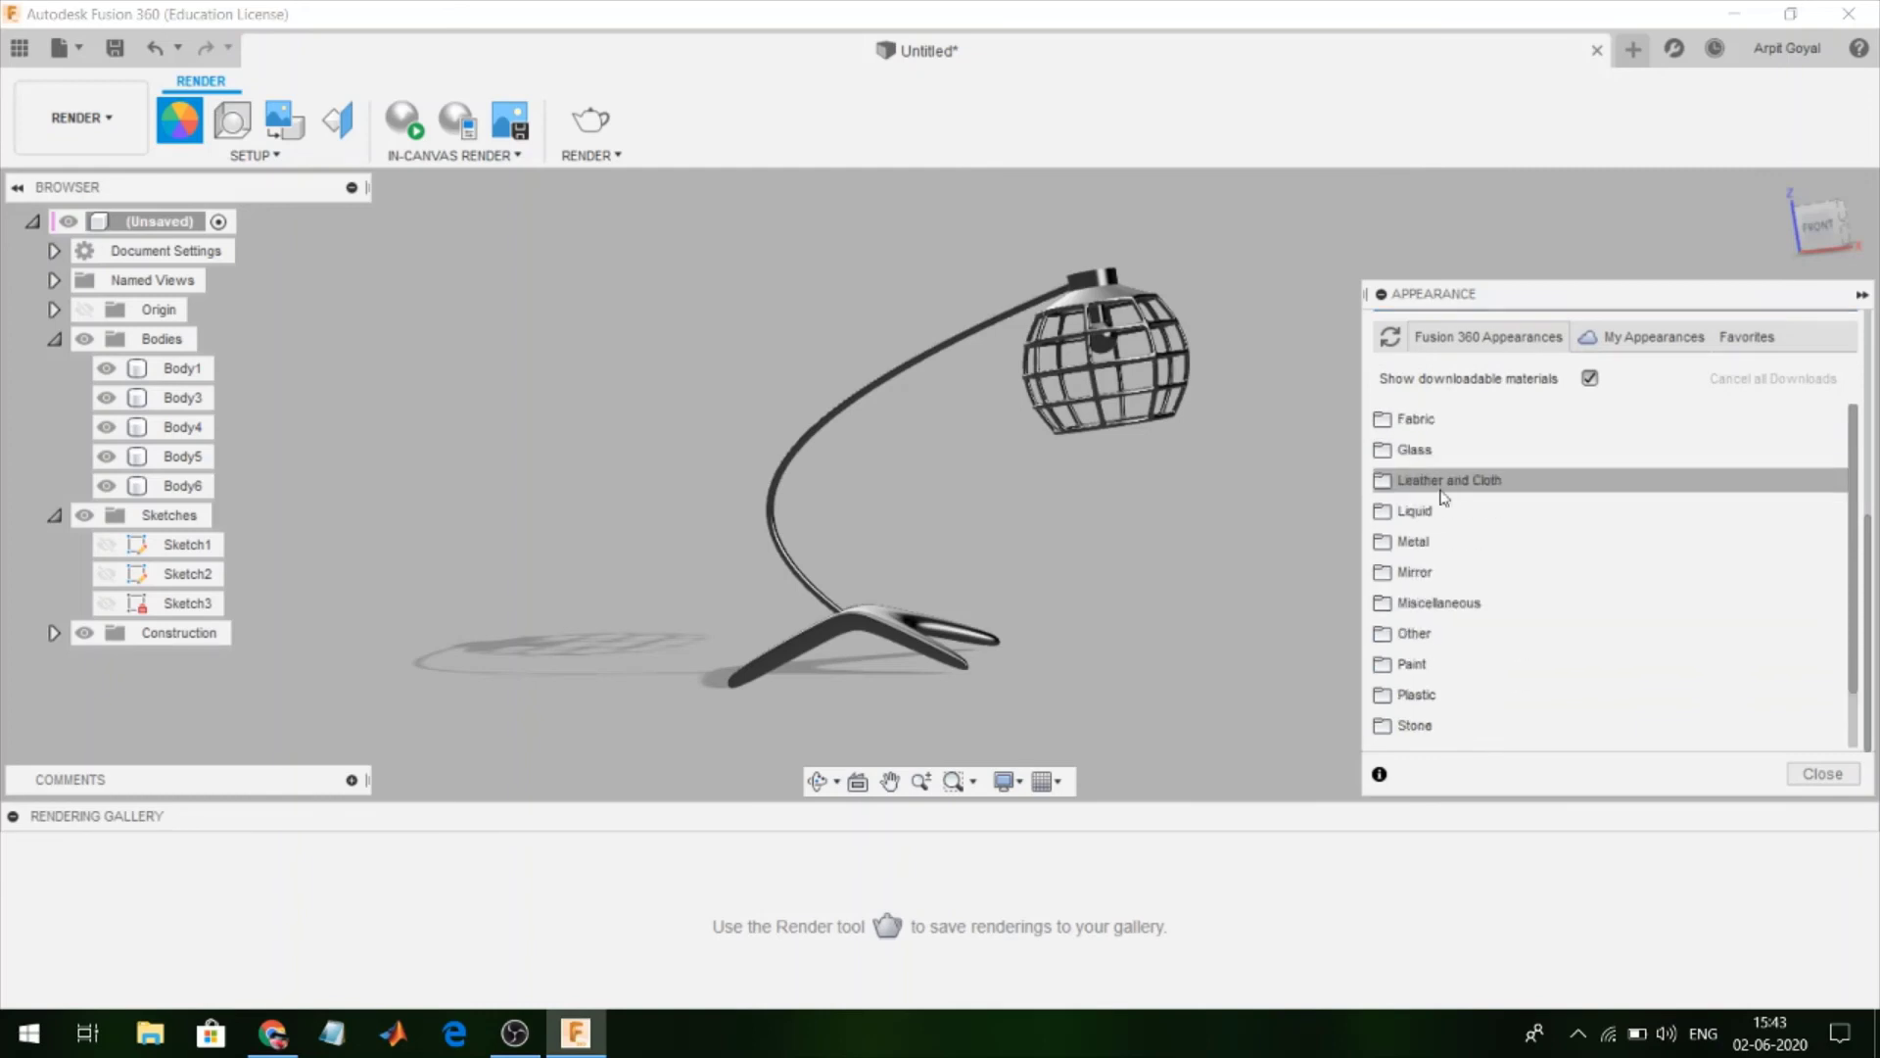
click(1440, 541)
mouse_move(1447, 620)
mouse_down()
mouse_move(1176, 651)
mouse_move(942, 632)
mouse_up()
drag(1500, 613, 797, 418)
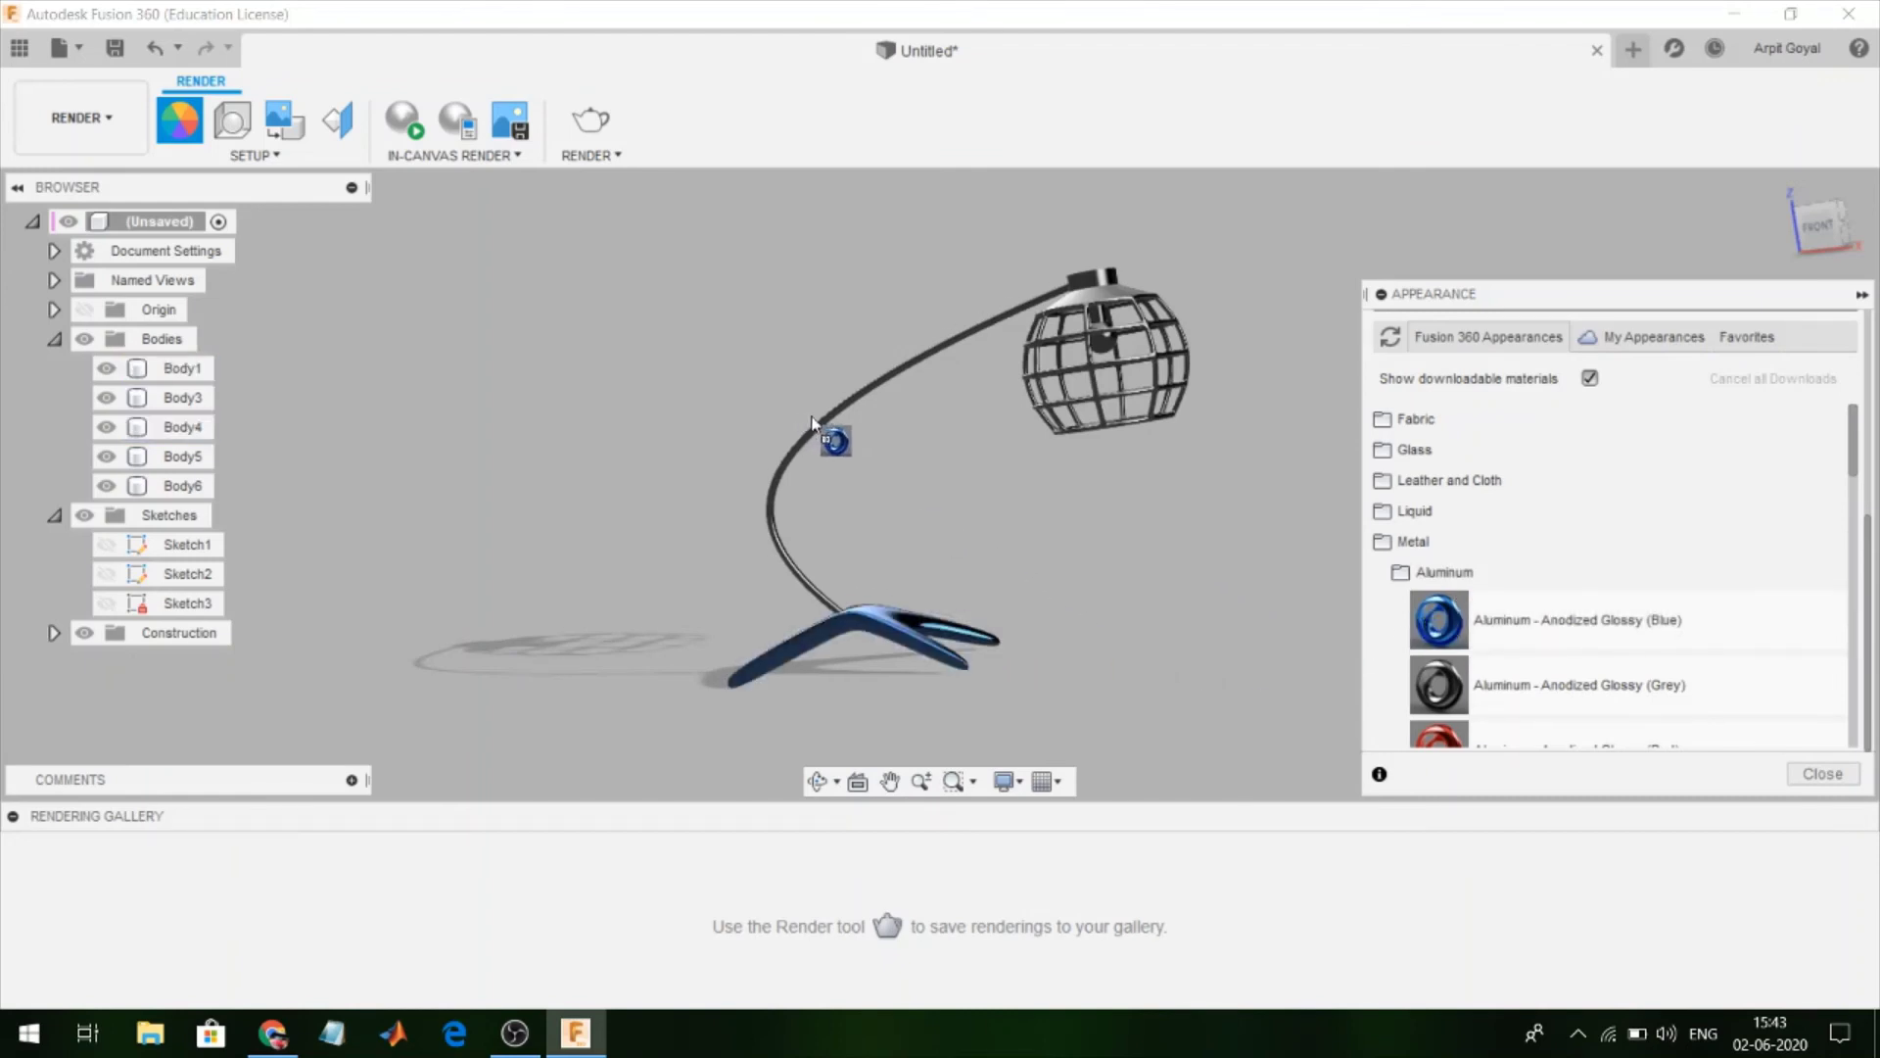
drag(797, 417, 806, 419)
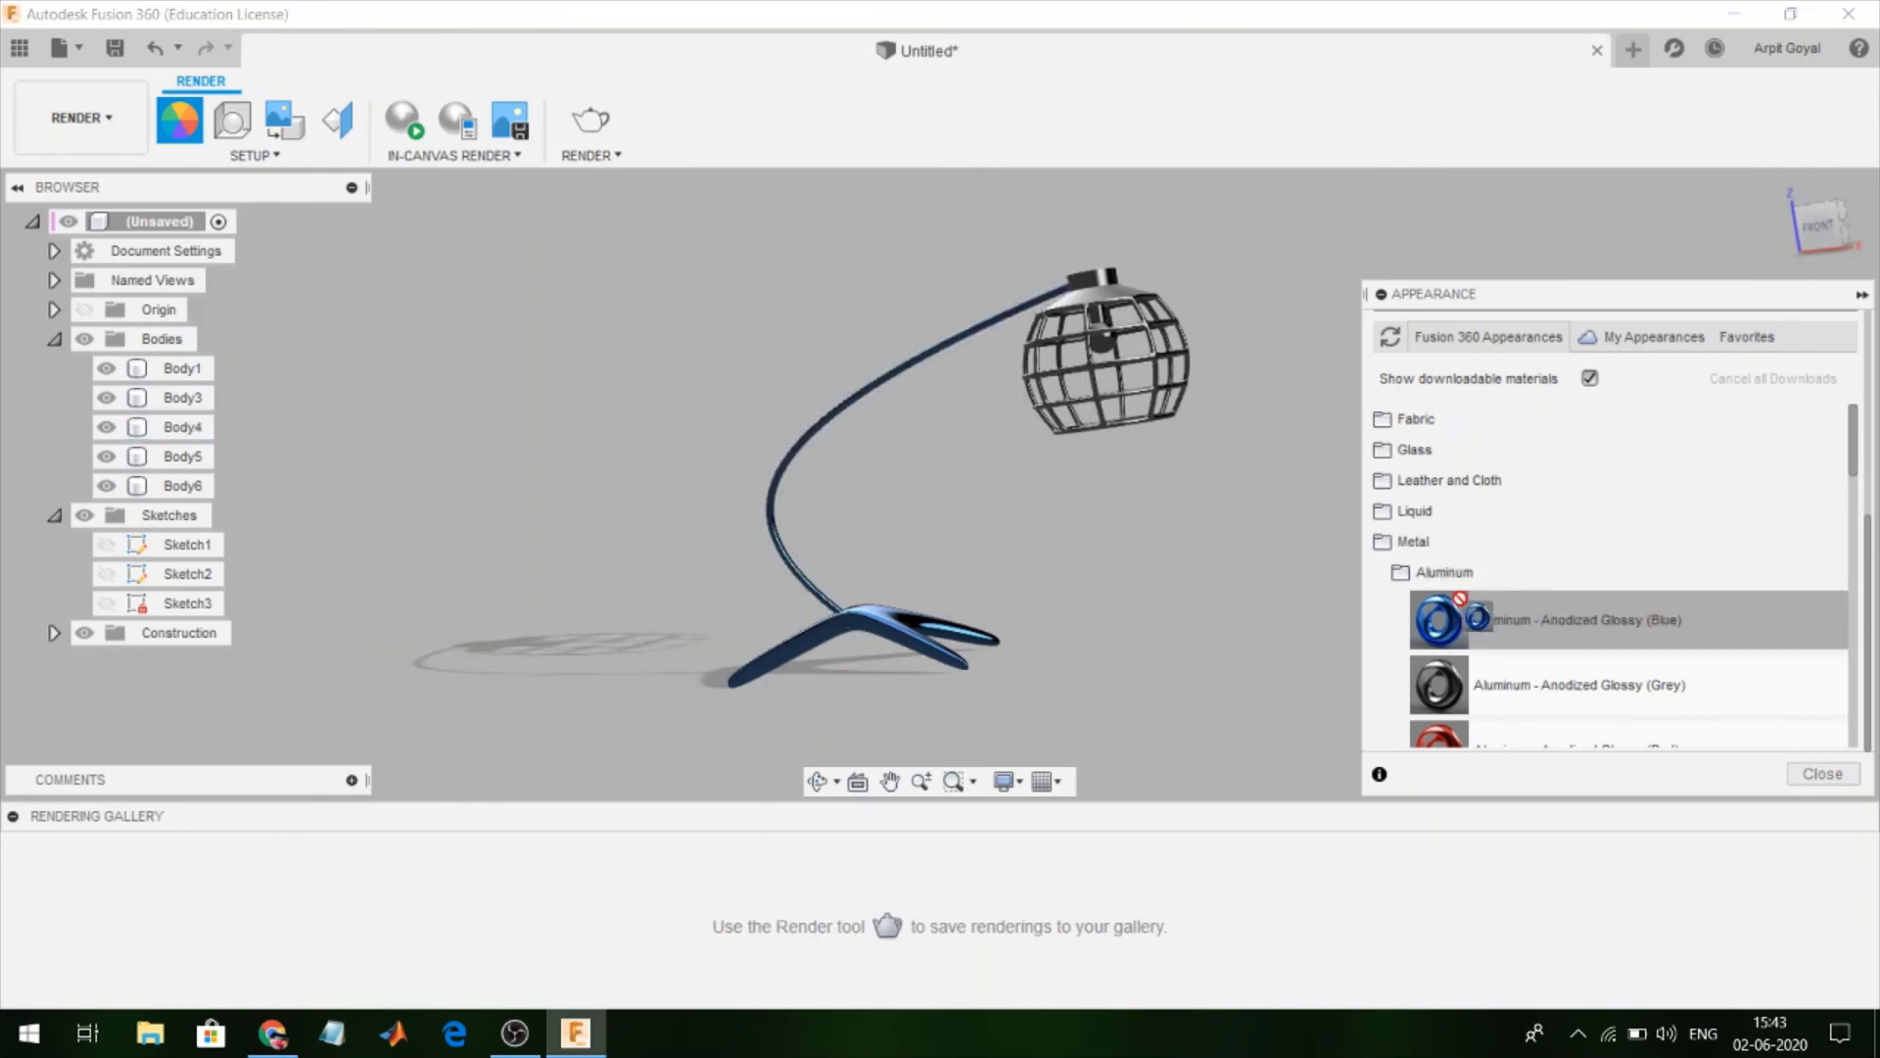
mouse_move(1487, 616)
mouse_down()
mouse_move(1128, 262)
mouse_move(1089, 280)
mouse_up()
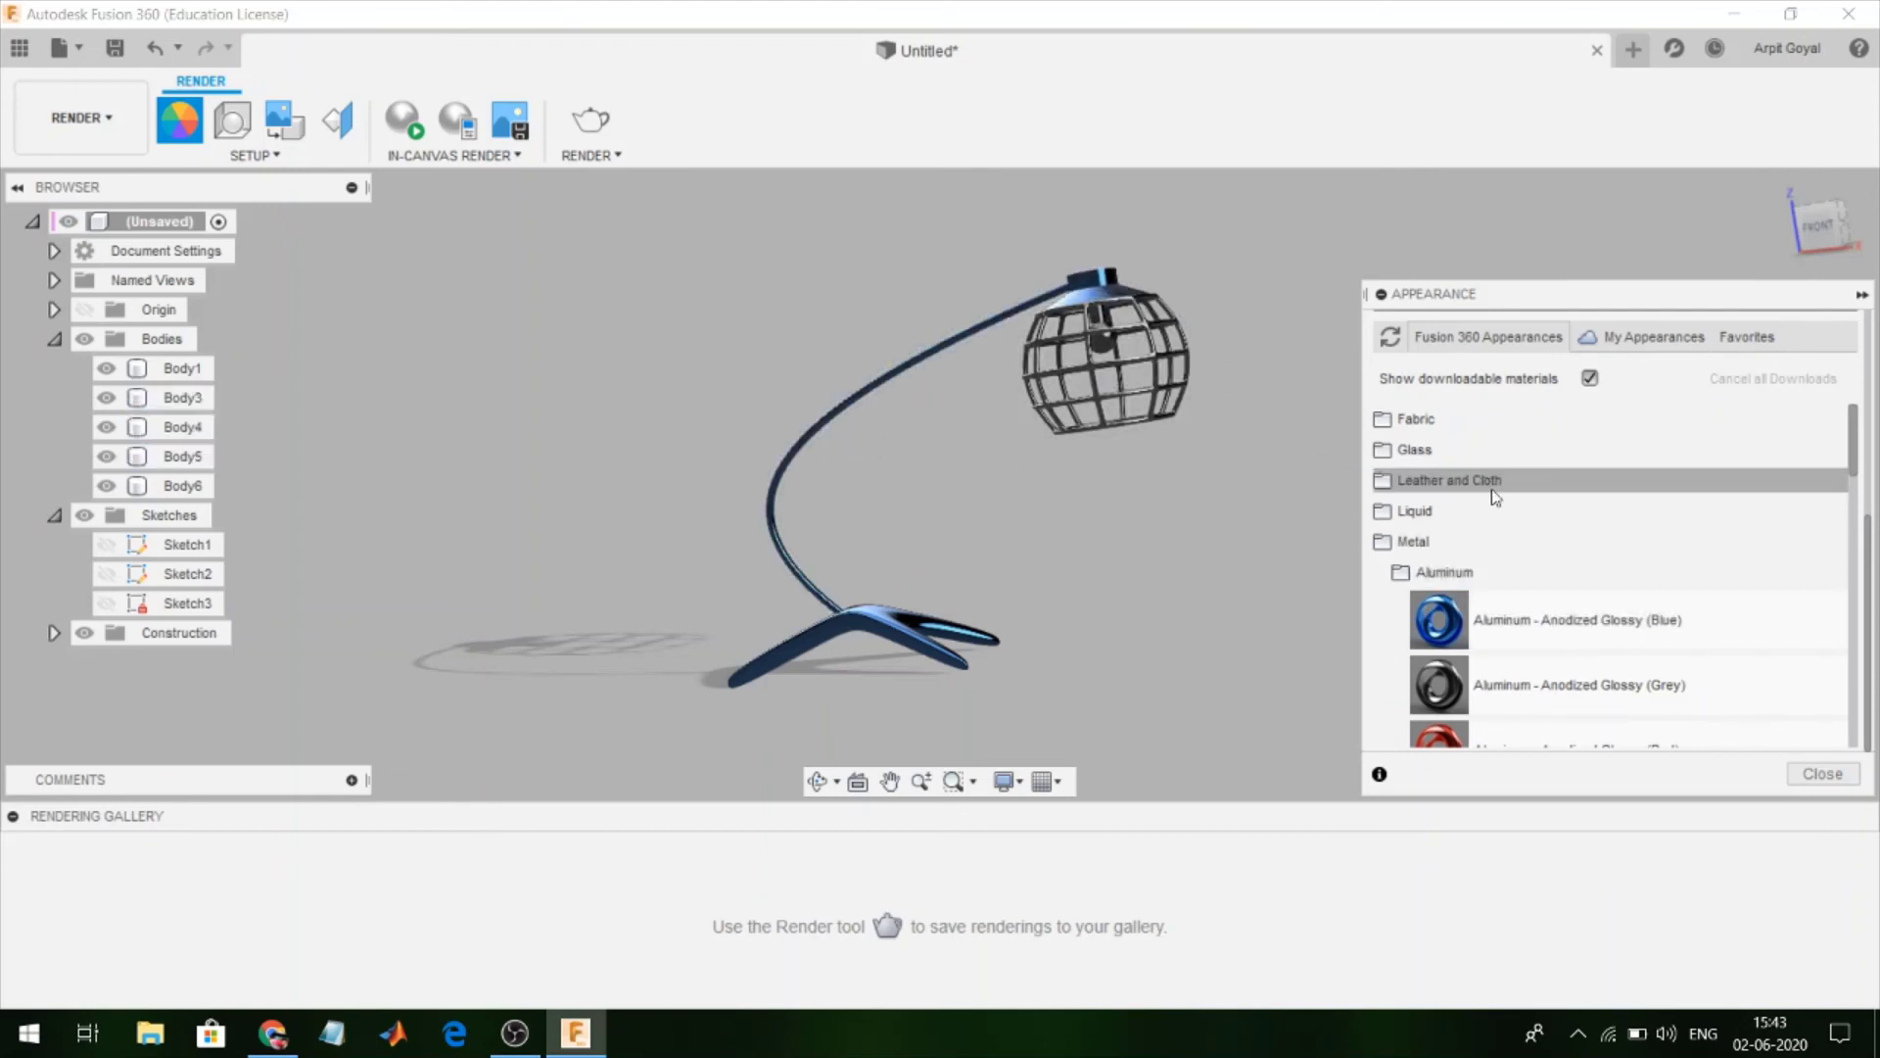
Apply the Other > Emissive LCD appearance to the bulb
scroll(1479, 519, down, 3)
scroll(1463, 502, up, 3)
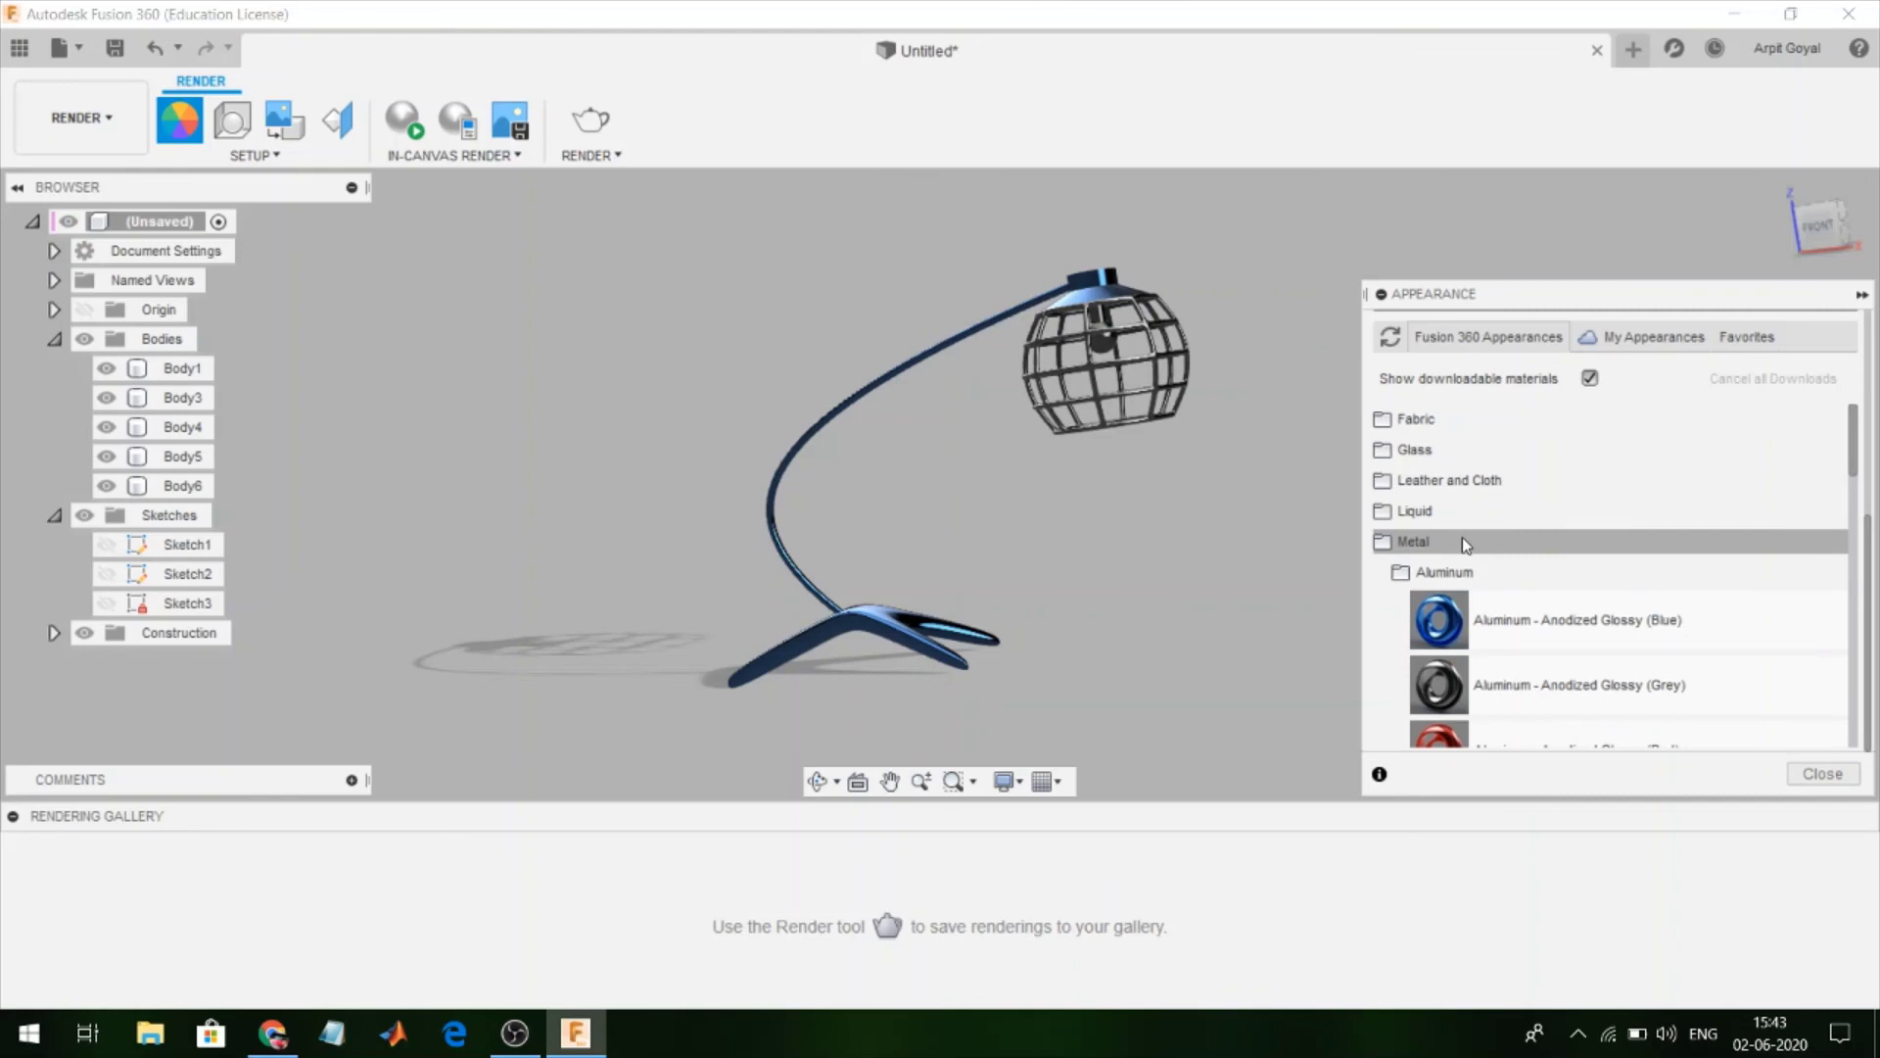
click(1443, 576)
click(1413, 549)
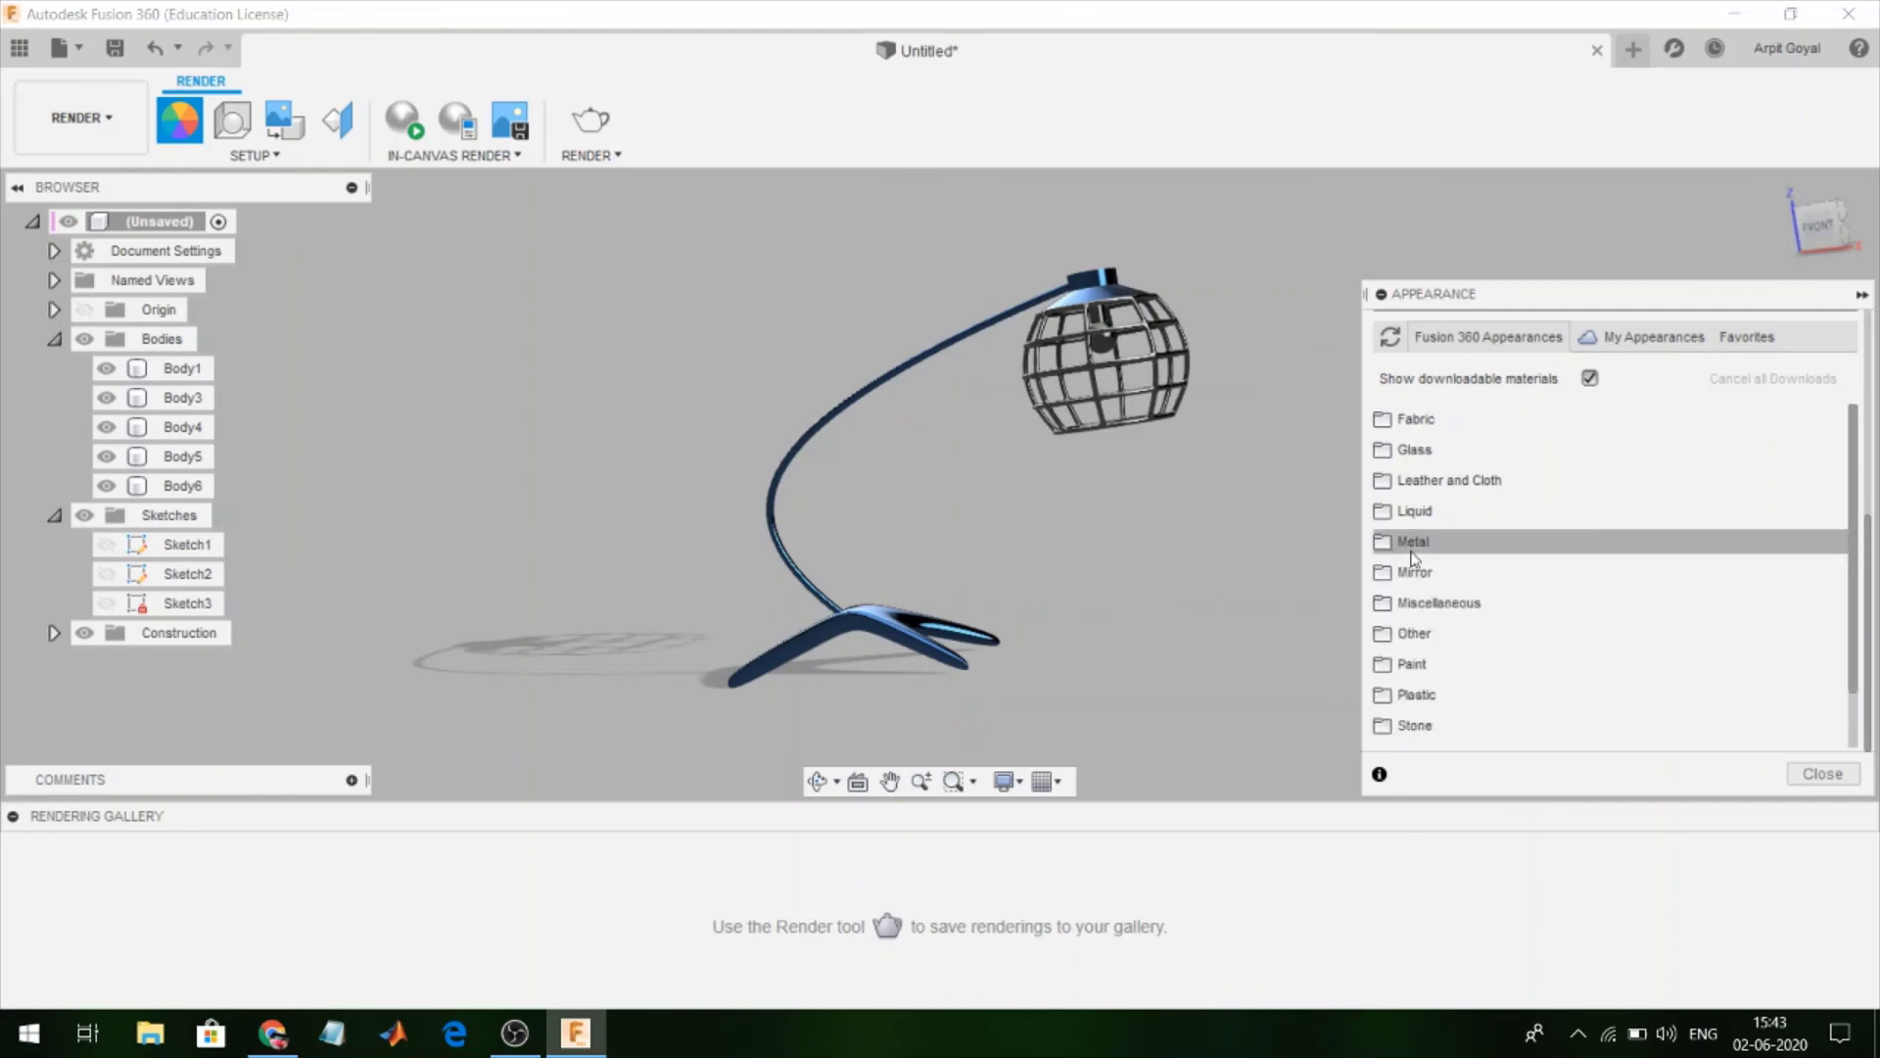
click(1436, 634)
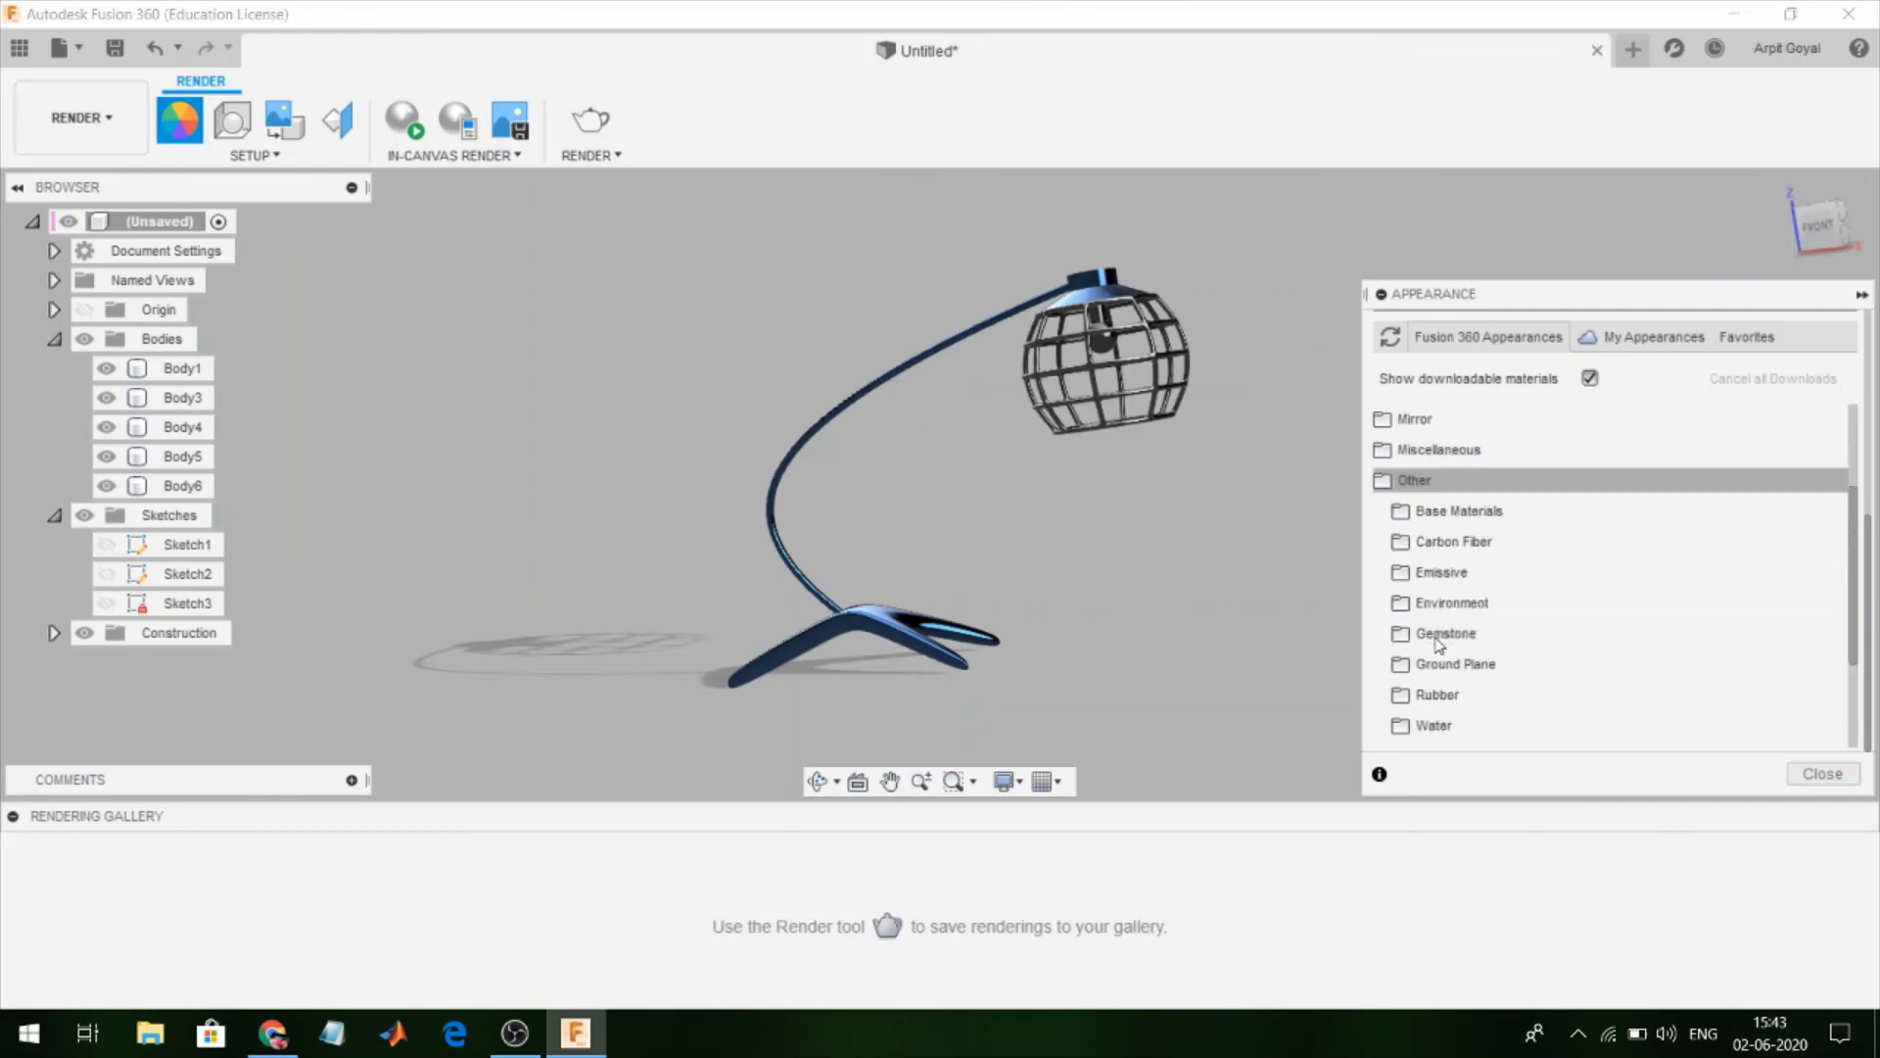
click(1441, 573)
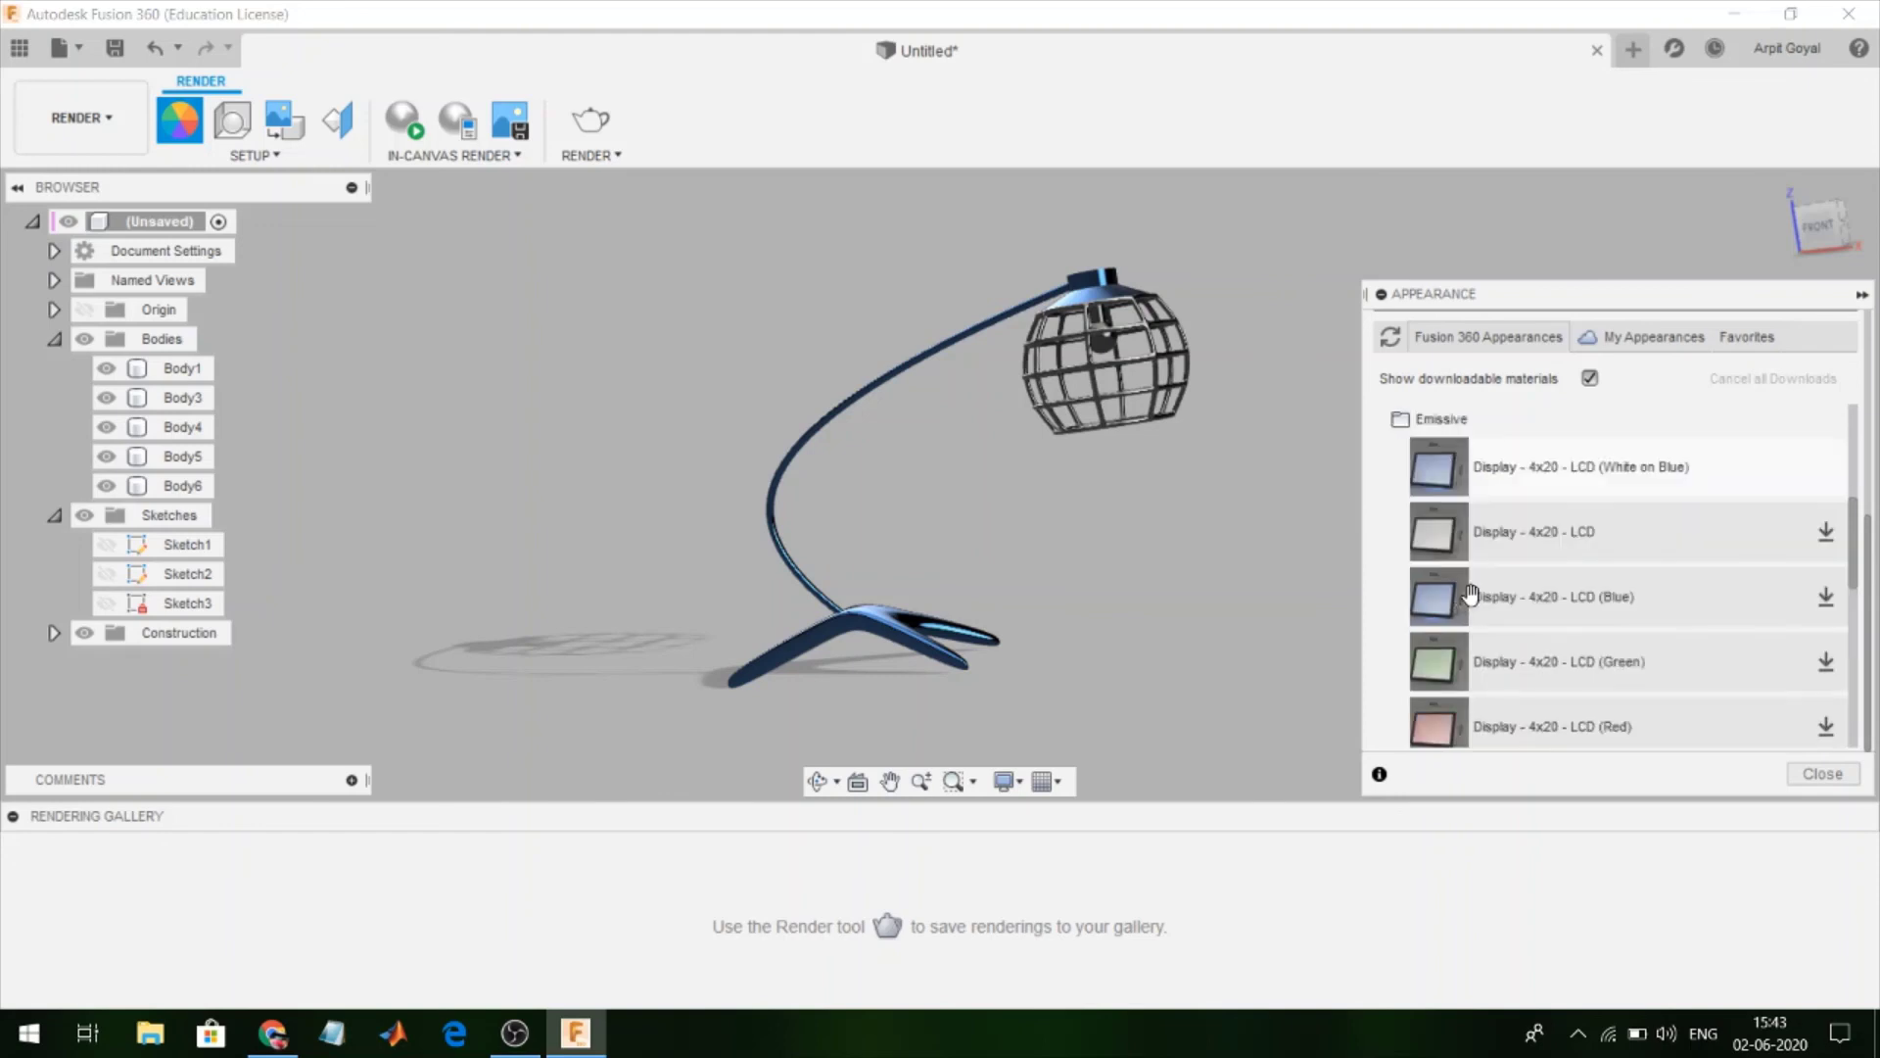
drag(1502, 480, 1103, 350)
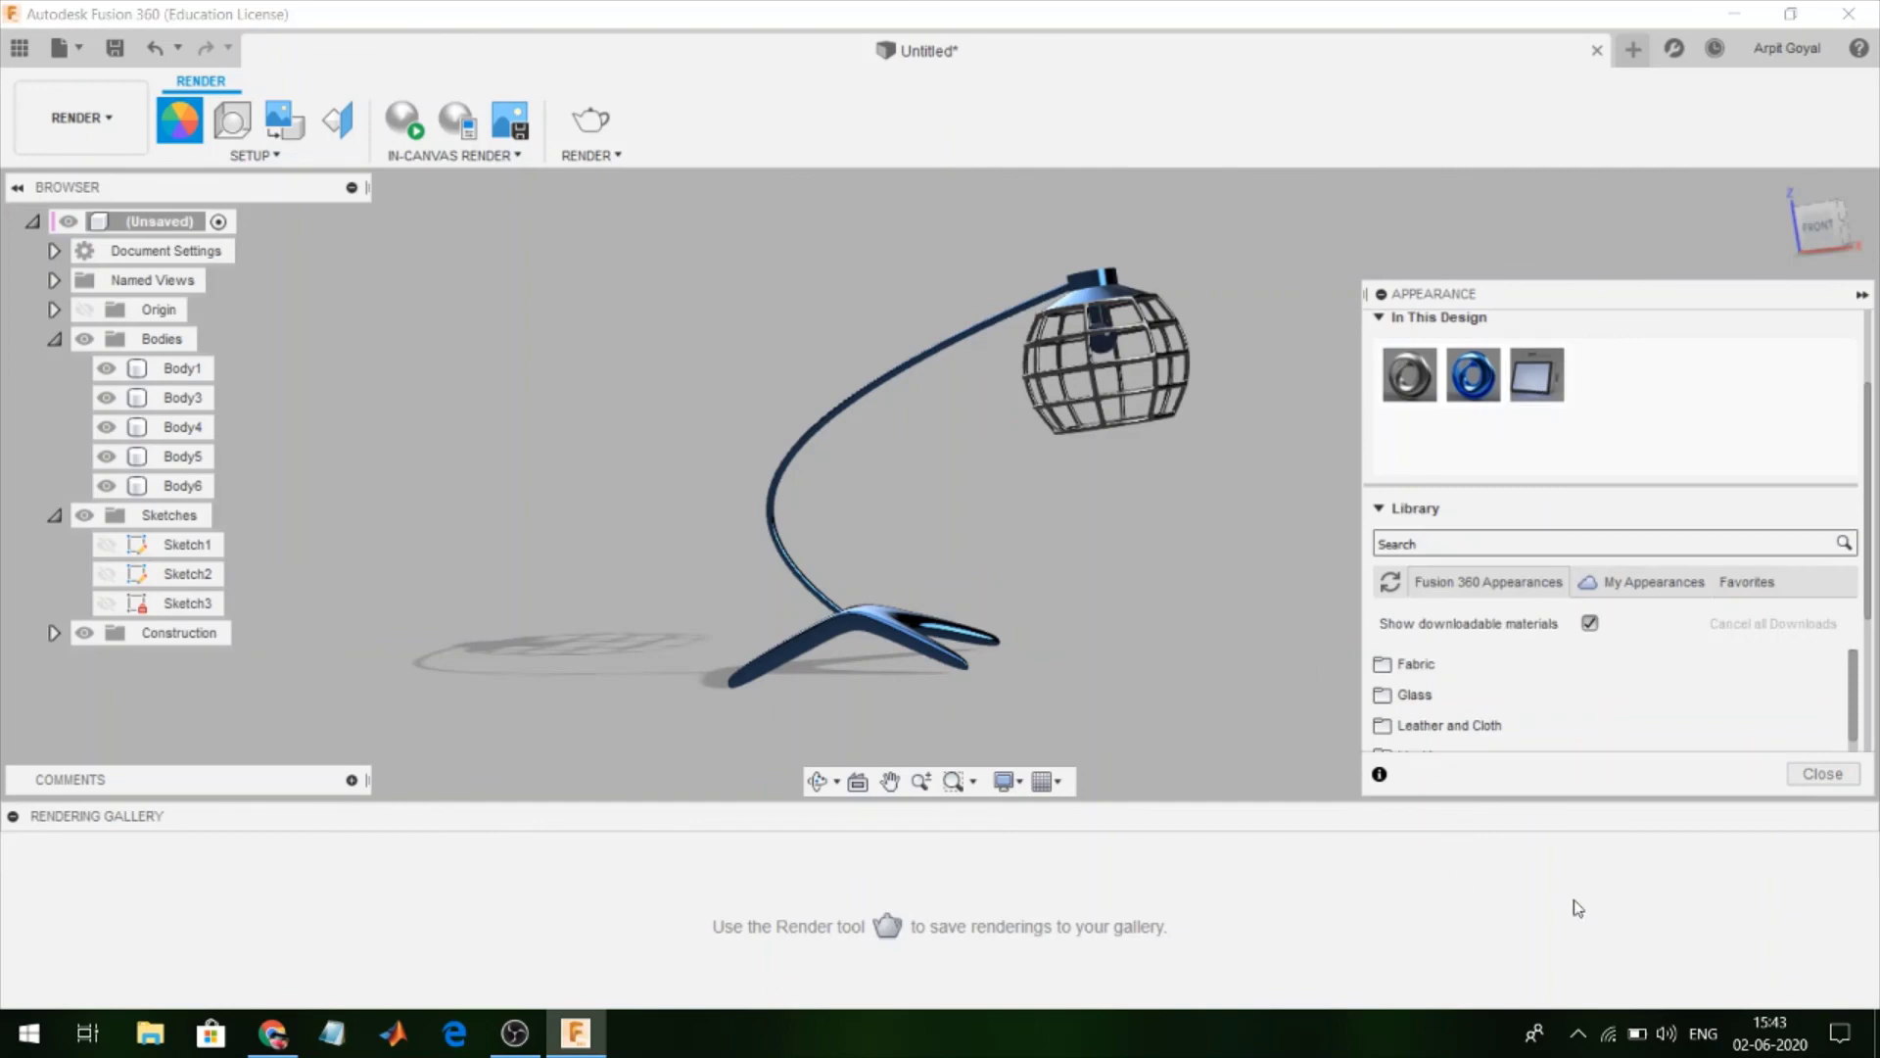
Raise the emissive appearance's luminance so the bulb glows brighter, then close the library
right_click(1545, 386)
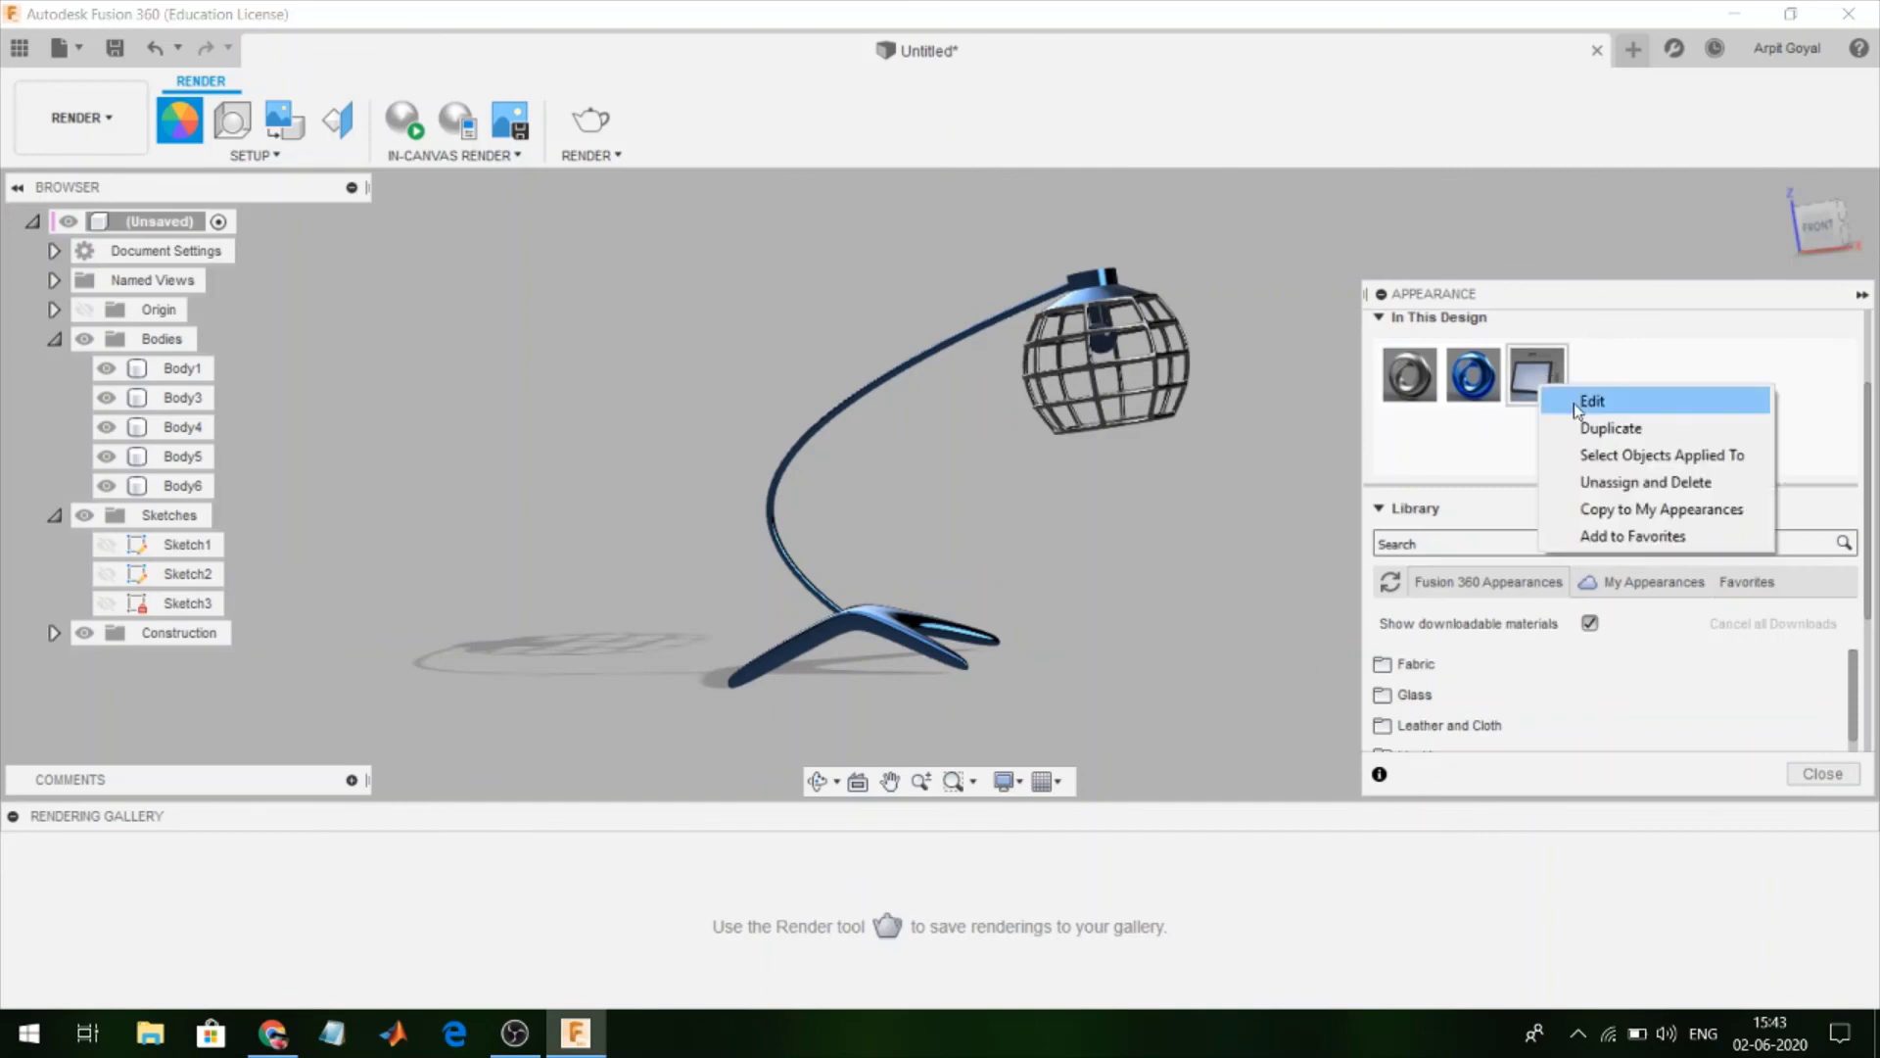
click(1575, 402)
drag(1308, 774, 1316, 786)
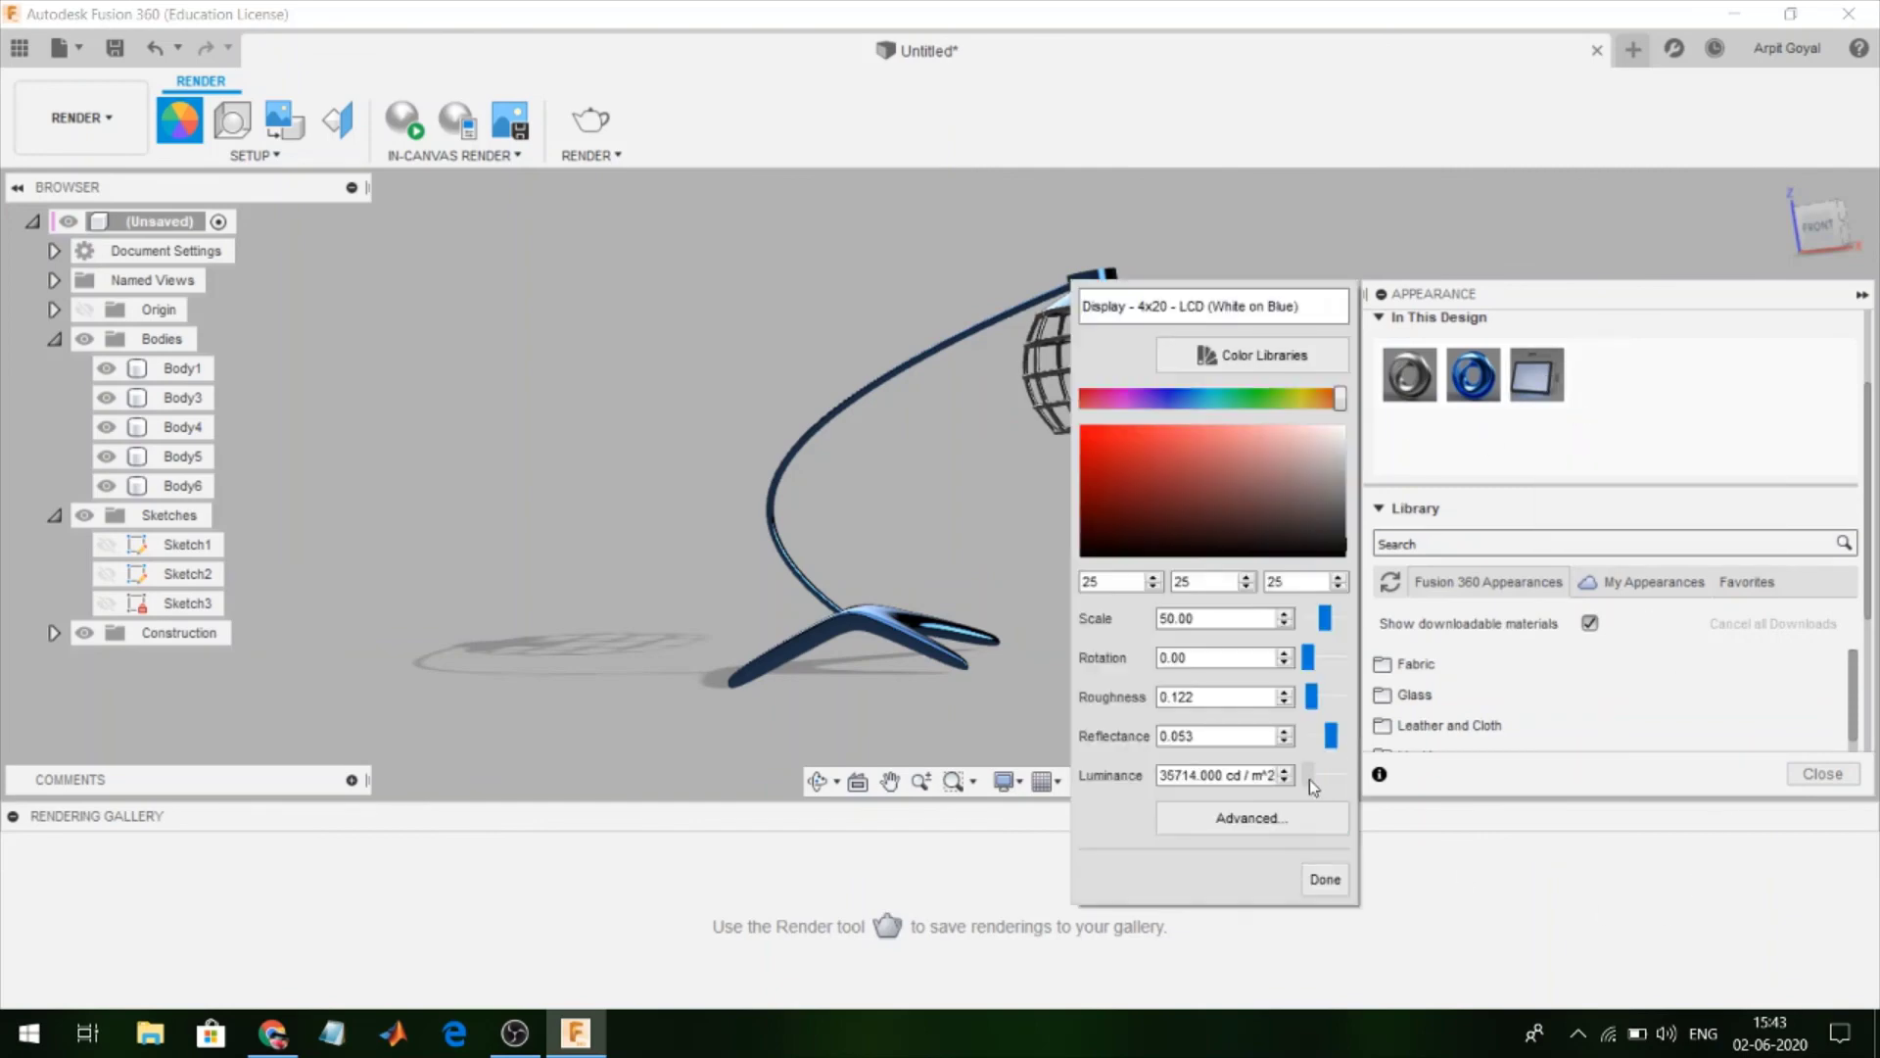
click(1332, 881)
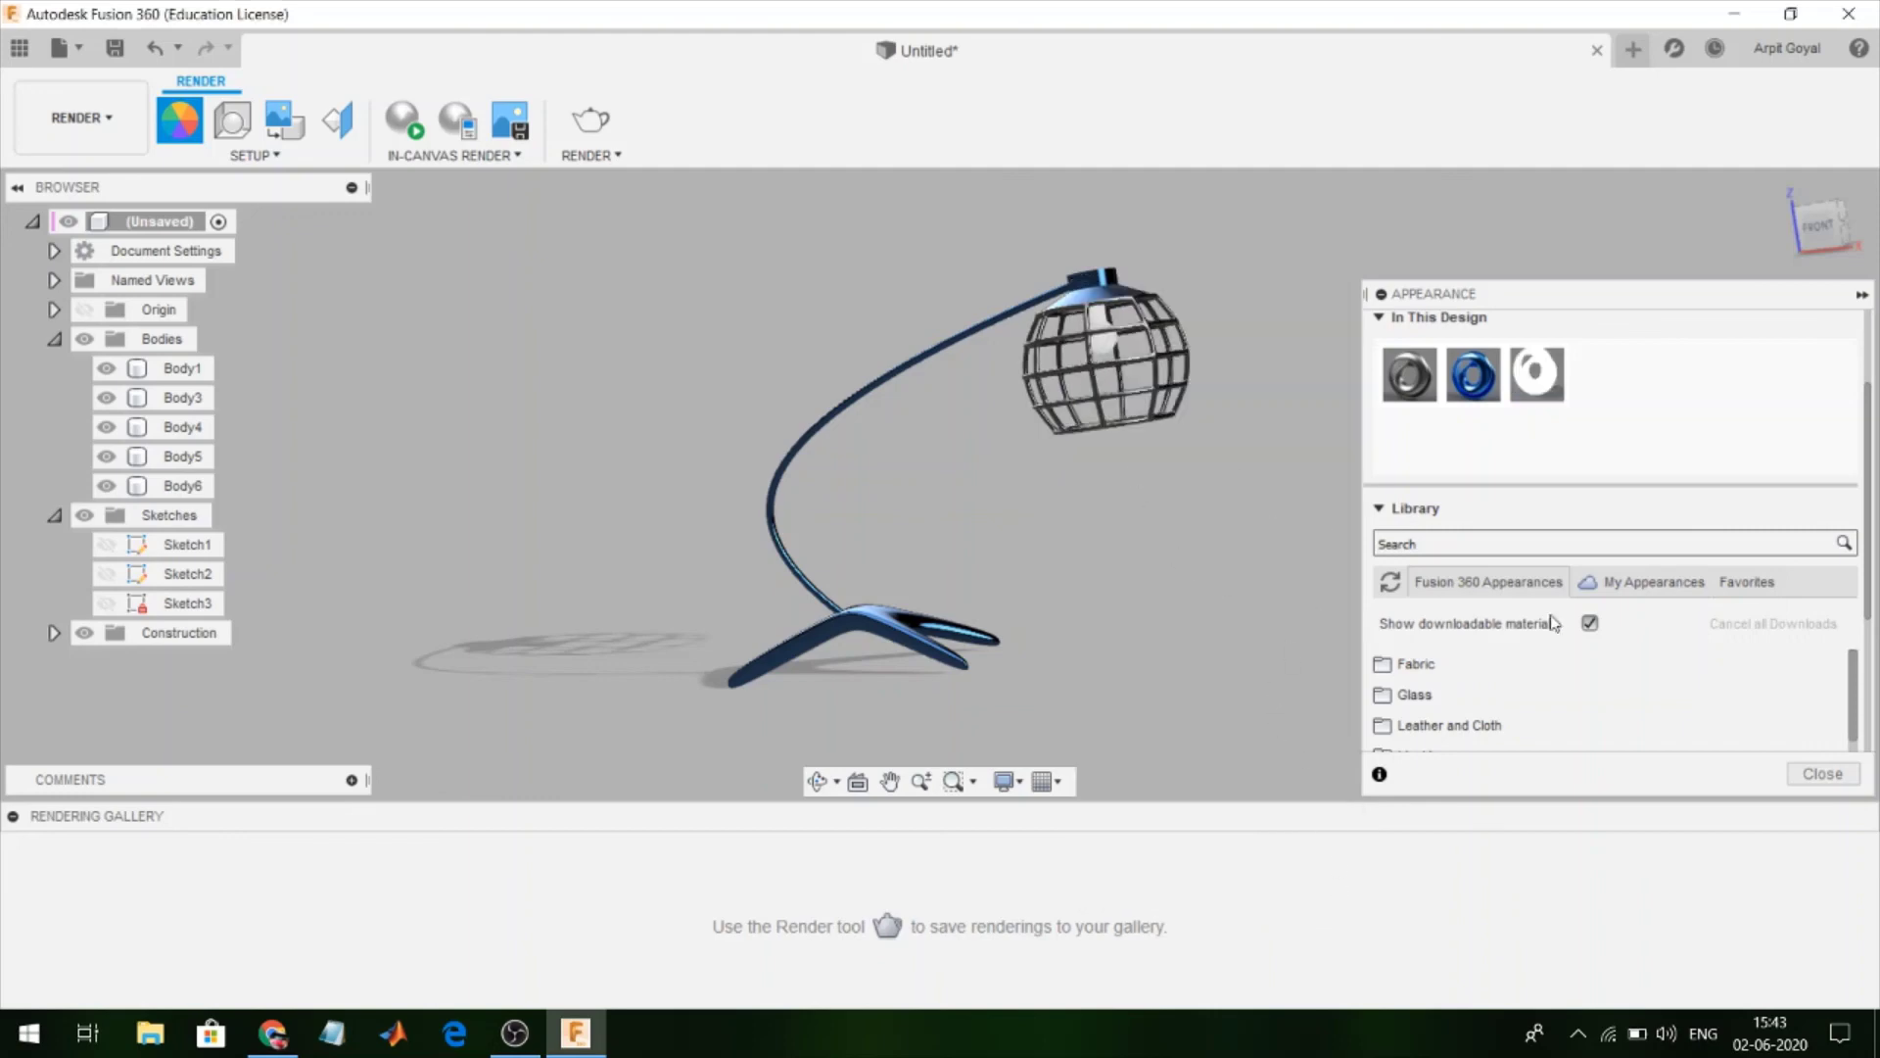
click(1824, 774)
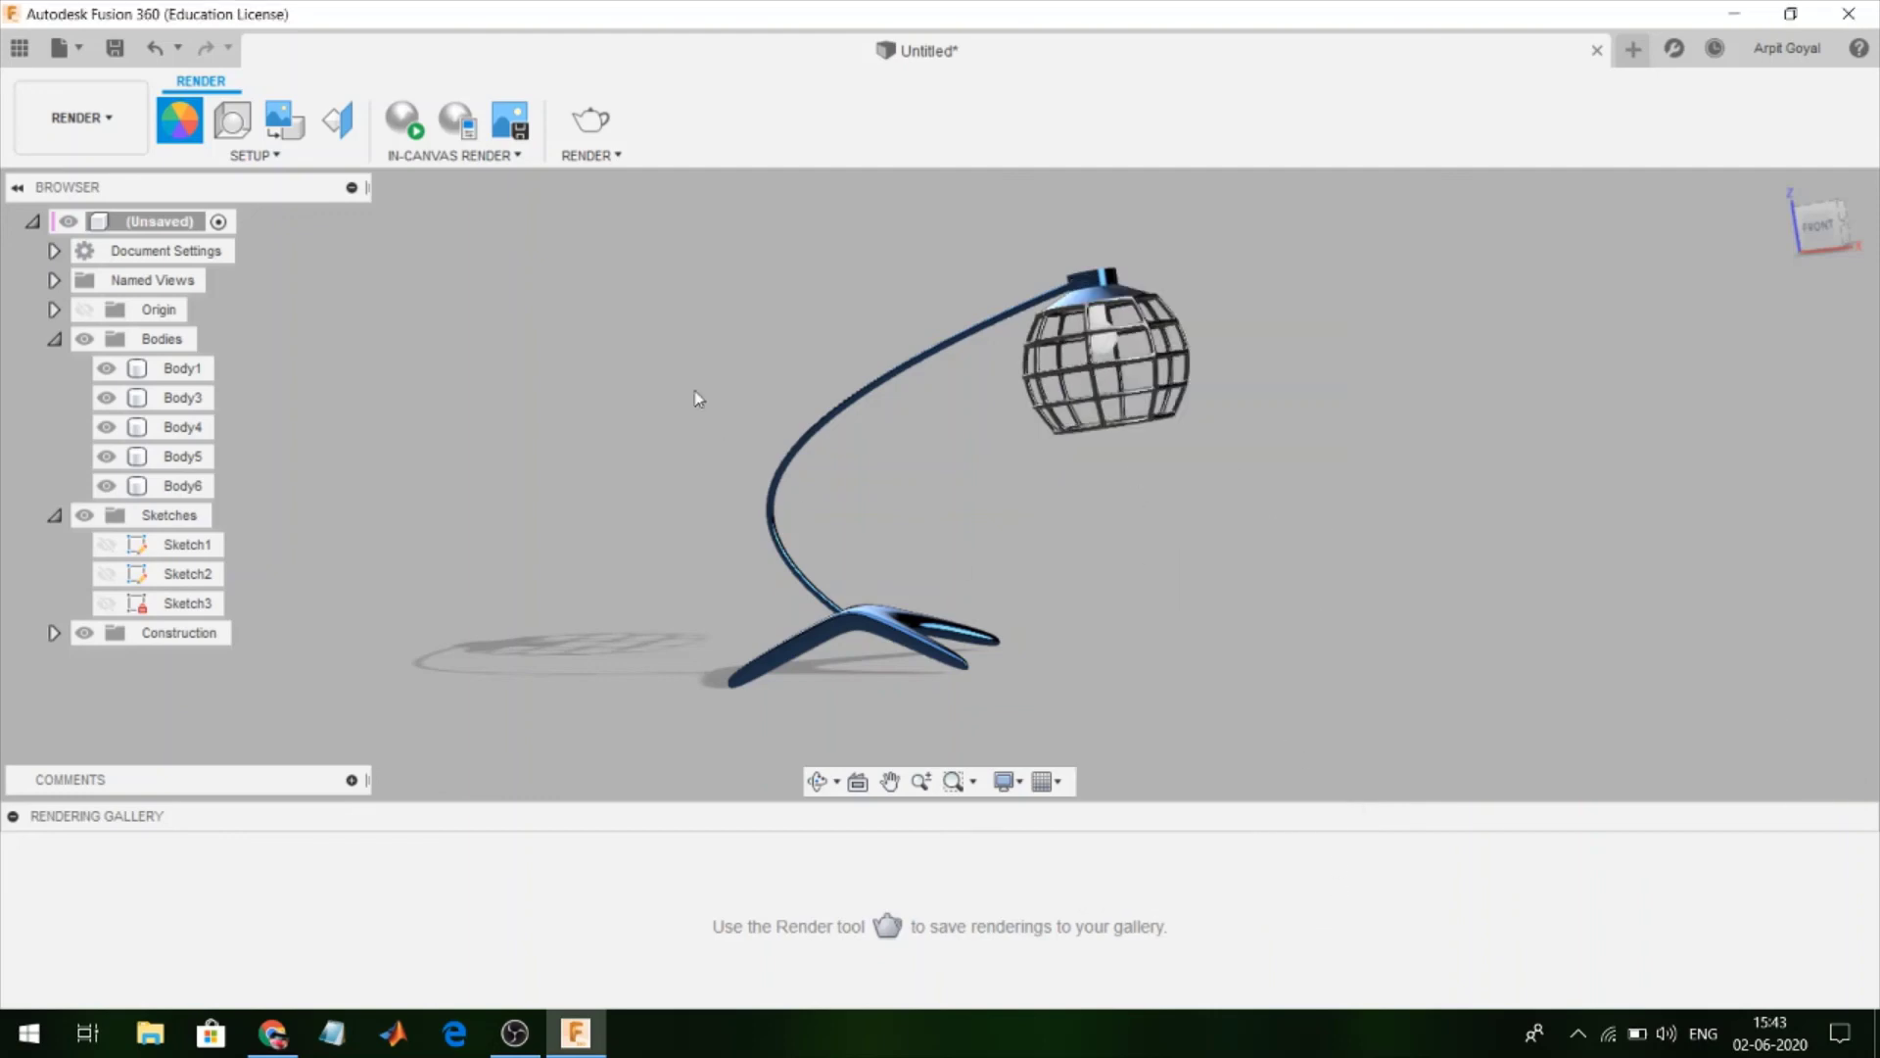
Start an in-canvas render and orbit slightly while it refines
click(406, 125)
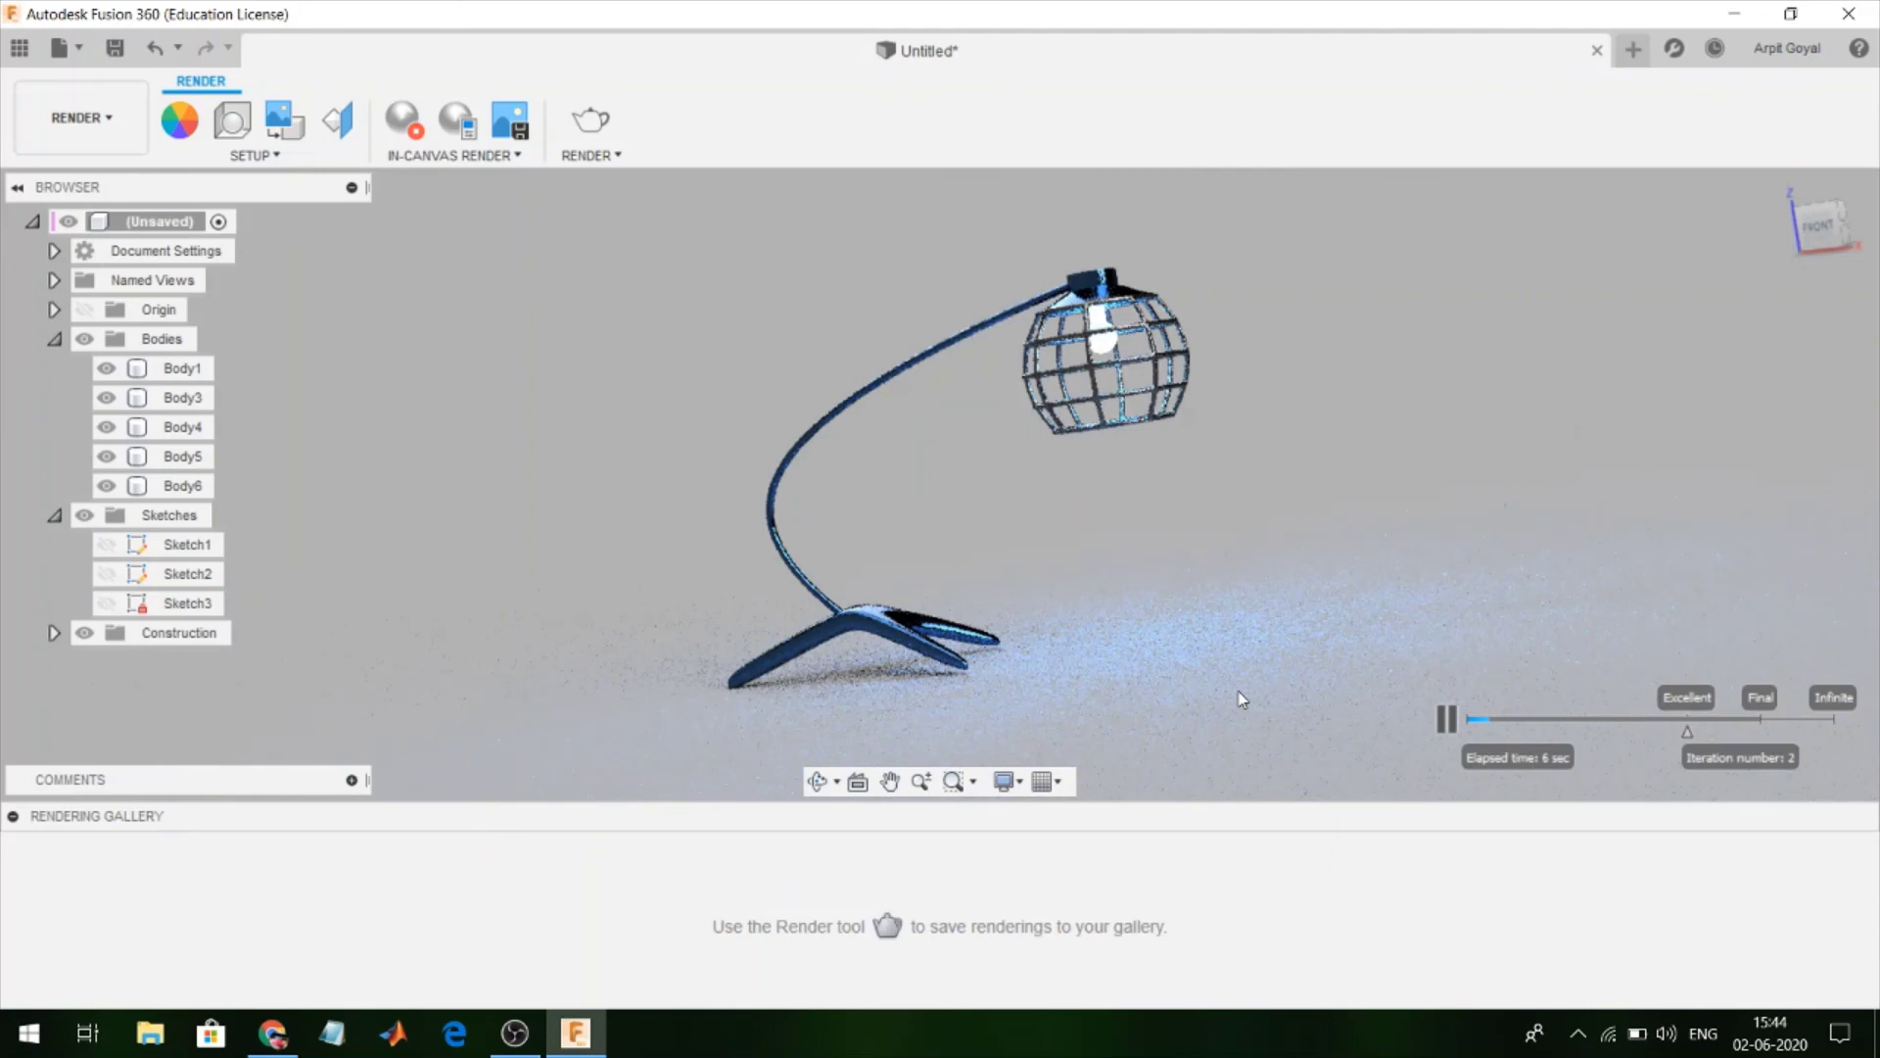
mouse_move(1242, 699)
shift+middle_down()
mouse_move(1253, 573)
mouse_move(1274, 581)
shift+middle_up()
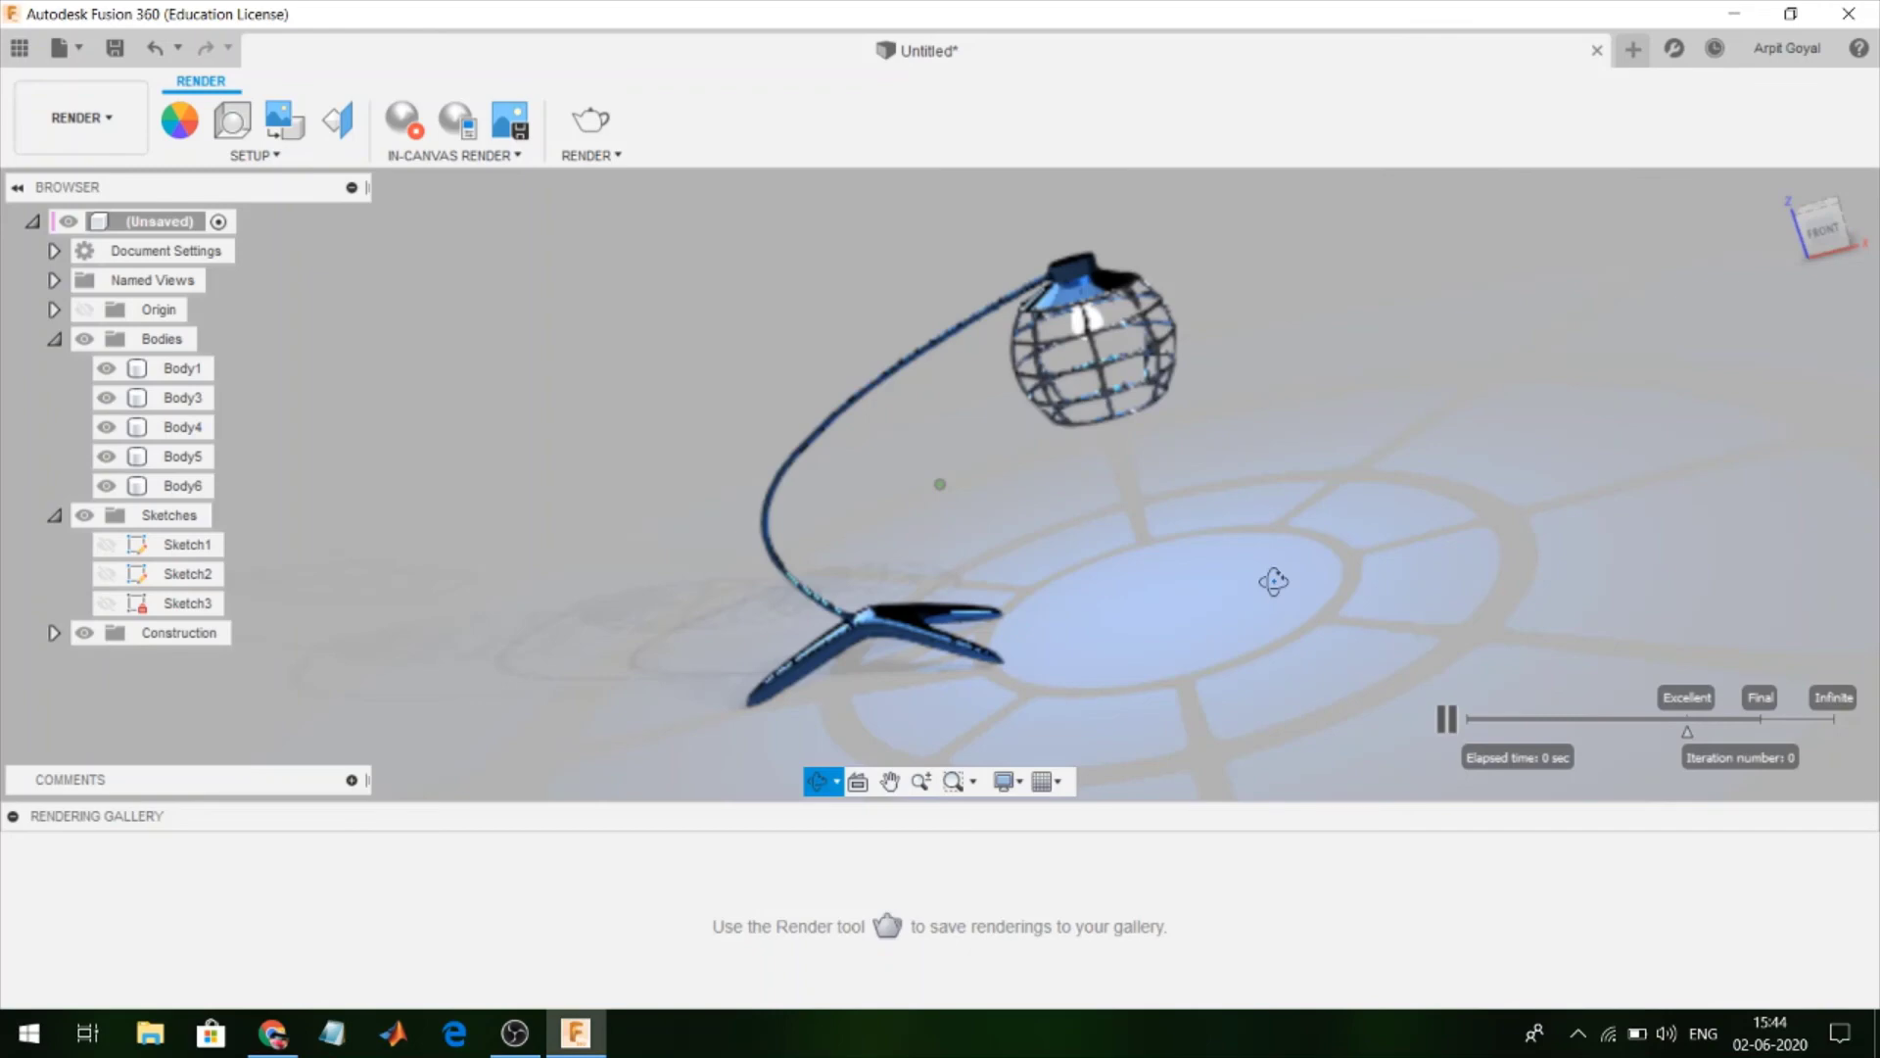